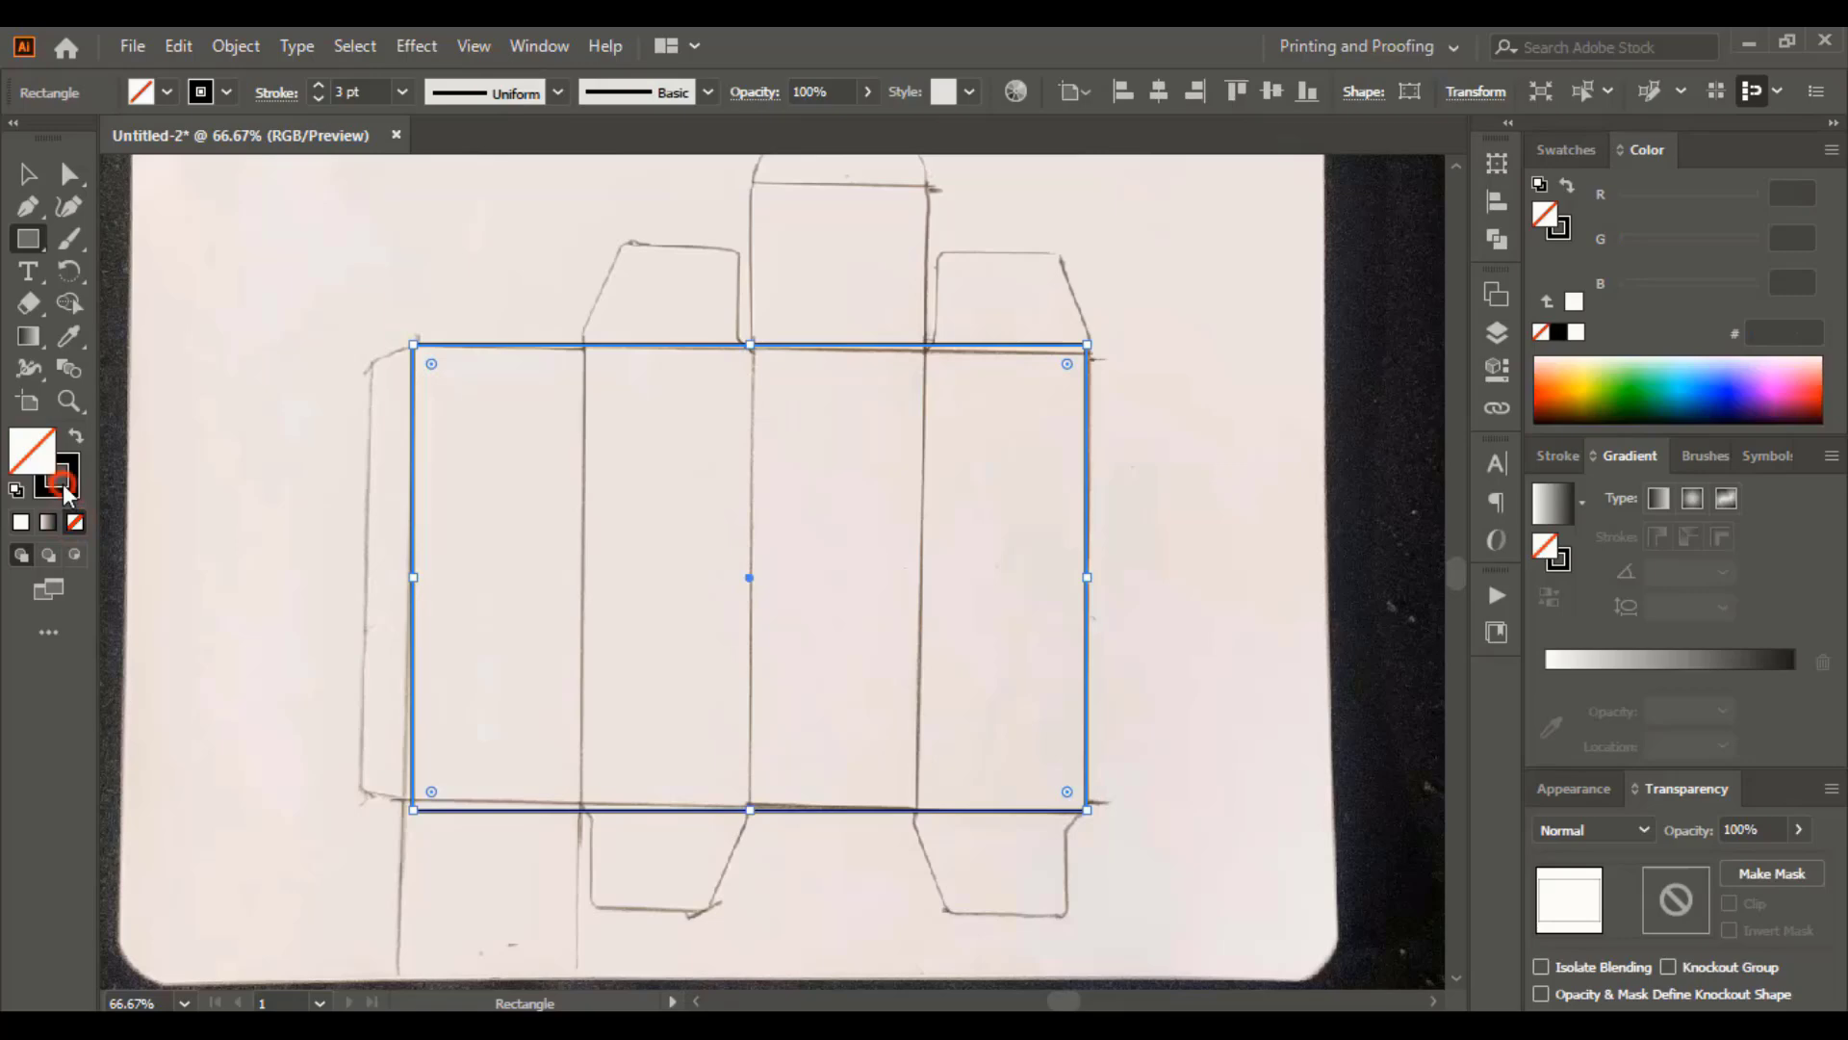
Set the stroke to black and trace the first straight vertical fold line with the Pen tool
click(64, 489)
click(25, 173)
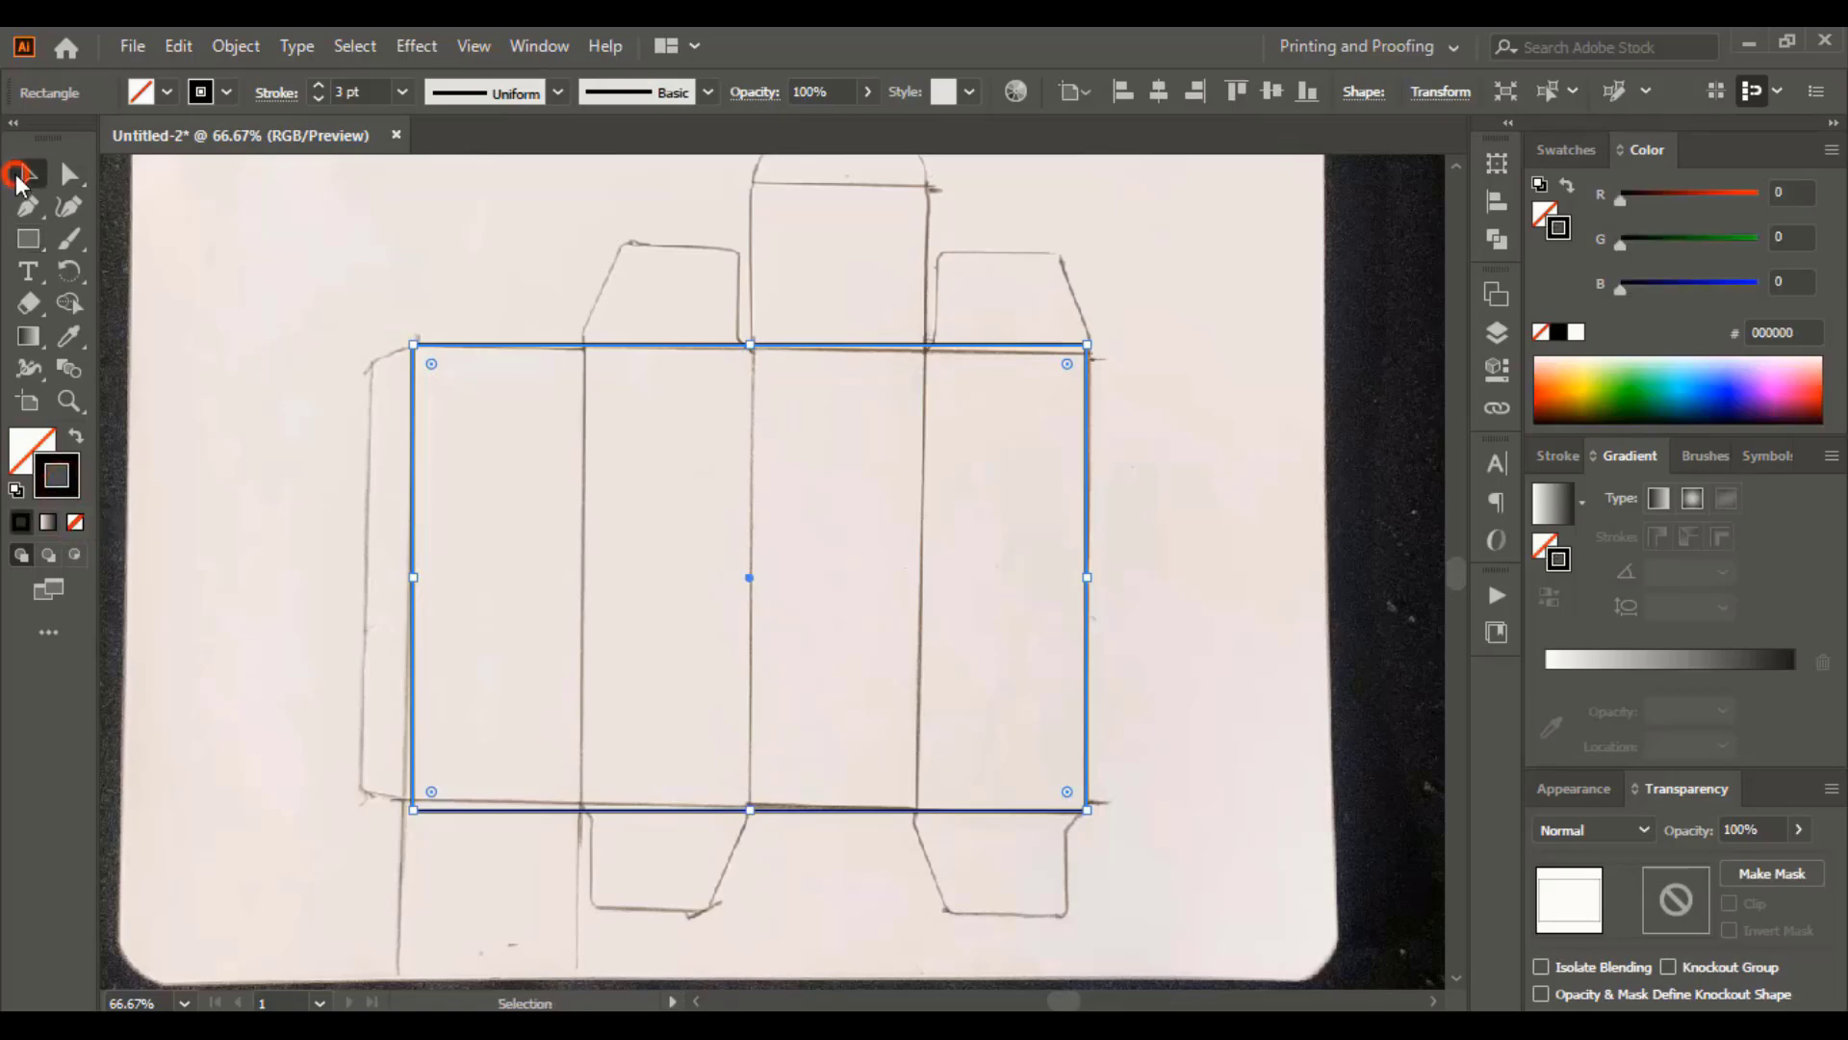
click(383, 256)
scroll(383, 256, down, 1)
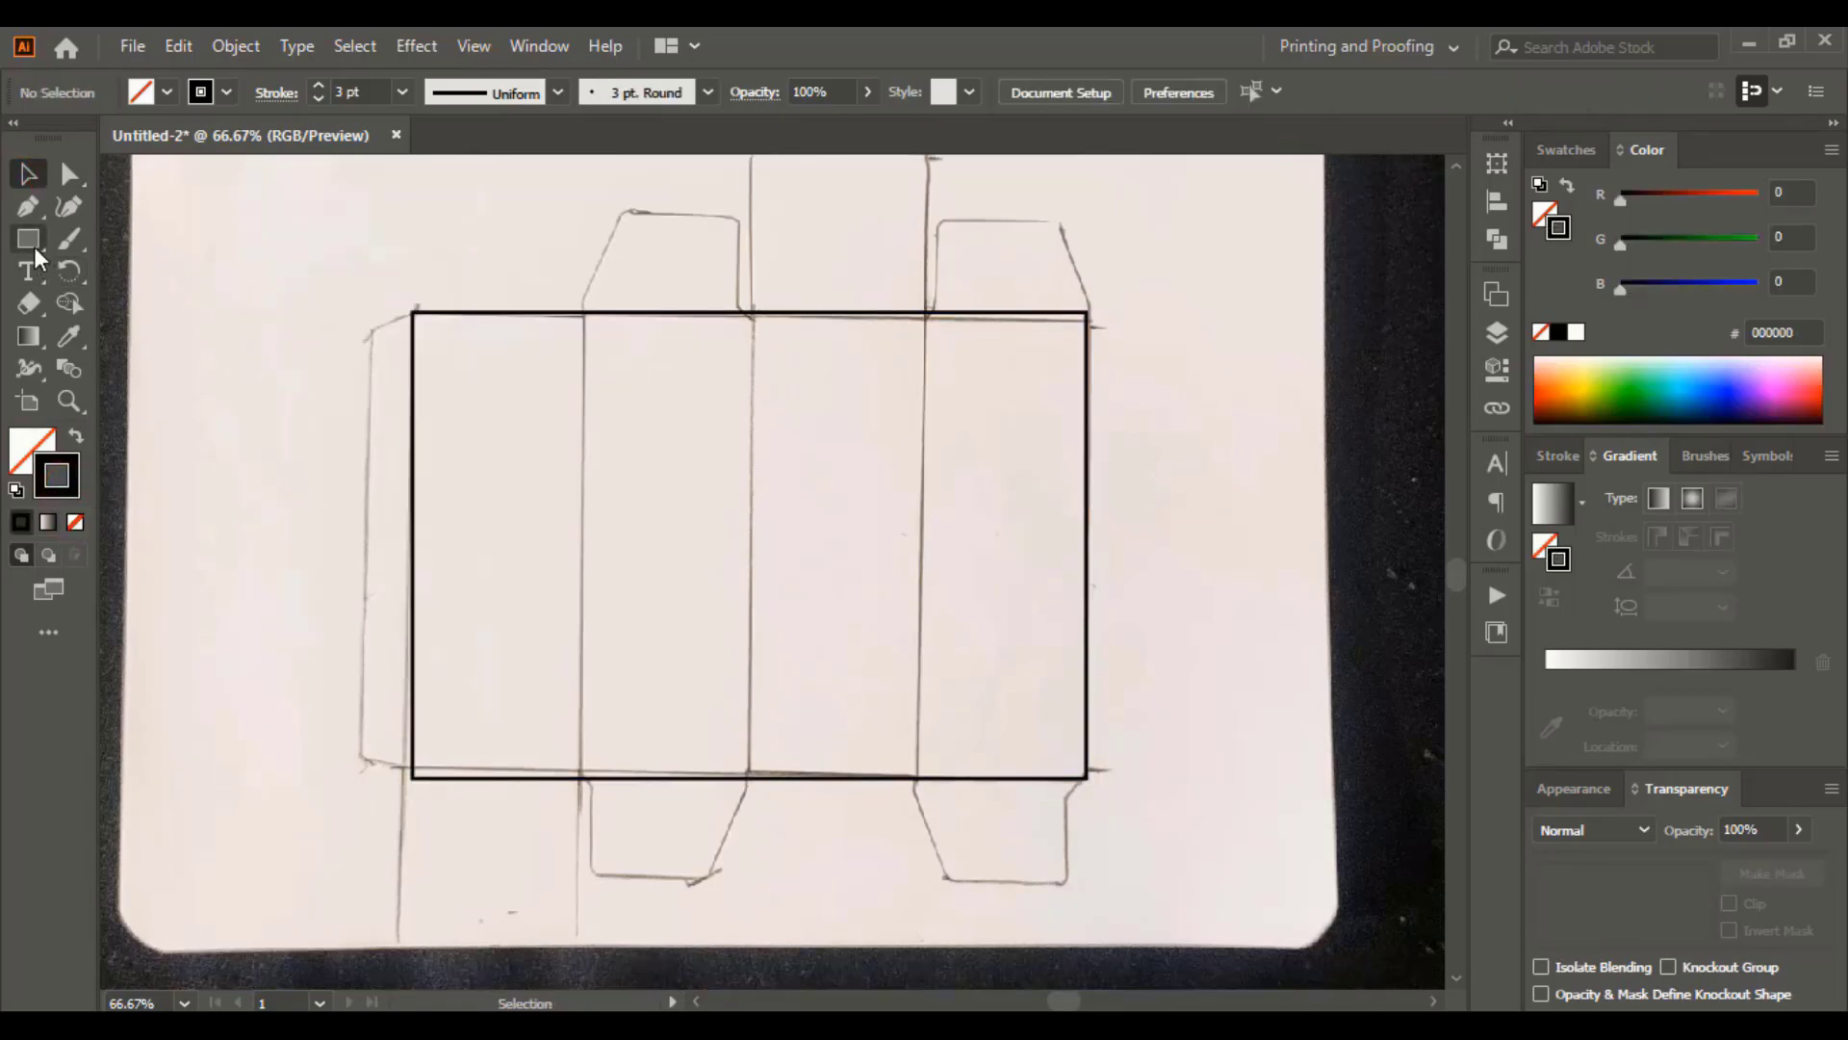
click(31, 216)
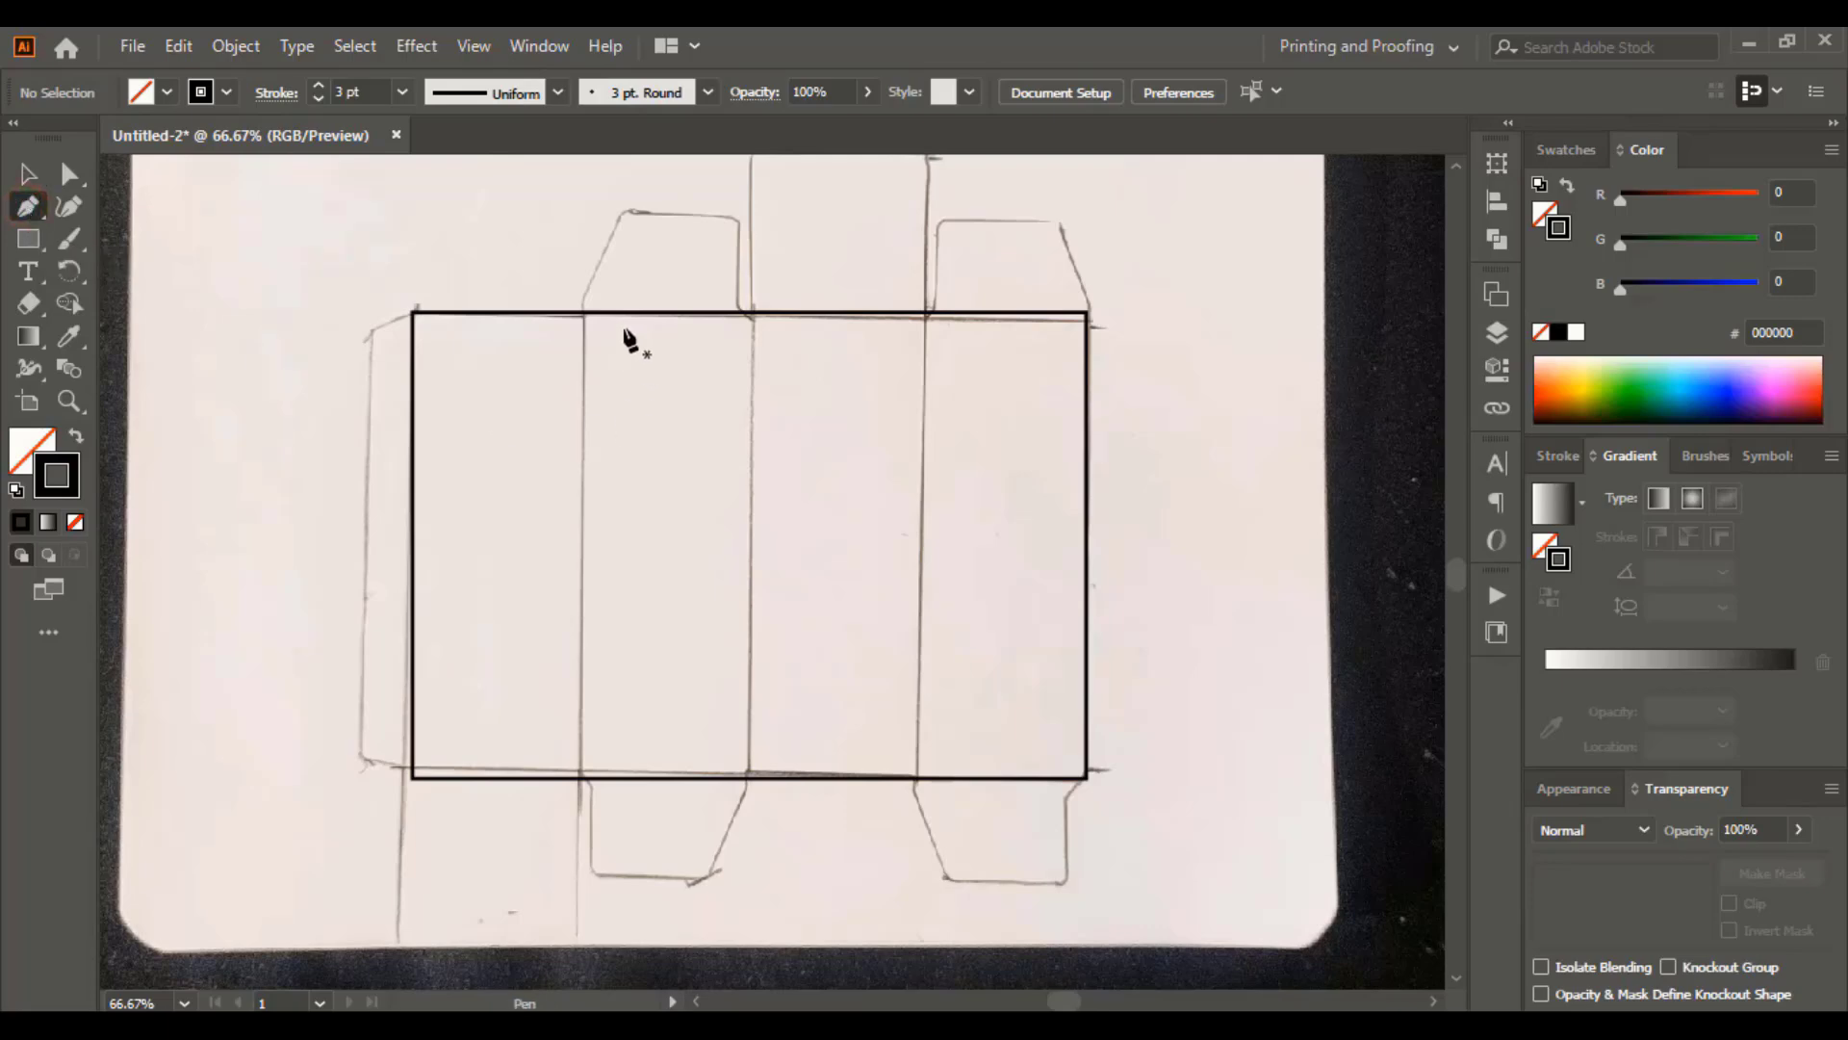
click(581, 302)
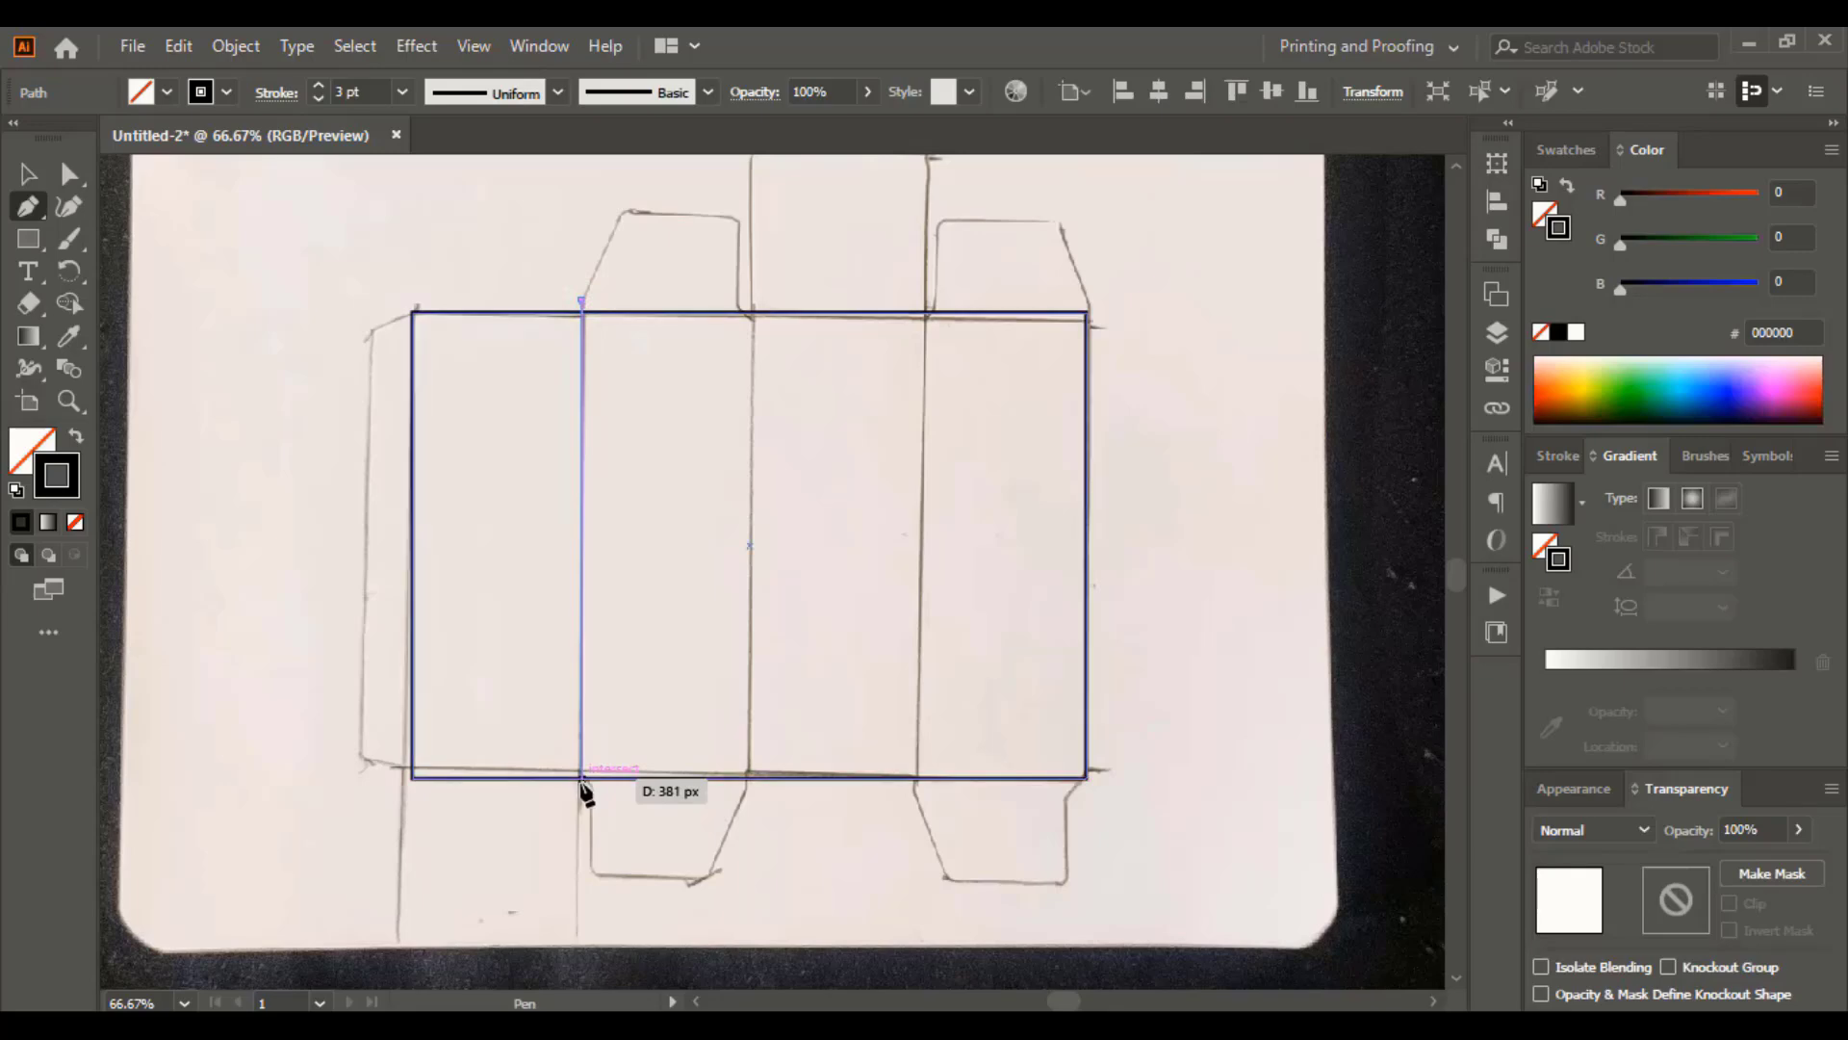
key(shift)
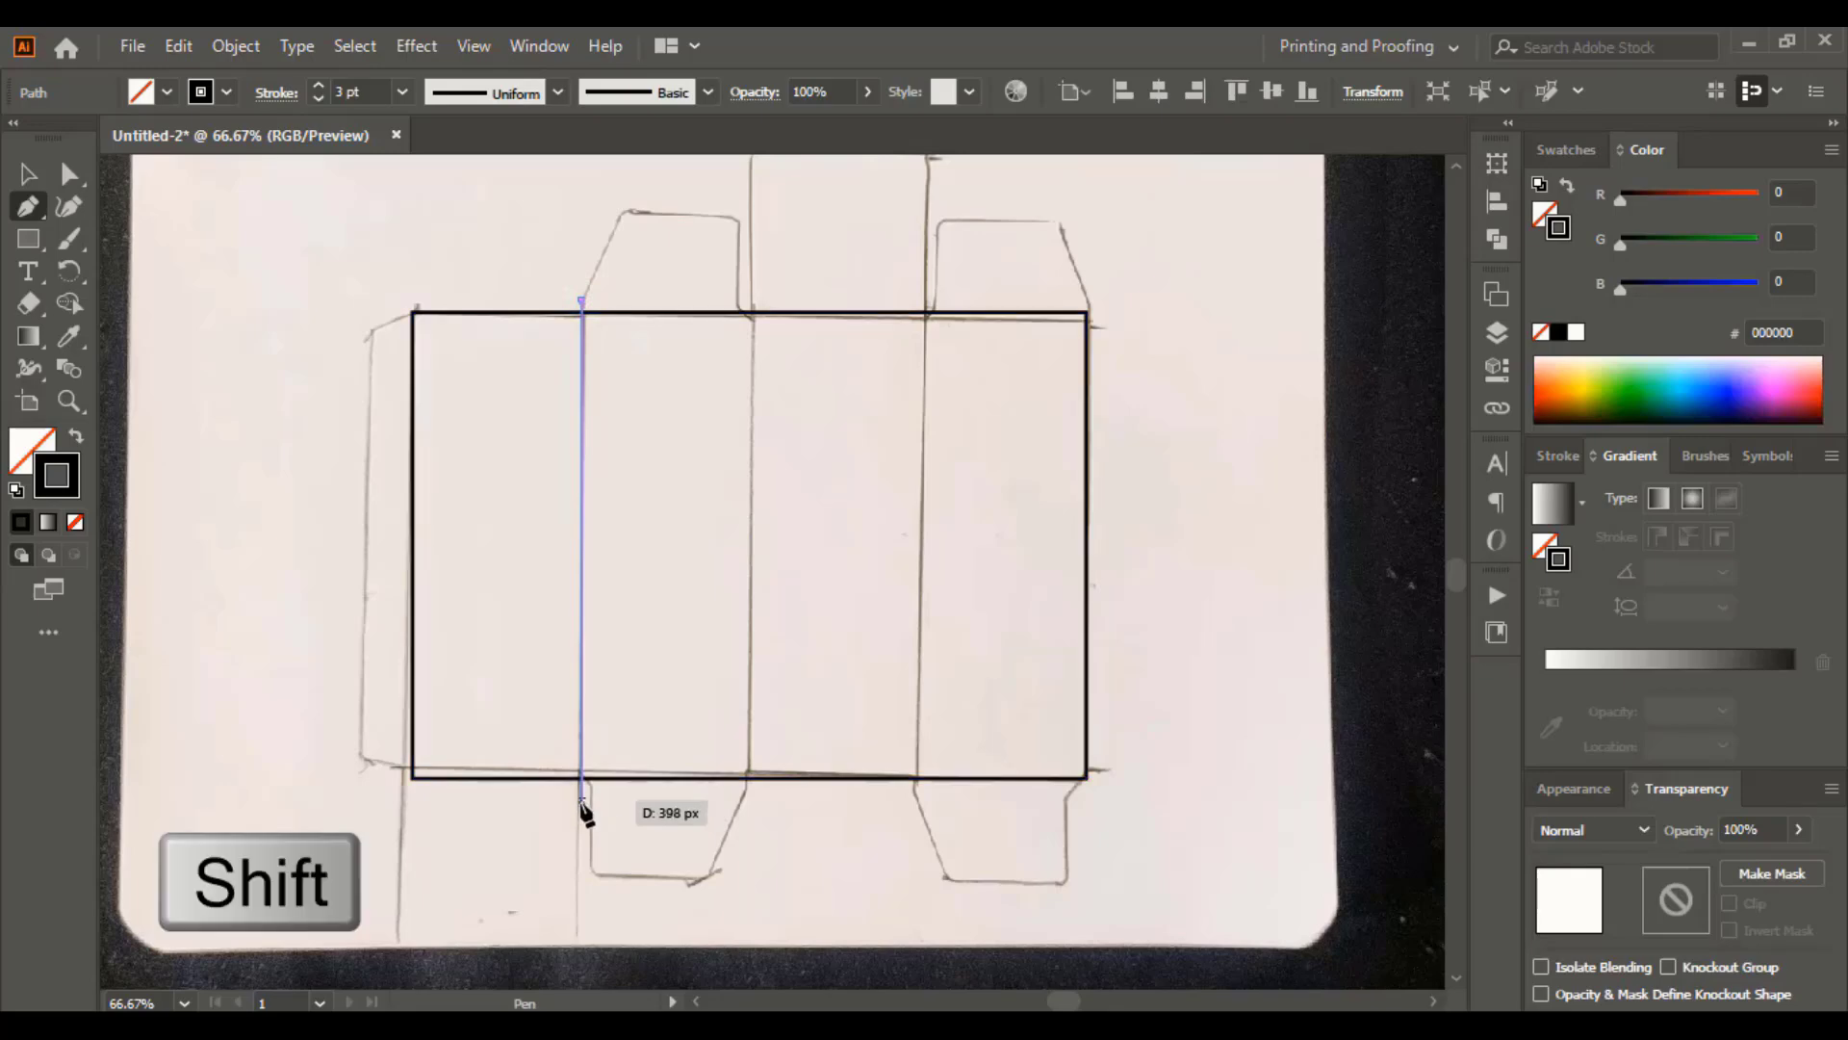
shift+click(581, 806)
key(Escape)
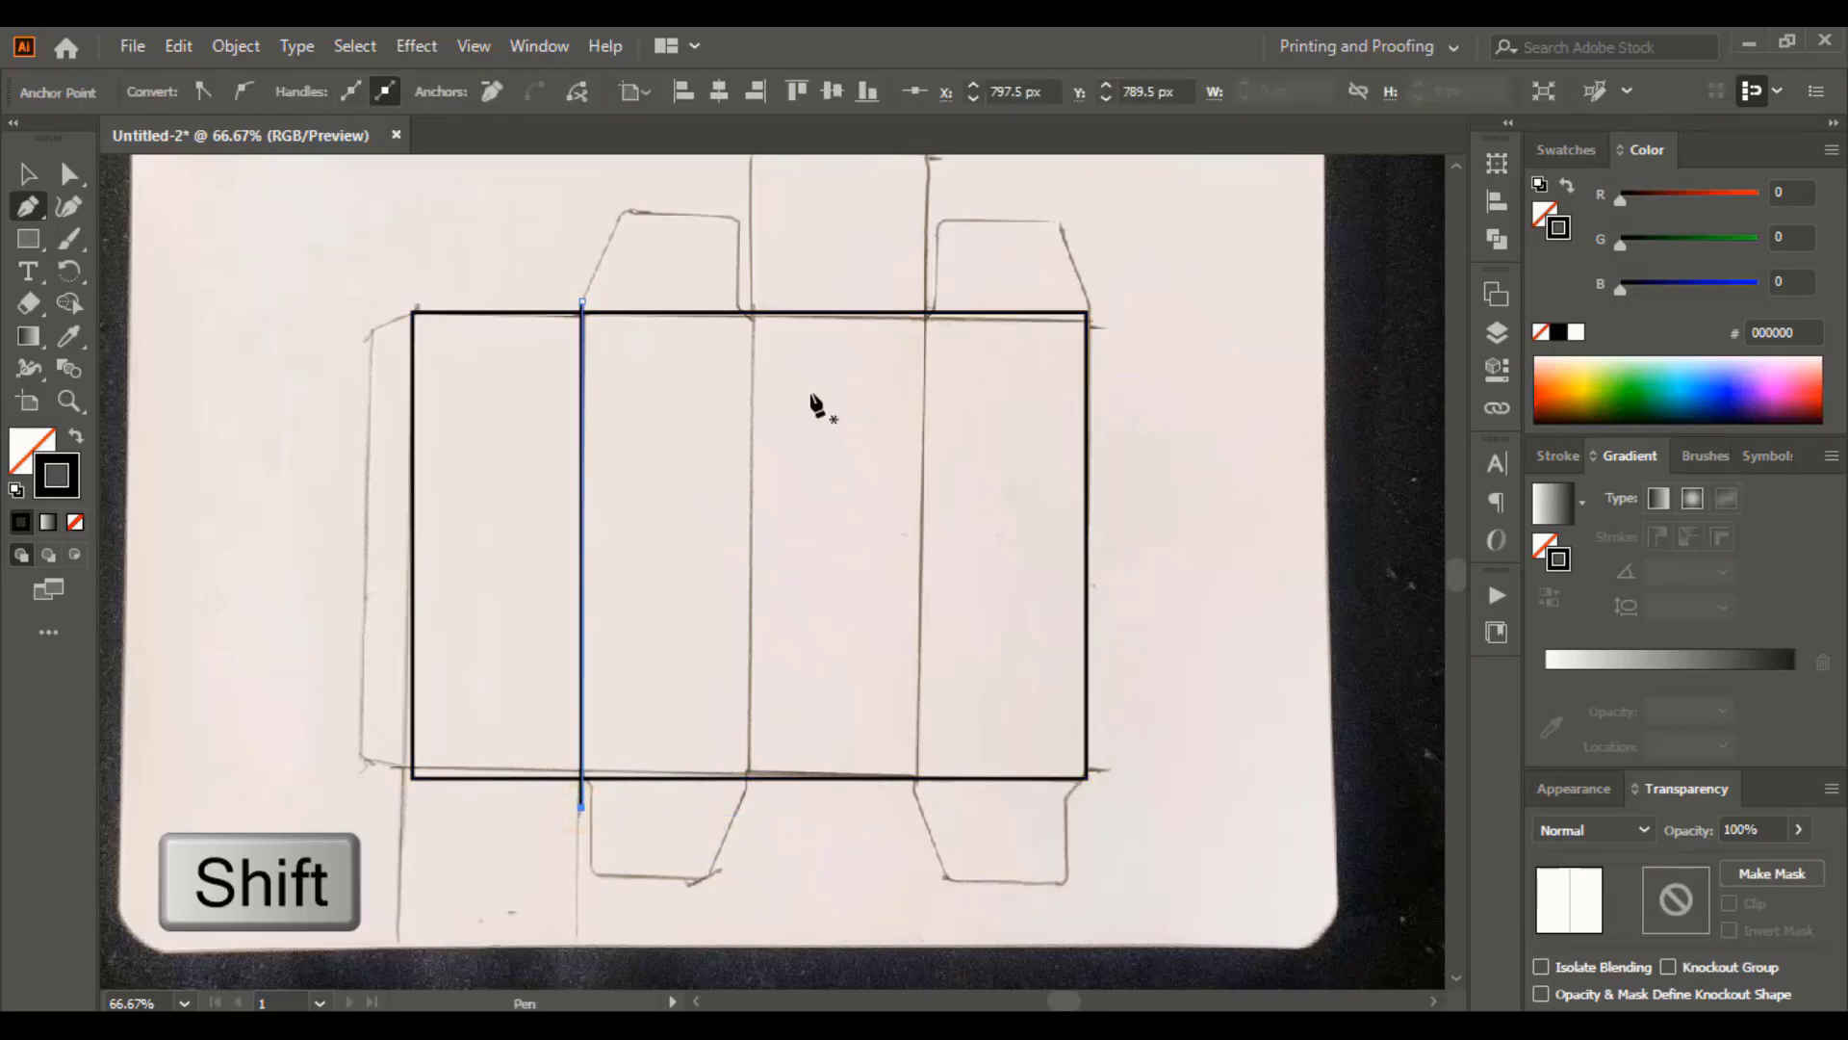
Trace the middle fold line and the centre top flap's side line as vertical strokes
scroll(760, 332, up, 3)
click(750, 255)
shift+click(750, 905)
key(Escape)
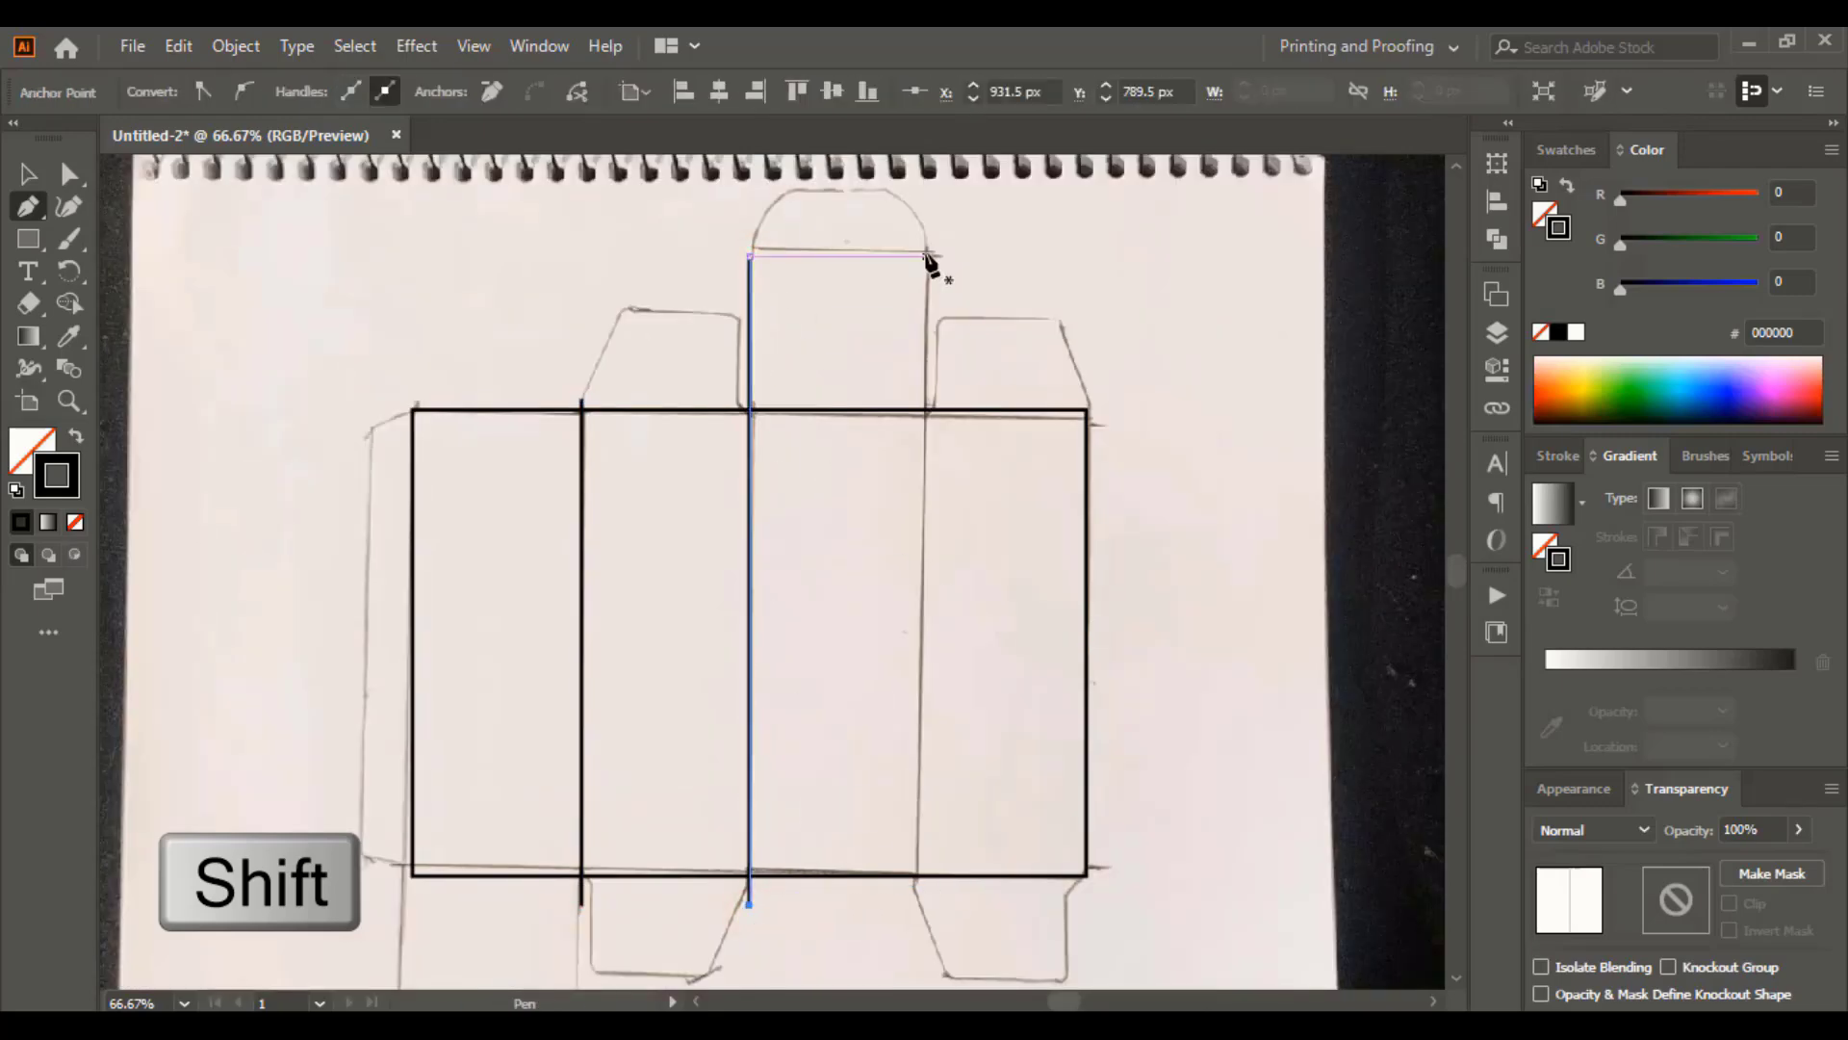
click(927, 253)
shift+click(927, 904)
key(Escape)
key(ctrl+plus)
Trace the left and right angled top tuck flaps, including their small base notches
click(253, 486)
click(314, 348)
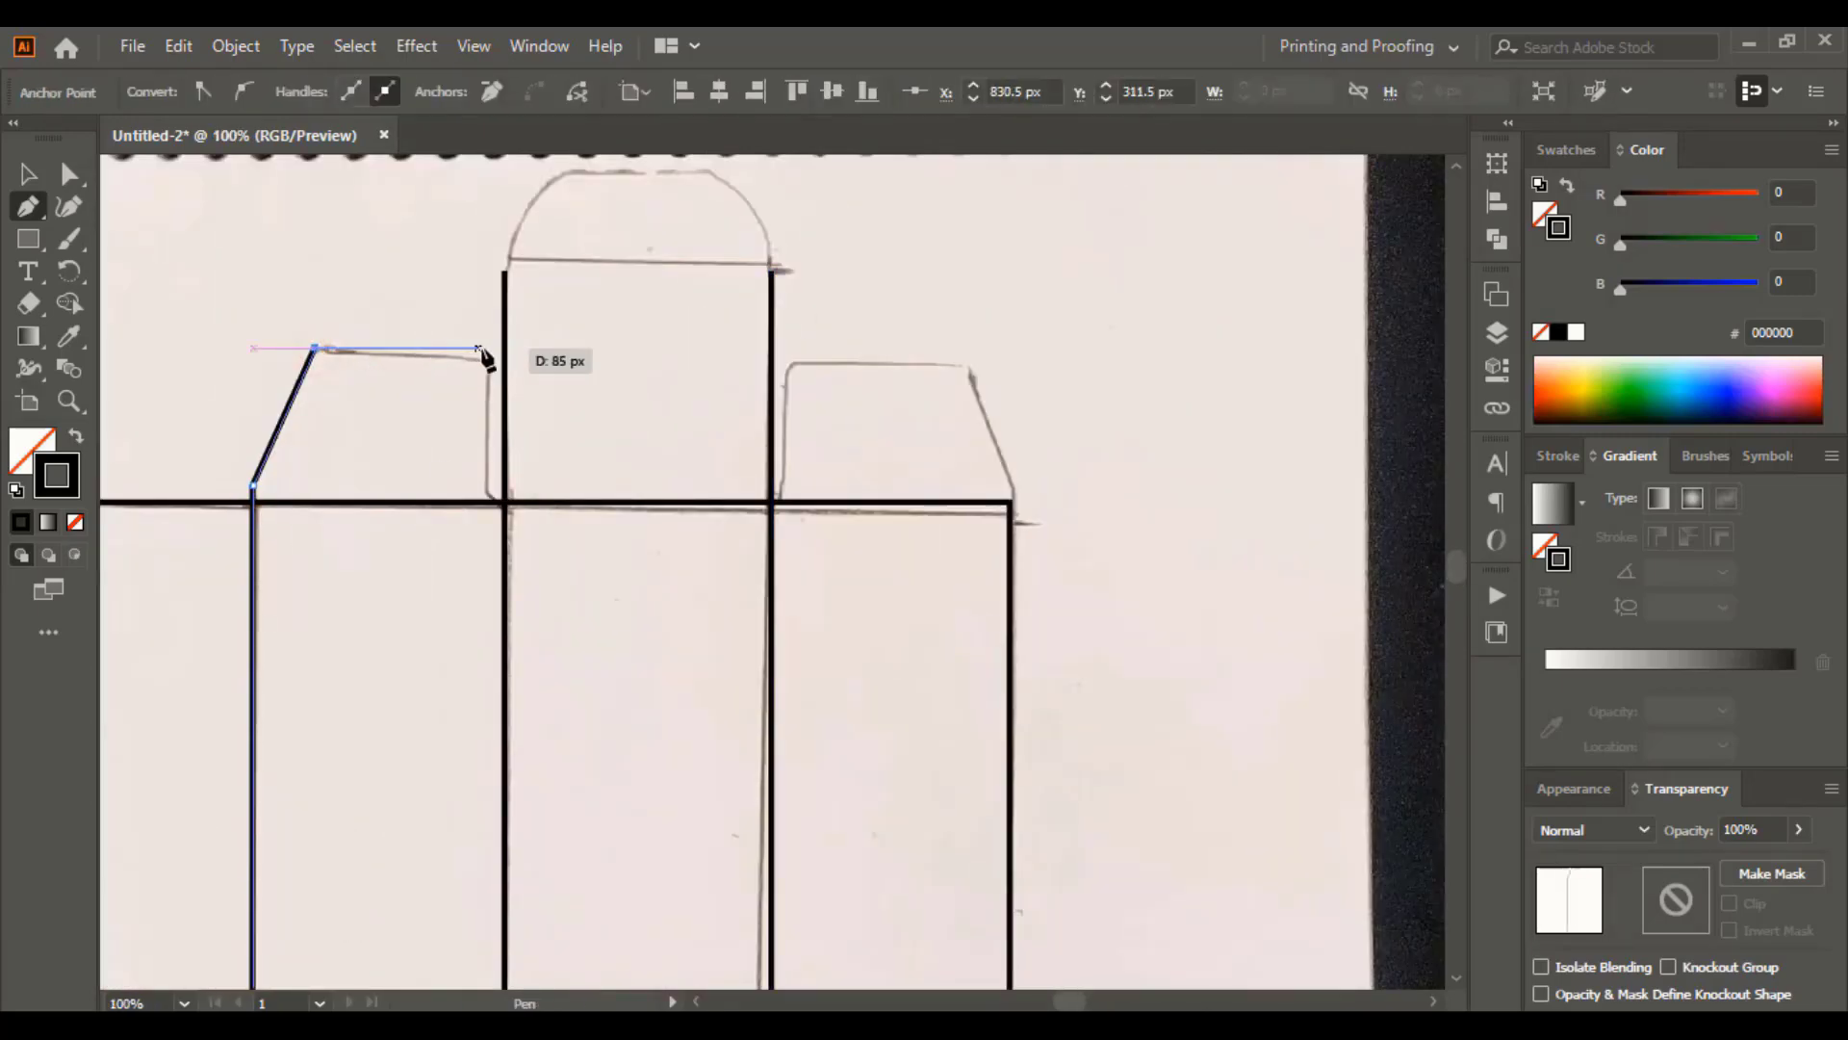
click(486, 347)
click(488, 489)
click(524, 525)
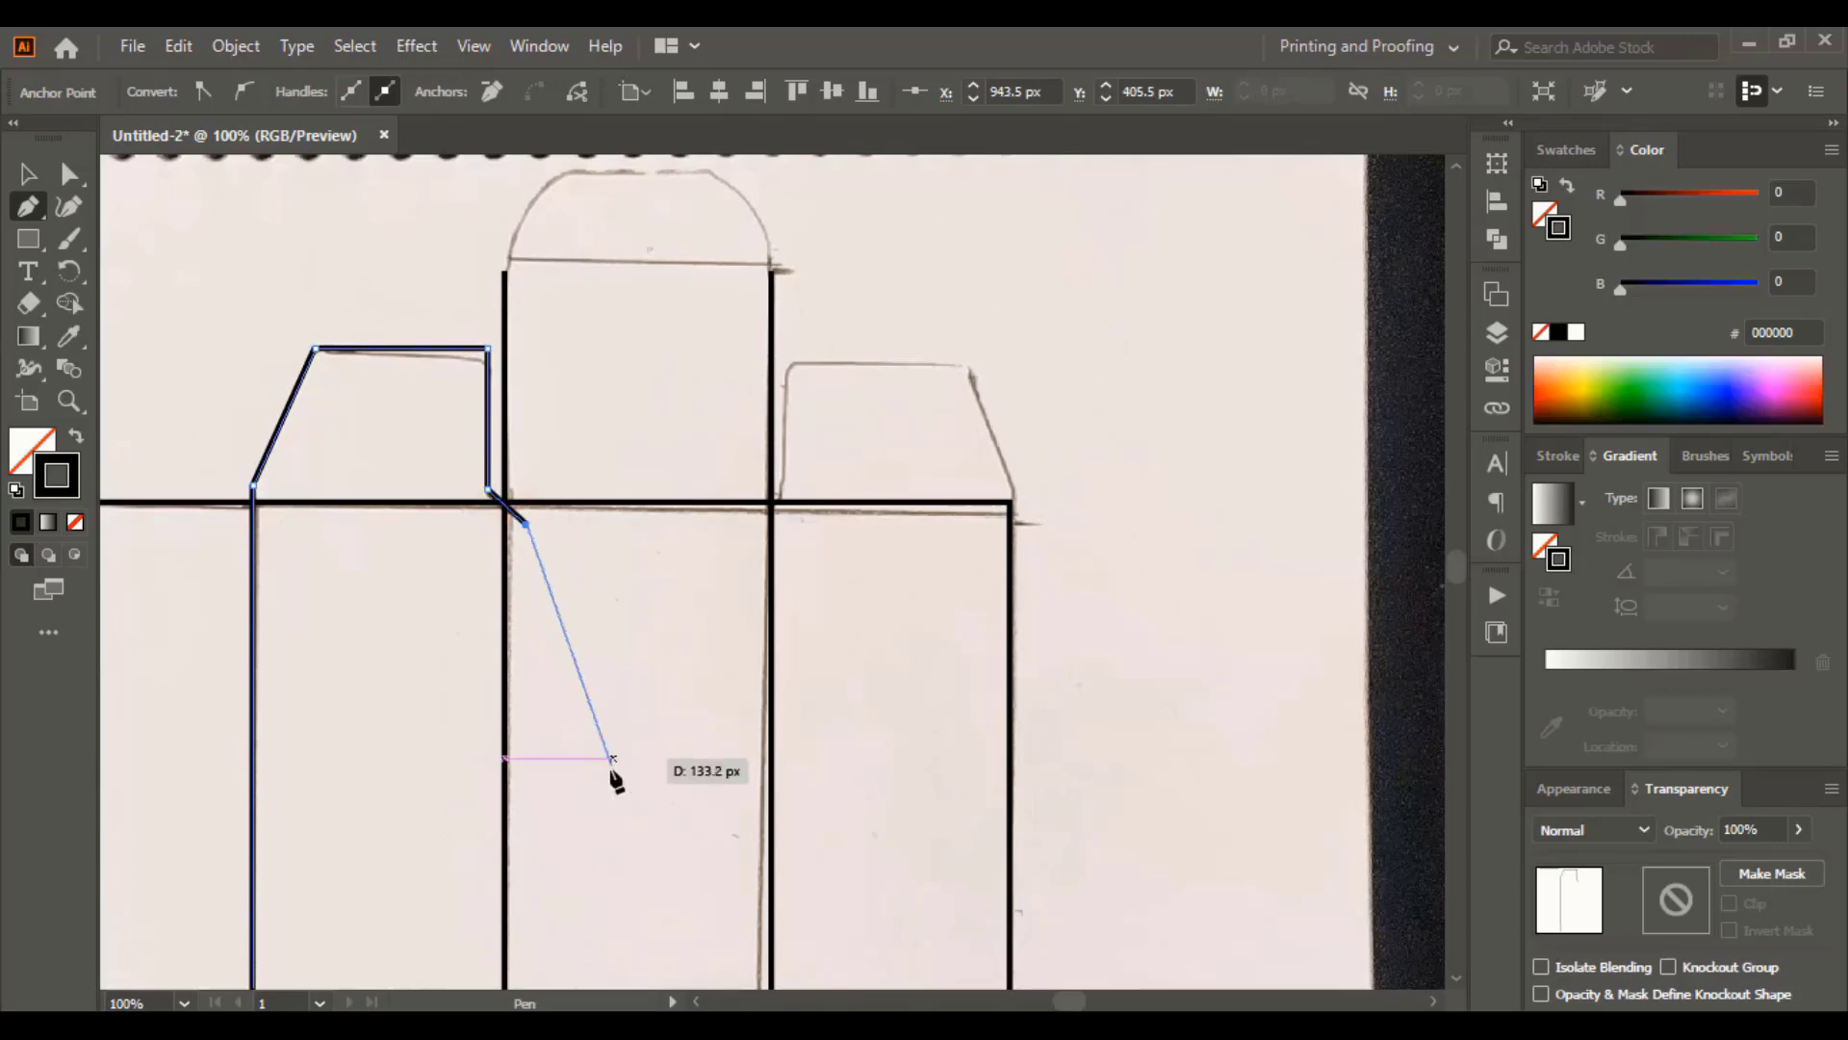
key(Escape)
click(785, 362)
click(969, 363)
click(1015, 493)
click(1001, 524)
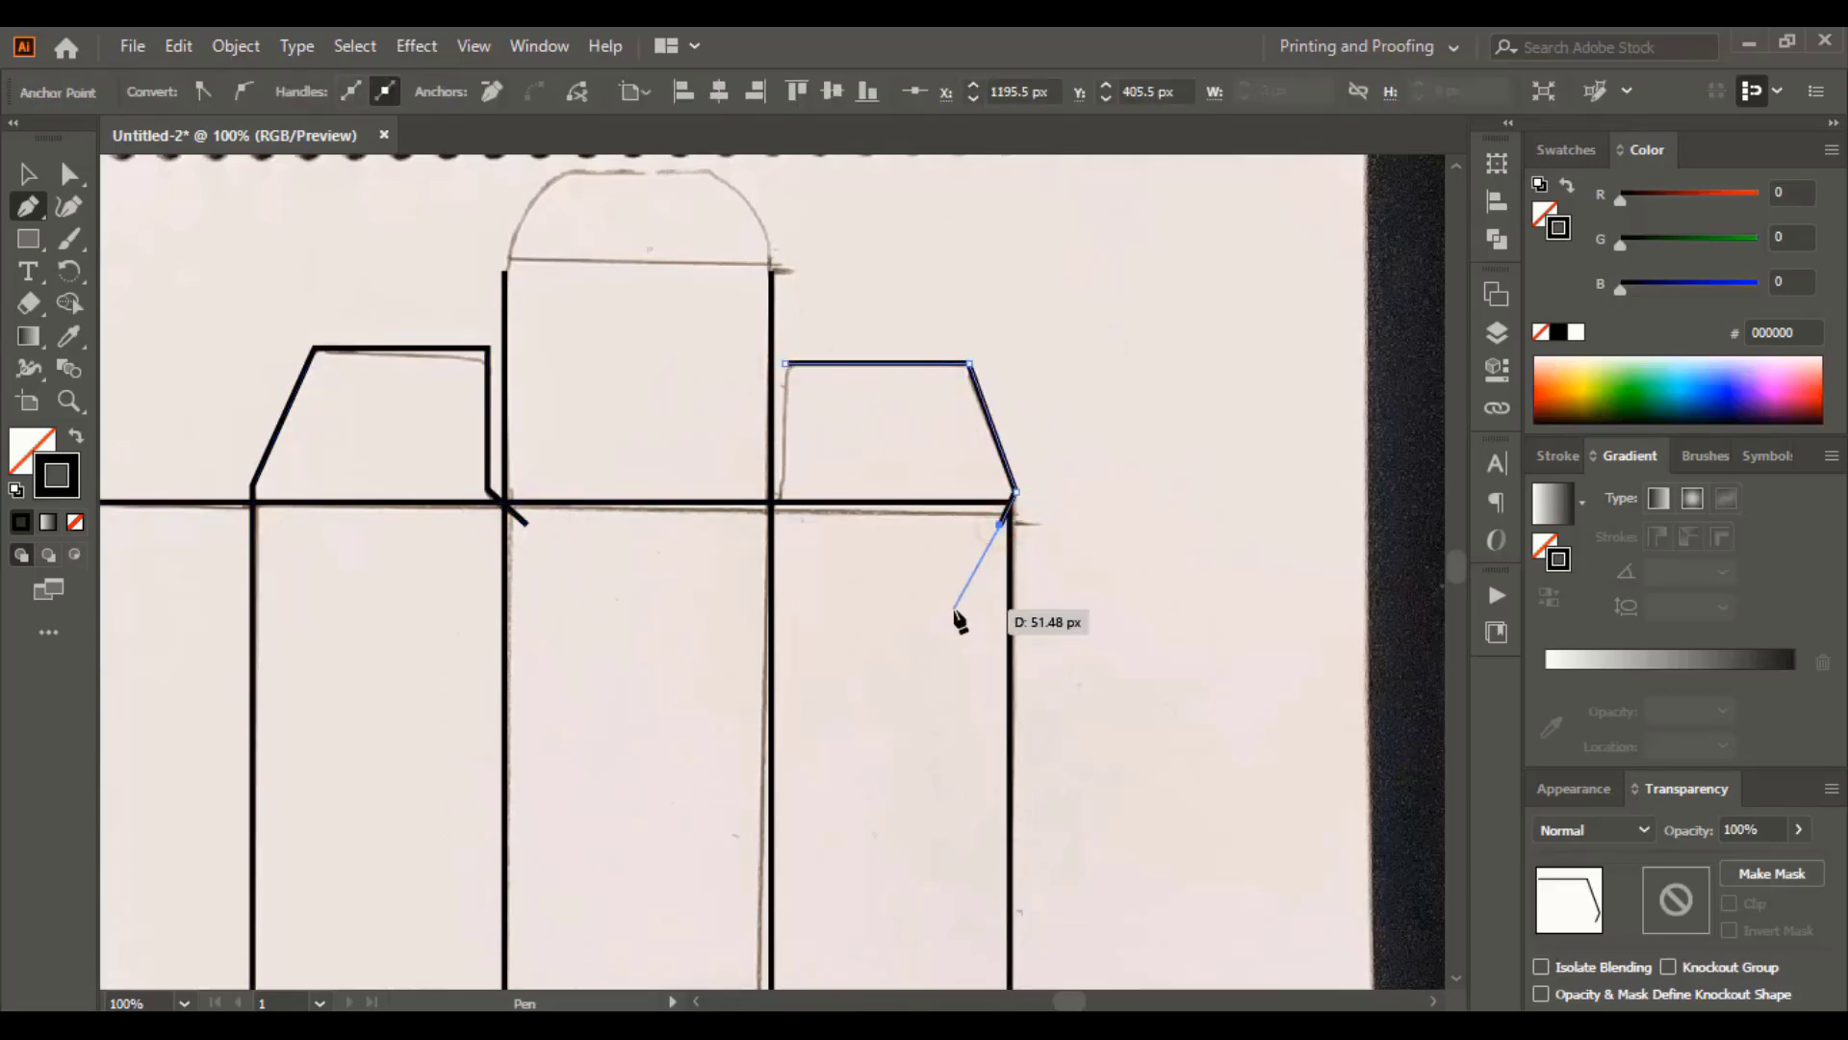
click(773, 505)
Trace the right bottom tuck flap with its slanted side and corner notch
scroll(776, 507, down, 10)
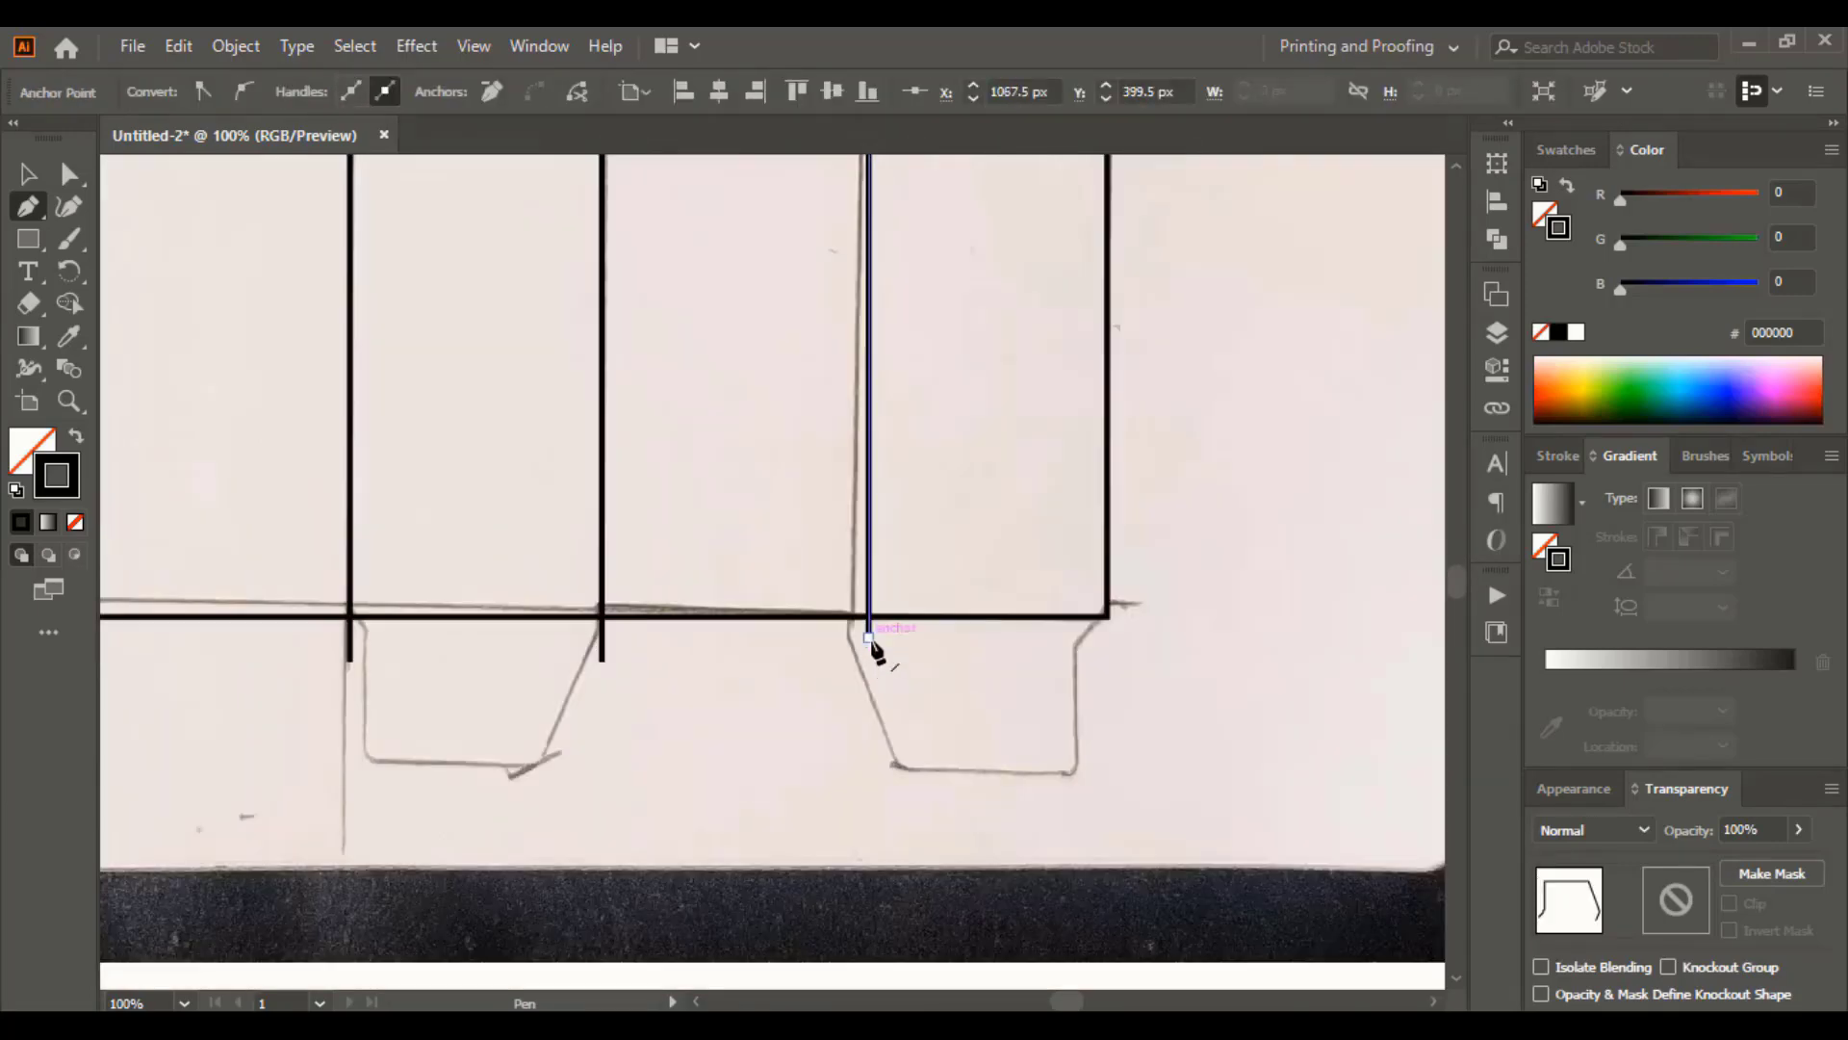
click(868, 636)
click(916, 767)
click(1083, 766)
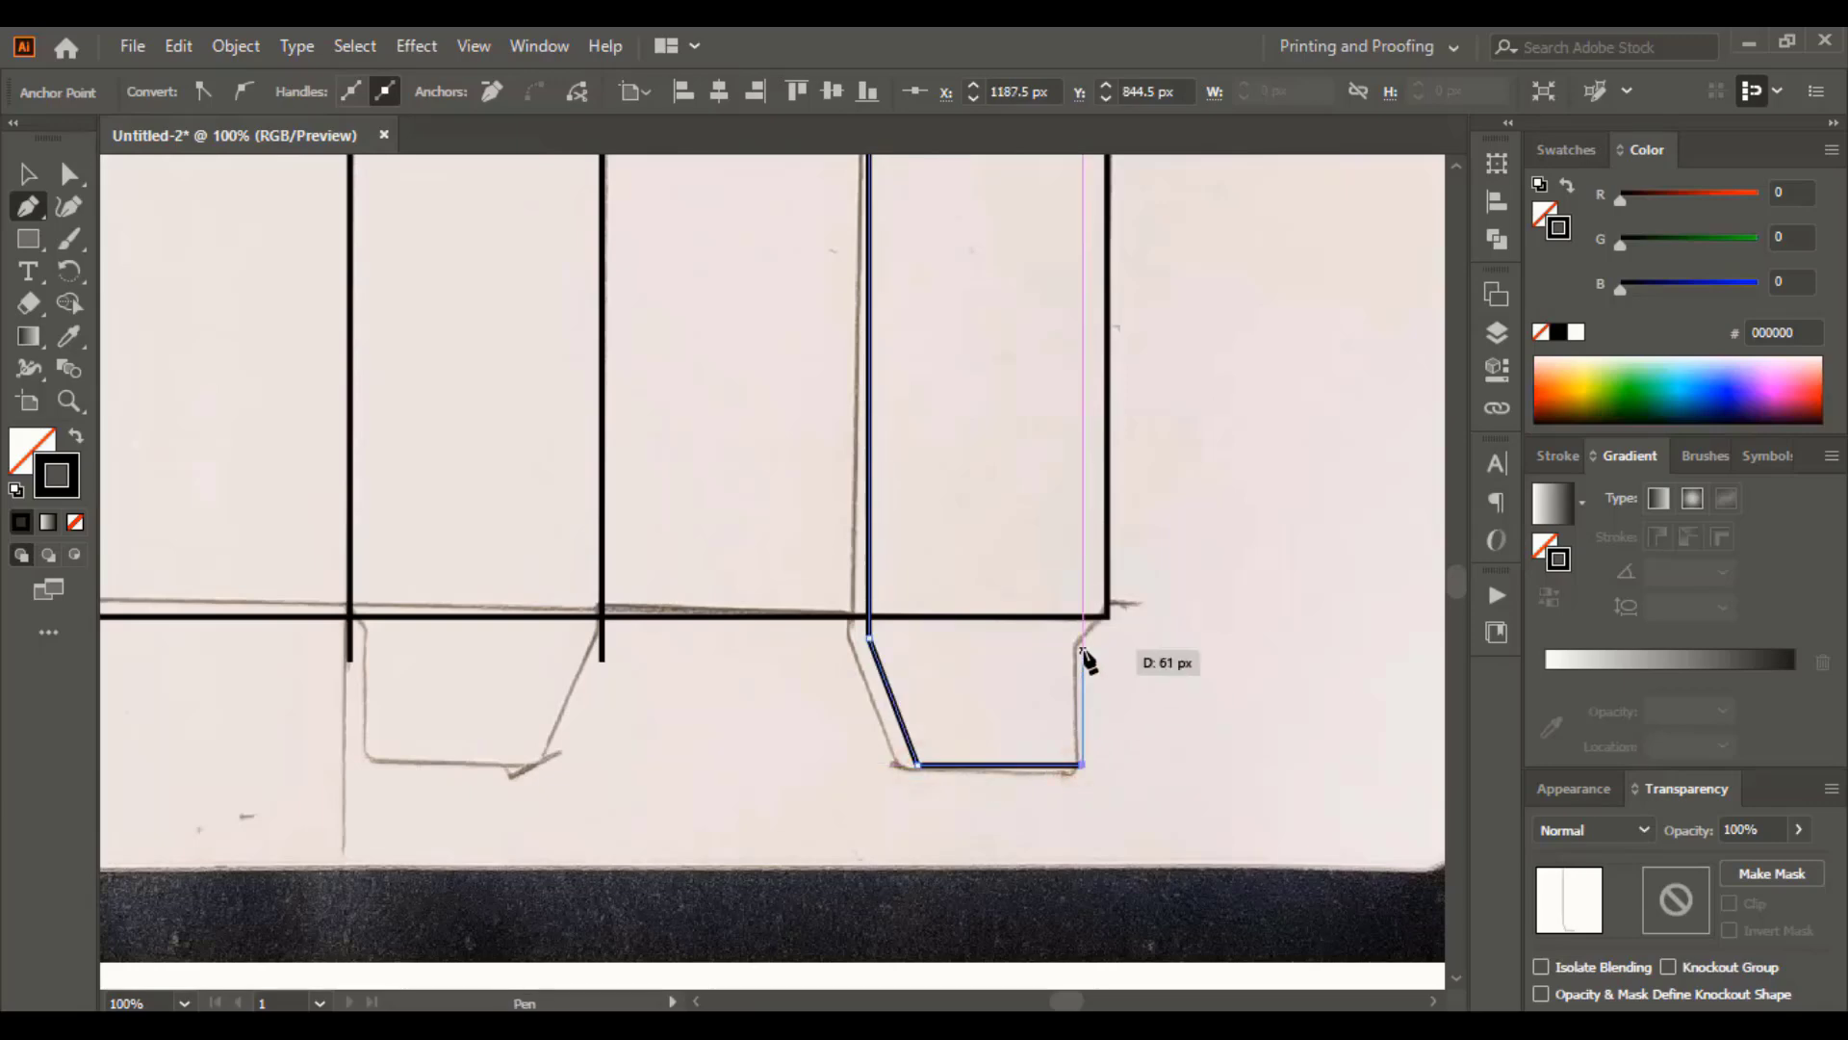
click(1083, 645)
click(1107, 617)
key(Escape)
click(350, 616)
Trace the left bottom tuck flap outline
click(368, 627)
click(368, 755)
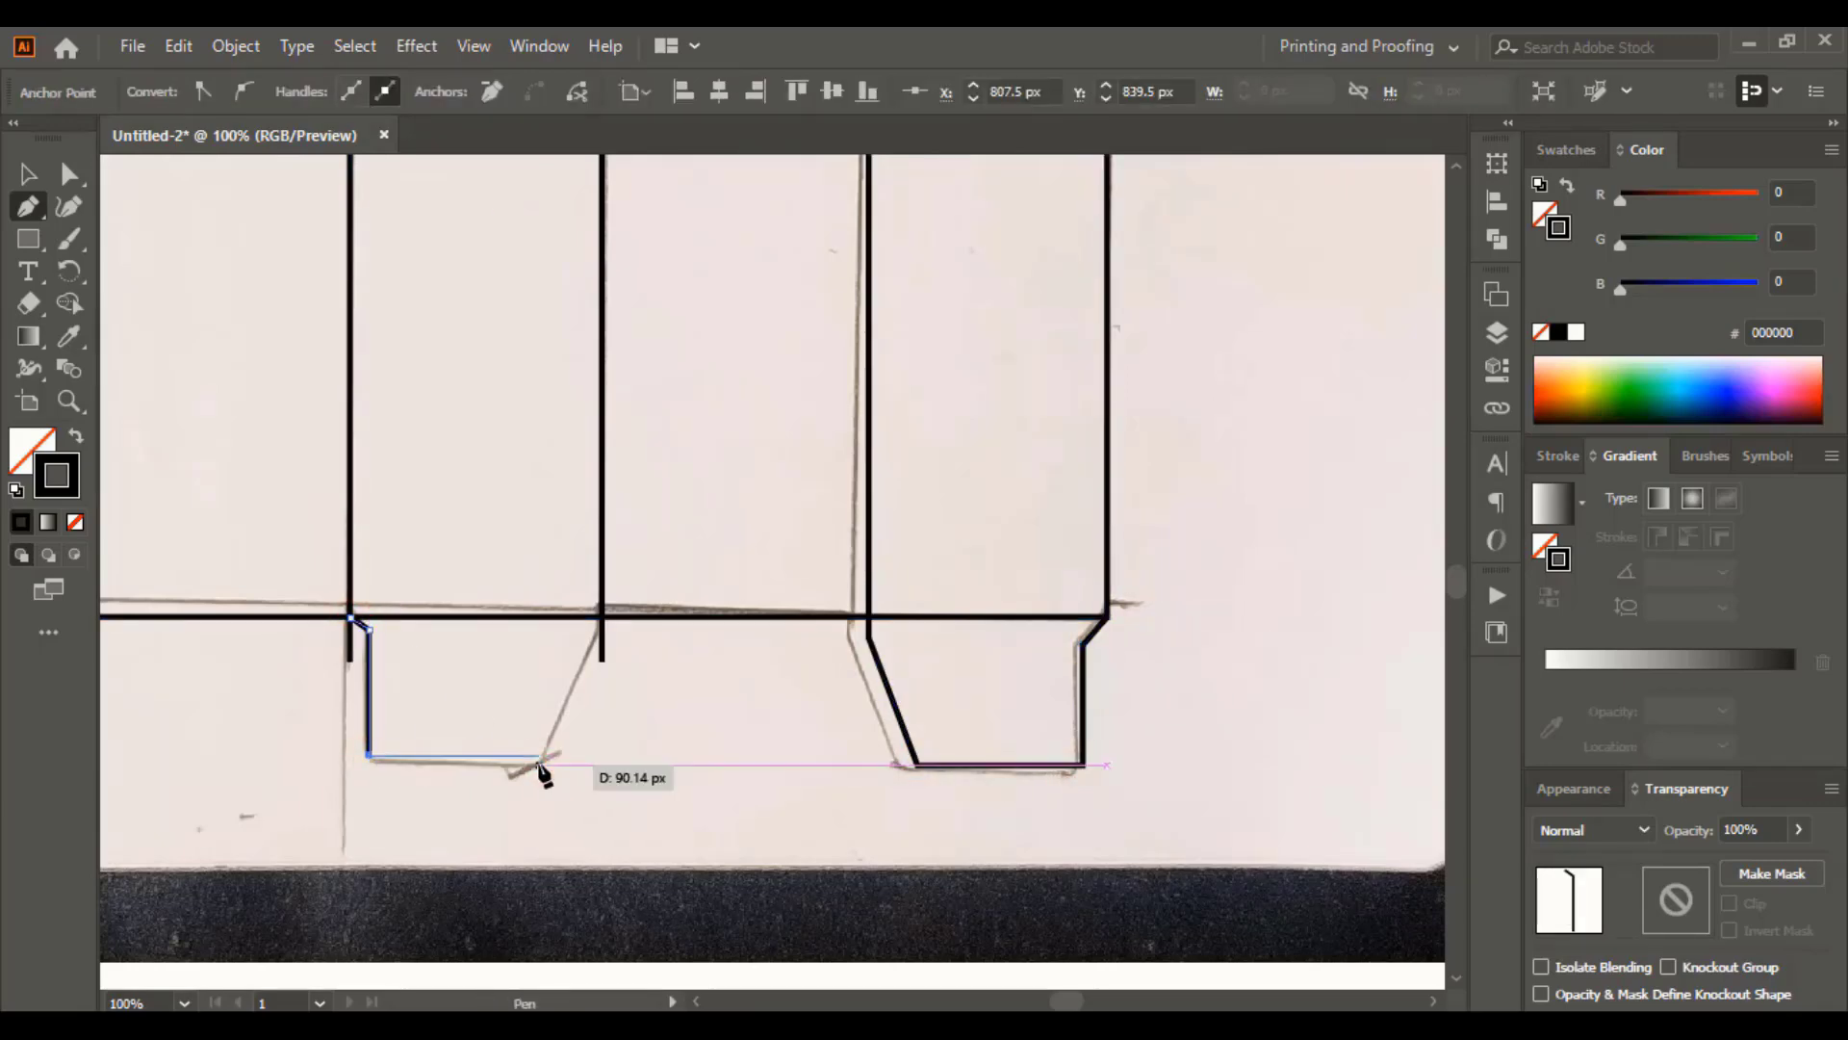
click(539, 764)
click(602, 660)
key(ctrl+minus)
click(317, 332)
Trace the glue flap line down the body's left side
click(276, 352)
click(276, 778)
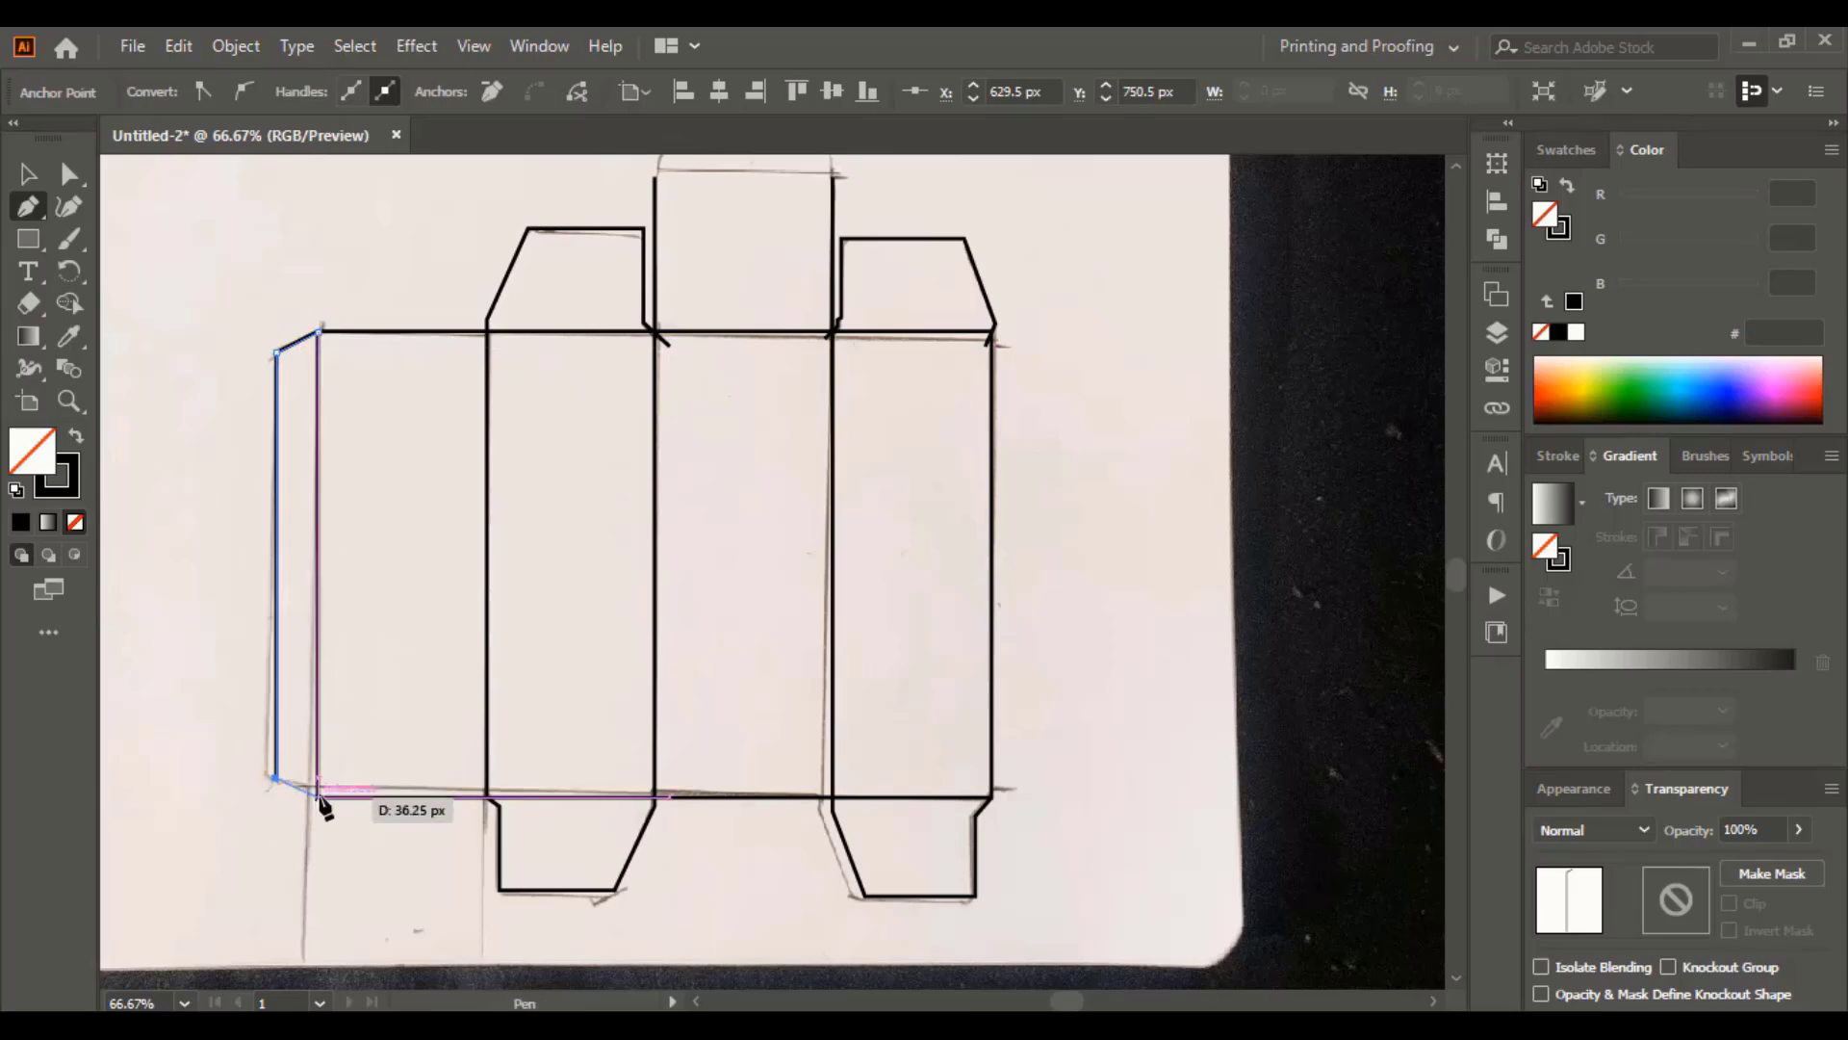
key(ctrl+plus)
scroll(660, 537, up, 5)
key(Escape)
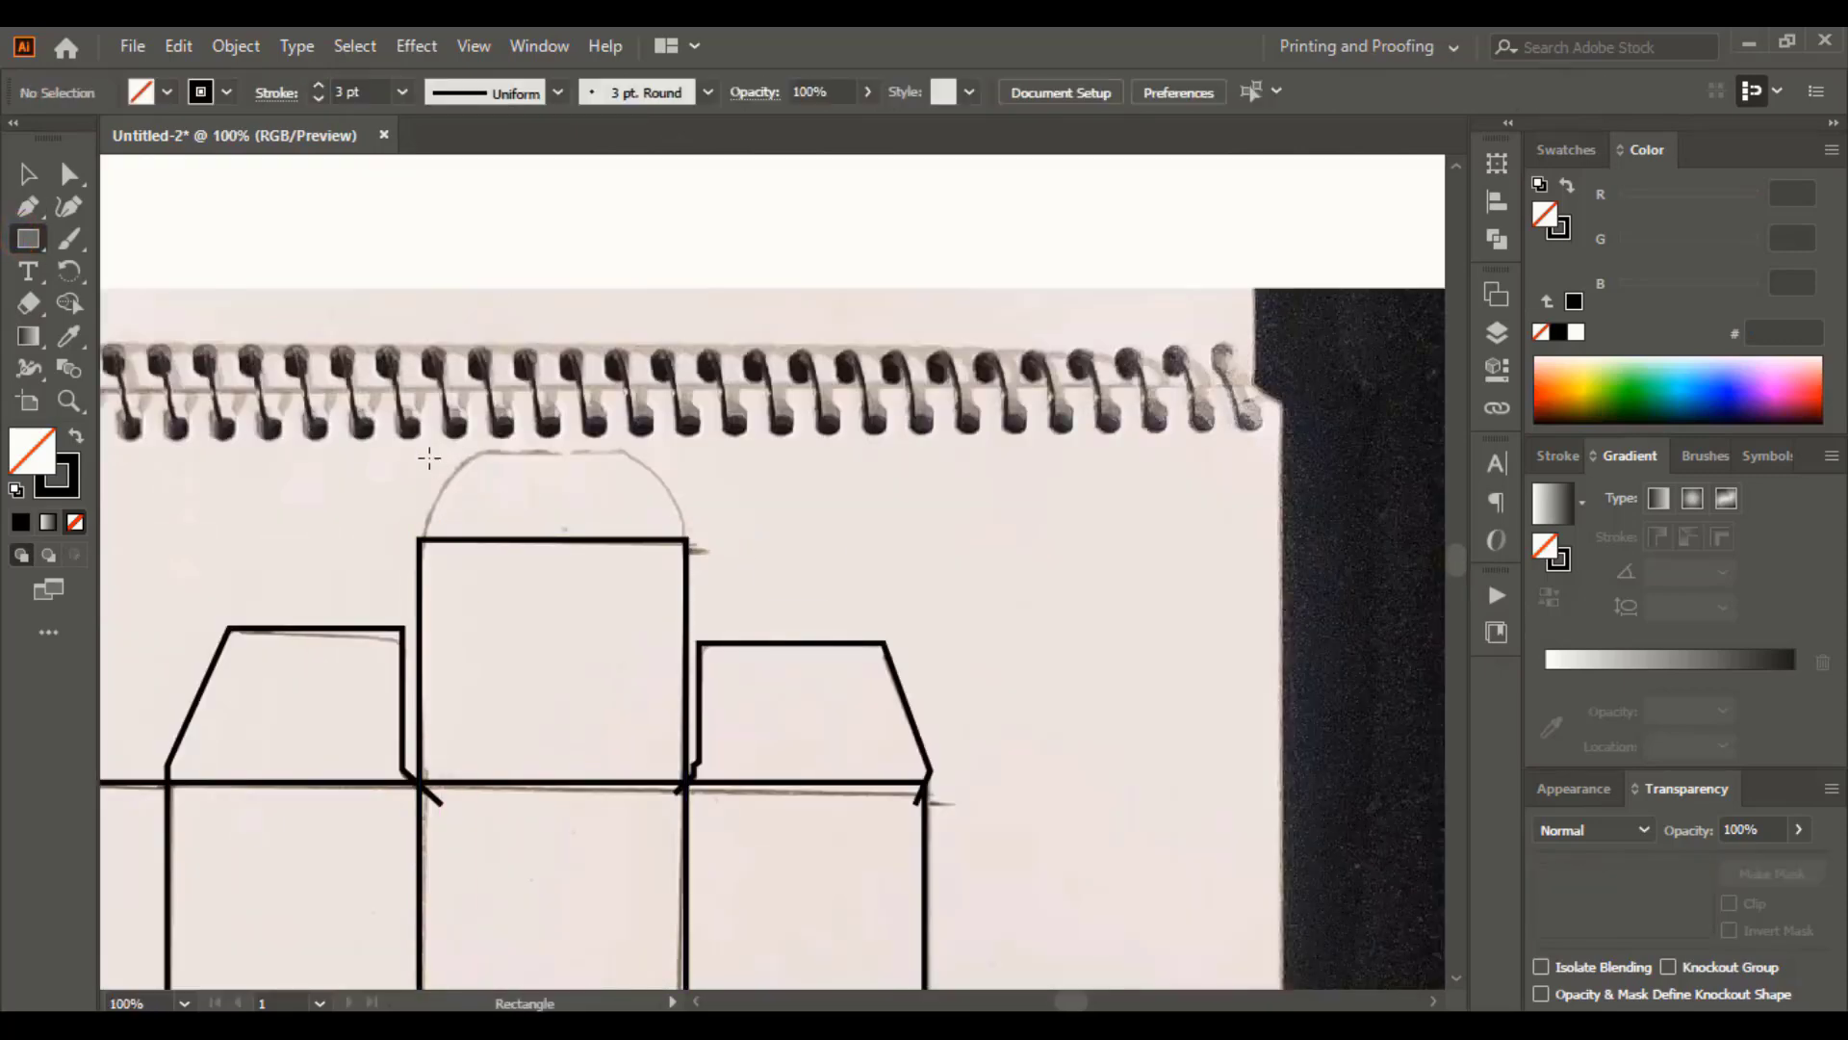
Draw a rectangle over the arched top flap and round its top corners into an arch
mouse_move(417, 455)
mouse_down()
mouse_move(491, 507)
mouse_move(686, 540)
mouse_up()
click(72, 174)
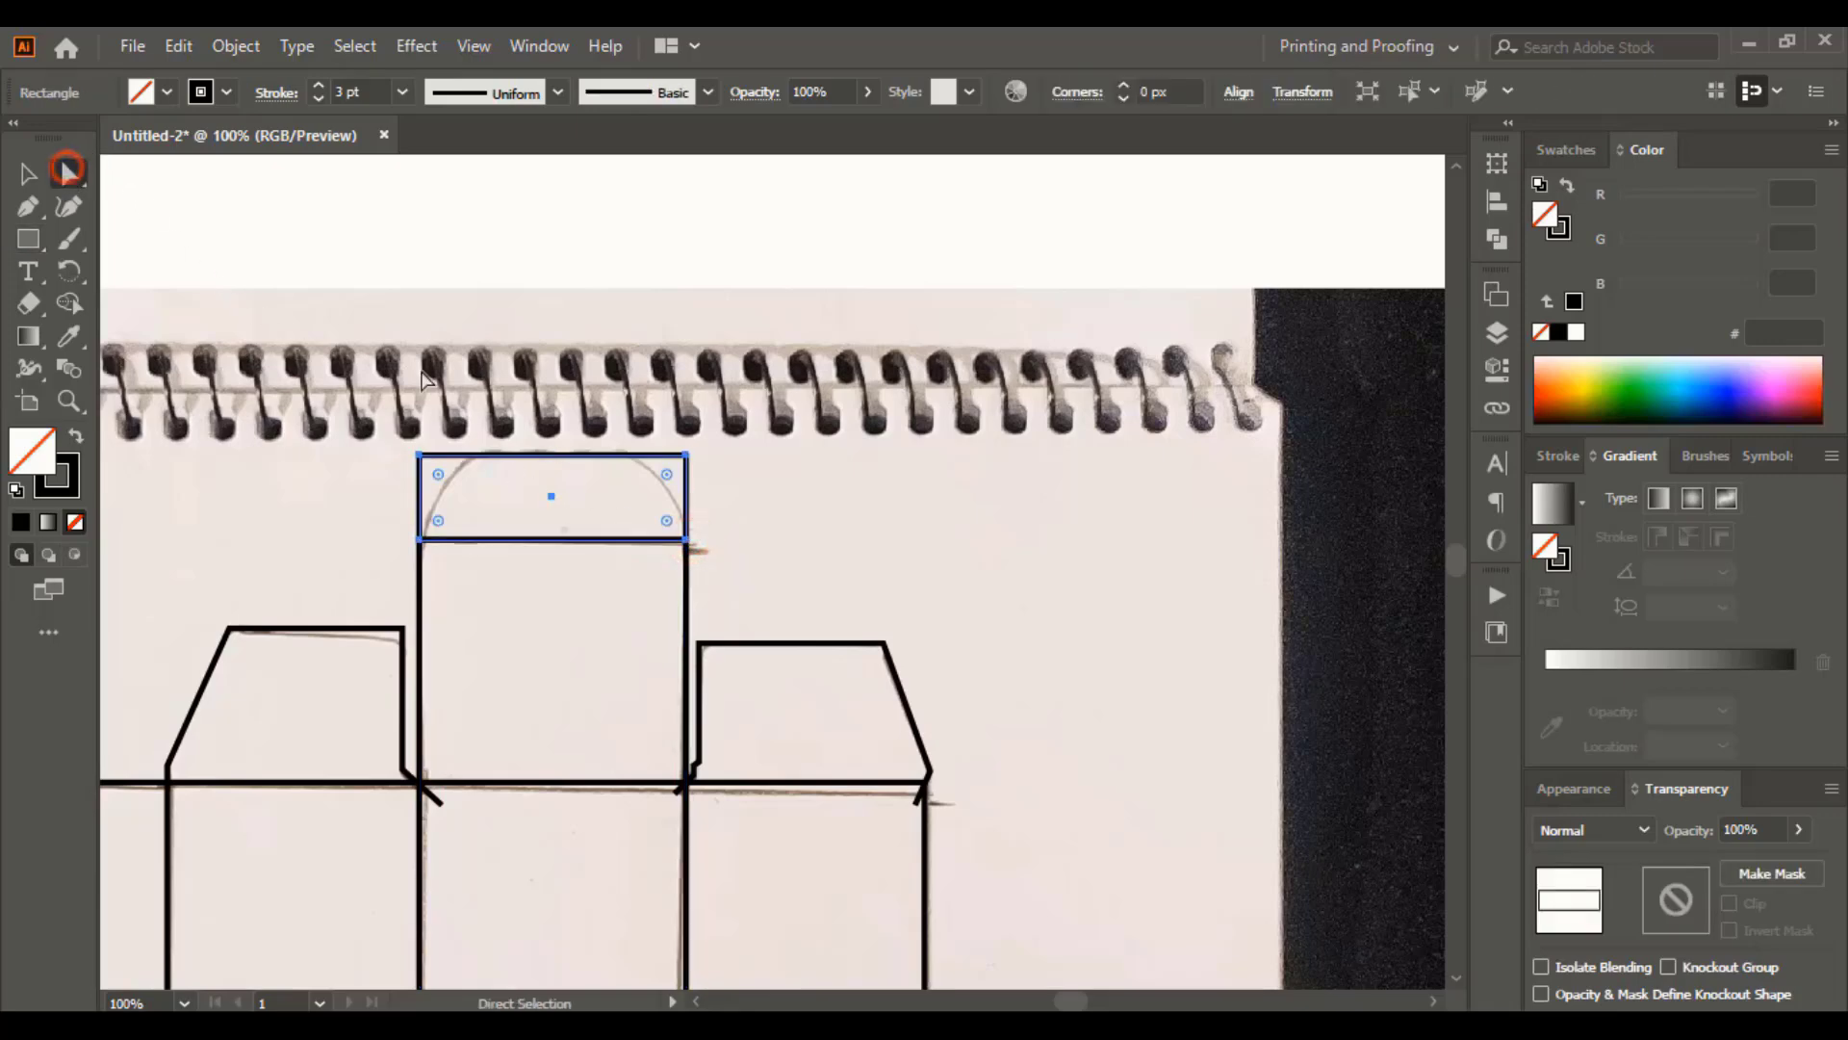
click(420, 456)
shift+click(686, 455)
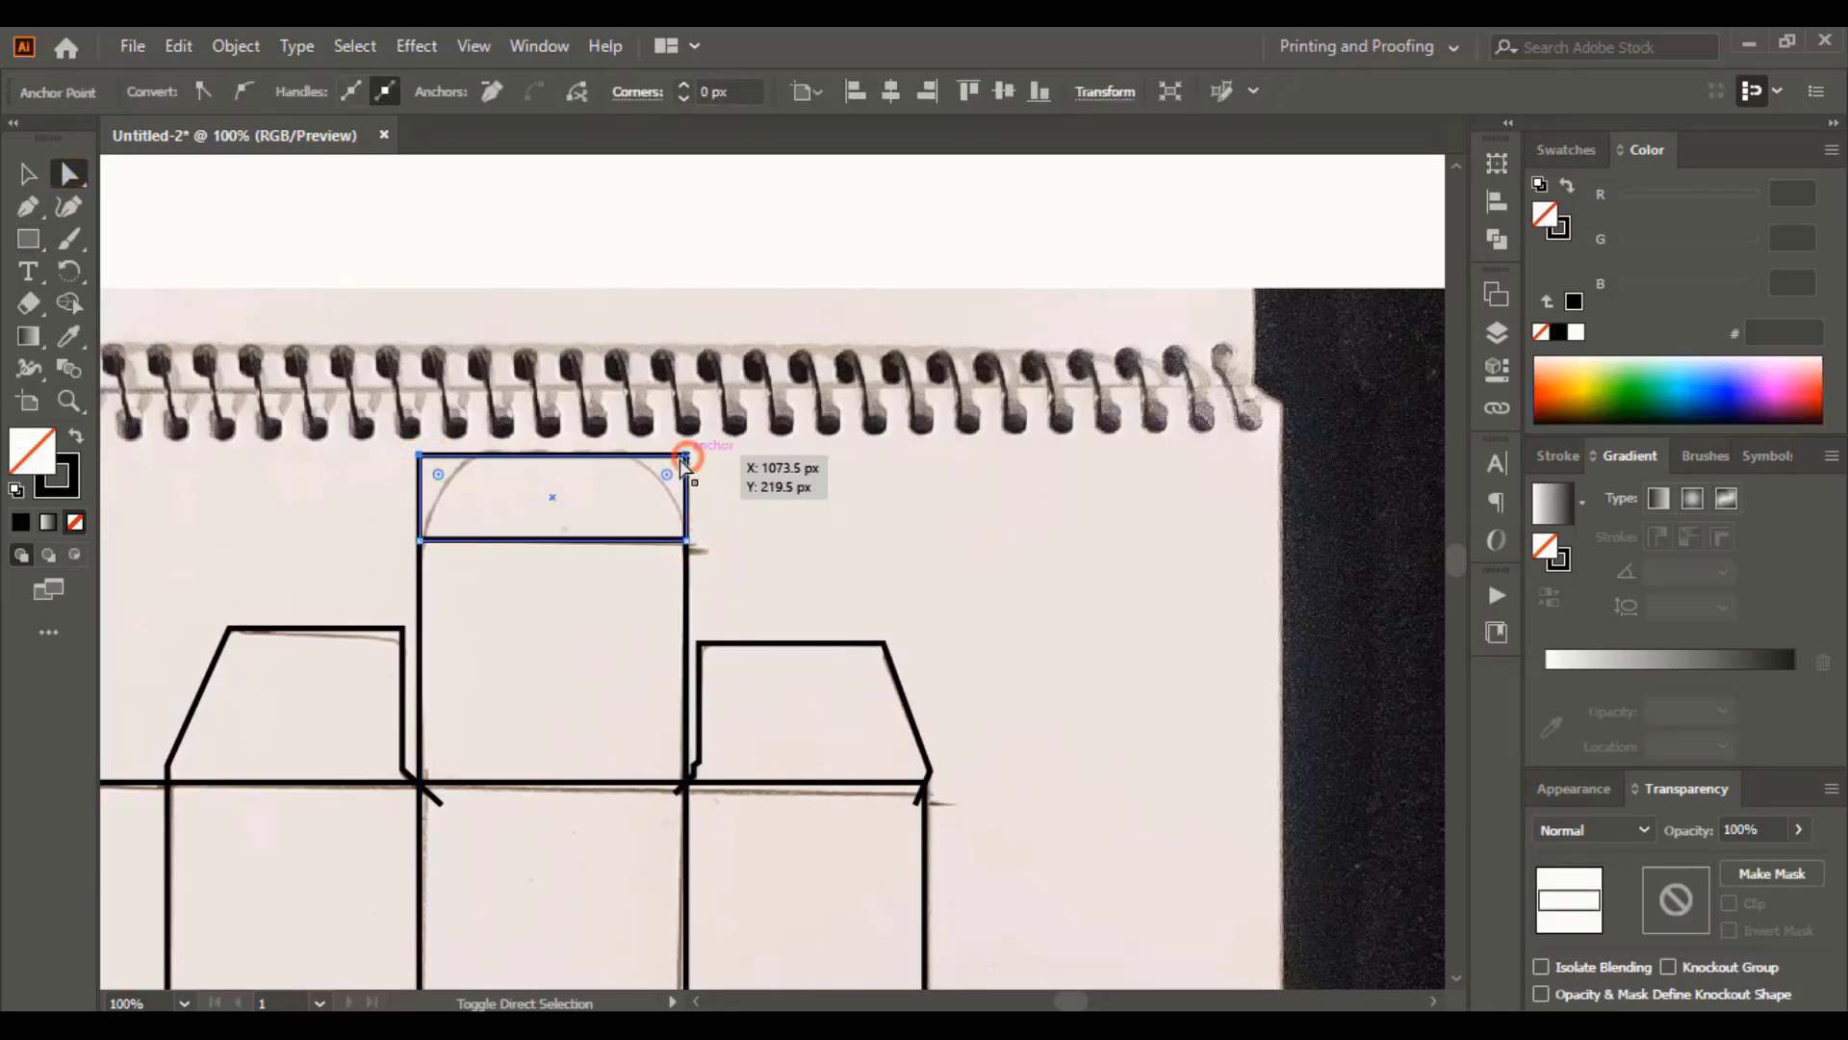
drag(664, 478, 644, 591)
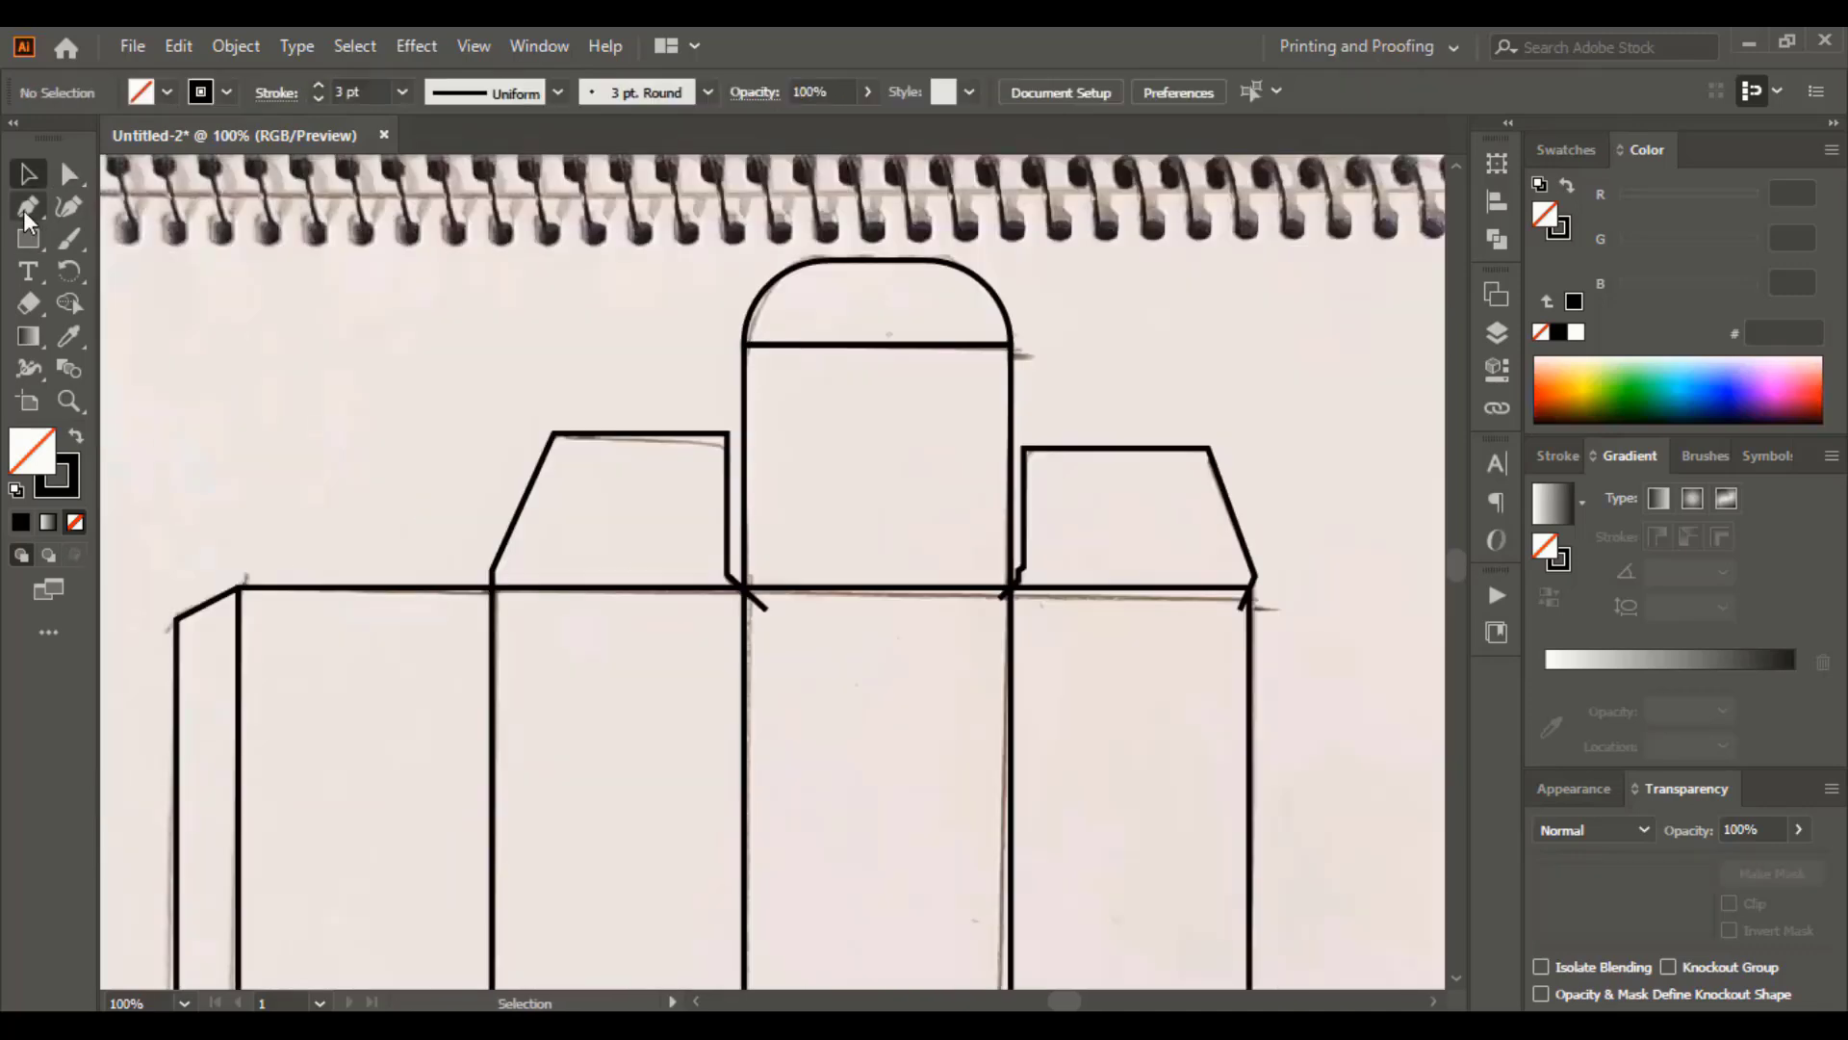
Draw a horizontal line along the base of the top flaps
click(25, 211)
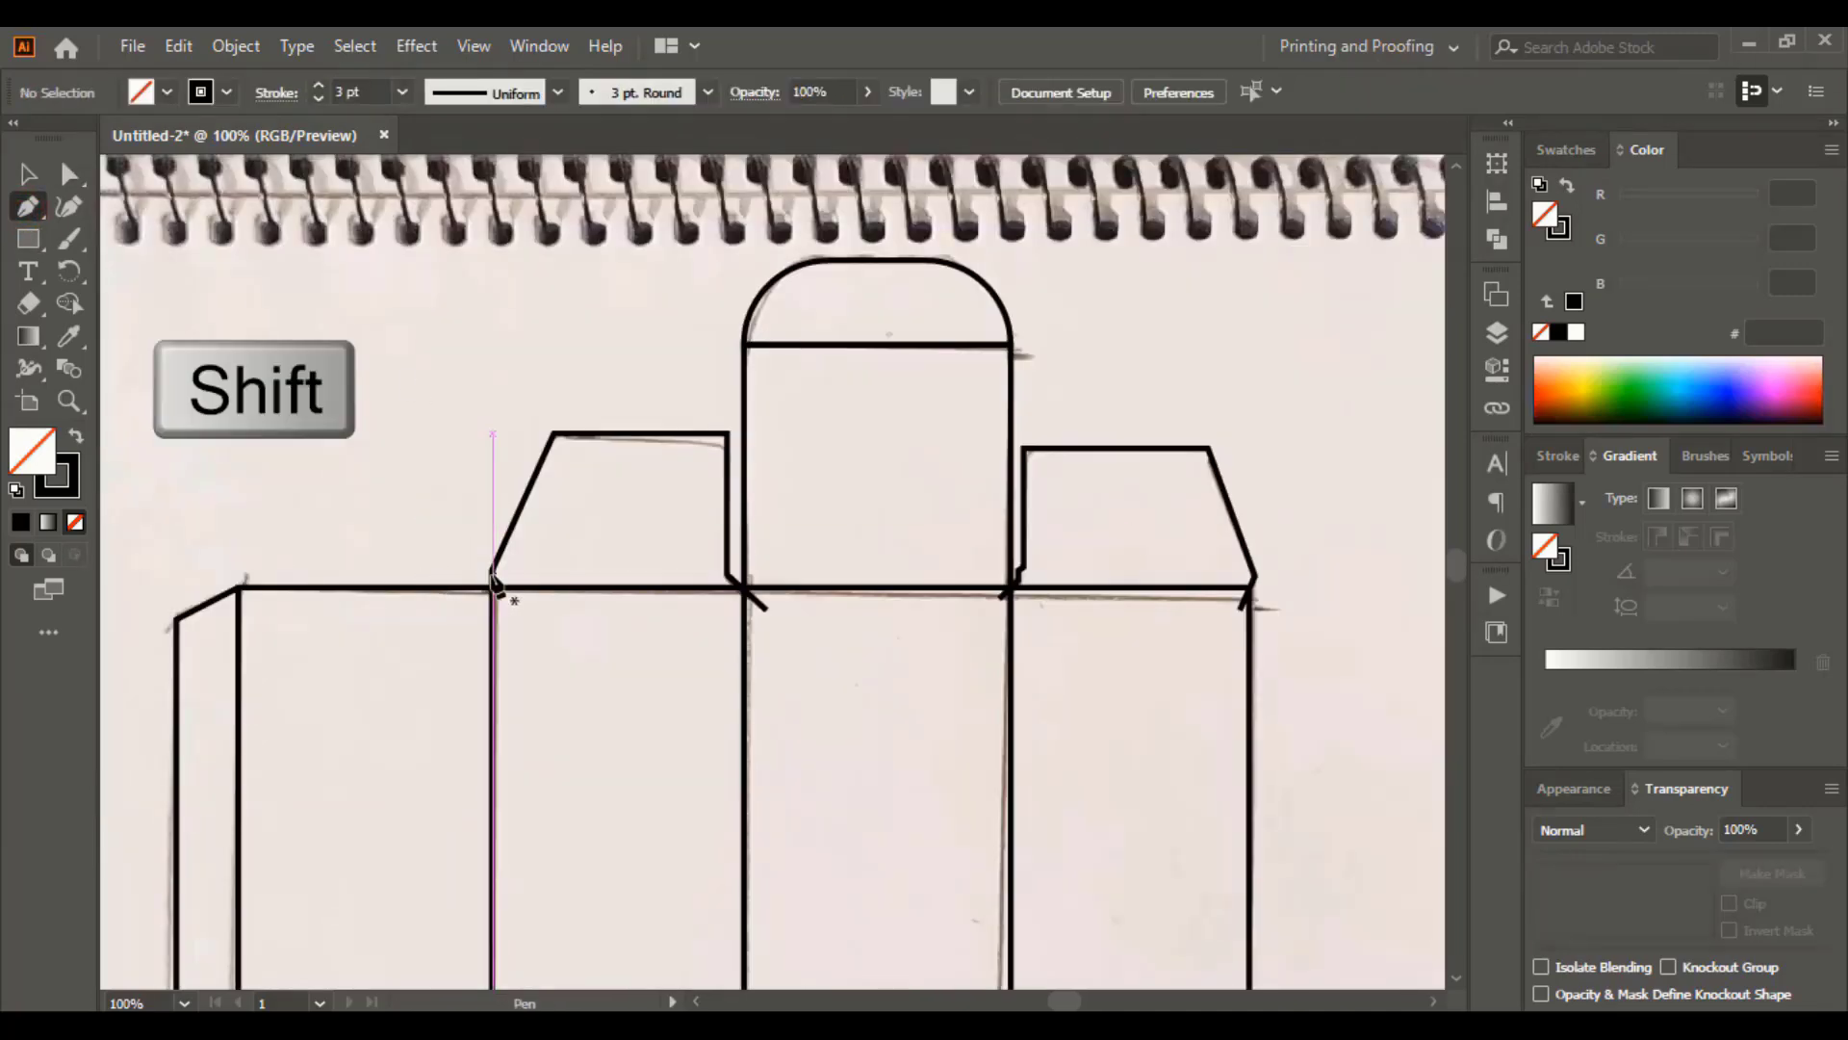
click(493, 570)
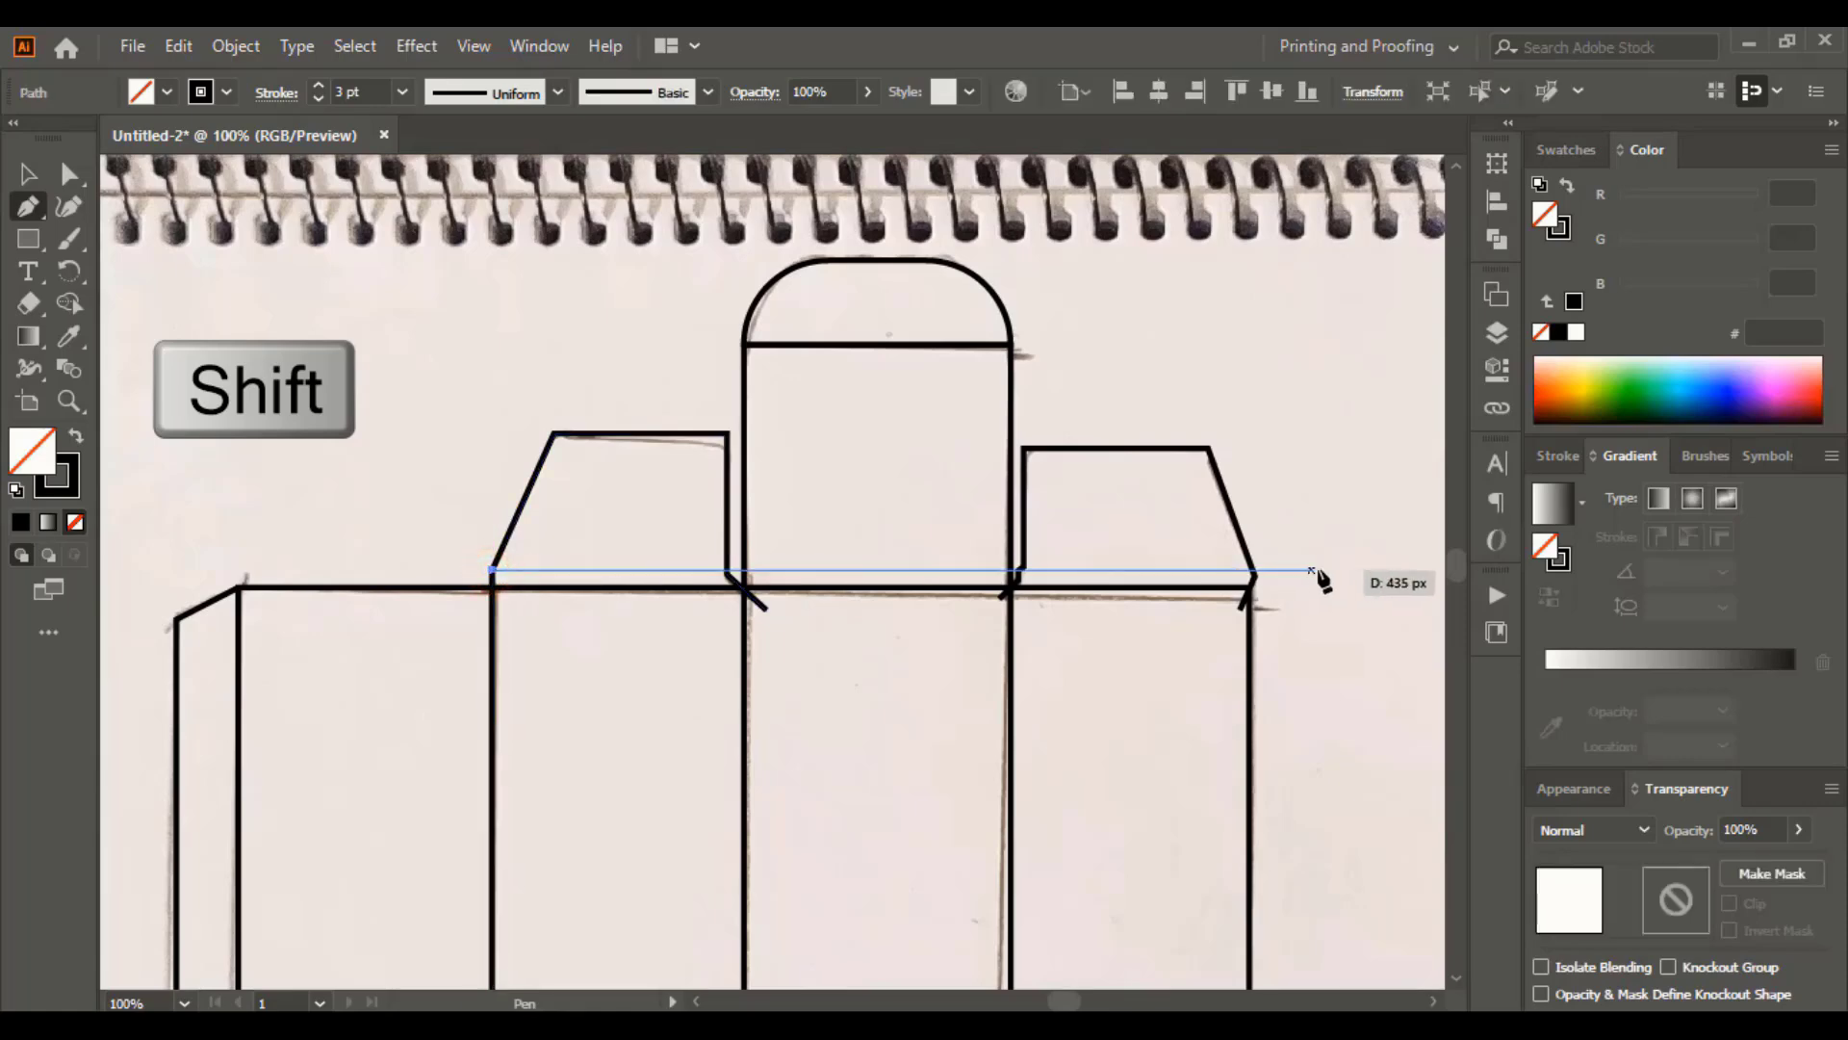
shift+click(1346, 570)
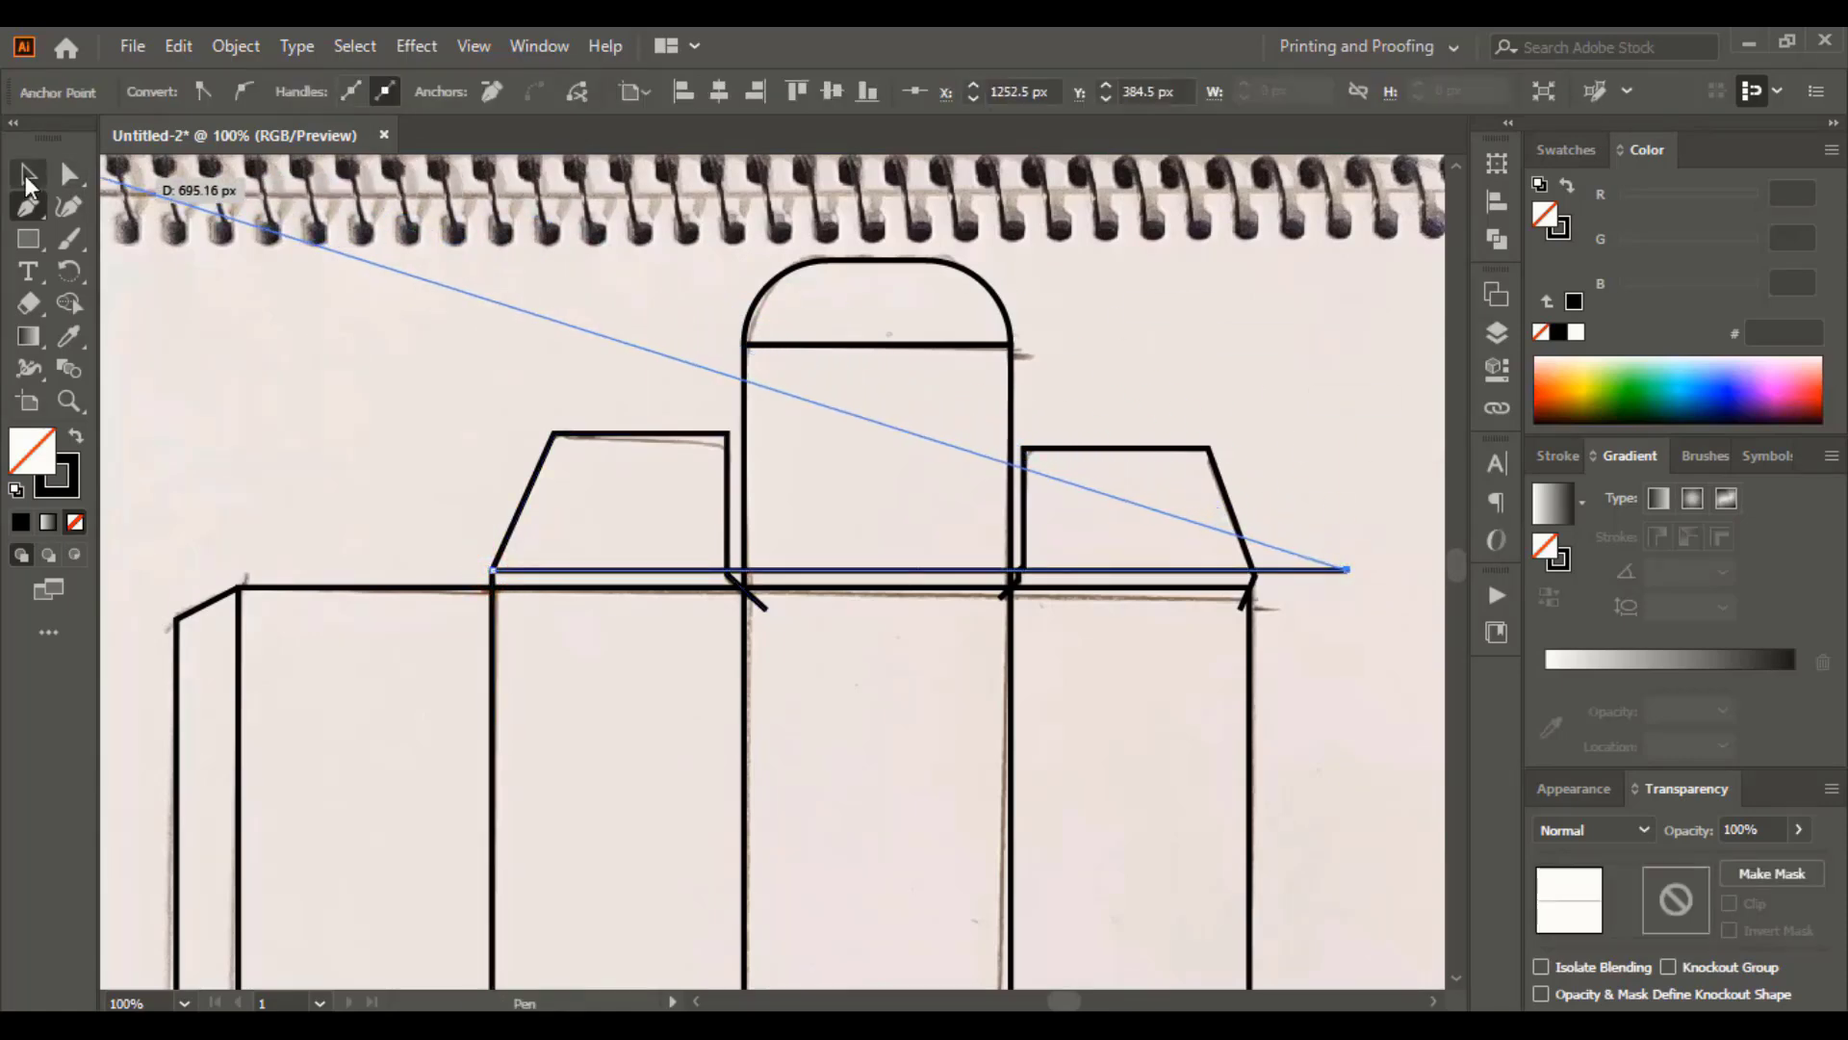
click(26, 173)
click(1291, 406)
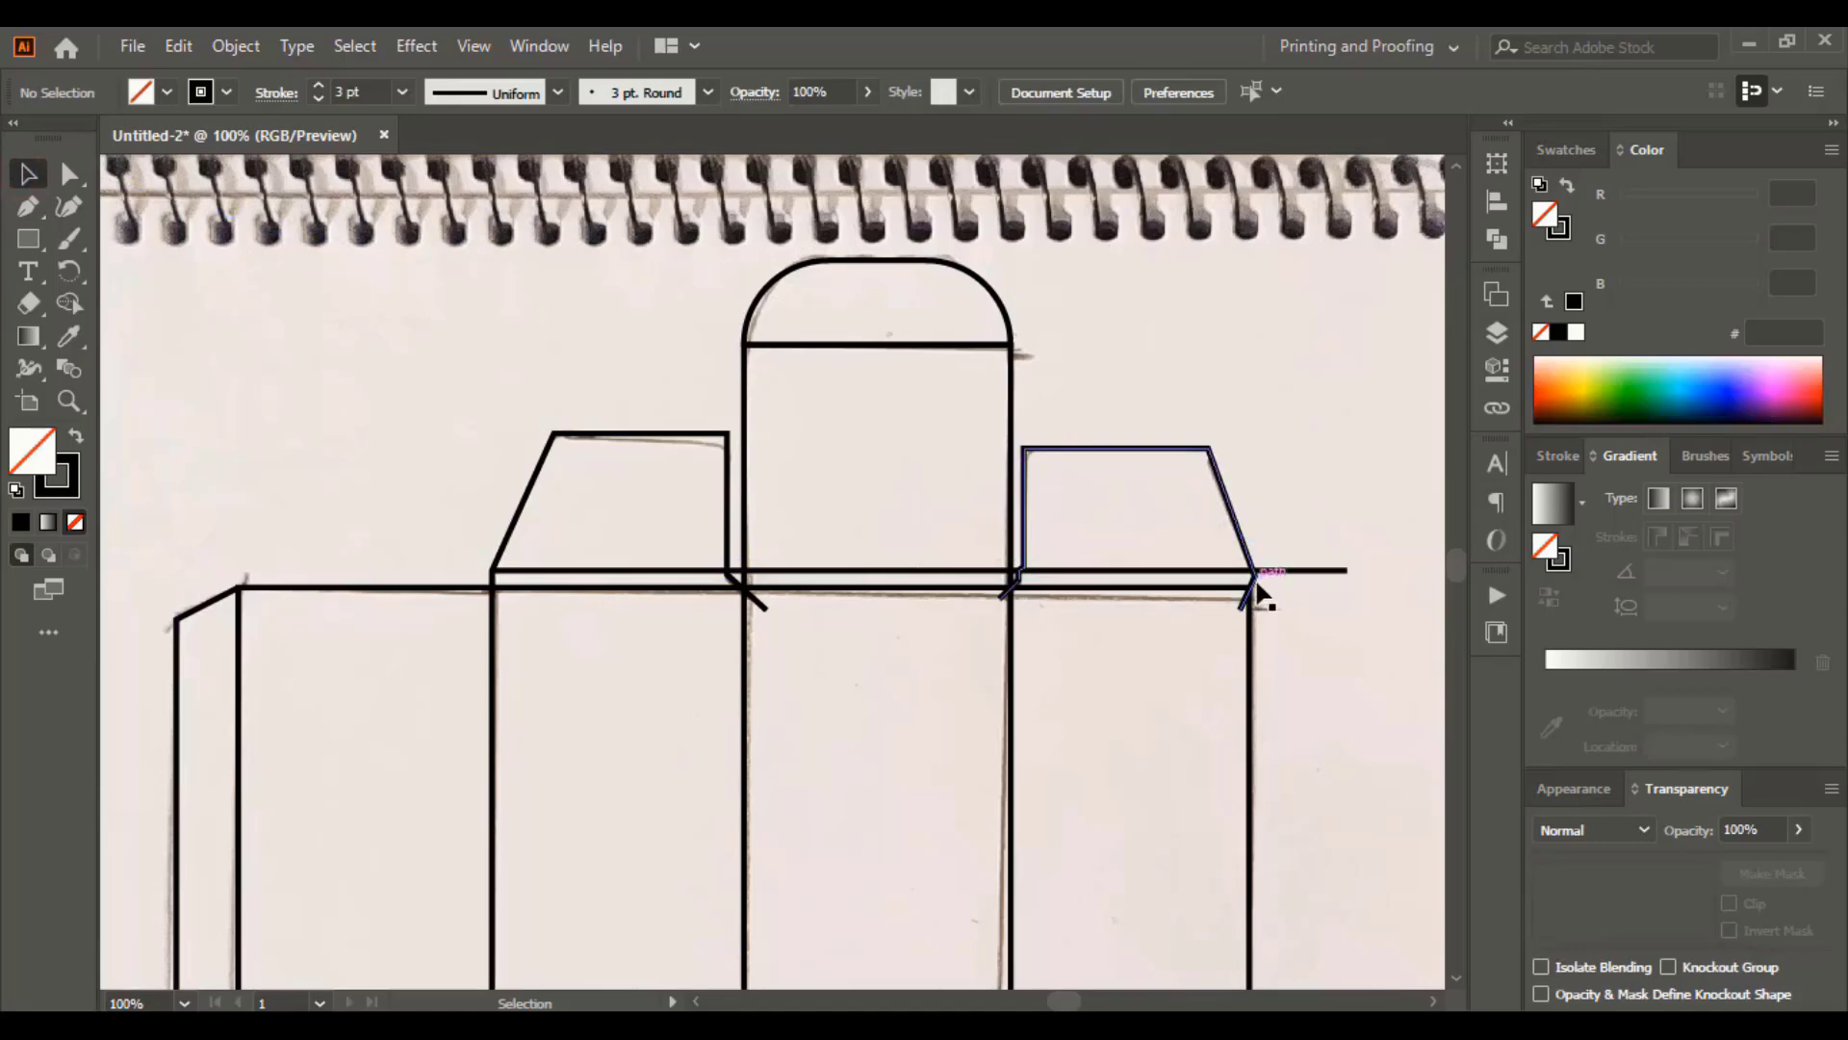
Snap the flap corner anchors onto the base lines
click(67, 175)
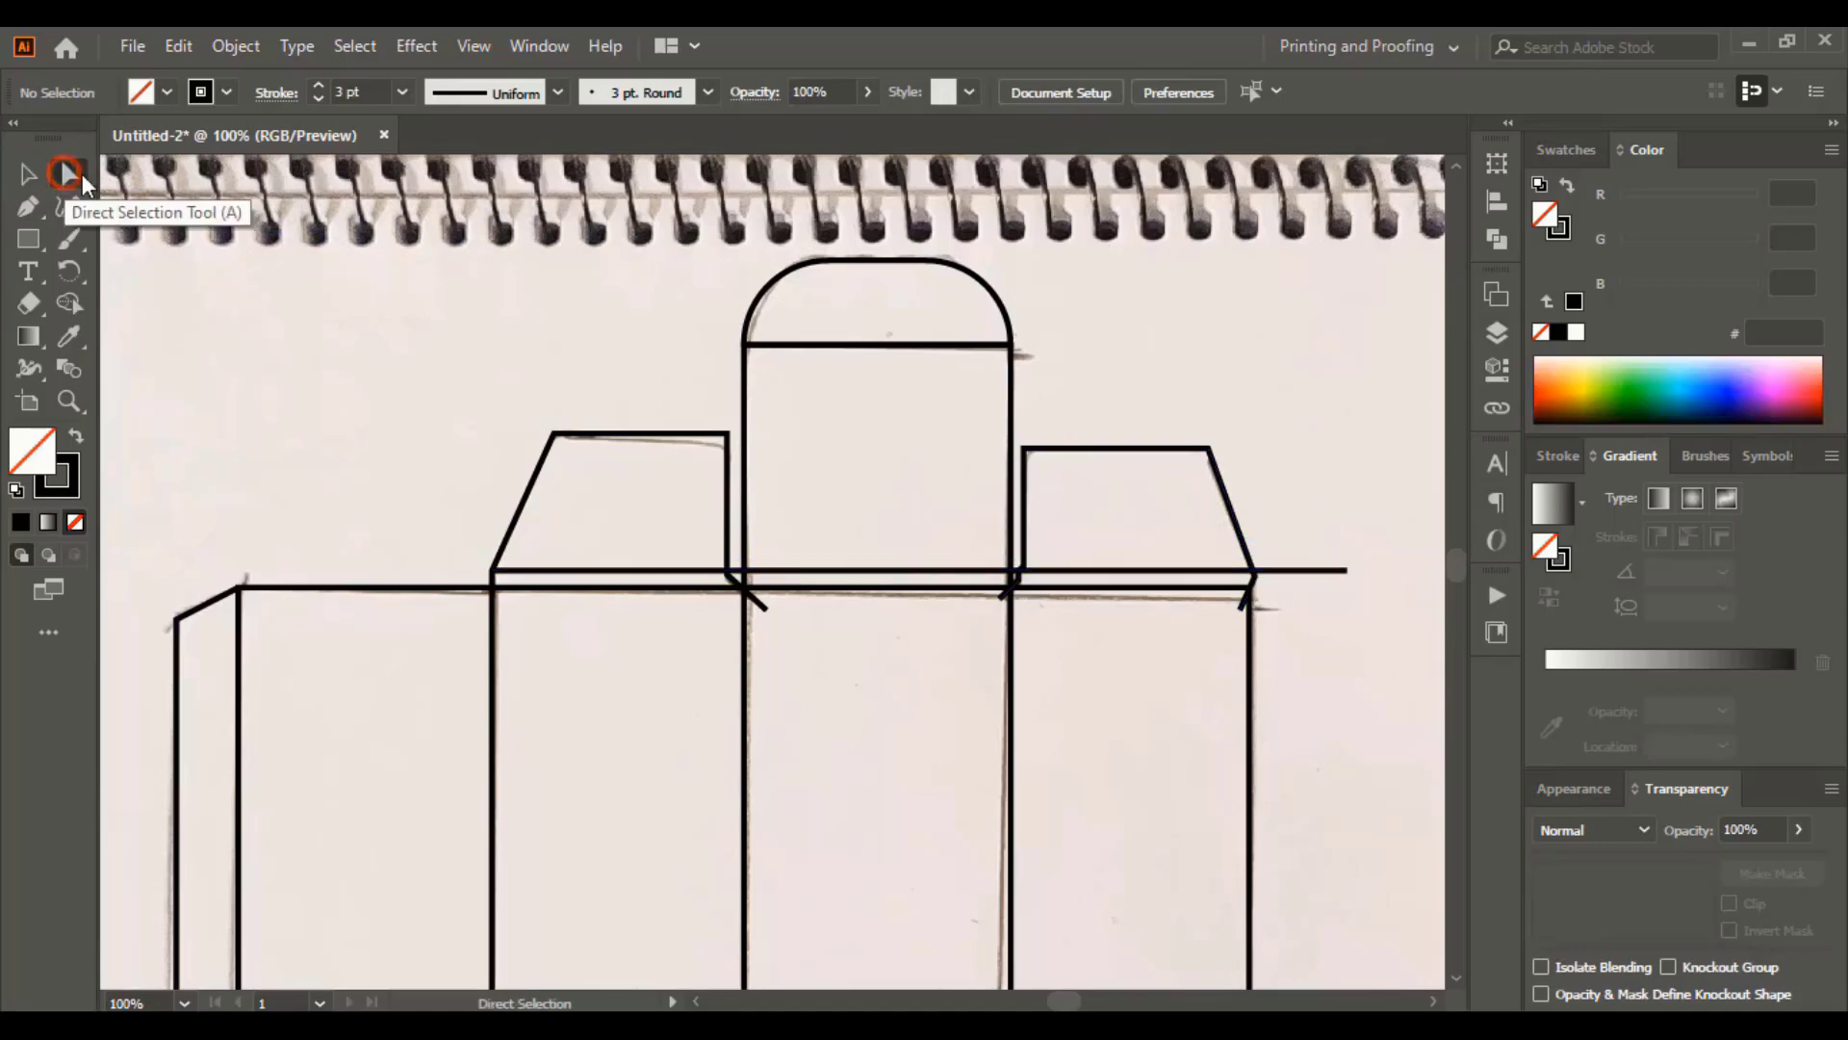
click(1253, 576)
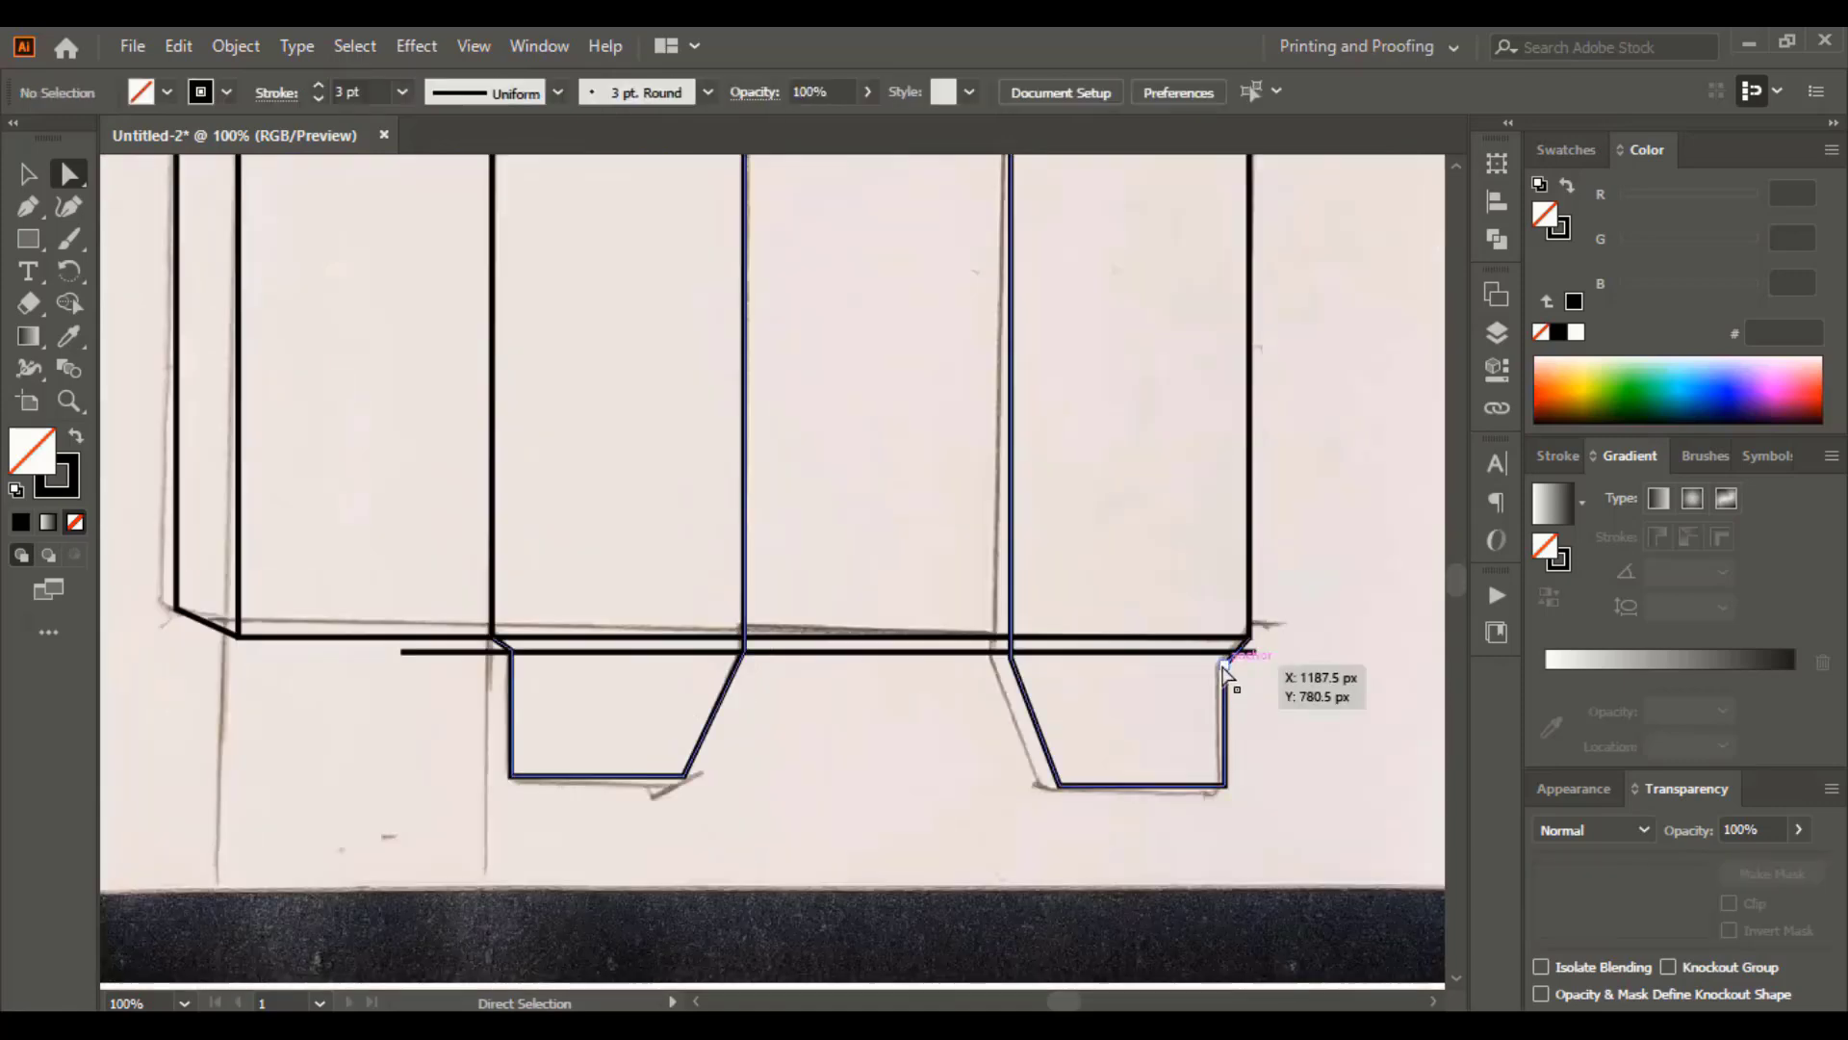
drag(1234, 661, 1222, 664)
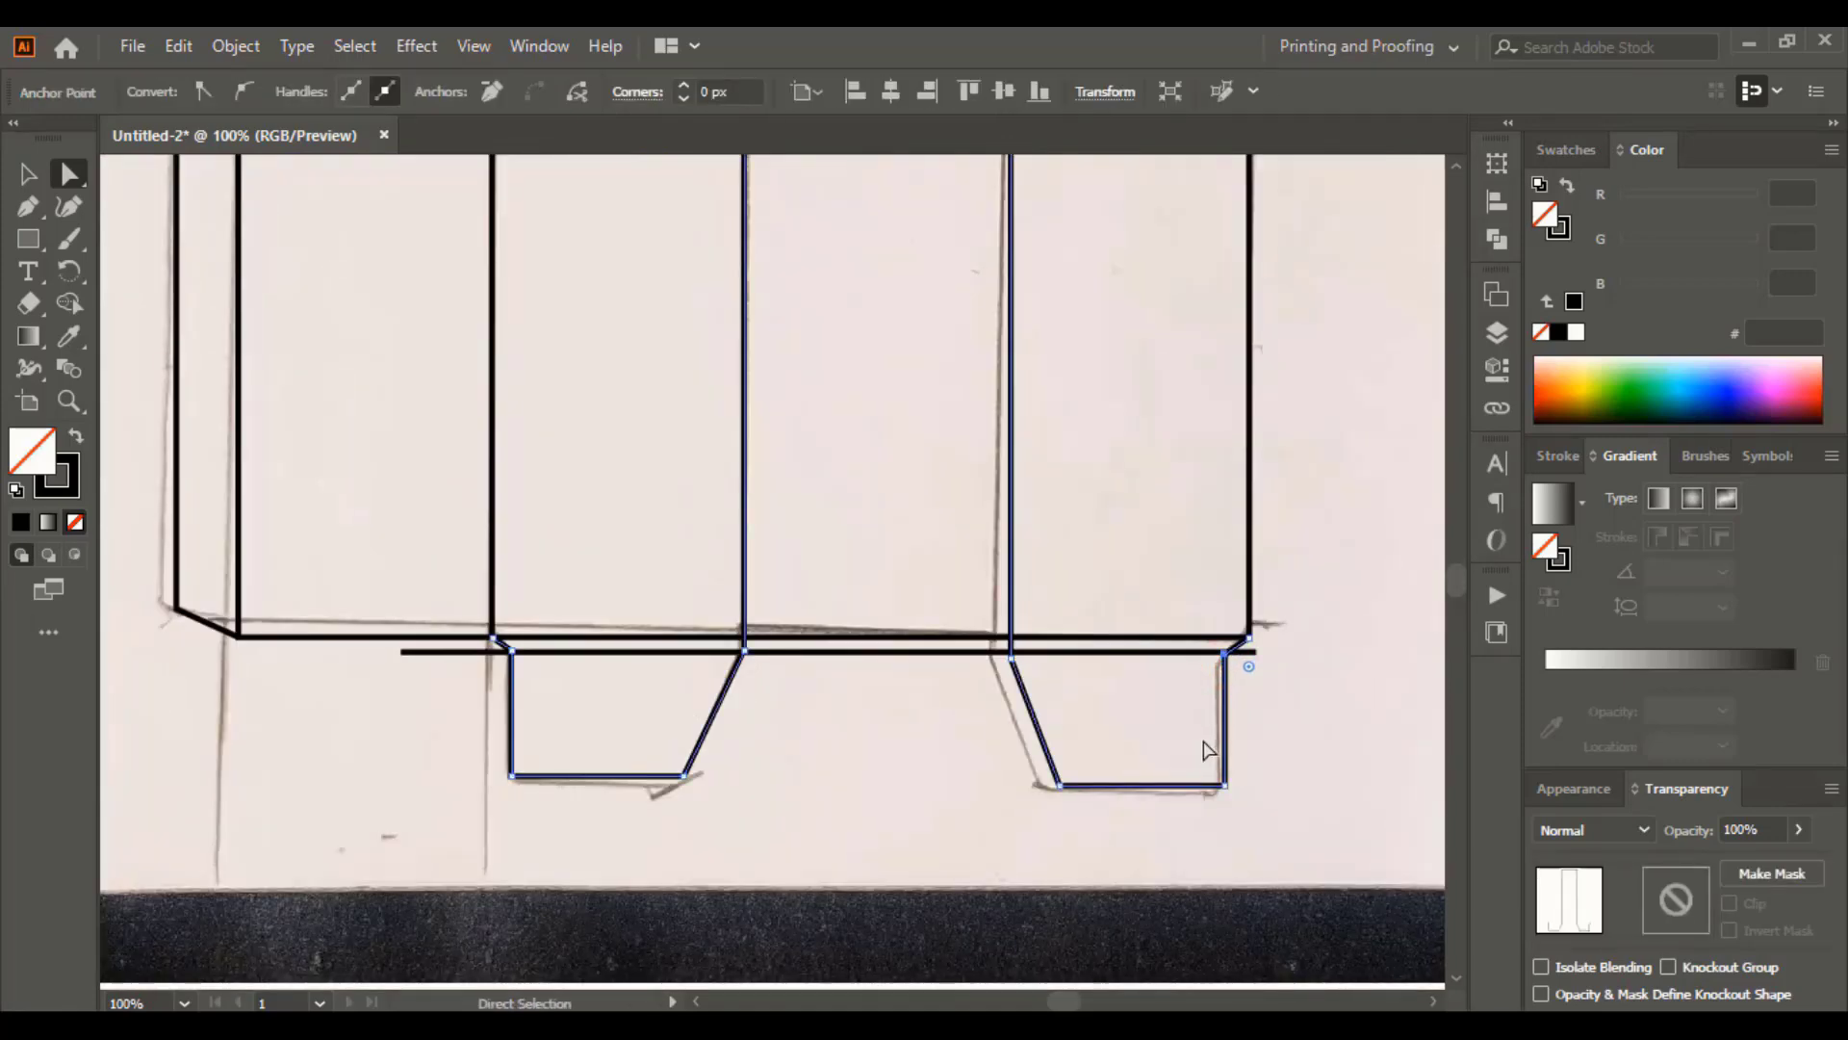
drag(1011, 659, 1012, 662)
click(1088, 653)
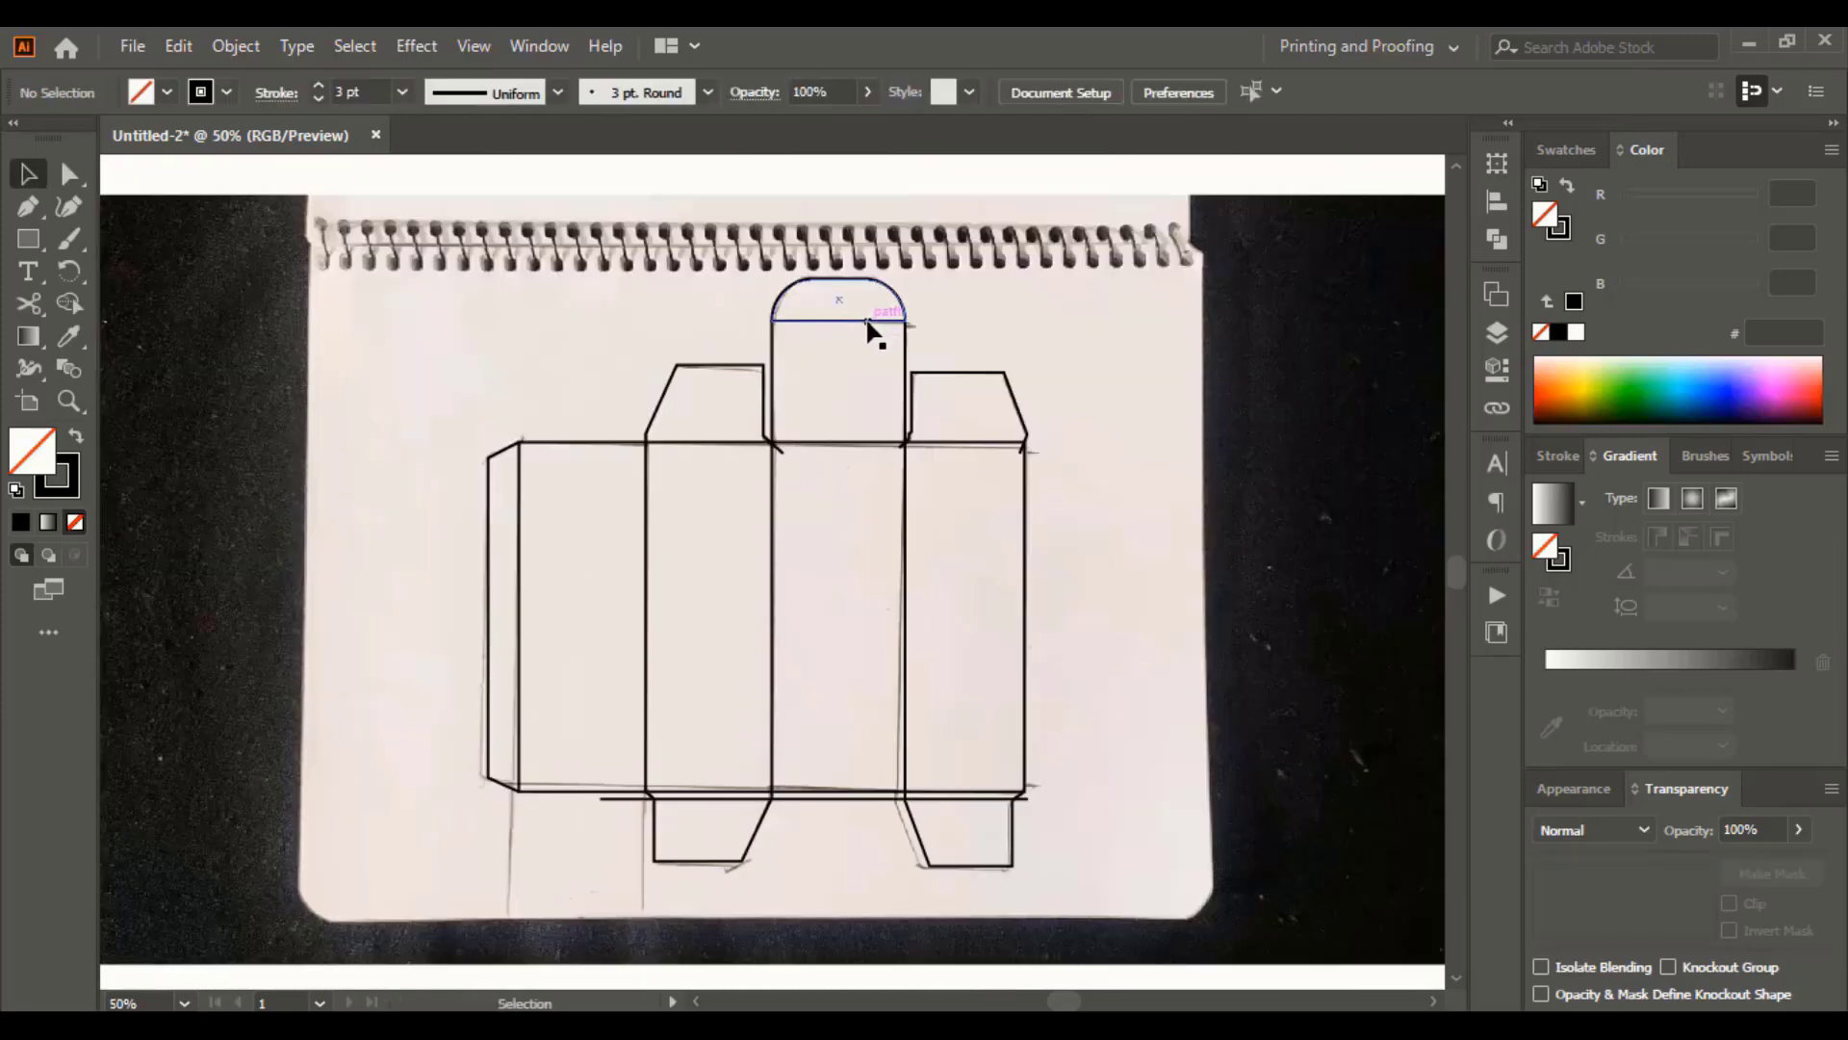
Duplicate the rounded flap, rotate it 180° and nudge it below the left panel
click(867, 323)
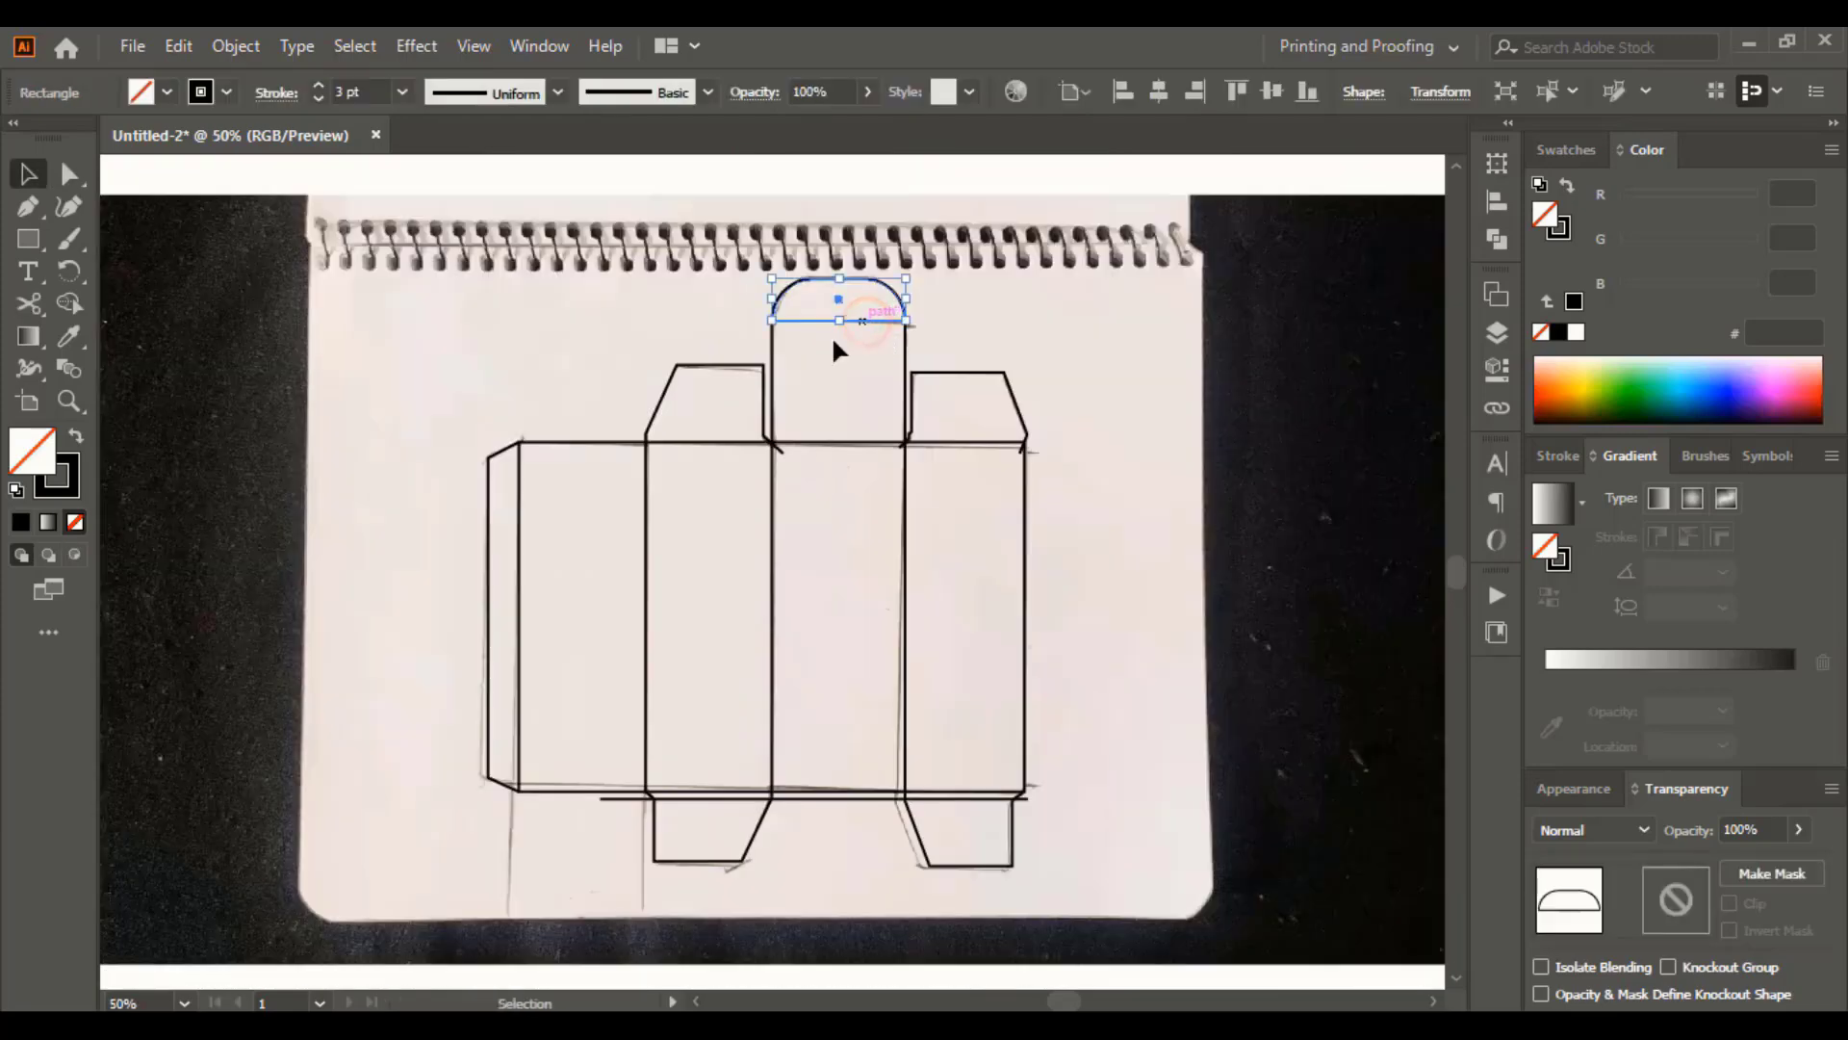
shift+click(776, 378)
key(alt)
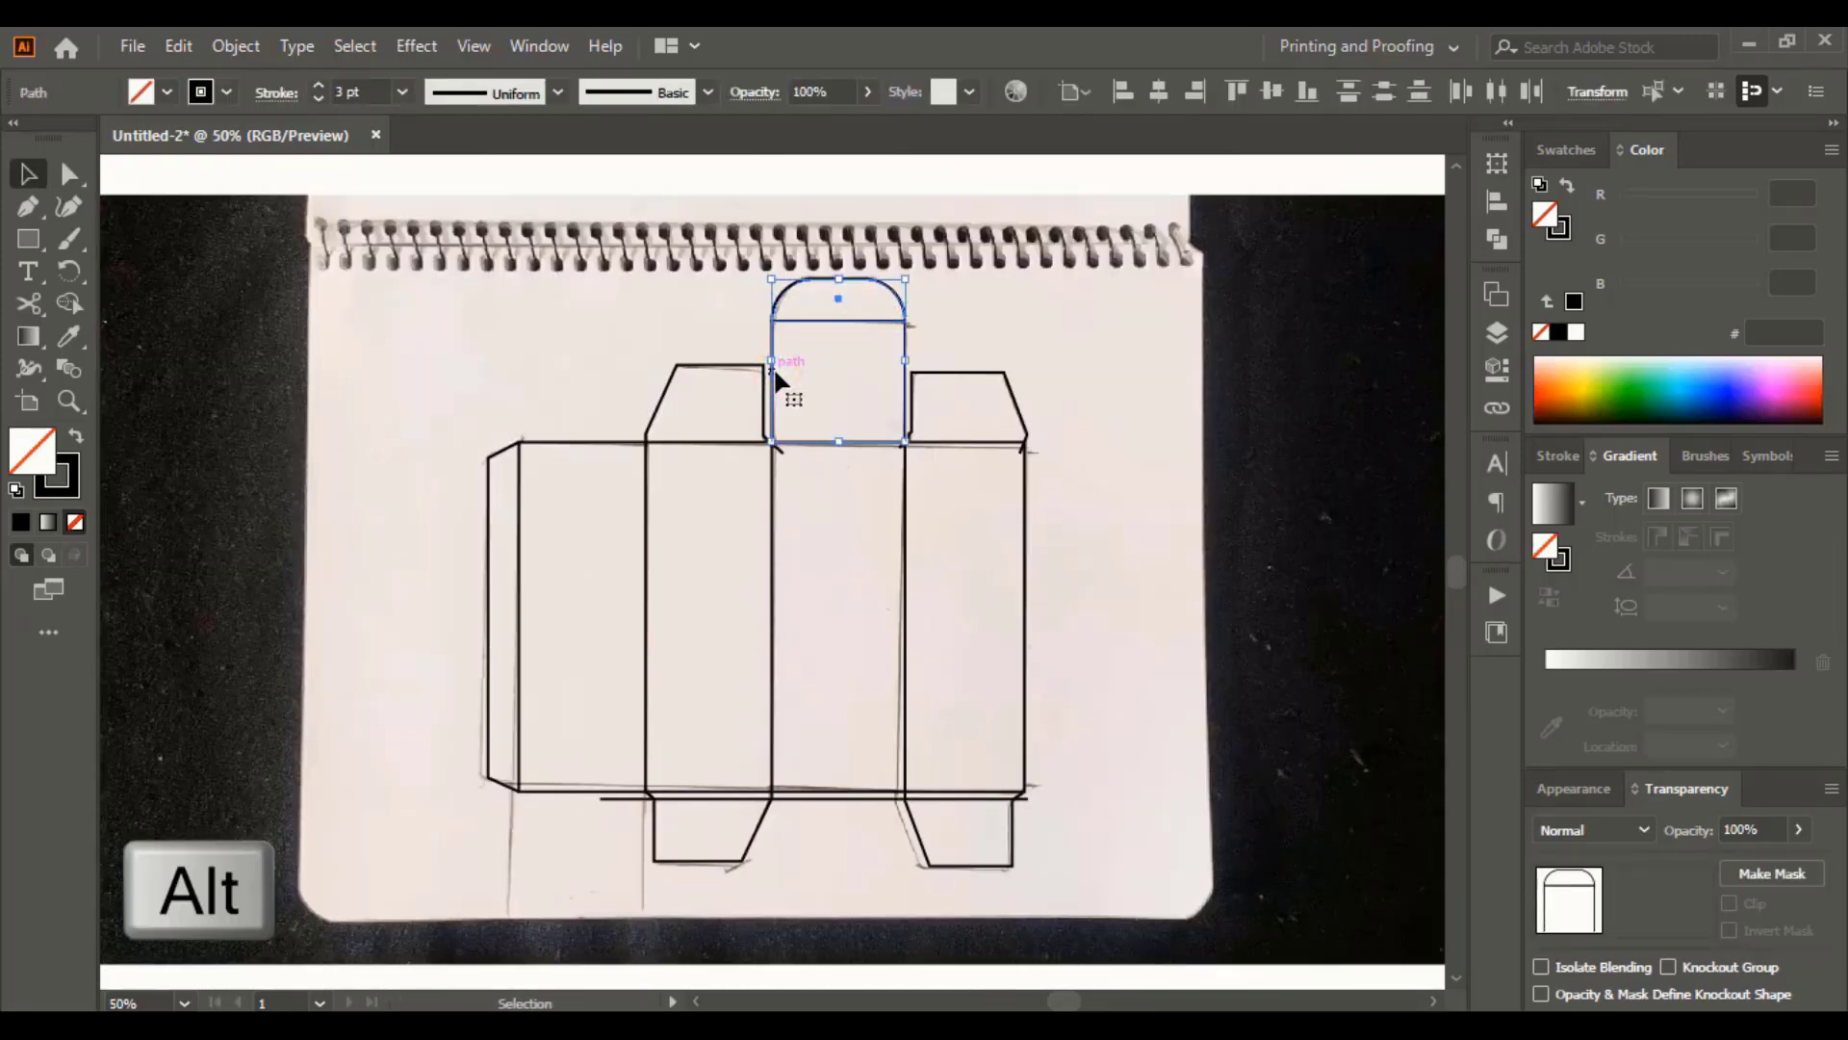
drag(776, 378, 539, 667)
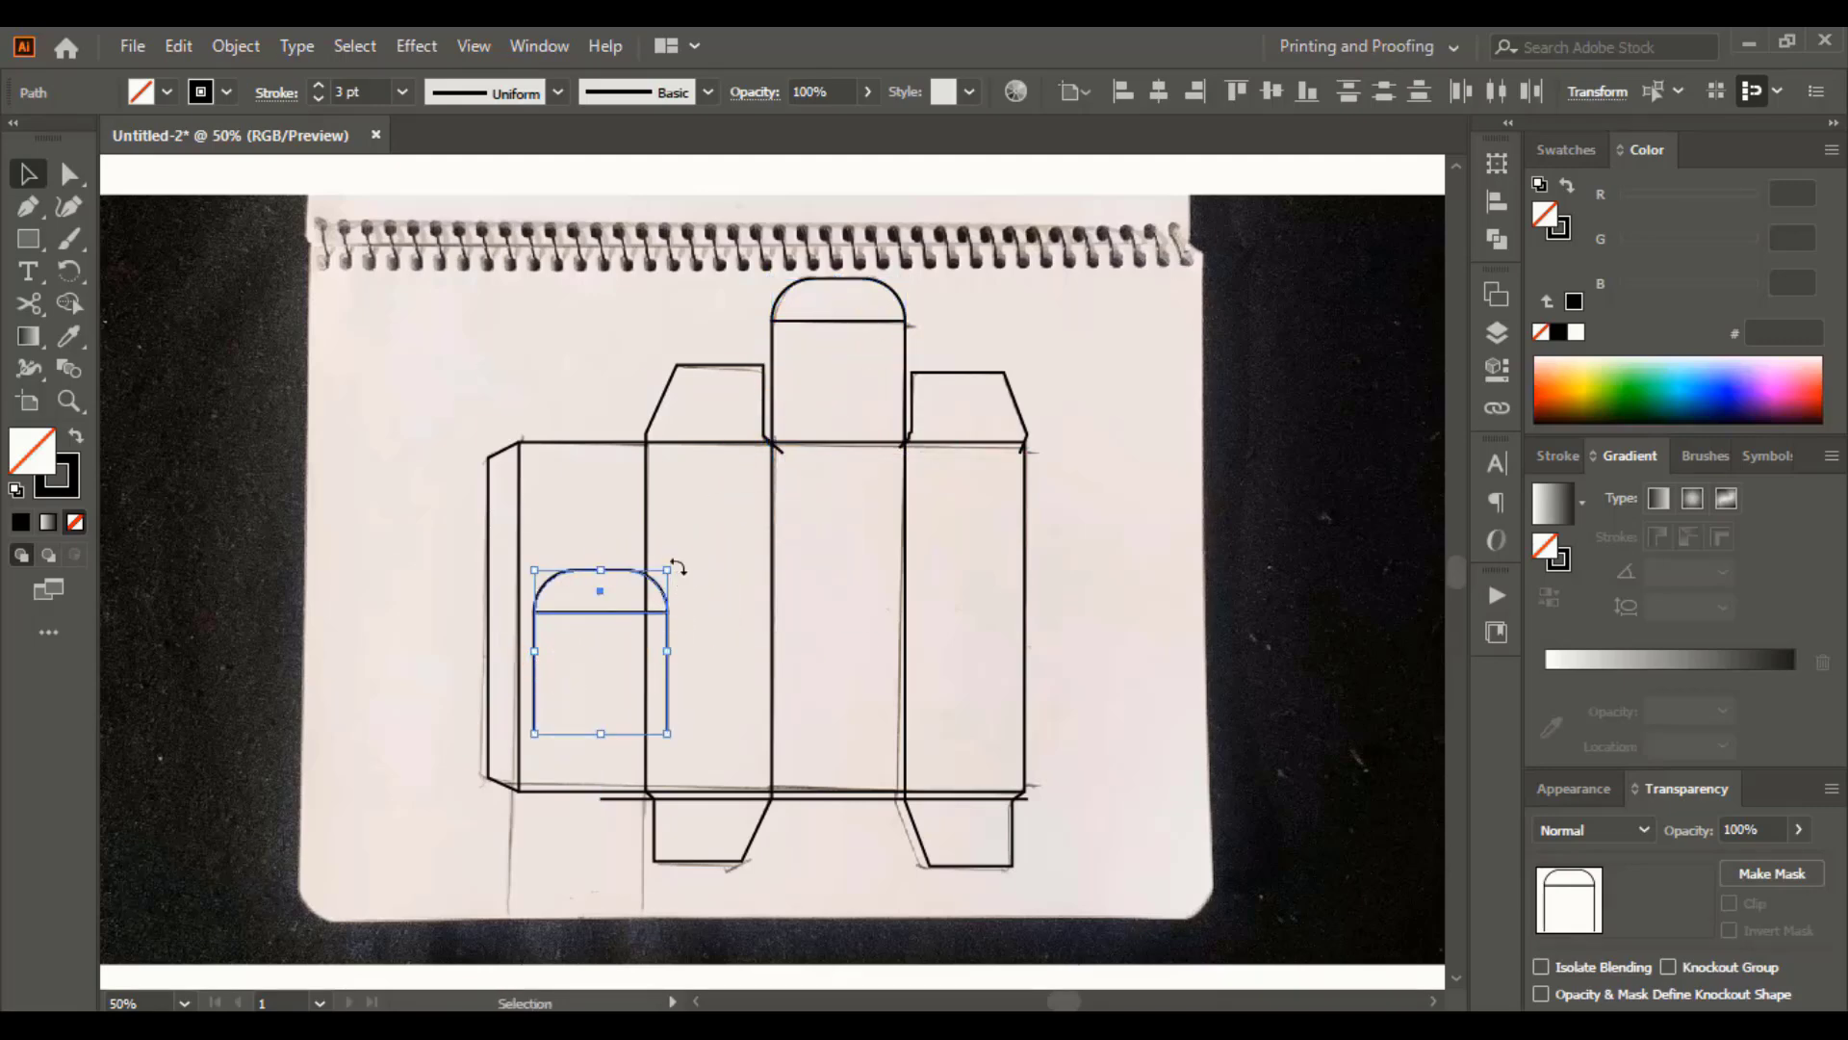
drag(676, 568, 527, 743)
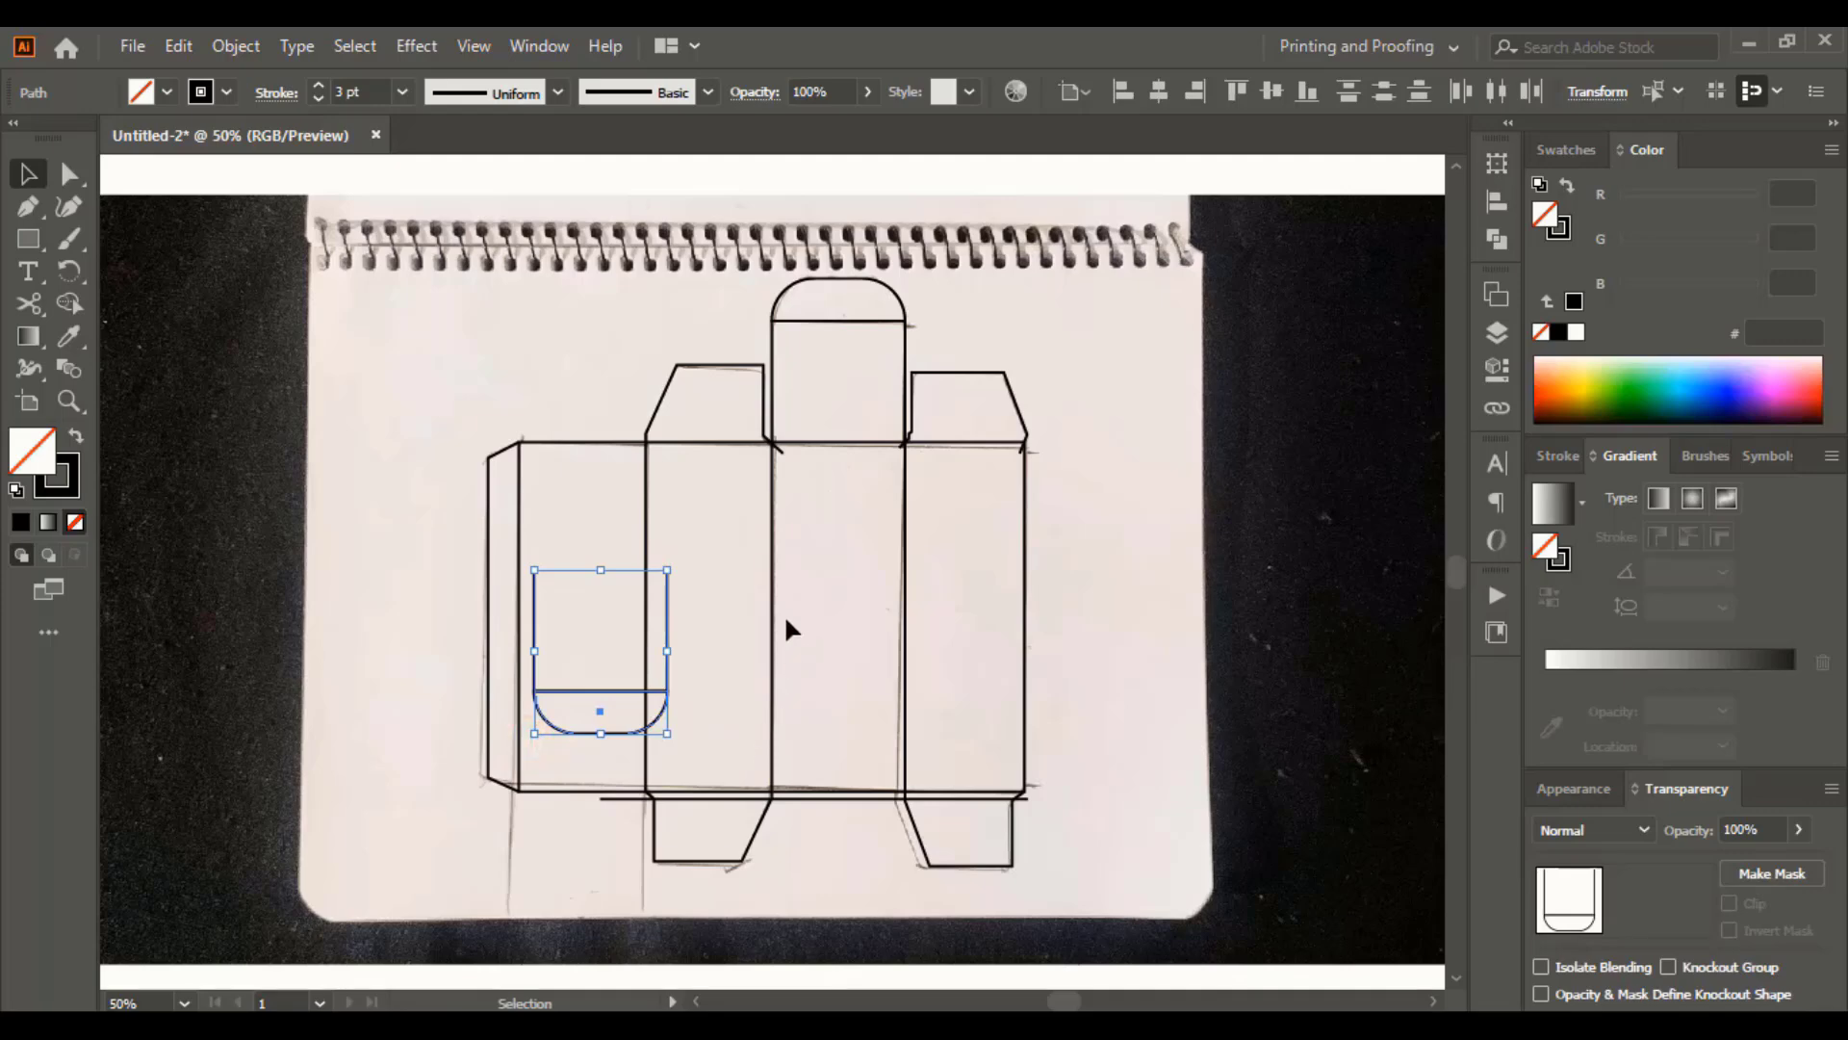
key(Left)
key(Left)
key(Left)
key(Left)
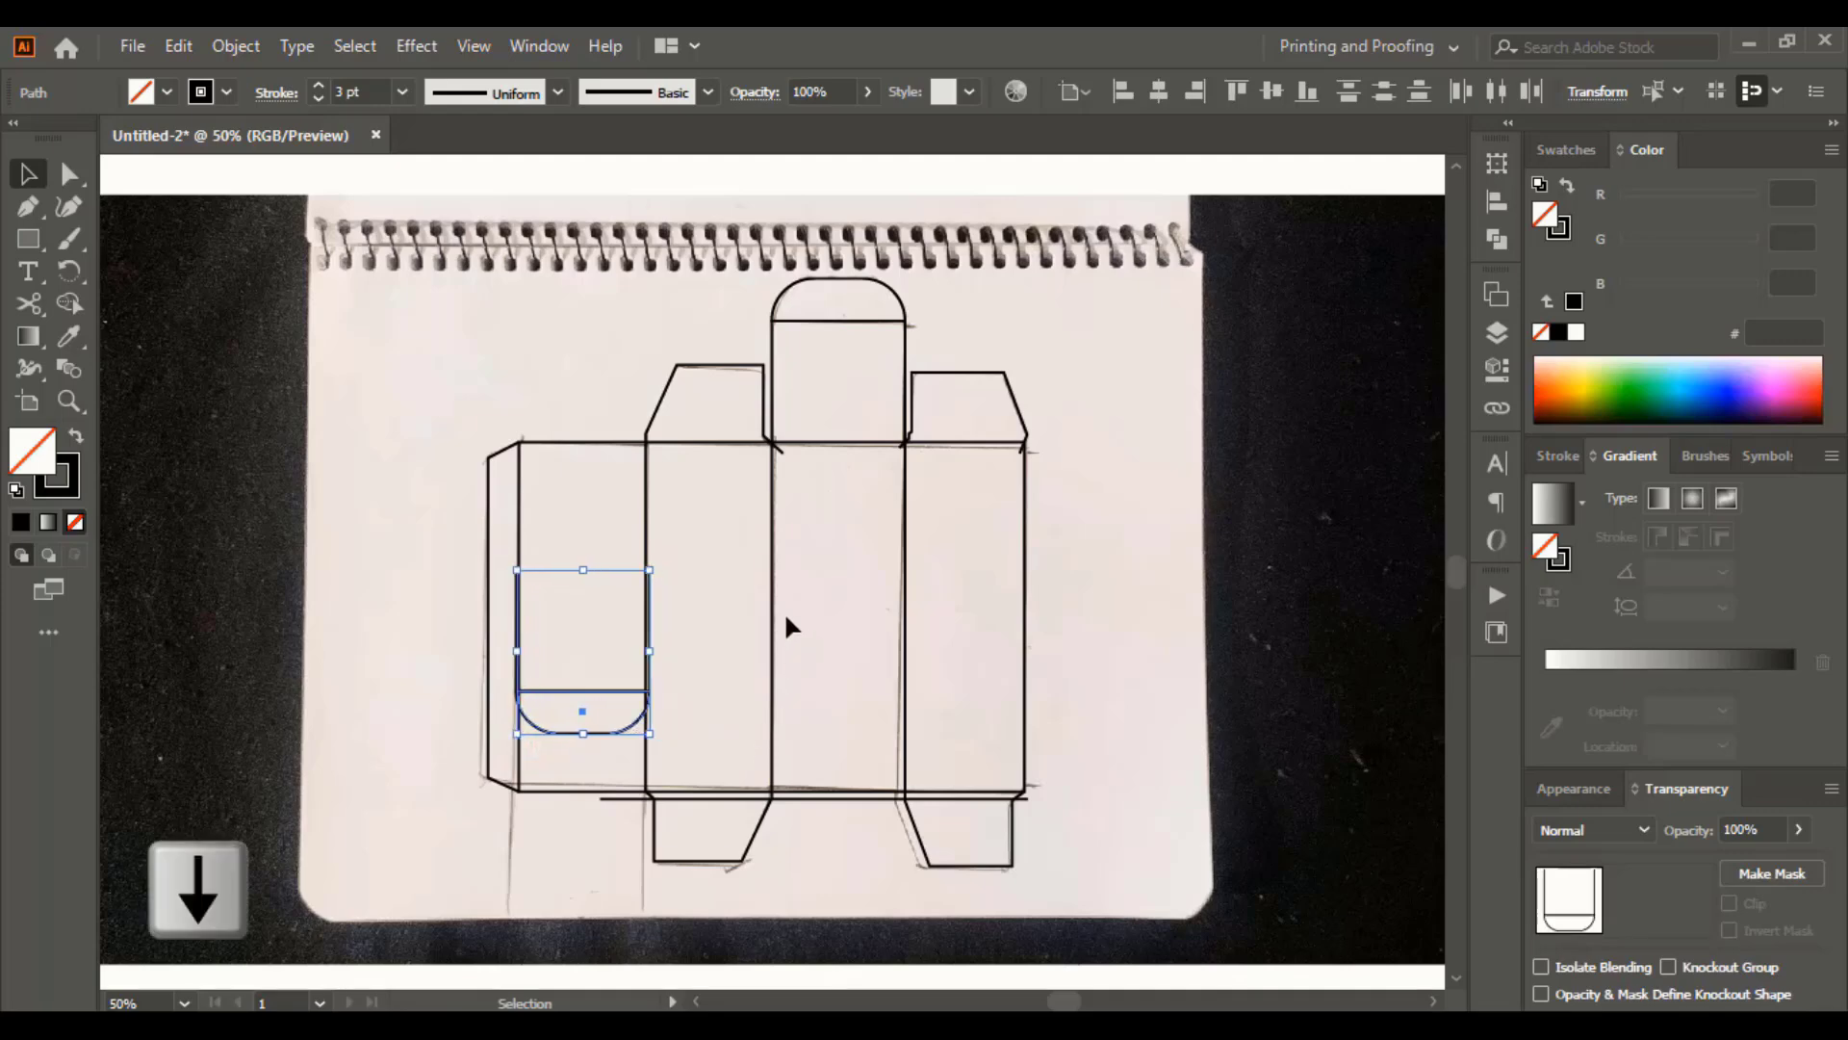
key(Down)
key(Down)
key(Down)
key(Down)
key(Down)
key(Down)
key(Down)
key(Down)
key(Down)
key(Down)
key(Down)
key(Down)
key(Down)
key(Down)
key(Down)
key(Down)
key(Down)
key(Down)
key(Down)
key(Down)
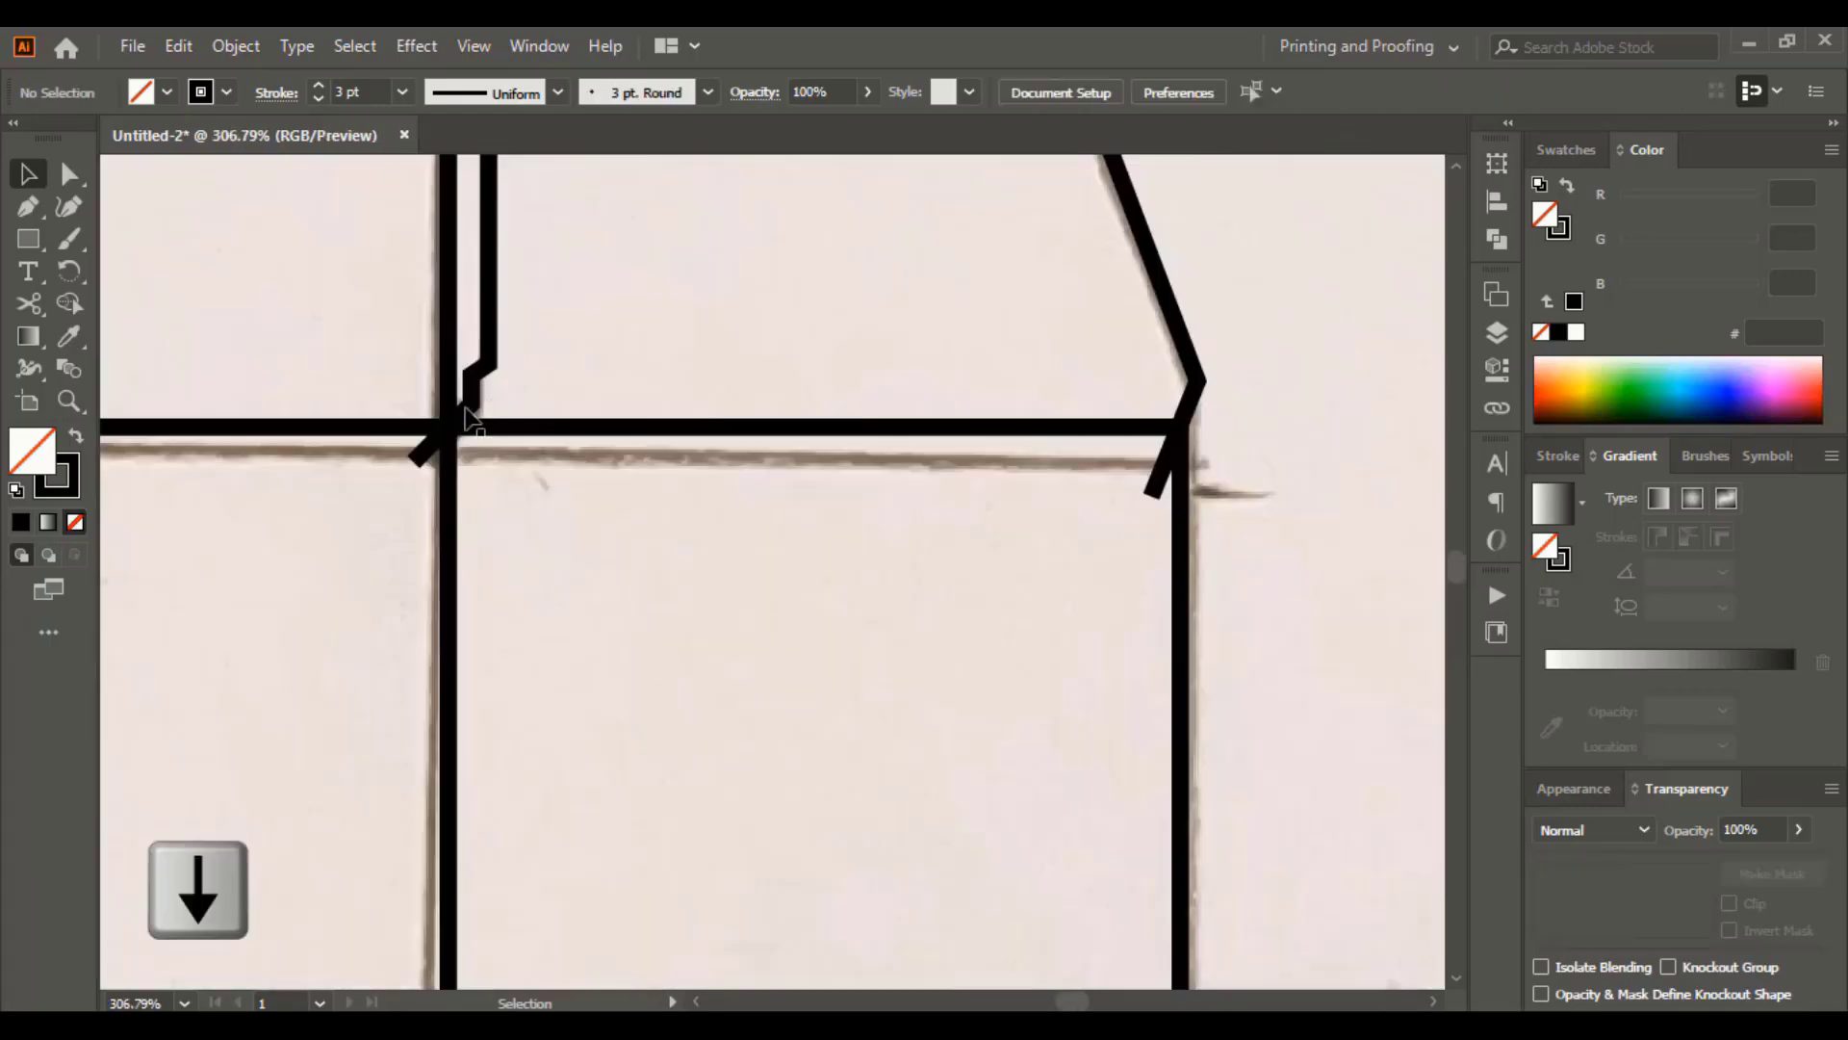
Merge the overlapping flap and fold-line segments with Shape Builder
click(454, 405)
shift+click(520, 432)
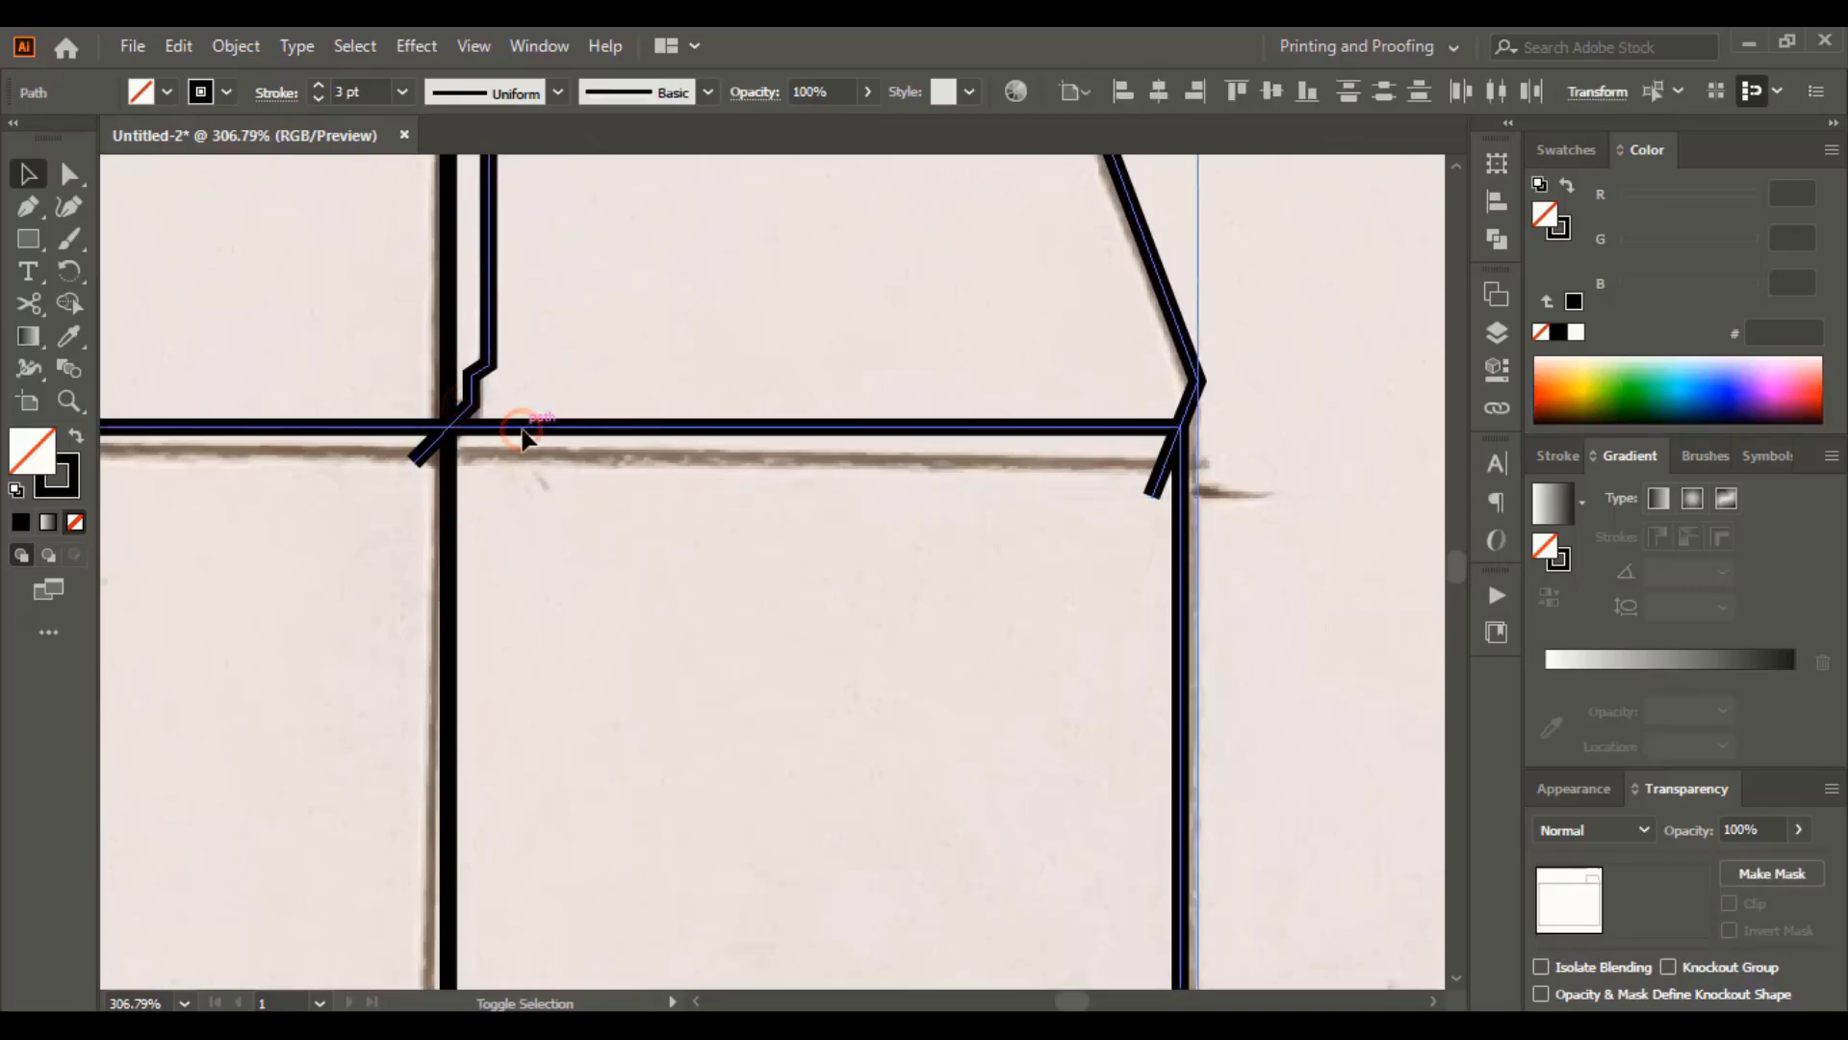
click(69, 304)
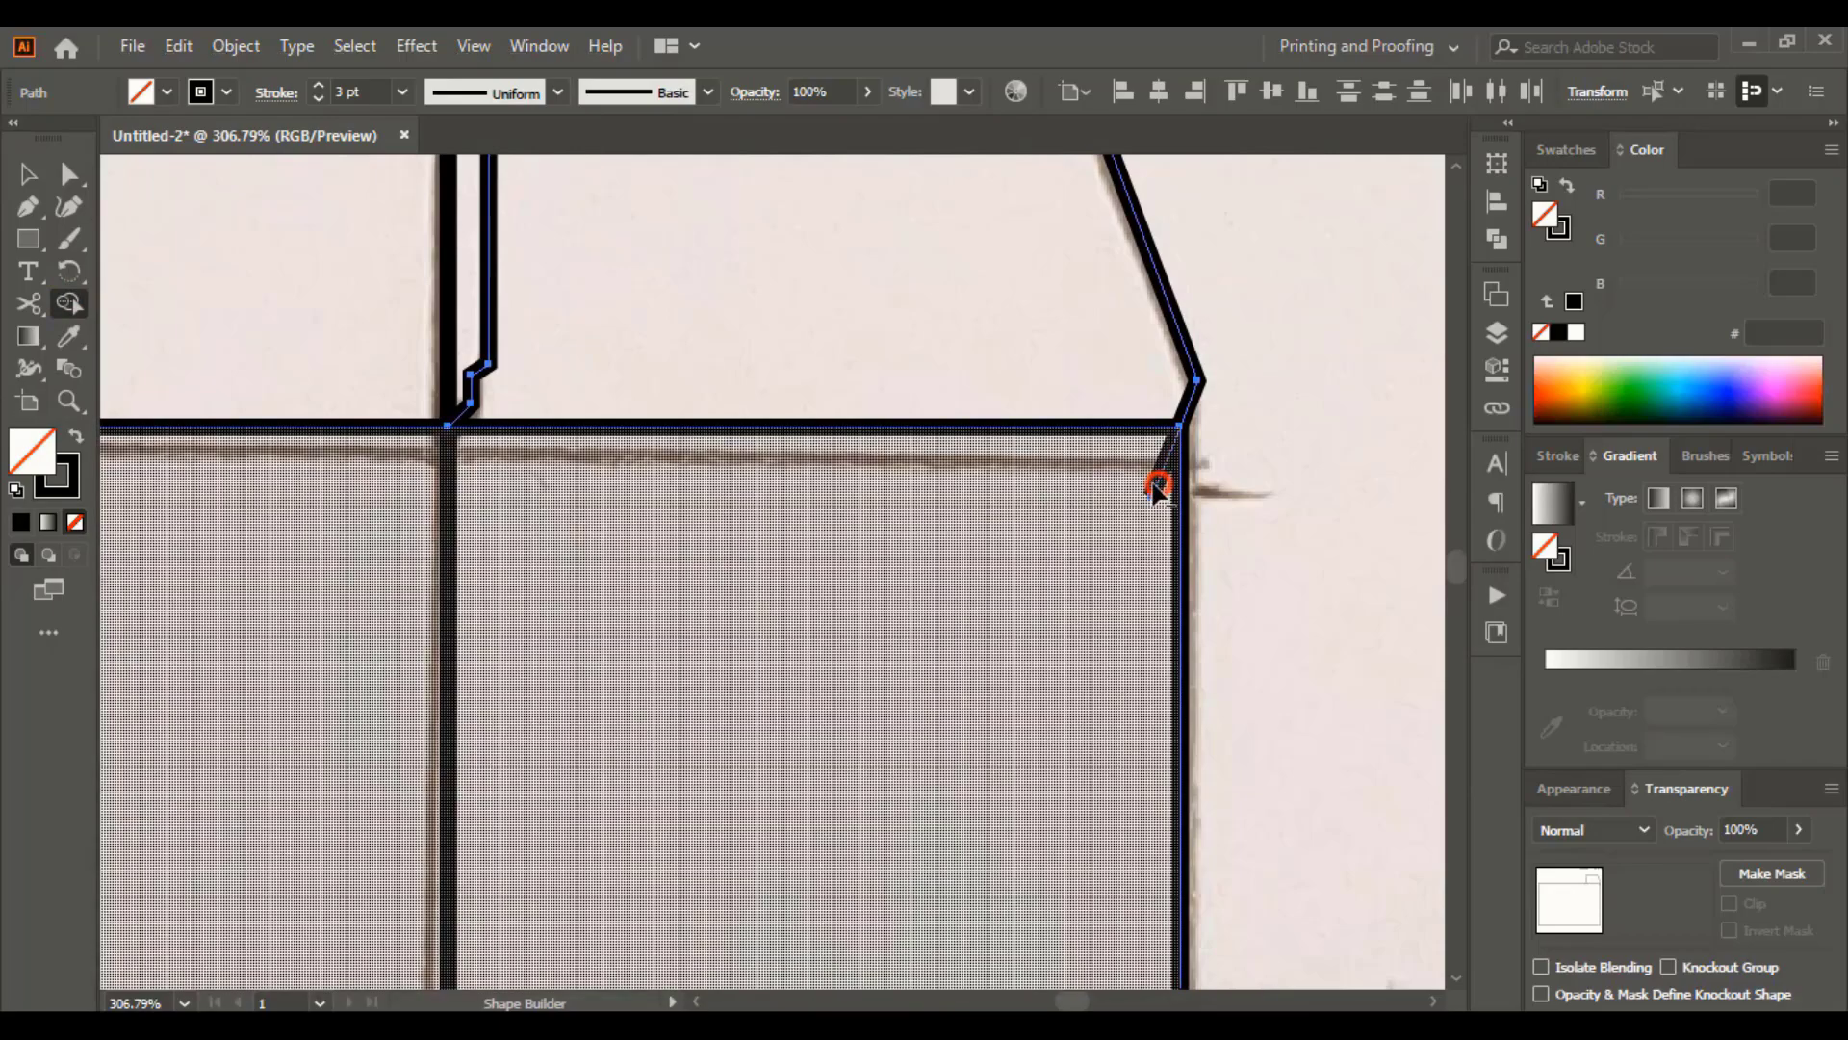
click(1155, 474)
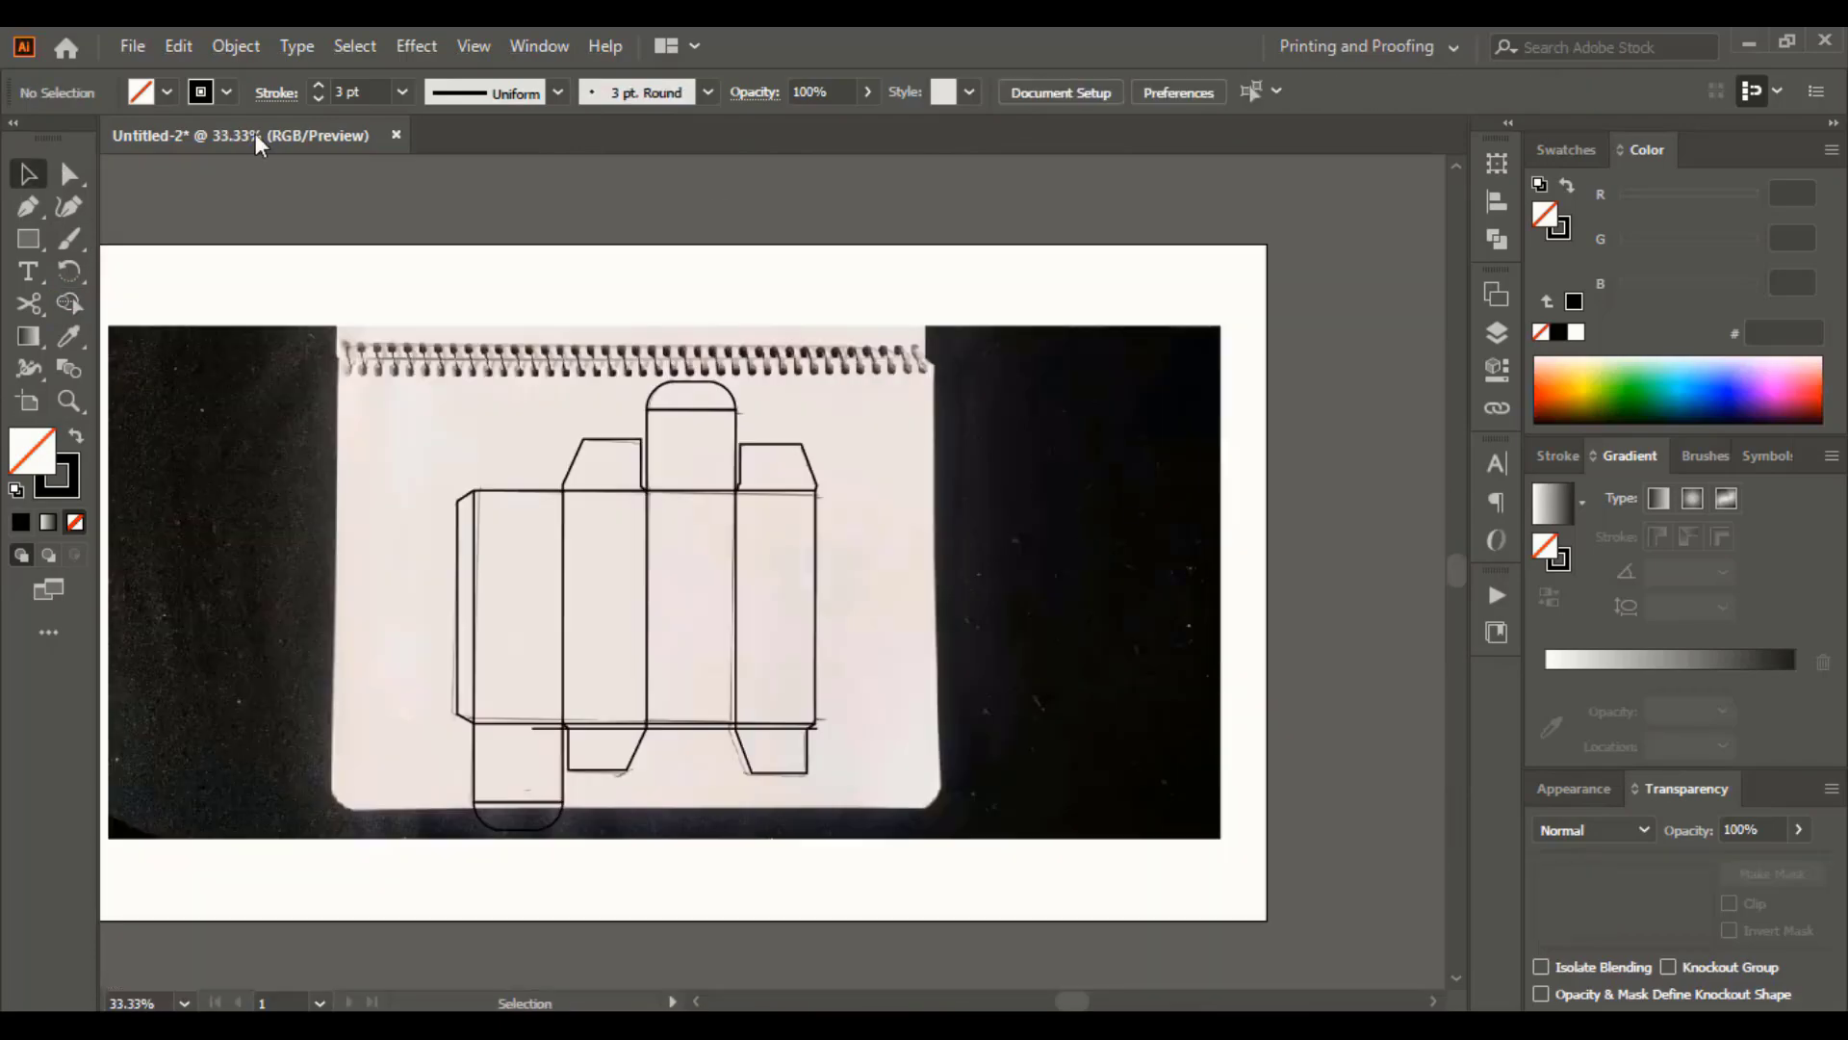
Unlock all objects and move the sketch photo above the artboard
click(225, 47)
click(353, 252)
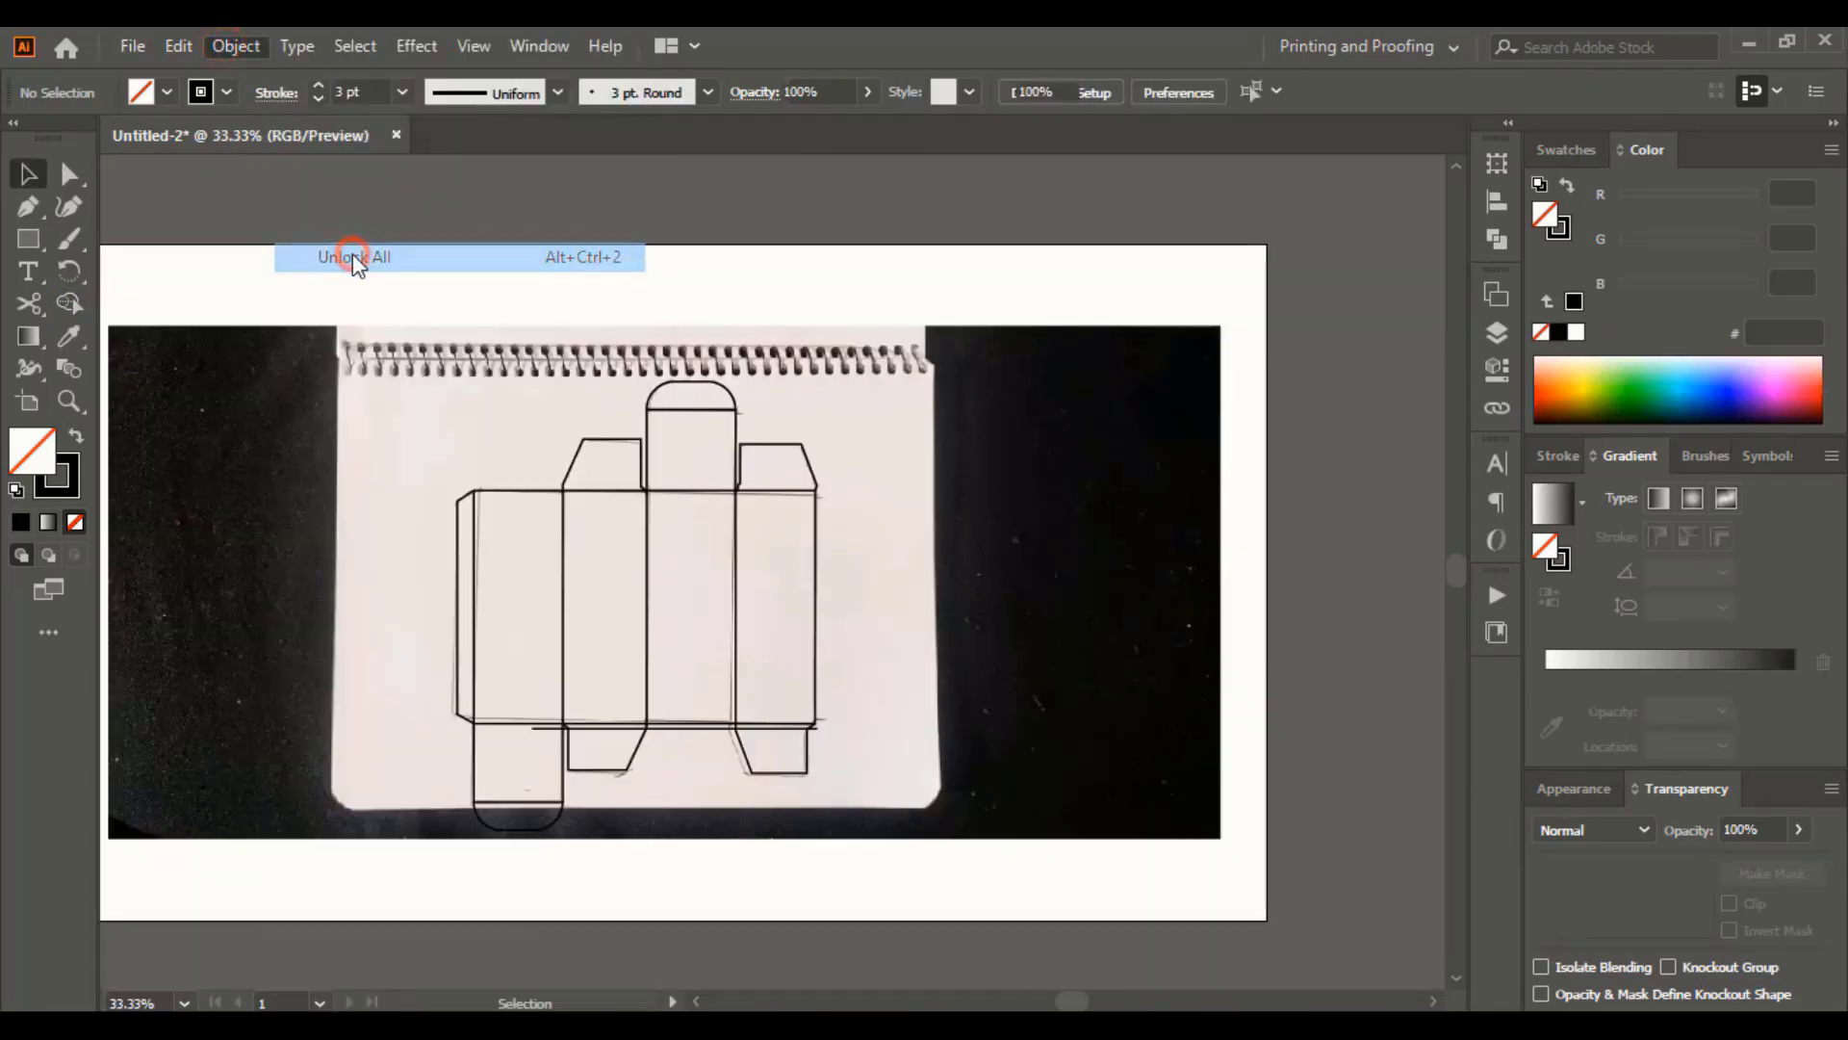
click(743, 256)
scroll(1147, 632, up, 2)
drag(1148, 631, 1093, 426)
drag(1044, 499, 1046, 358)
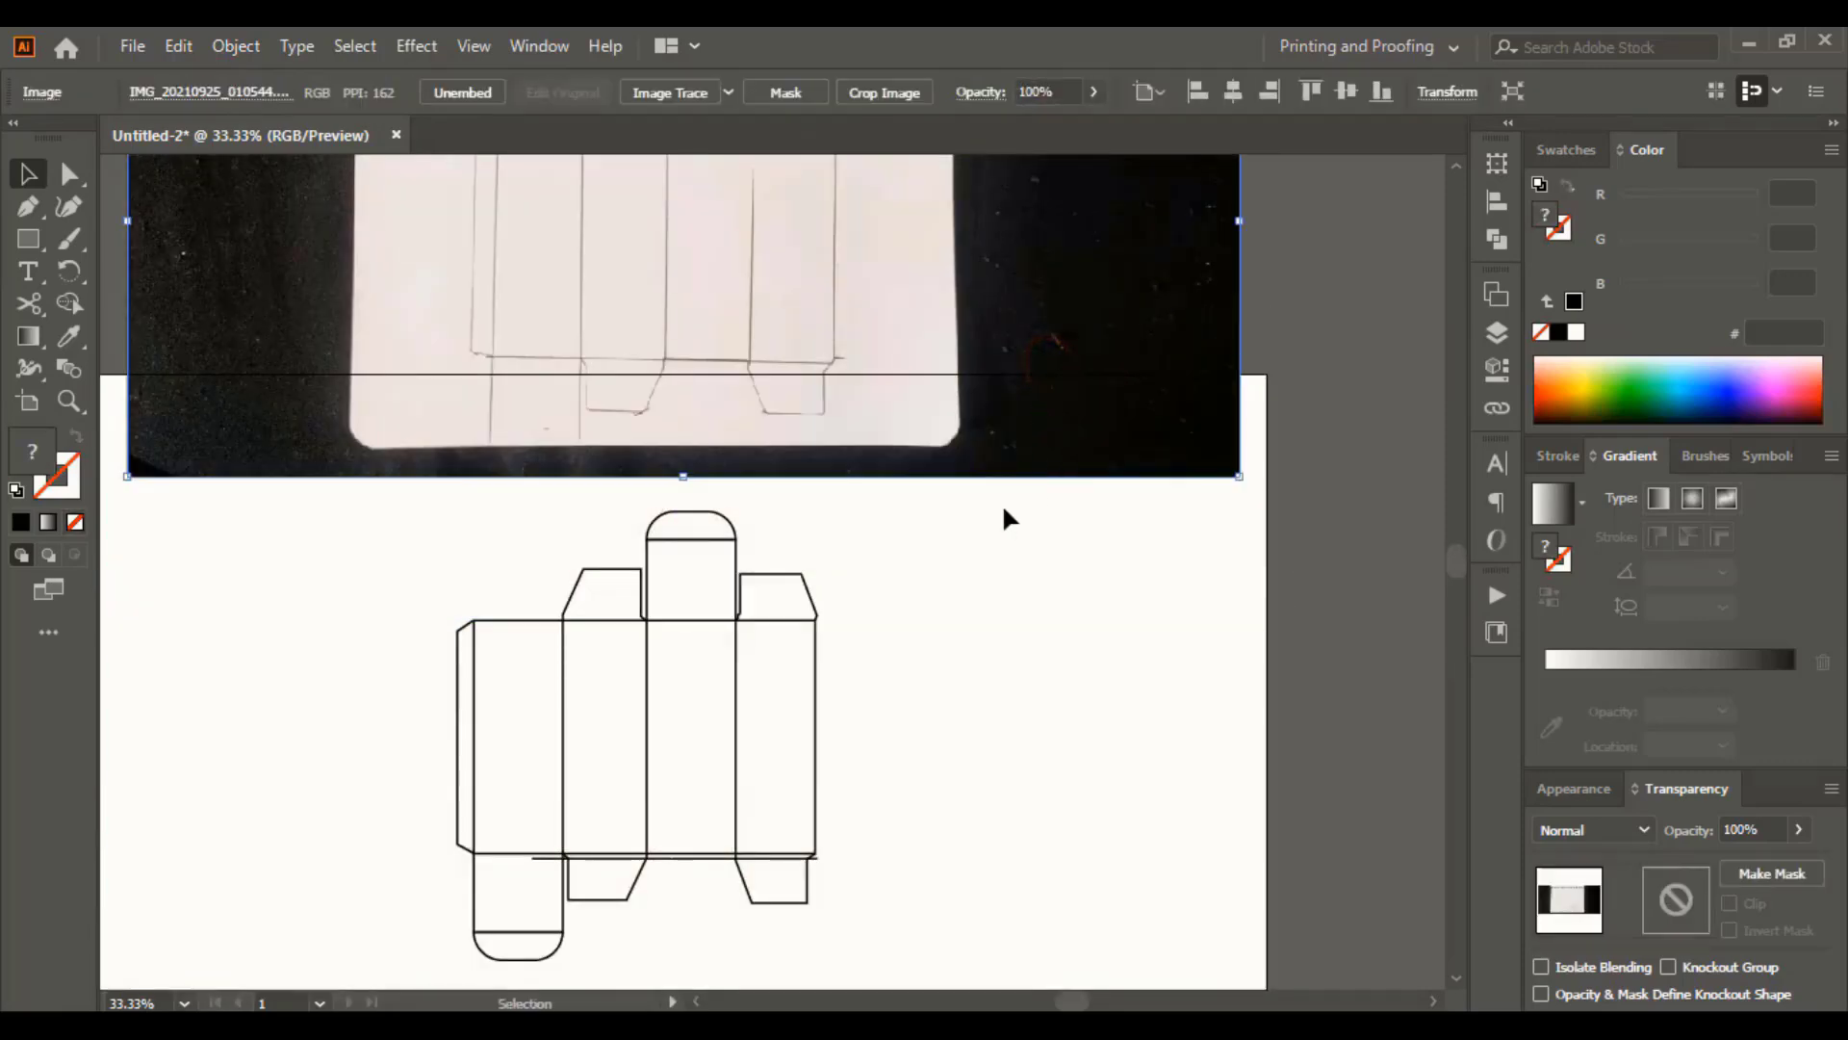
click(984, 616)
Round the tuck flaps' and glue flap's corners to 16.74 px
key(ctrl+=)
key(a)
click(826, 447)
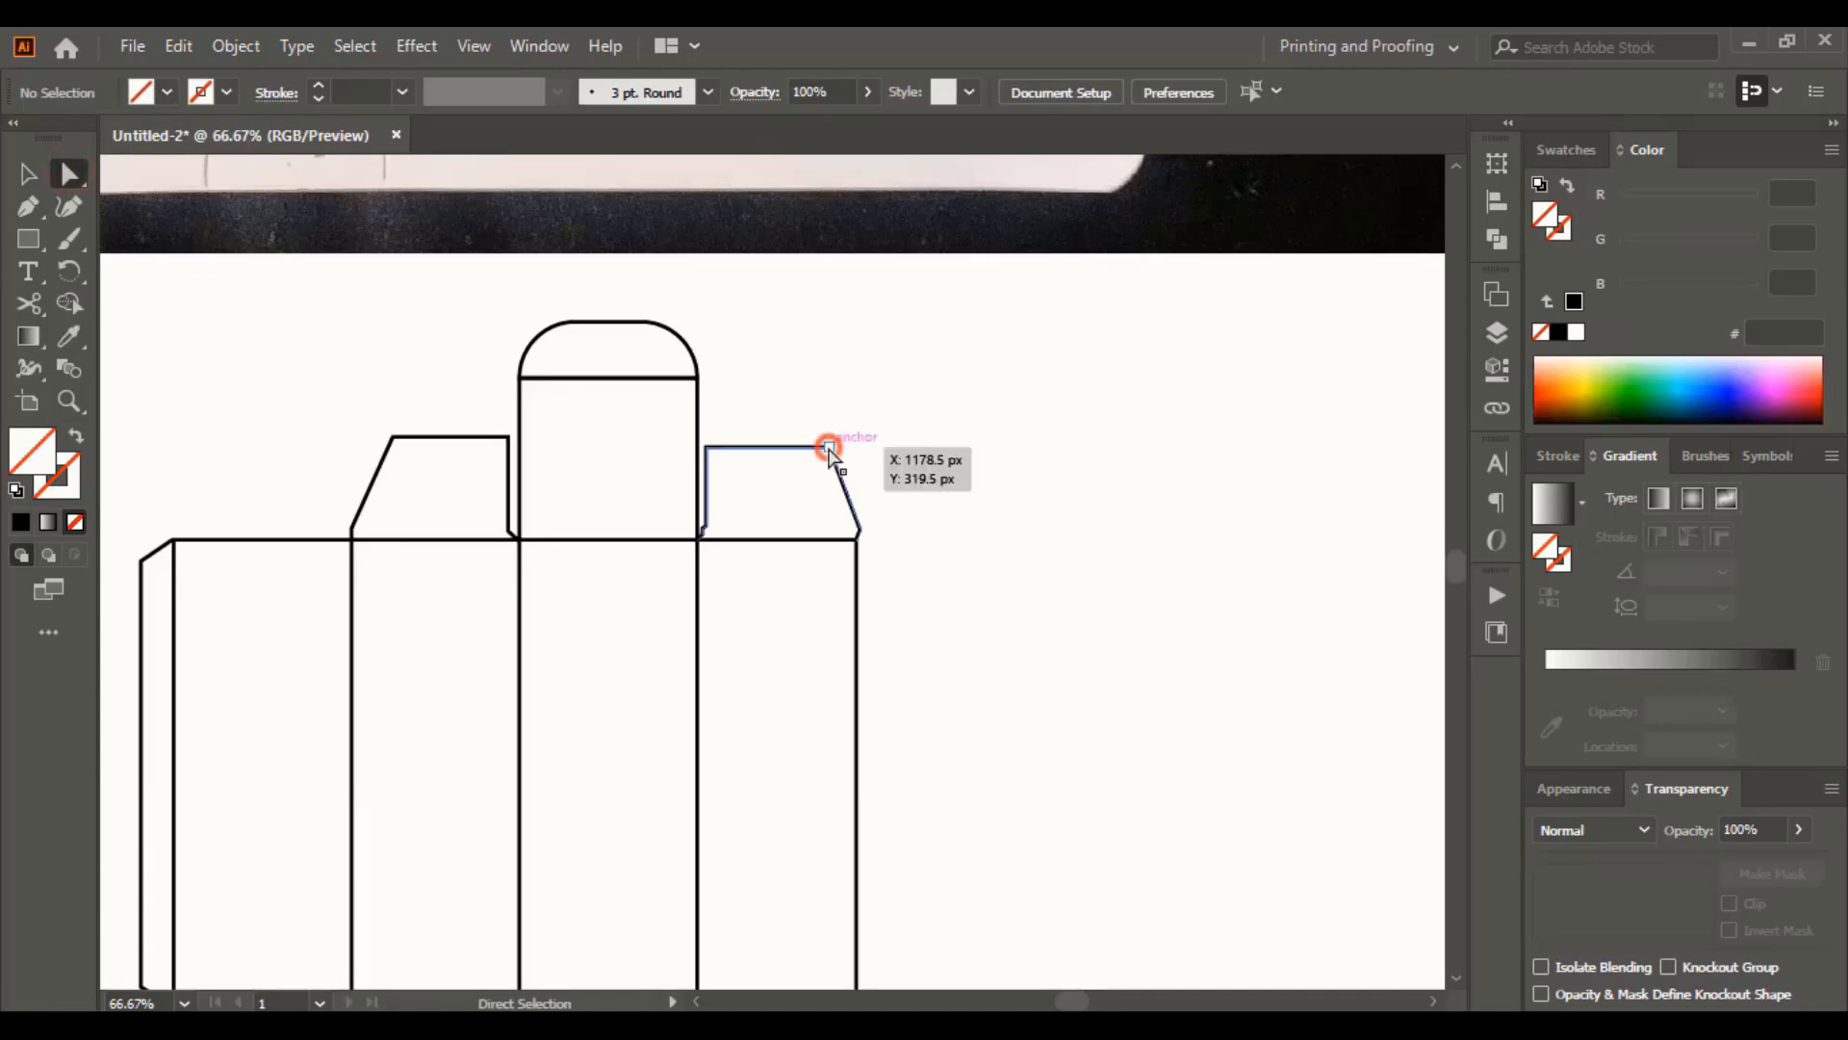
shift+click(507, 436)
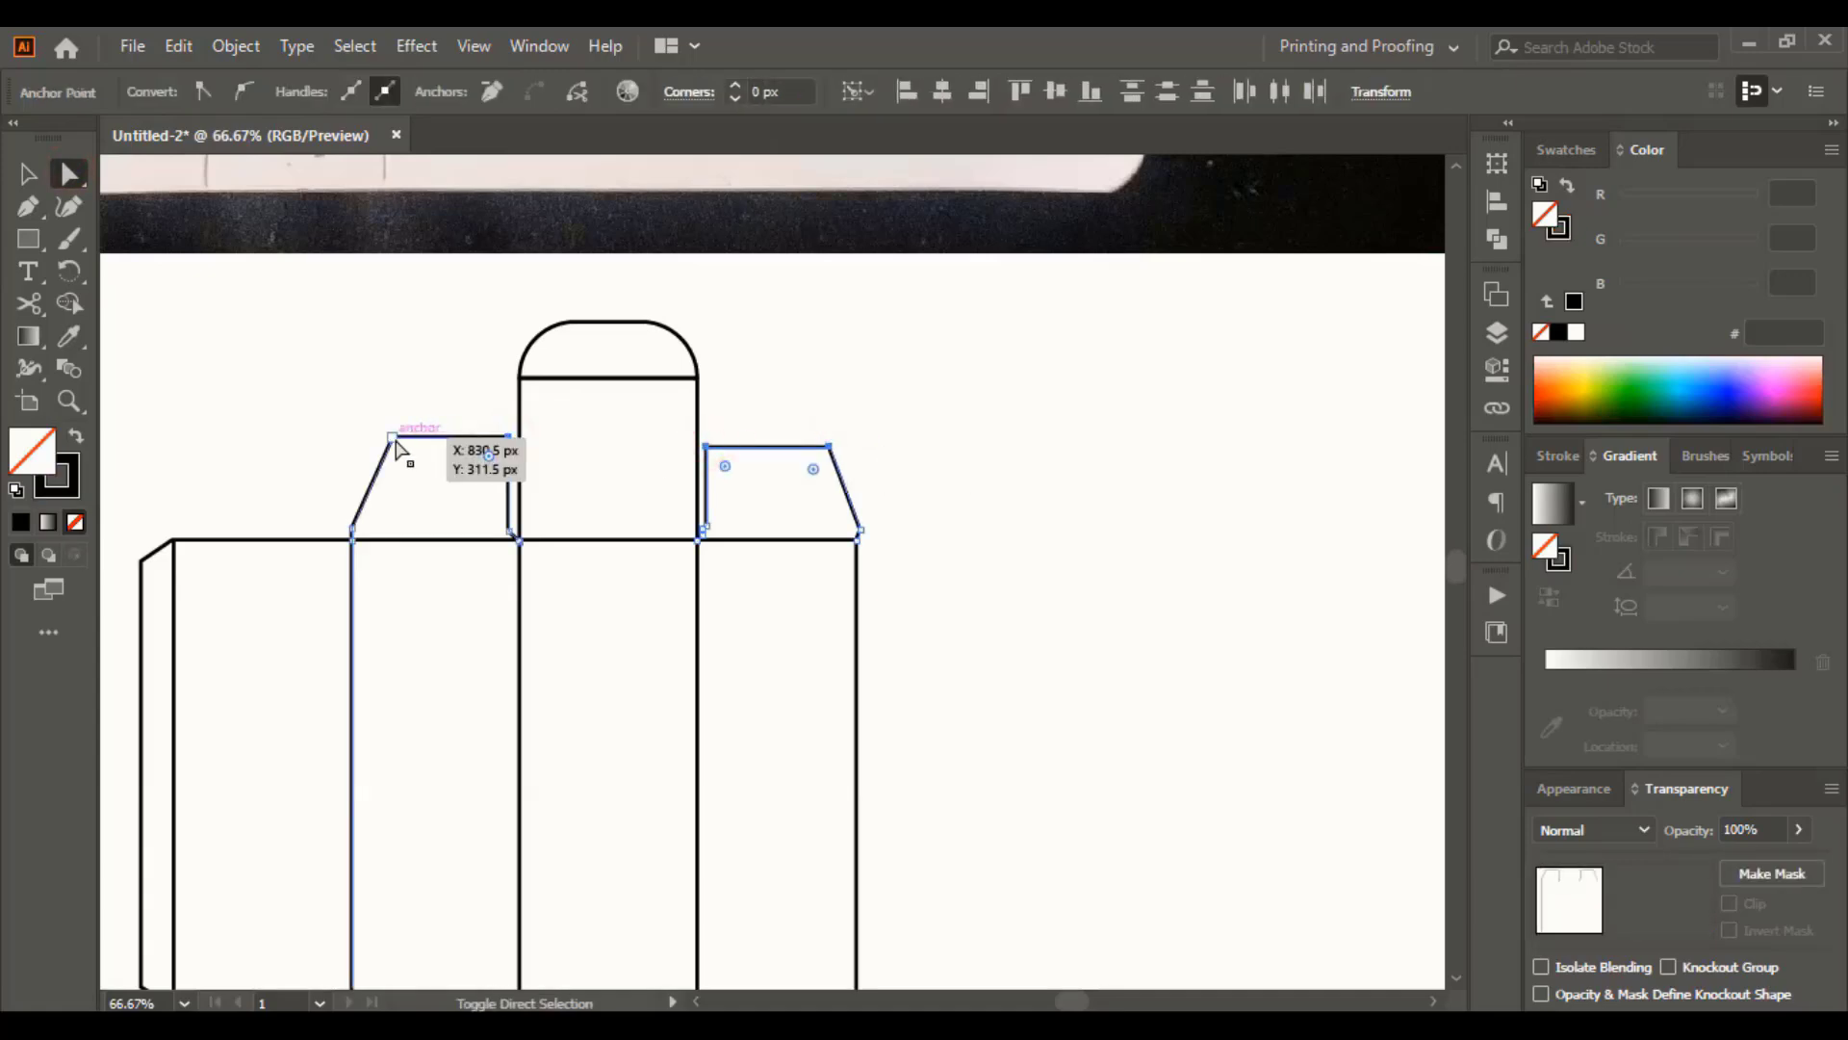
scroll(677, 658, down, 5)
shift+click(734, 743)
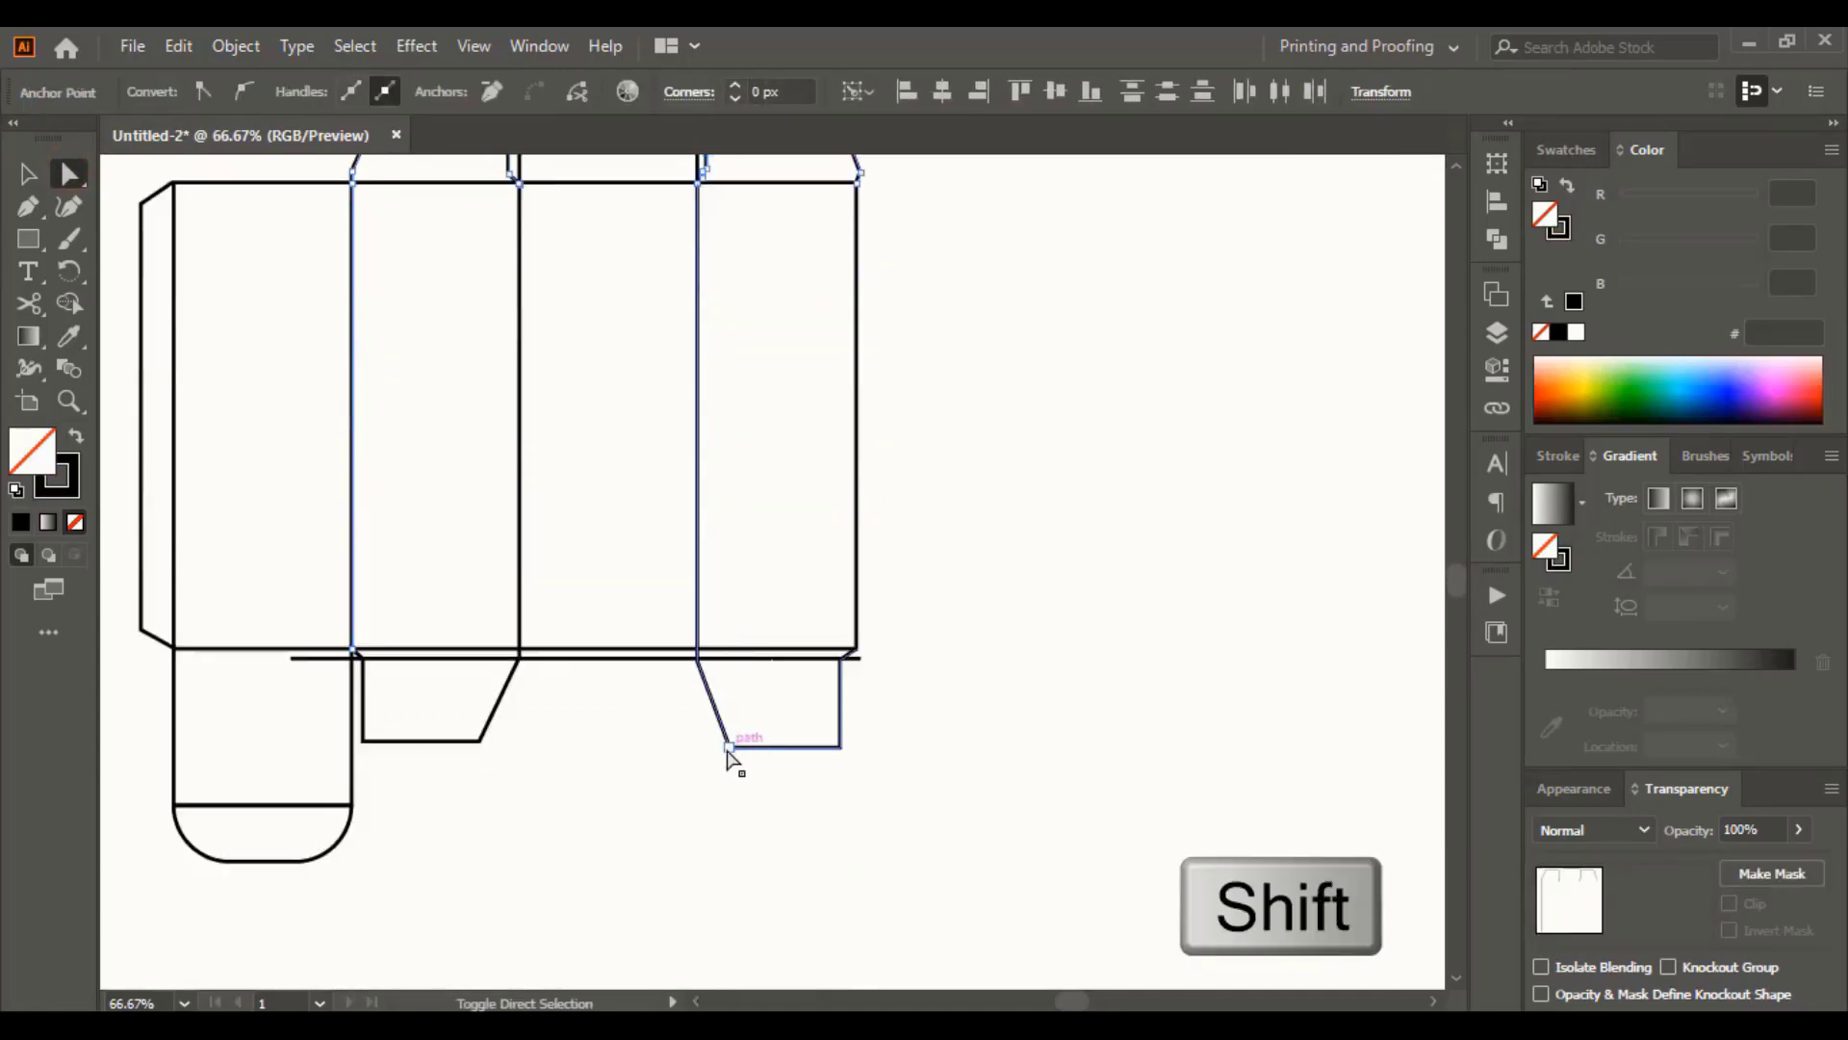
shift+click(841, 750)
shift+click(363, 741)
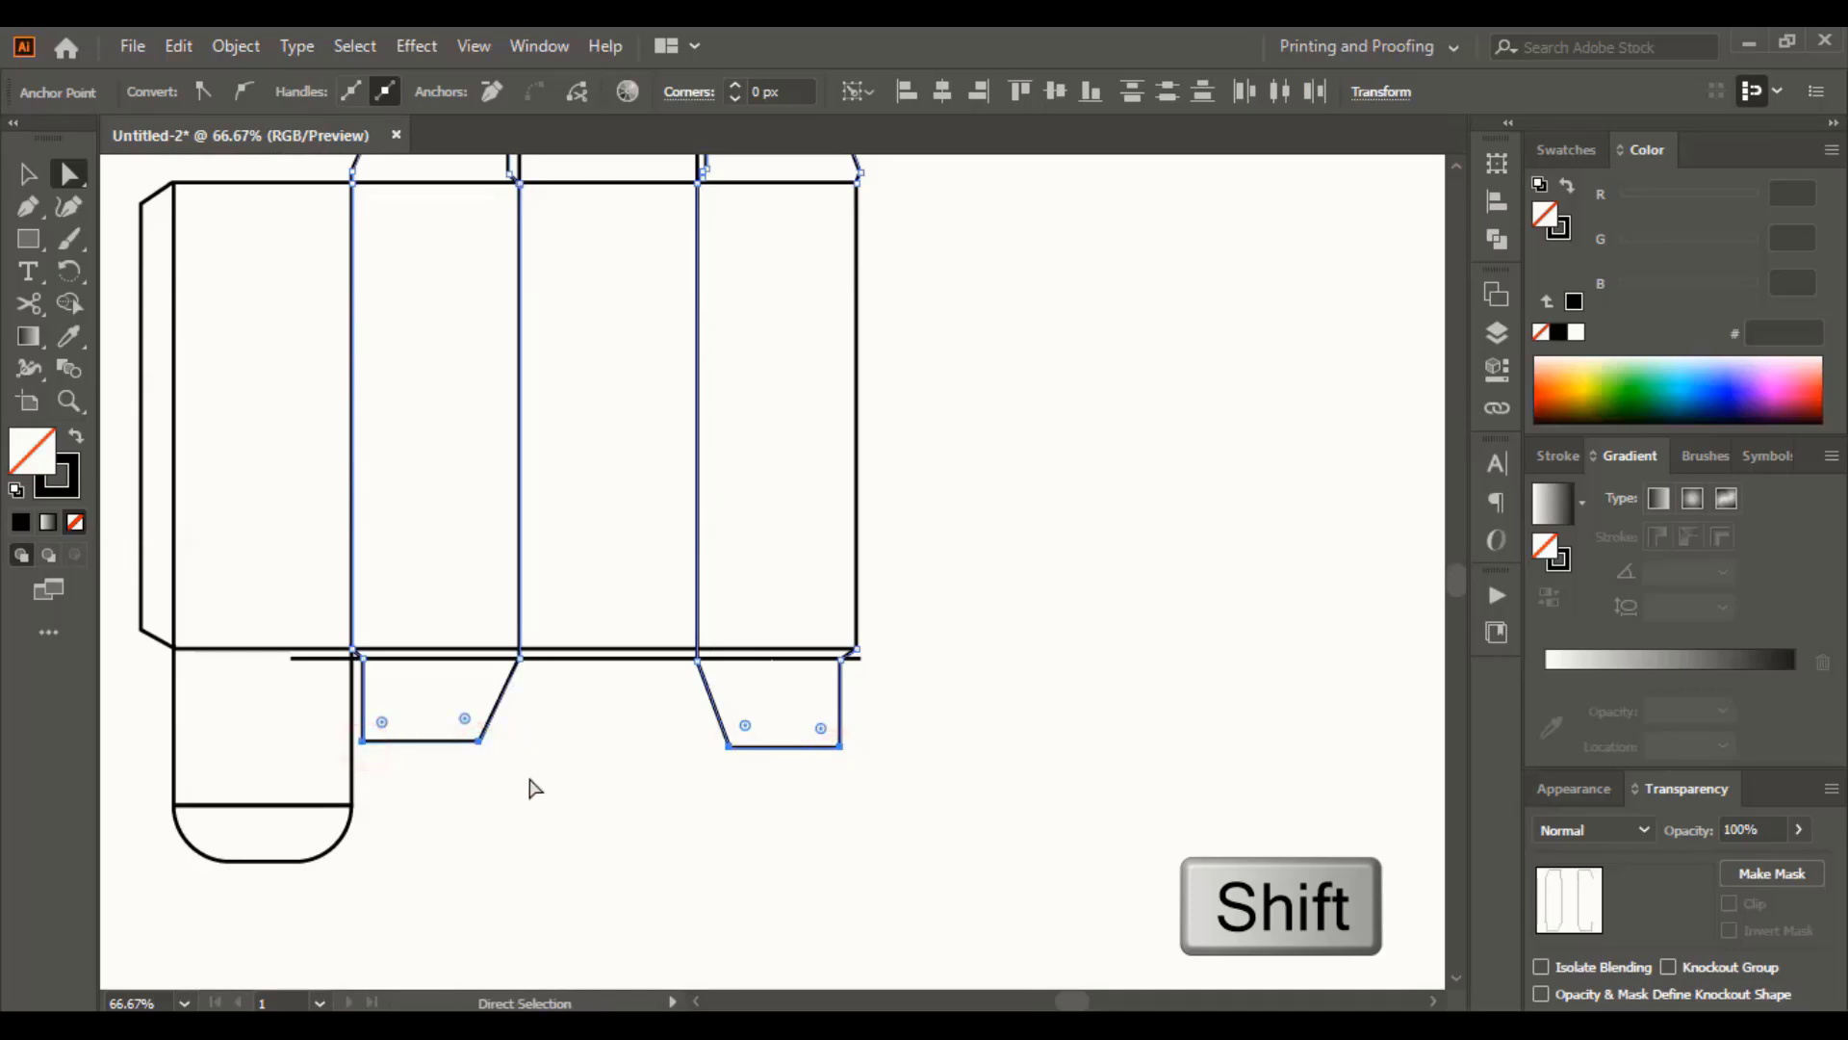
shift+click(142, 631)
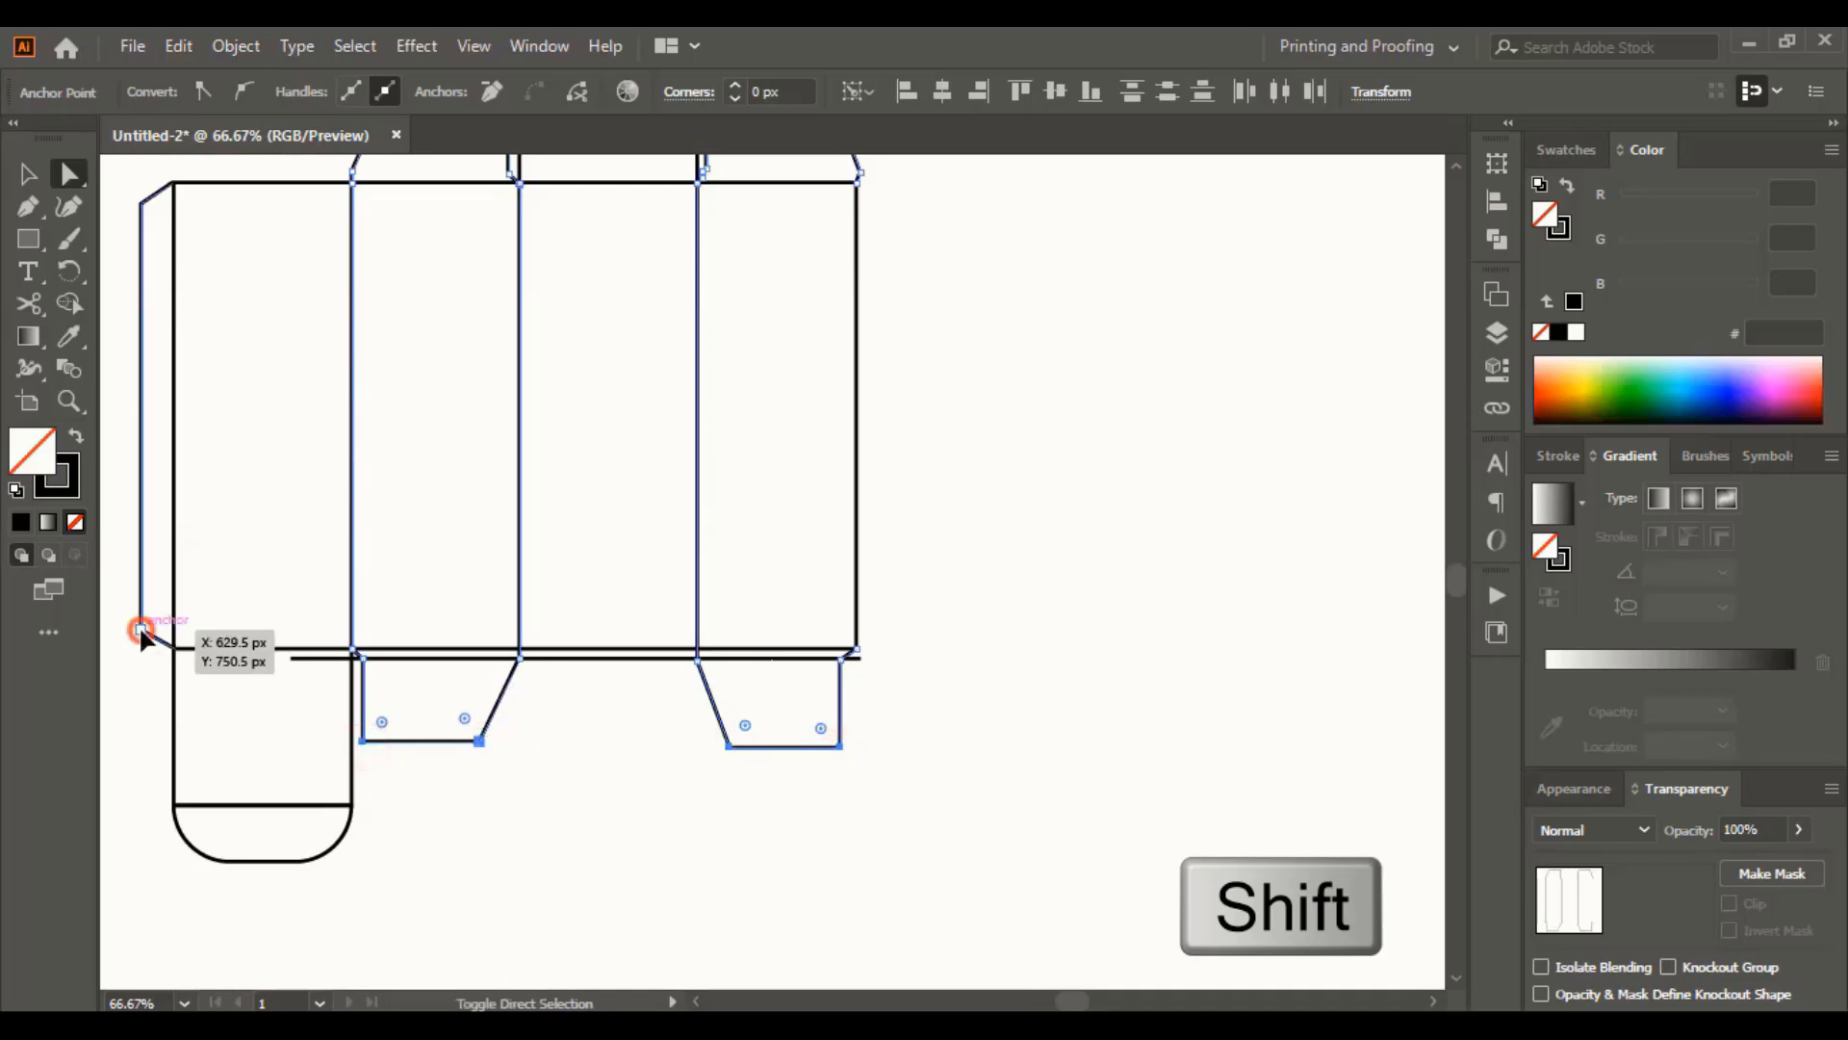
shift+click(142, 202)
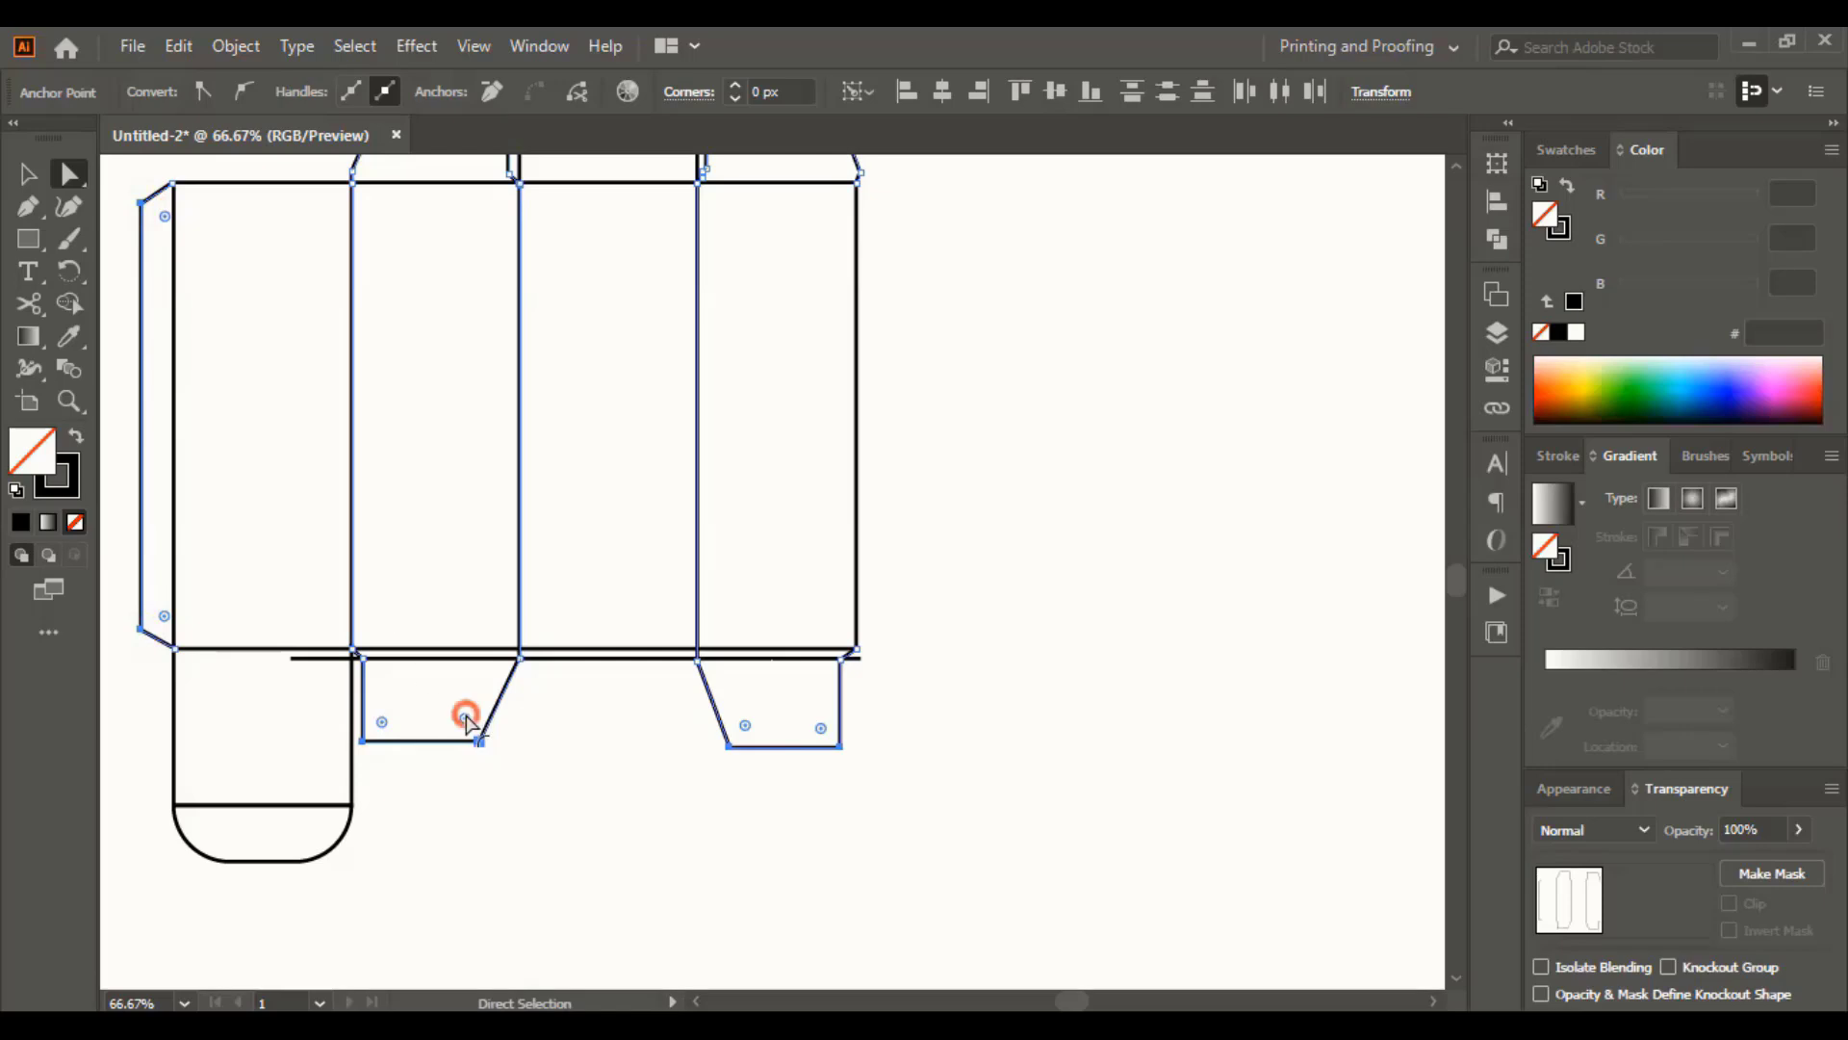
drag(464, 714, 464, 724)
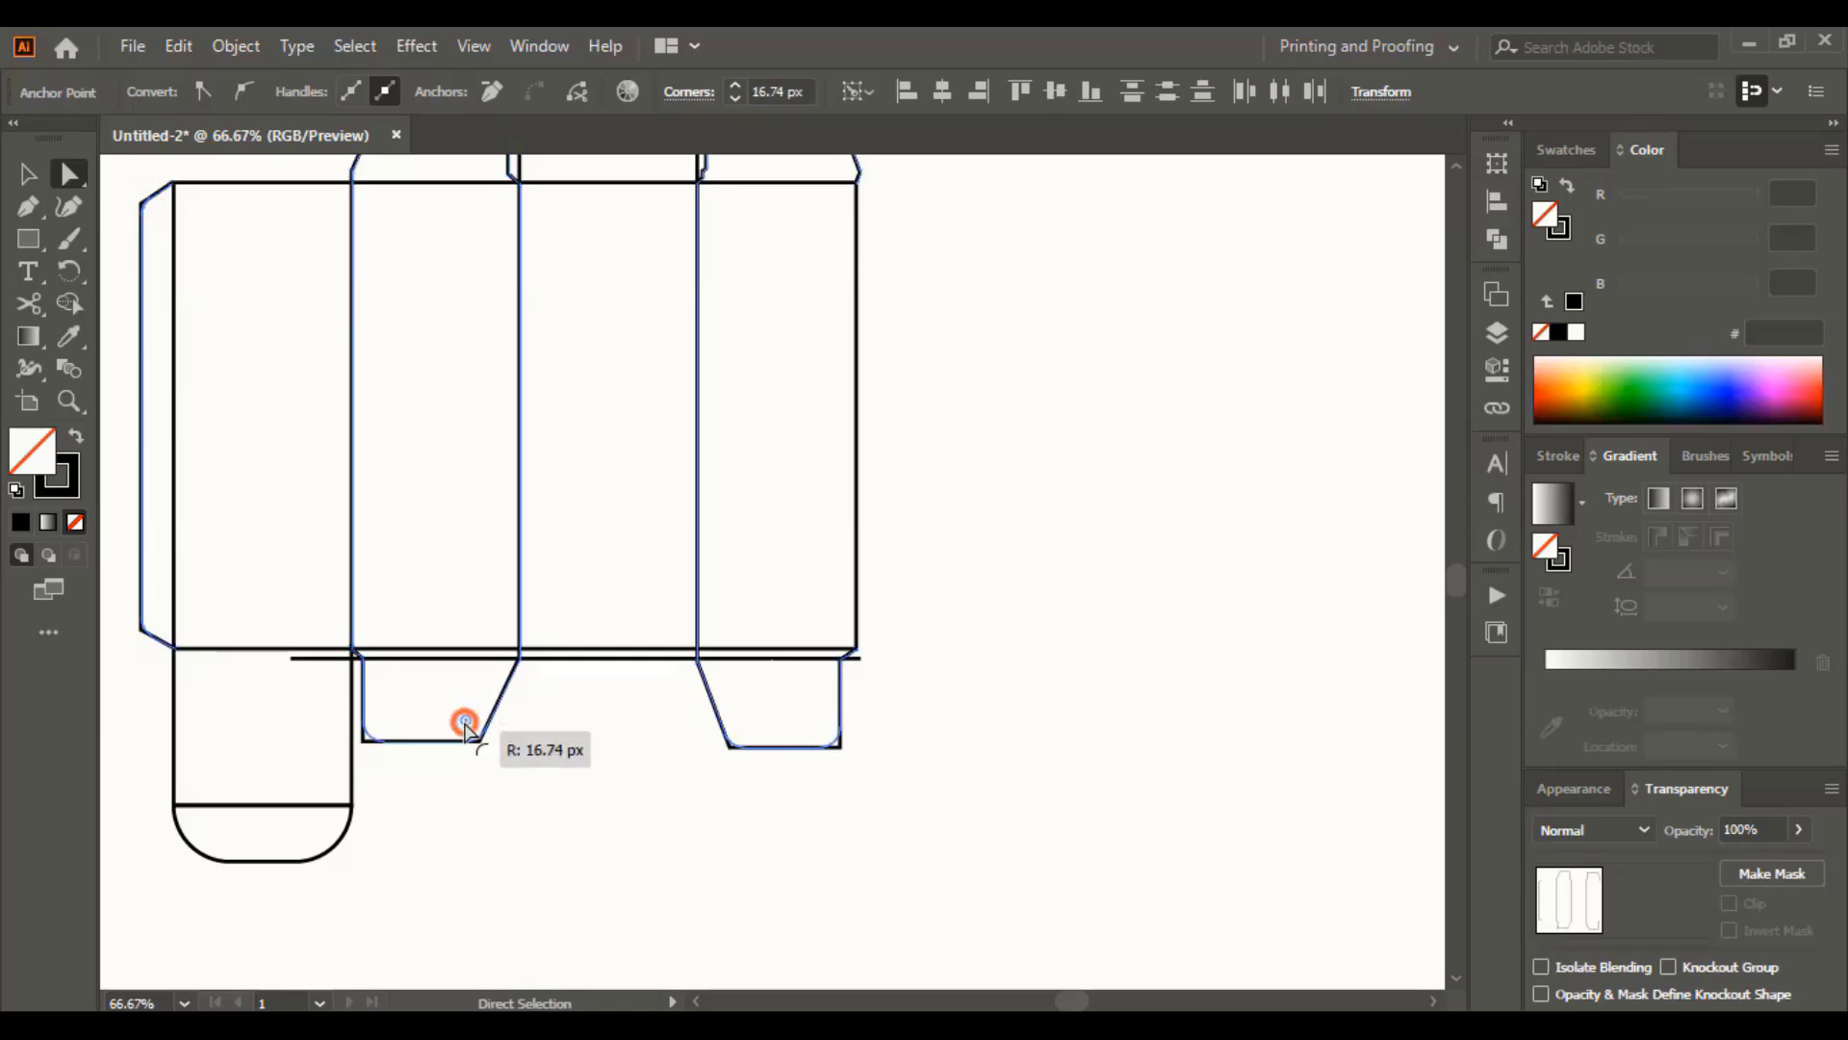
Delete the stray horizontal line below the dieline
key(v)
key(ctrl+minus)
drag(708, 747, 705, 886)
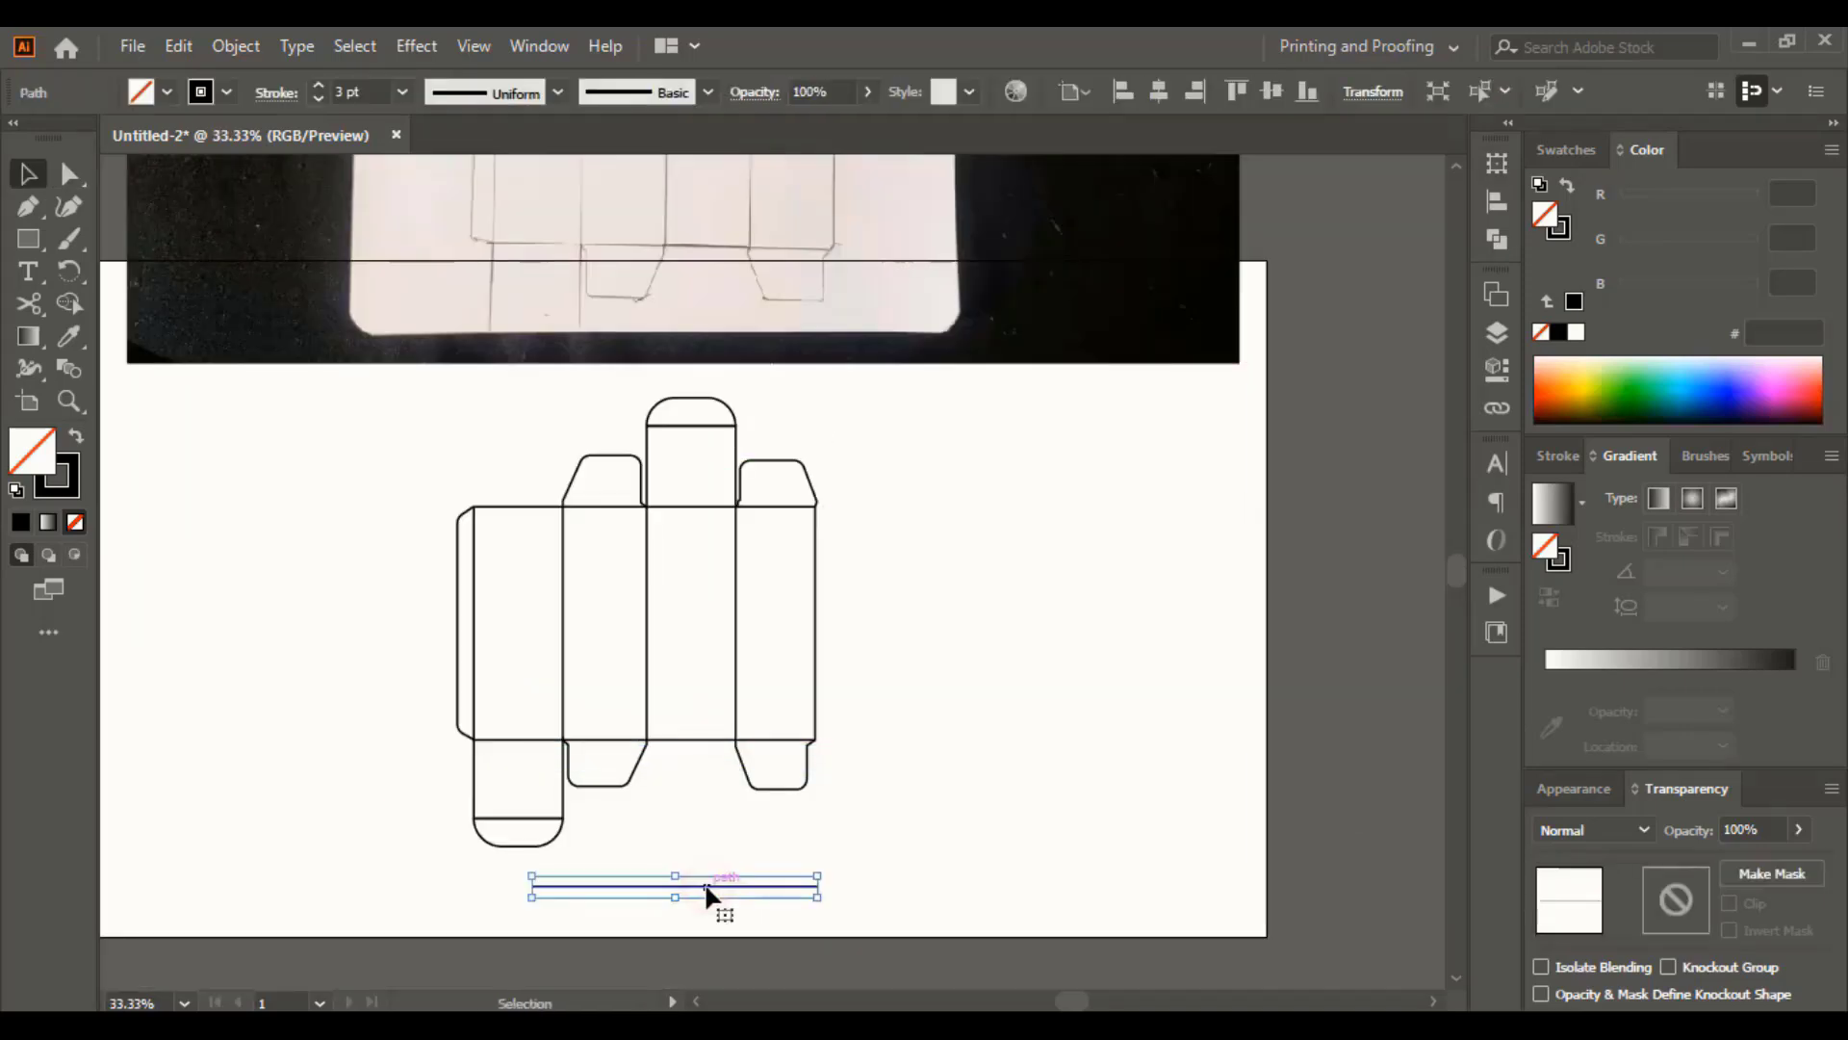
key(Delete)
Expand the whole dieline's strokes with Fill and Stroke
drag(958, 845, 389, 393)
click(236, 46)
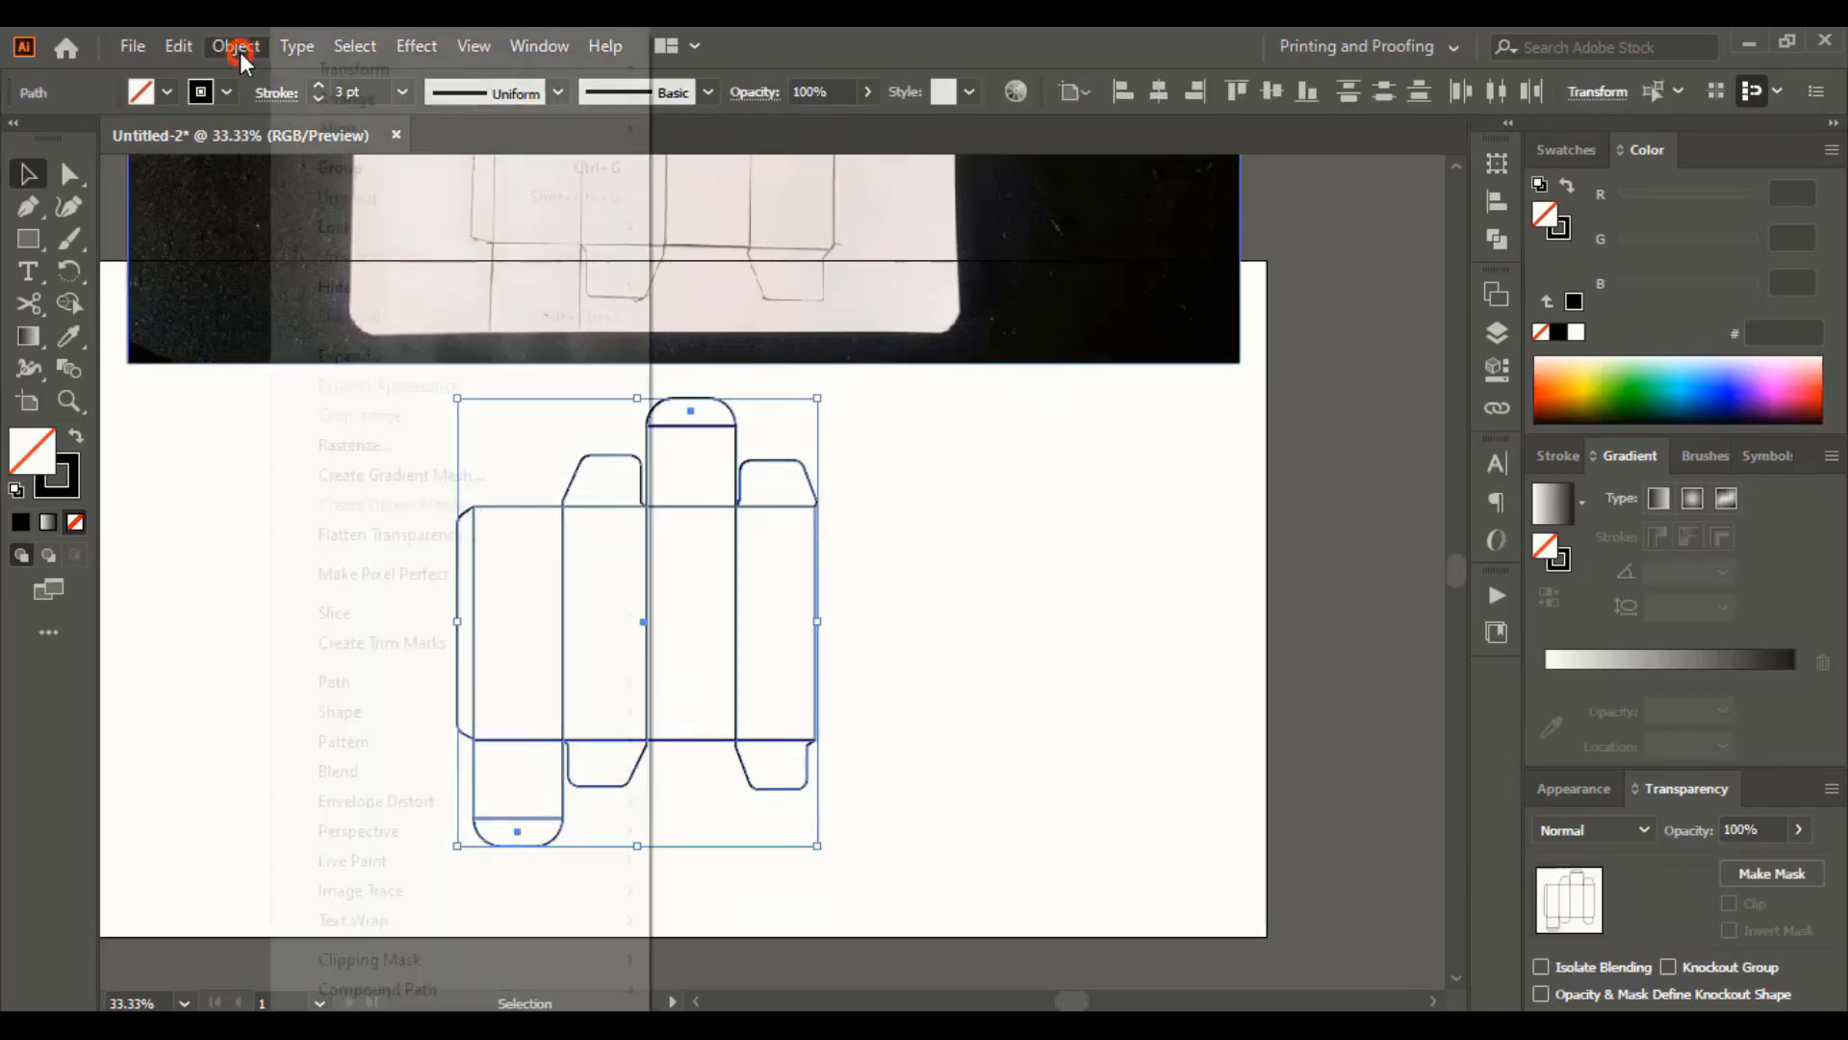
click(358, 356)
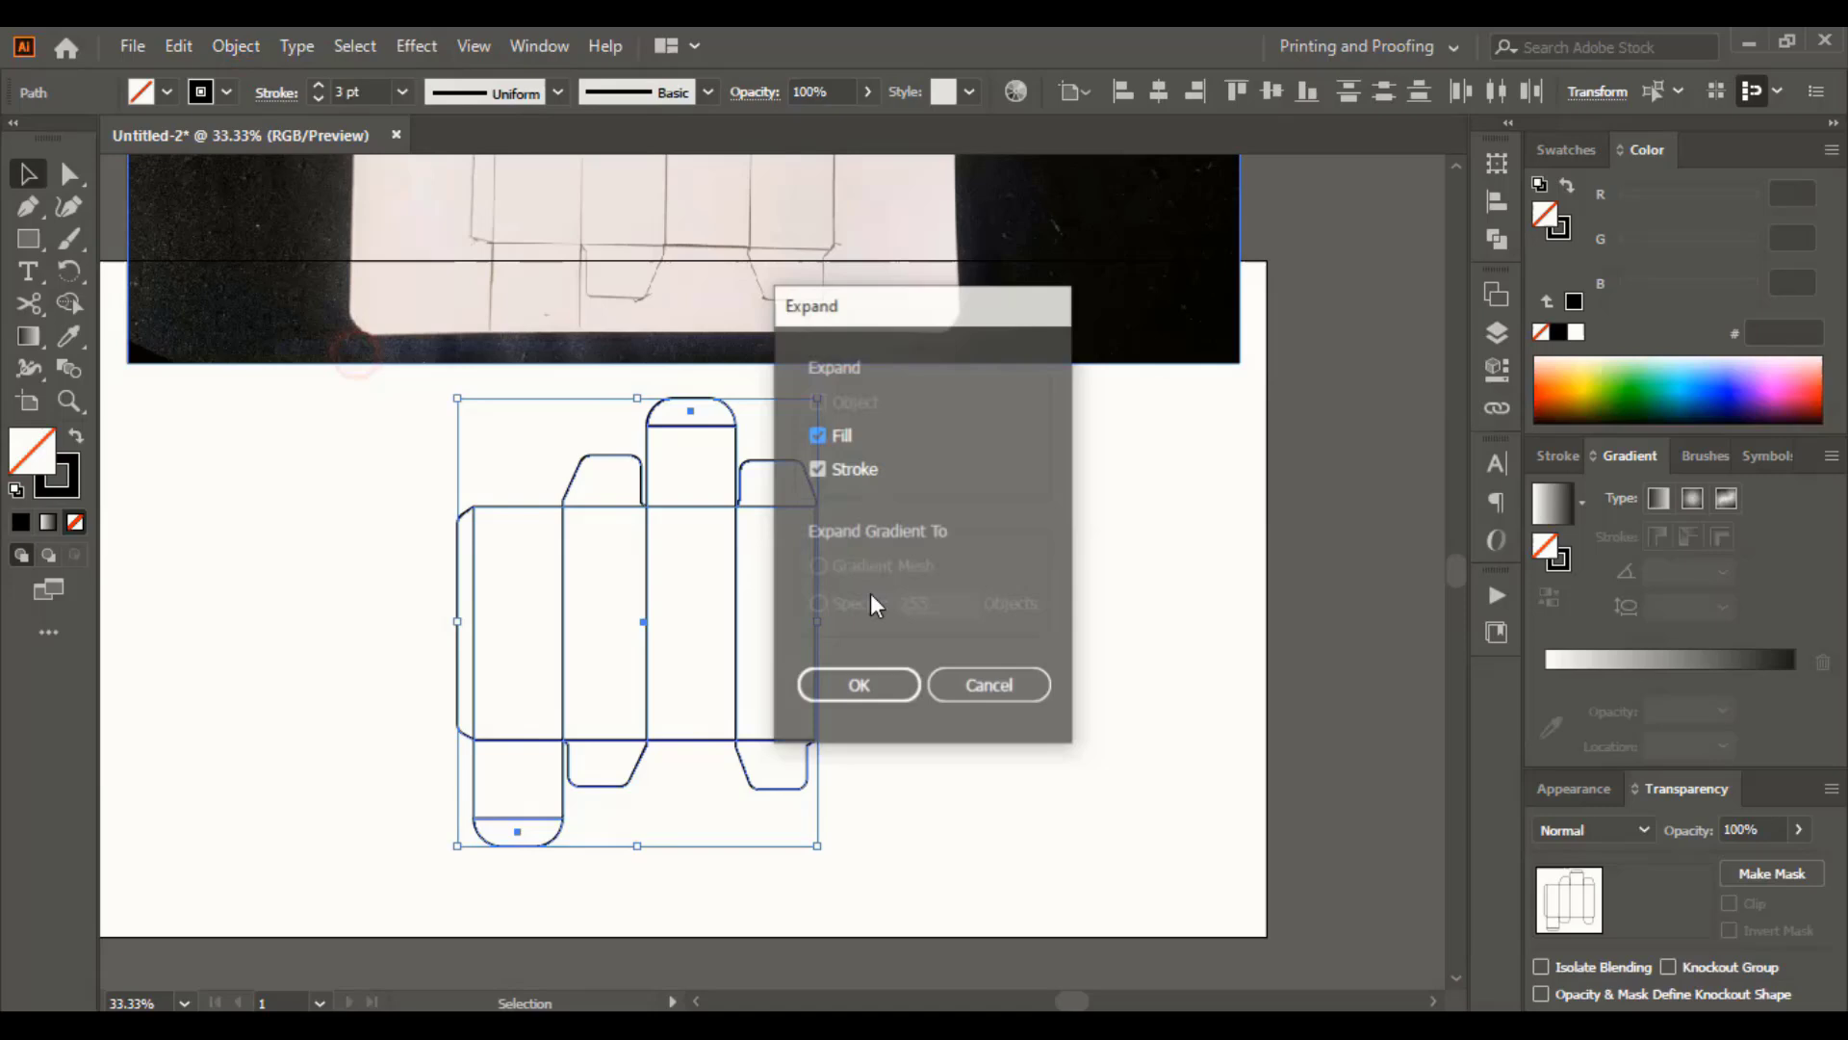
click(868, 684)
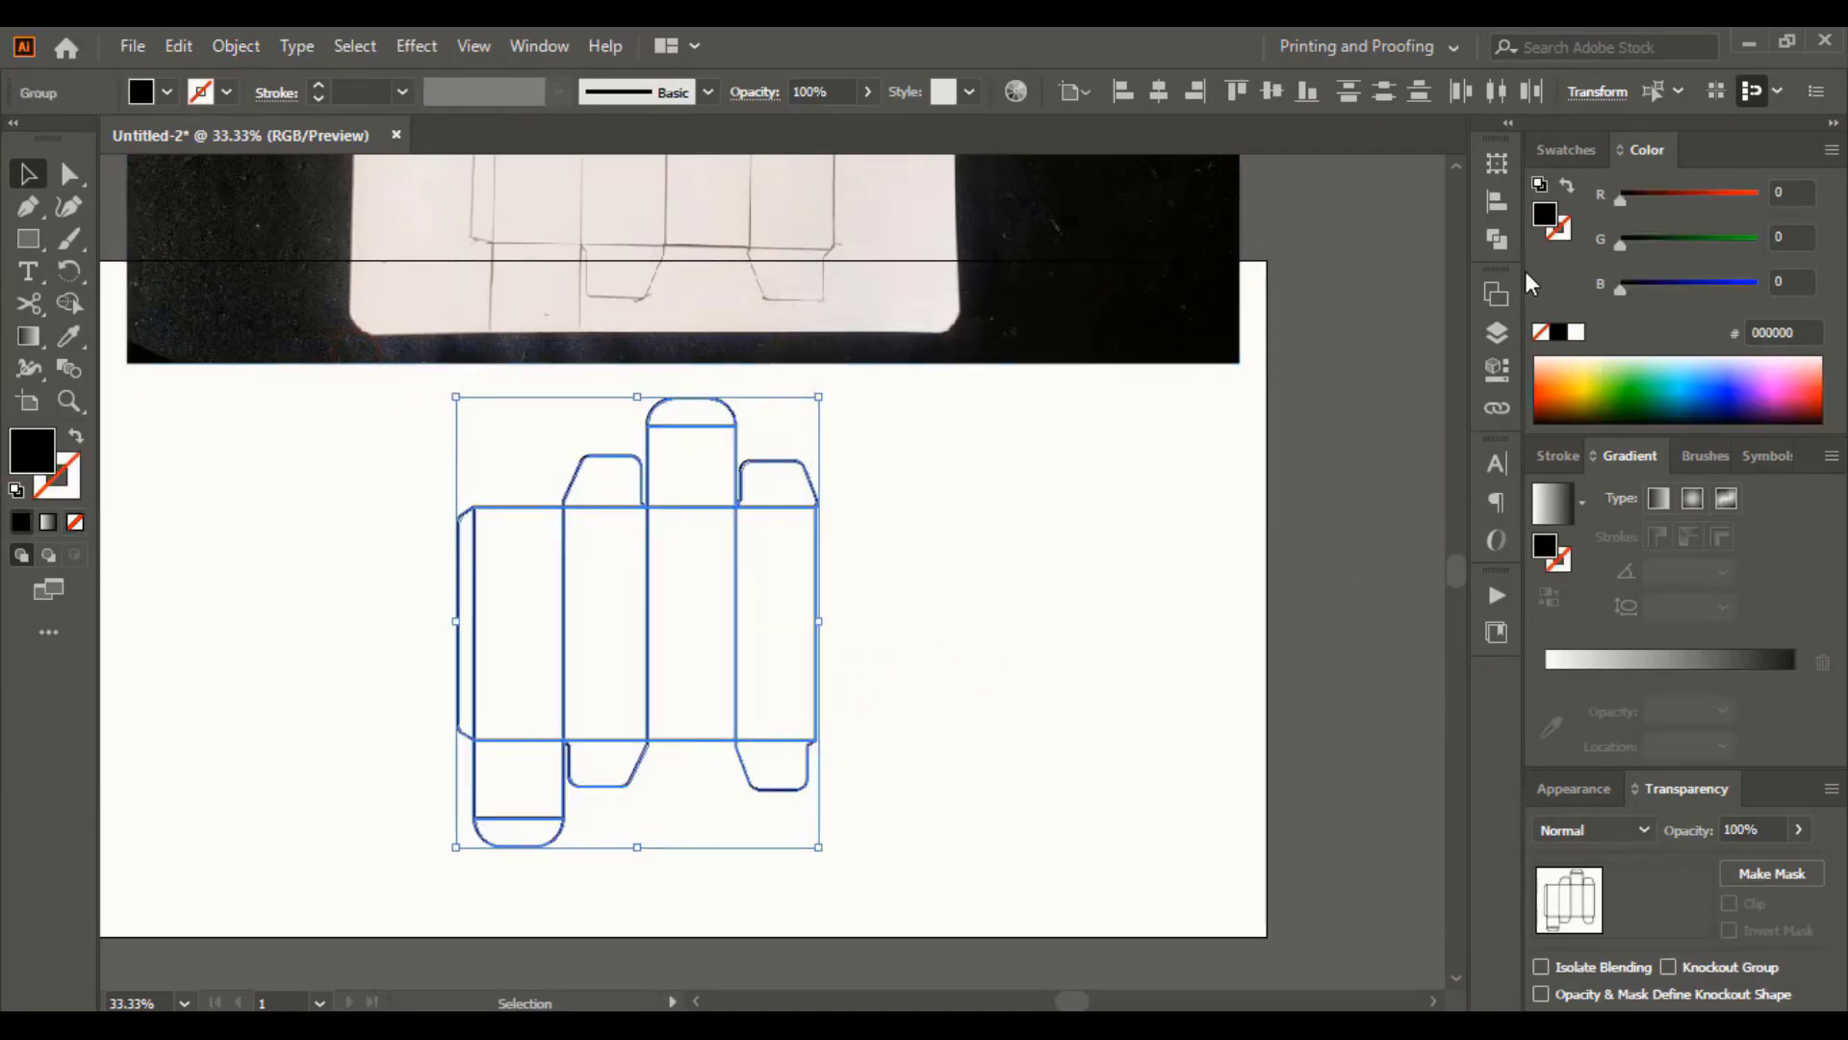
Unite all dieline pieces into one compound path in Pathfinder
click(1496, 239)
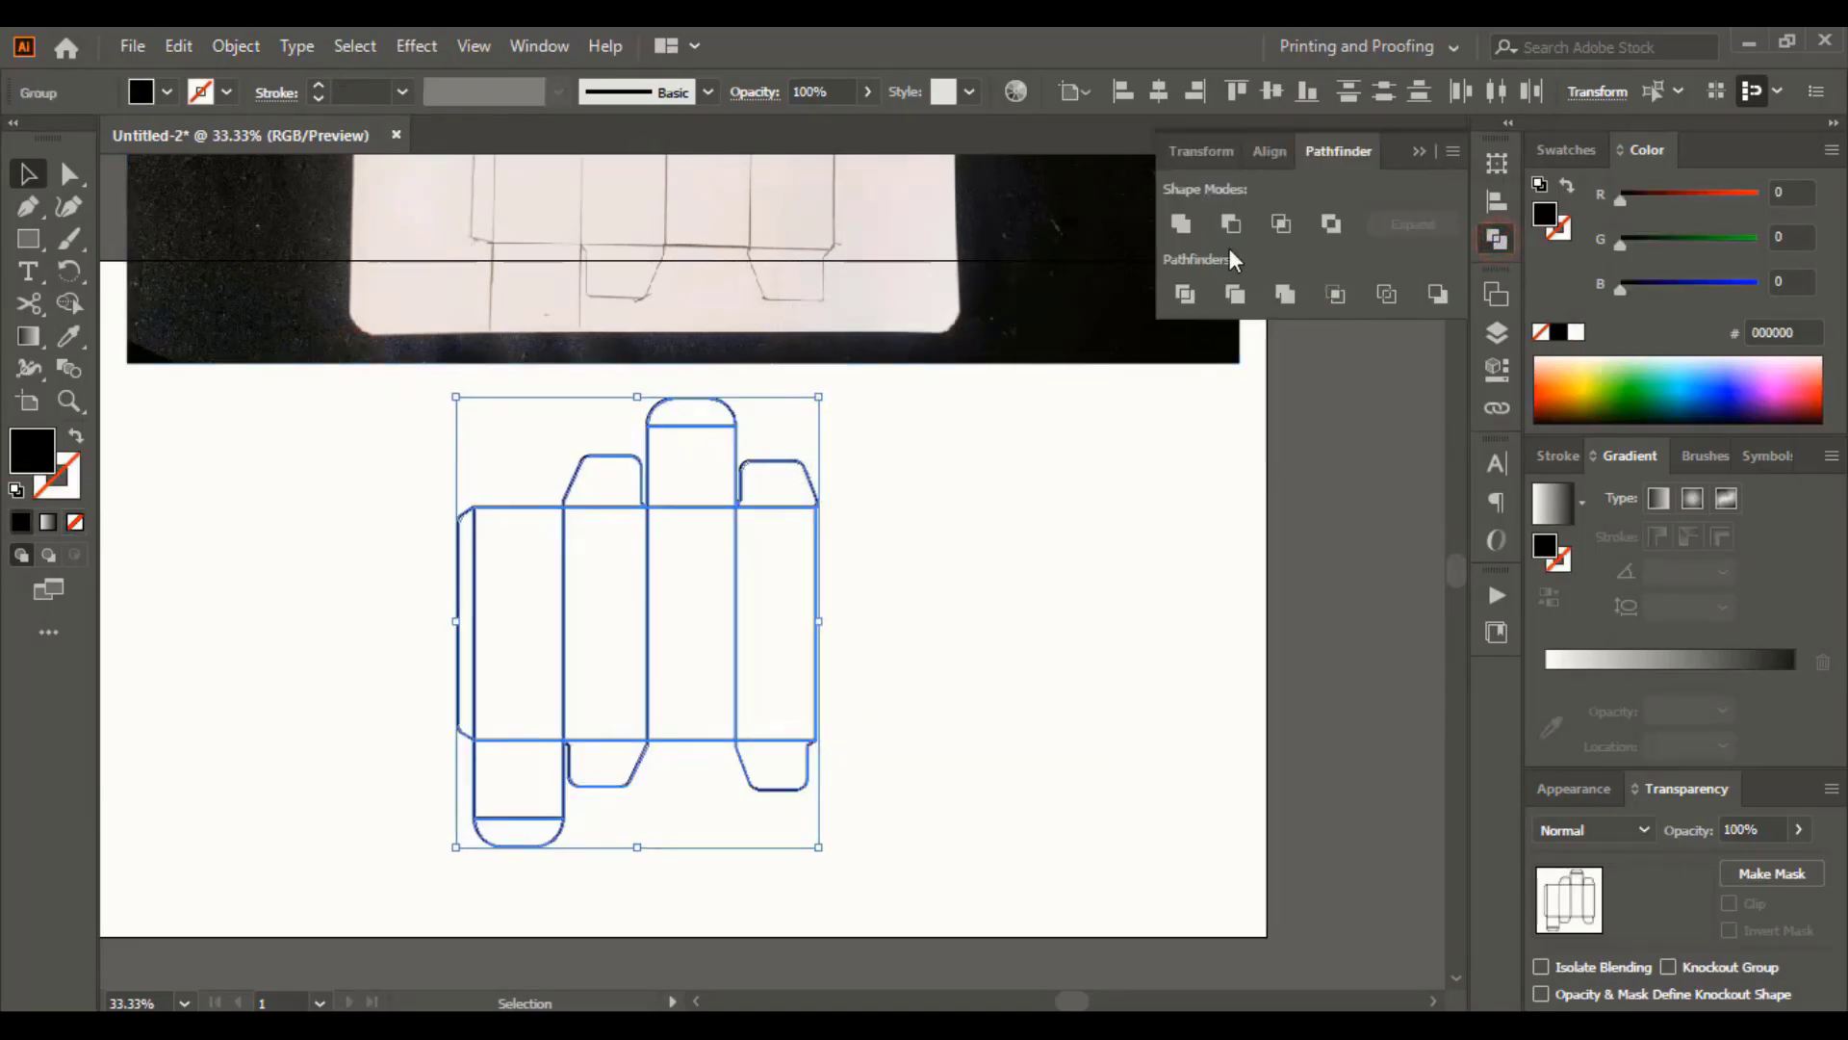
click(1182, 223)
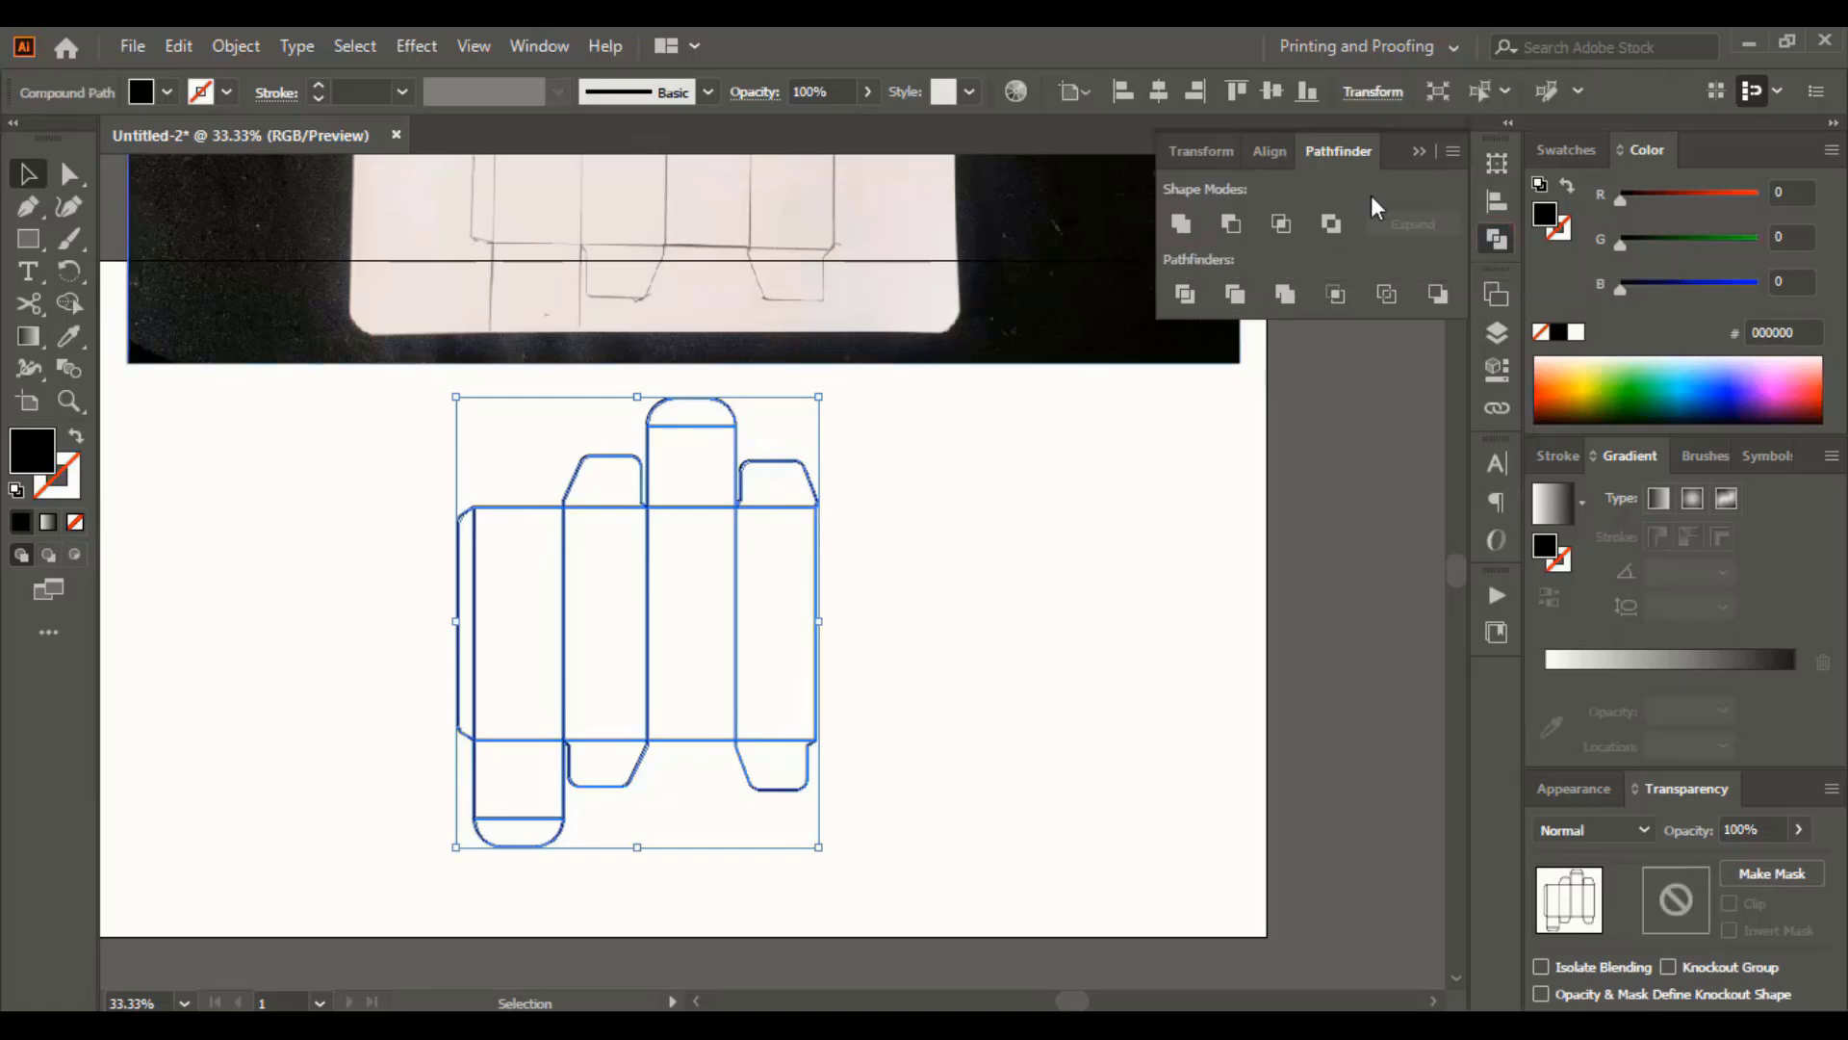
click(1418, 150)
click(1133, 671)
Place orange cross markers on the top flap and the top-right flap
key(ctrl+=)
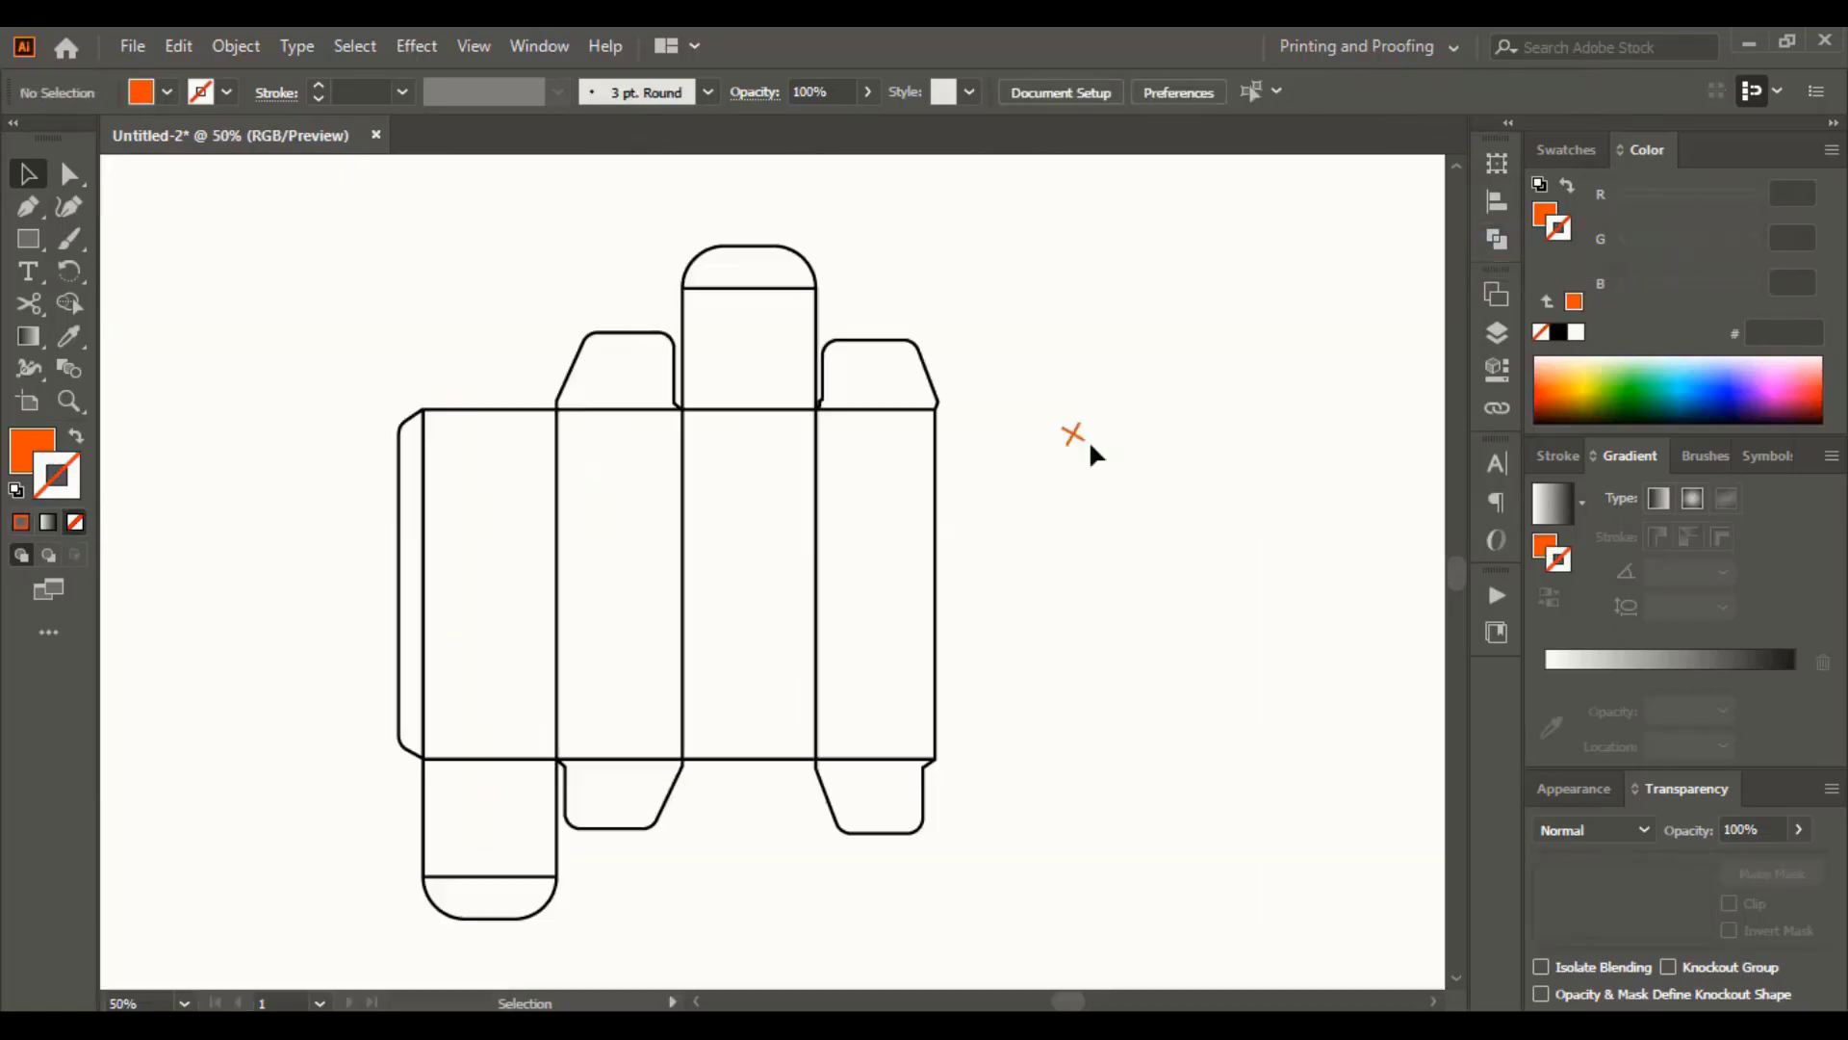
drag(1060, 429, 951, 274)
drag(749, 268, 619, 761)
click(1026, 365)
click(1140, 345)
scroll(833, 363, down, 1)
Copy crosses onto the bottom flaps, lower tab and left side flap, then show Mangoberry logo.ai
drag(874, 342, 491, 785)
drag(489, 786, 489, 866)
drag(489, 866, 416, 626)
drag(416, 626, 416, 575)
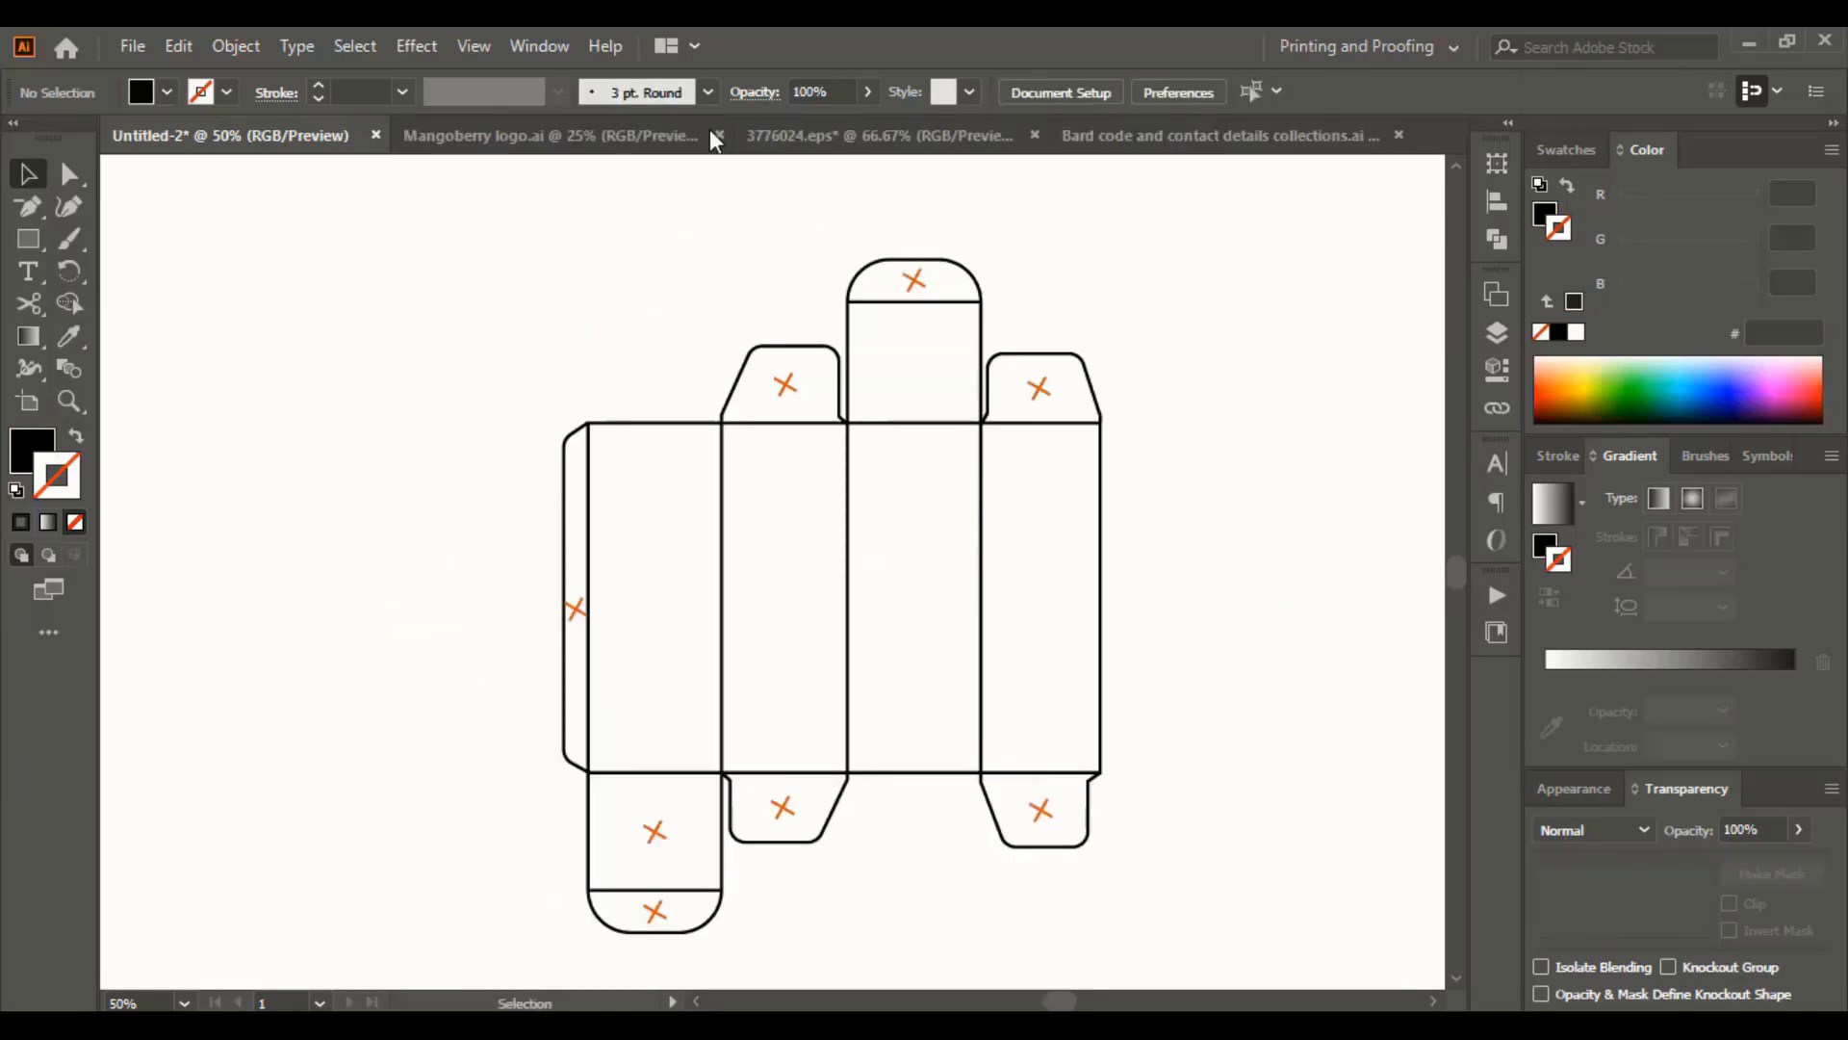
click(604, 136)
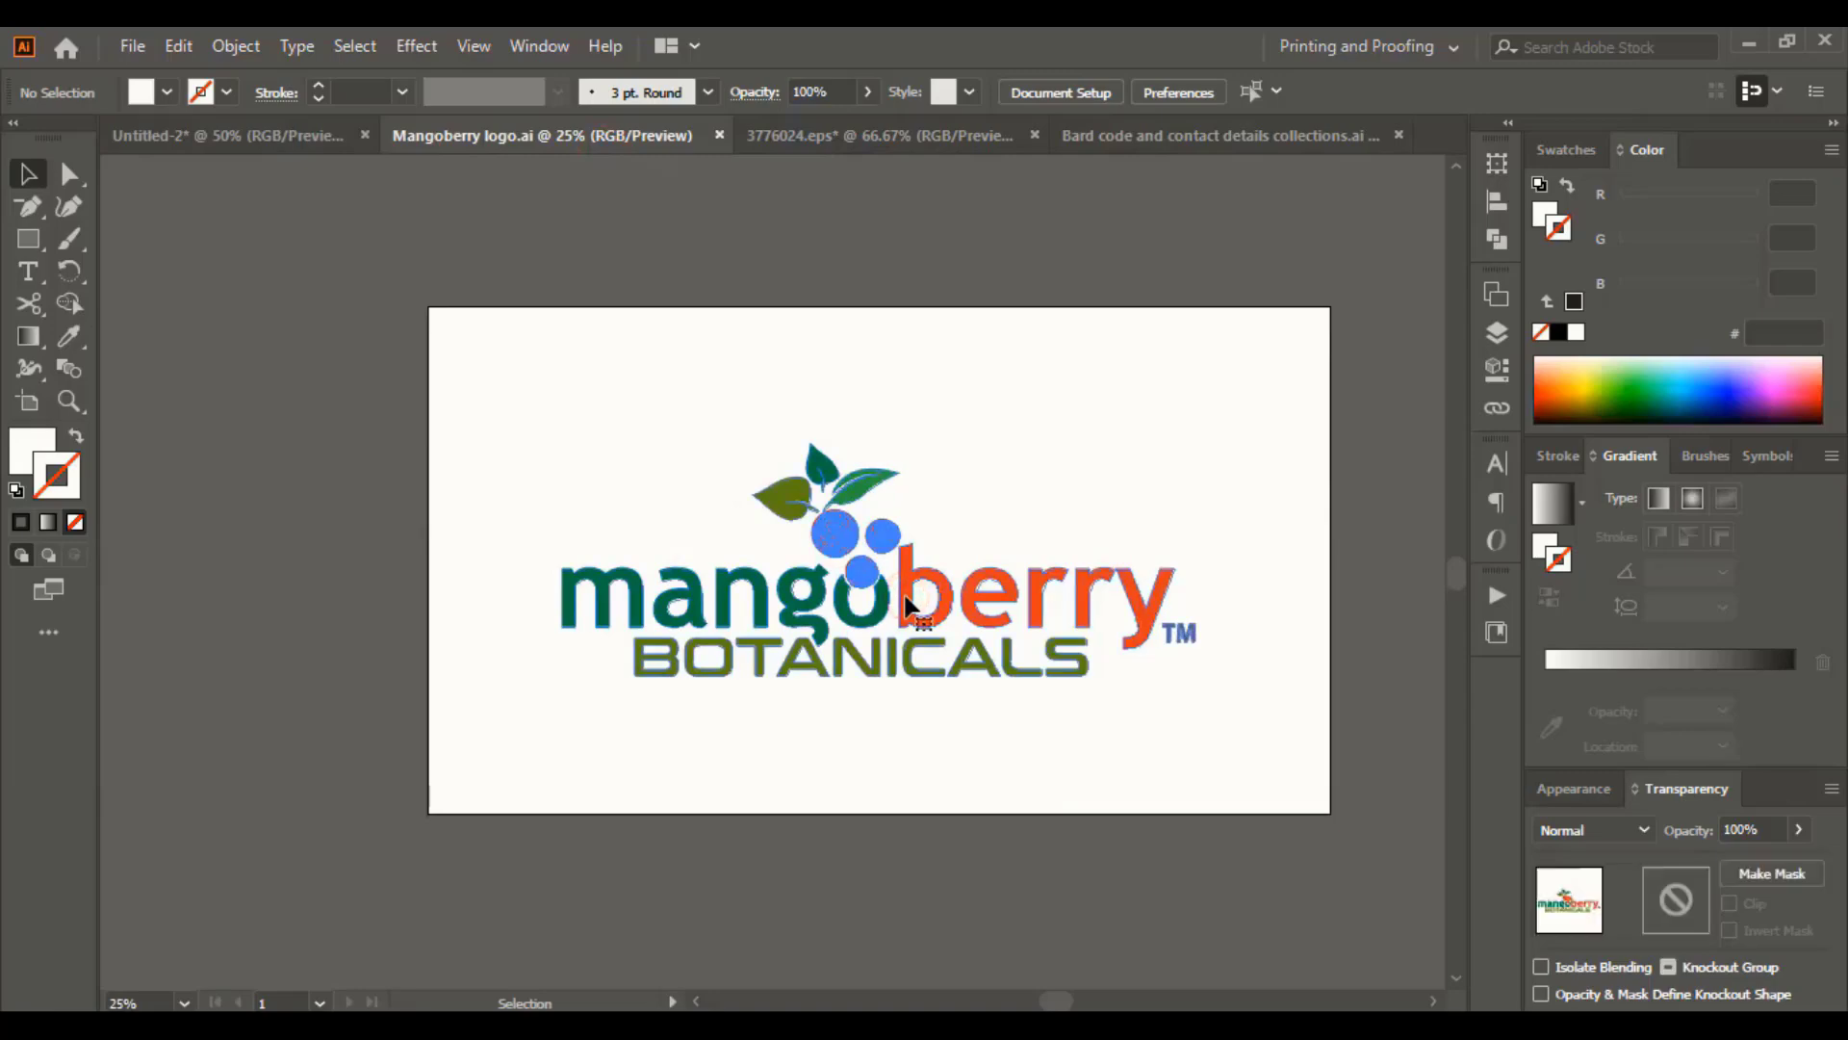
Bring the Mangoberry logo and pineapple artwork into the dieline document and scale them down
drag(909, 607, 314, 142)
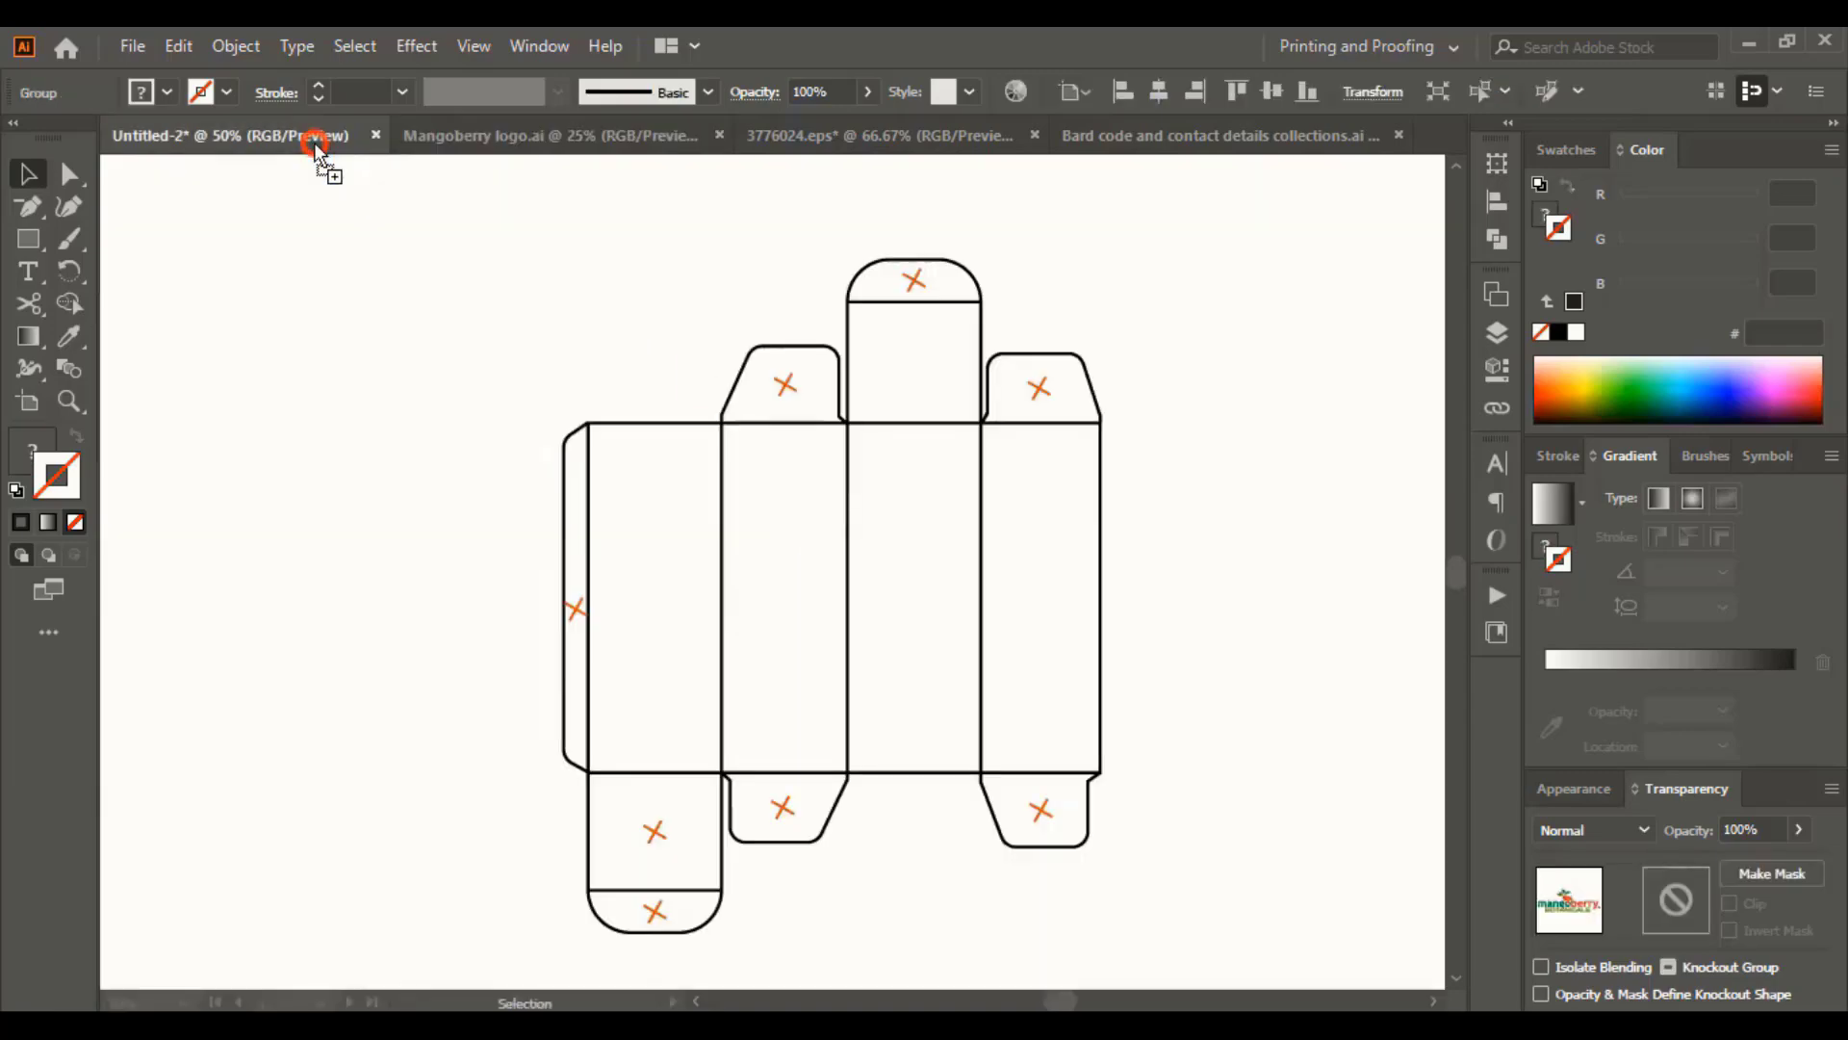
drag(852, 597, 853, 601)
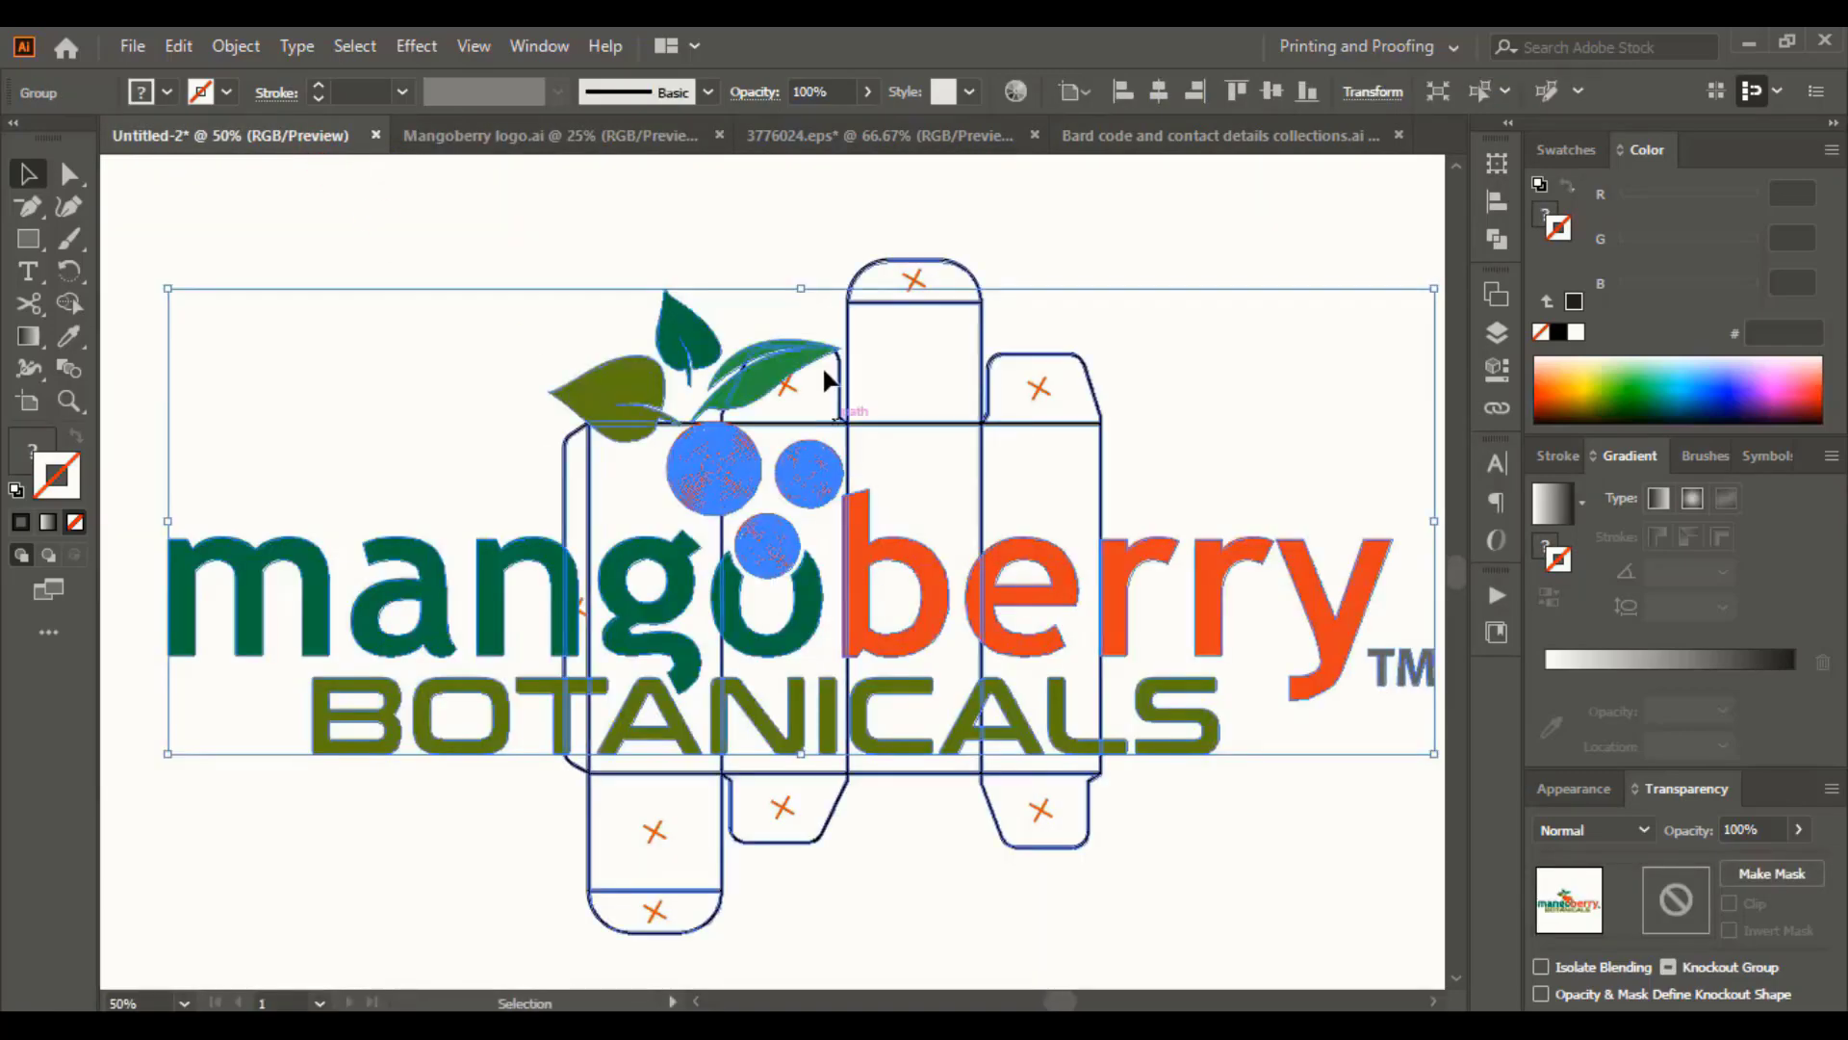
drag(800, 290, 809, 722)
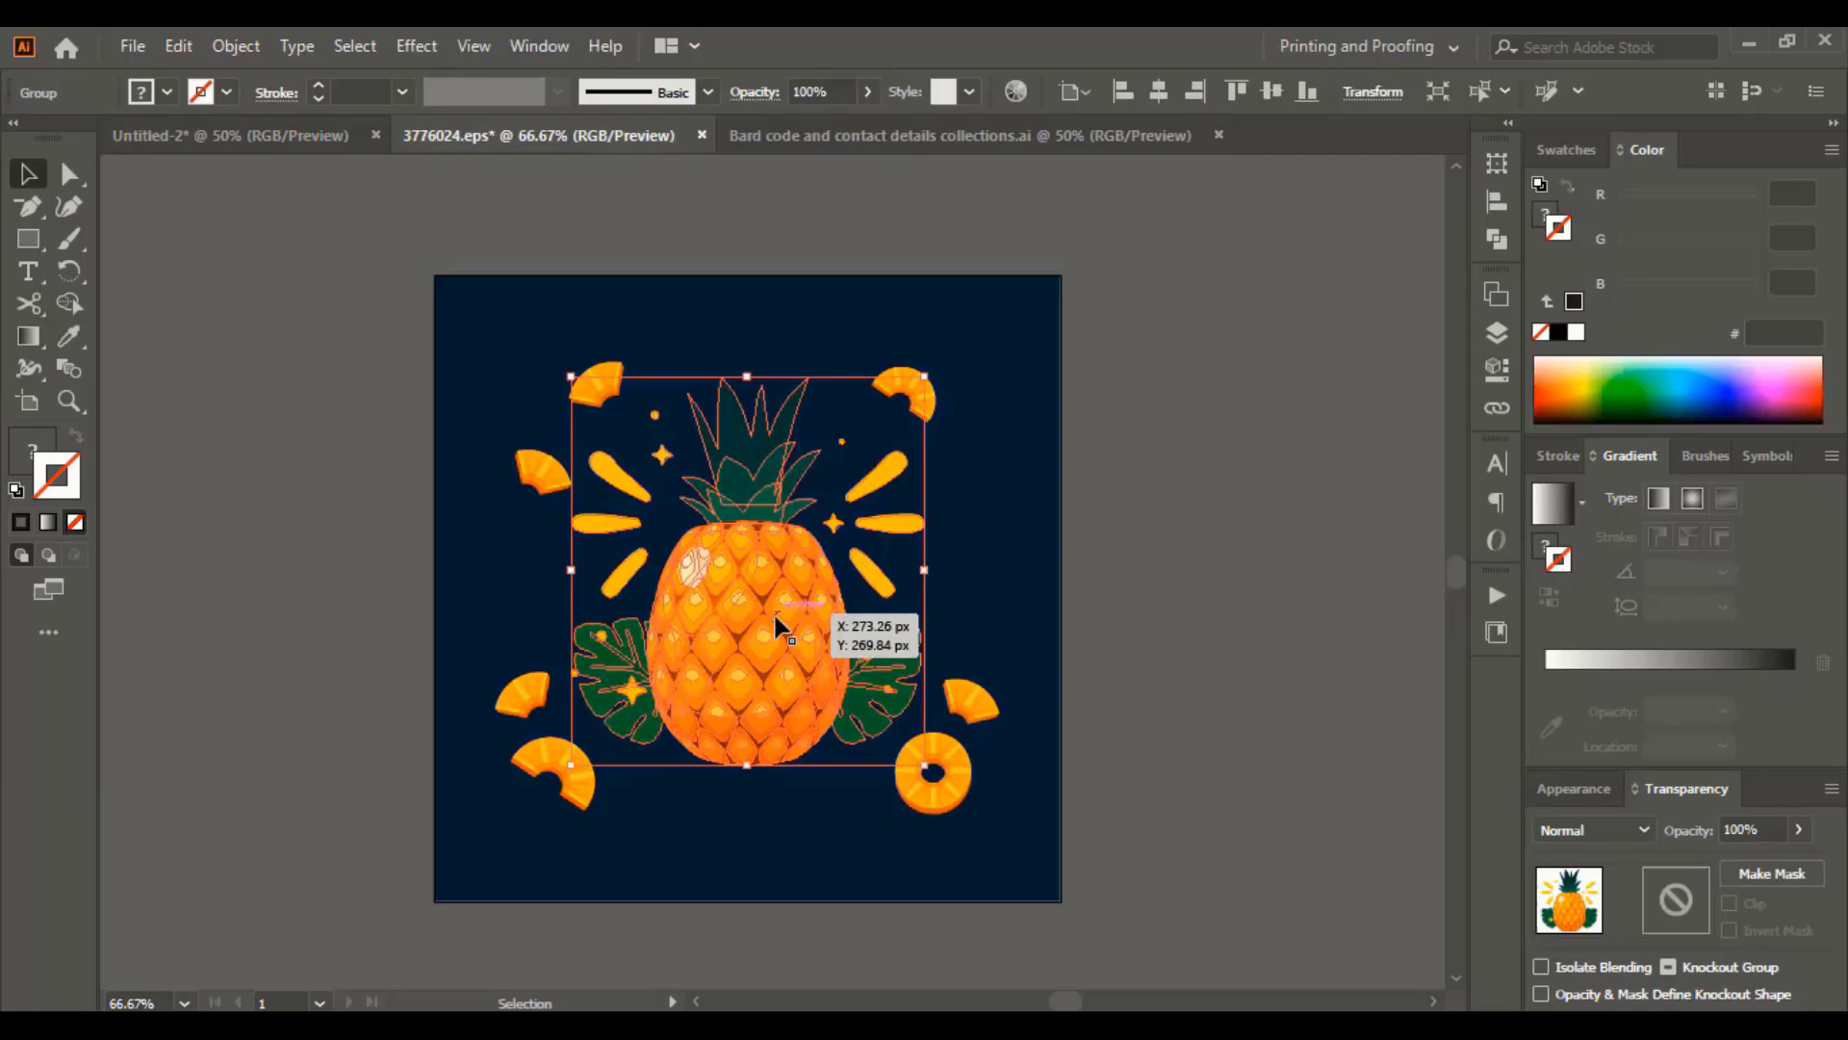
drag(775, 618, 672, 419)
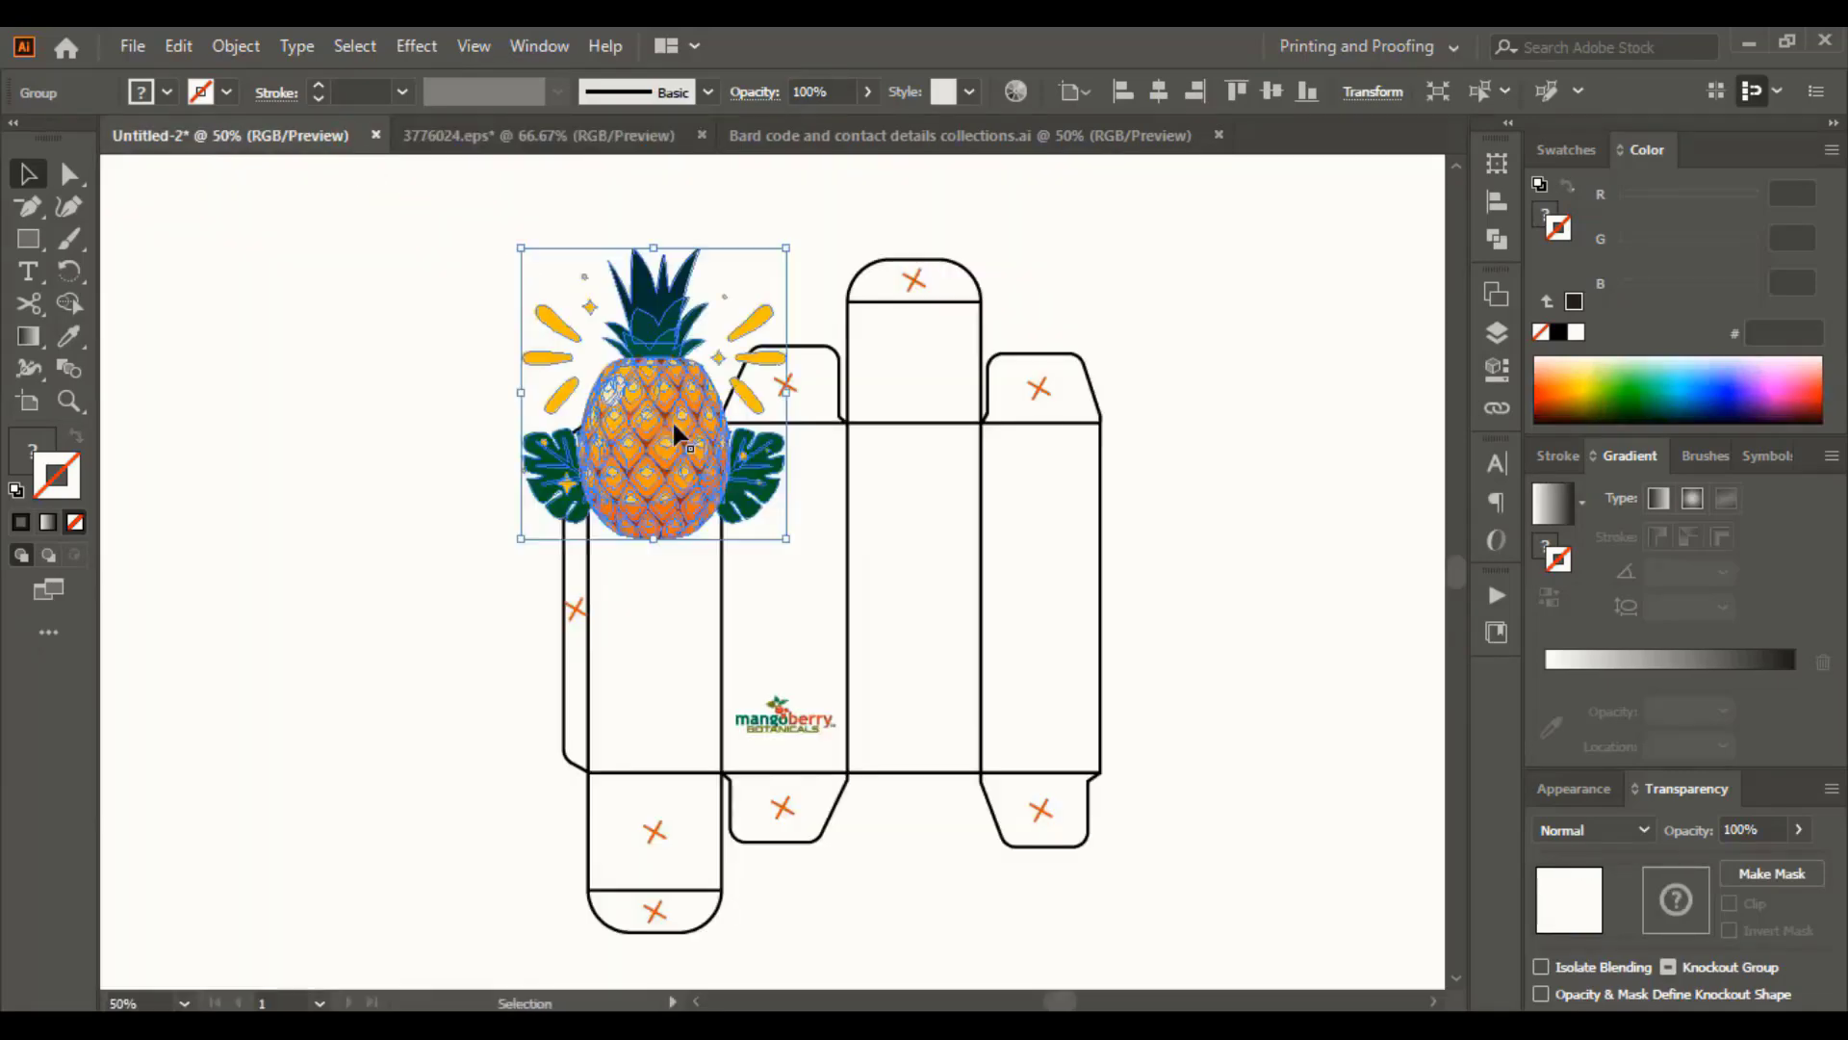
click(799, 387)
drag(680, 411, 956, 651)
click(1191, 568)
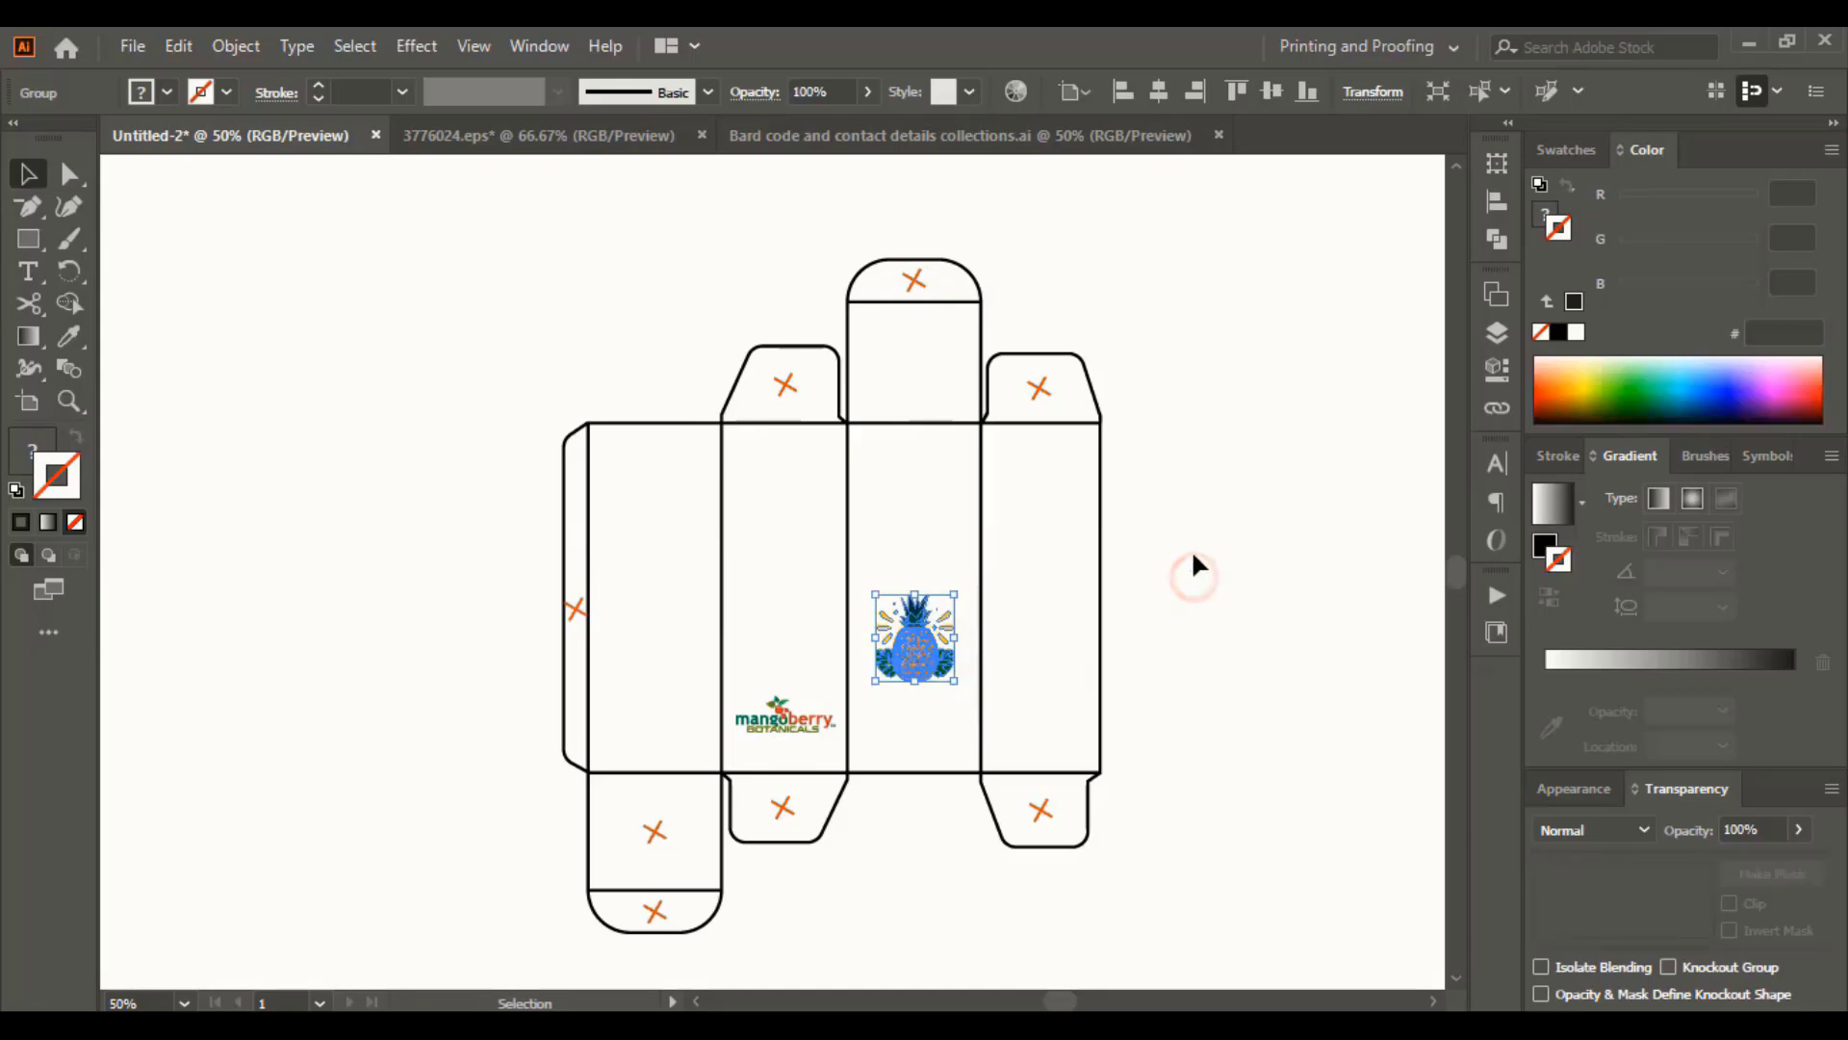
Bring a barcode from the barcode collection into the dieline document and shrink it
key(ctrl+Tab)
click(1301, 276)
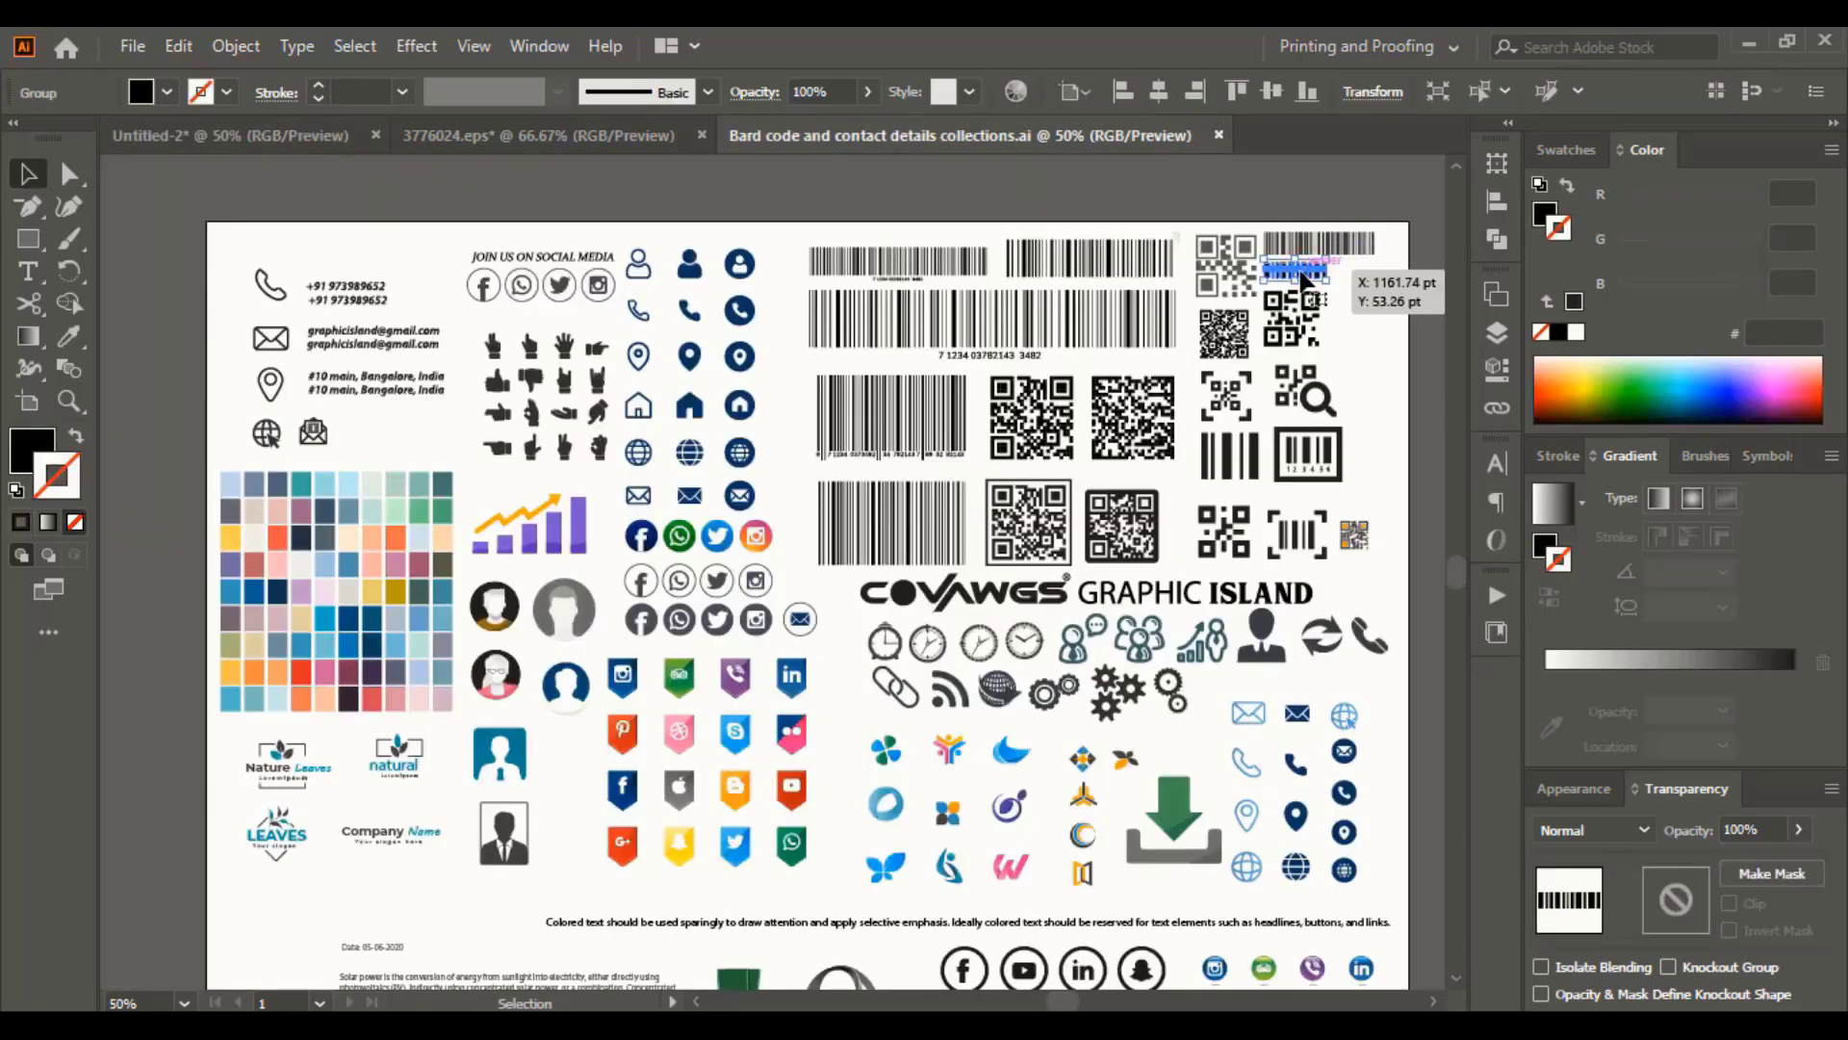
drag(870, 236, 343, 159)
drag(1047, 720, 1086, 744)
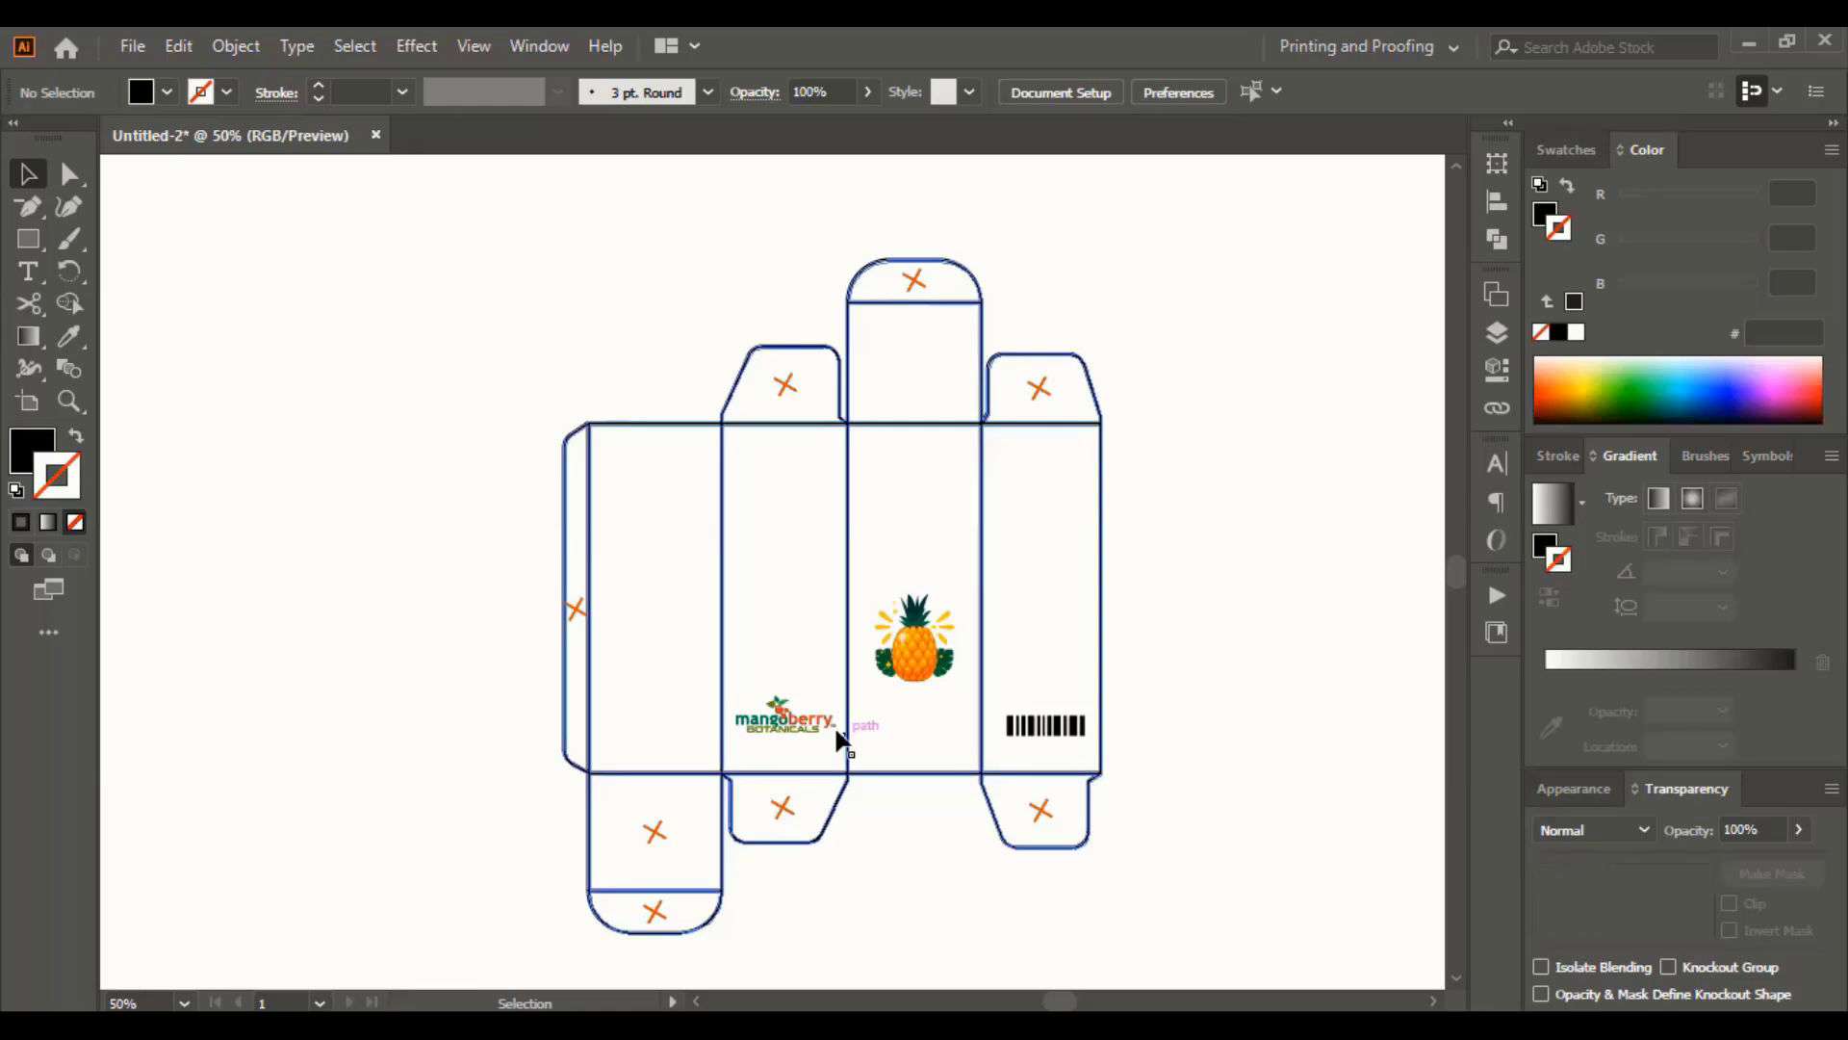
Move the logo, pineapple and barcode off the box to the left, then select the dieline
drag(819, 740, 517, 356)
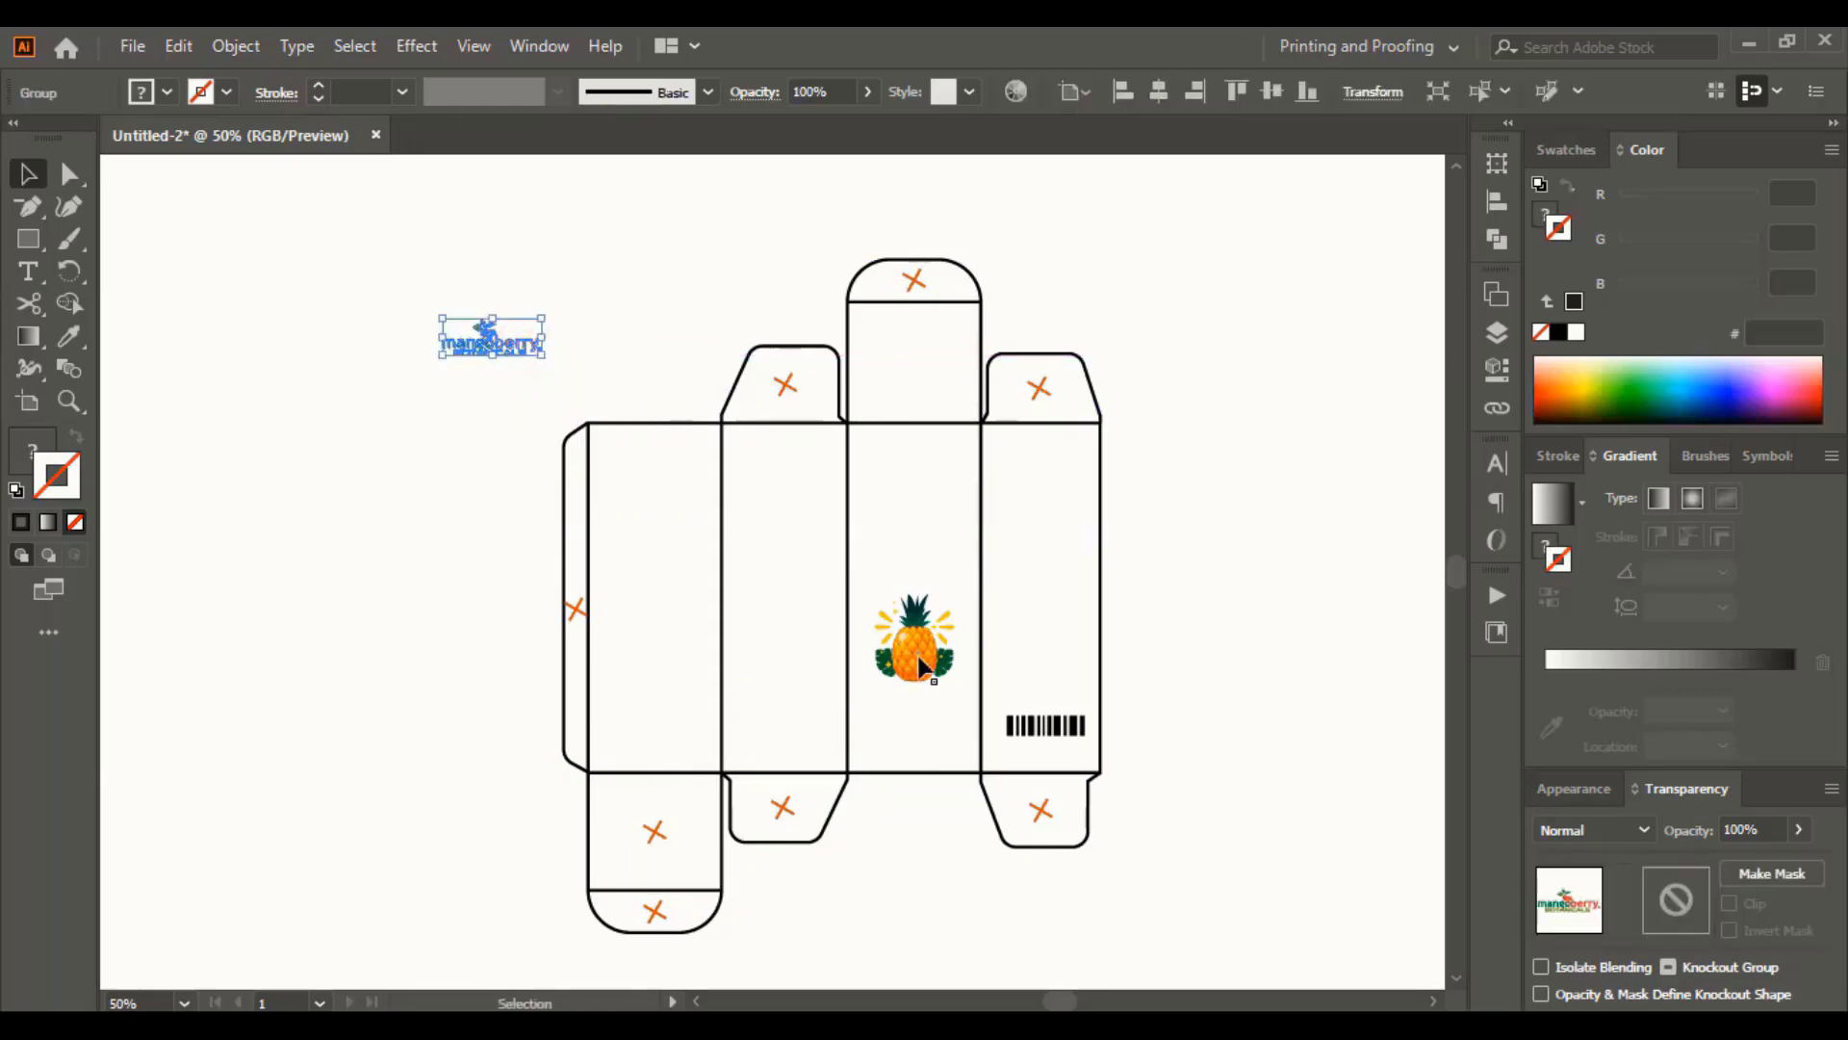
drag(919, 664, 491, 575)
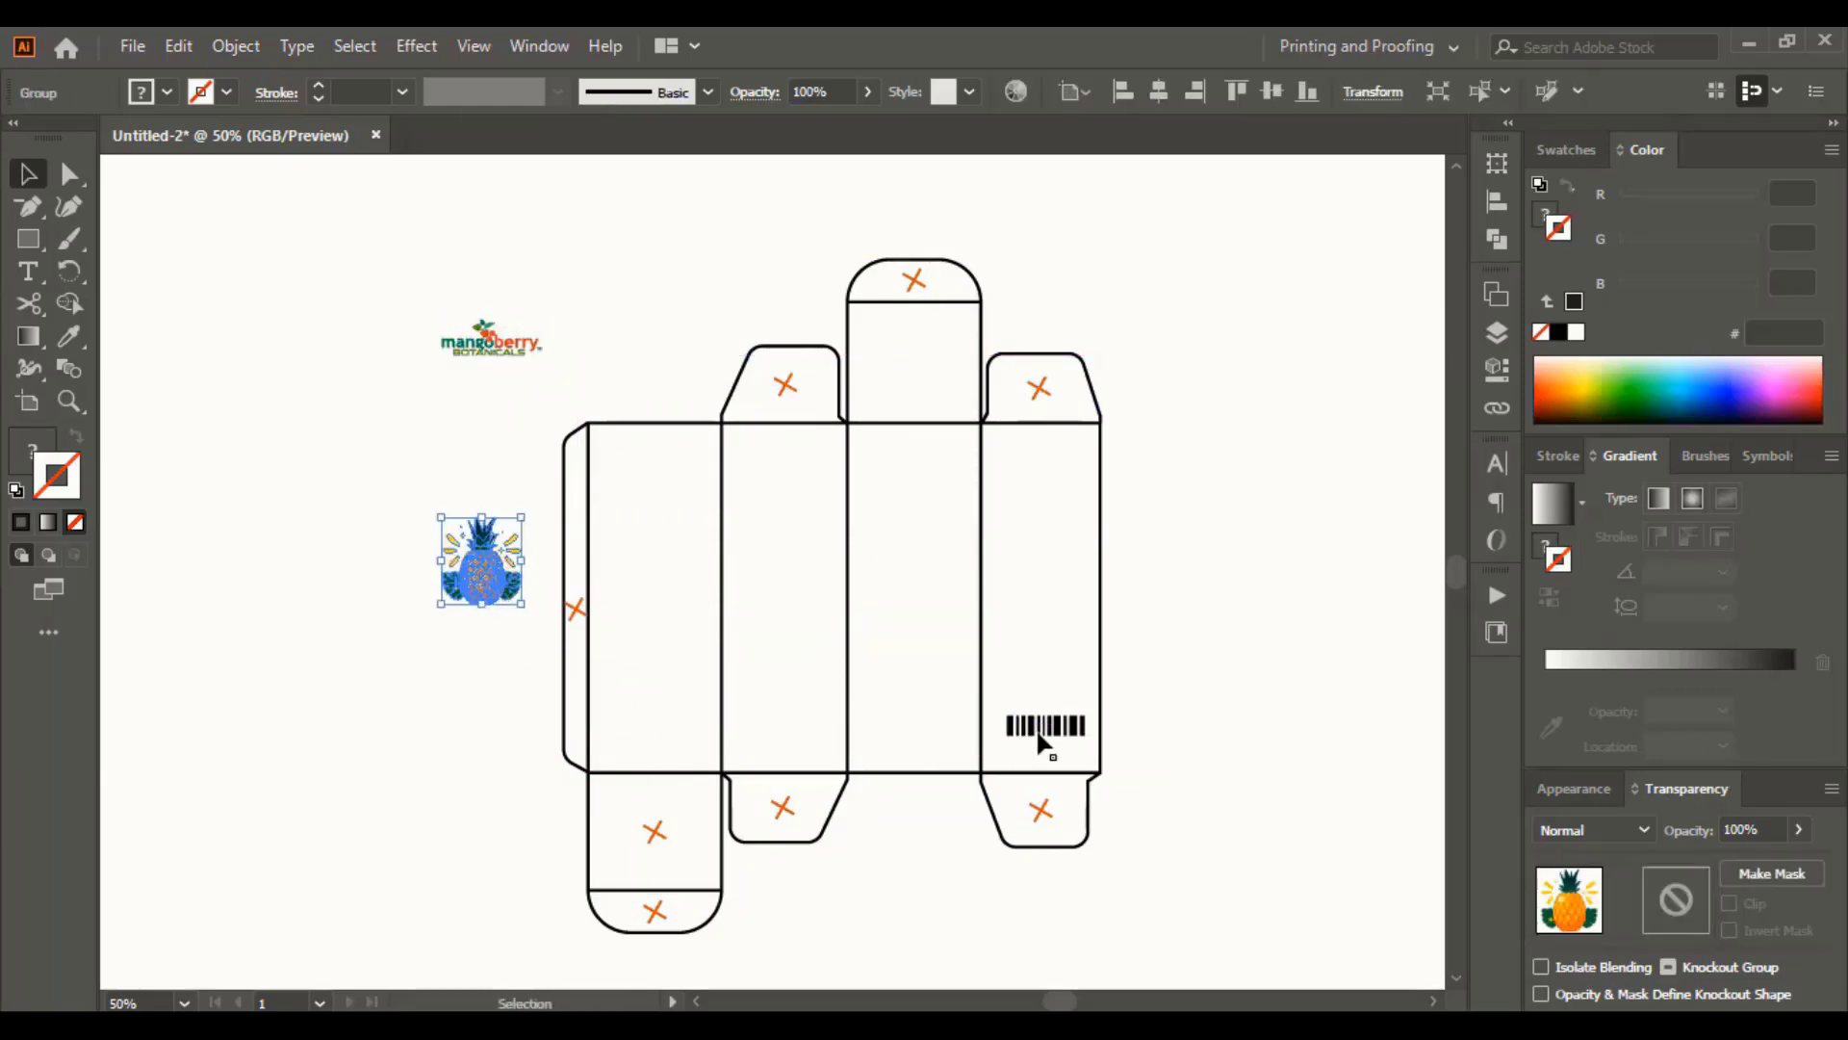
drag(1036, 727, 418, 443)
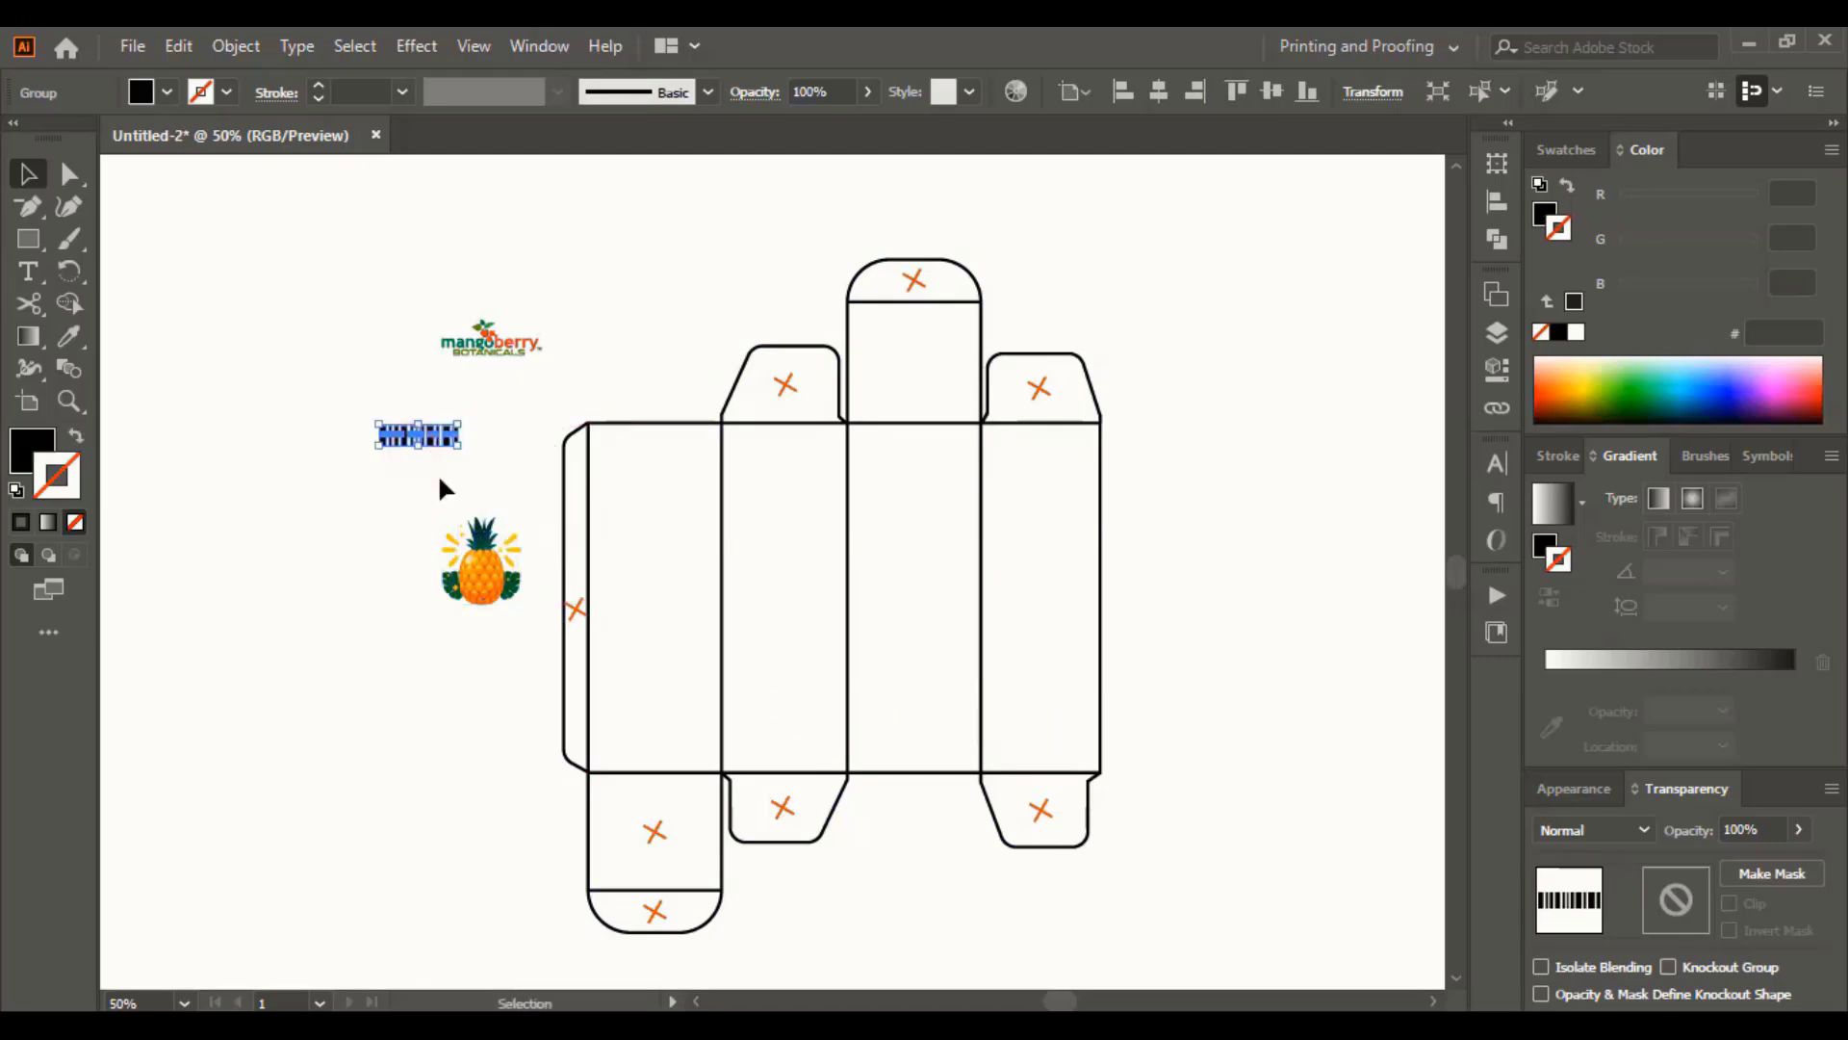
drag(1143, 647, 615, 370)
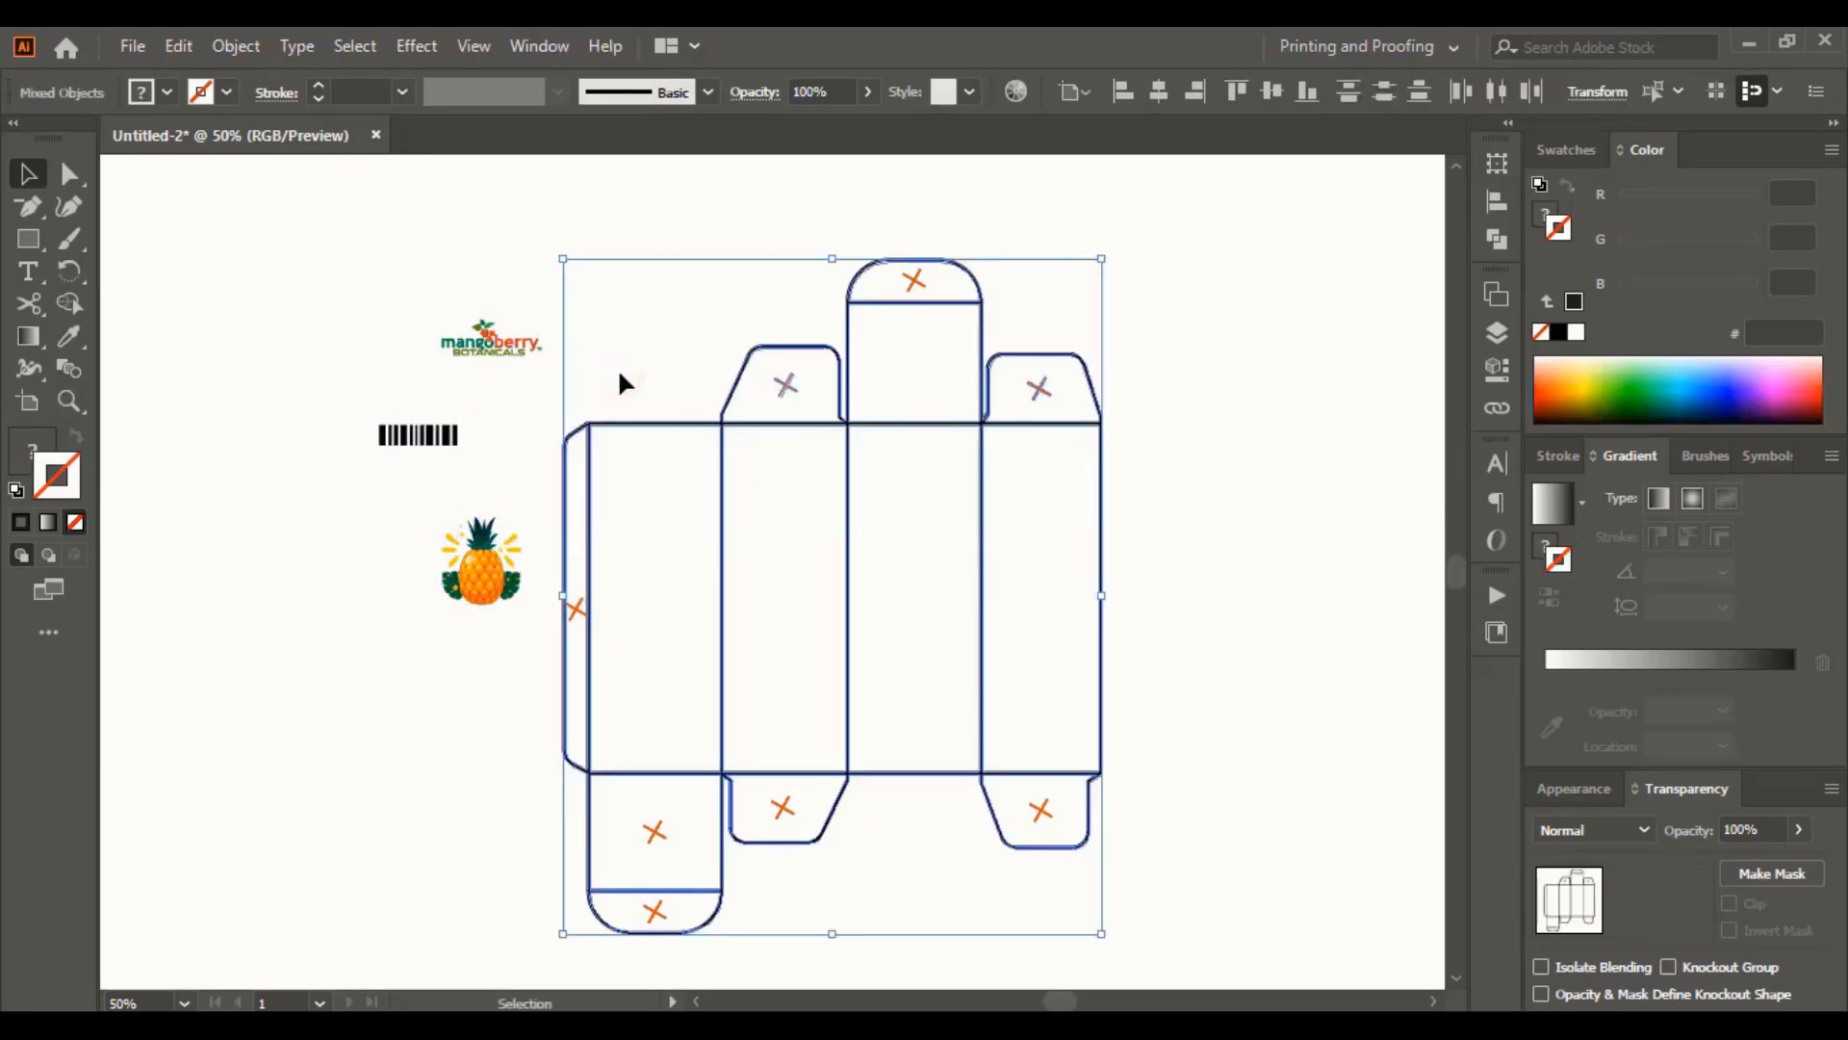
Fill the four body panels, top centre flap and bottom-left flap green 0EFF00 with Shape Builder
click(70, 307)
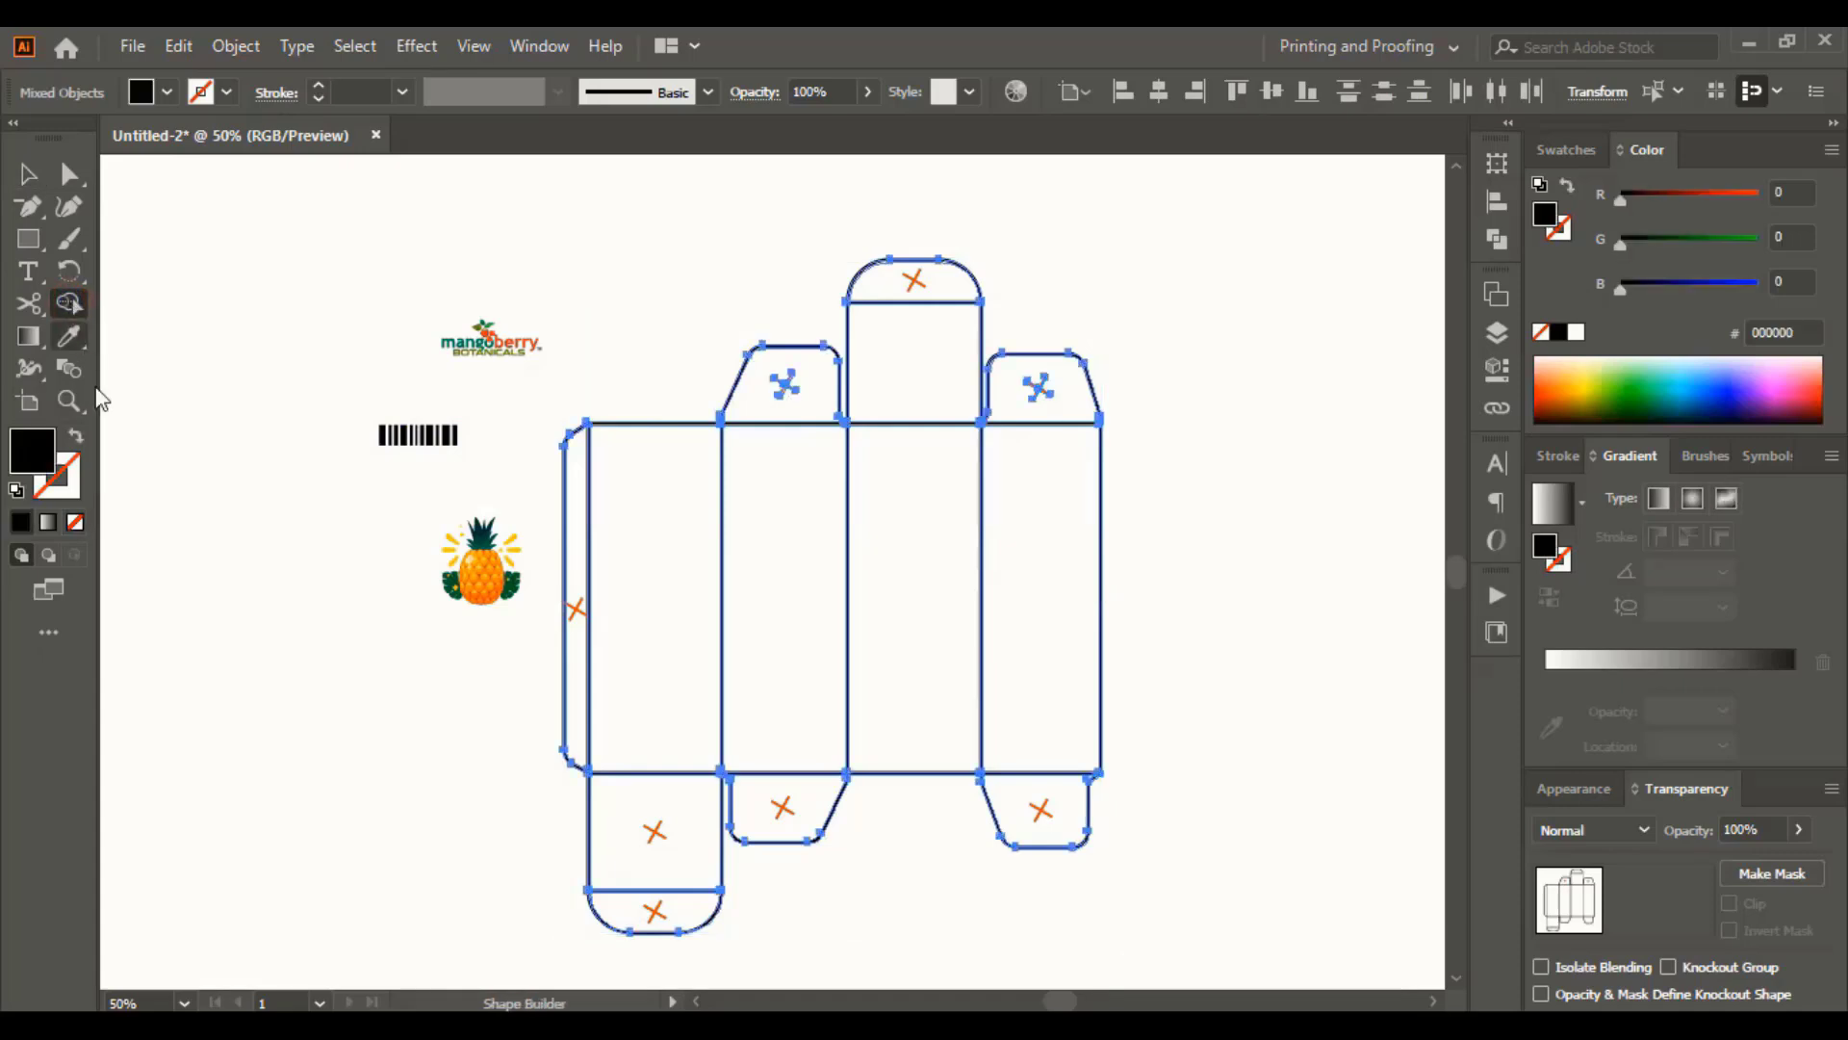
click(1627, 387)
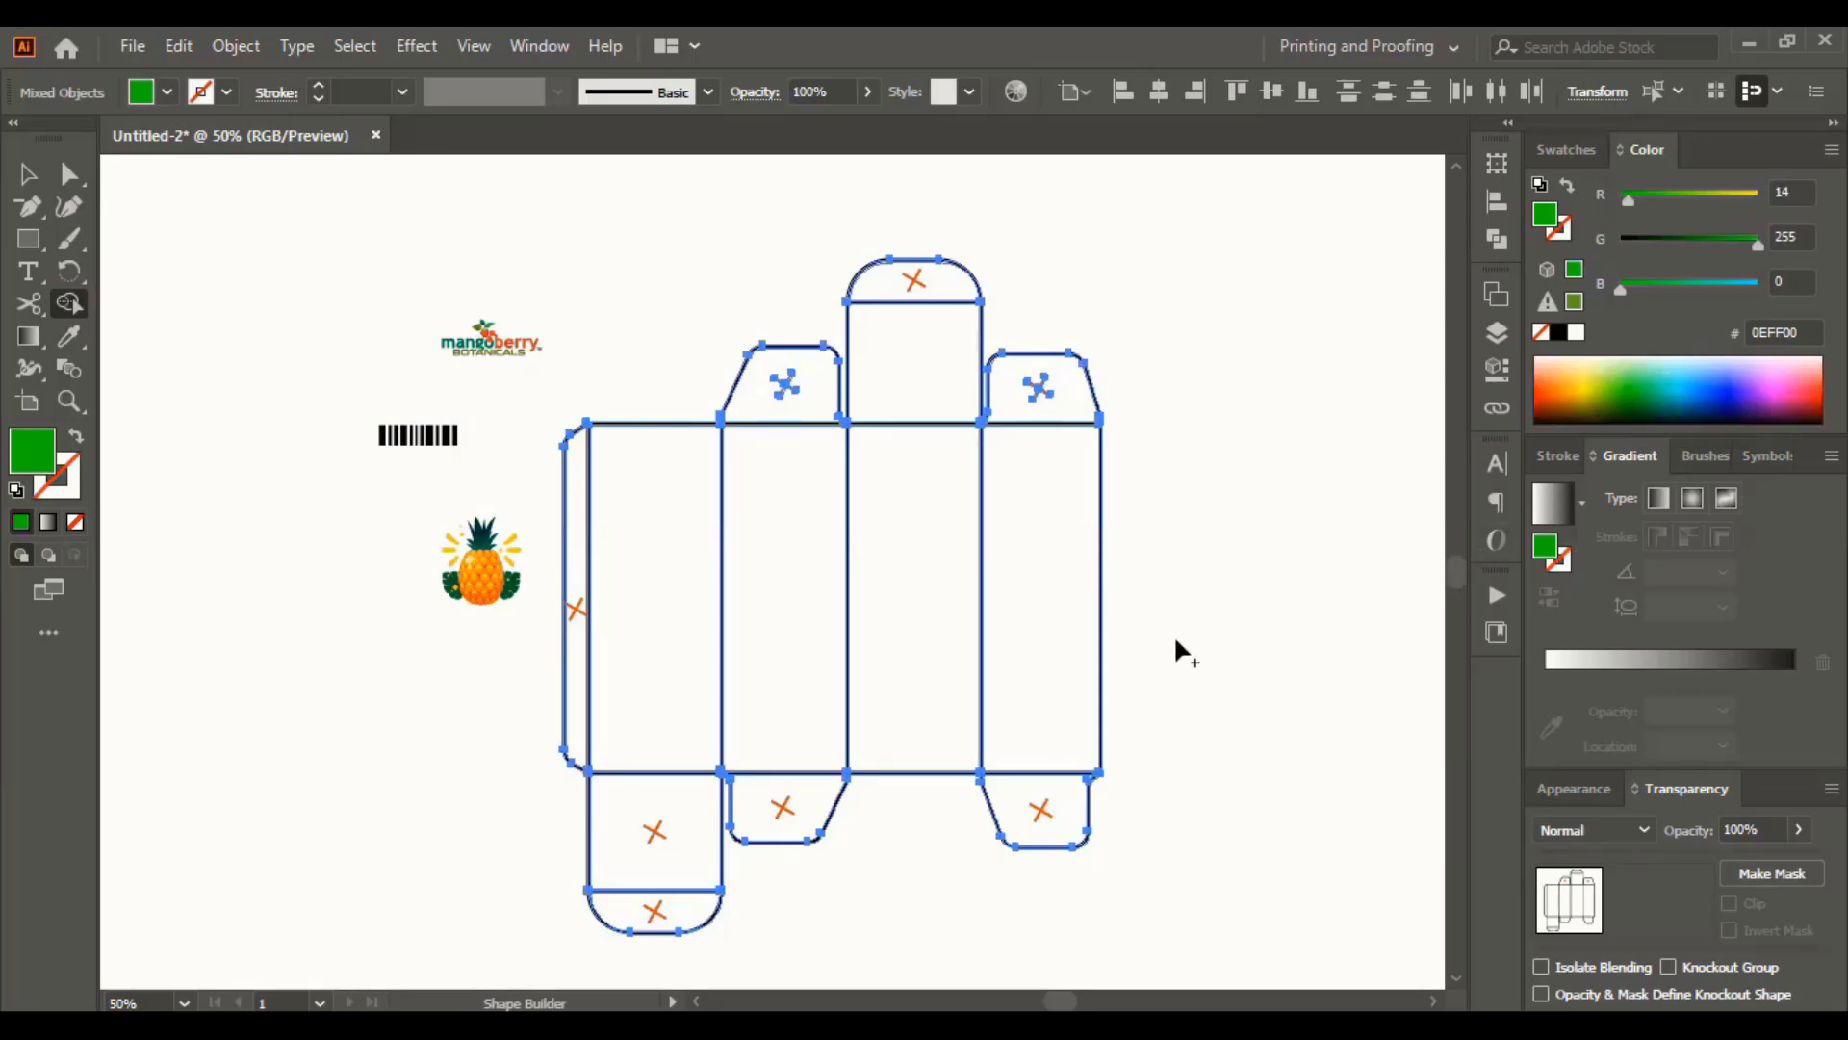
click(924, 590)
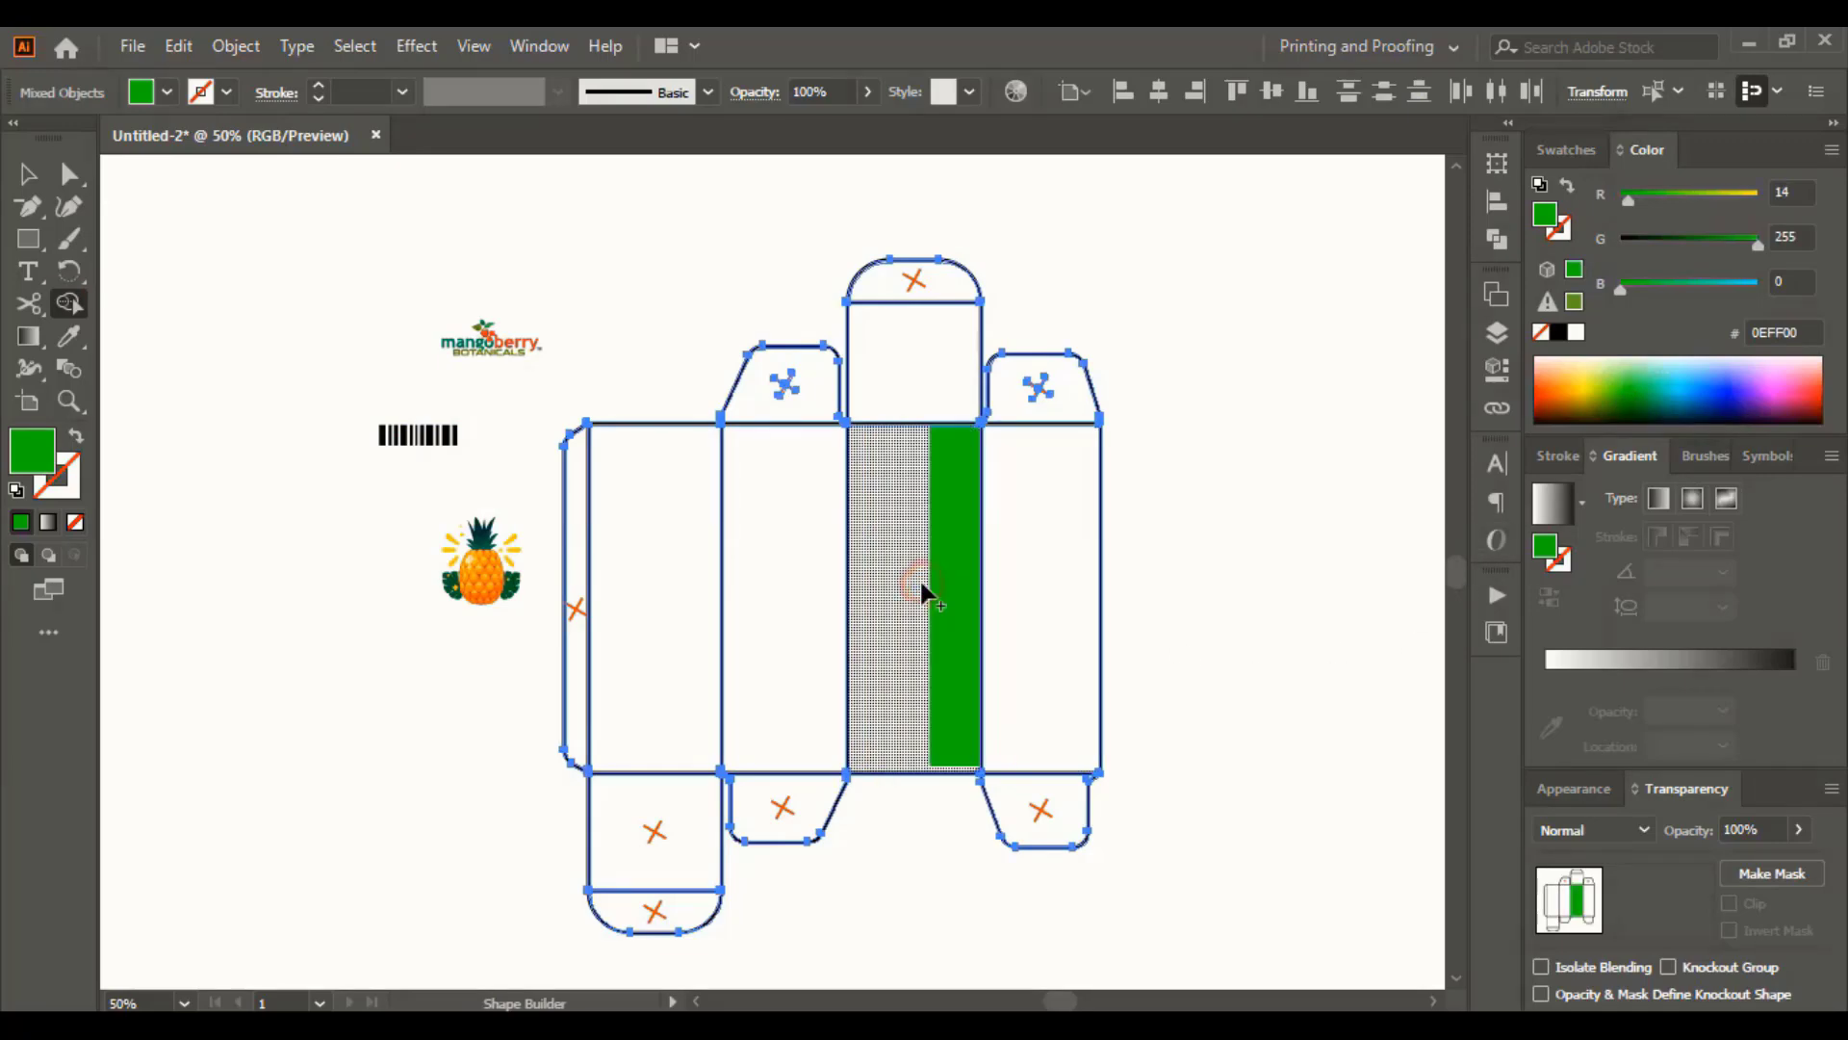
click(781, 613)
click(639, 626)
click(1059, 639)
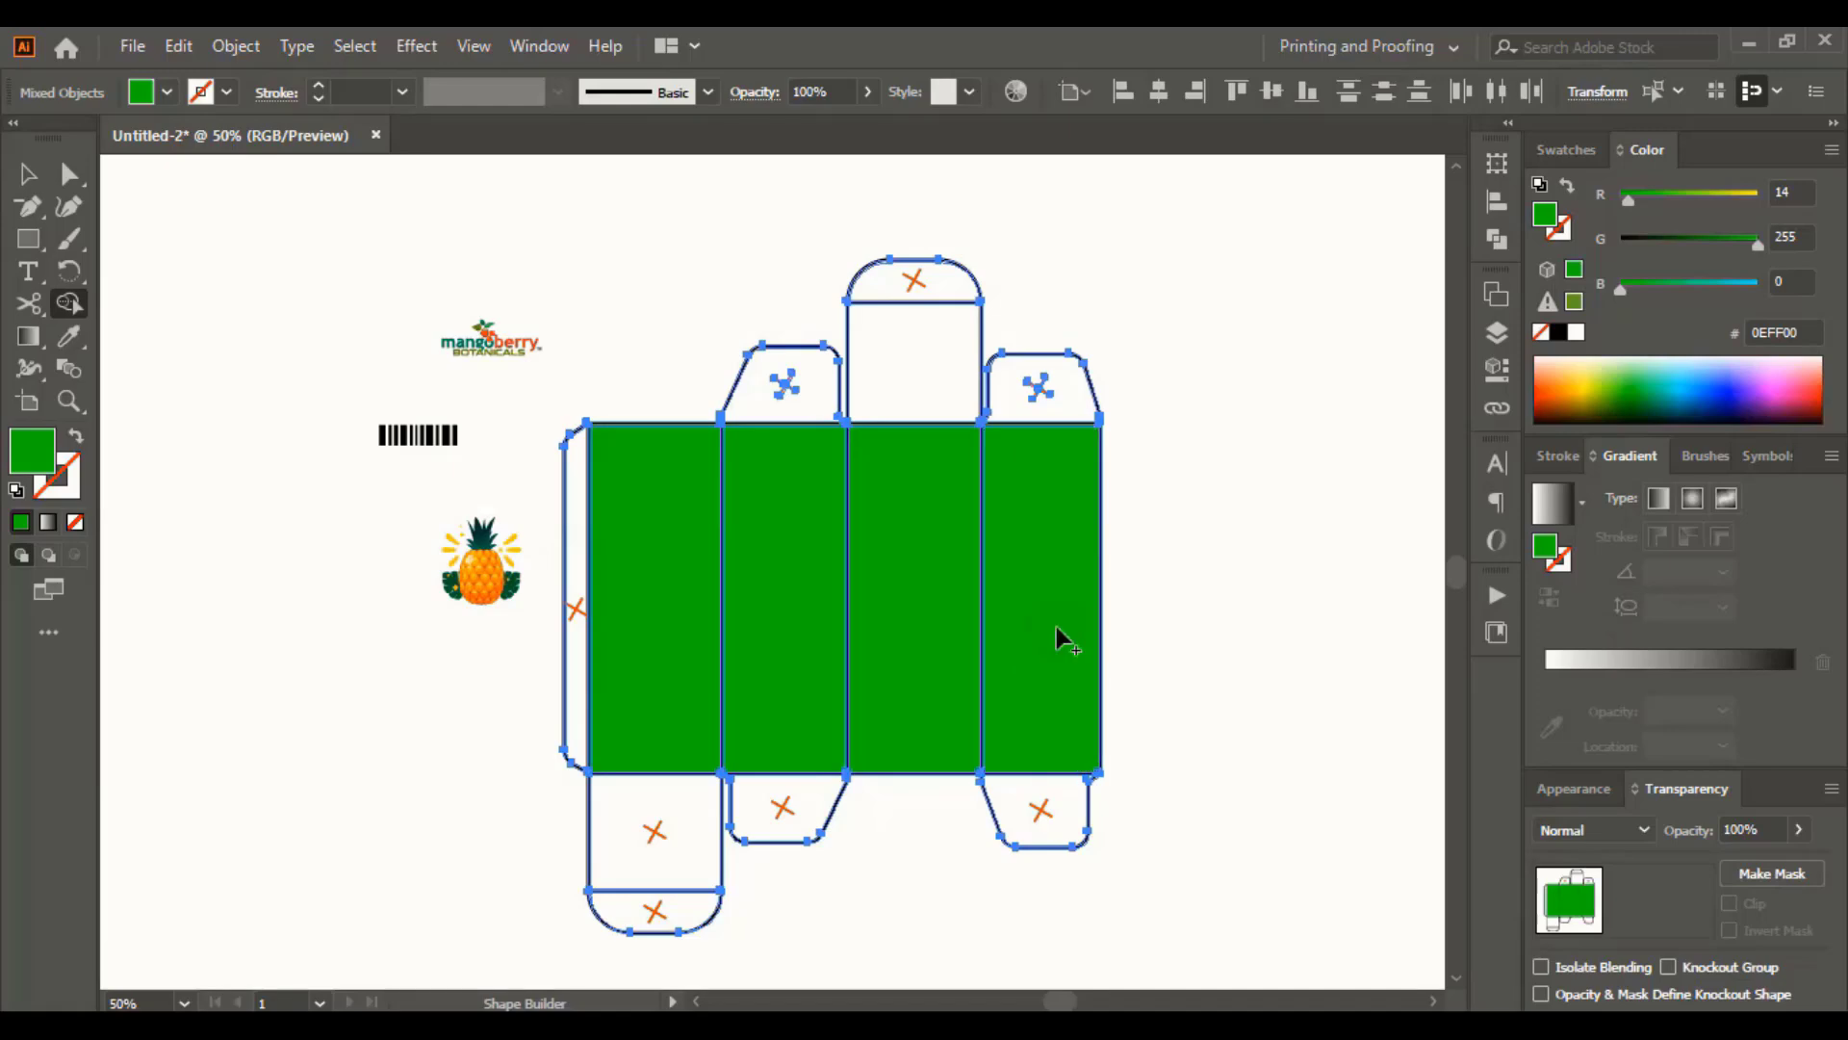
click(930, 390)
click(703, 813)
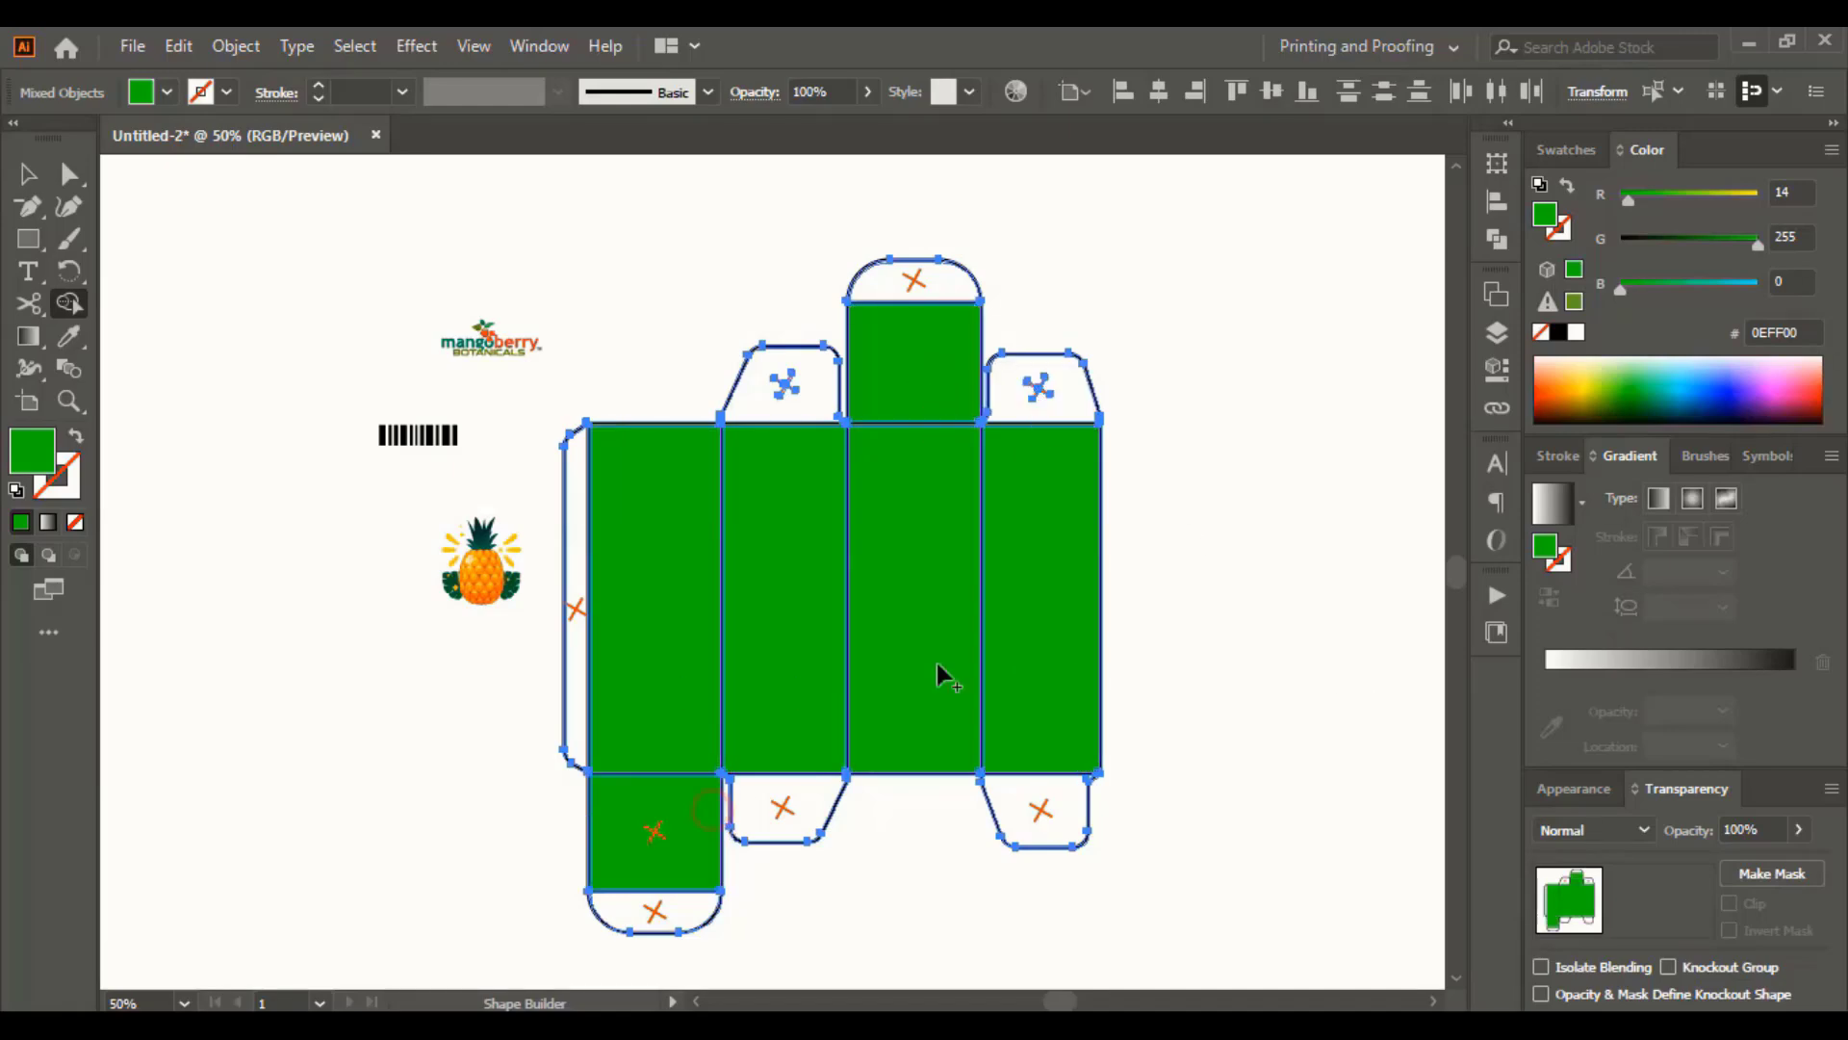
key(v)
key(ctrl+=)
click(965, 835)
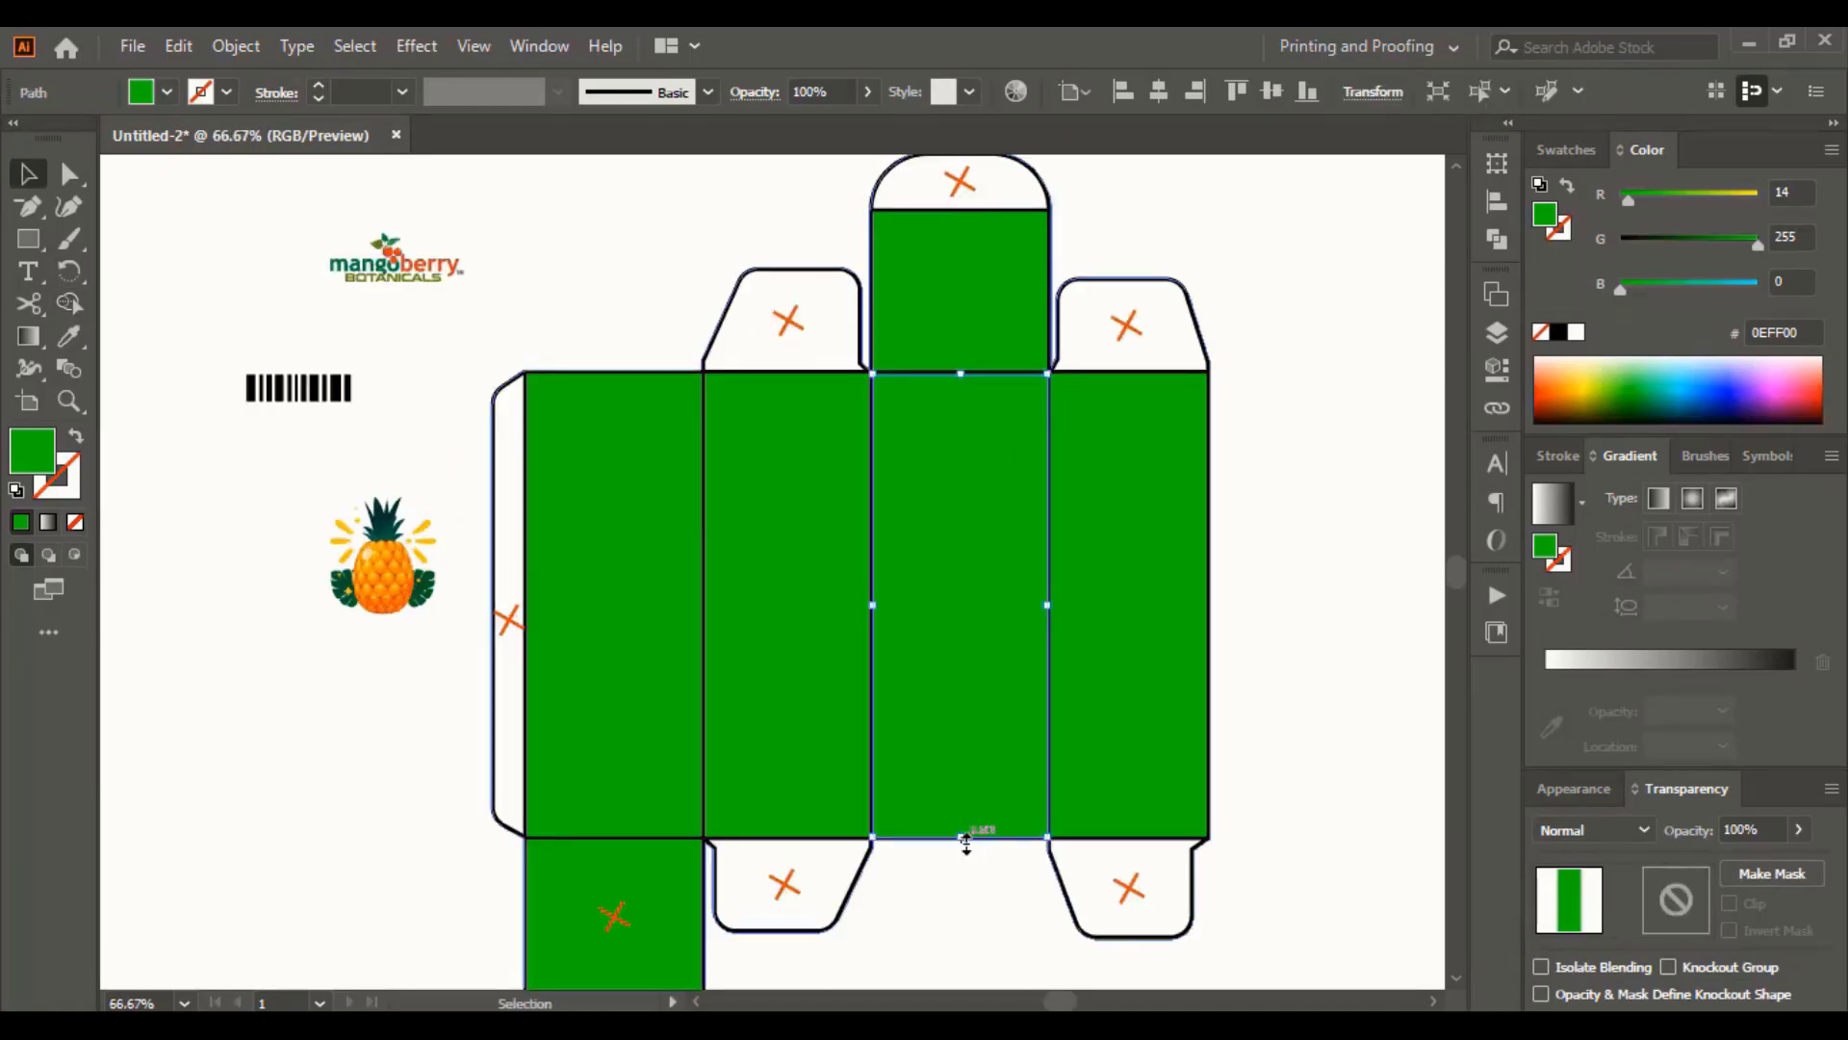
Cut the middle green panel down to a top band and add a thin 15 px green strip at its bottom
drag(965, 840, 953, 421)
drag(953, 420, 938, 810)
click(1250, 442)
click(932, 421)
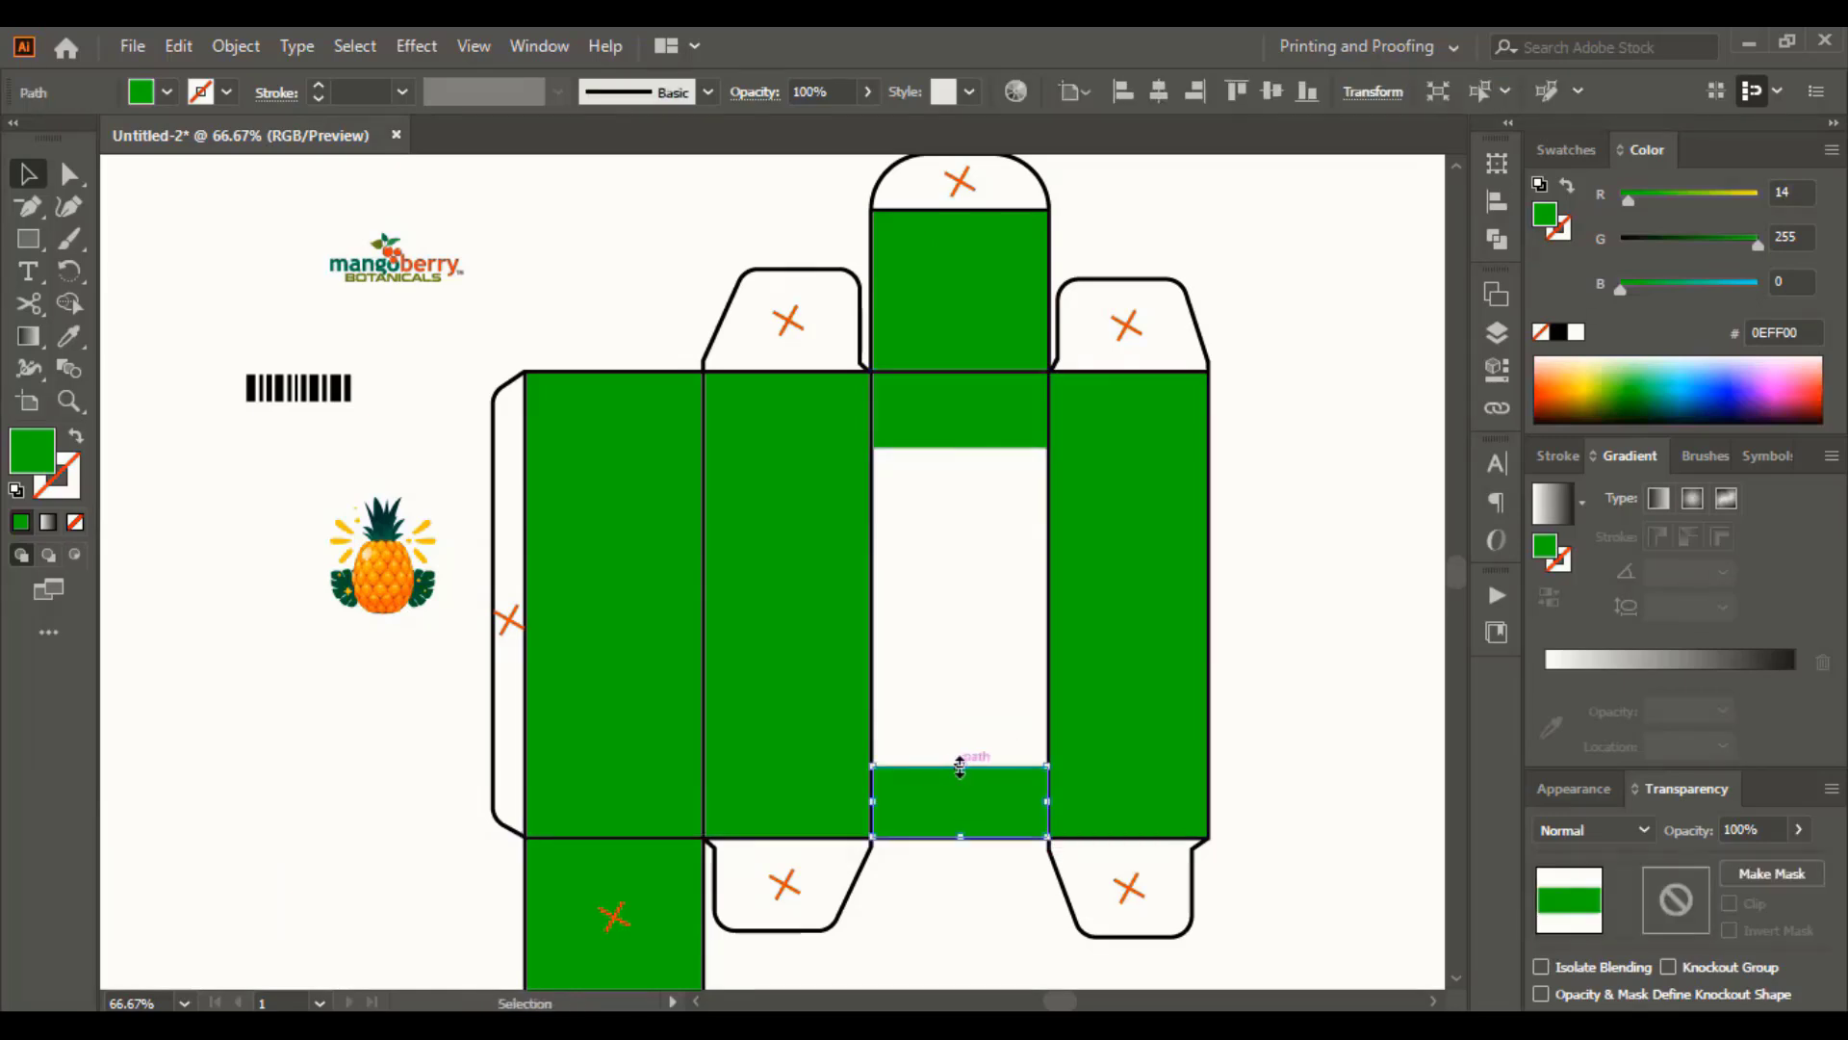
drag(959, 766, 959, 823)
click(1245, 732)
Copy and paste the left green panel in place, making a thin bottom strip and a top band
click(583, 492)
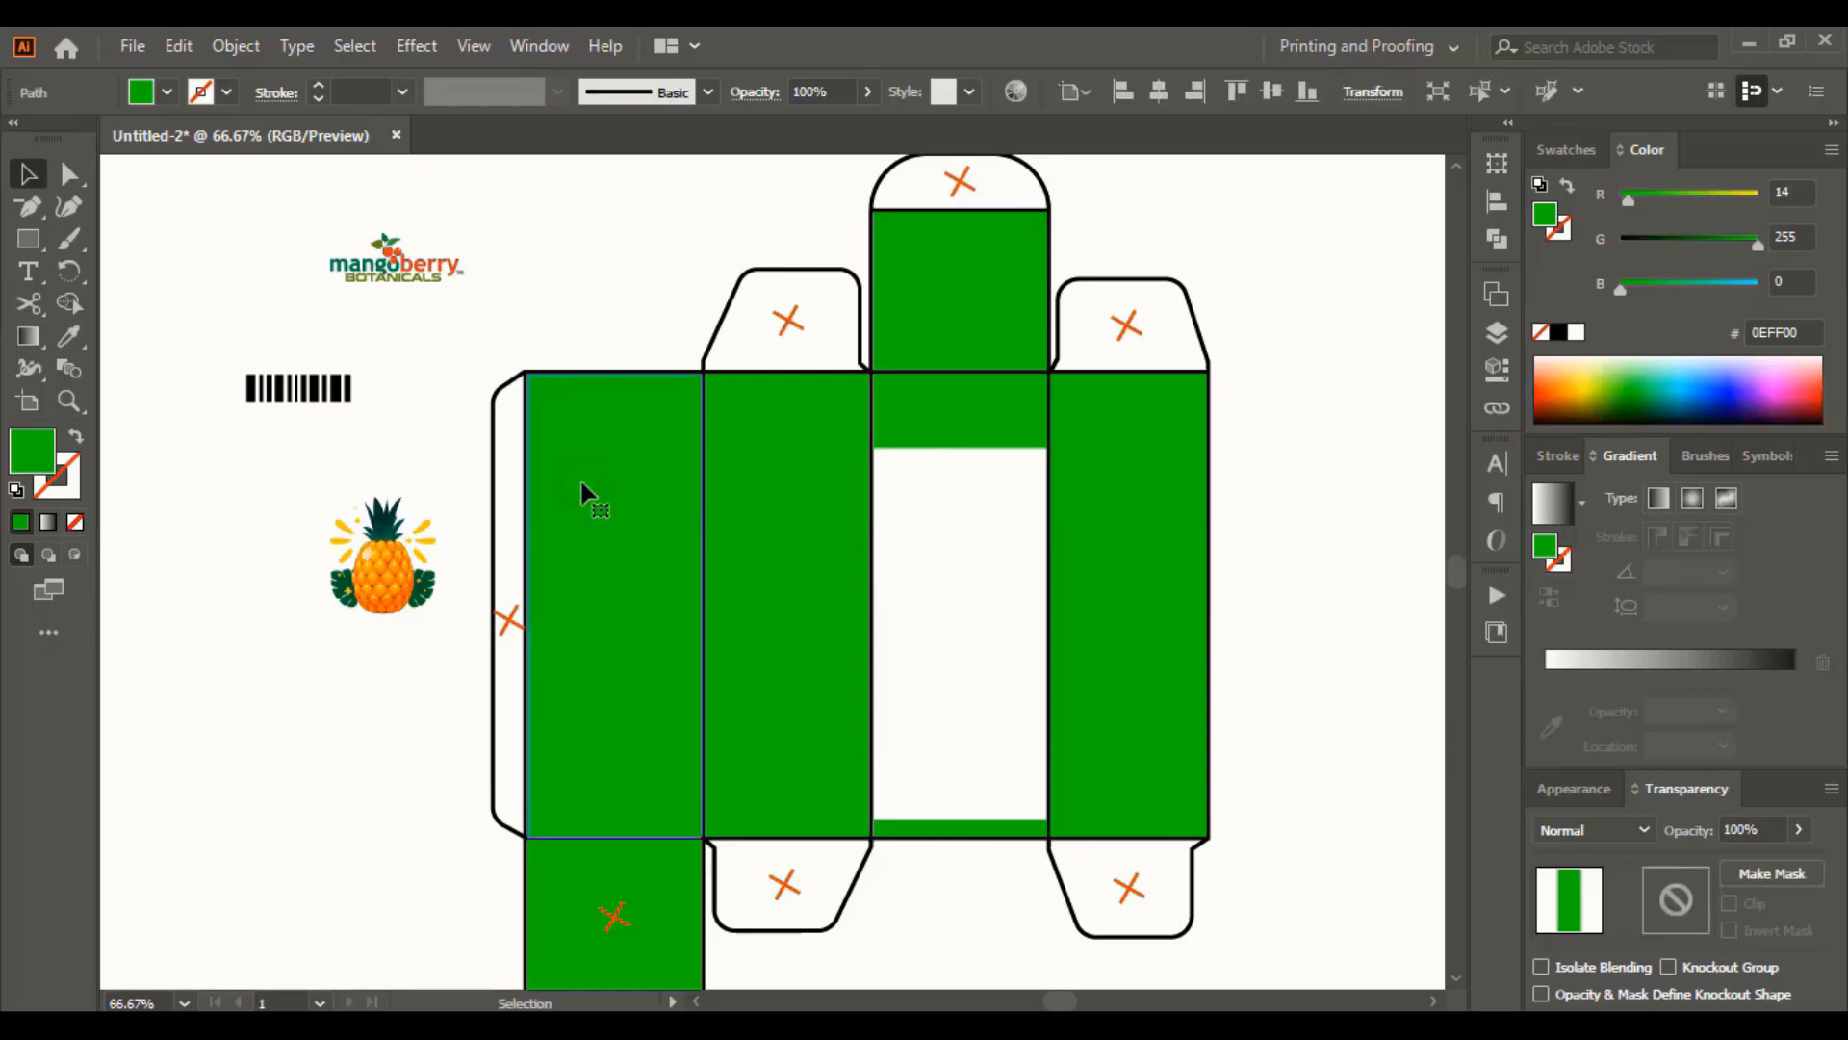
click(193, 53)
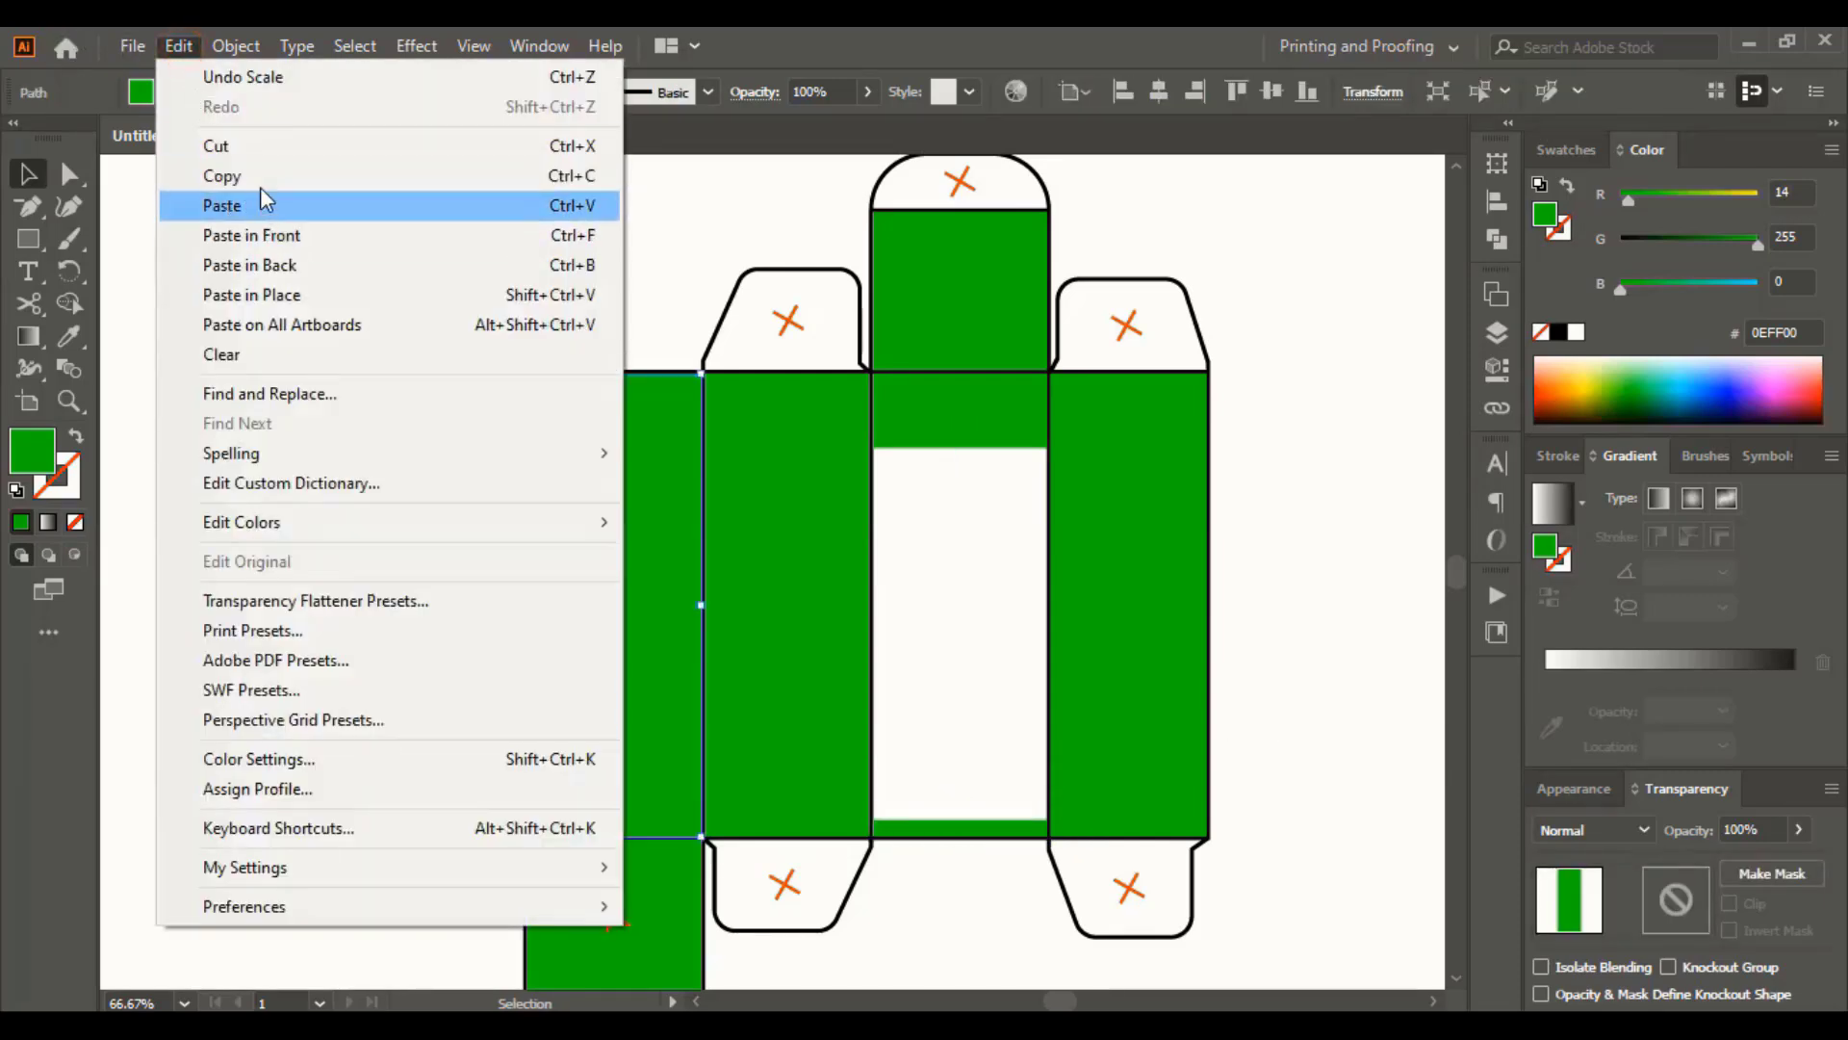
click(256, 176)
click(177, 47)
click(270, 295)
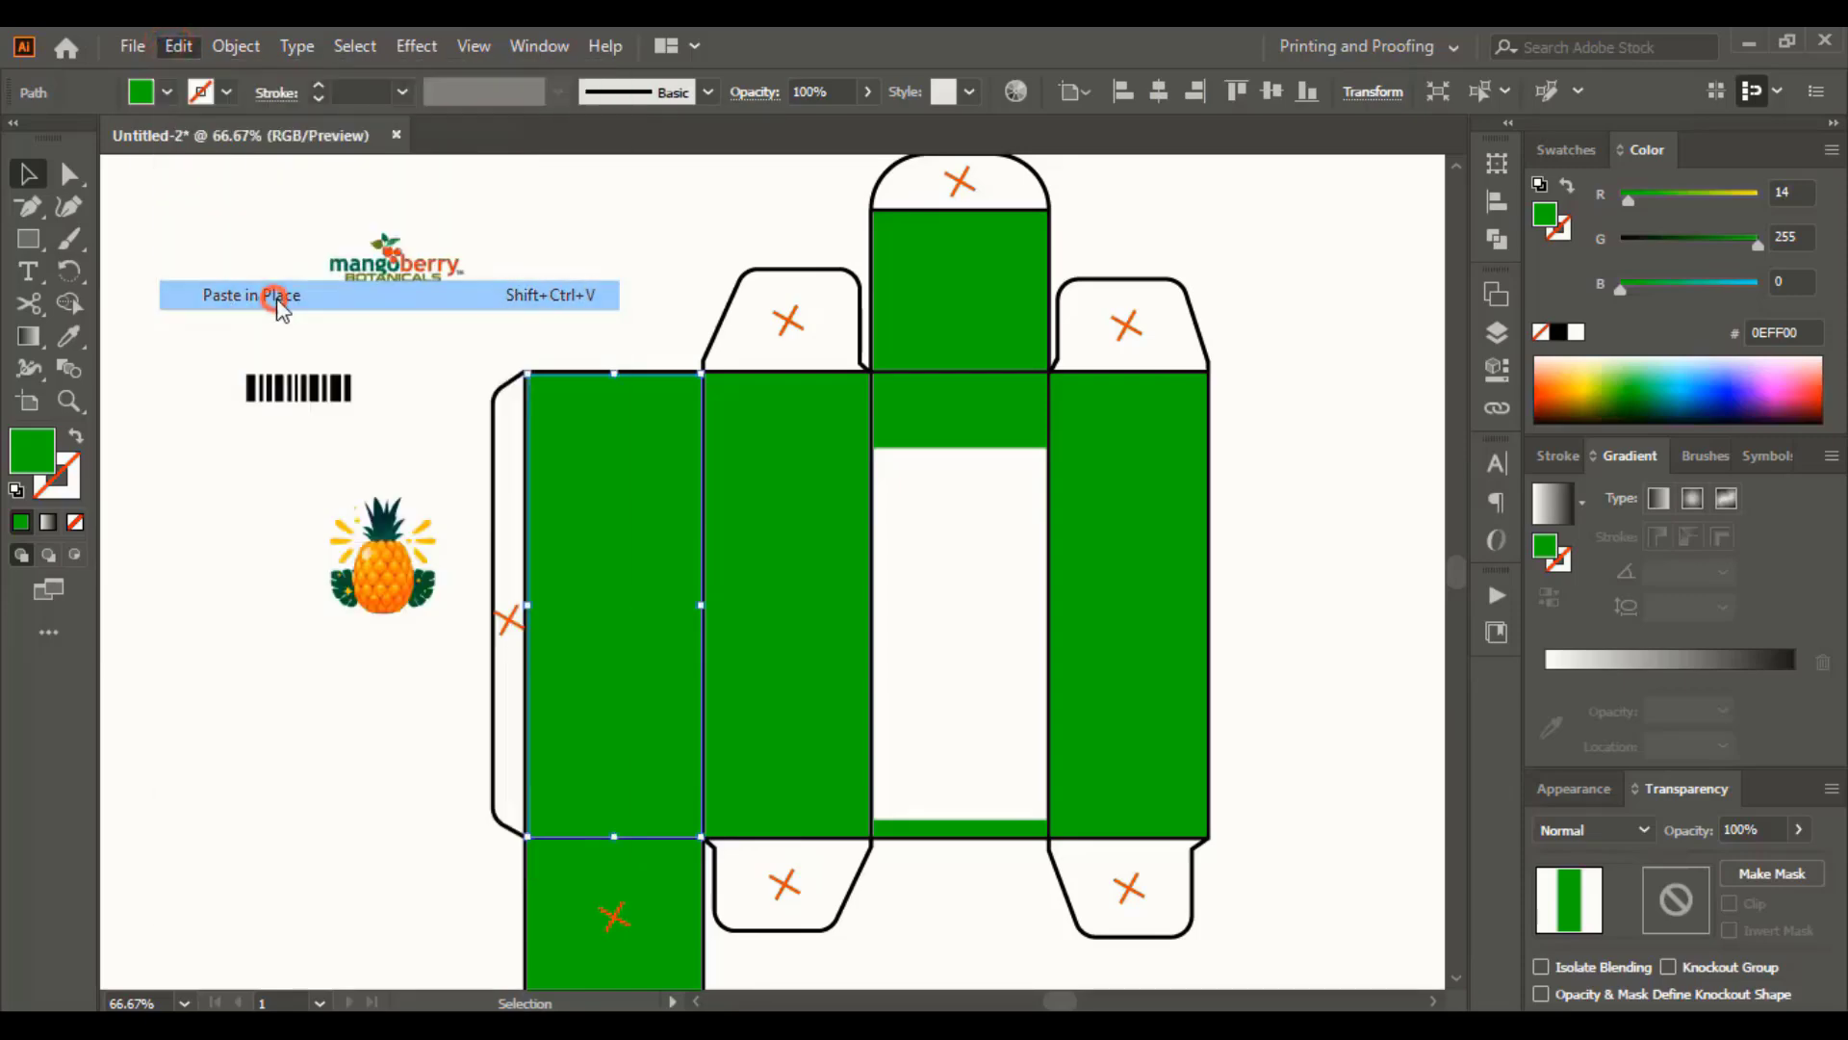
drag(641, 578, 892, 819)
click(611, 637)
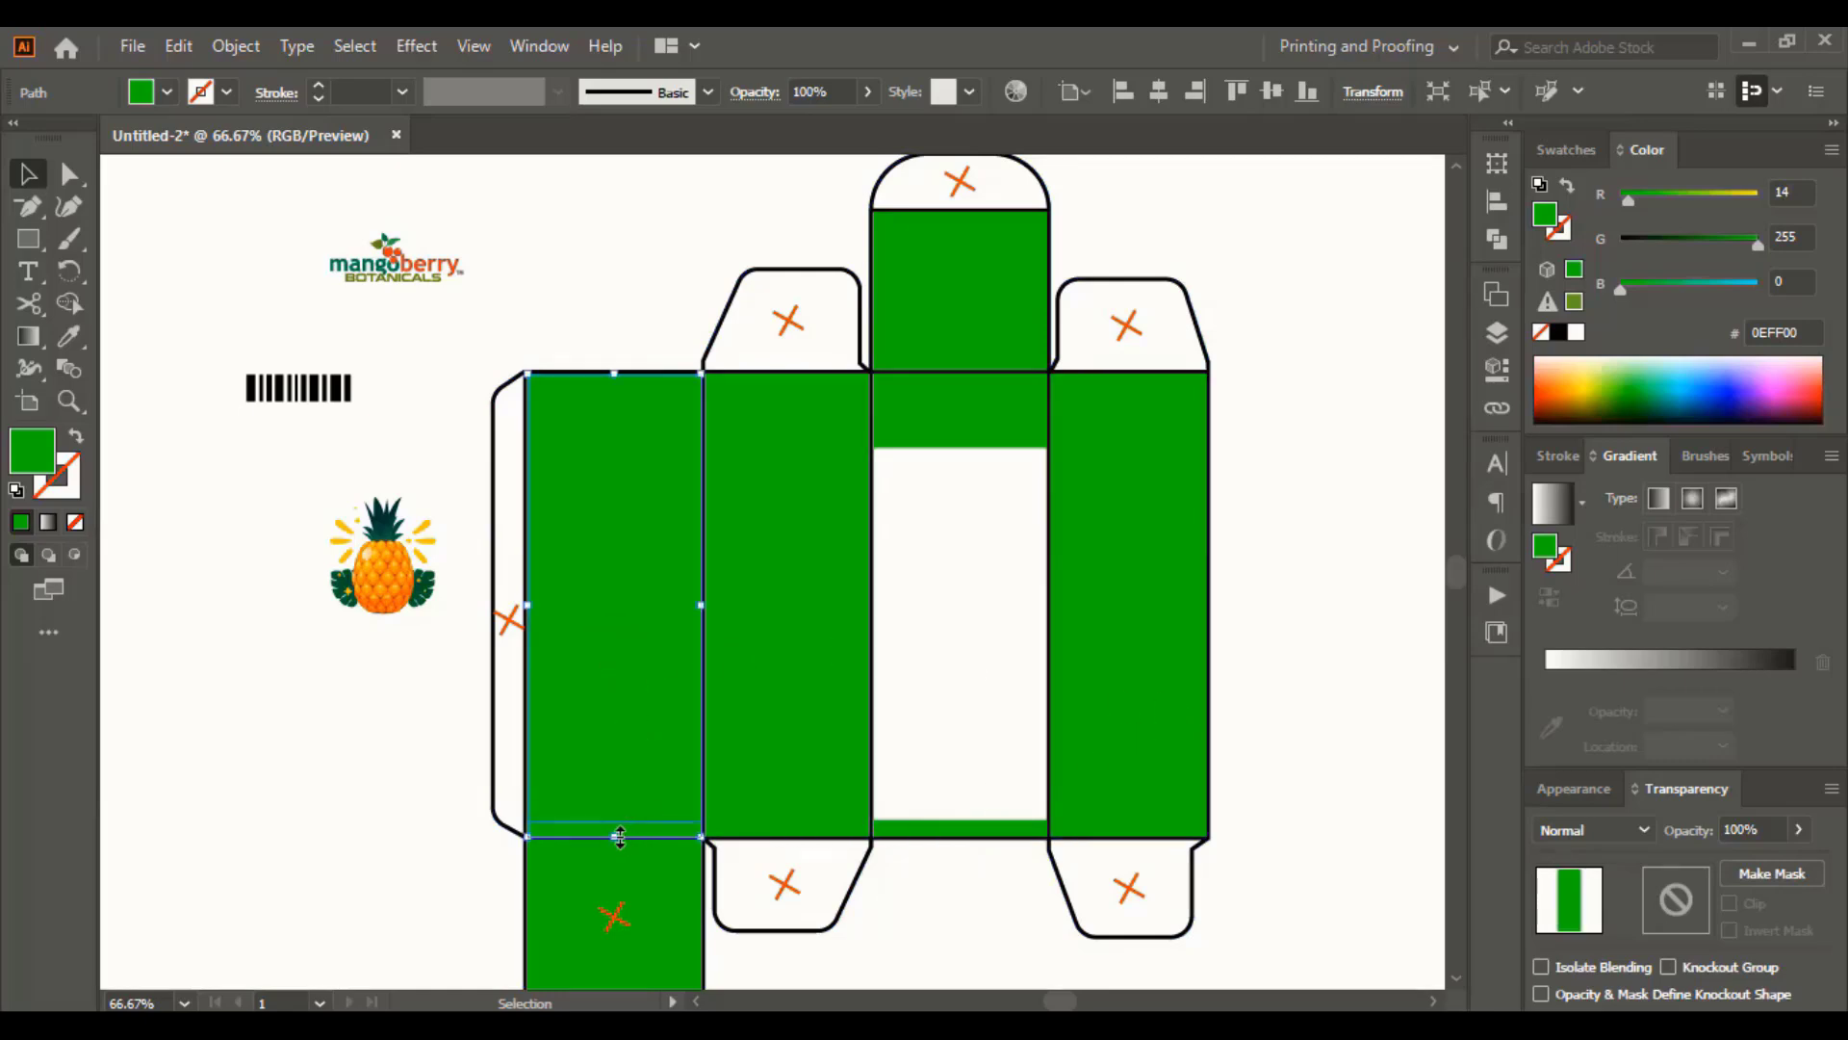
drag(618, 835, 632, 447)
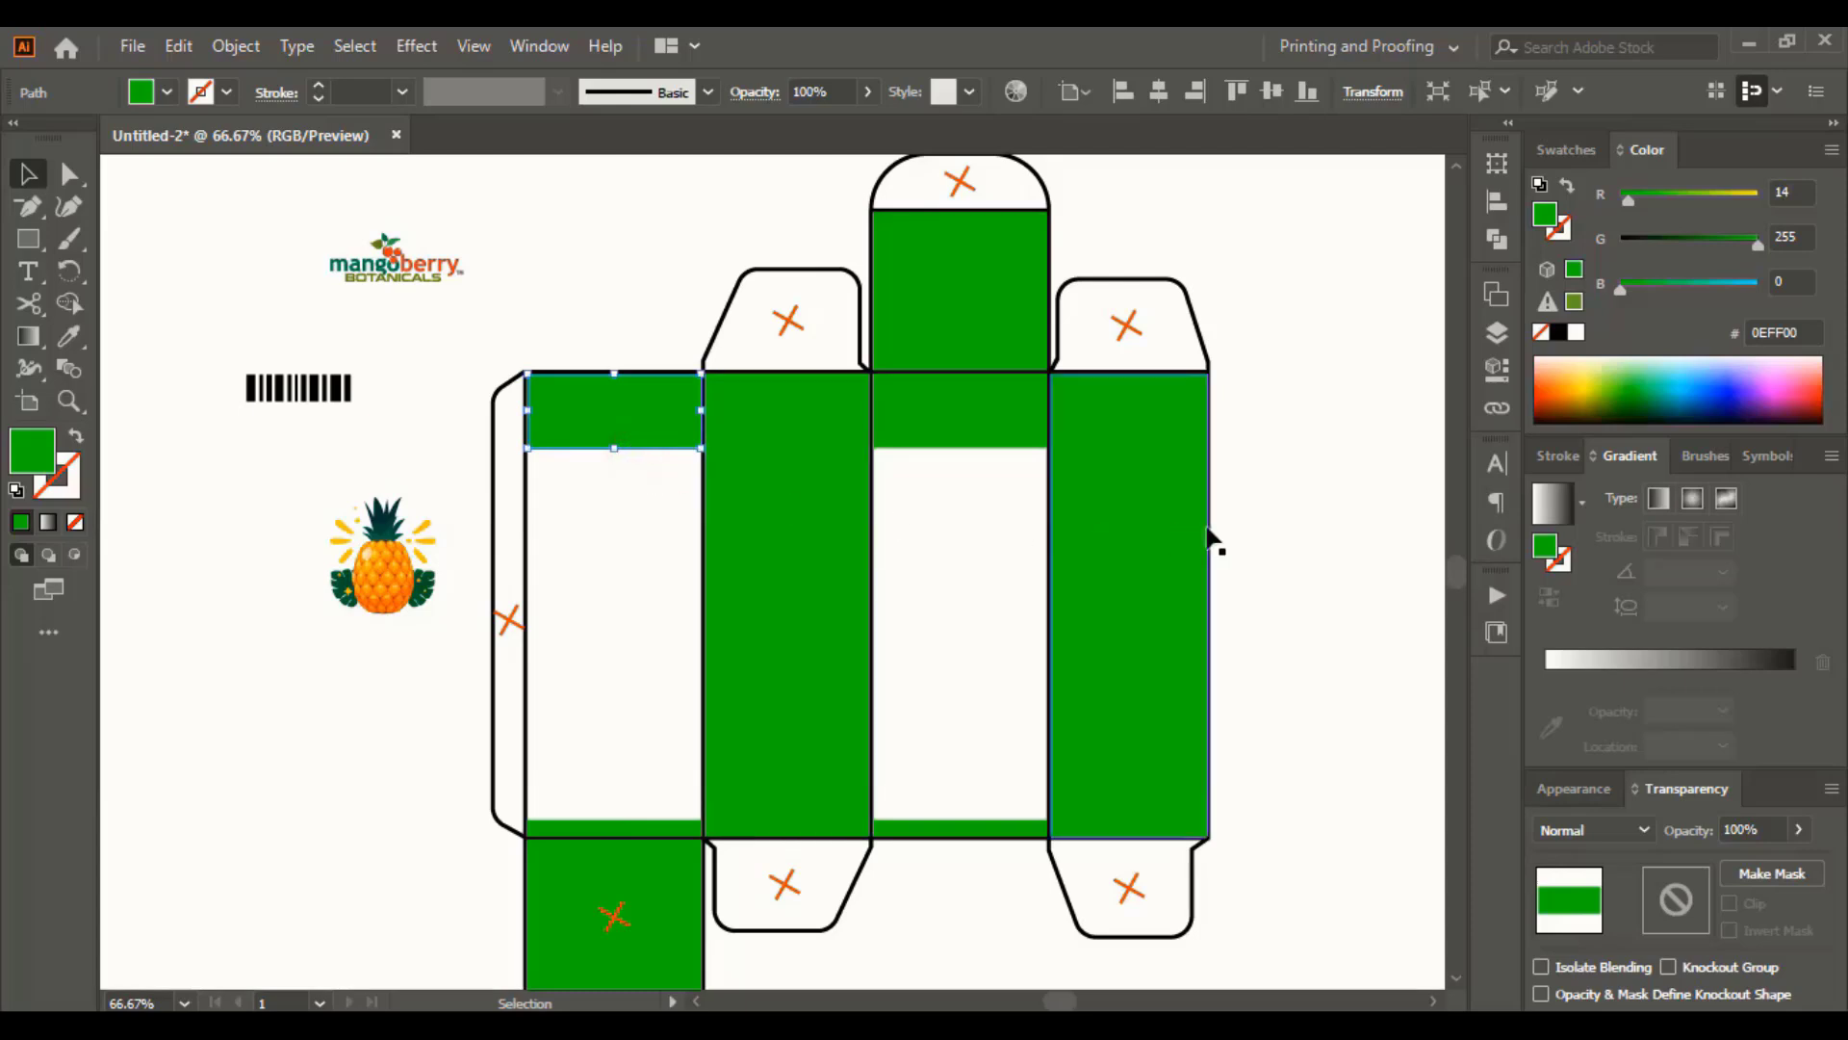
click(1328, 504)
scroll(755, 589, down, 2)
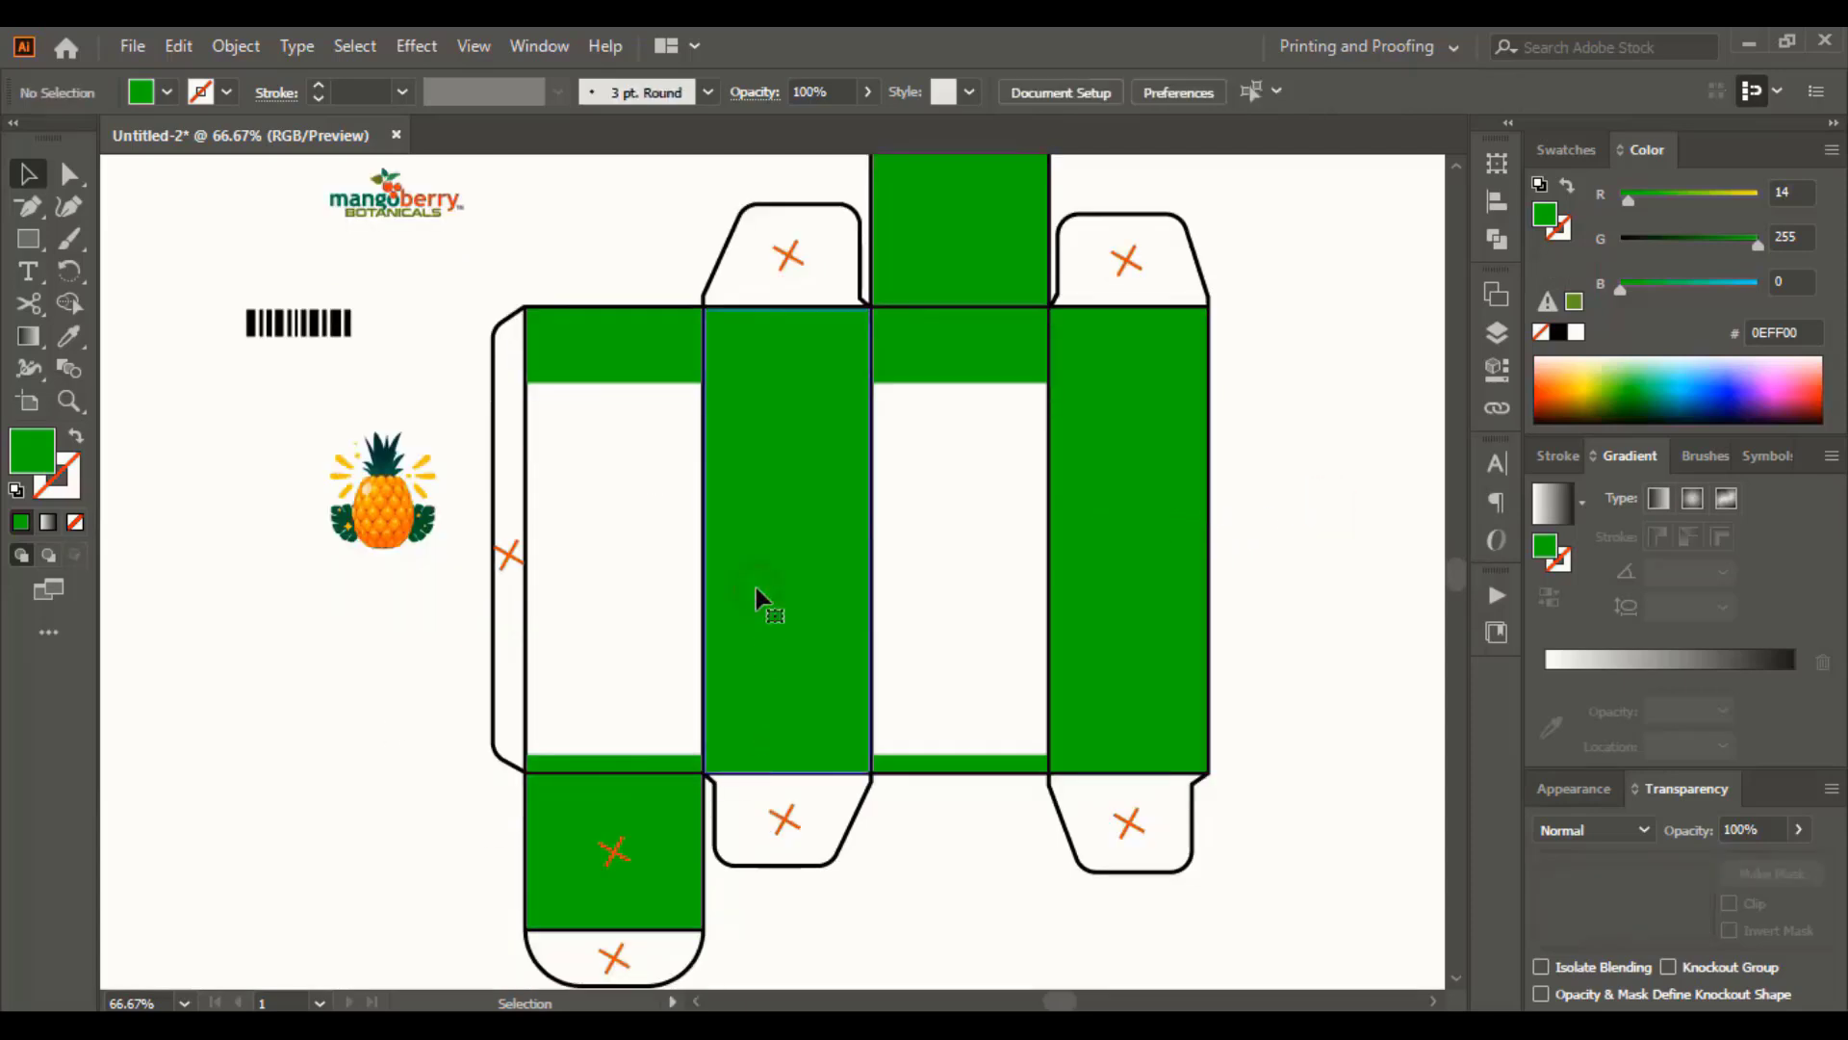
Give the second side panel an olive green gradient running from top to bottom
click(756, 598)
click(1679, 661)
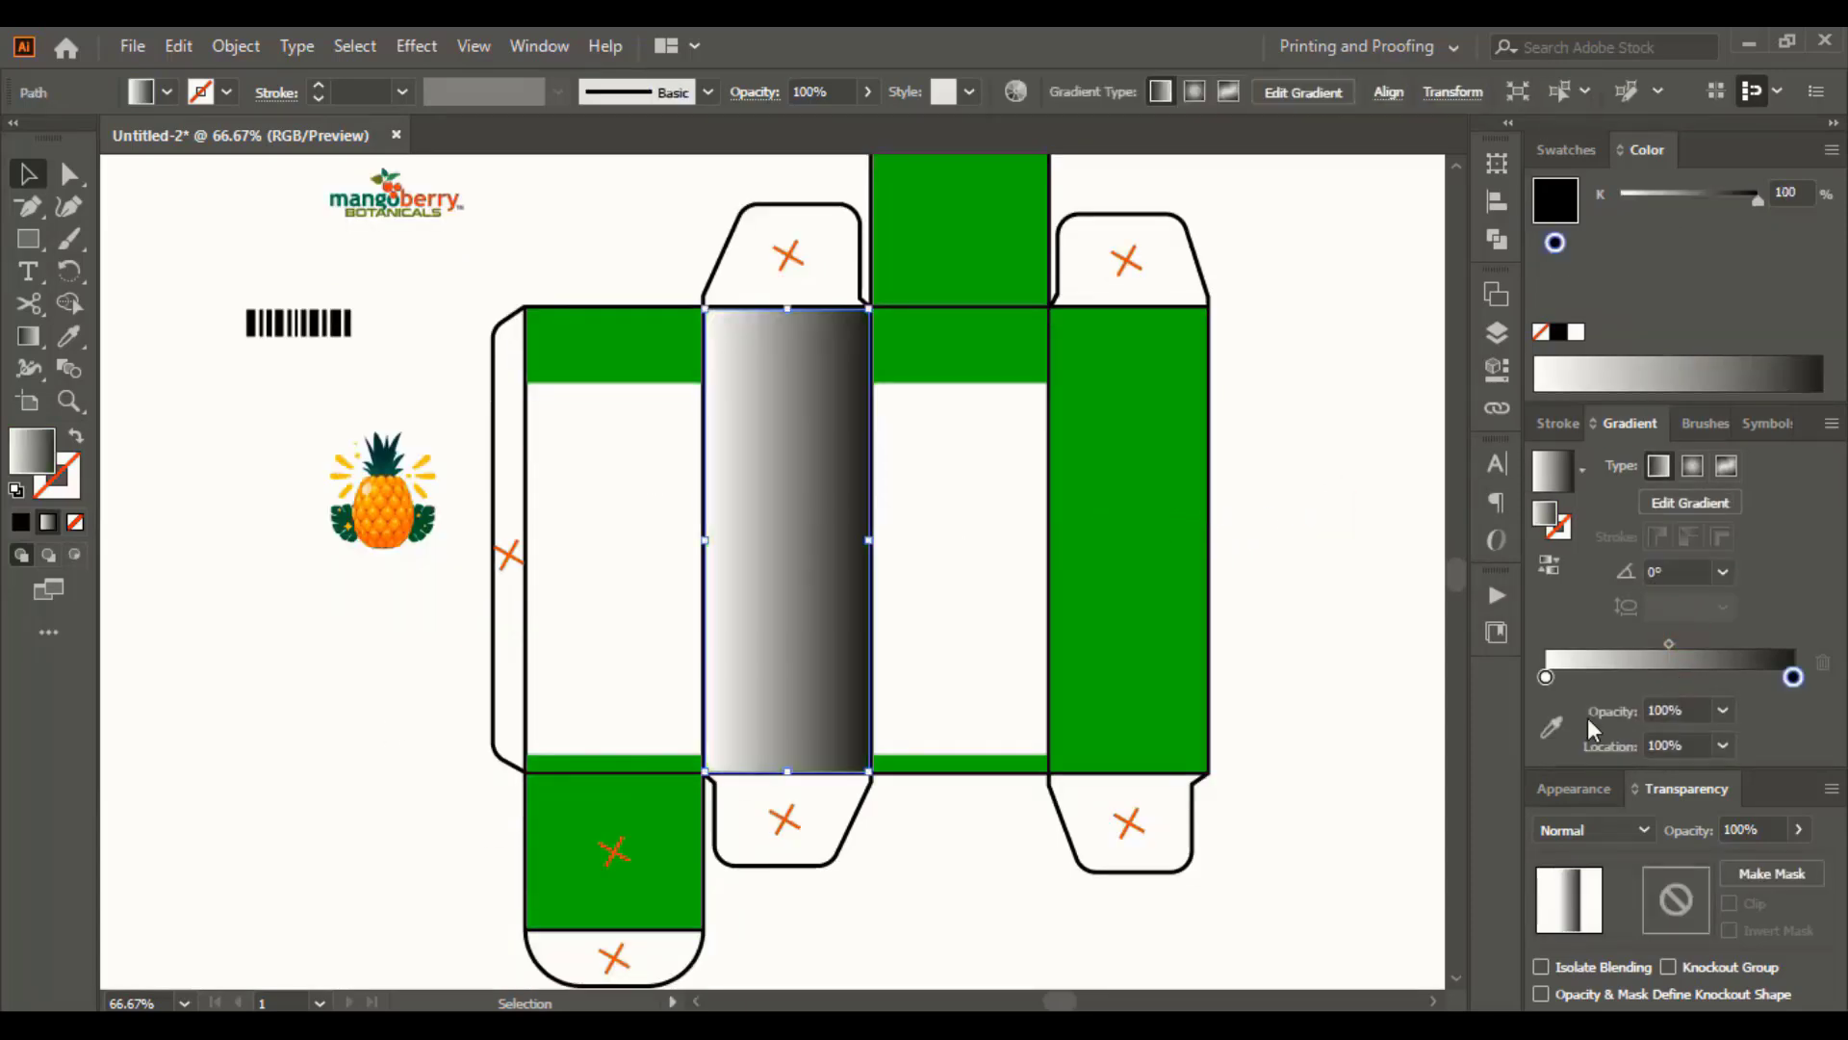
double_click(1546, 677)
click(1771, 761)
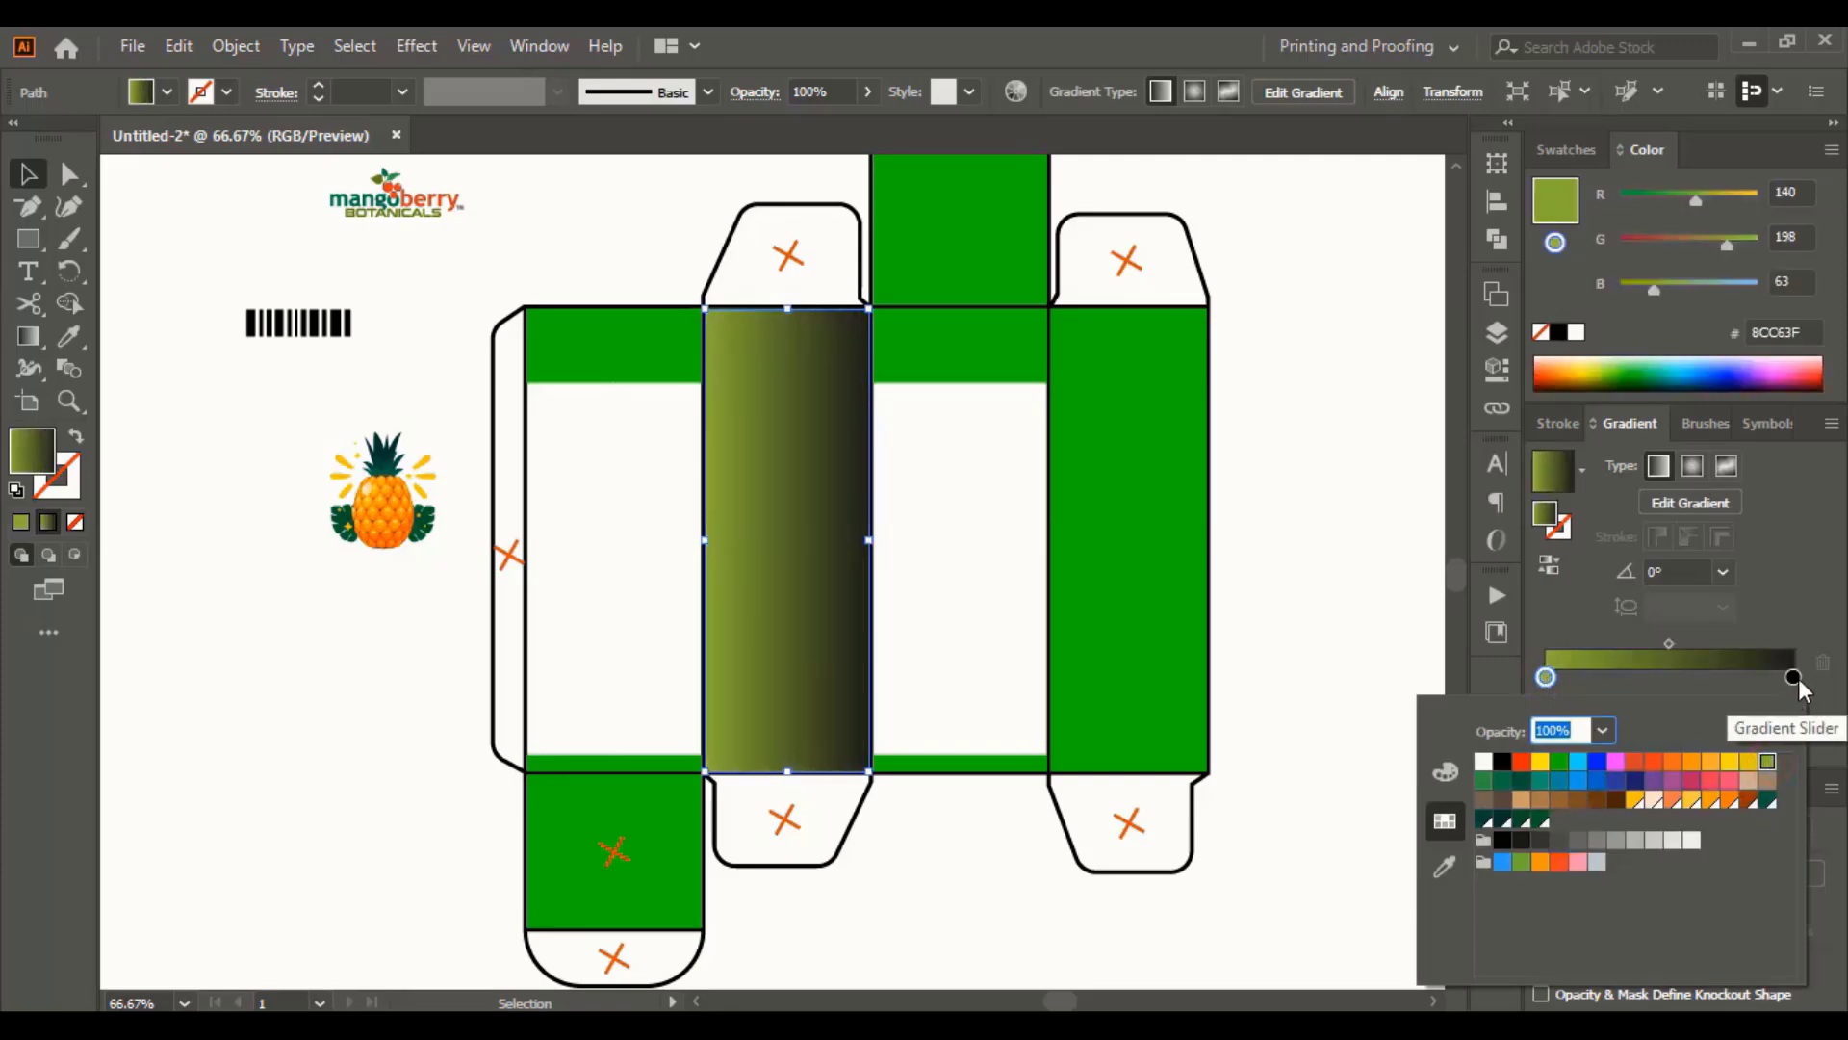
click(1792, 677)
double_click(1792, 676)
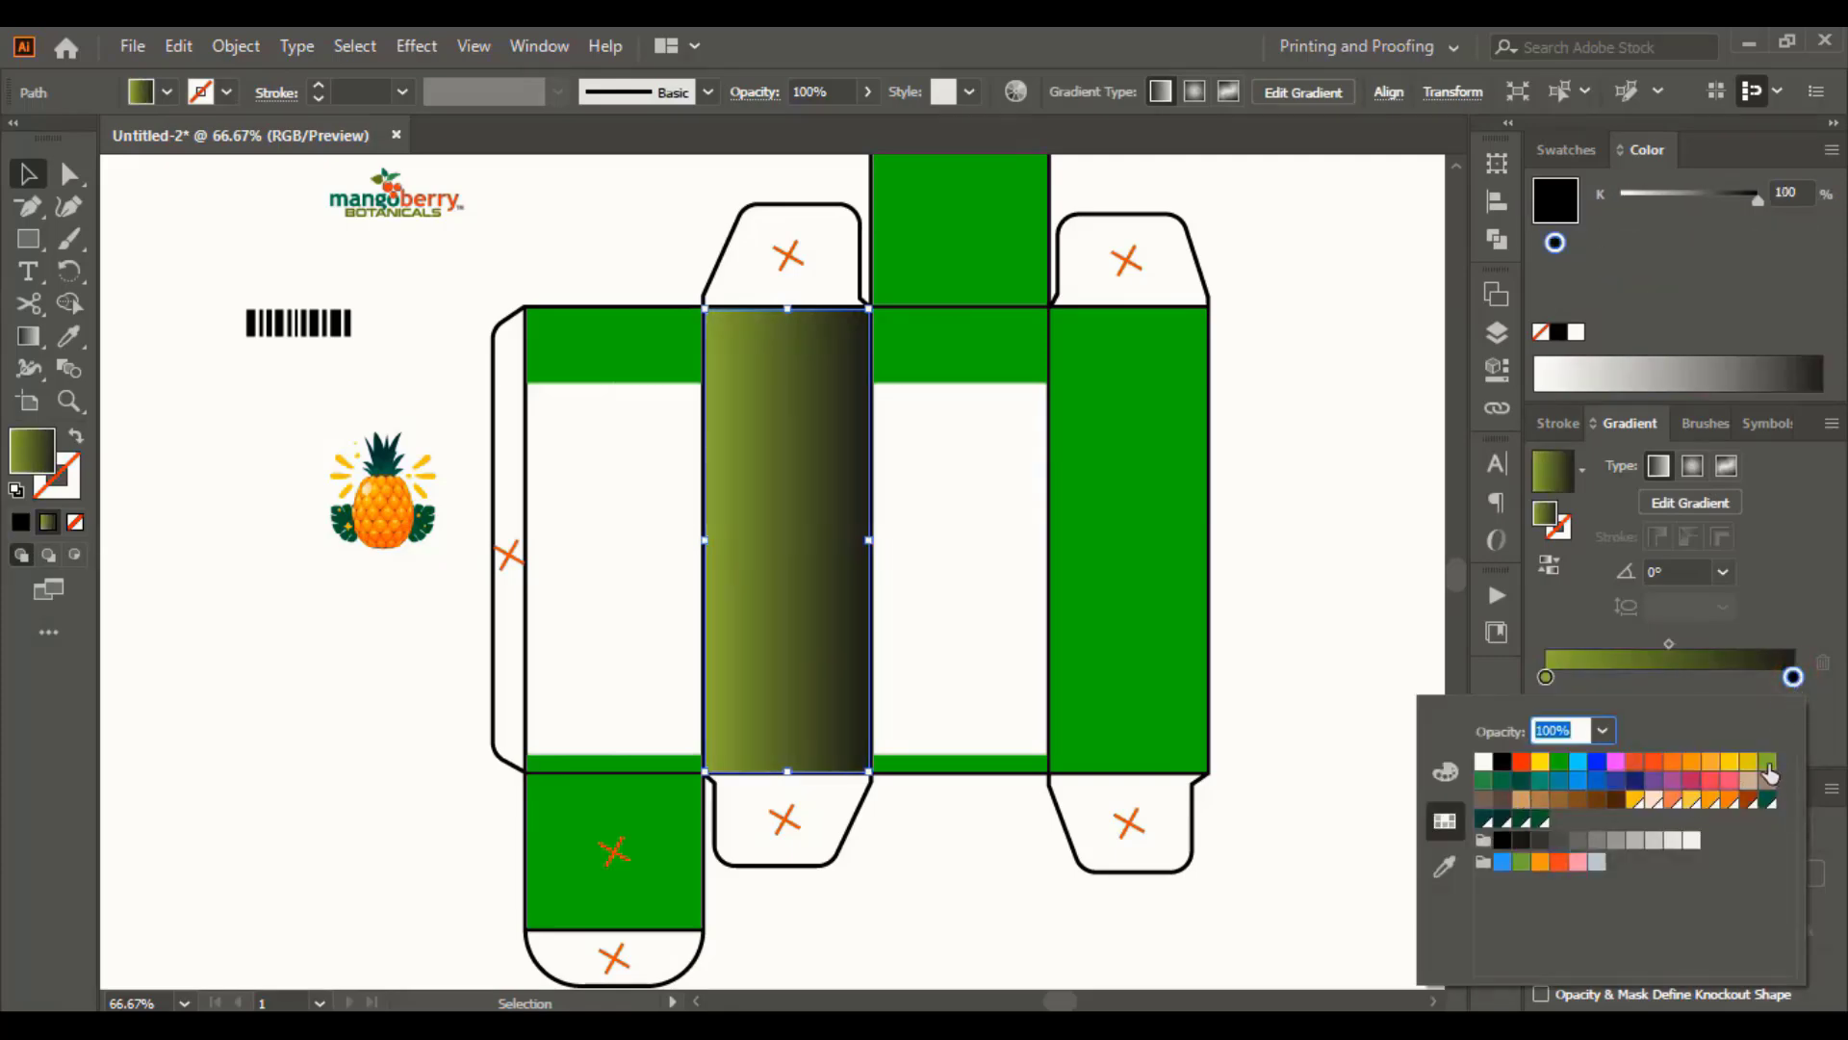
click(1769, 765)
click(1793, 676)
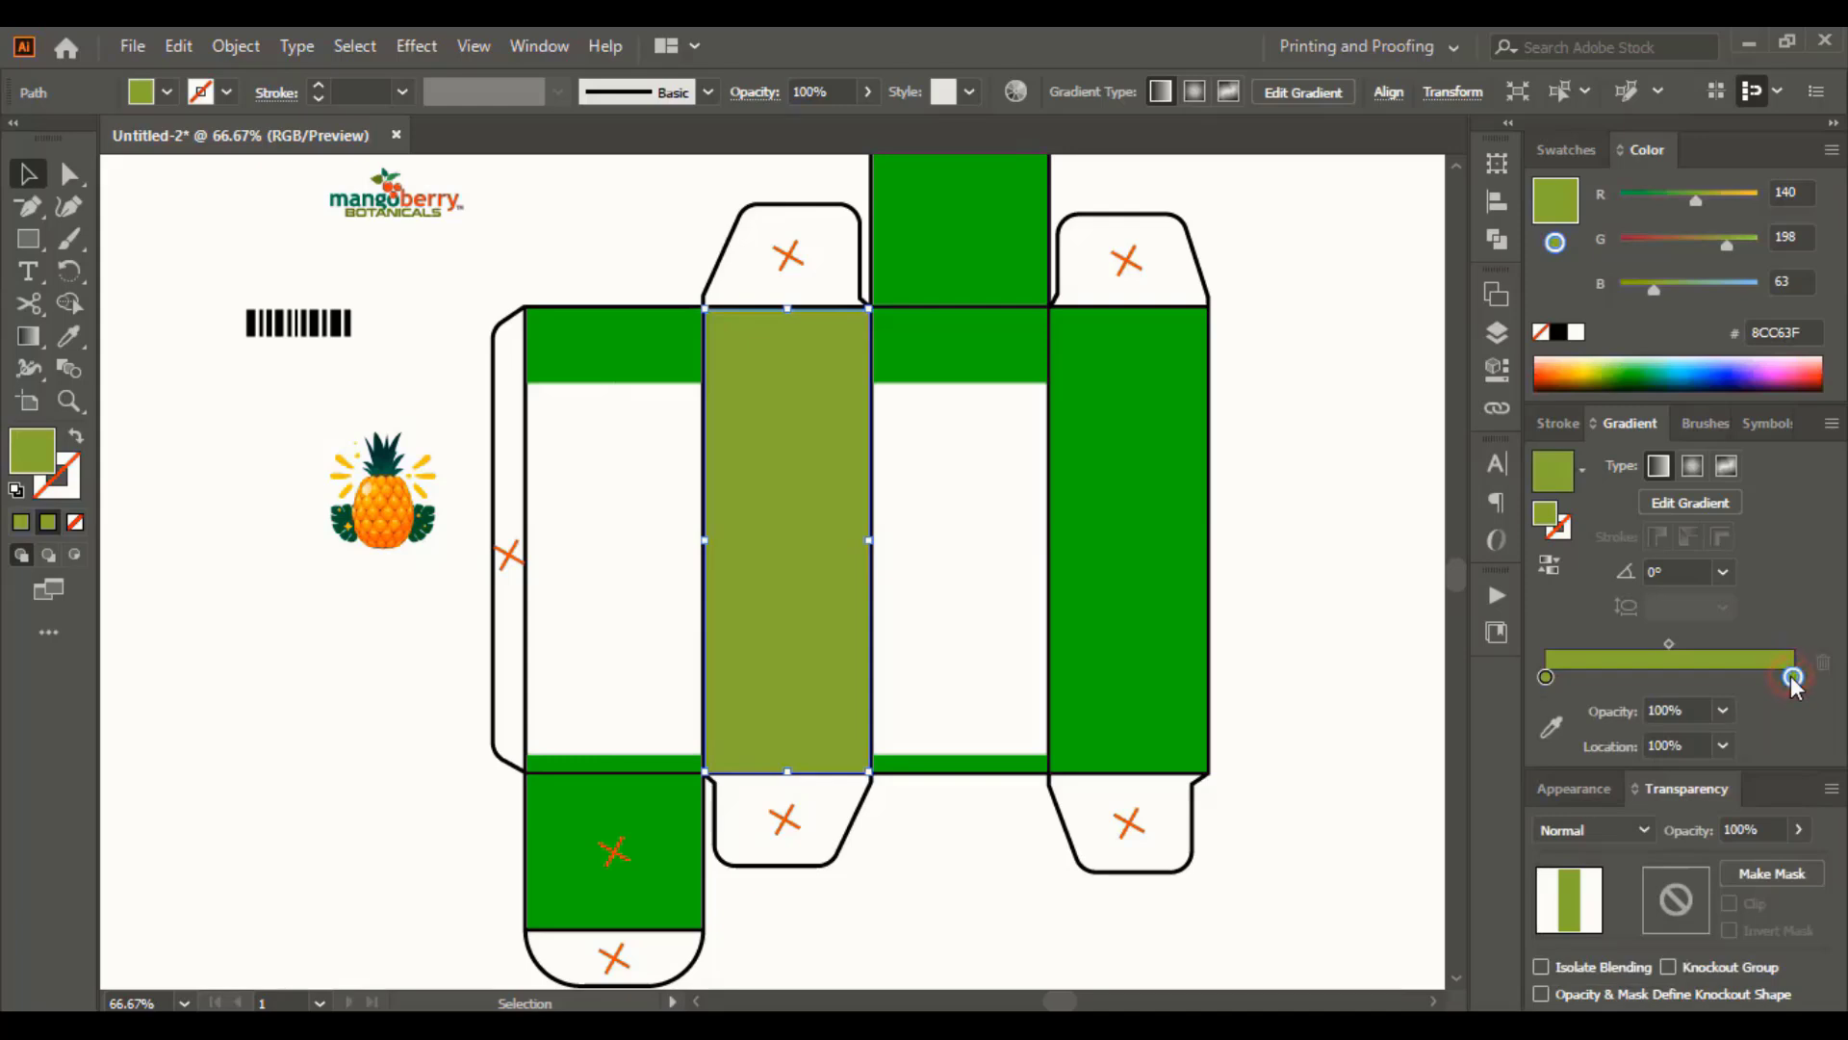
drag(1734, 244, 1683, 199)
click(28, 336)
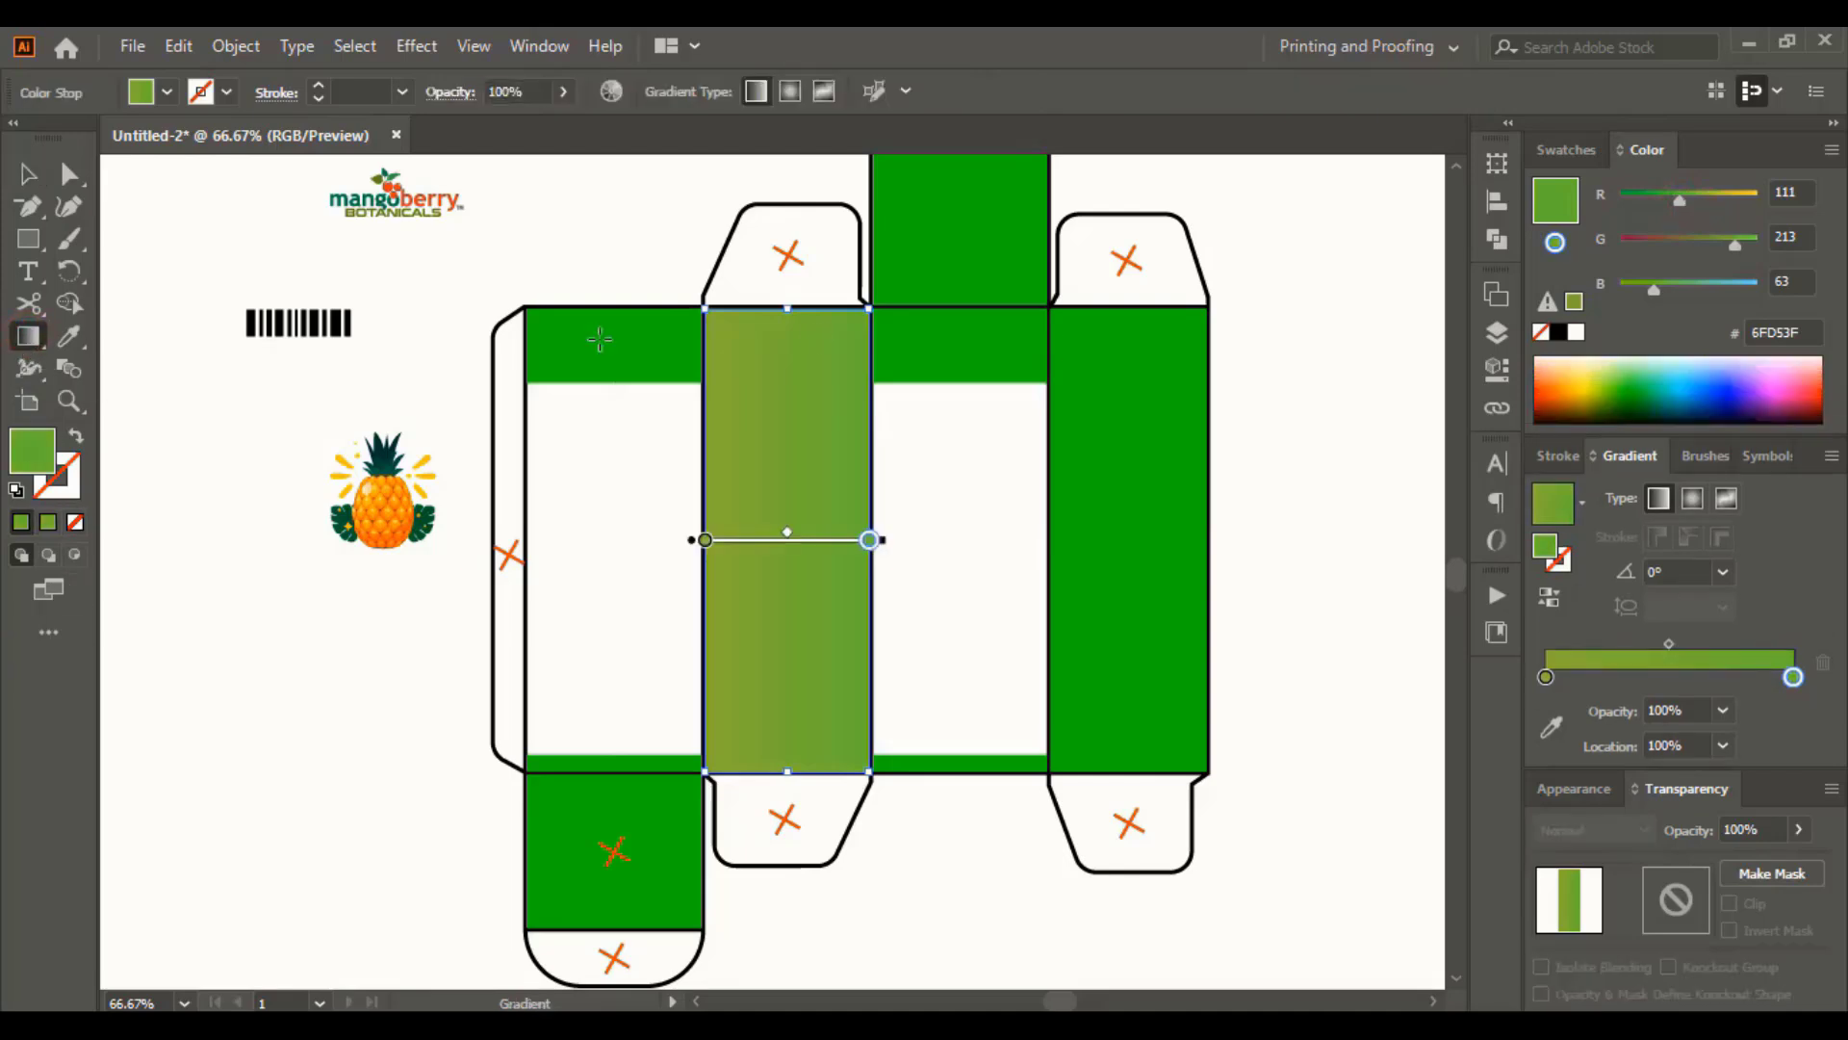
drag(784, 310, 786, 768)
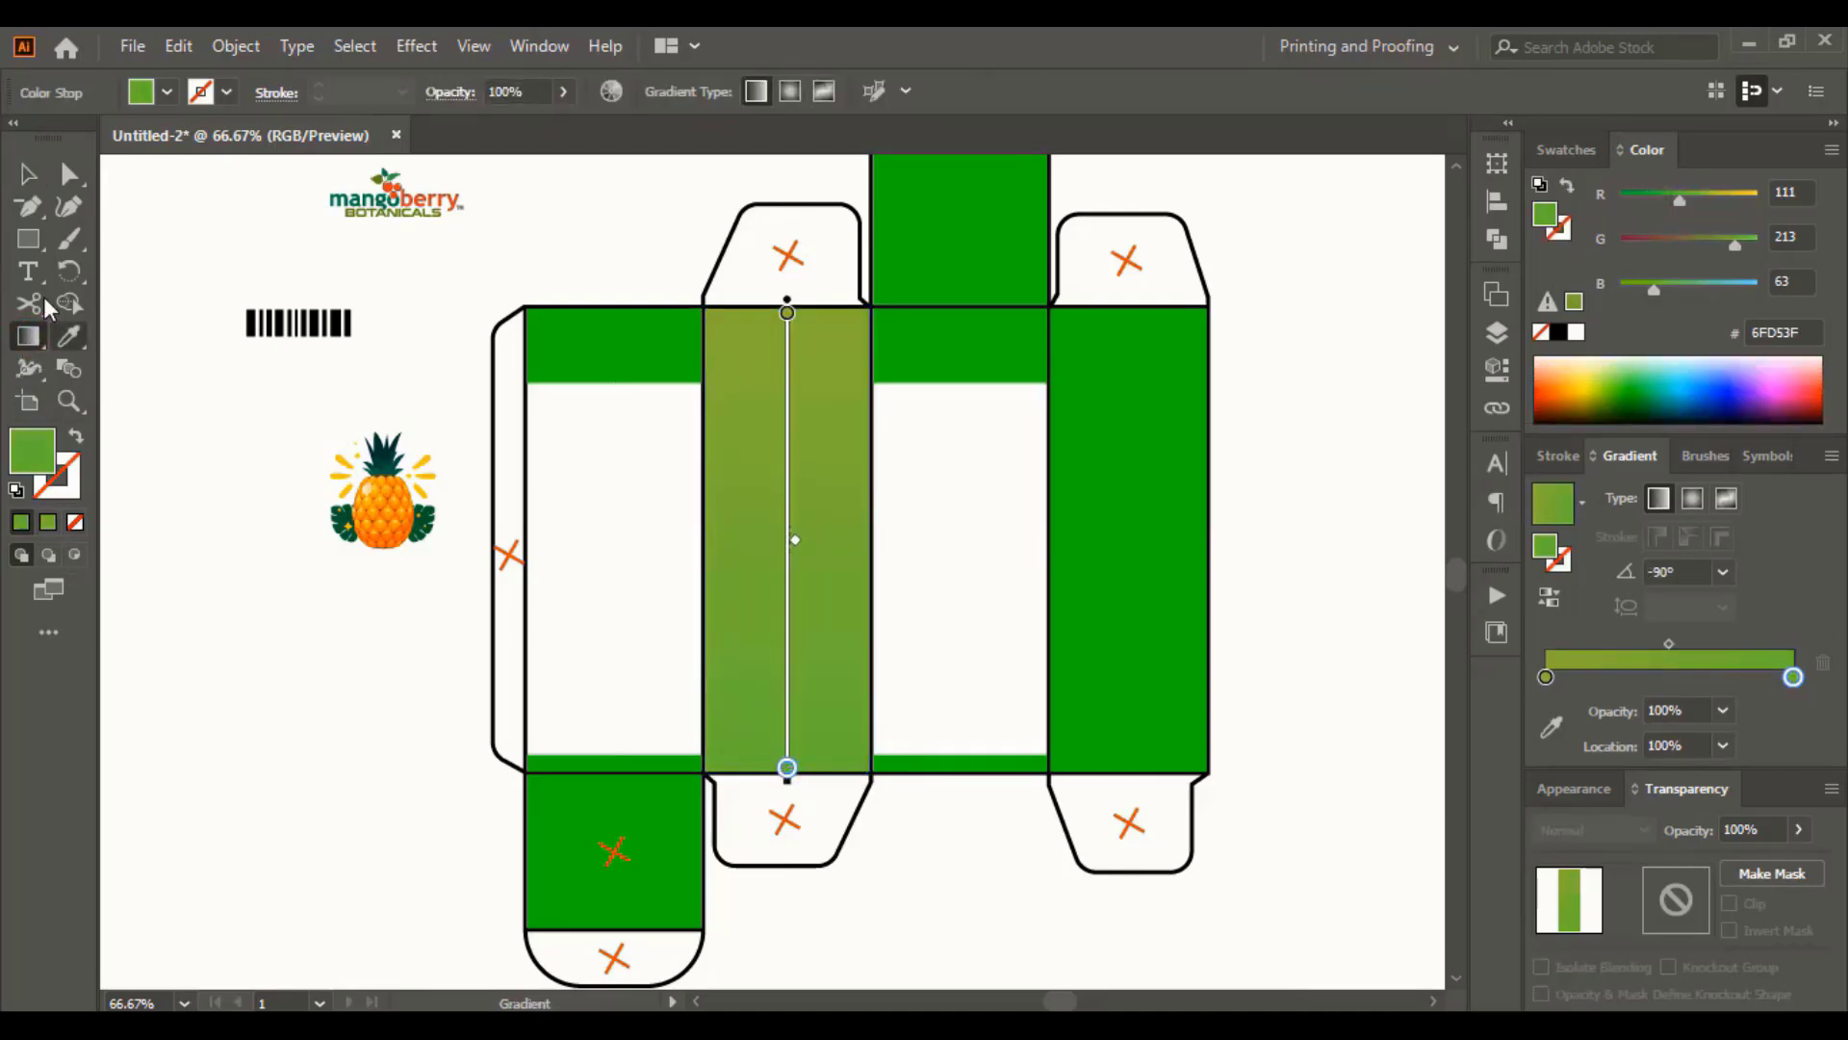
click(24, 178)
click(301, 689)
Sample the gradient onto the third column's top band and darken its left stop's red value
click(960, 356)
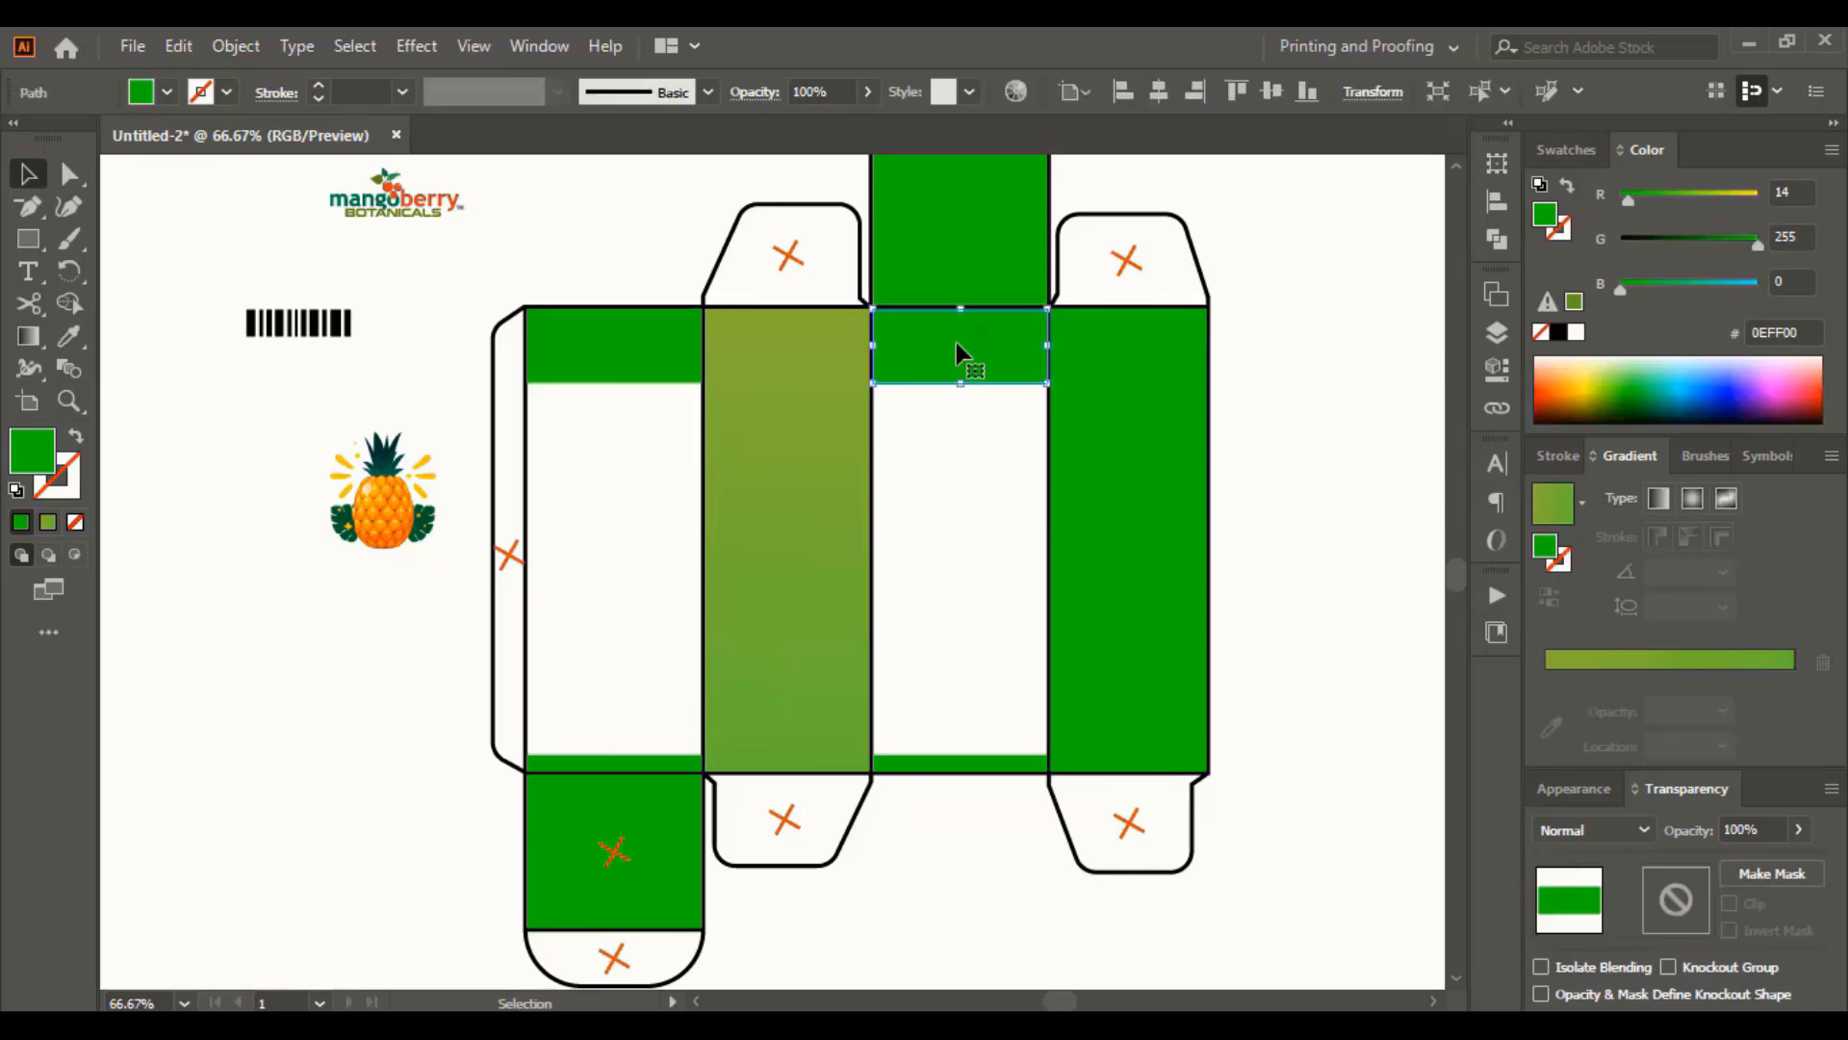
key(i)
click(759, 484)
click(1546, 676)
click(1671, 195)
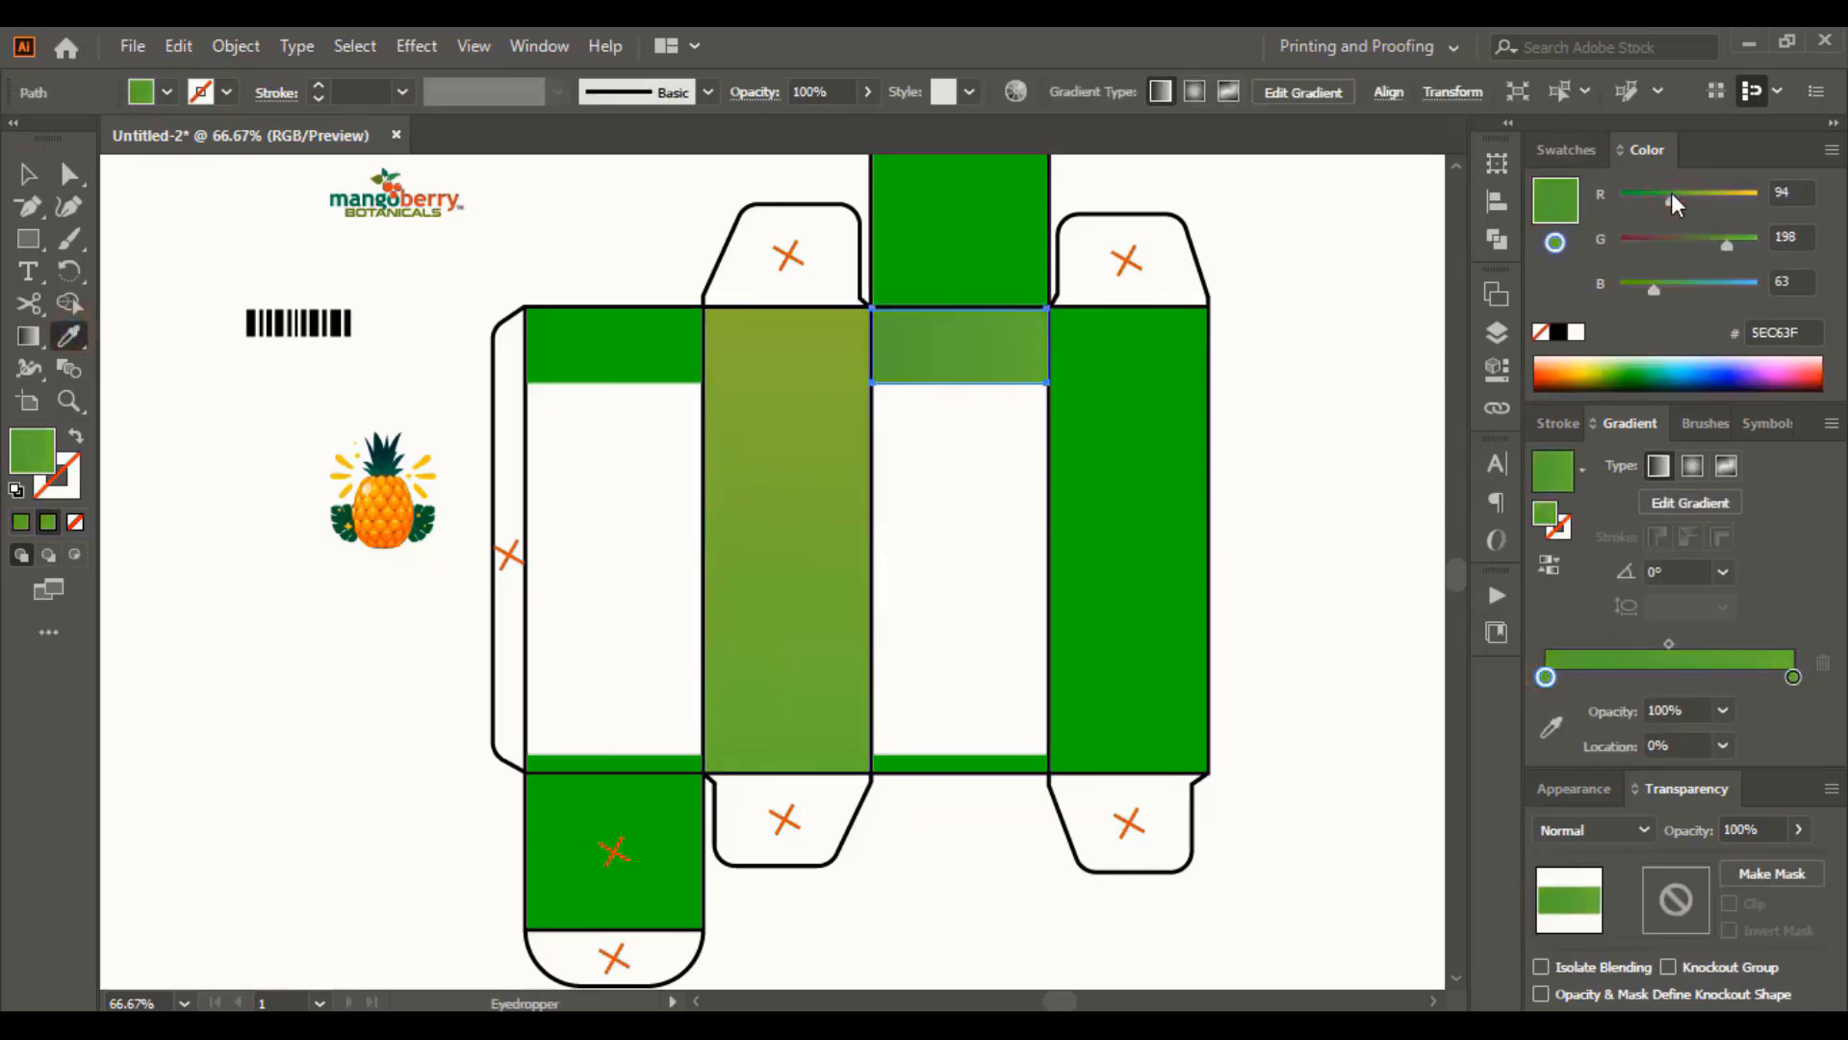
click(1651, 196)
click(24, 178)
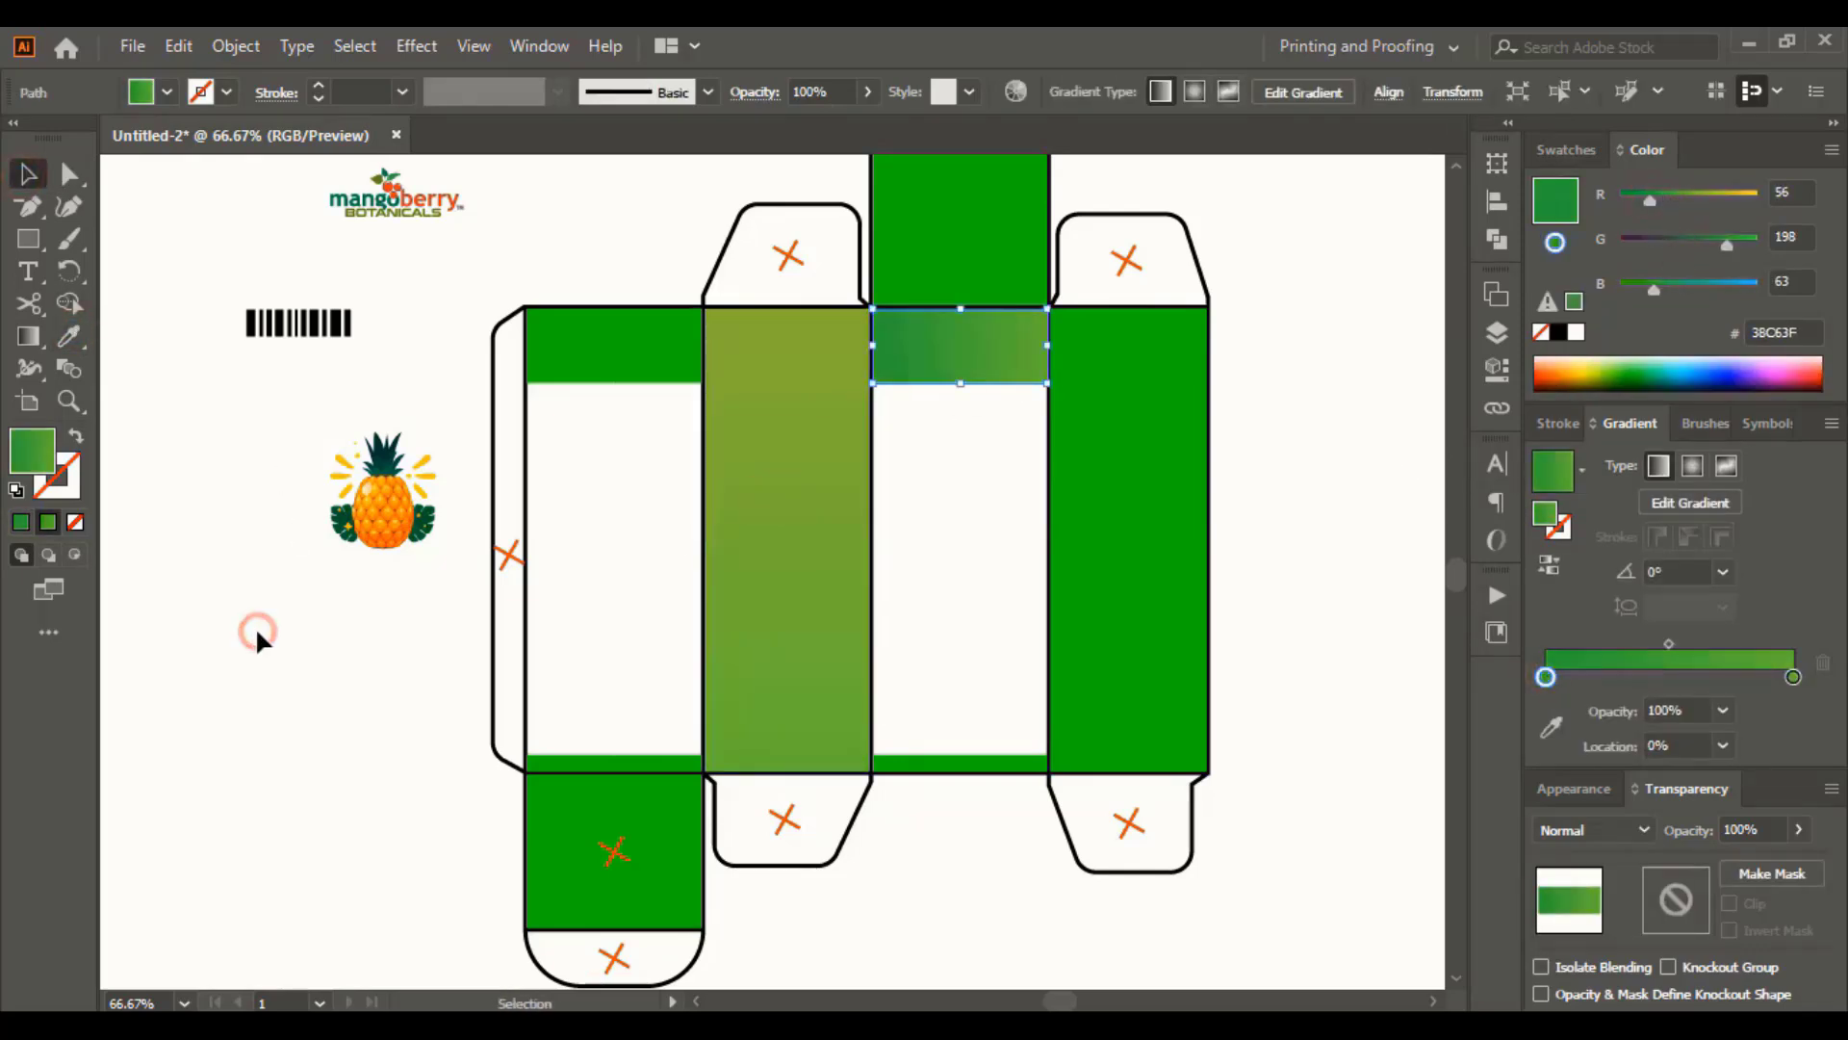
click(255, 628)
Copy the gradient onto the left panel's top band and the right column
click(615, 345)
key(i)
click(961, 346)
key(v)
click(351, 343)
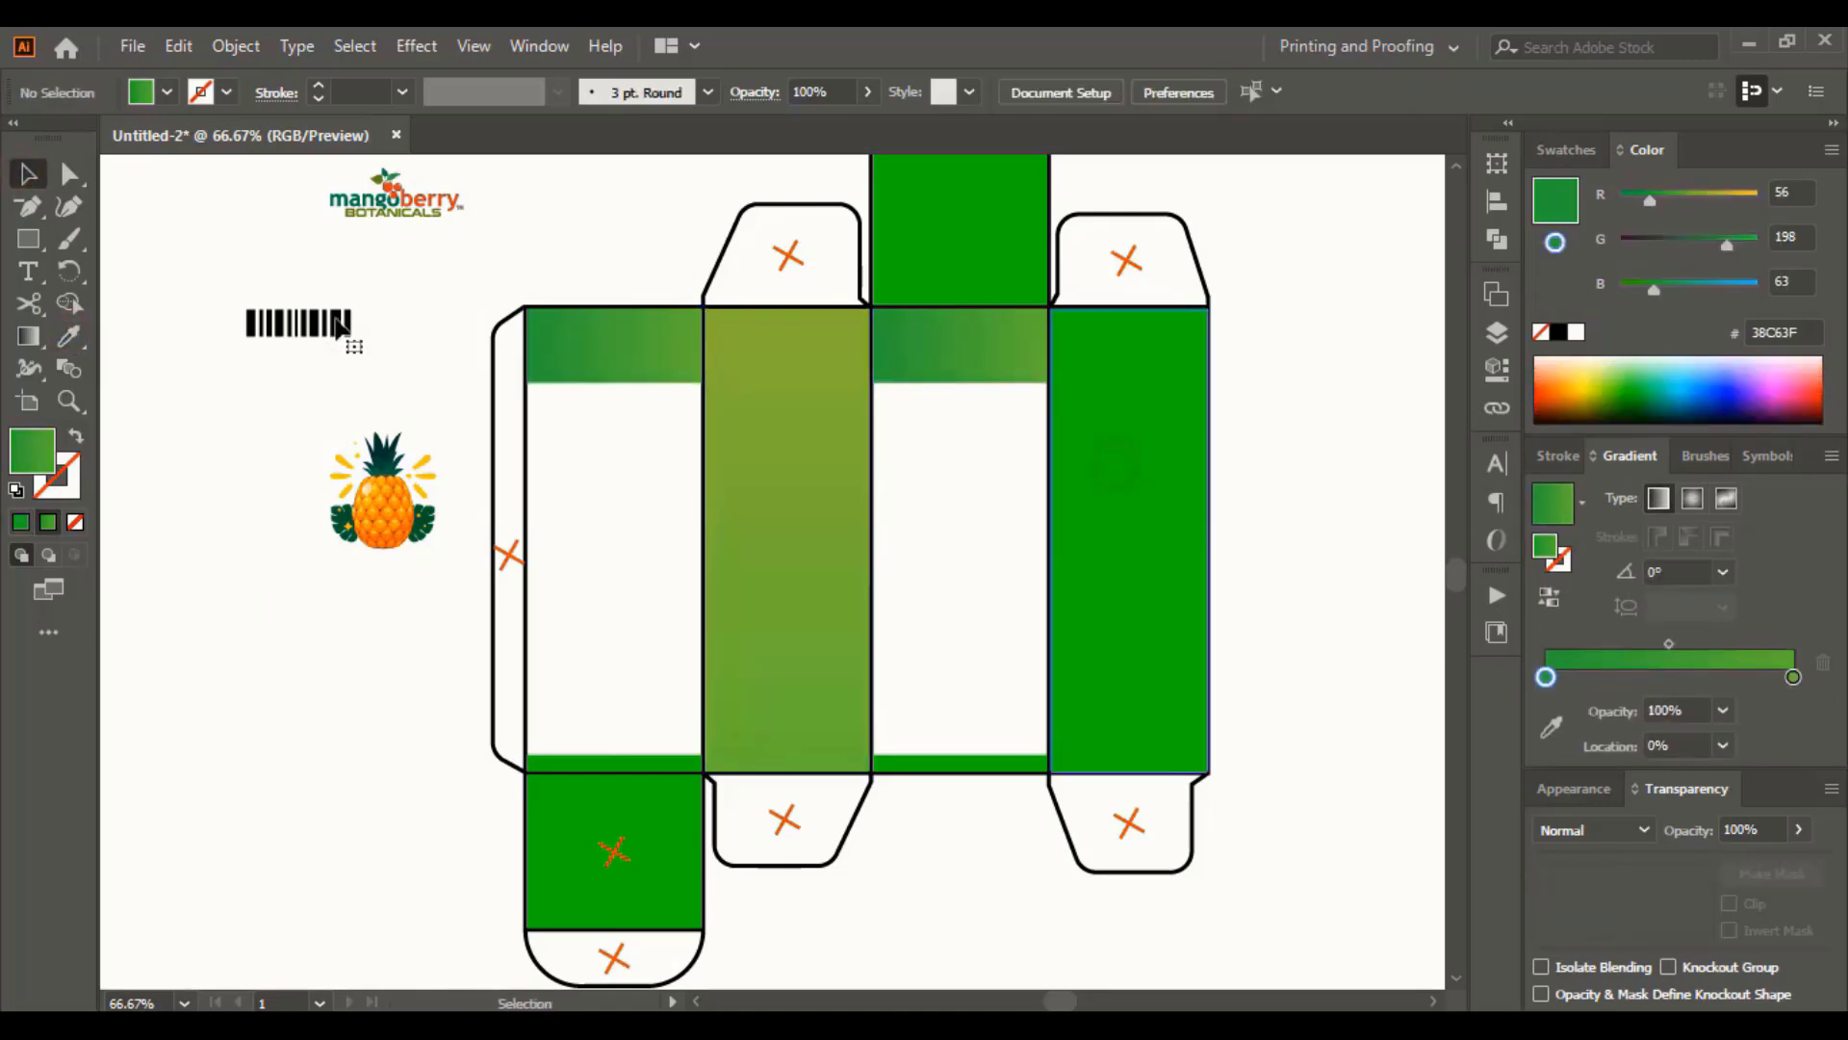
click(817, 491)
key(i)
scroll(817, 491, up, 2)
Apply the gradient to the top square and make it run vertically
key(v)
click(915, 441)
key(i)
click(914, 440)
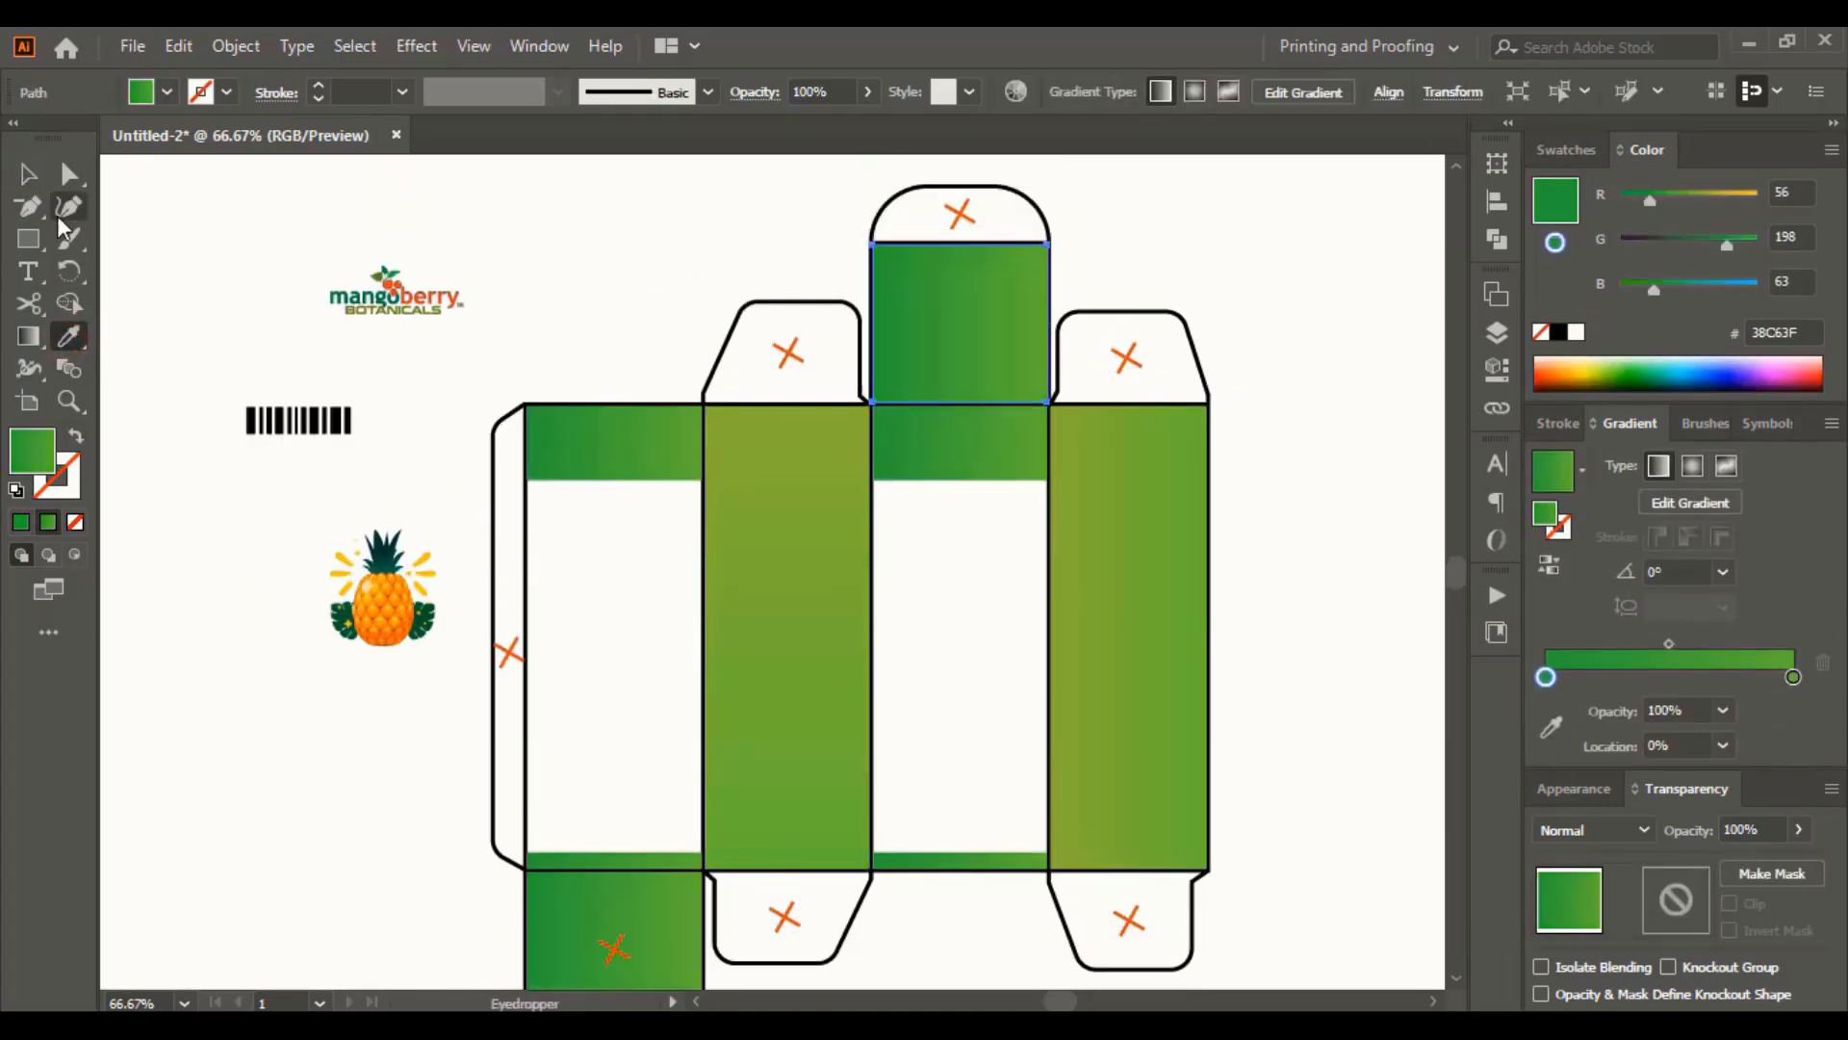
key(g)
drag(961, 245, 960, 403)
key(v)
click(465, 430)
scroll(574, 818, down, 2)
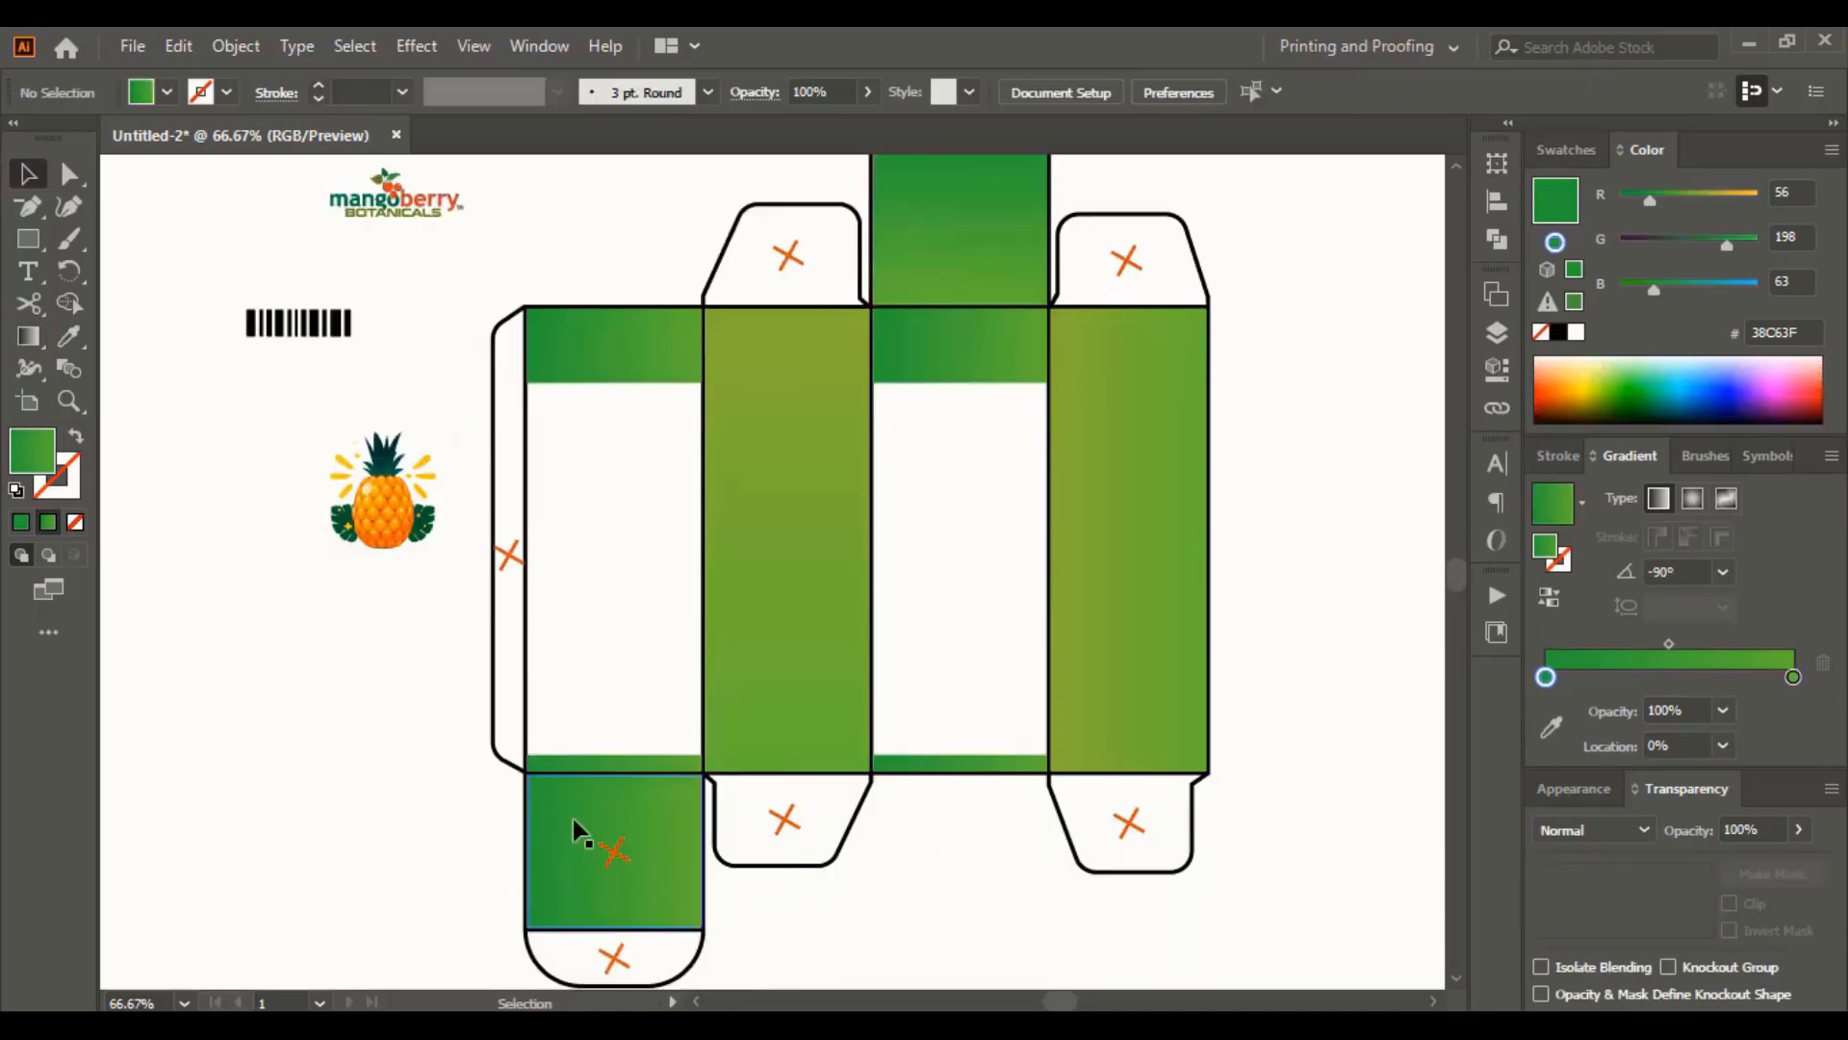
Give the bottom-left square a vertical 90° green gradient
click(574, 819)
key(g)
drag(614, 939, 614, 778)
key(v)
click(310, 712)
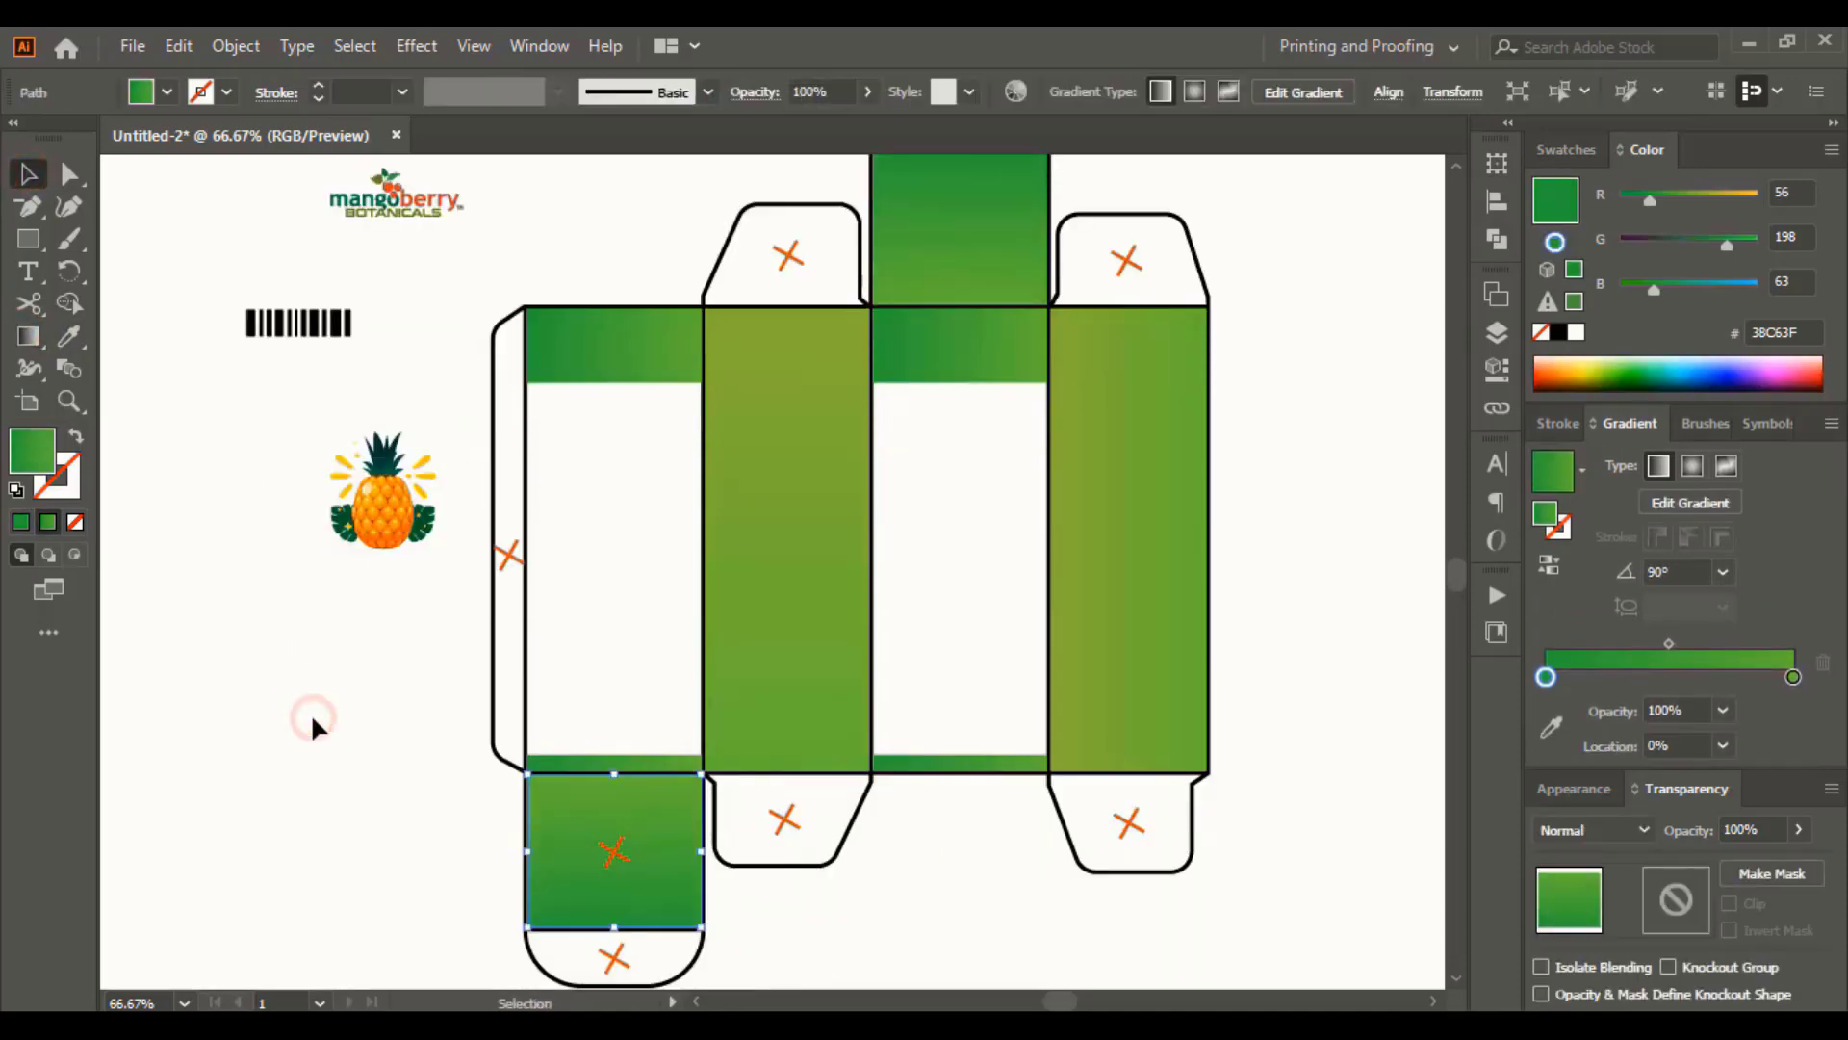
scroll(310, 712, up, 1)
Place the barcode on the left panel and the mangoberry logo on the front panel
drag(309, 396, 616, 786)
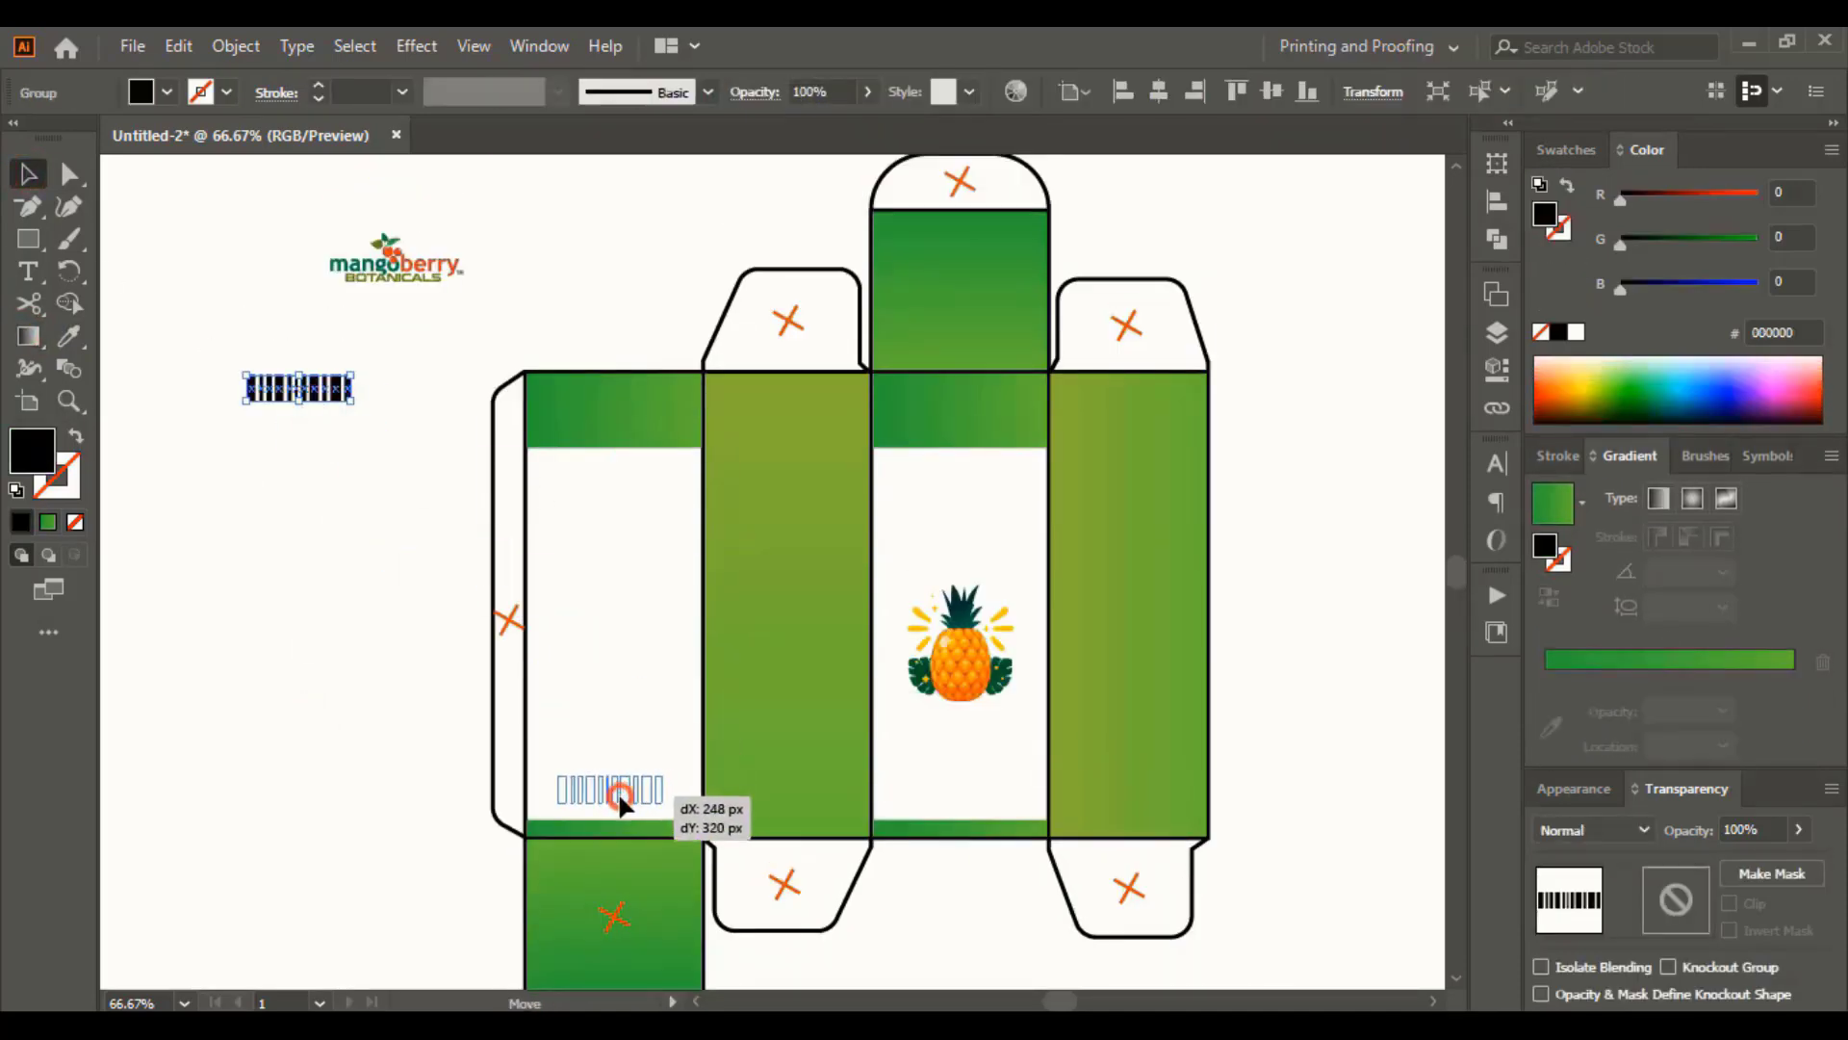
click(395, 258)
drag(394, 258, 979, 488)
Add the 'PEPSIN & FUNGAL DIASTASE SYRUP' title and '30ml' text to the front panel
key(ctrl+1)
key(t)
click(722, 517)
text(PEPSIN & FUNGAL)
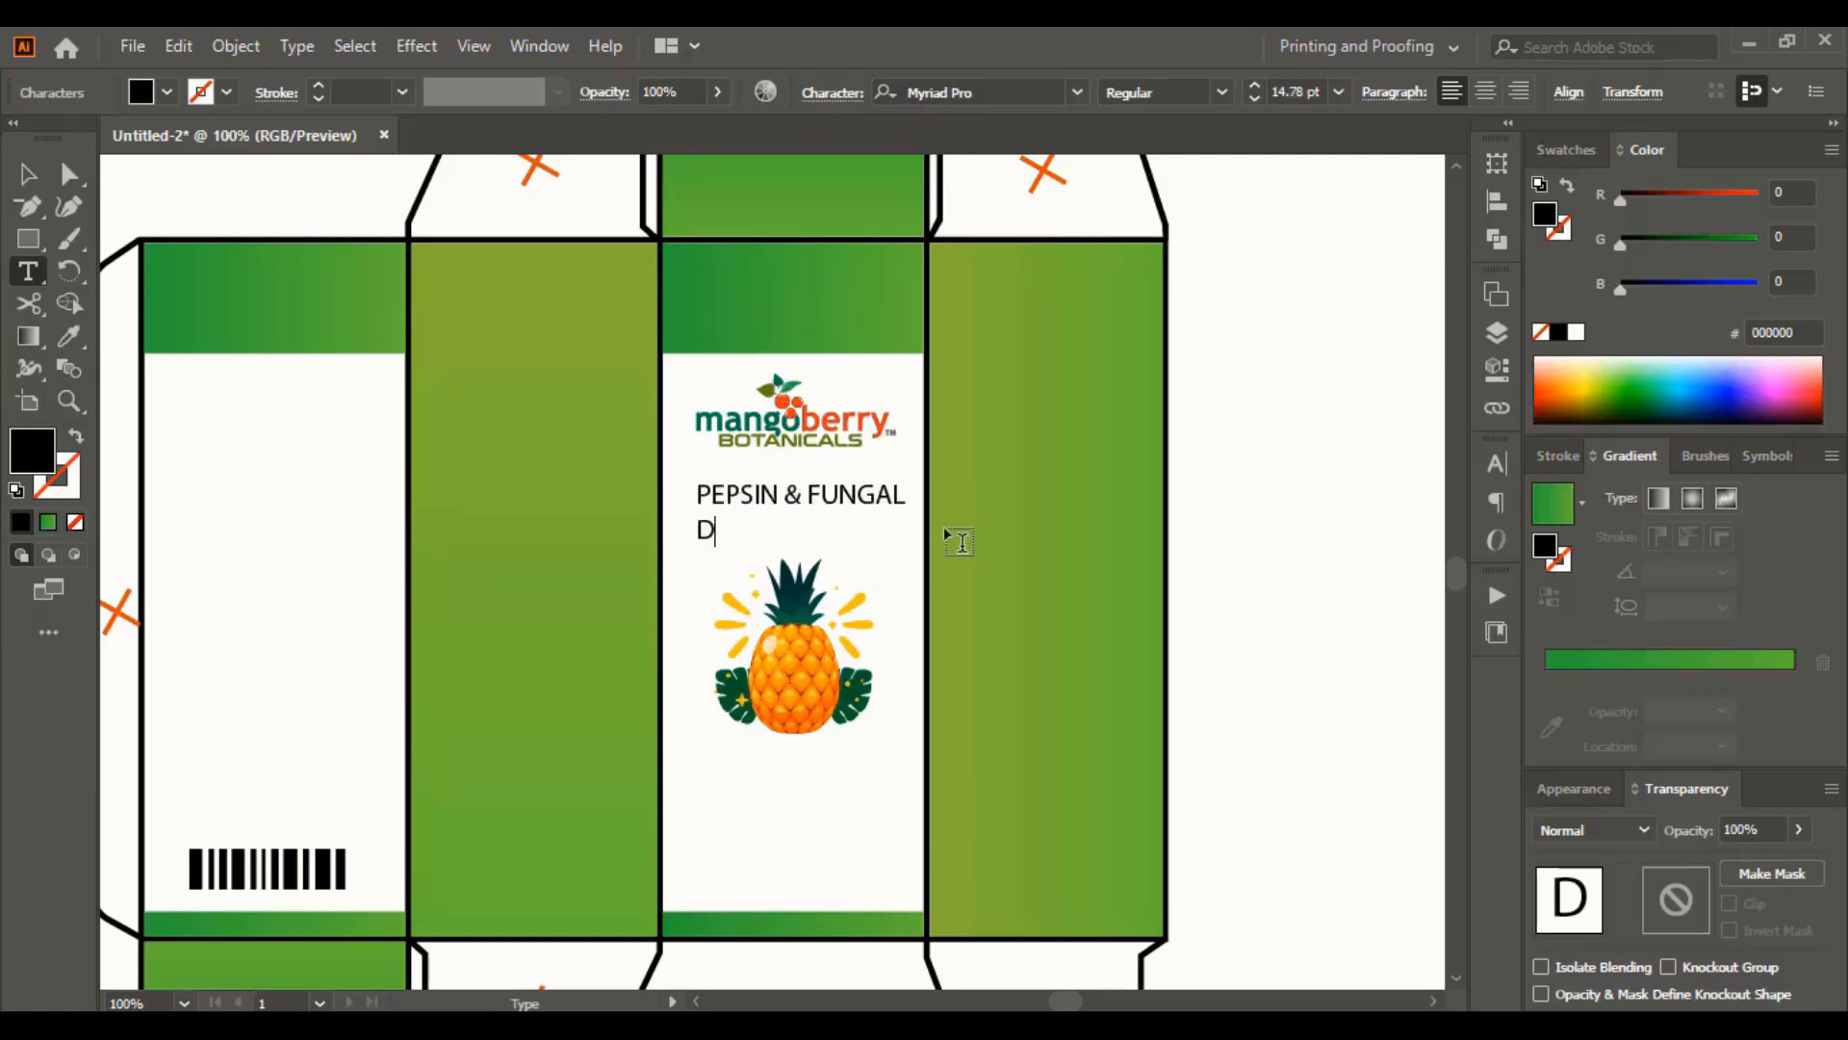
text(IASTASE SYRUP)
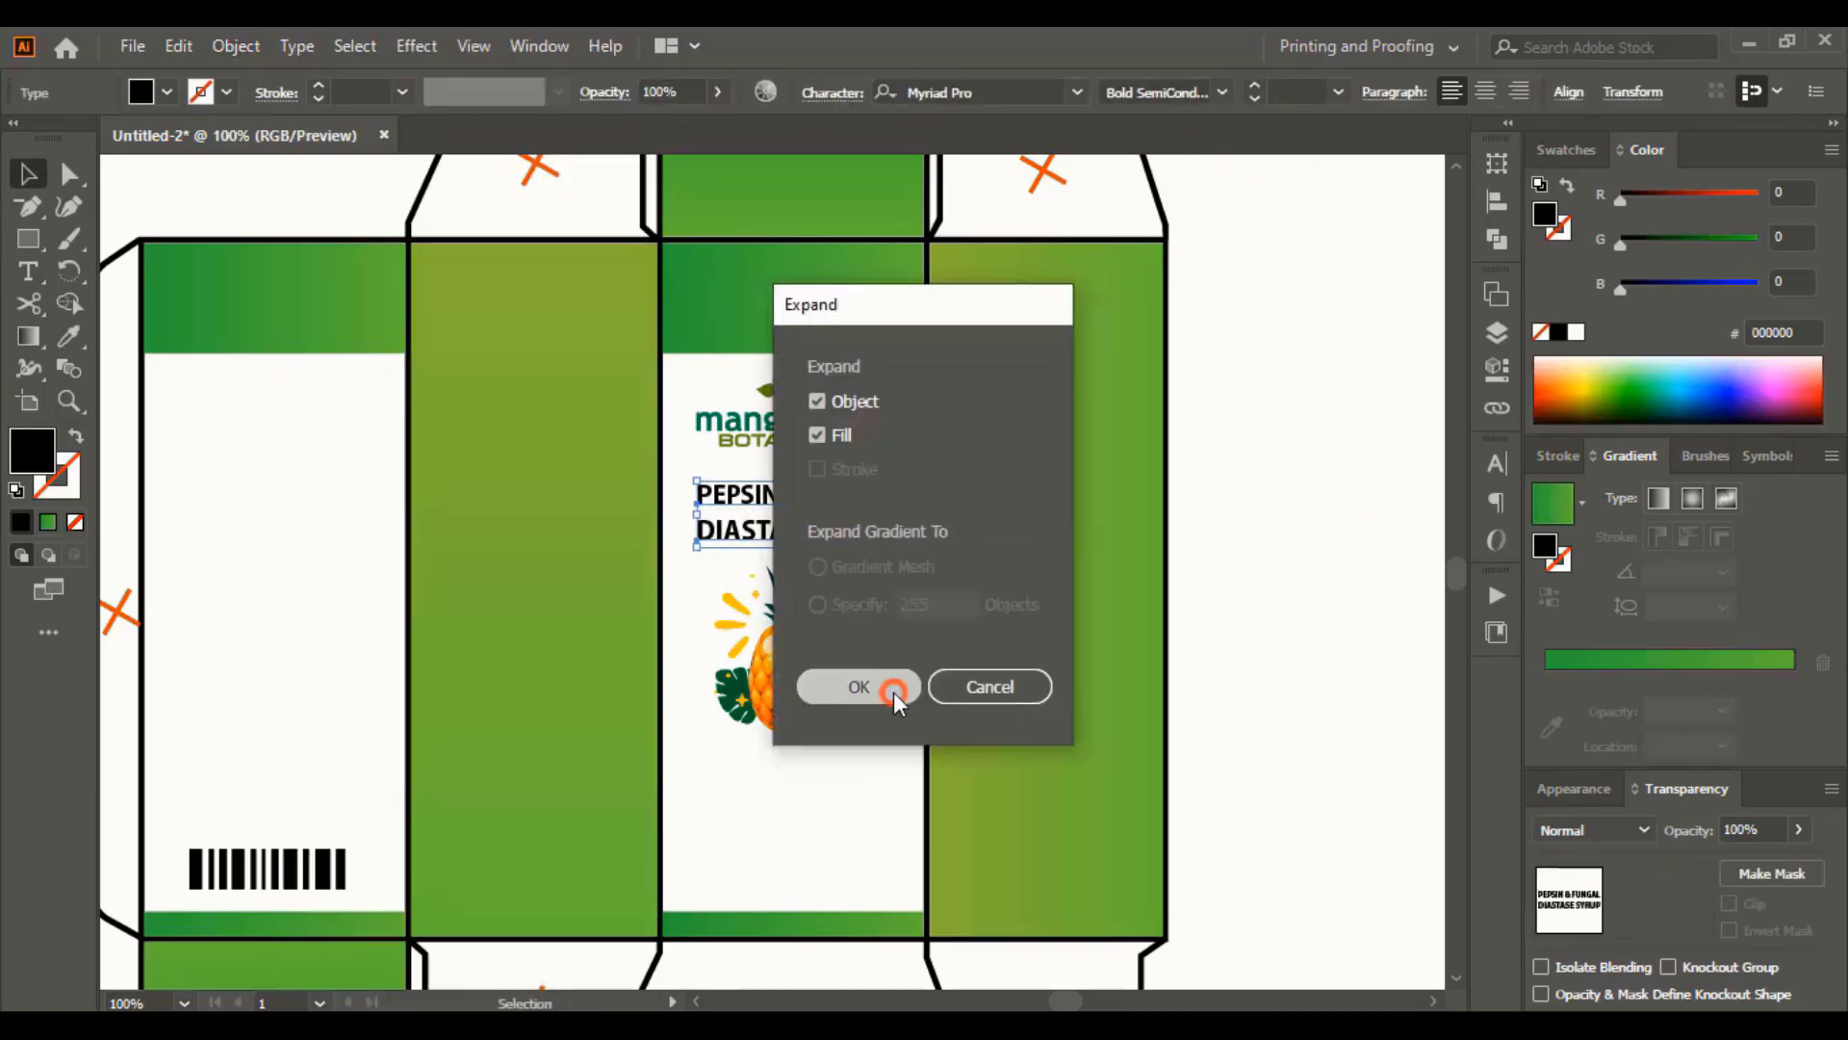
click(891, 691)
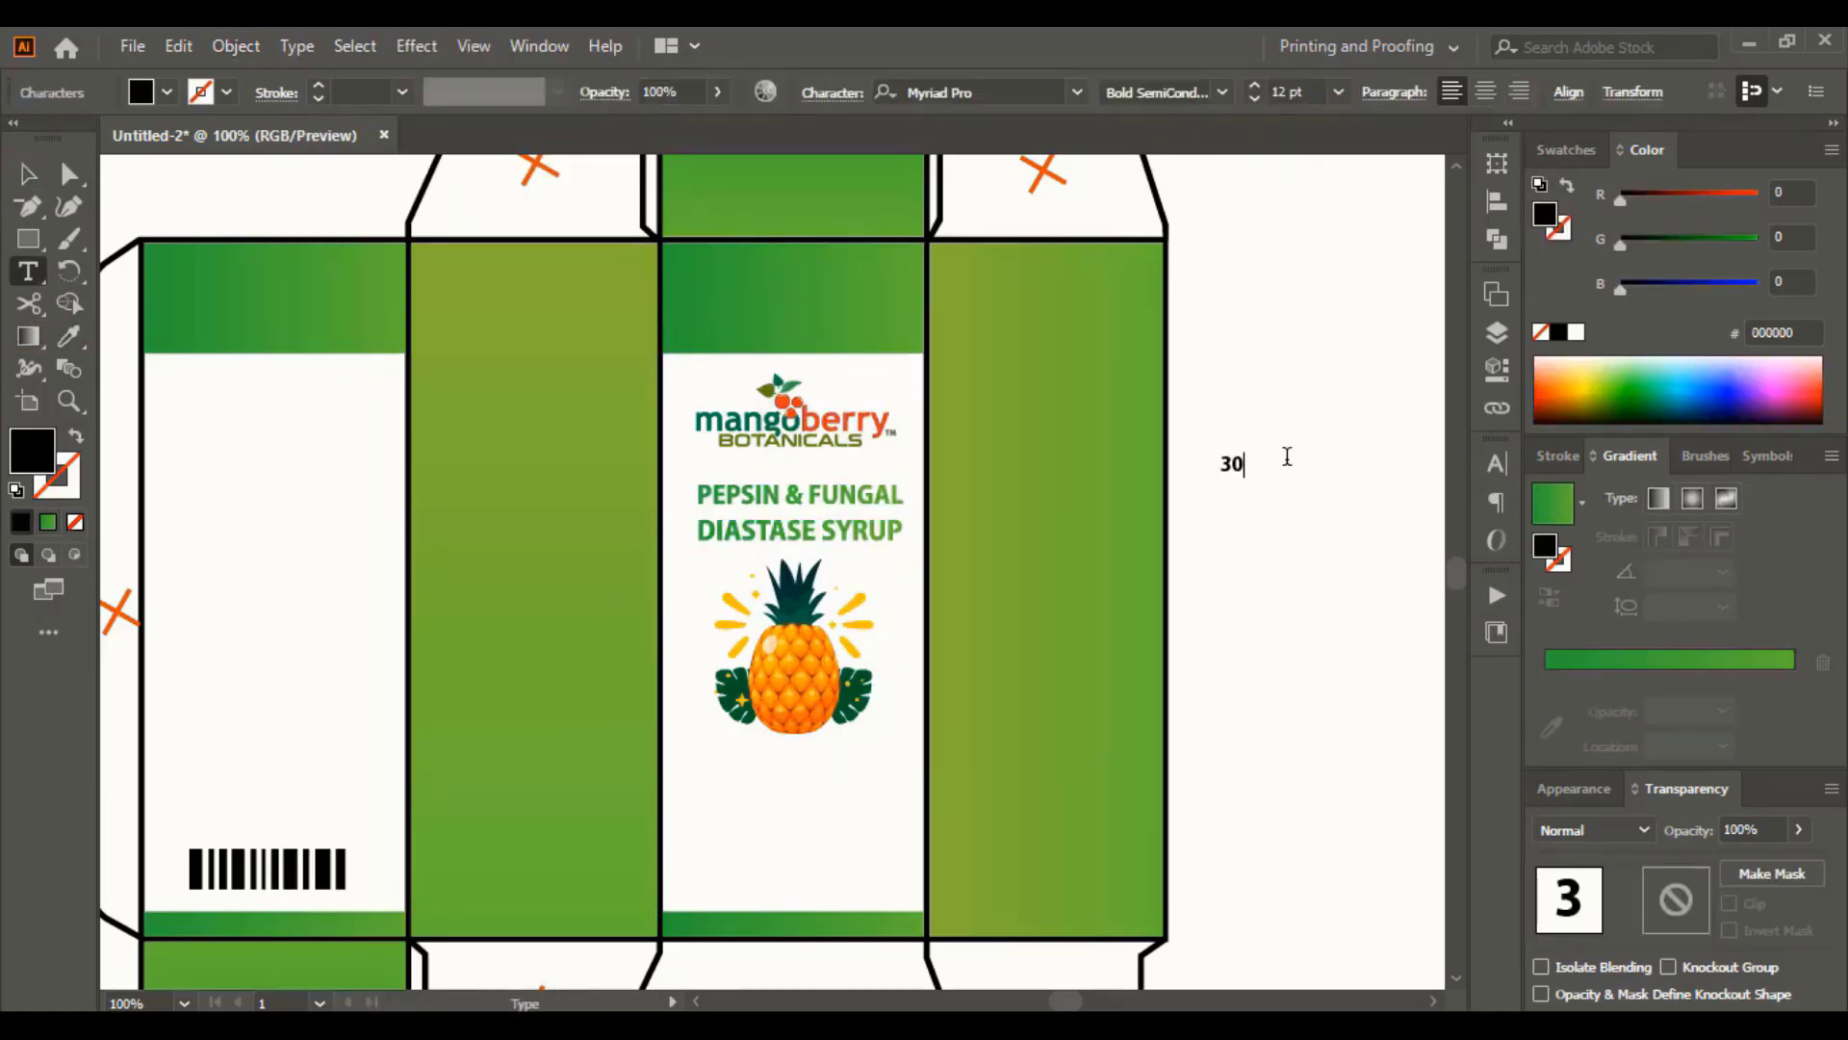
text(ml)
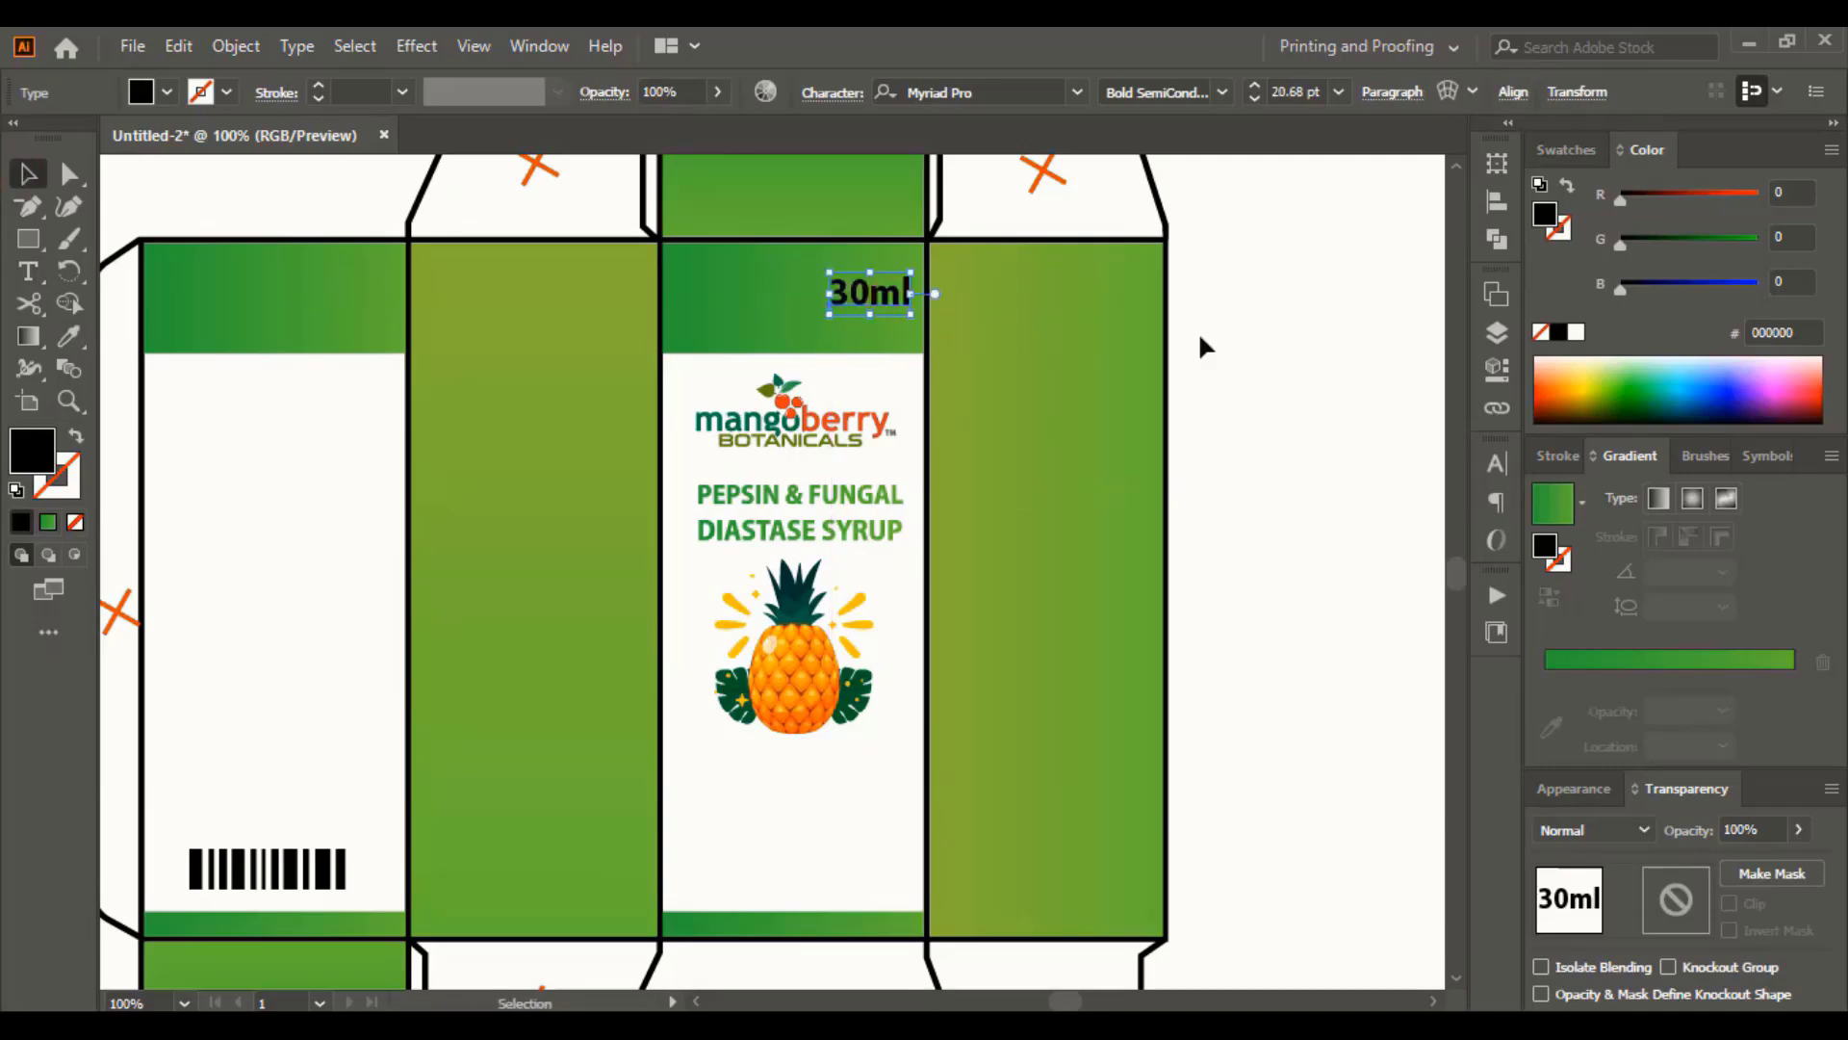
Add 'Byzyme', 'Digestive Enzyme' and 'PINEAPPLE FLAVOUR' lines, colouring the flavour line brown-red
click(733, 826)
text(Byzy)
text(me)
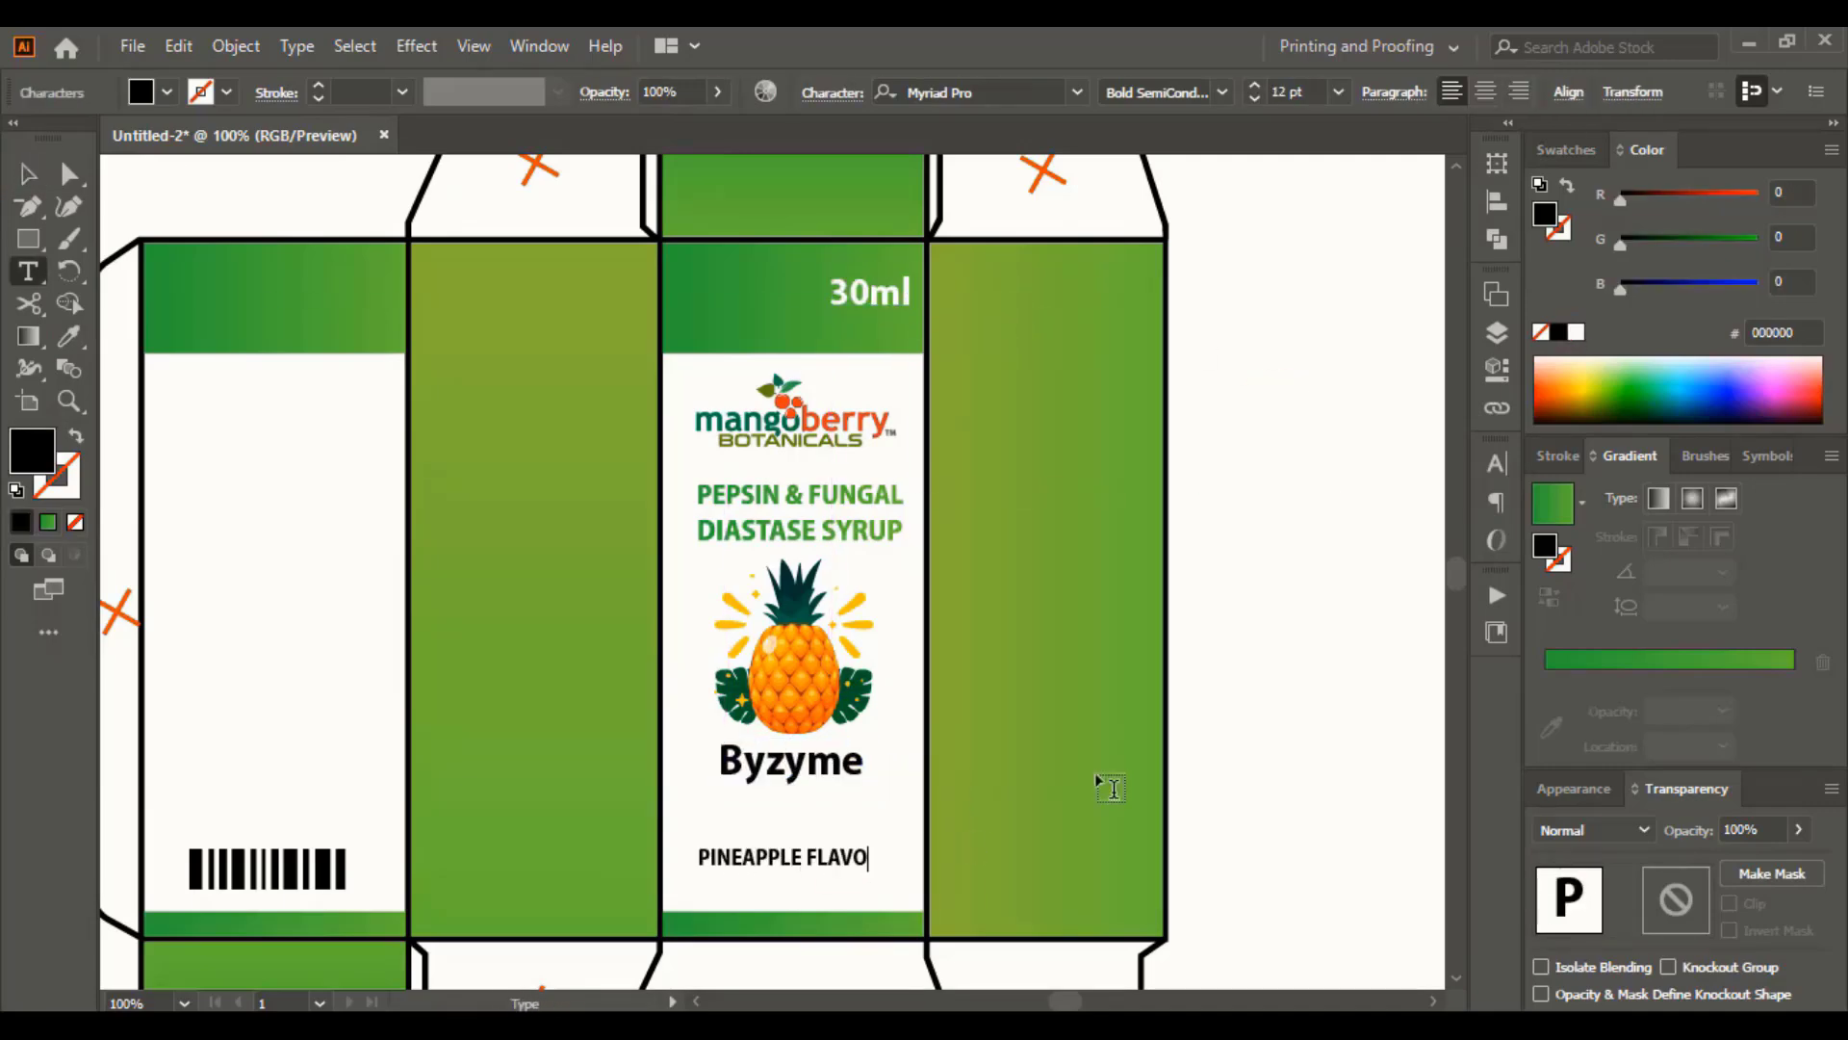
text(UR)
text(Digestive En)
text(zyme)
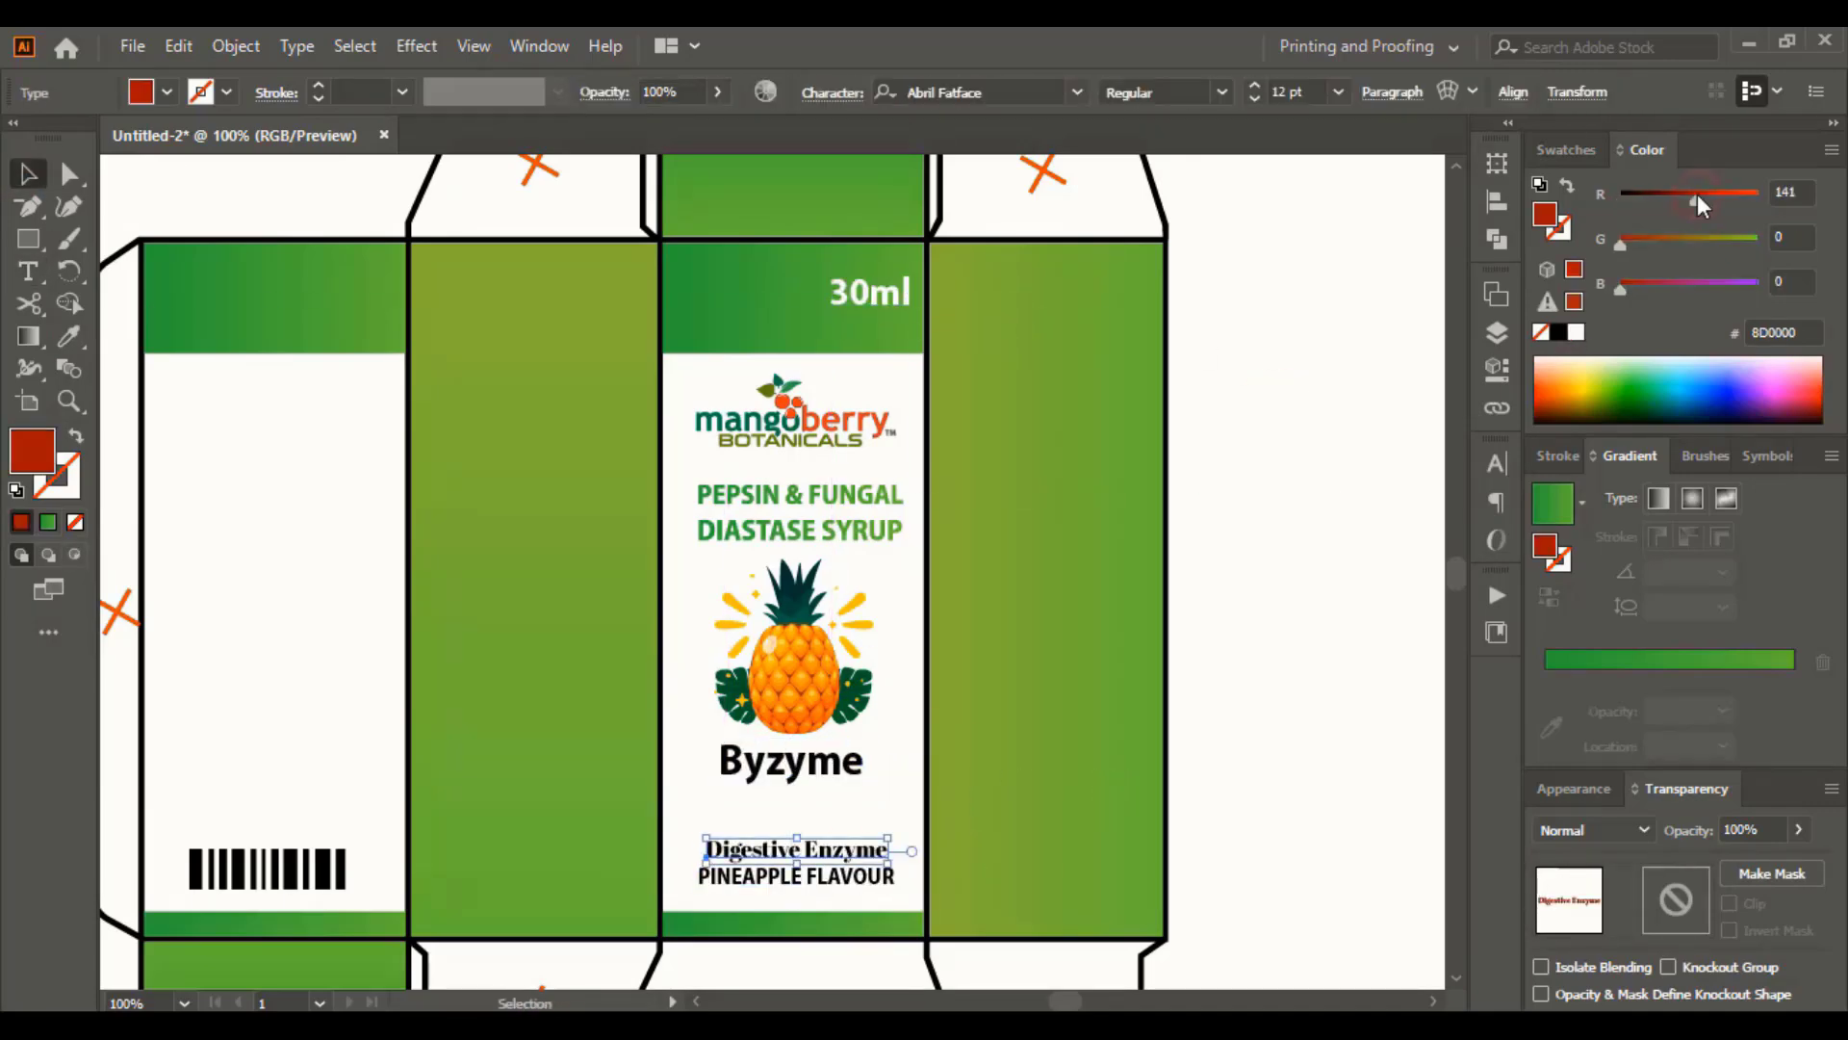
drag(700, 876, 895, 876)
click(1730, 290)
click(1336, 603)
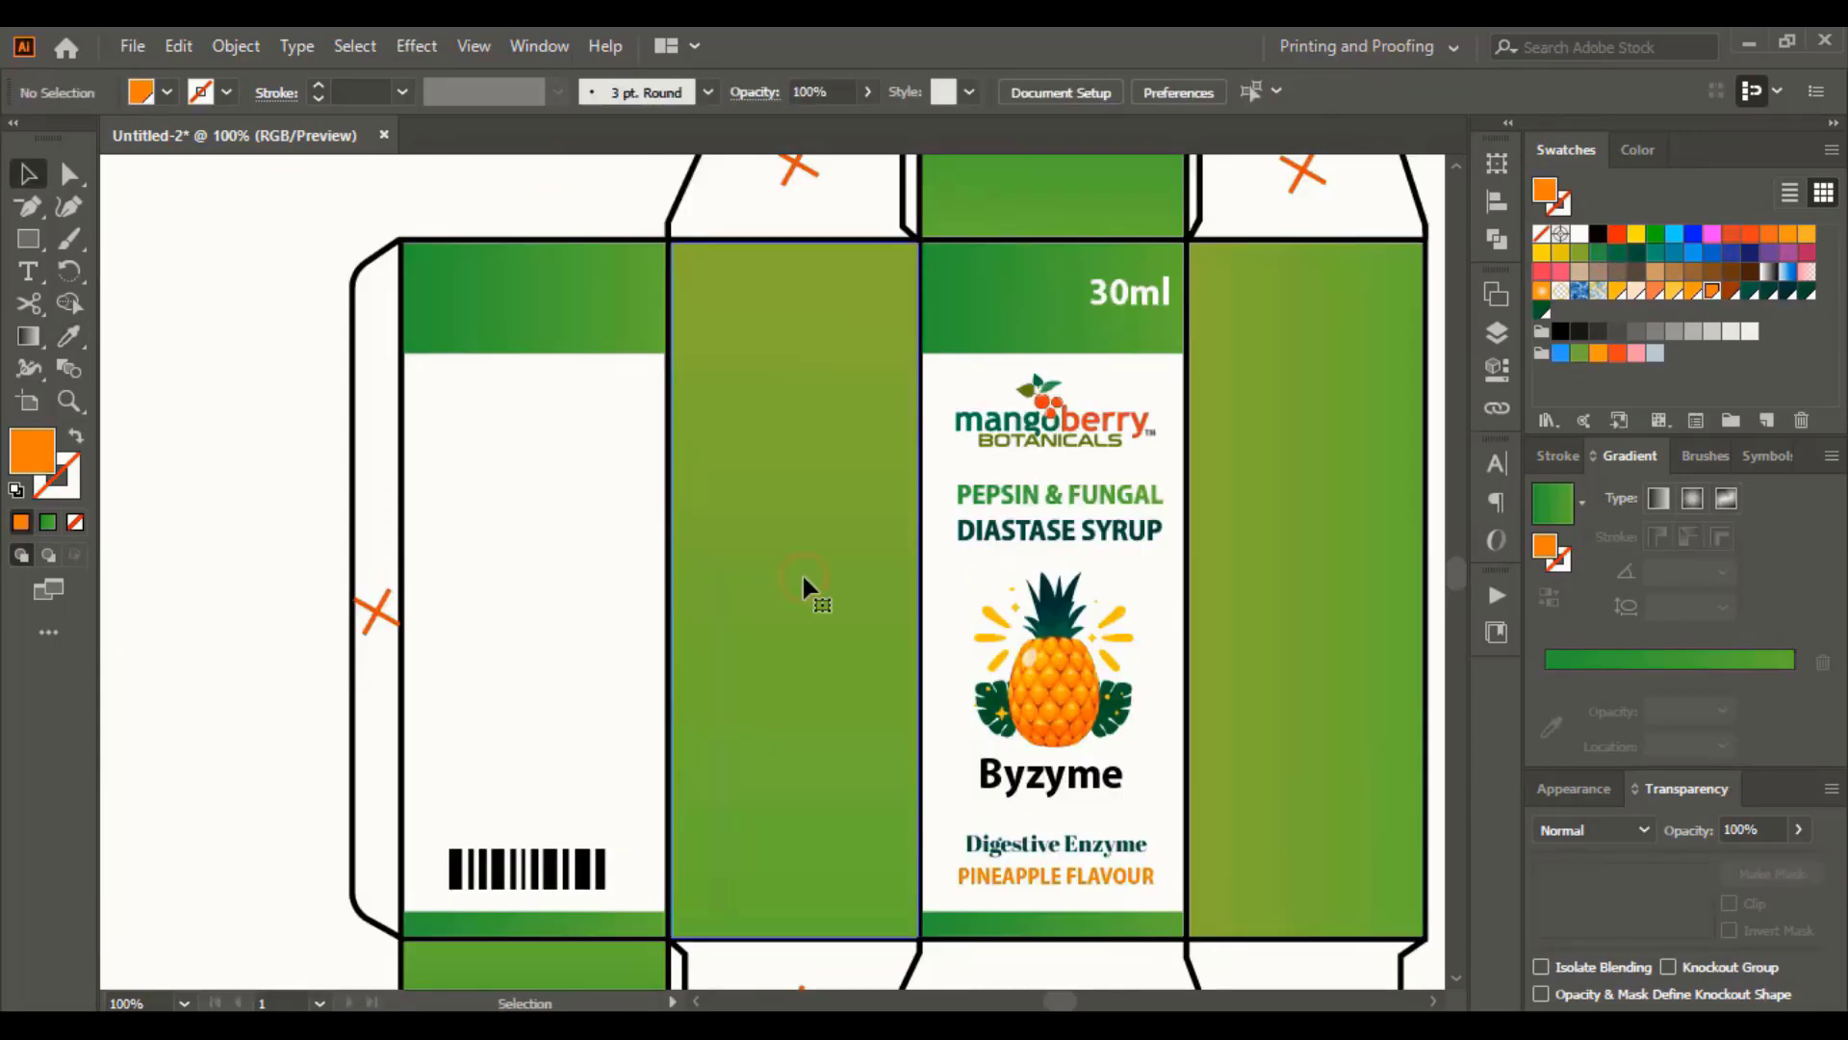
Shrink the neighbouring green fill to a band and copy the front artwork onto the left and right panels
click(800, 576)
drag(793, 939, 805, 358)
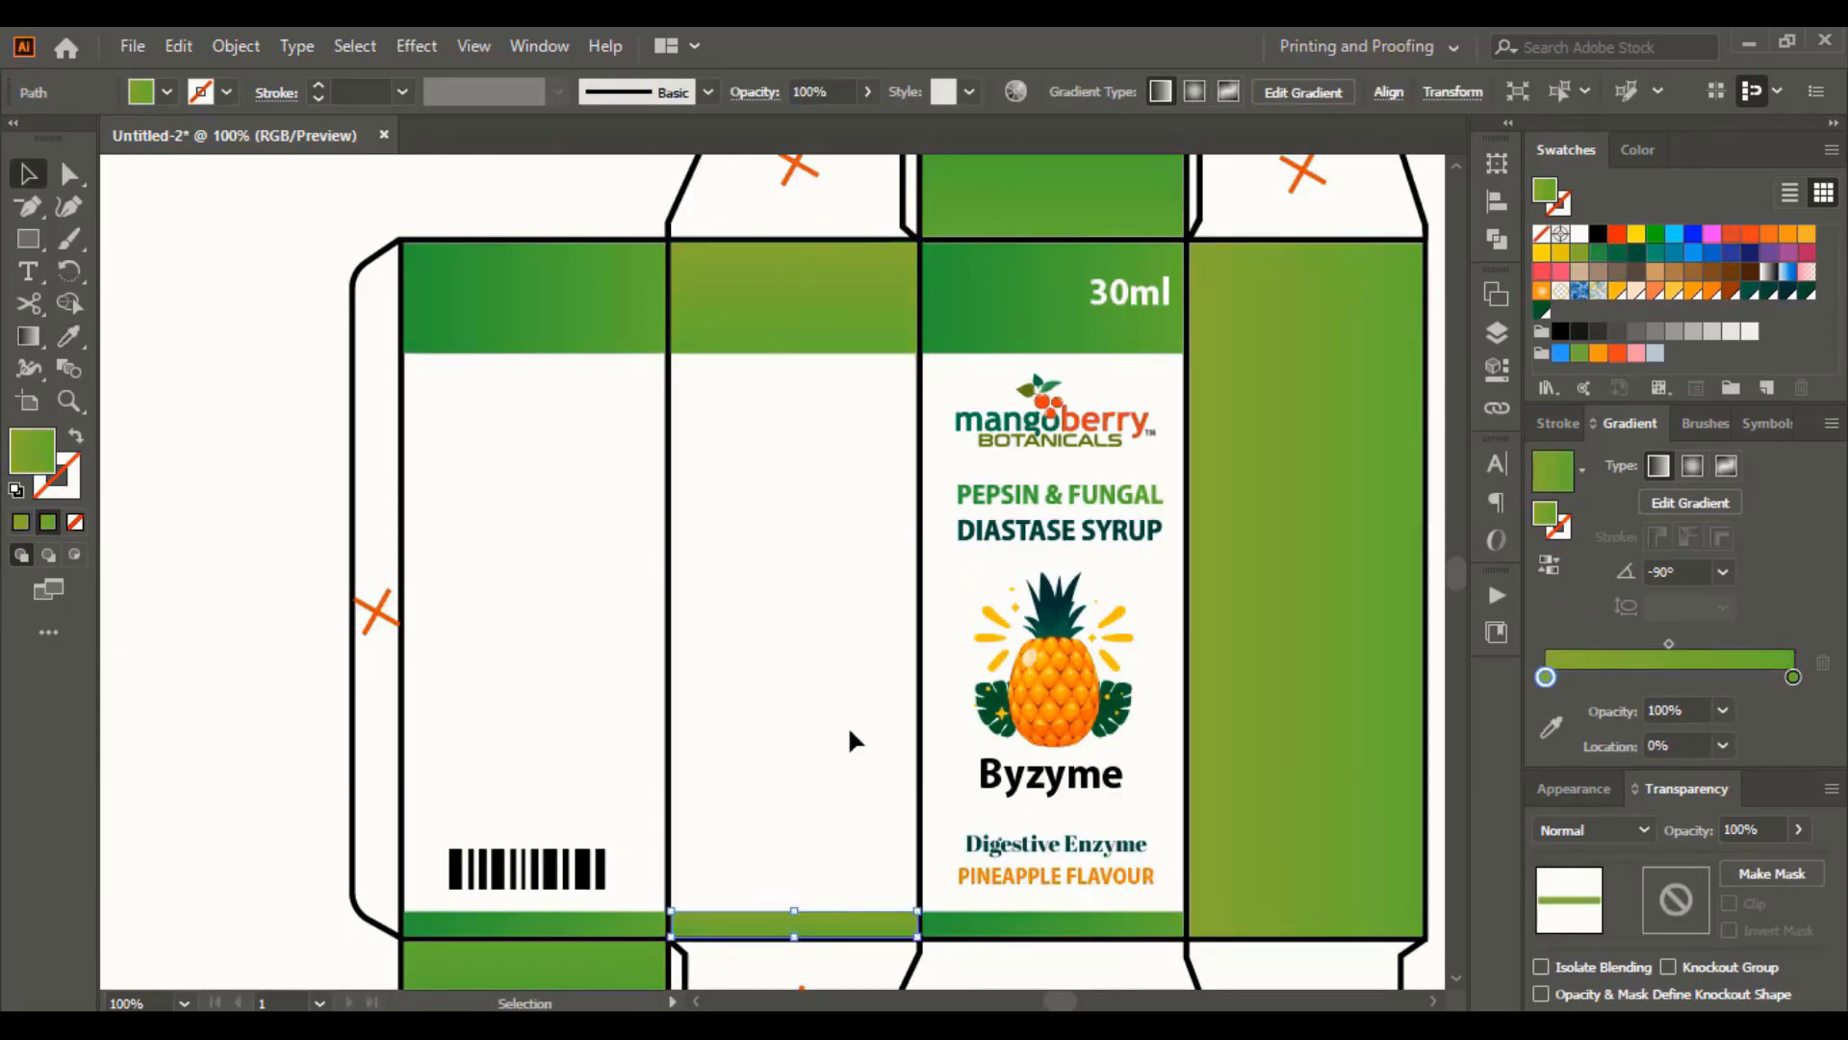
click(1035, 418)
shift+click(1107, 529)
shift+click(1058, 674)
shift+click(1058, 777)
shift+click(1056, 844)
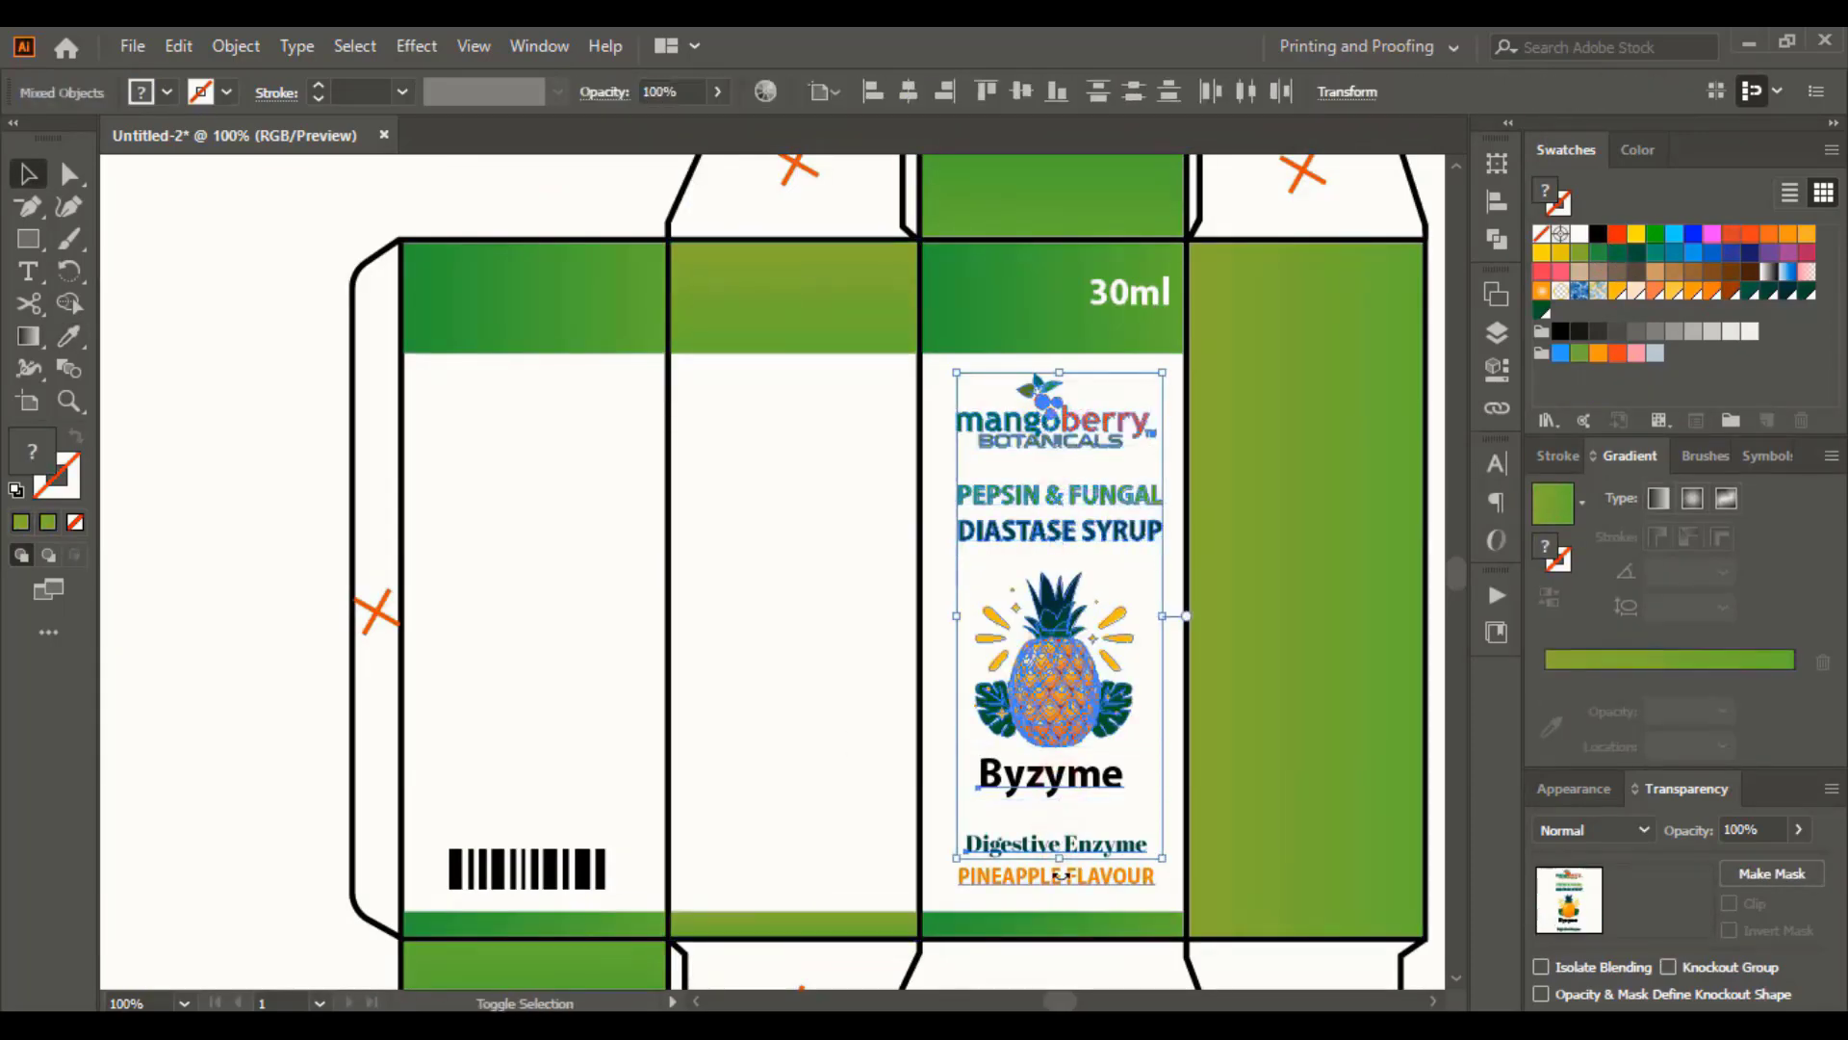
shift+click(1056, 875)
shift+click(1128, 291)
drag(1075, 435, 811, 435)
drag(847, 496, 1378, 513)
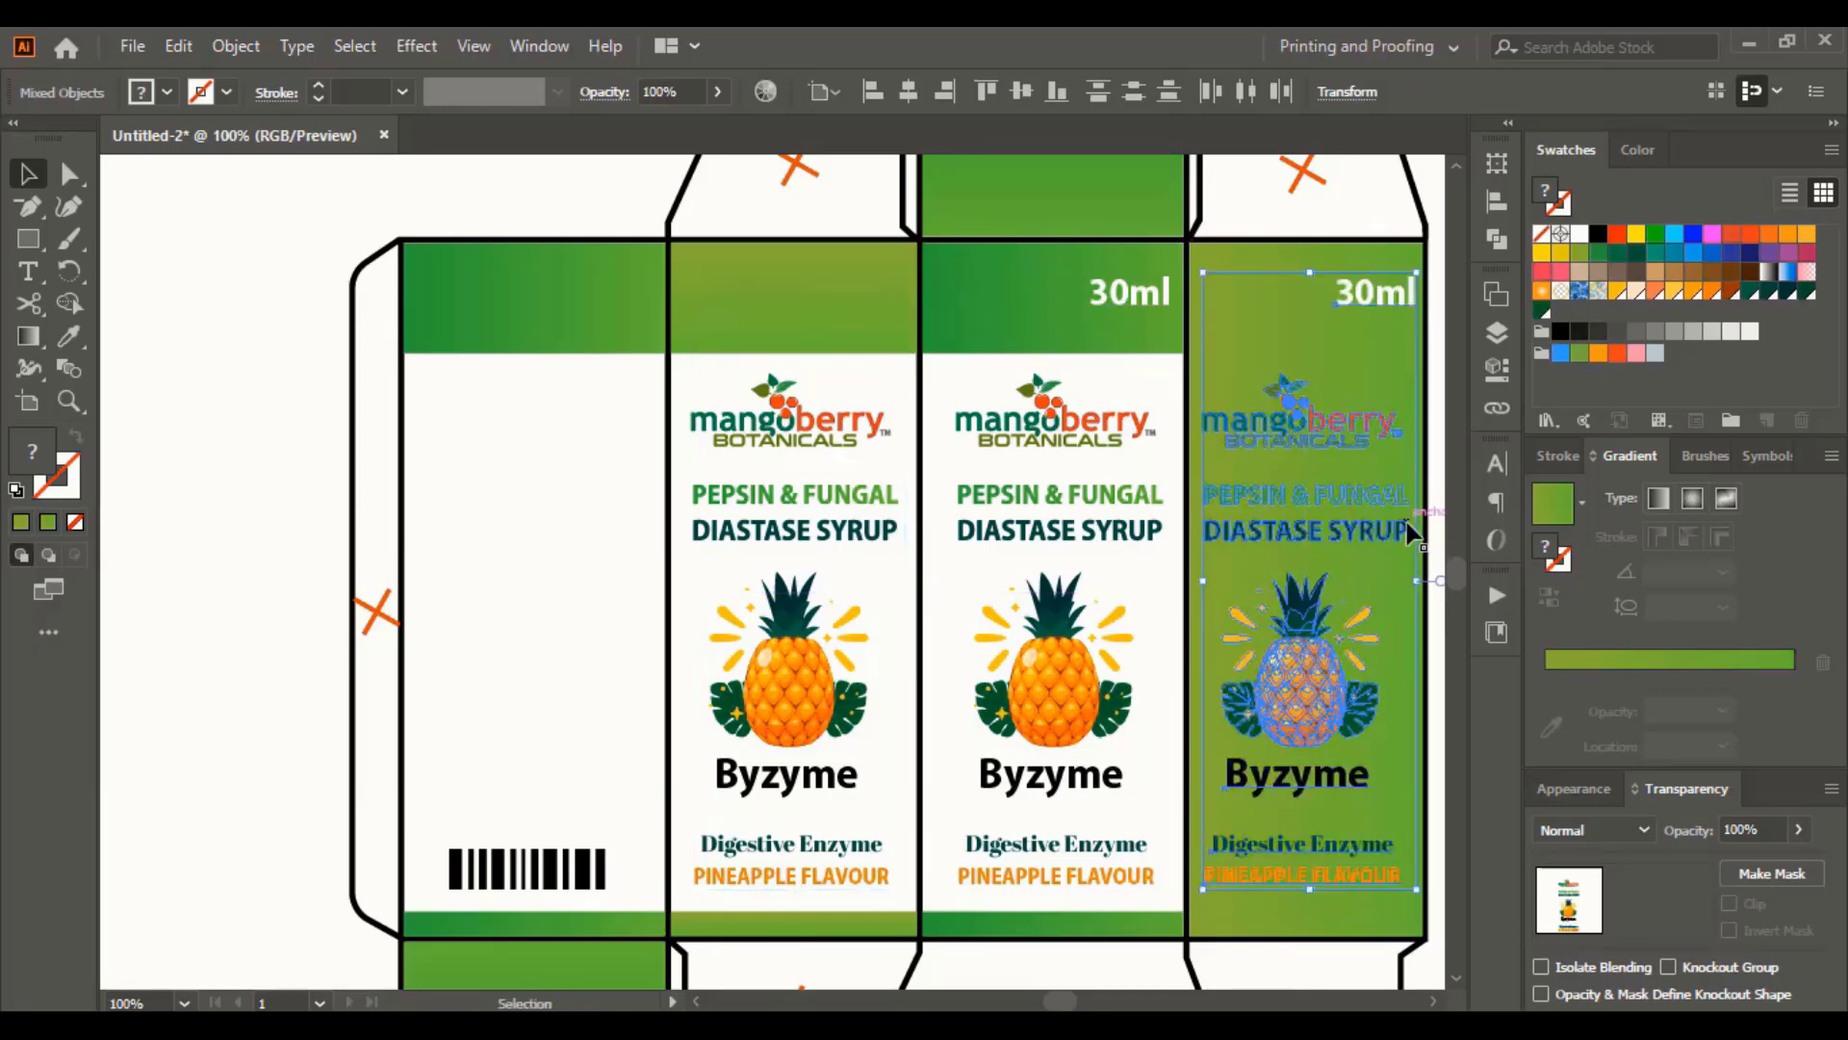
Stretch a copy of the green band over the barcode panel with a vertical gradient
click(626, 926)
drag(626, 926, 405, 242)
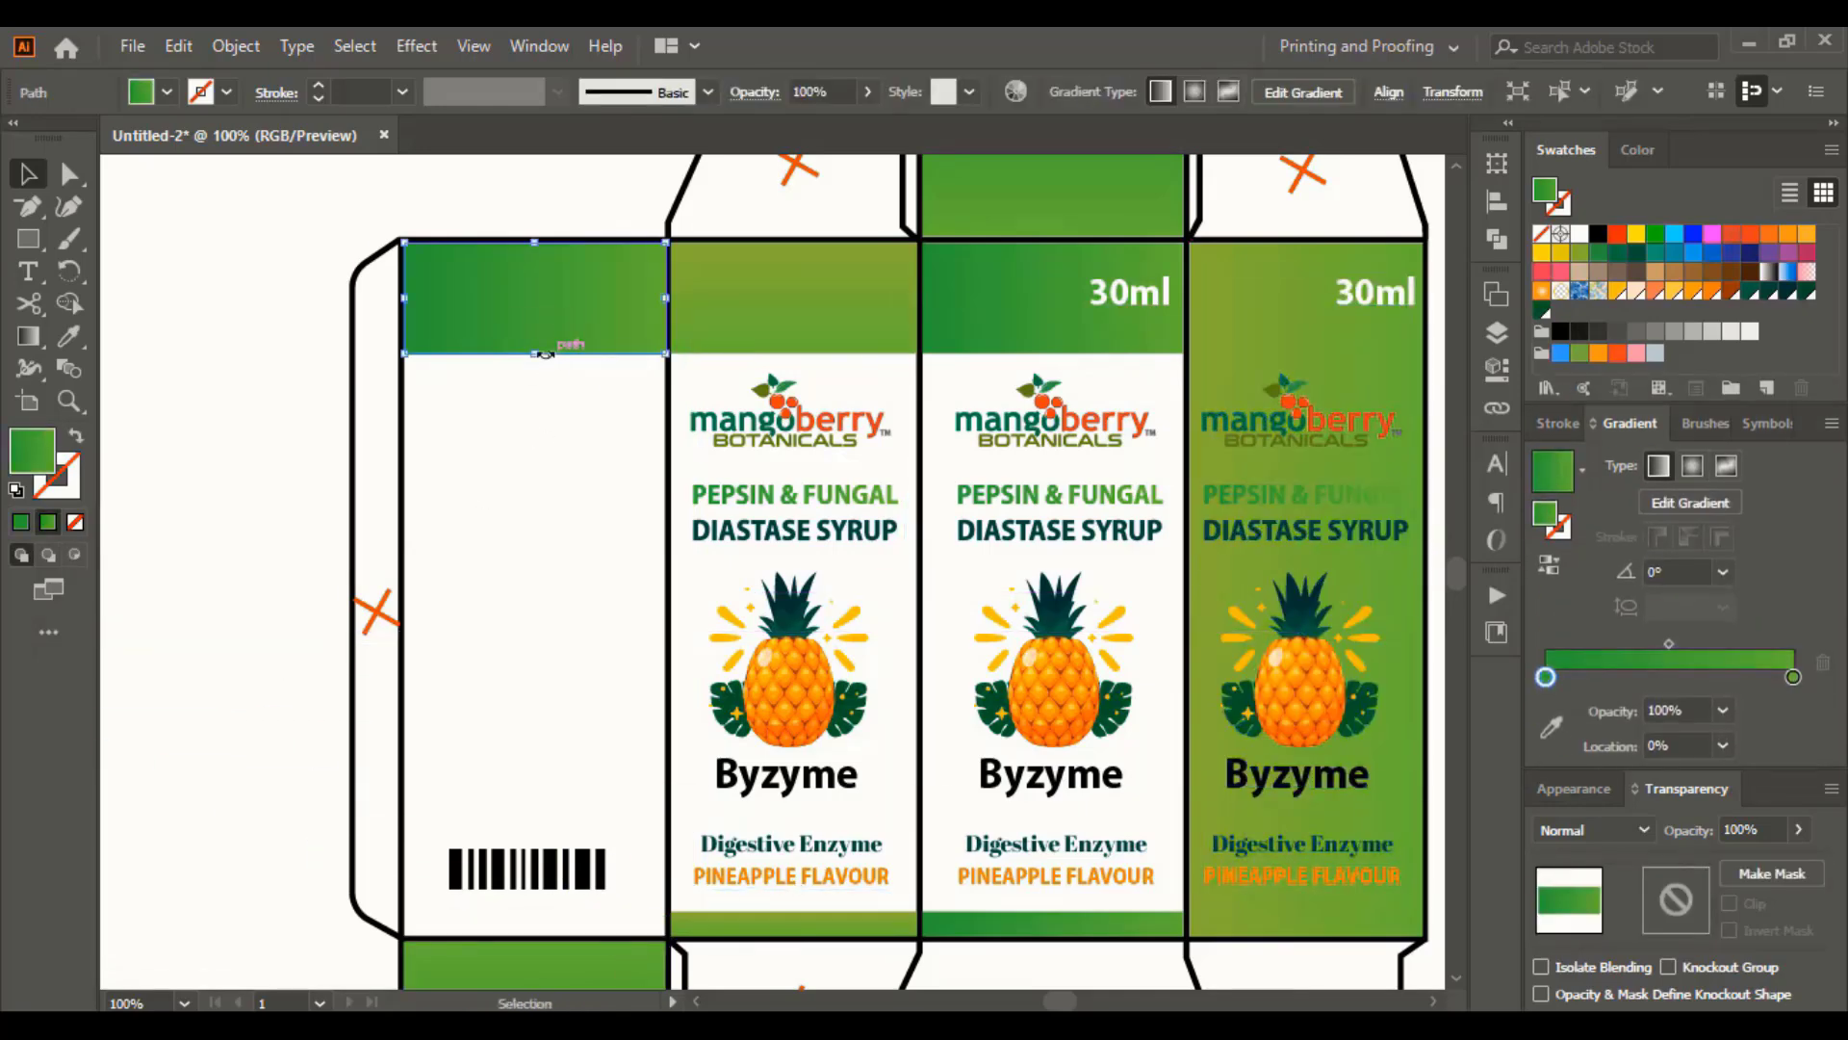
drag(536, 265, 536, 939)
click(292, 660)
click(562, 522)
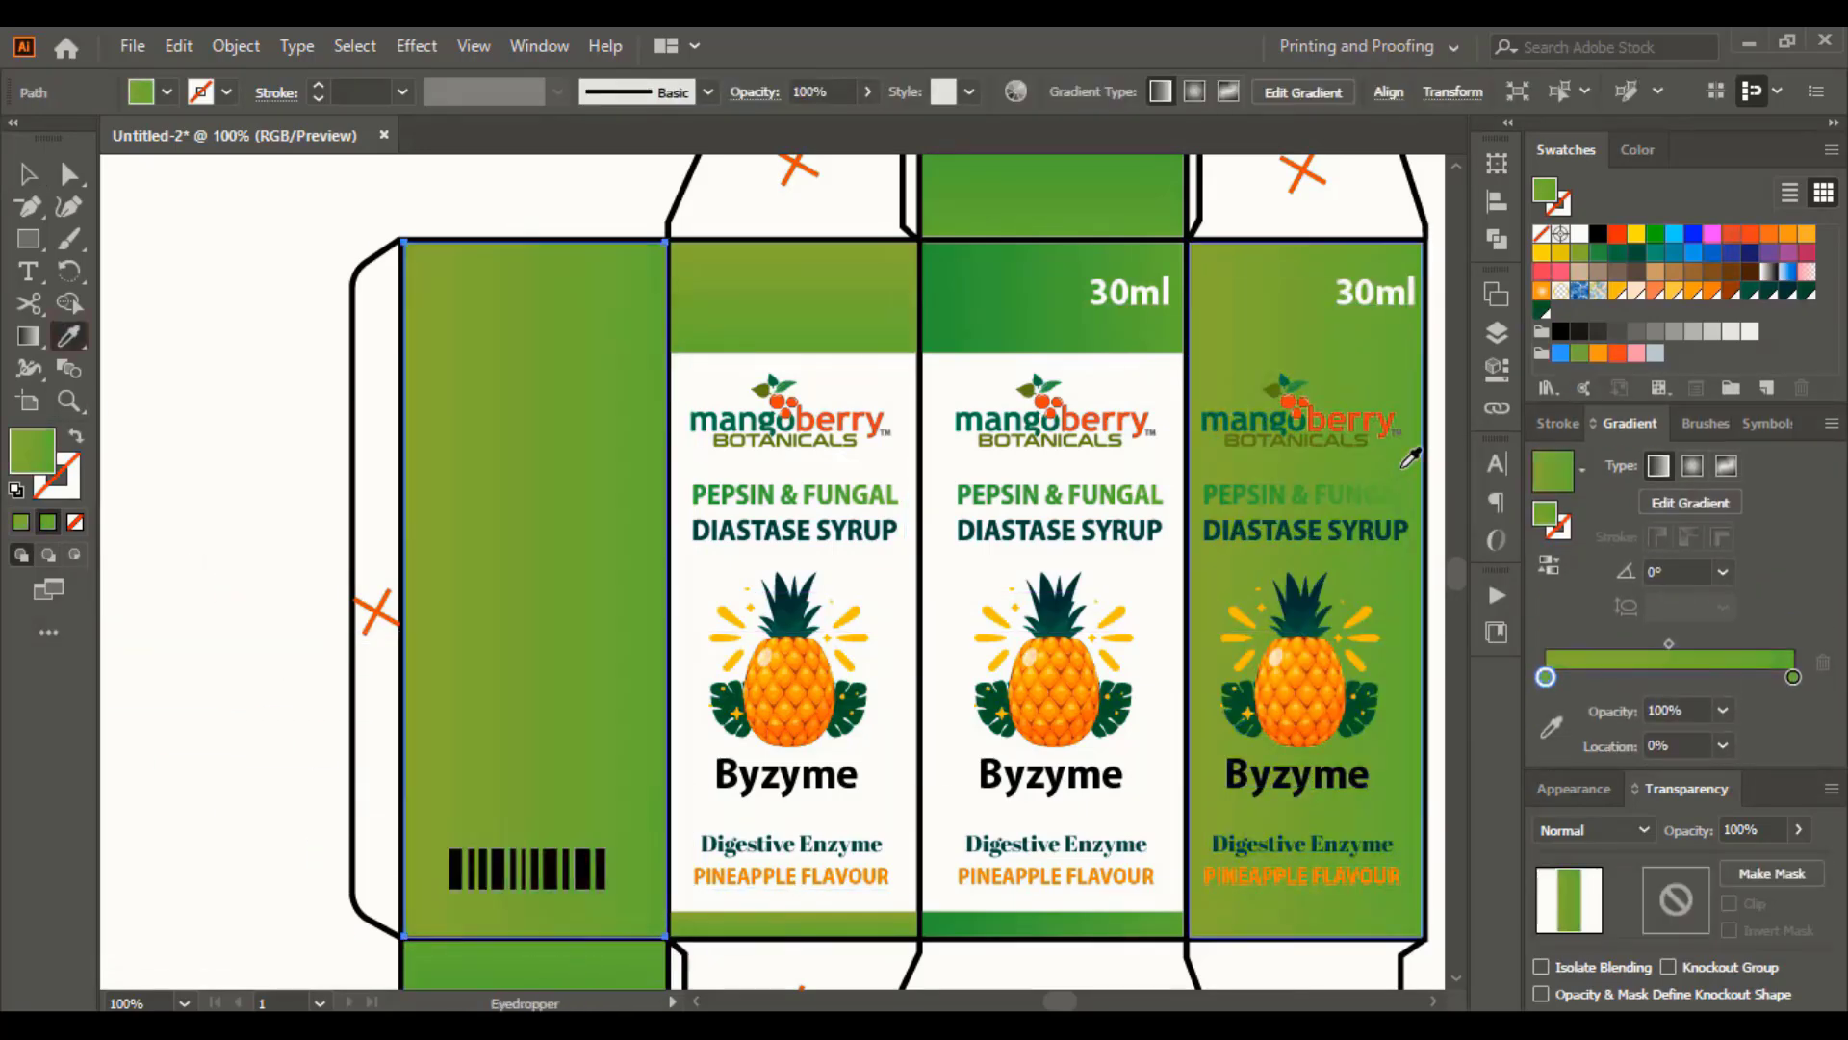
key(g)
drag(520, 241, 520, 765)
key(v)
Drag the middle panel's 30ml header band toward the right panel and select its bottom band
click(1038, 317)
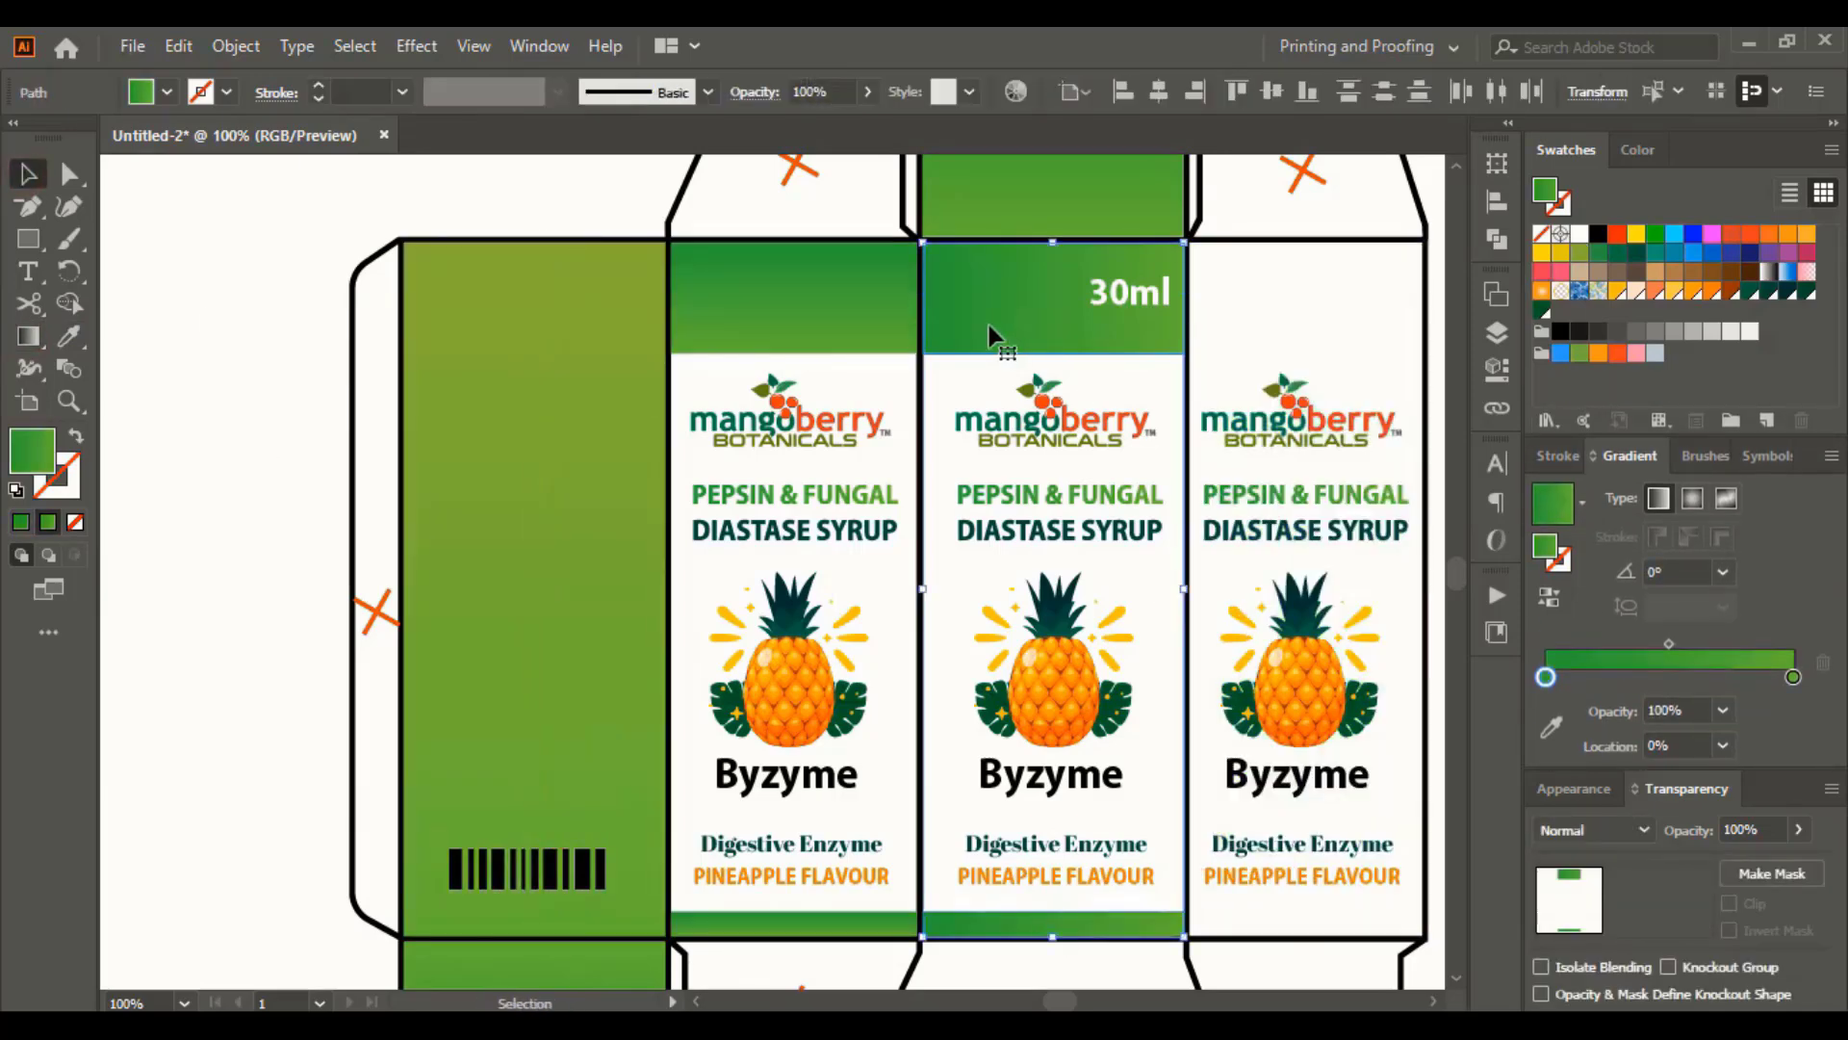
drag(1038, 318, 1304, 317)
scroll(1134, 359, right, 5)
click(1087, 922)
Shorten the top flap's green rectangle to a thin band and copy the logo into the flap
scroll(1144, 912, down, 1)
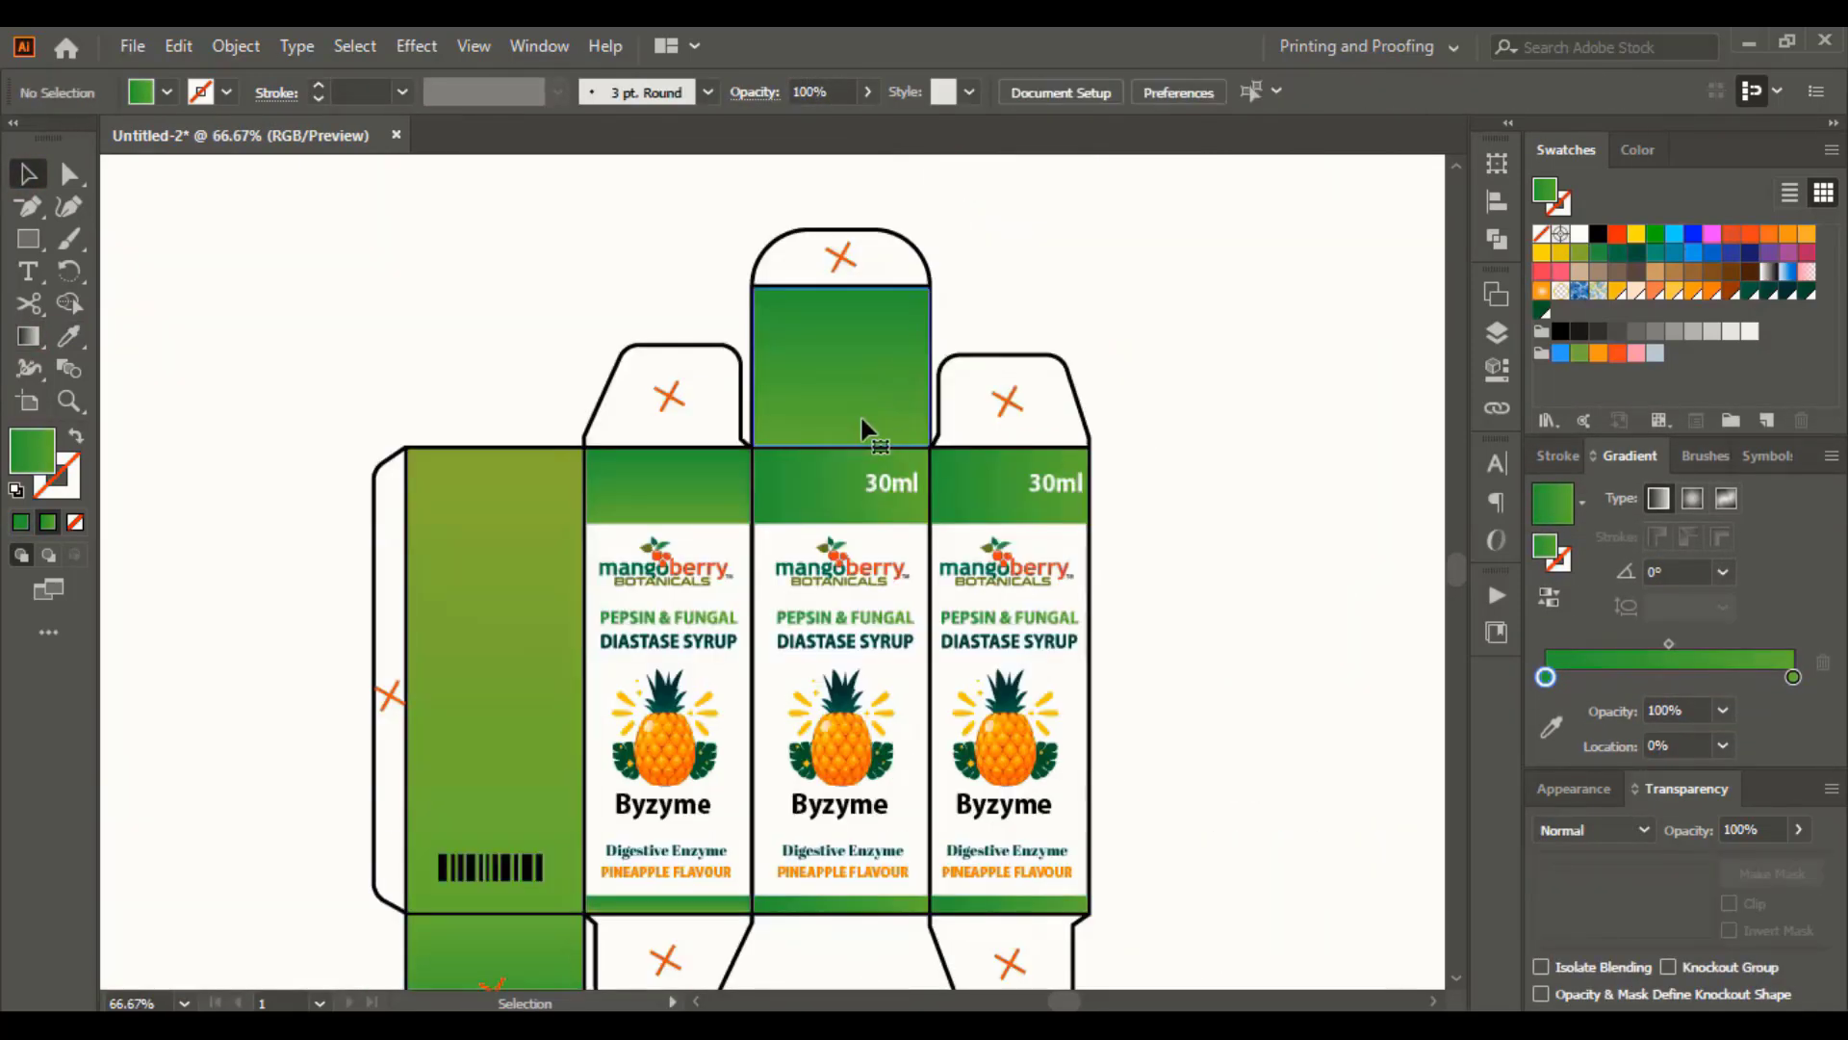
click(858, 425)
drag(845, 448, 845, 326)
click(879, 576)
drag(880, 576, 782, 389)
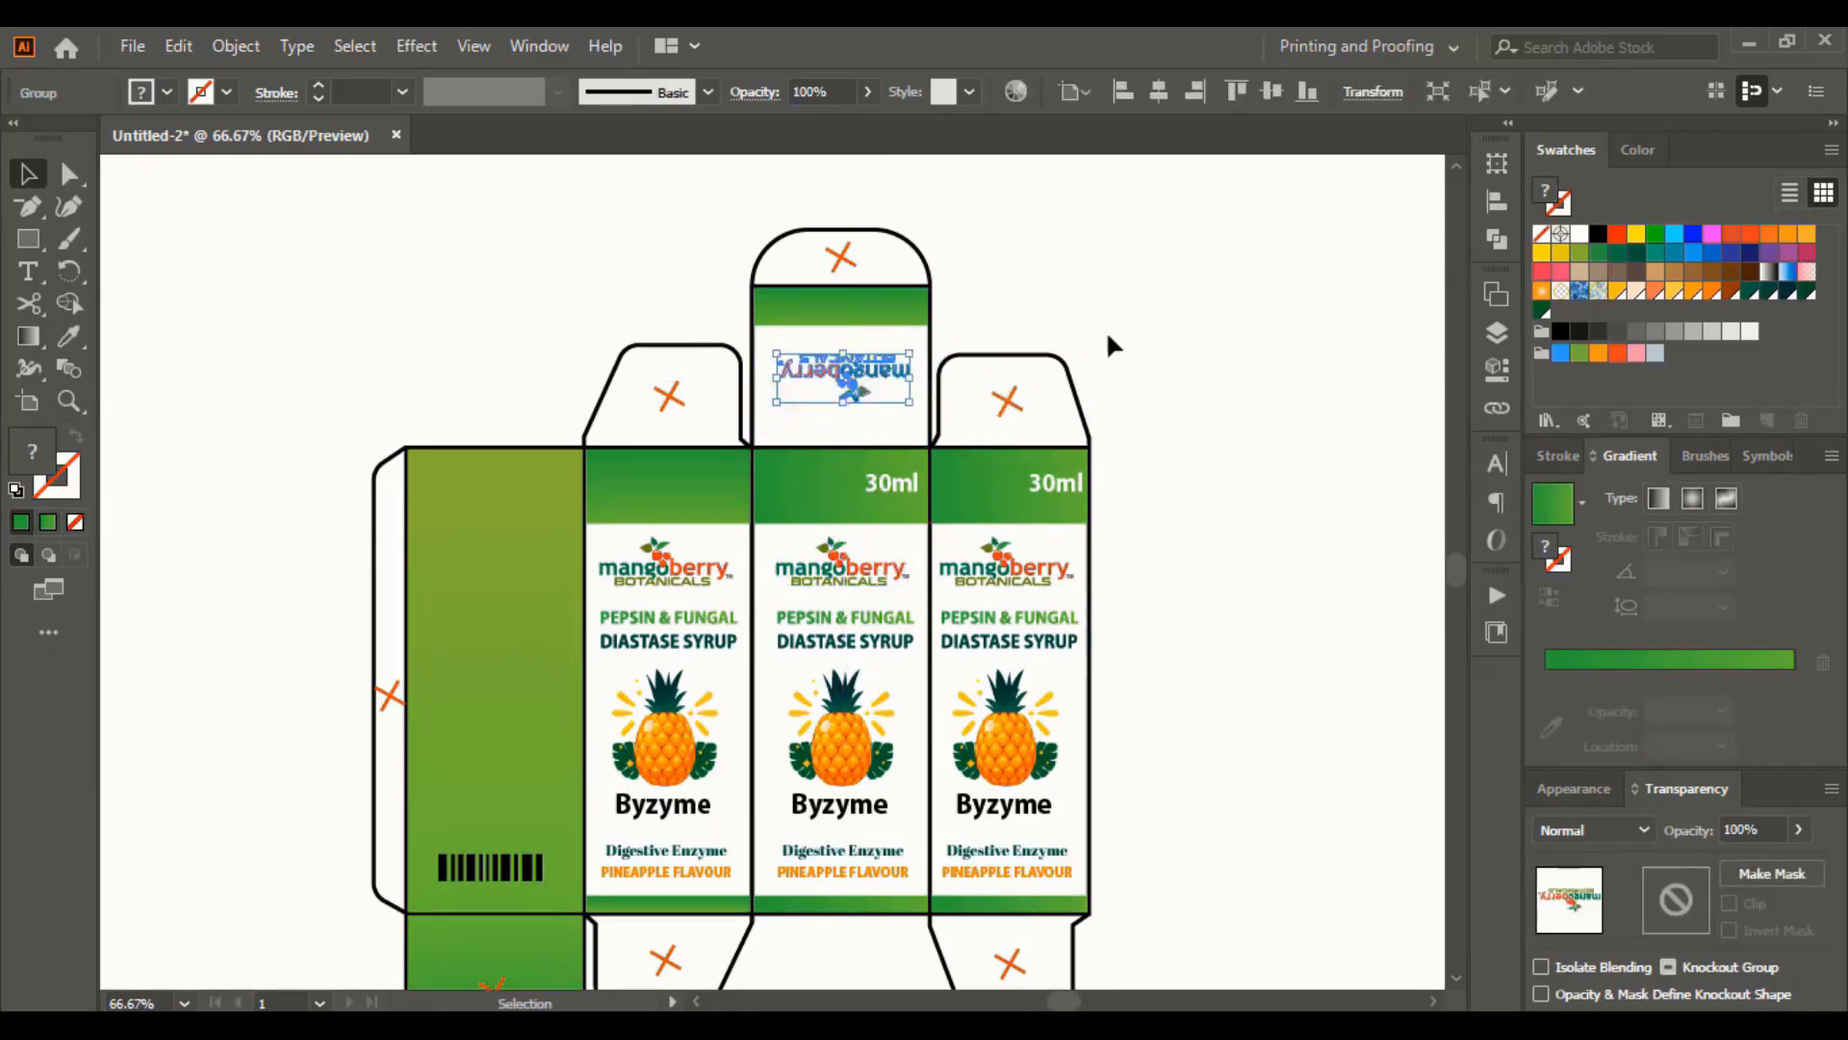
Copy Byzyme into the top flap, fill it white and rotate it upside down
scroll(1106, 331, down, 1)
click(839, 771)
drag(839, 771, 851, 285)
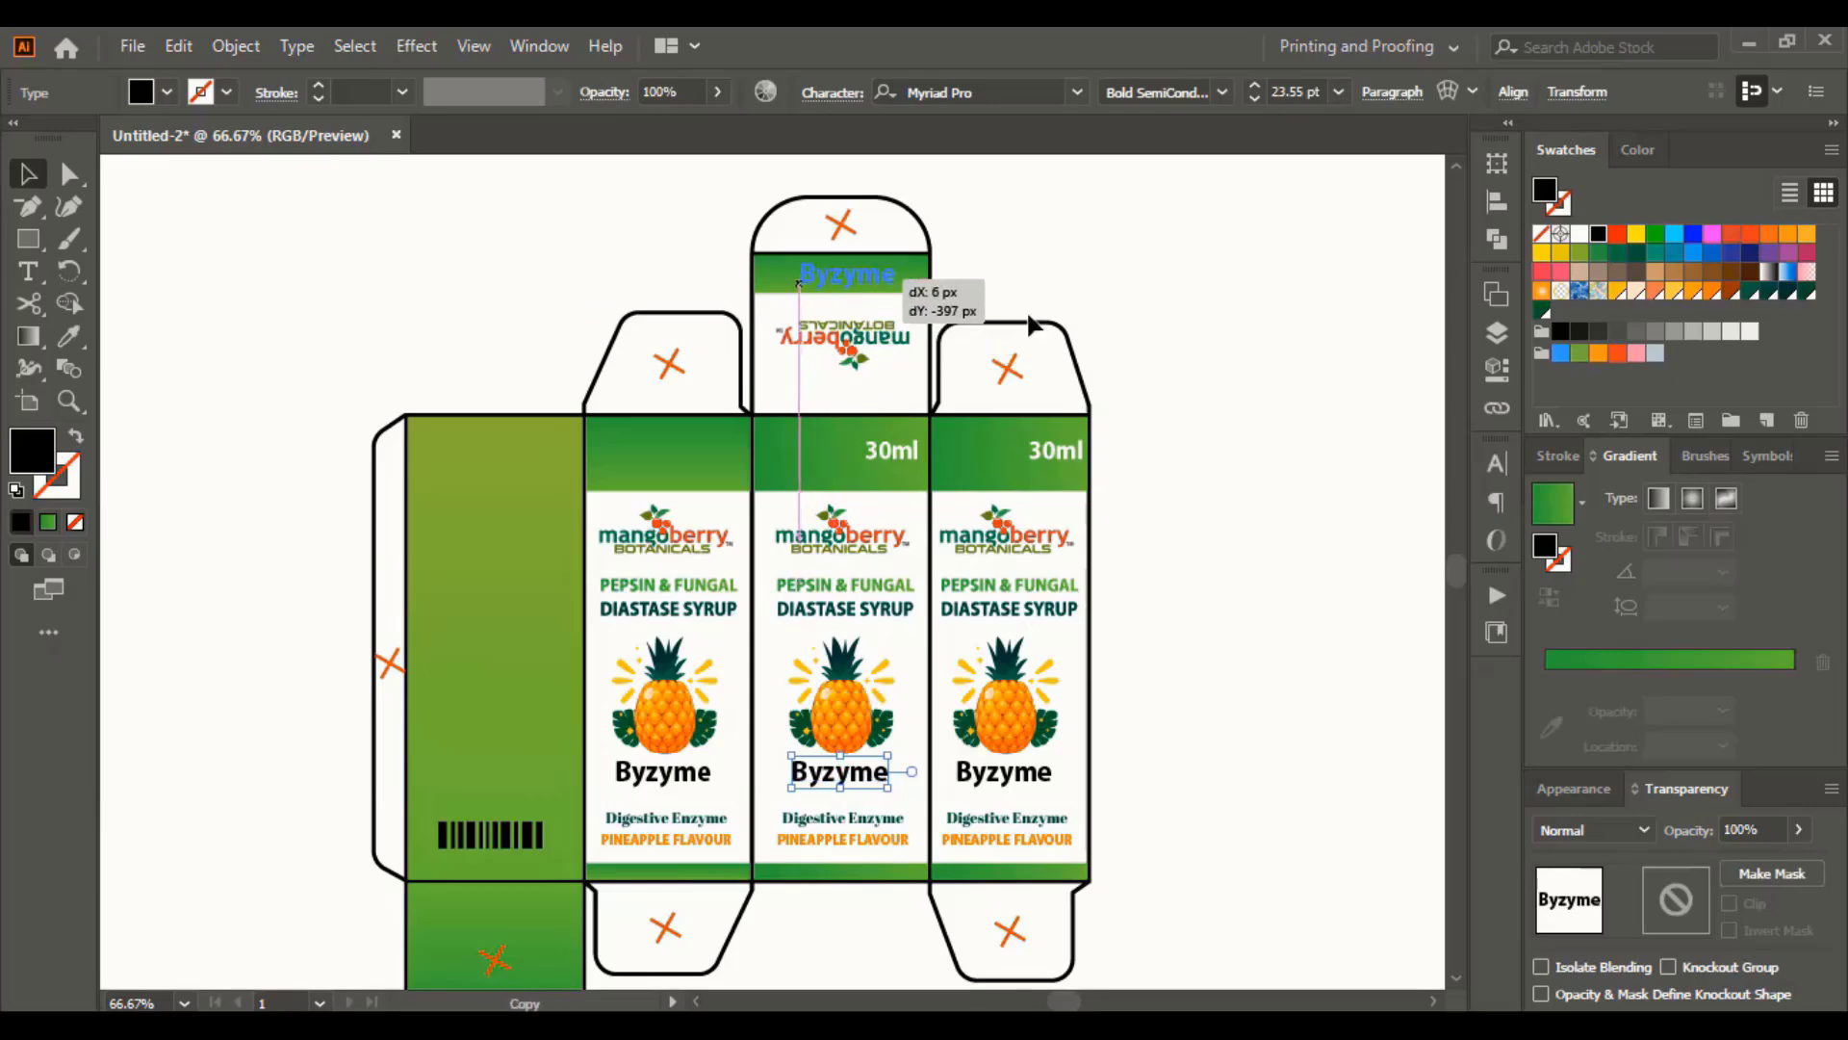
drag(1032, 323, 1032, 323)
click(1579, 233)
click(1196, 412)
click(847, 275)
drag(901, 289, 1069, 354)
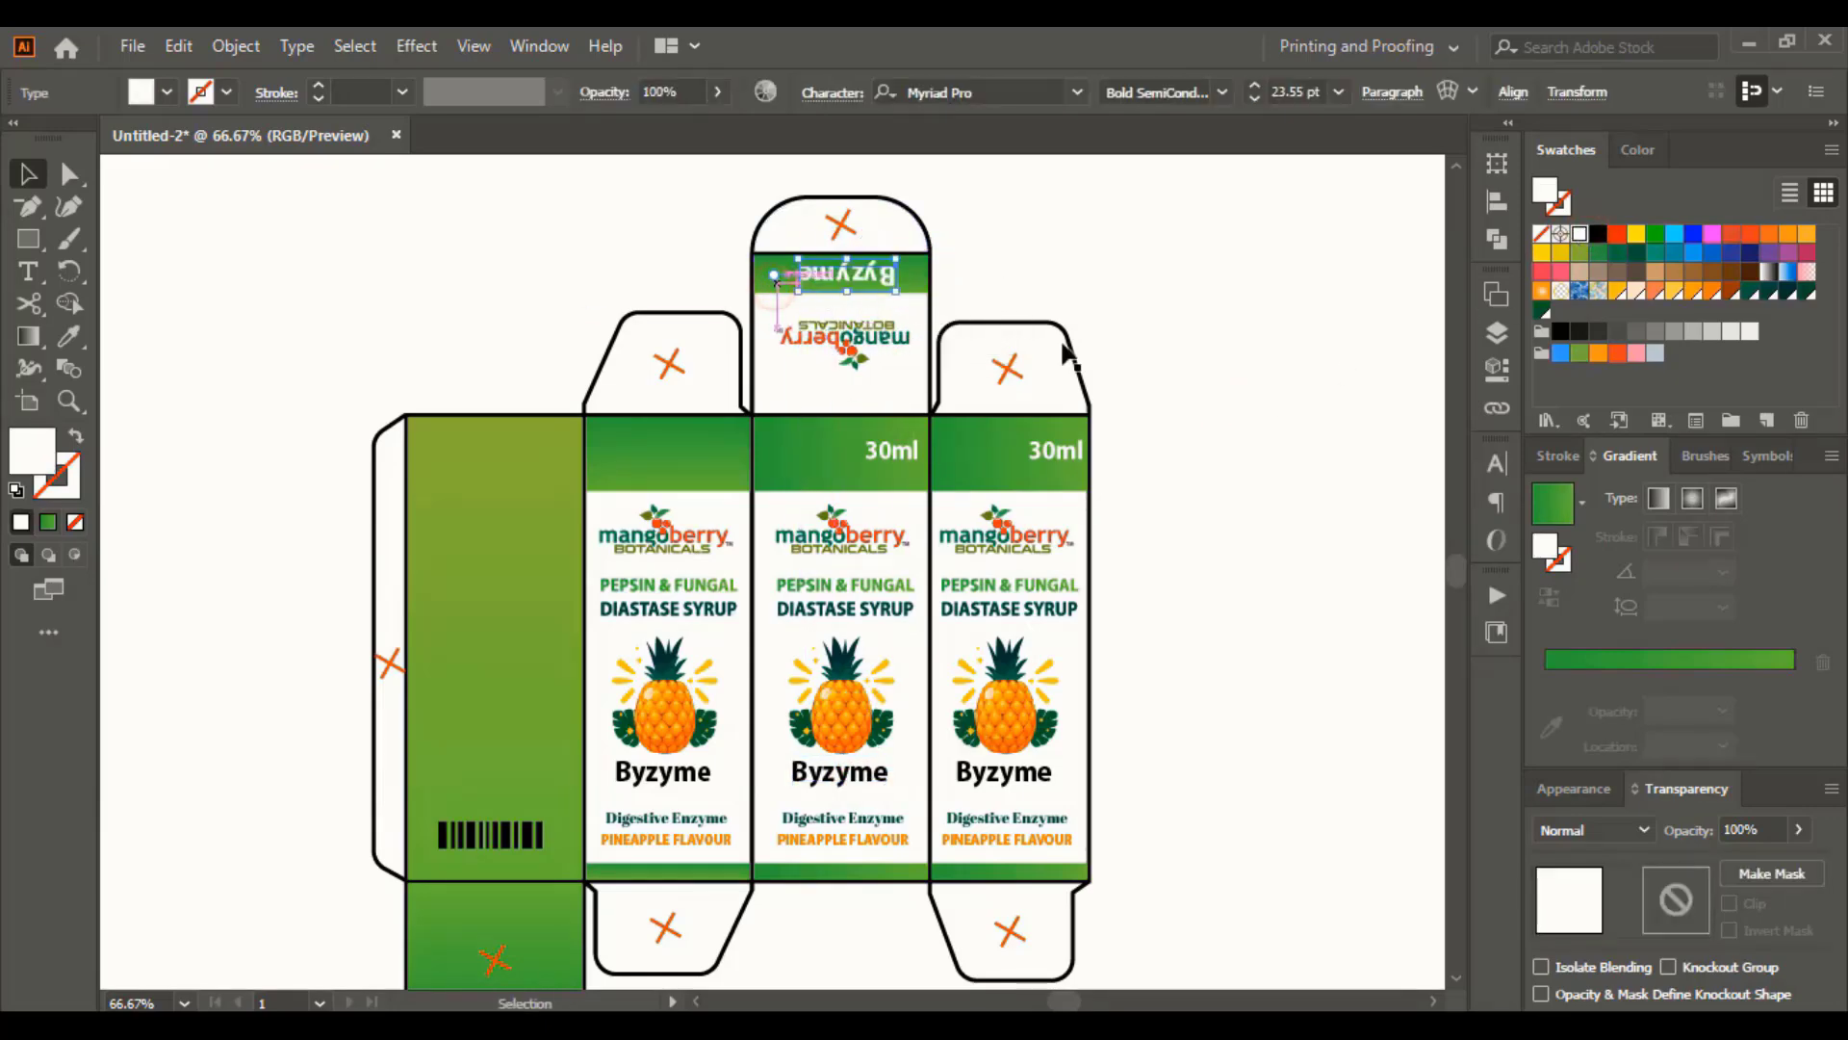
scroll(529, 920, down, 1)
drag(495, 864, 812, 941)
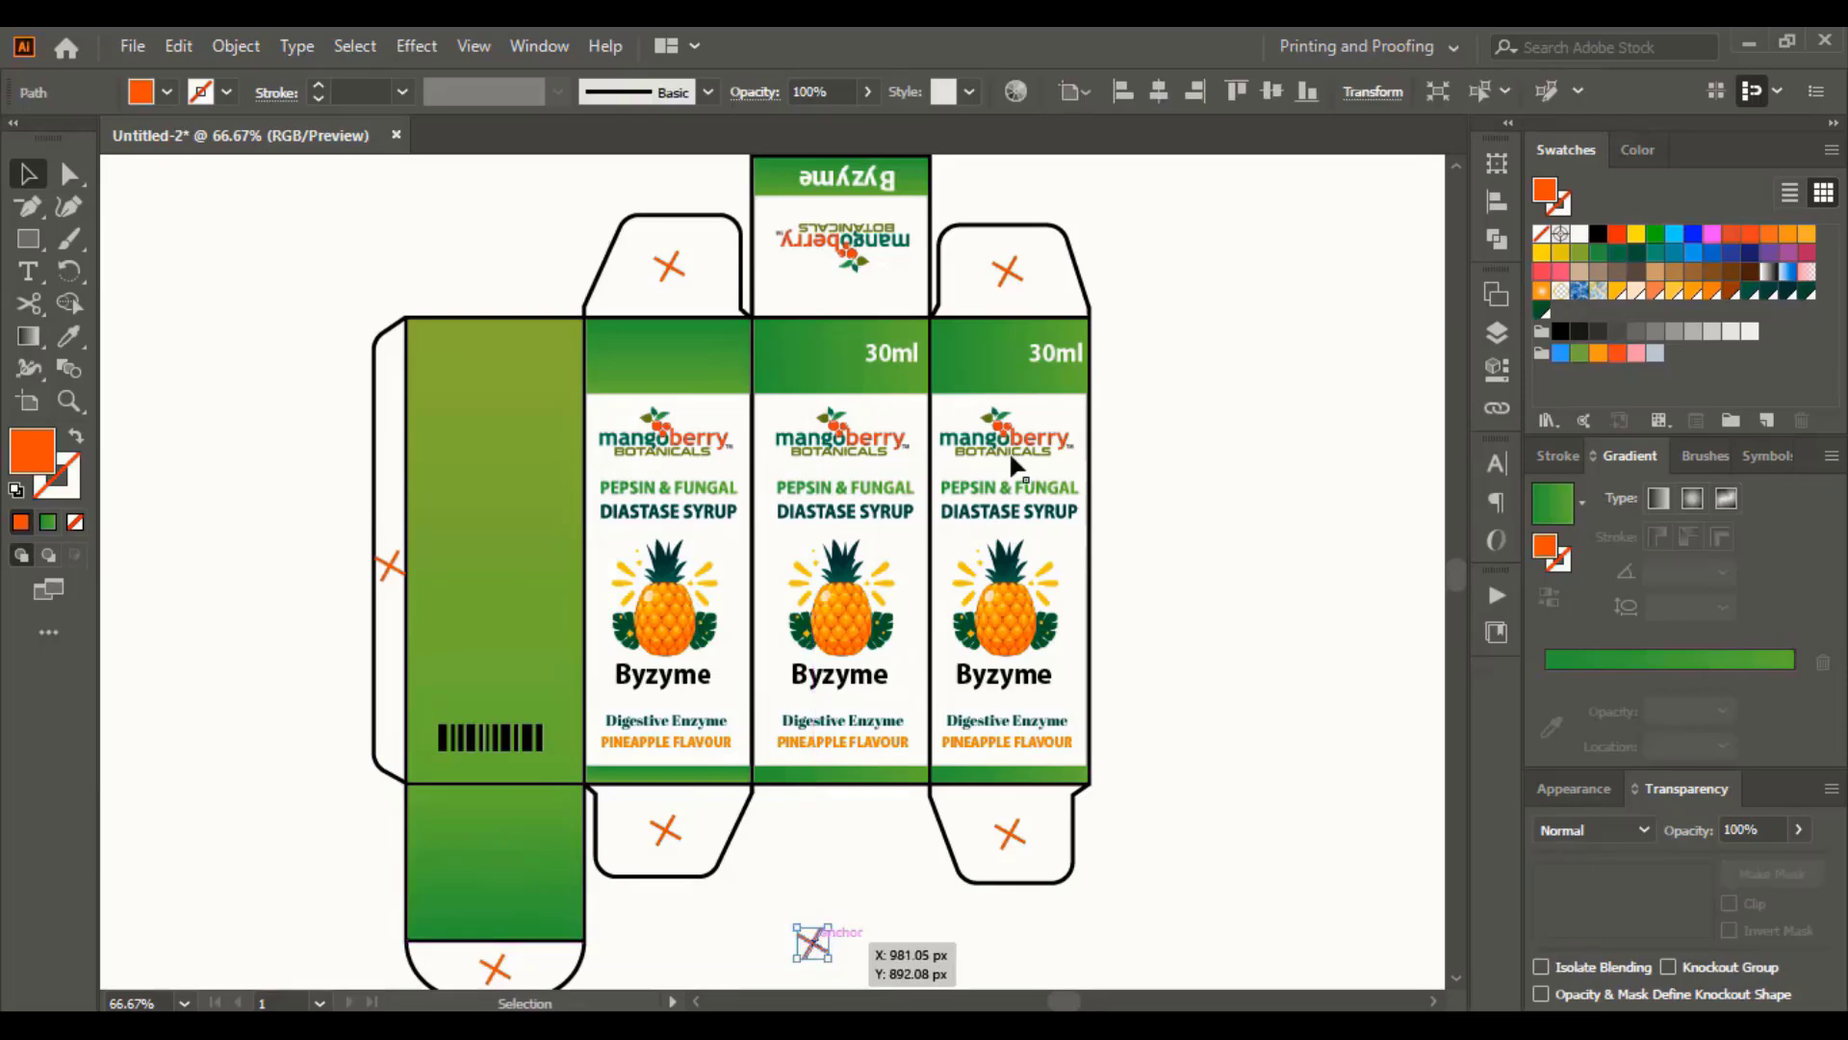
Copy the flap's logo and Byzyme onto the green panel below the barcode panel
click(865, 247)
shift+click(863, 172)
drag(863, 172, 813, 308)
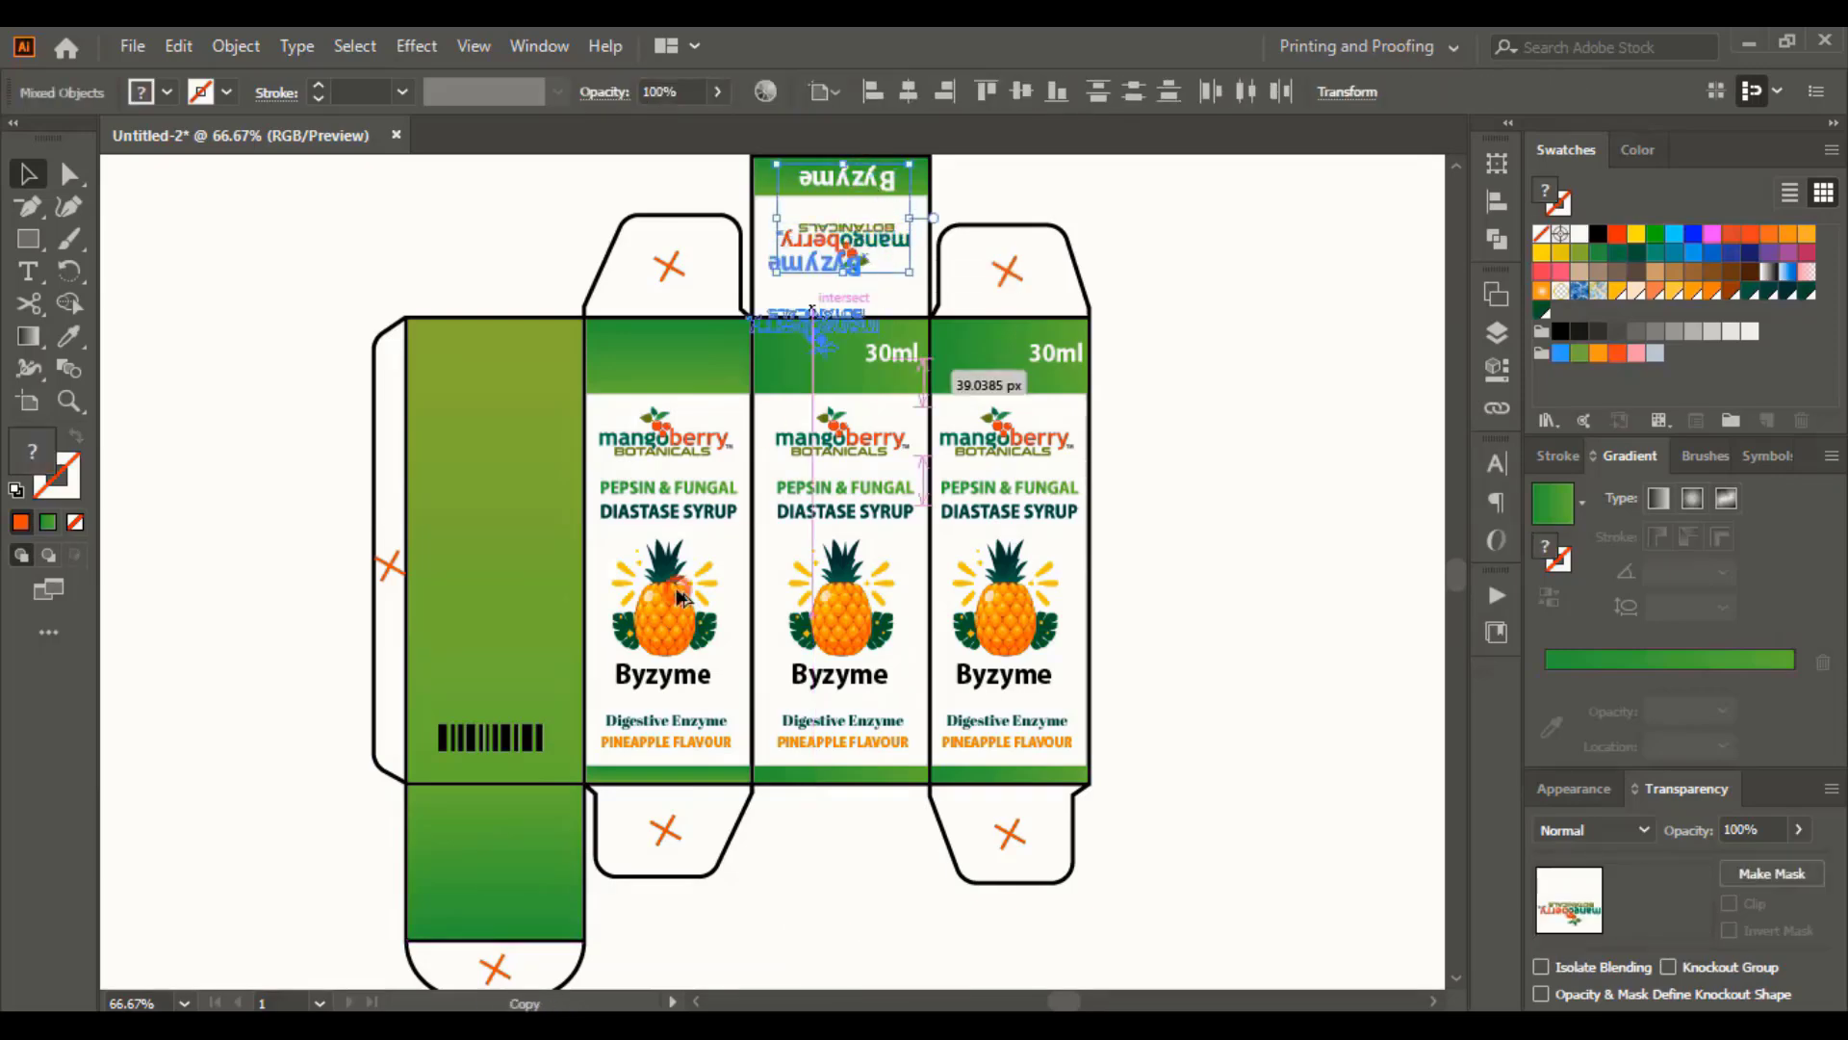
drag(680, 597, 516, 828)
Add a 'Composition:' heading and a pasted paragraph text area on the green side panel
key(ctrl+shift+a)
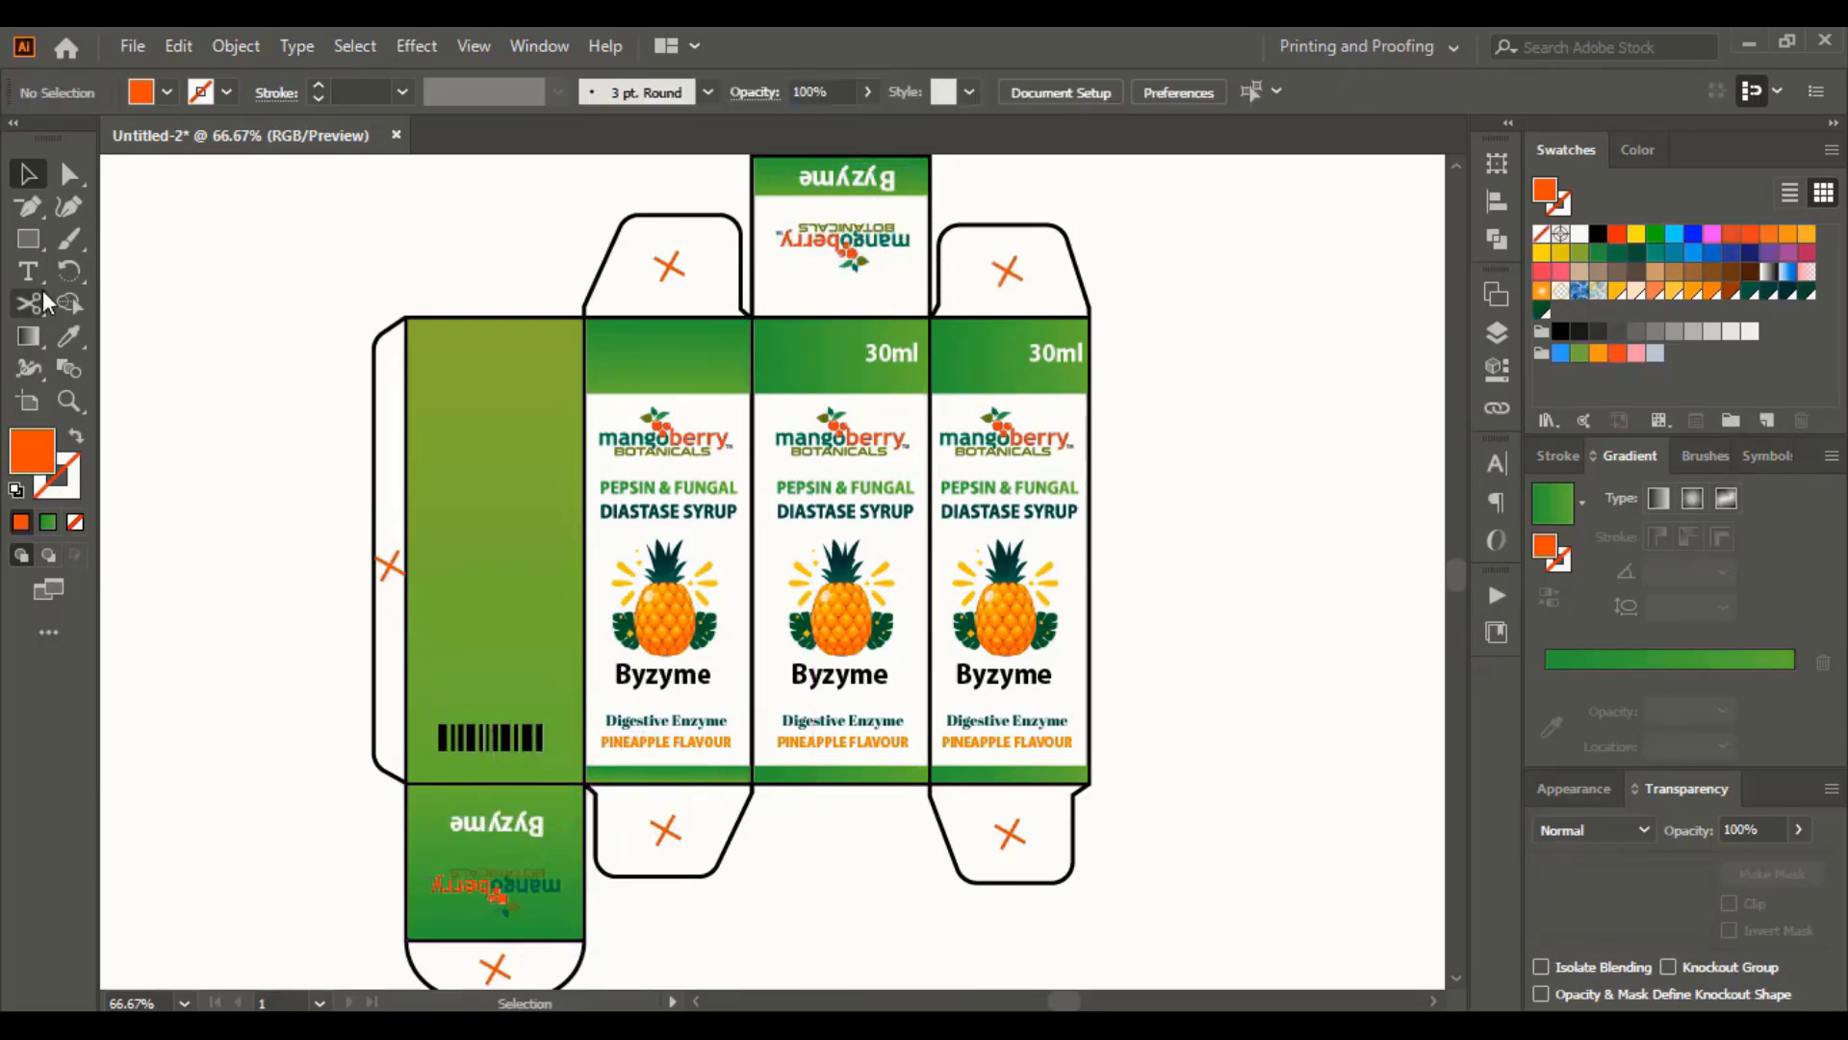
click(28, 271)
click(448, 414)
text(Com)
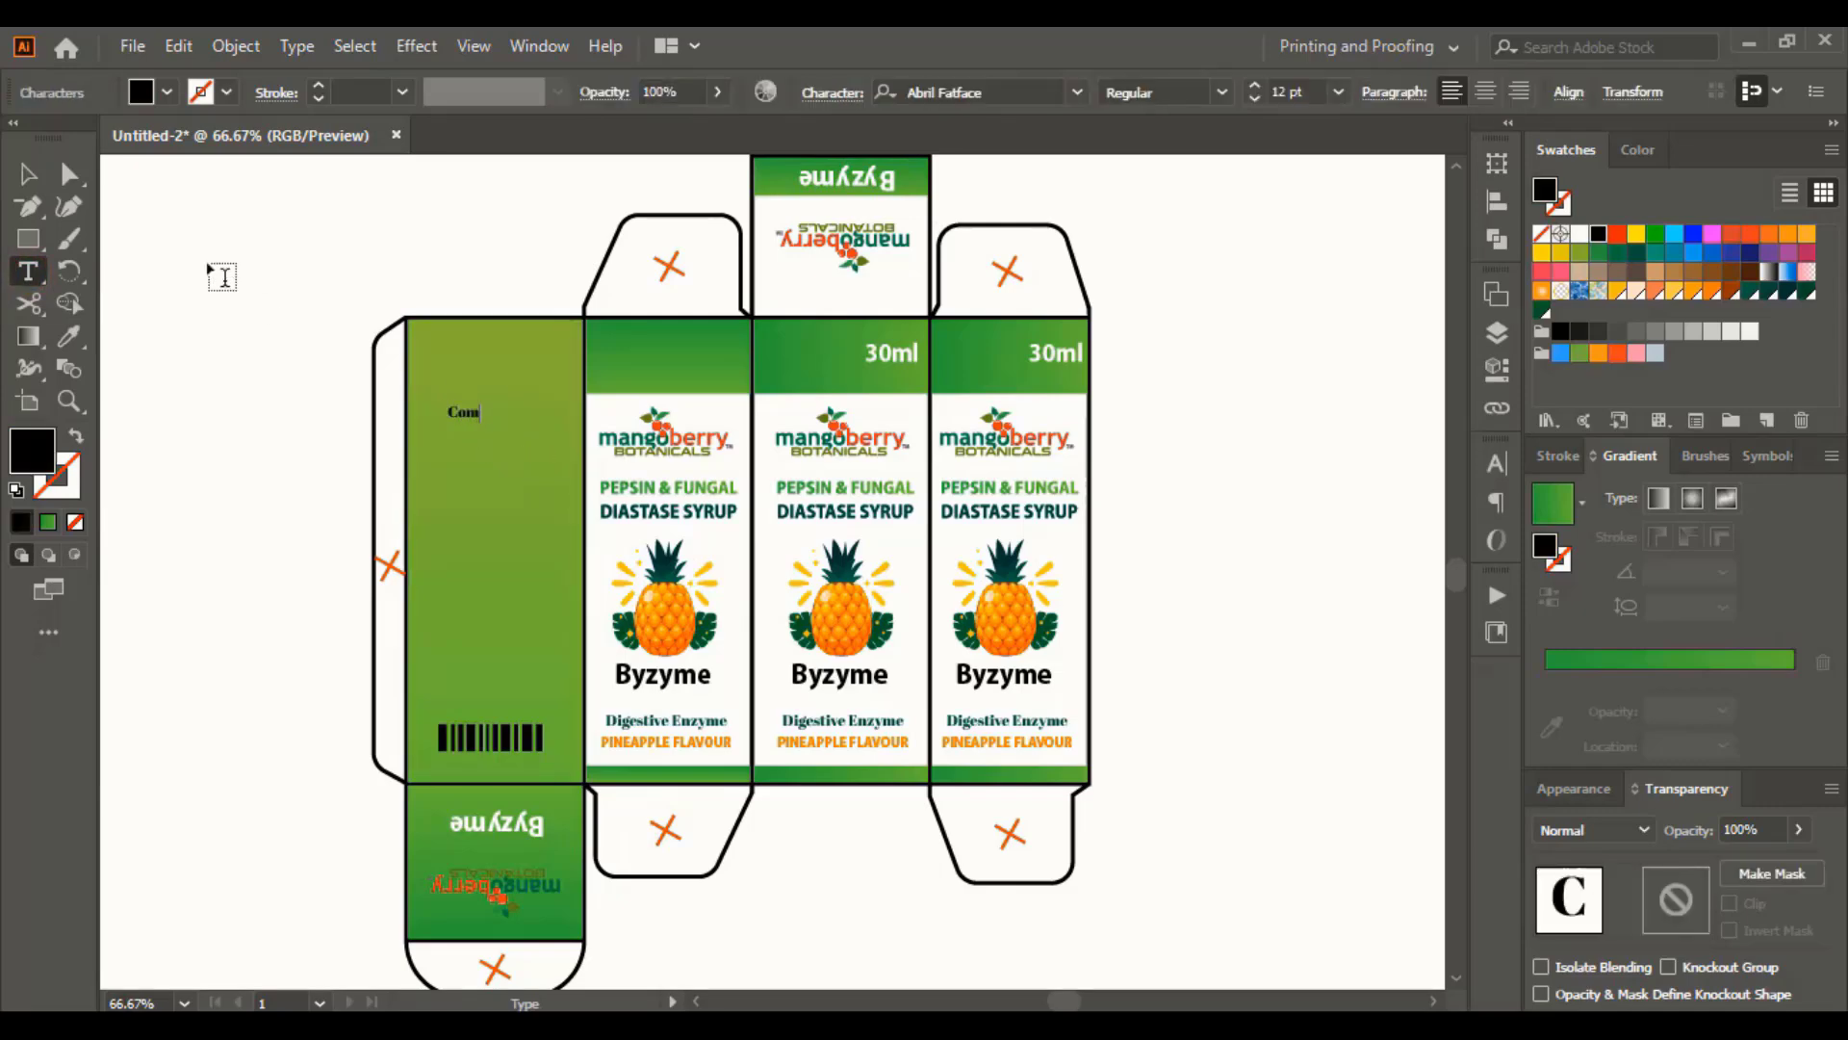
text(position:)
key(Escape)
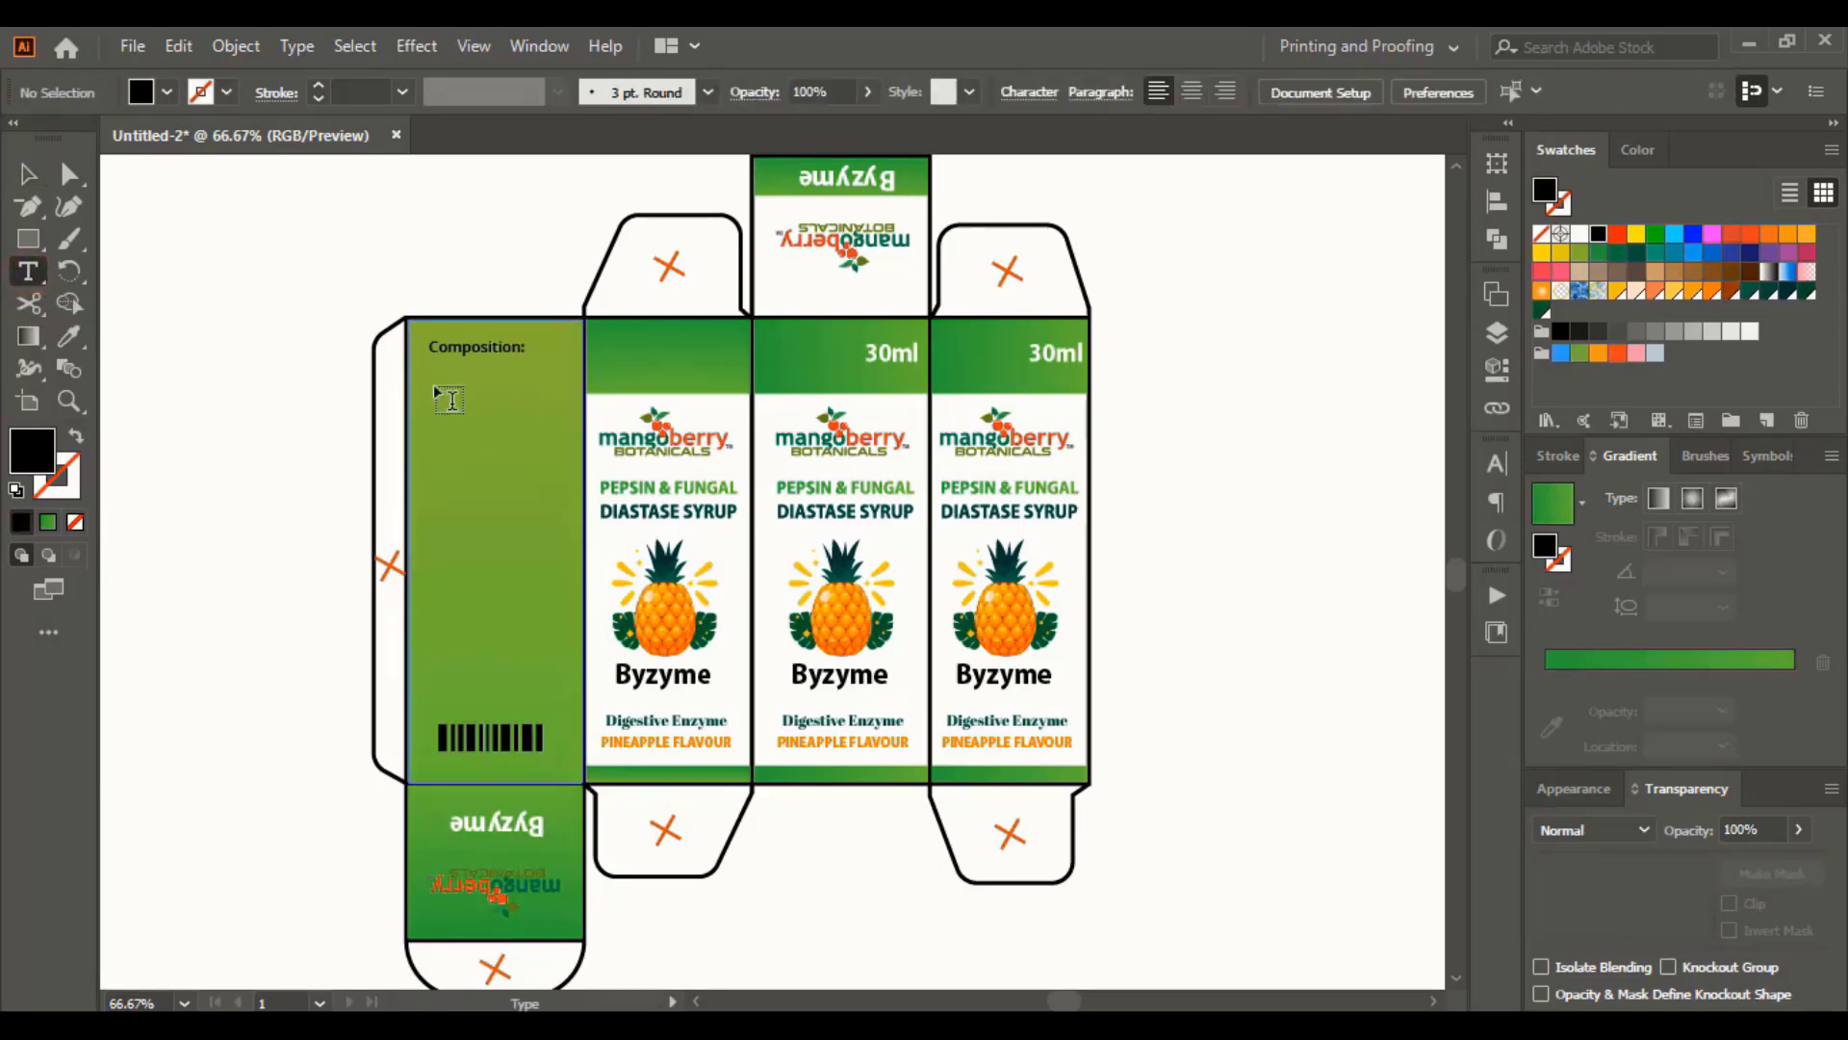
drag(426, 365, 566, 683)
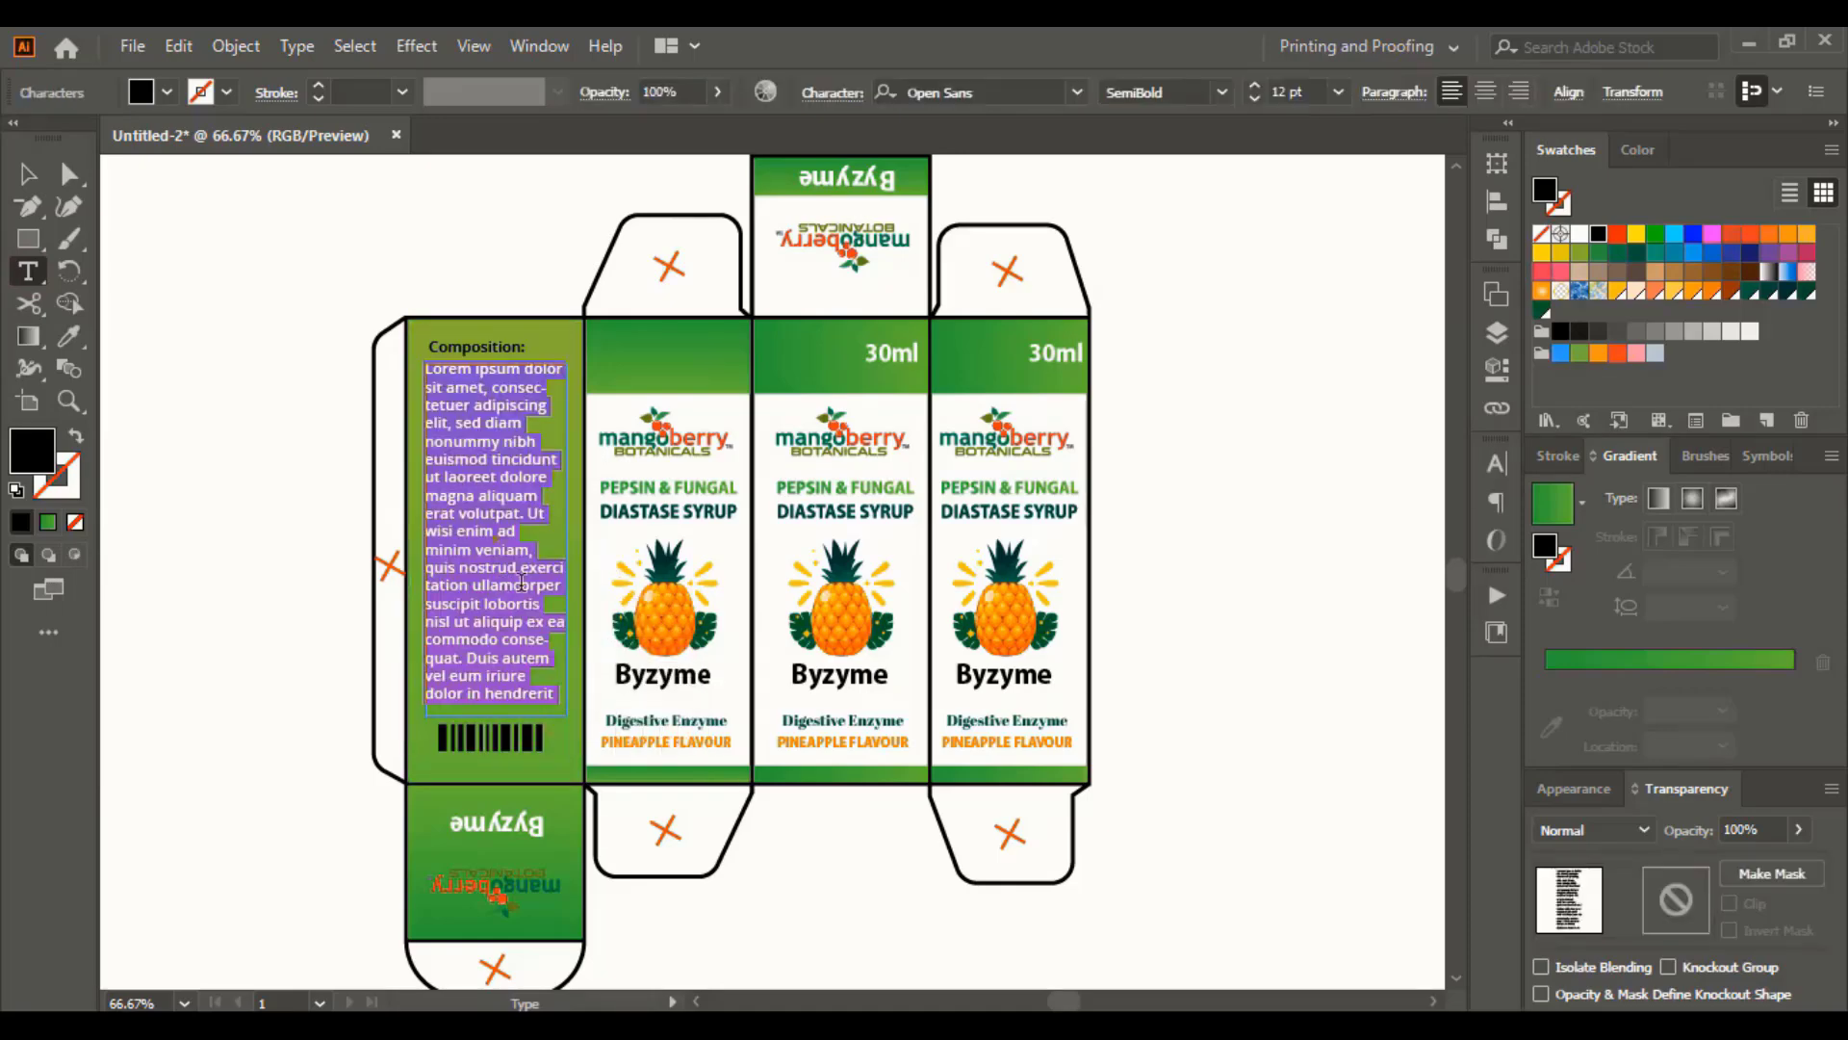
key(ctrl+v)
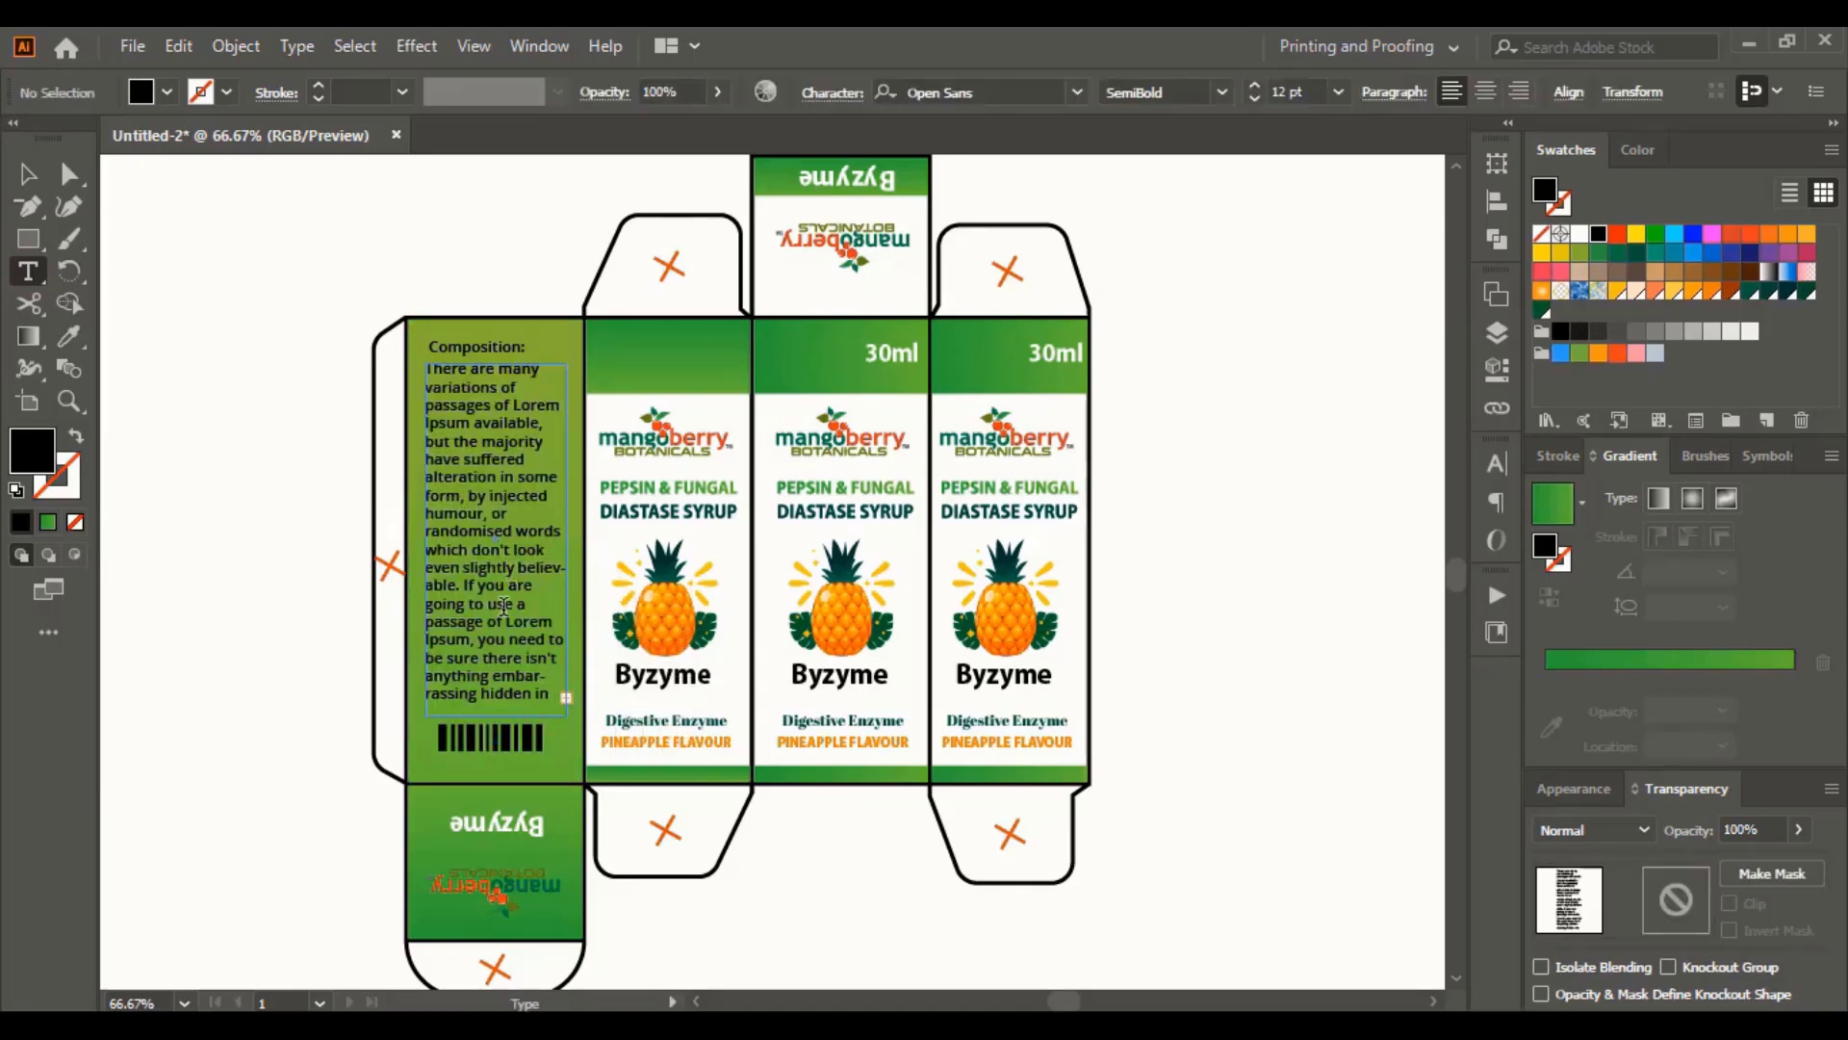
Justify the composition paragraph with last line aligned left and make the text white
click(1393, 91)
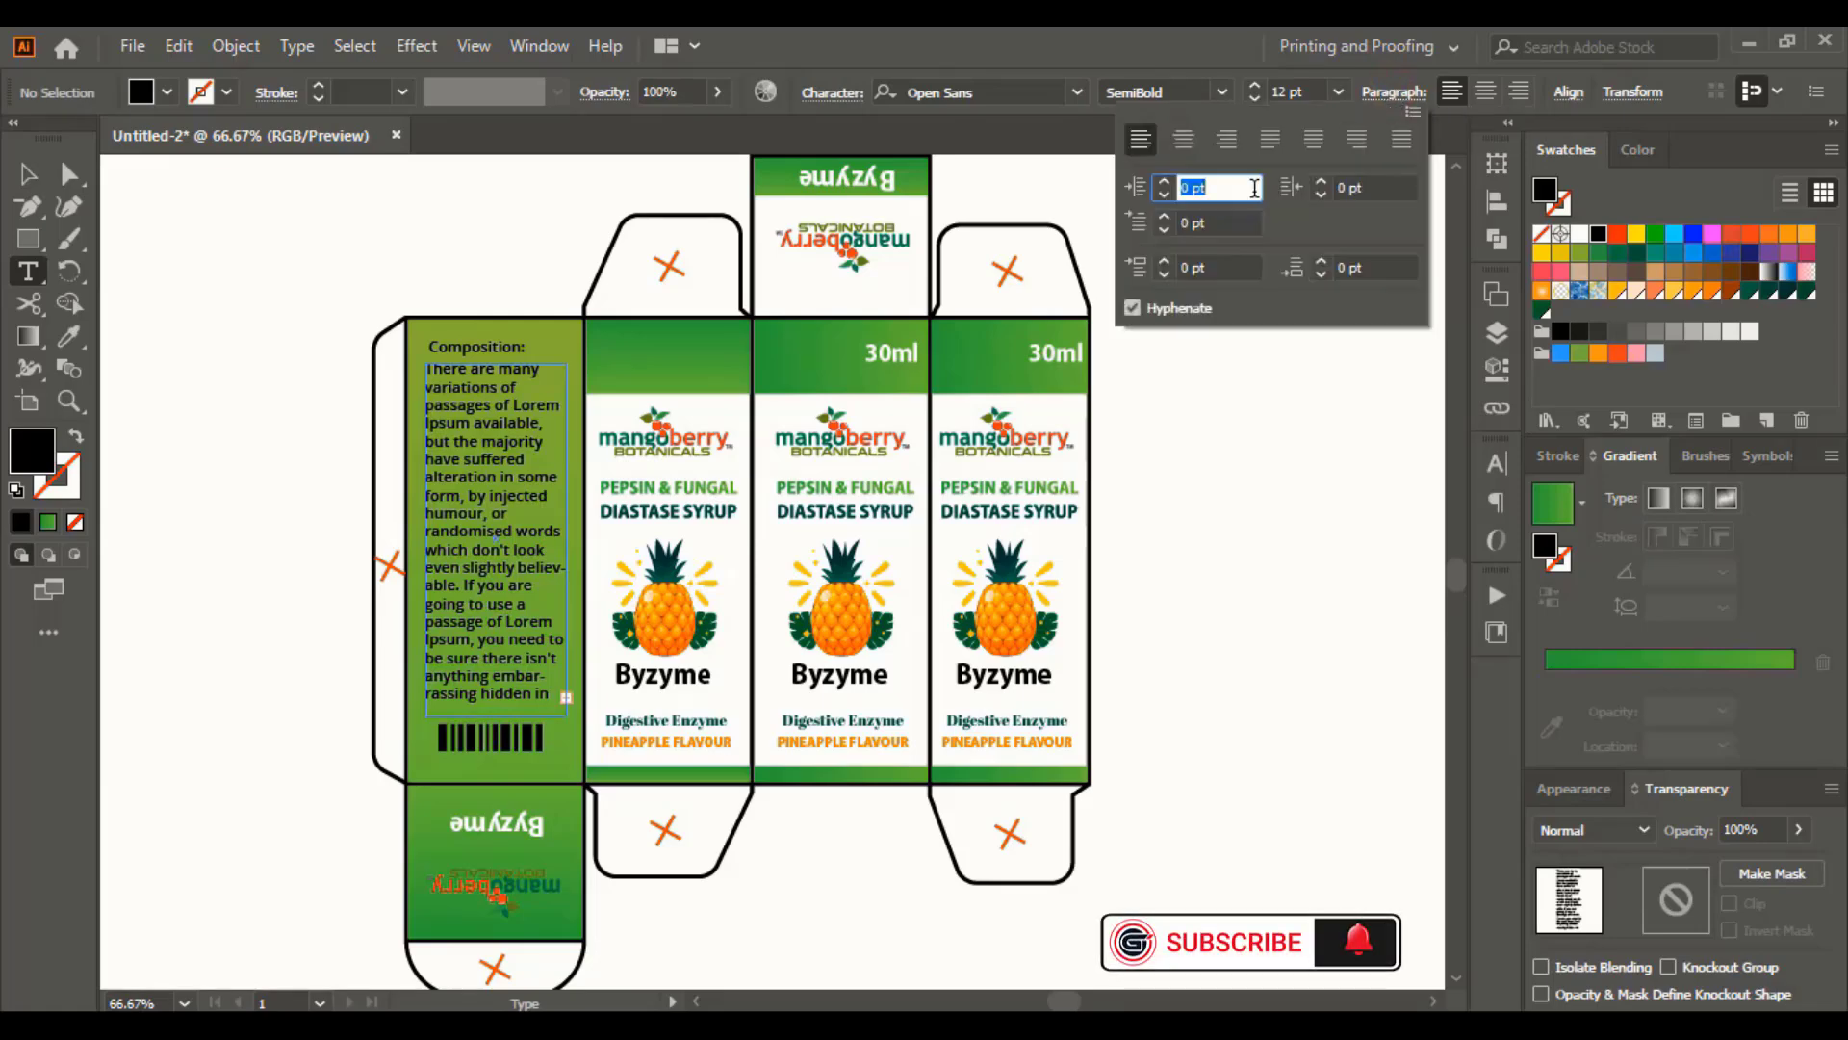
click(1400, 141)
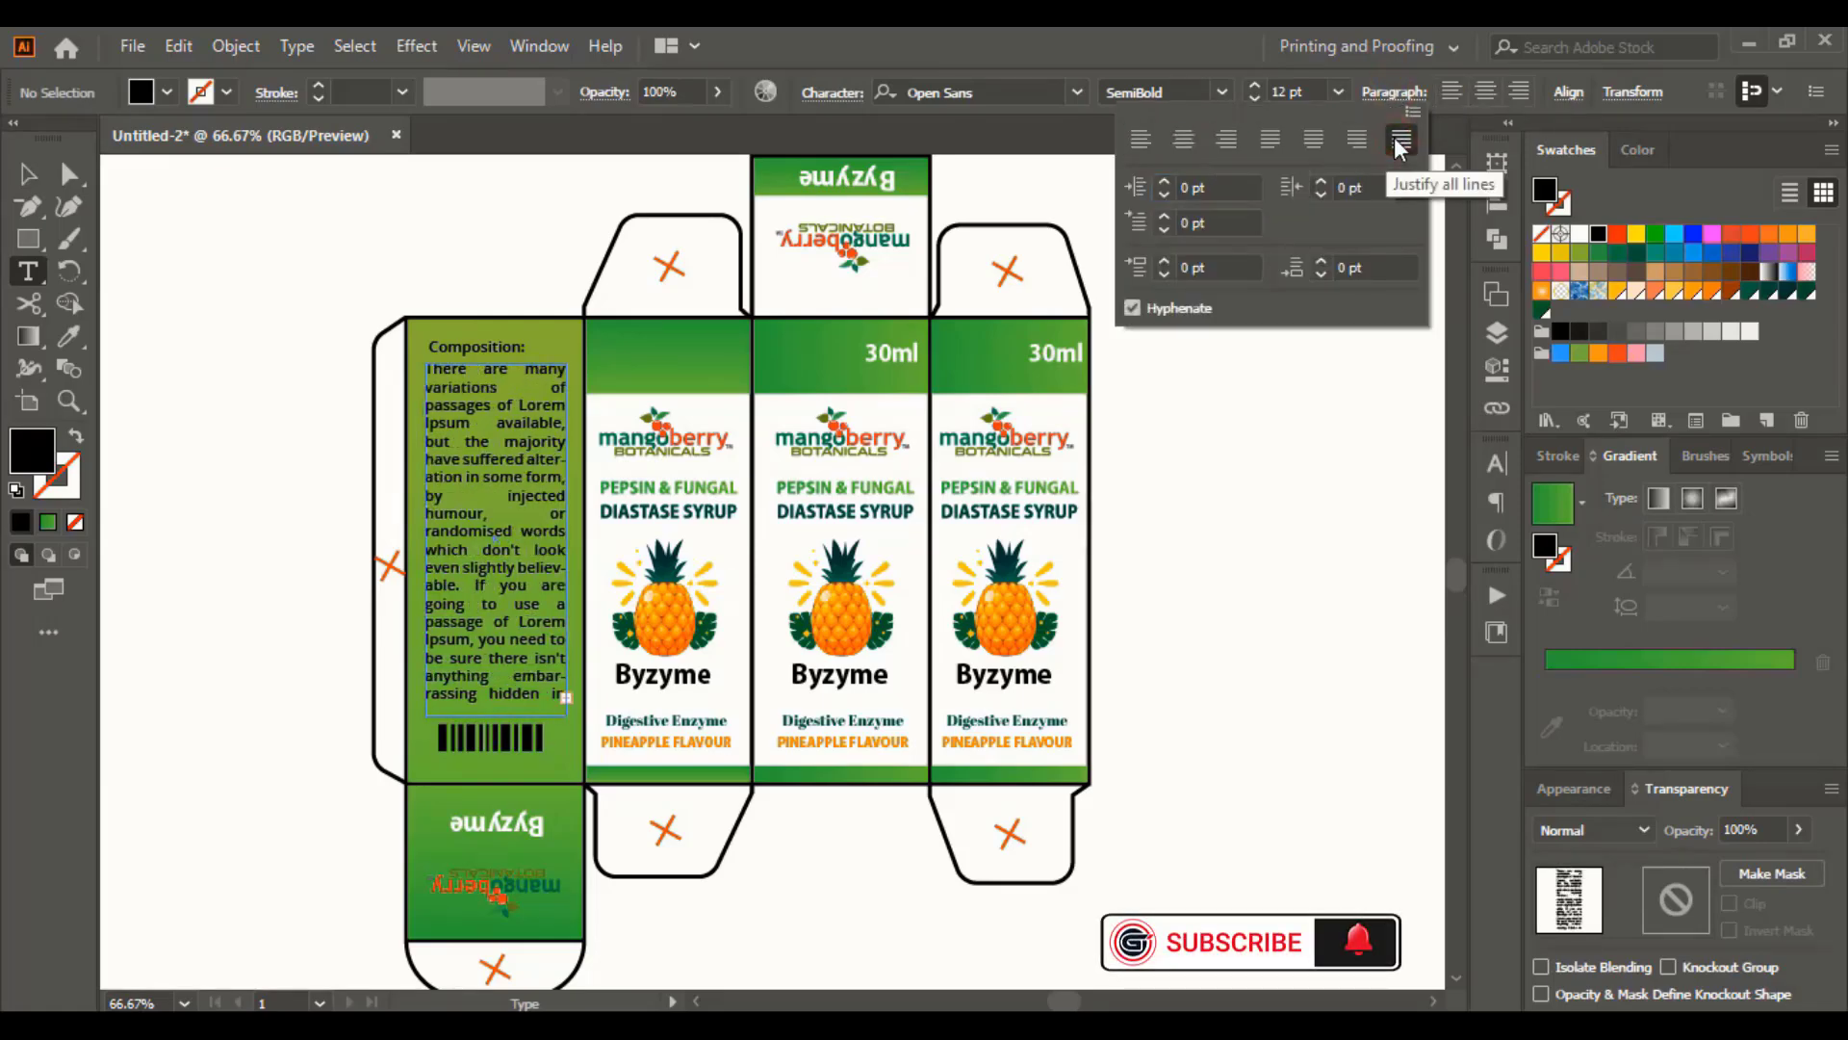
click(1269, 141)
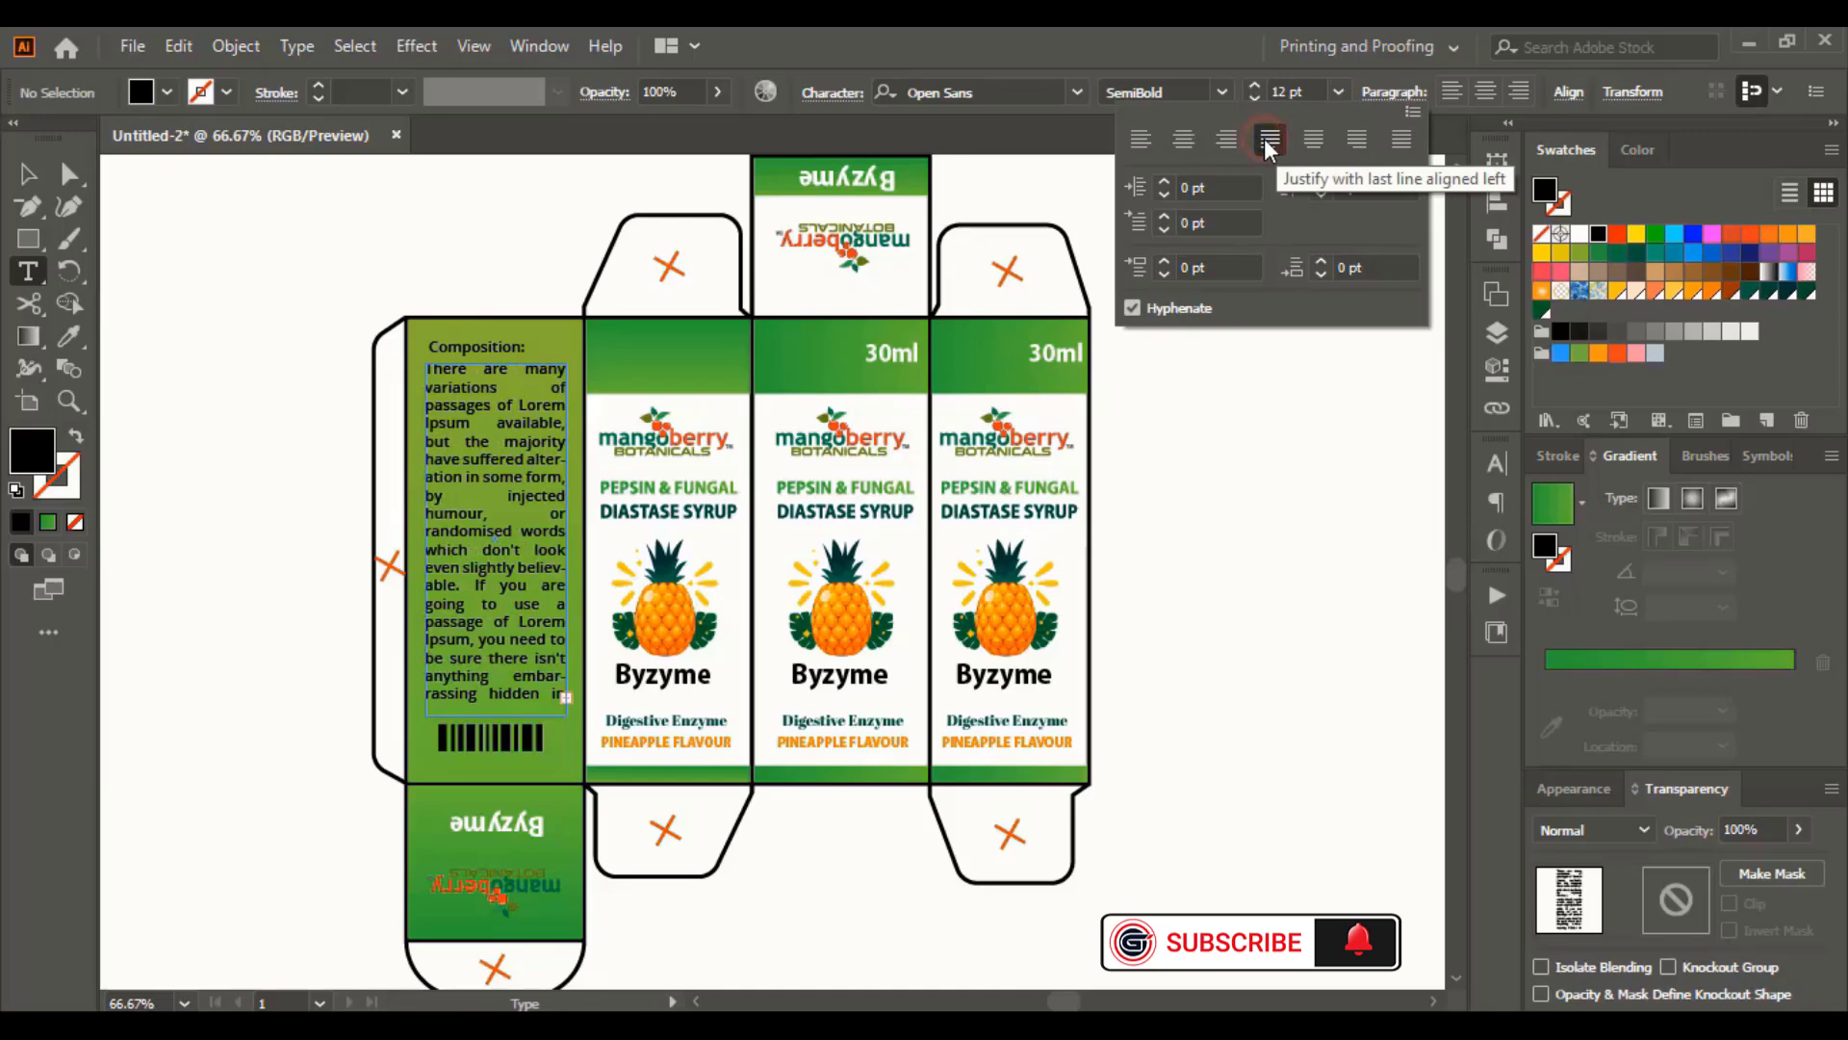
click(518, 694)
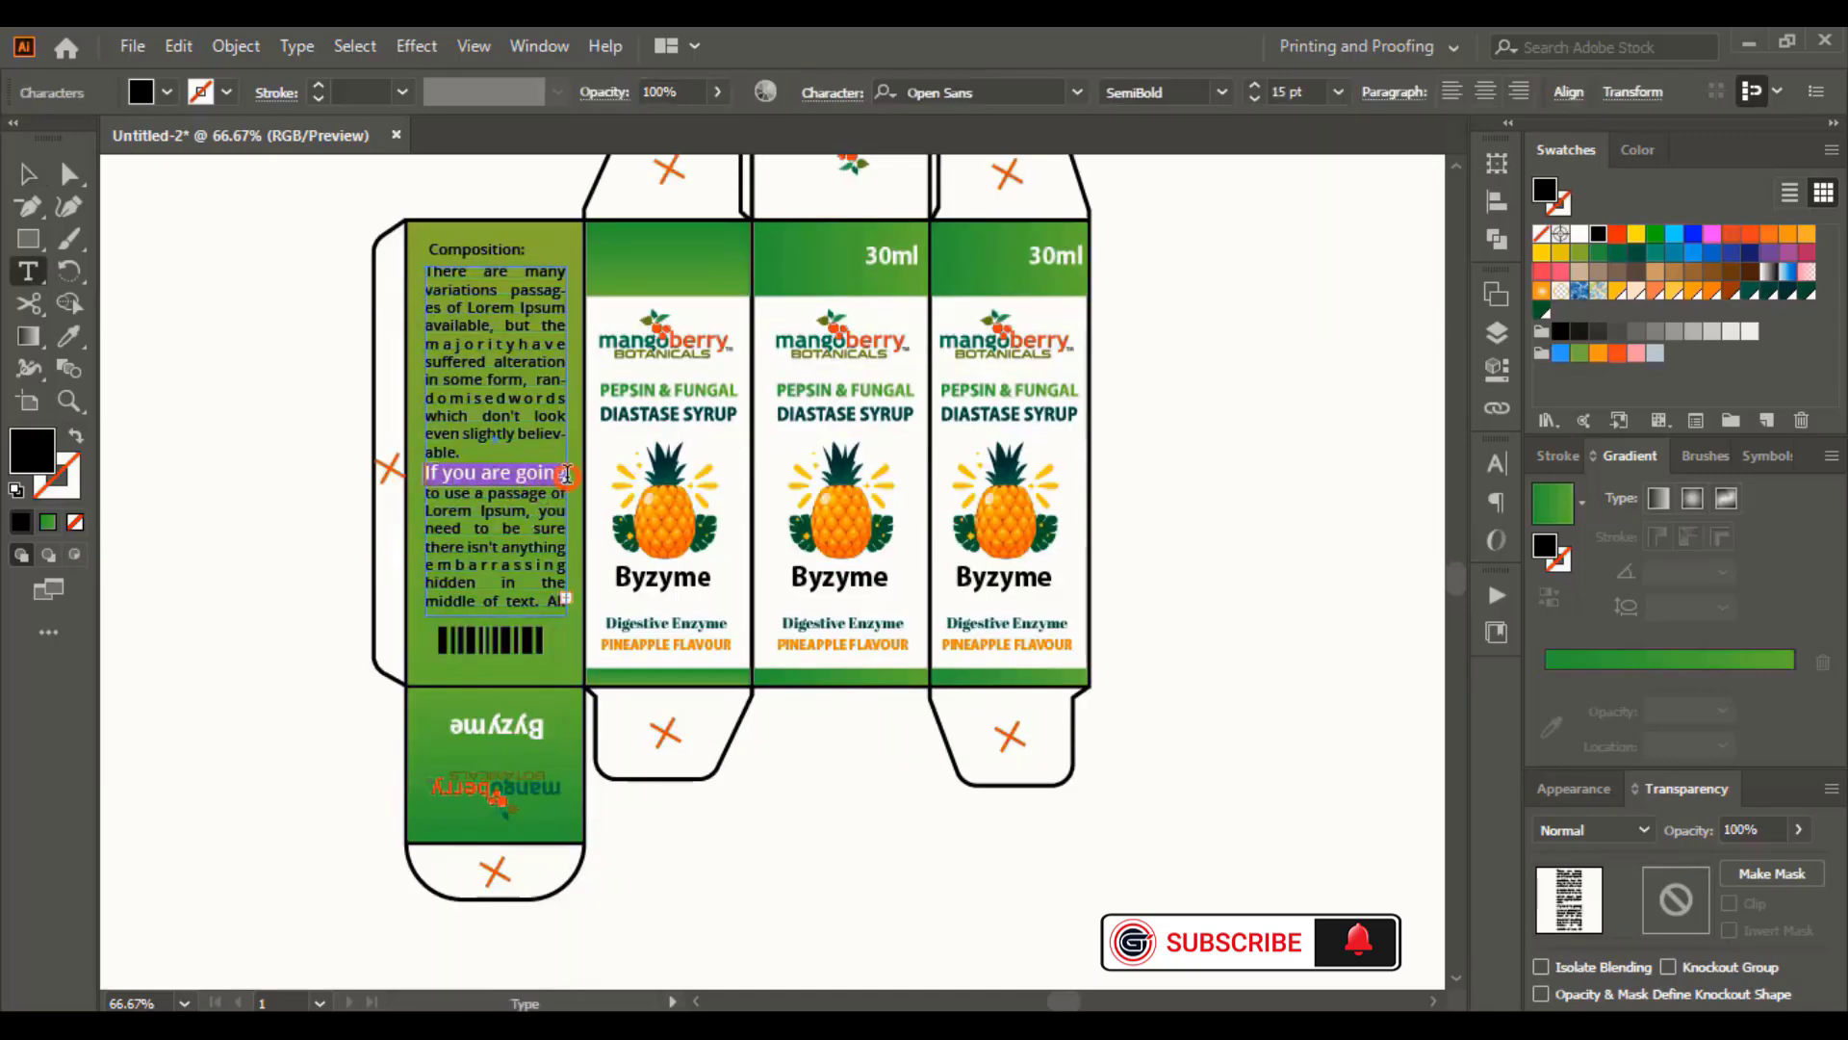
drag(567, 473, 570, 473)
click(1580, 234)
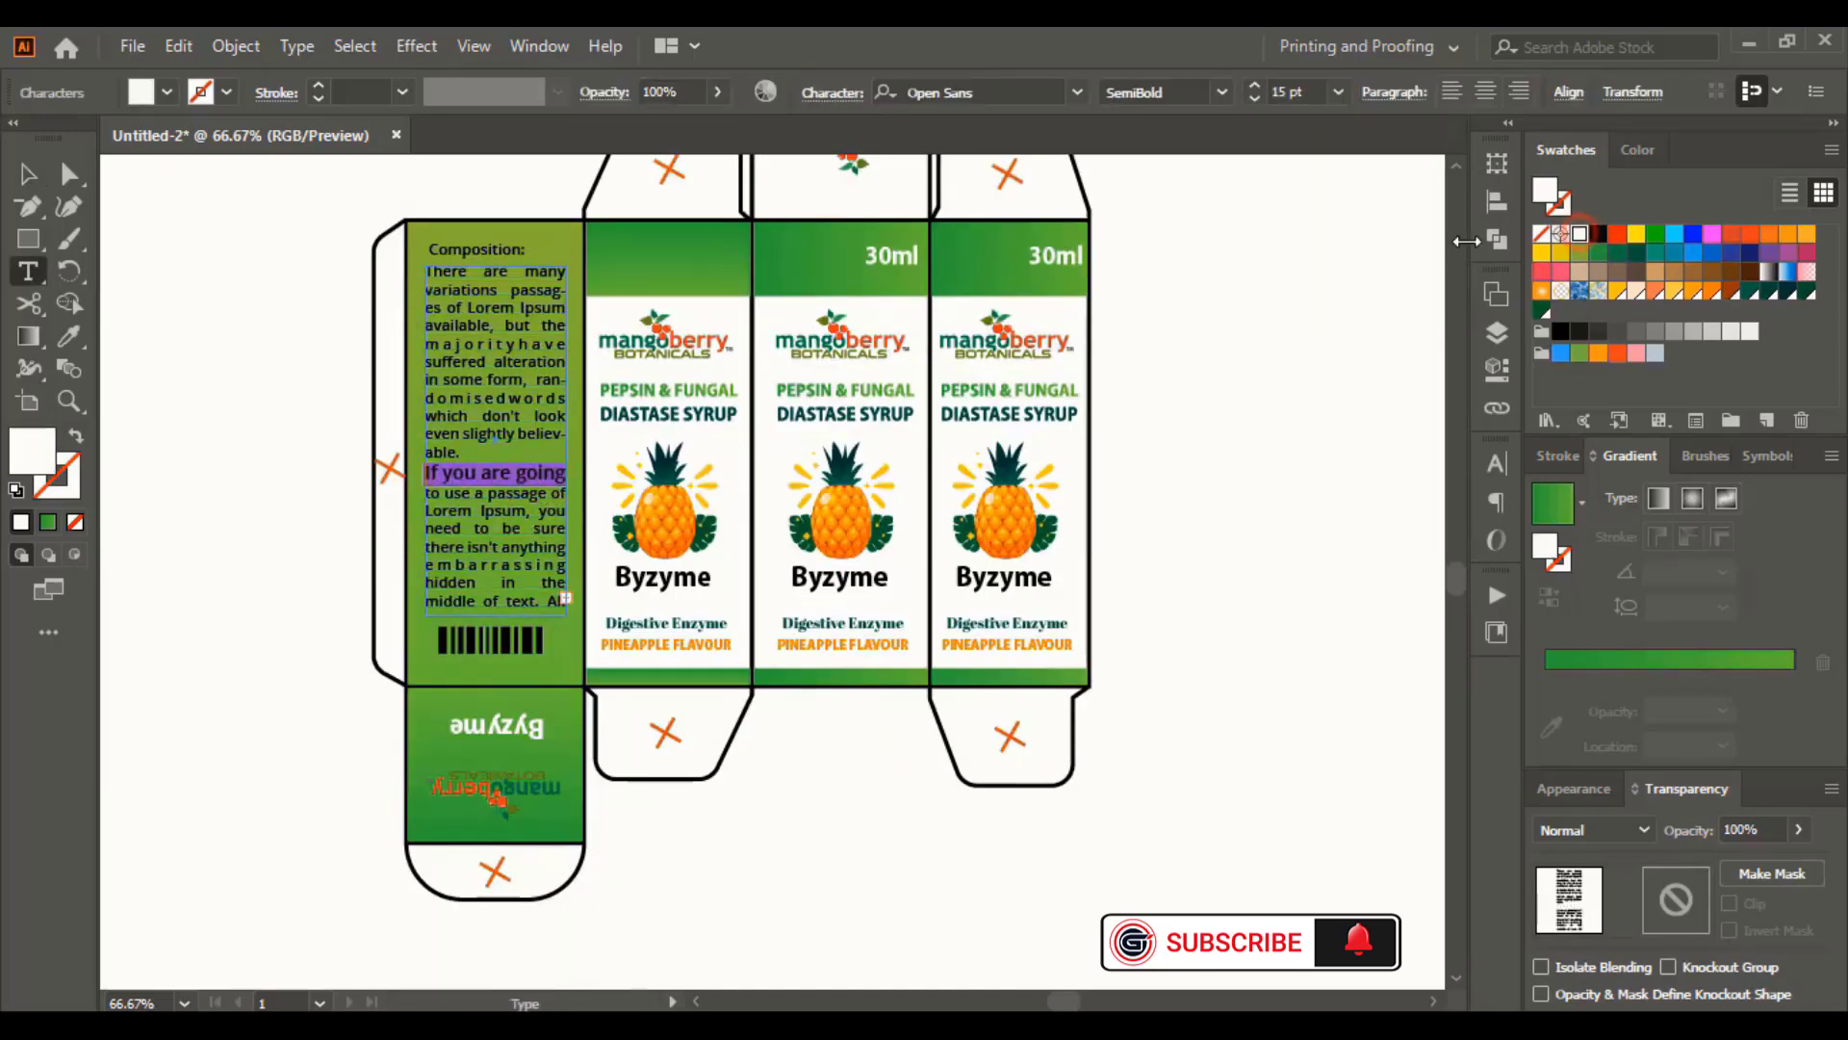
Enlarge the 'Composition:' heading's font size
drag(427, 245, 527, 249)
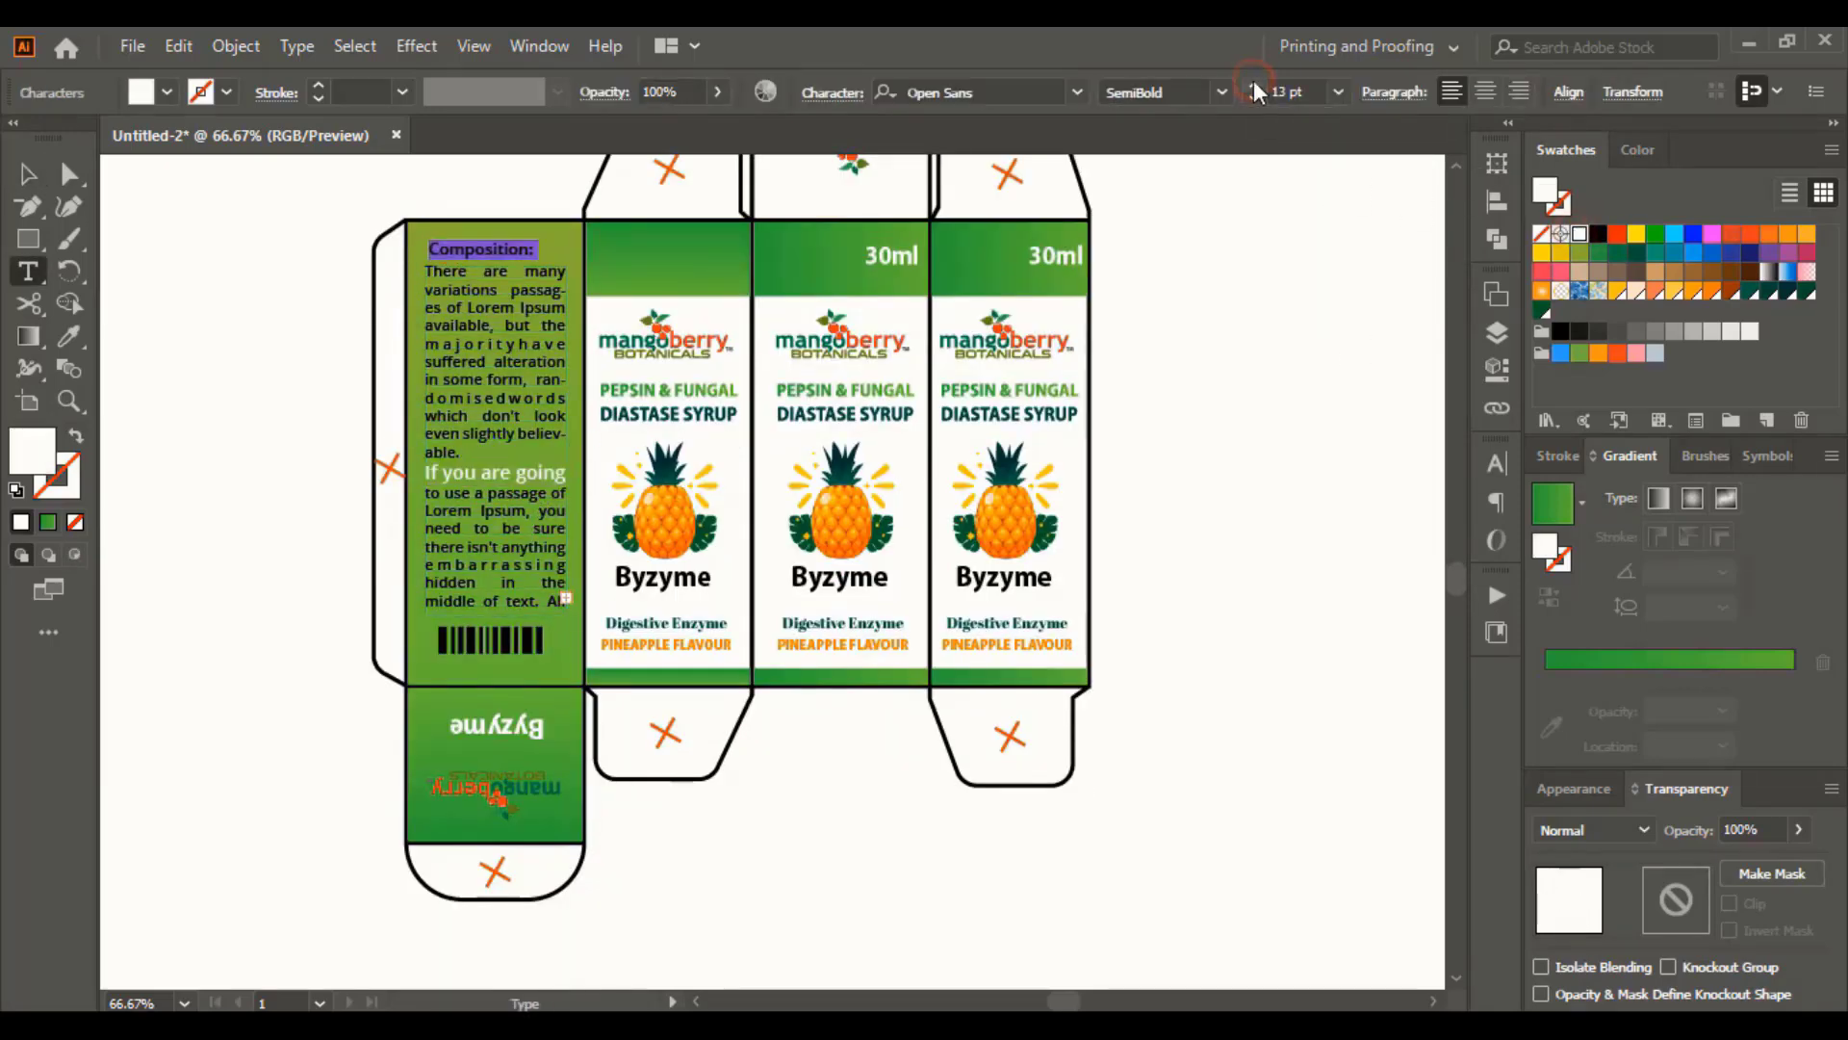
click(1253, 83)
click(27, 173)
Shrink the bottom green panel to a thin strip and Alt-drag a copy of the Byzyme name onto it
scroll(385, 577, up, 1)
click(504, 724)
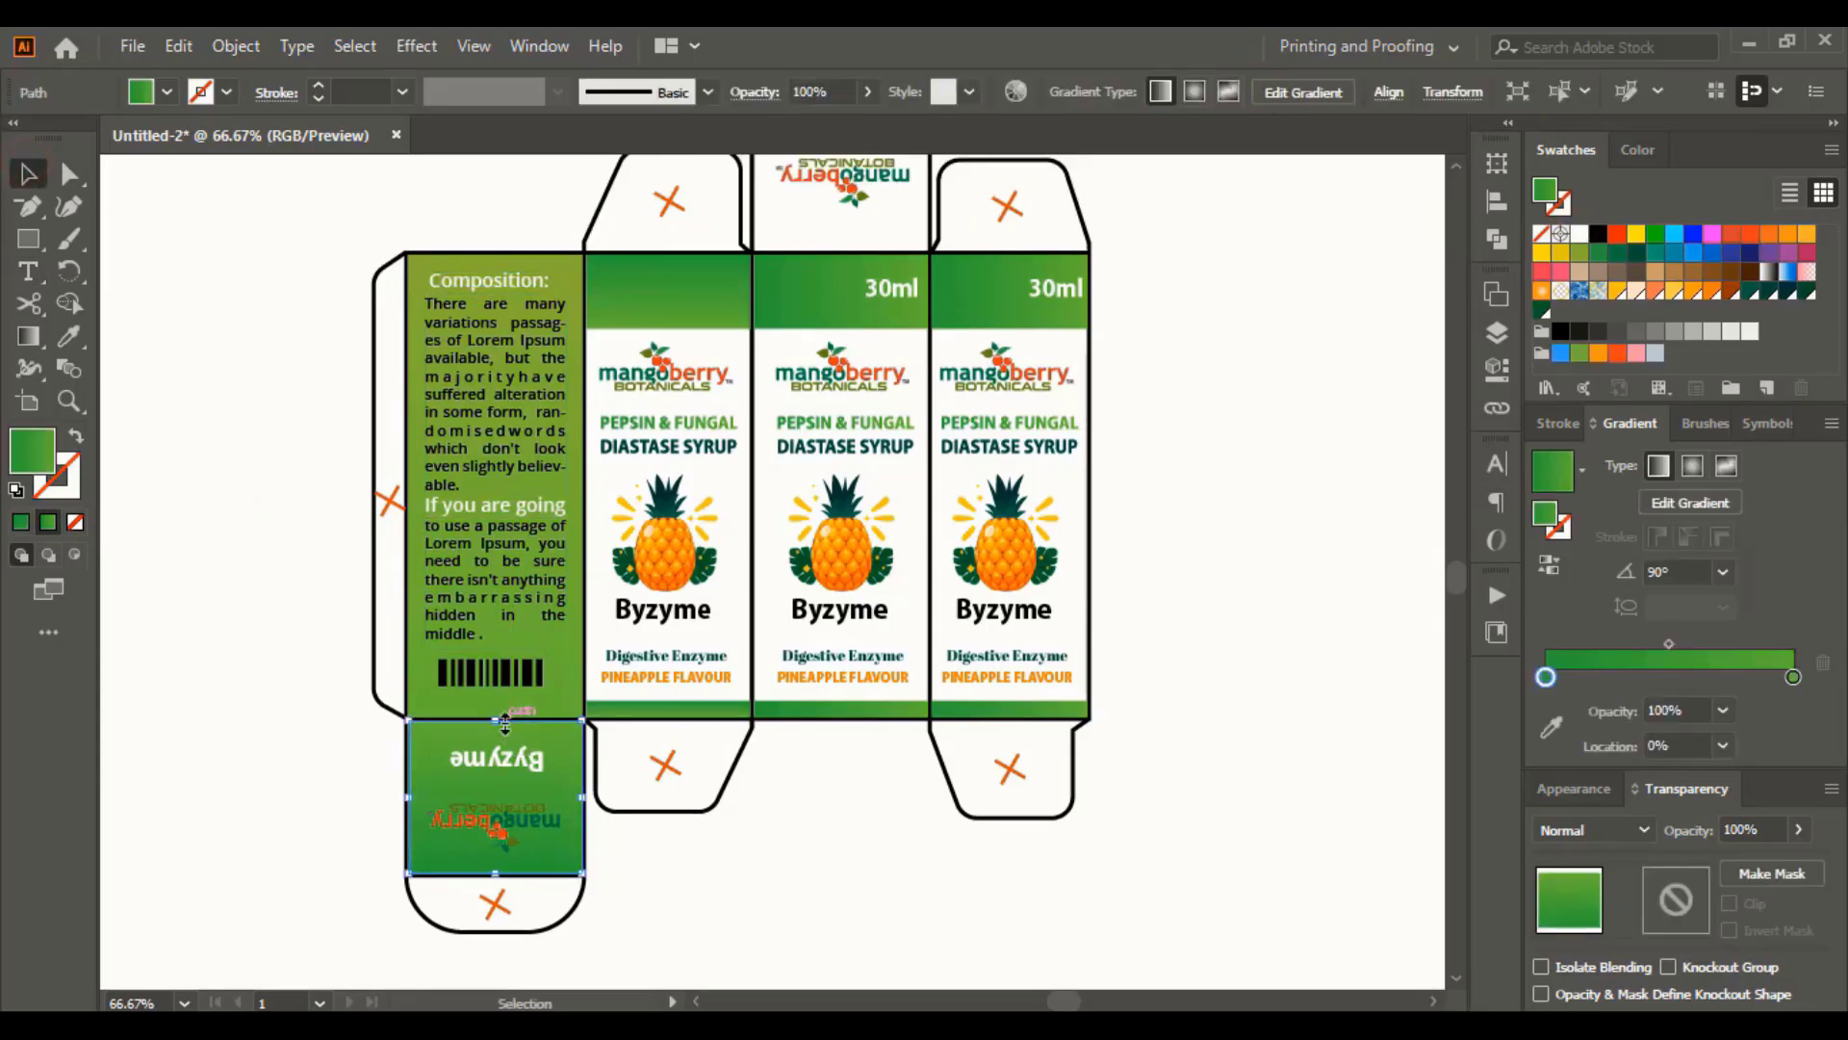
drag(504, 723, 501, 846)
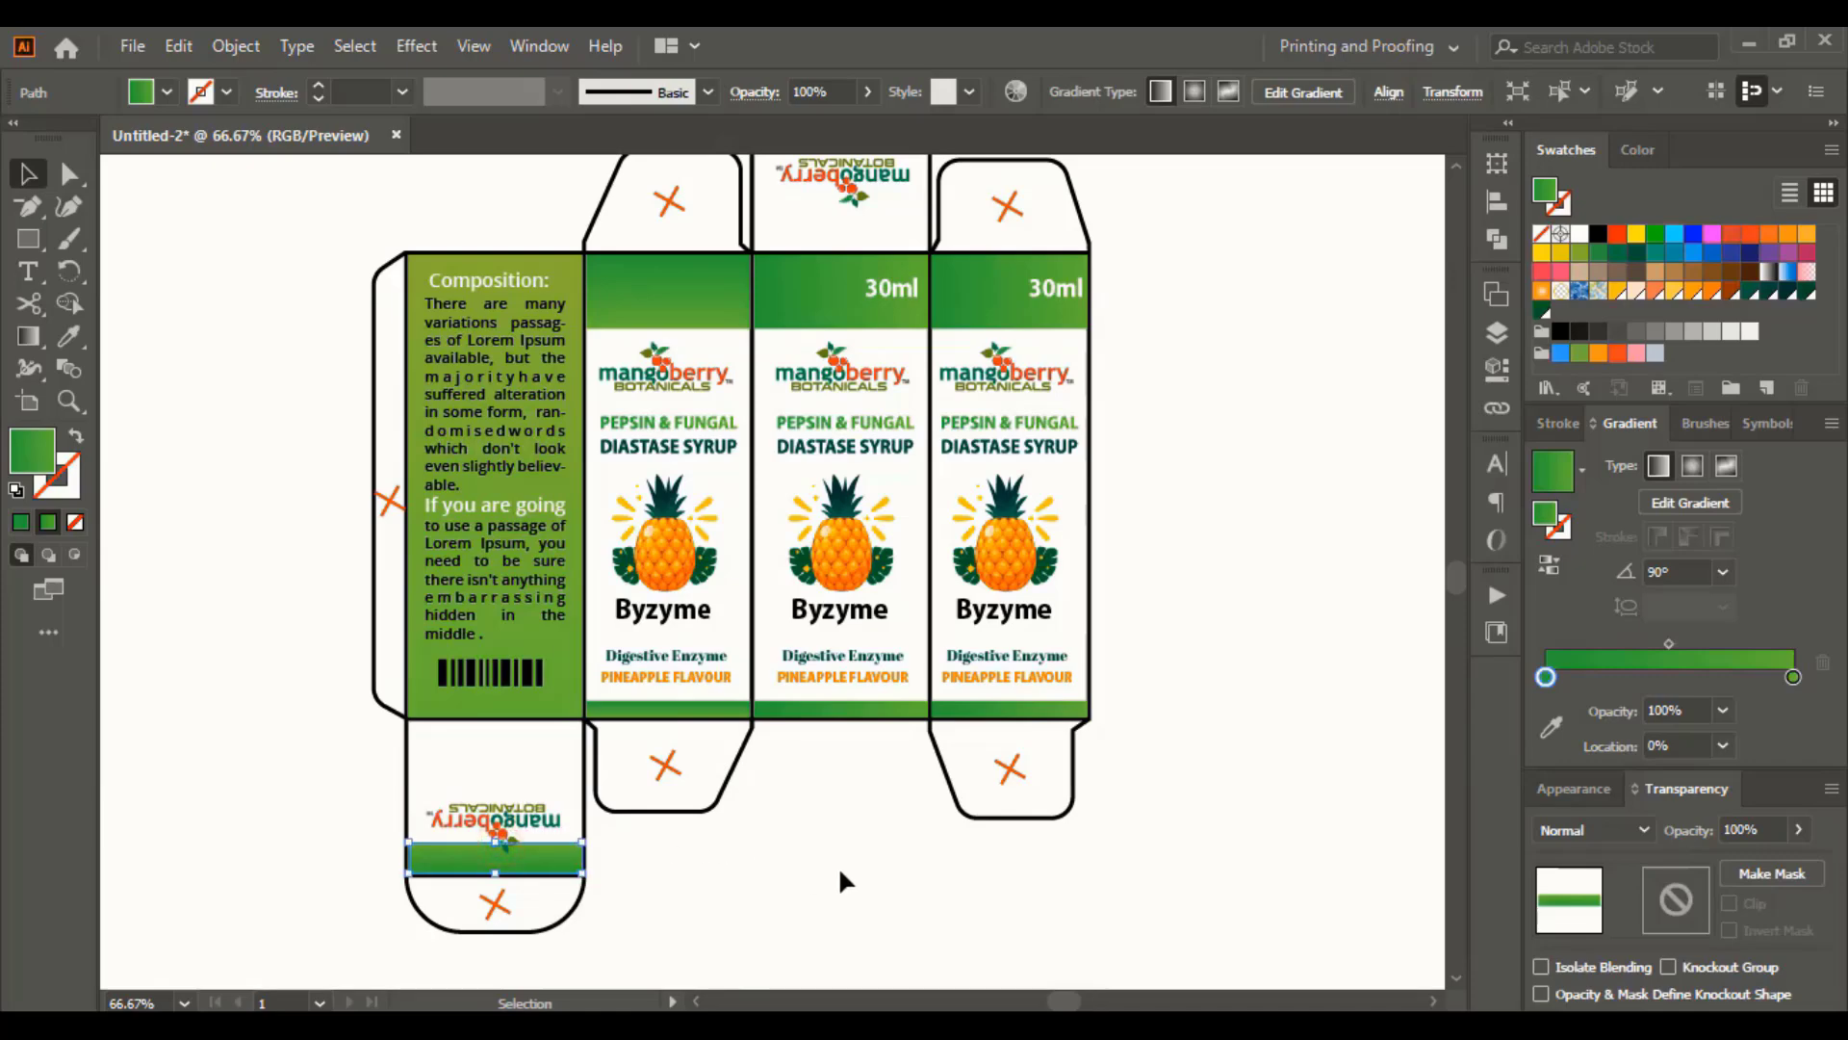
scroll(839, 871, up, 1)
click(575, 895)
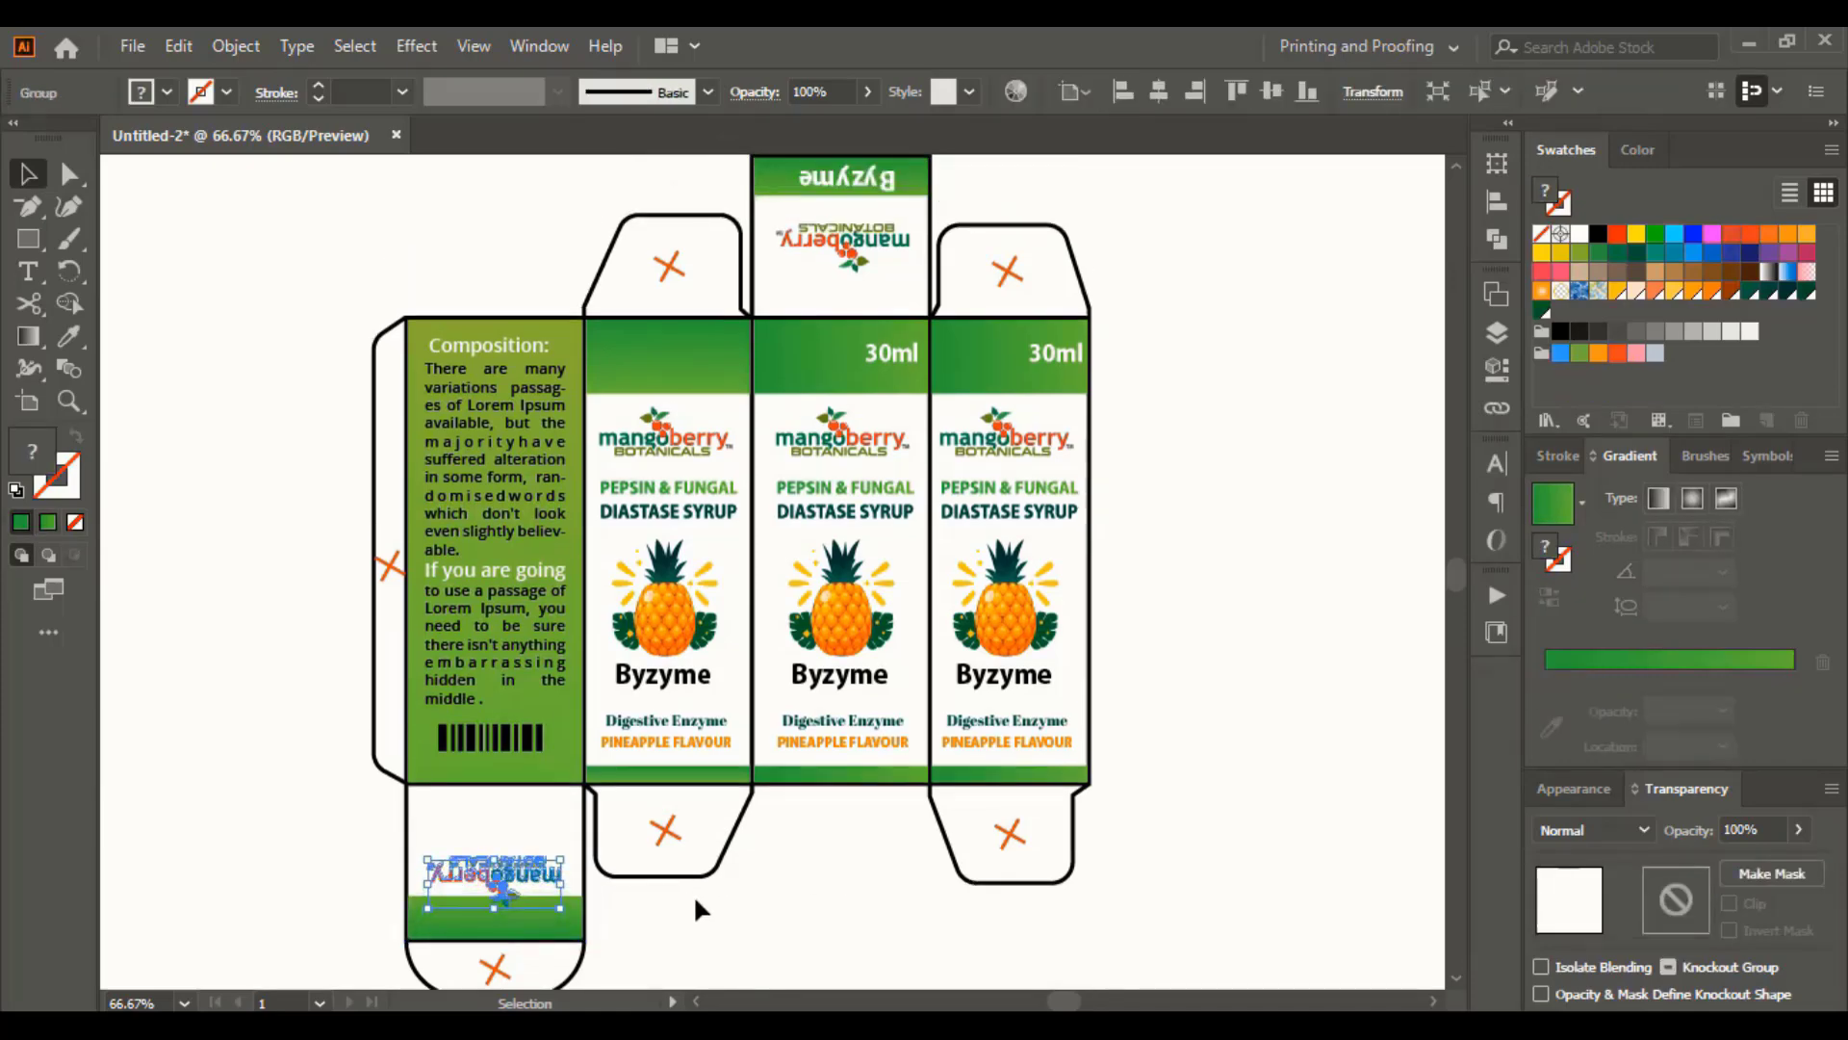
click(695, 905)
scroll(695, 905, up, 1)
drag(866, 210, 507, 958)
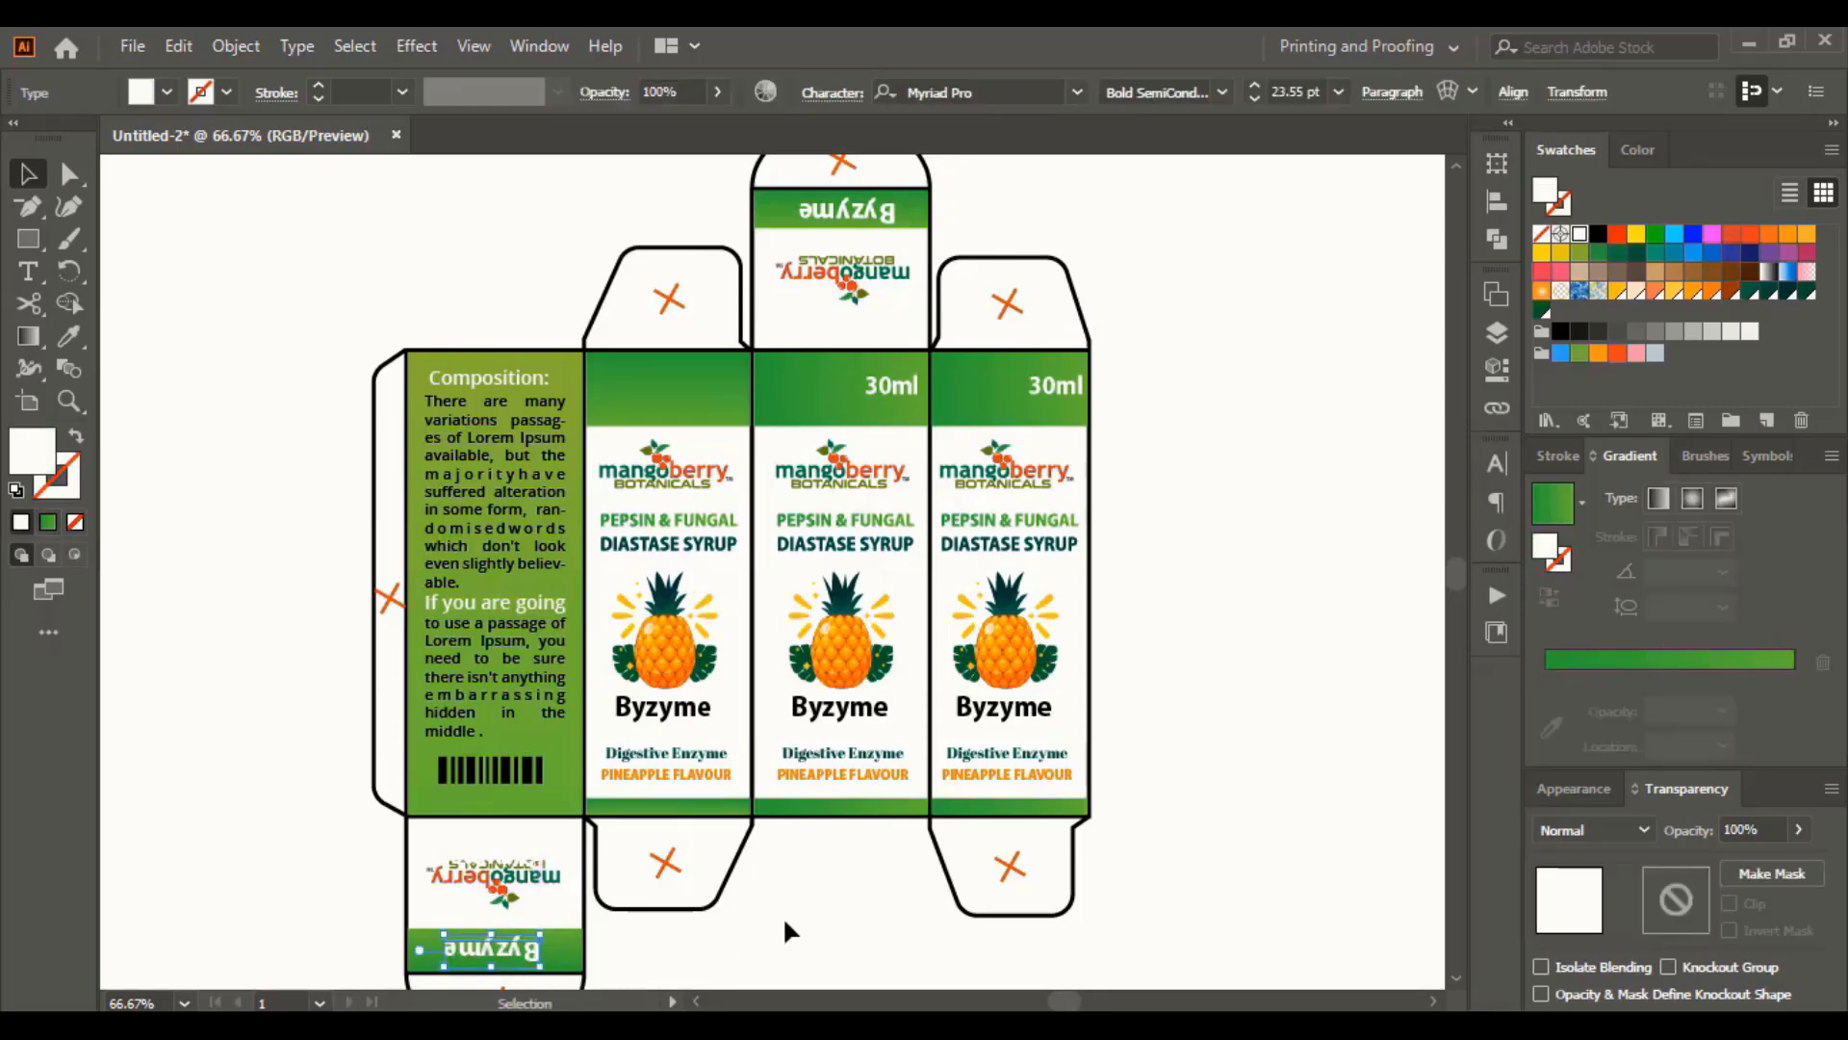
Marquee-select the whole box dieline and move it up above the artboard
key(ctrl+0)
click(552, 397)
drag(553, 404, 1085, 885)
scroll(1116, 809, up, 3)
drag(826, 659, 859, 206)
Move the entire box dieline a bit higher above the artboard
scroll(956, 516, up, 3)
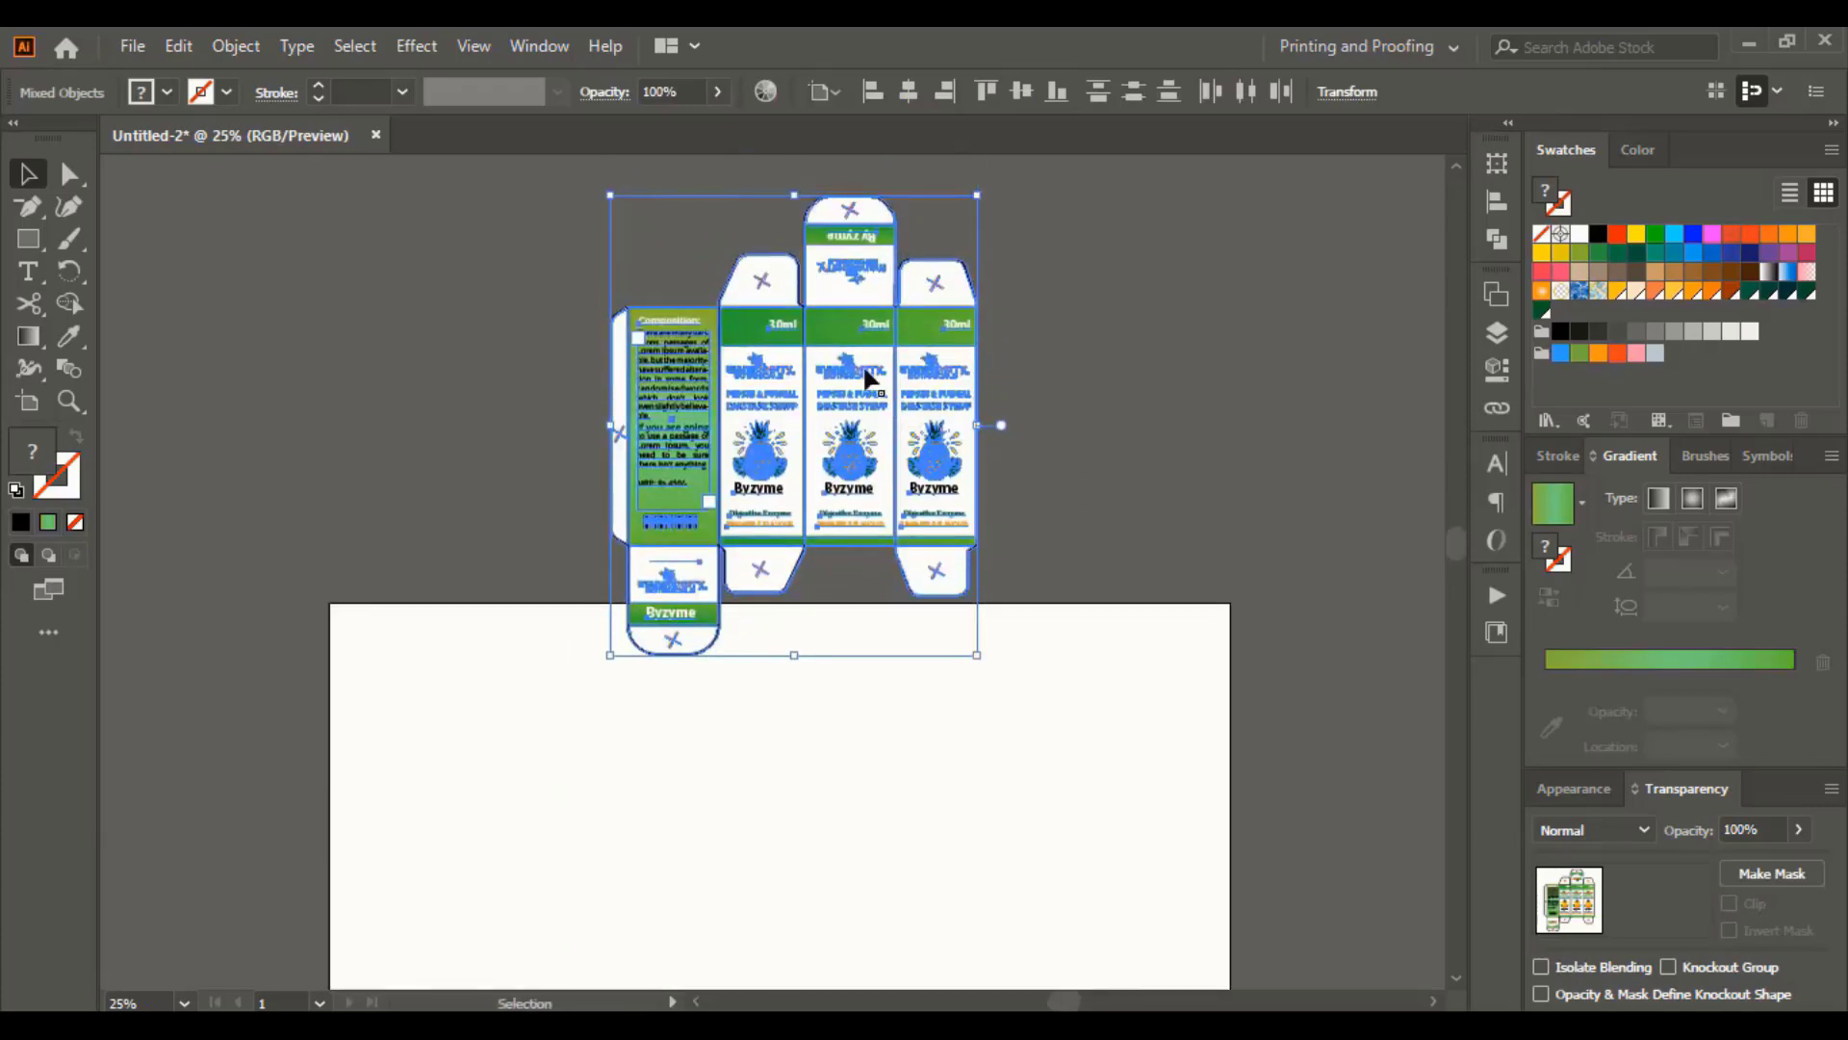
drag(857, 327, 857, 278)
click(1103, 373)
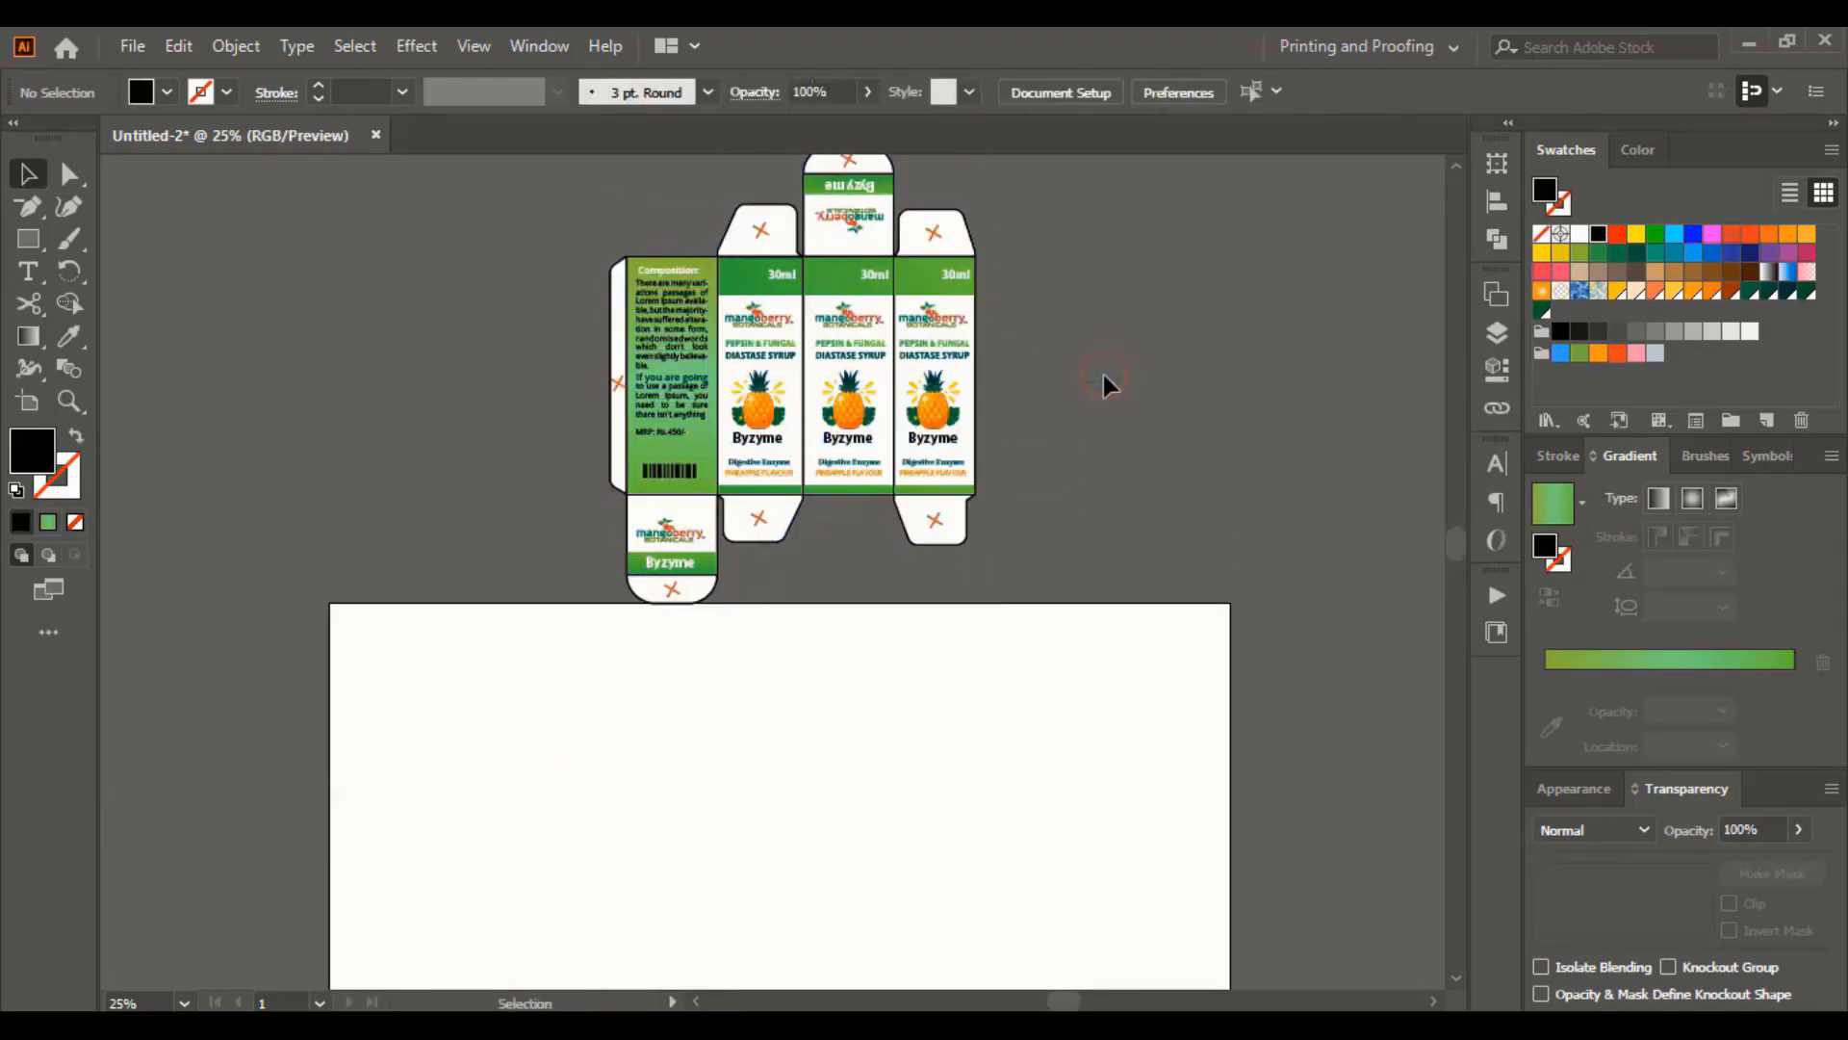
scroll(597, 308, up, 2)
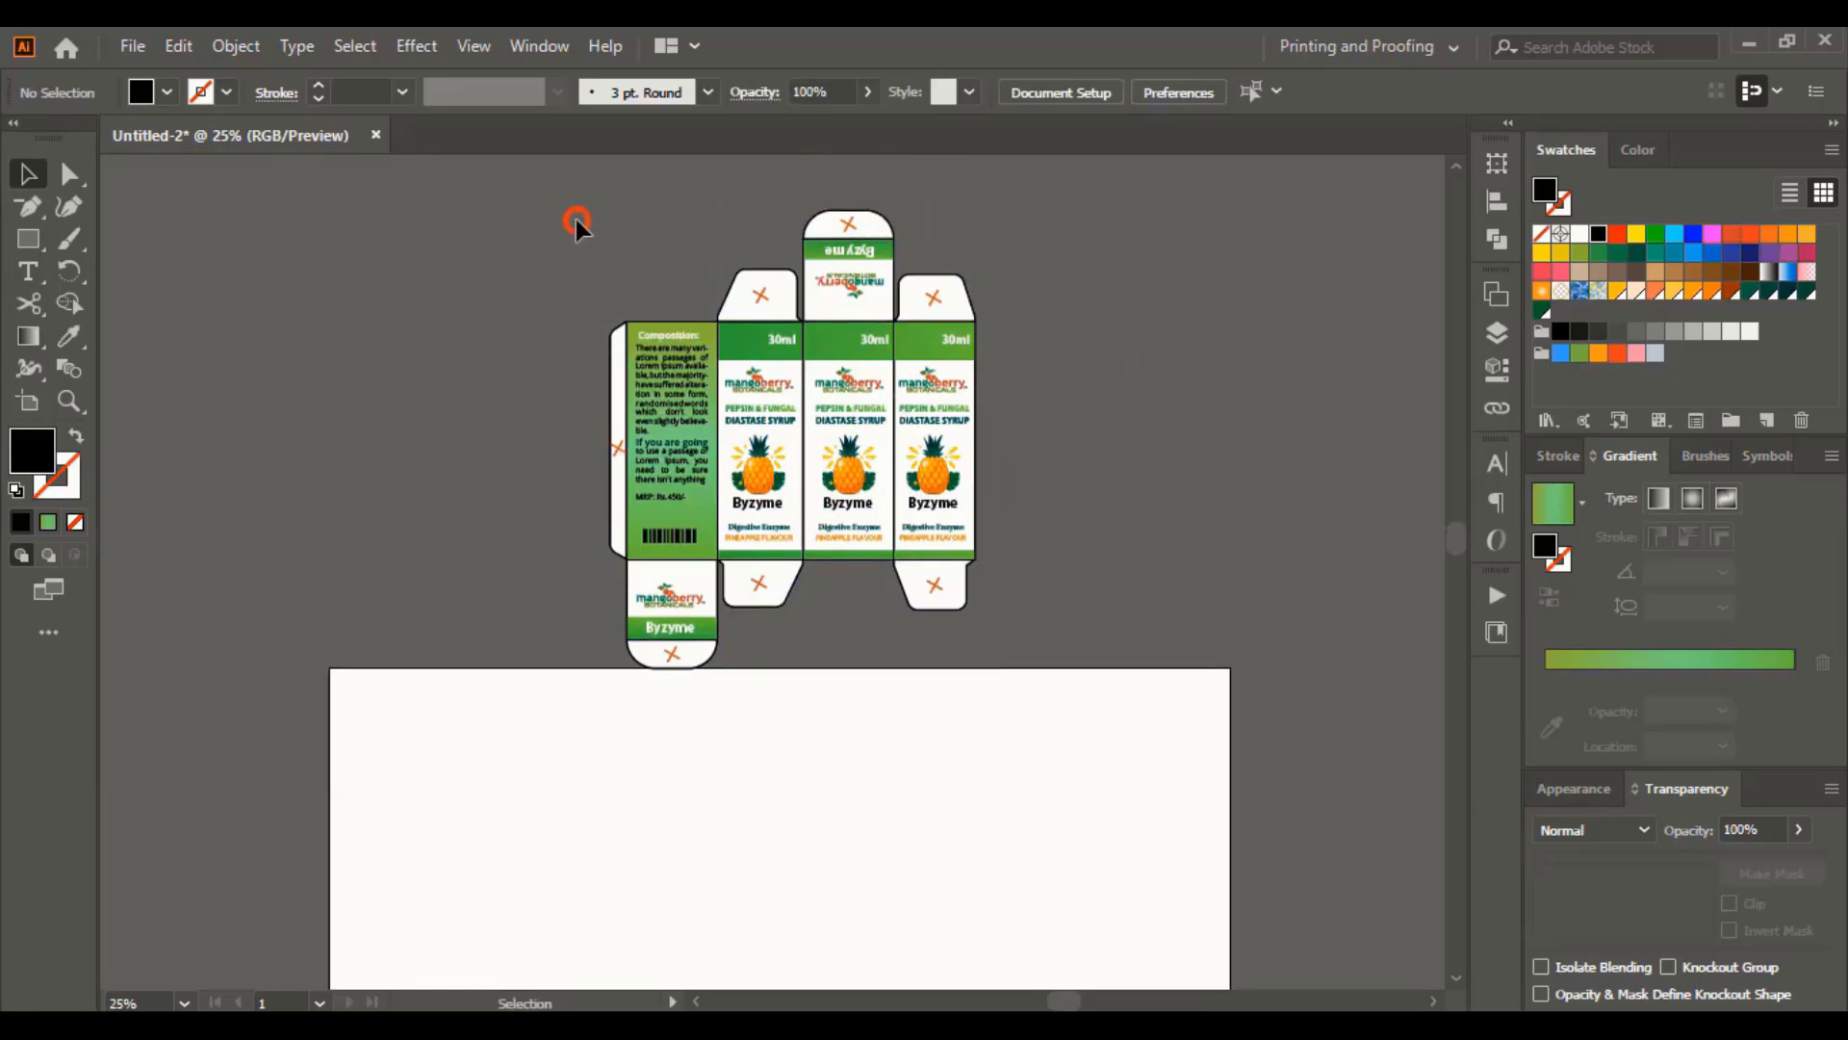
drag(1043, 685, 1049, 689)
drag(875, 528, 934, 472)
click(1081, 531)
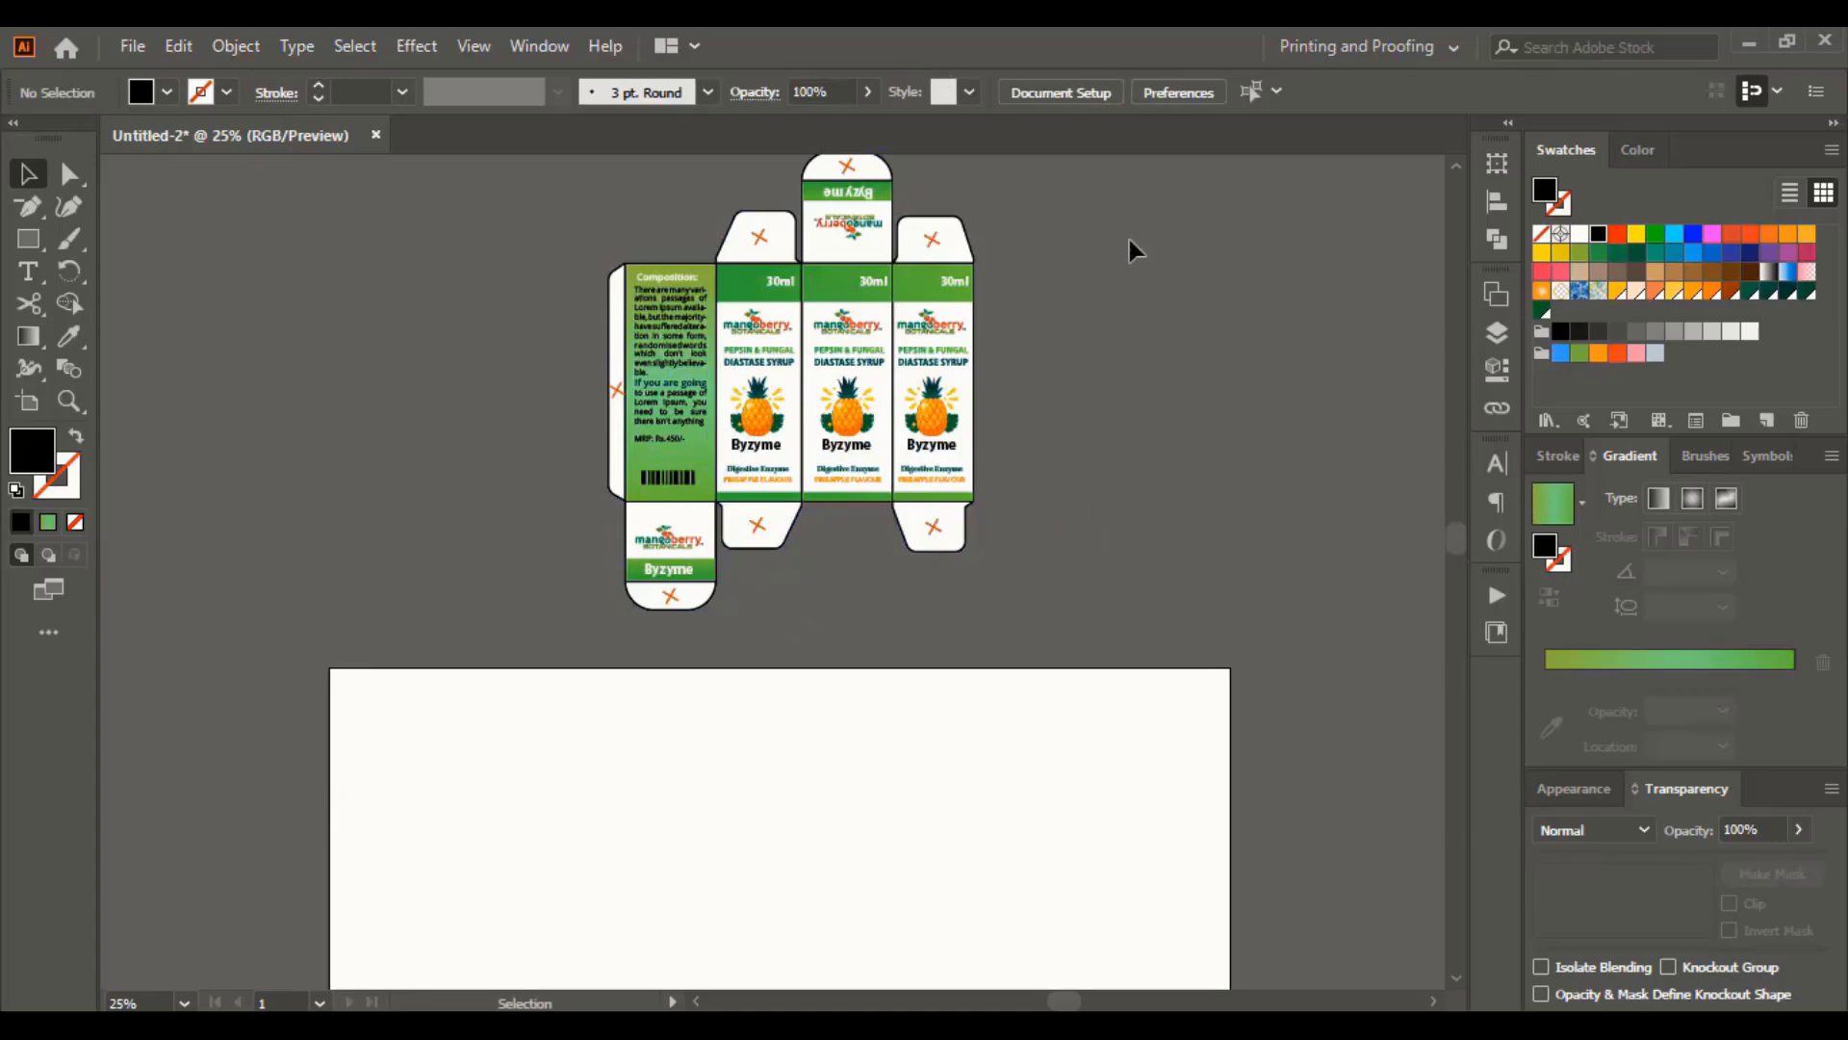
Narrow Artboard 1 from 1920 to 376 px wide by dragging its side handles inward
click(1077, 92)
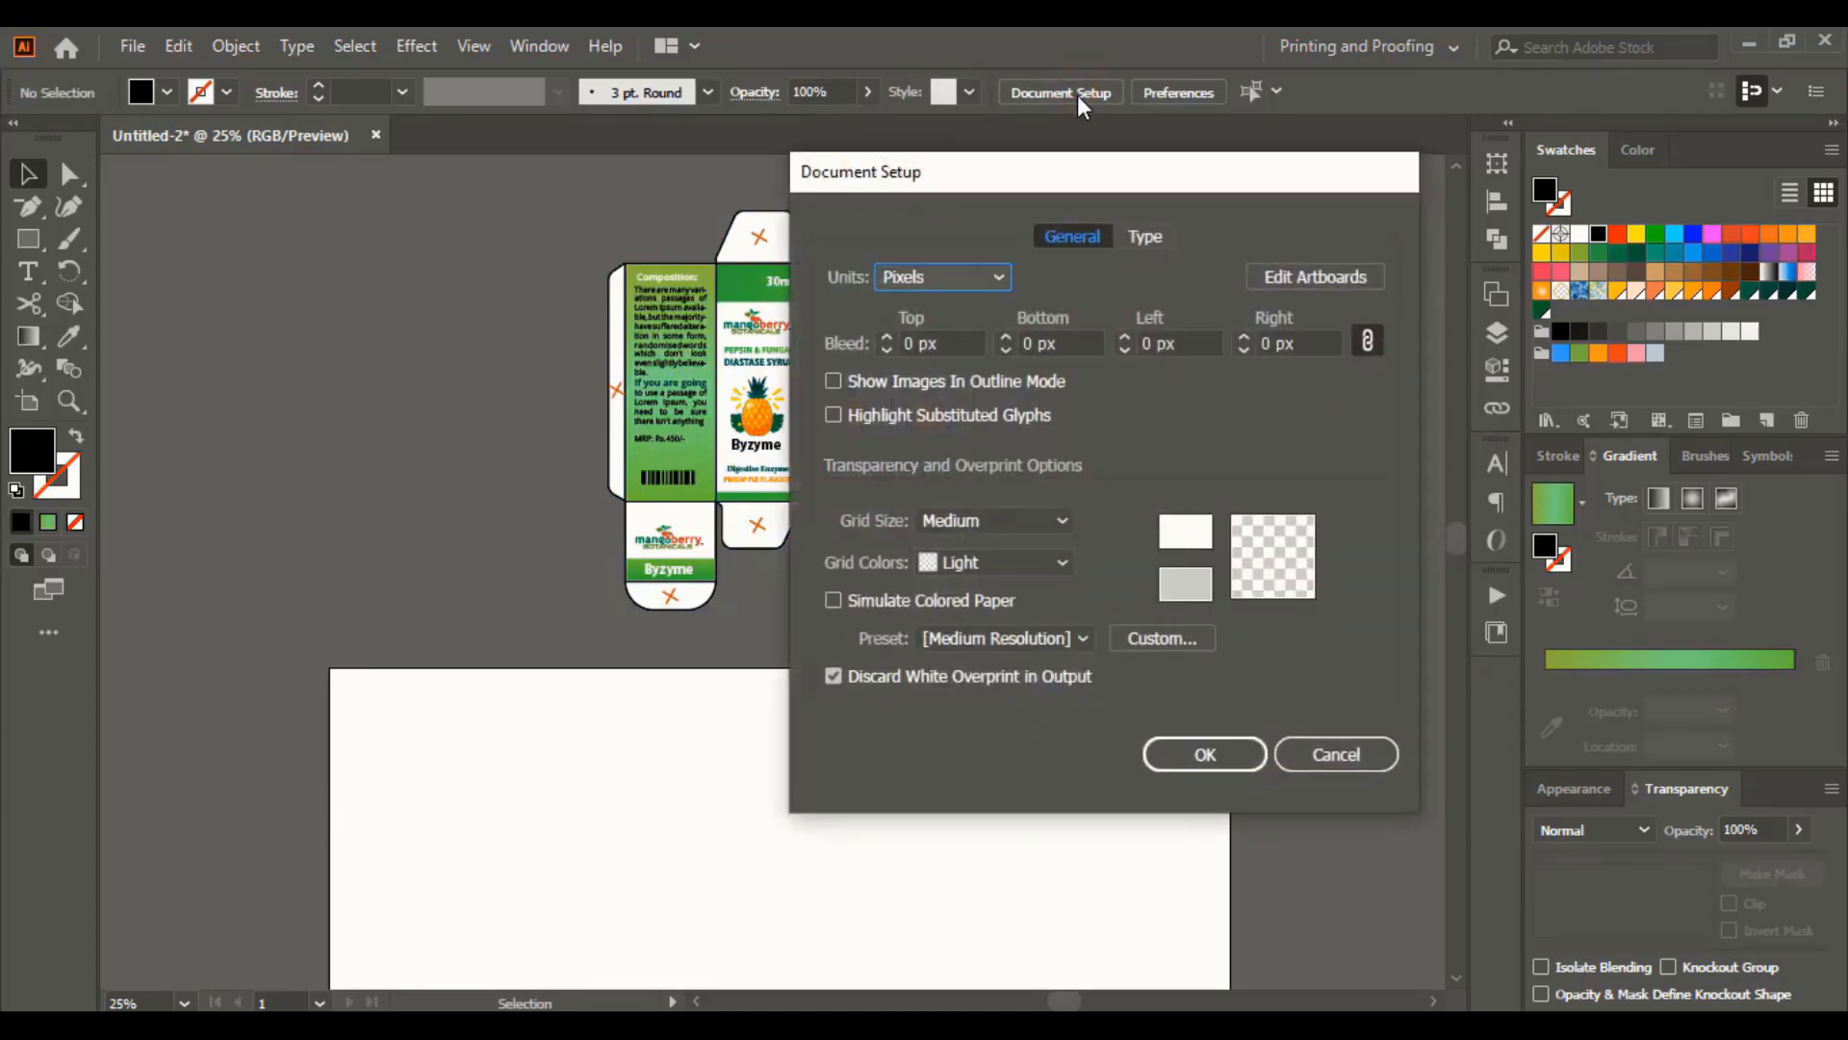
click(1306, 278)
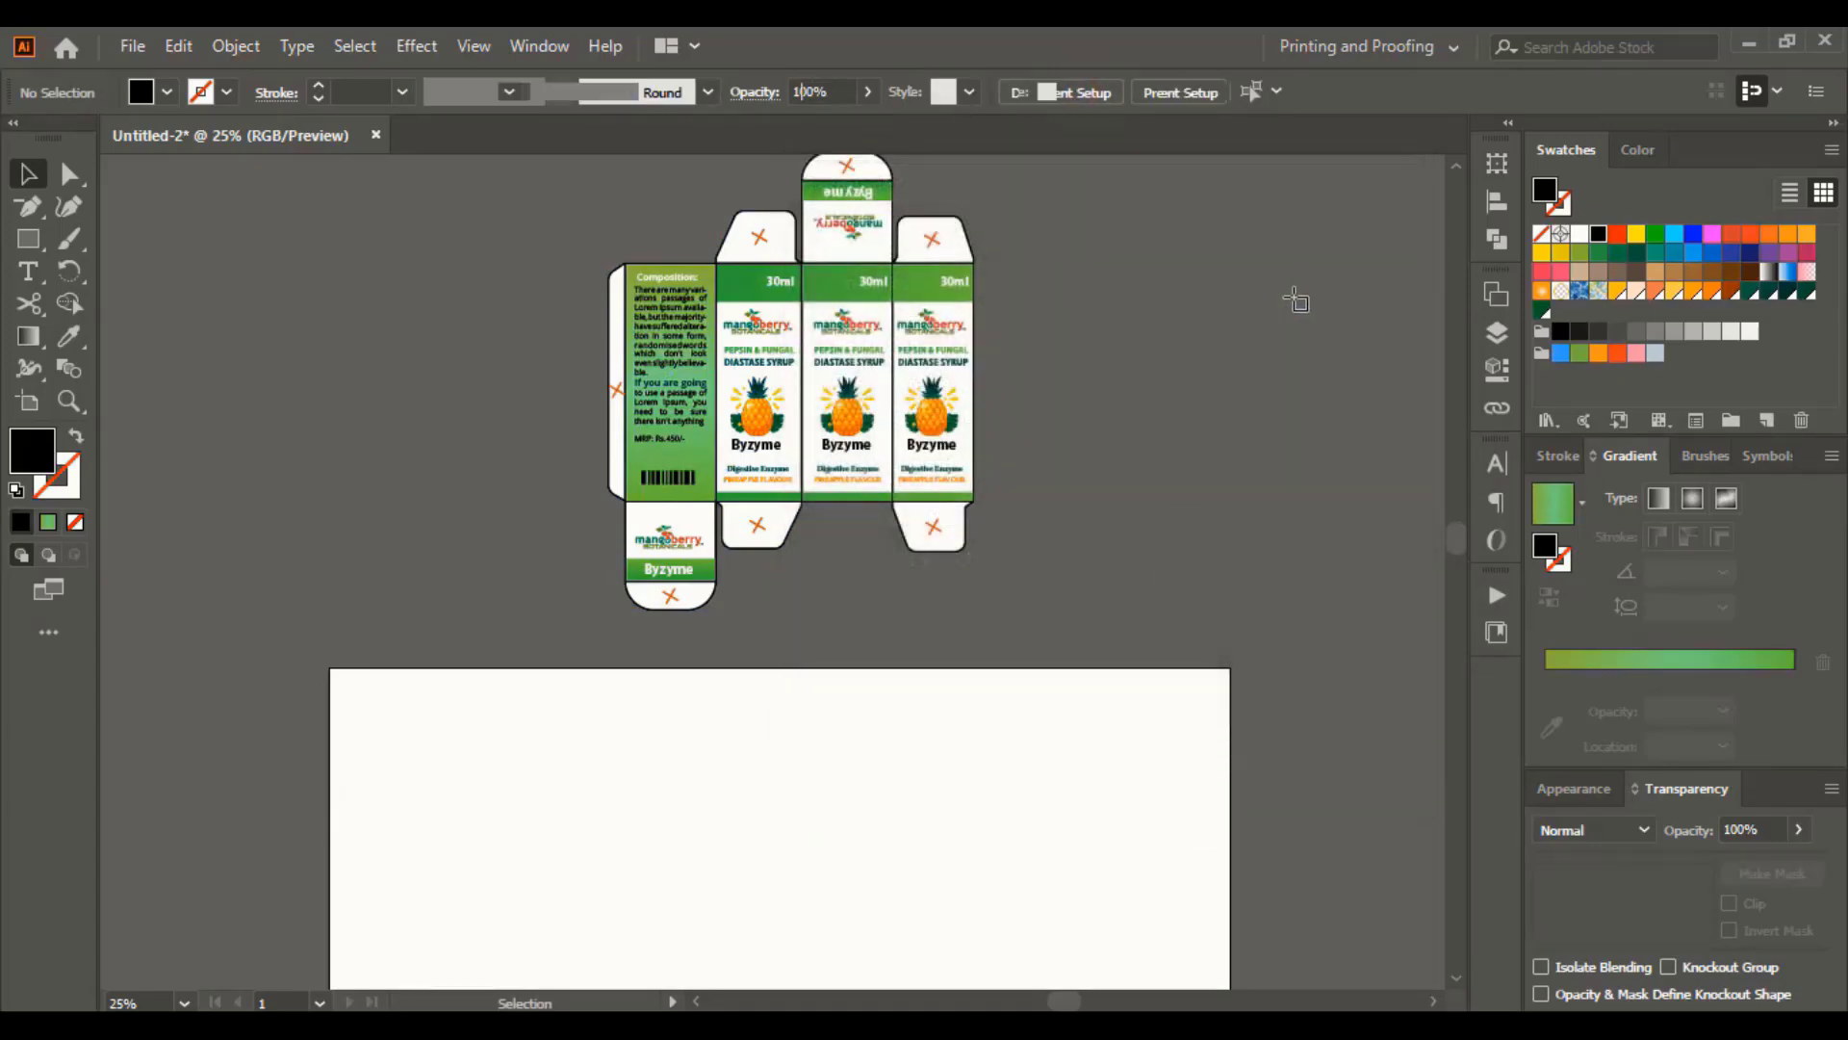
scroll(1109, 588, down, 2)
scroll(1108, 588, down, 2)
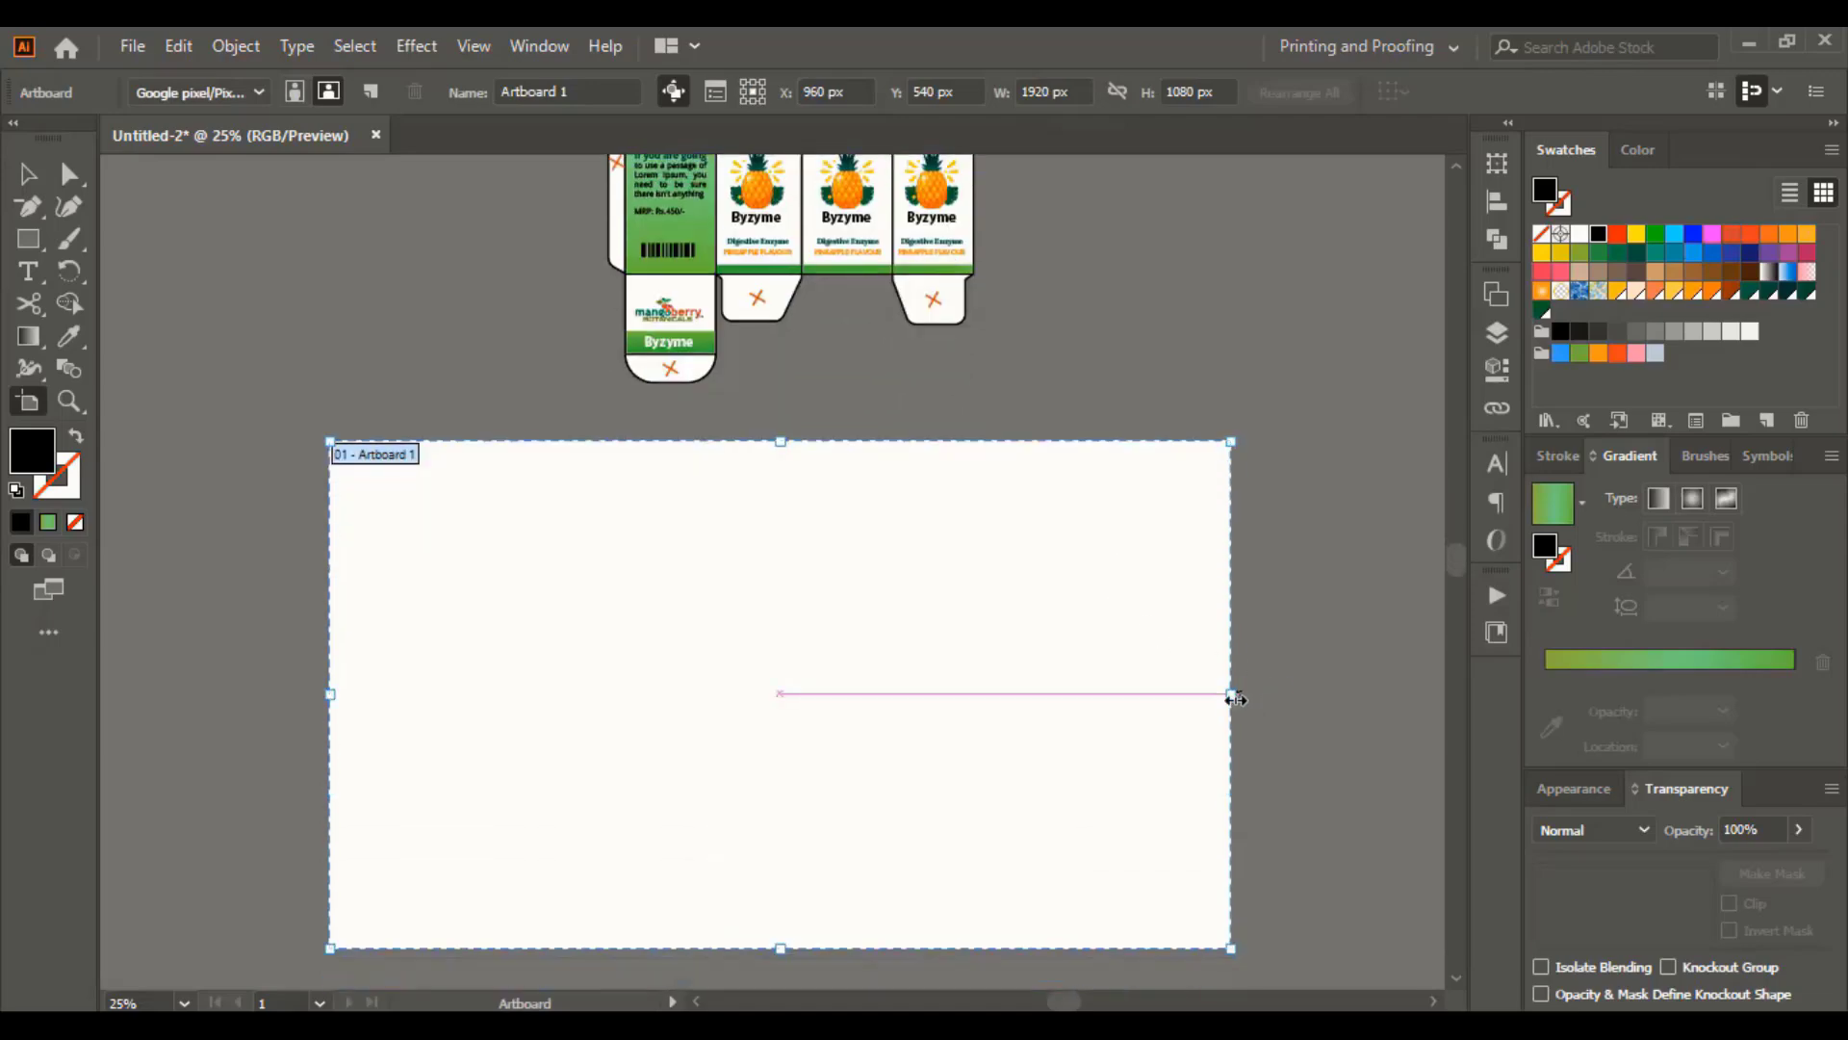
drag(1235, 699, 892, 701)
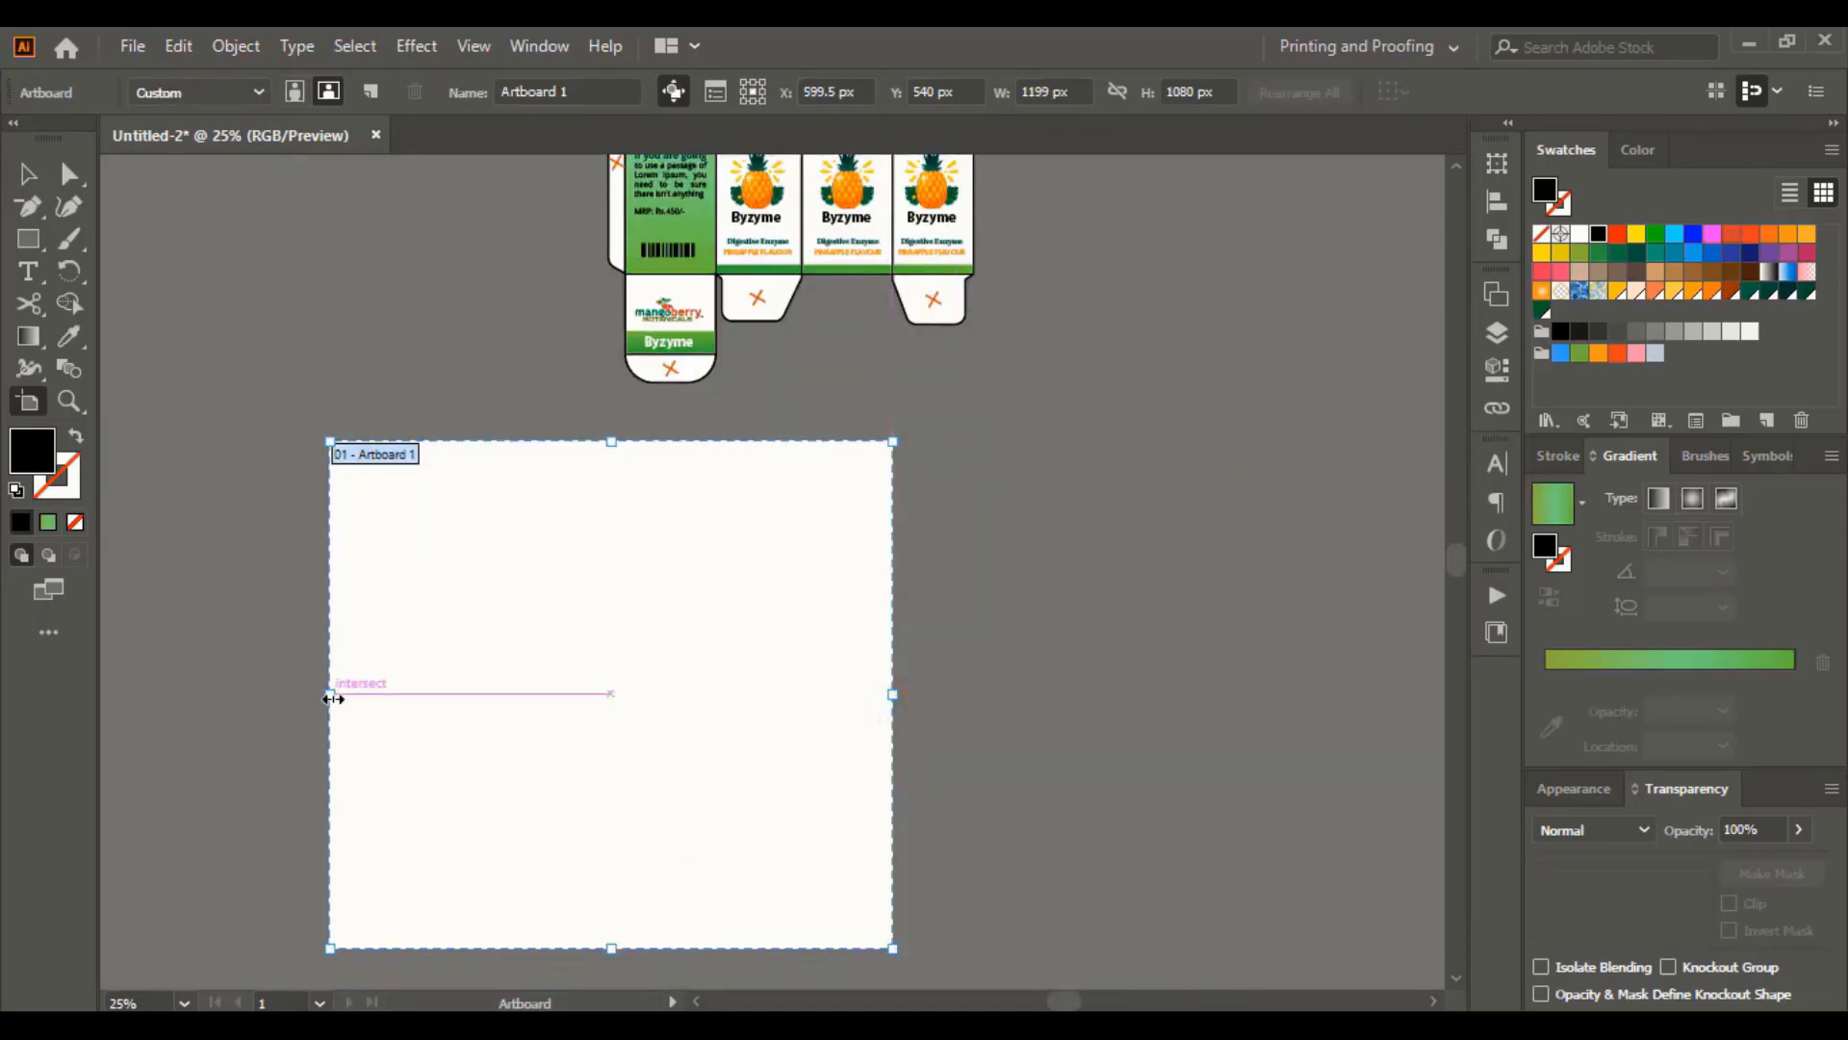
drag(332, 697, 717, 702)
key(v)
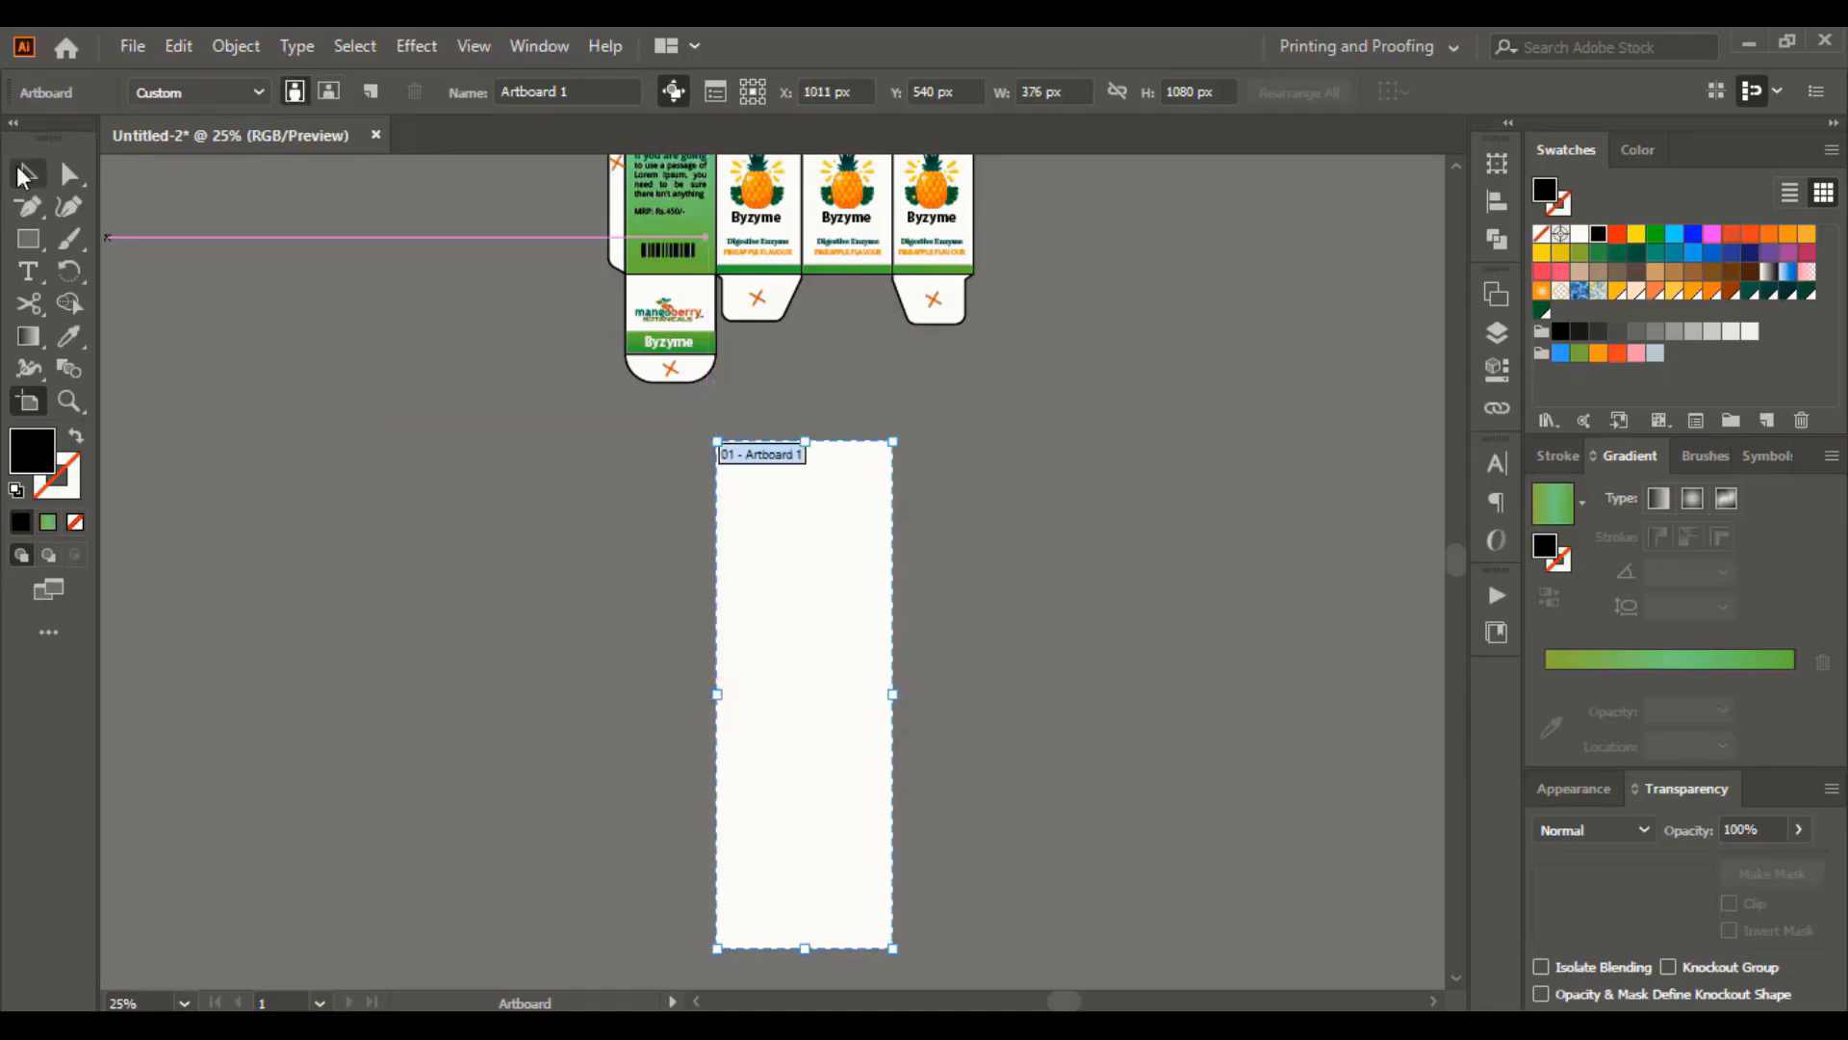
scroll(1129, 514, up, 5)
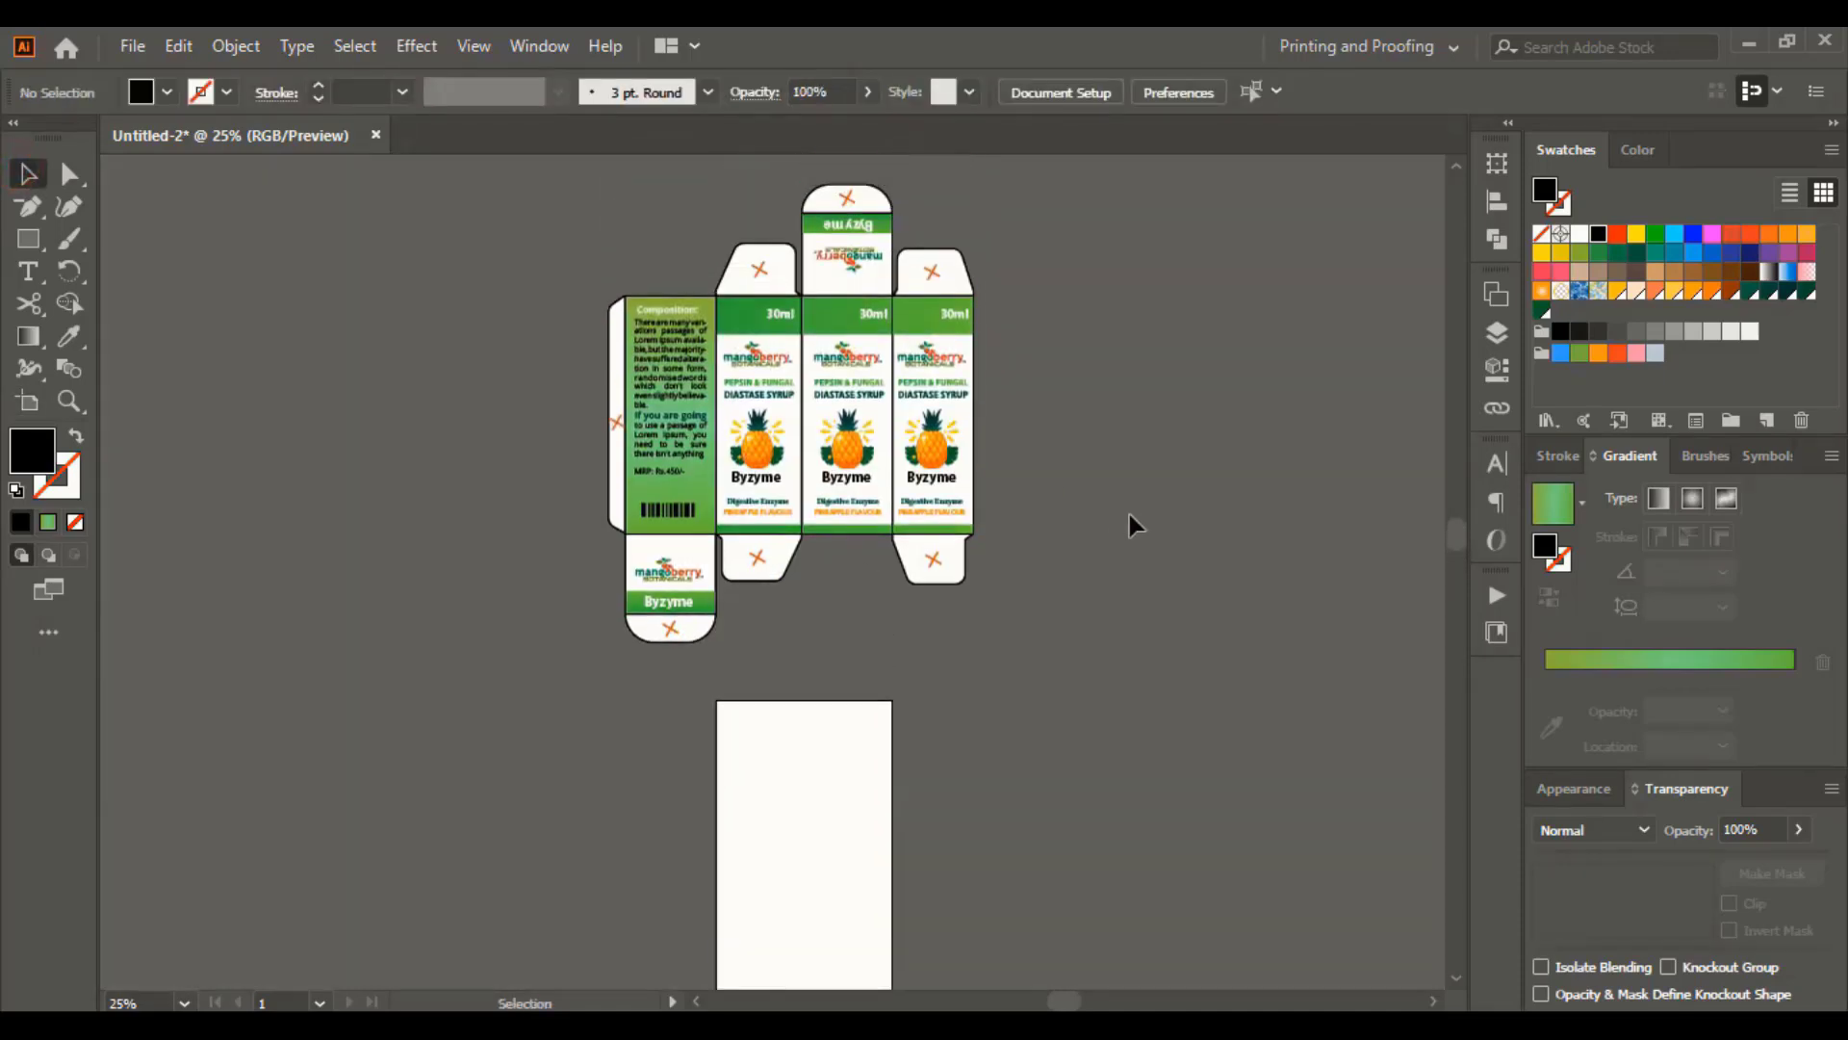
key(ctrl+=)
Copy the front panel's 30ml band, logo, syrup title, pineapple and flavour texts onto the narrow artboard
click(964, 417)
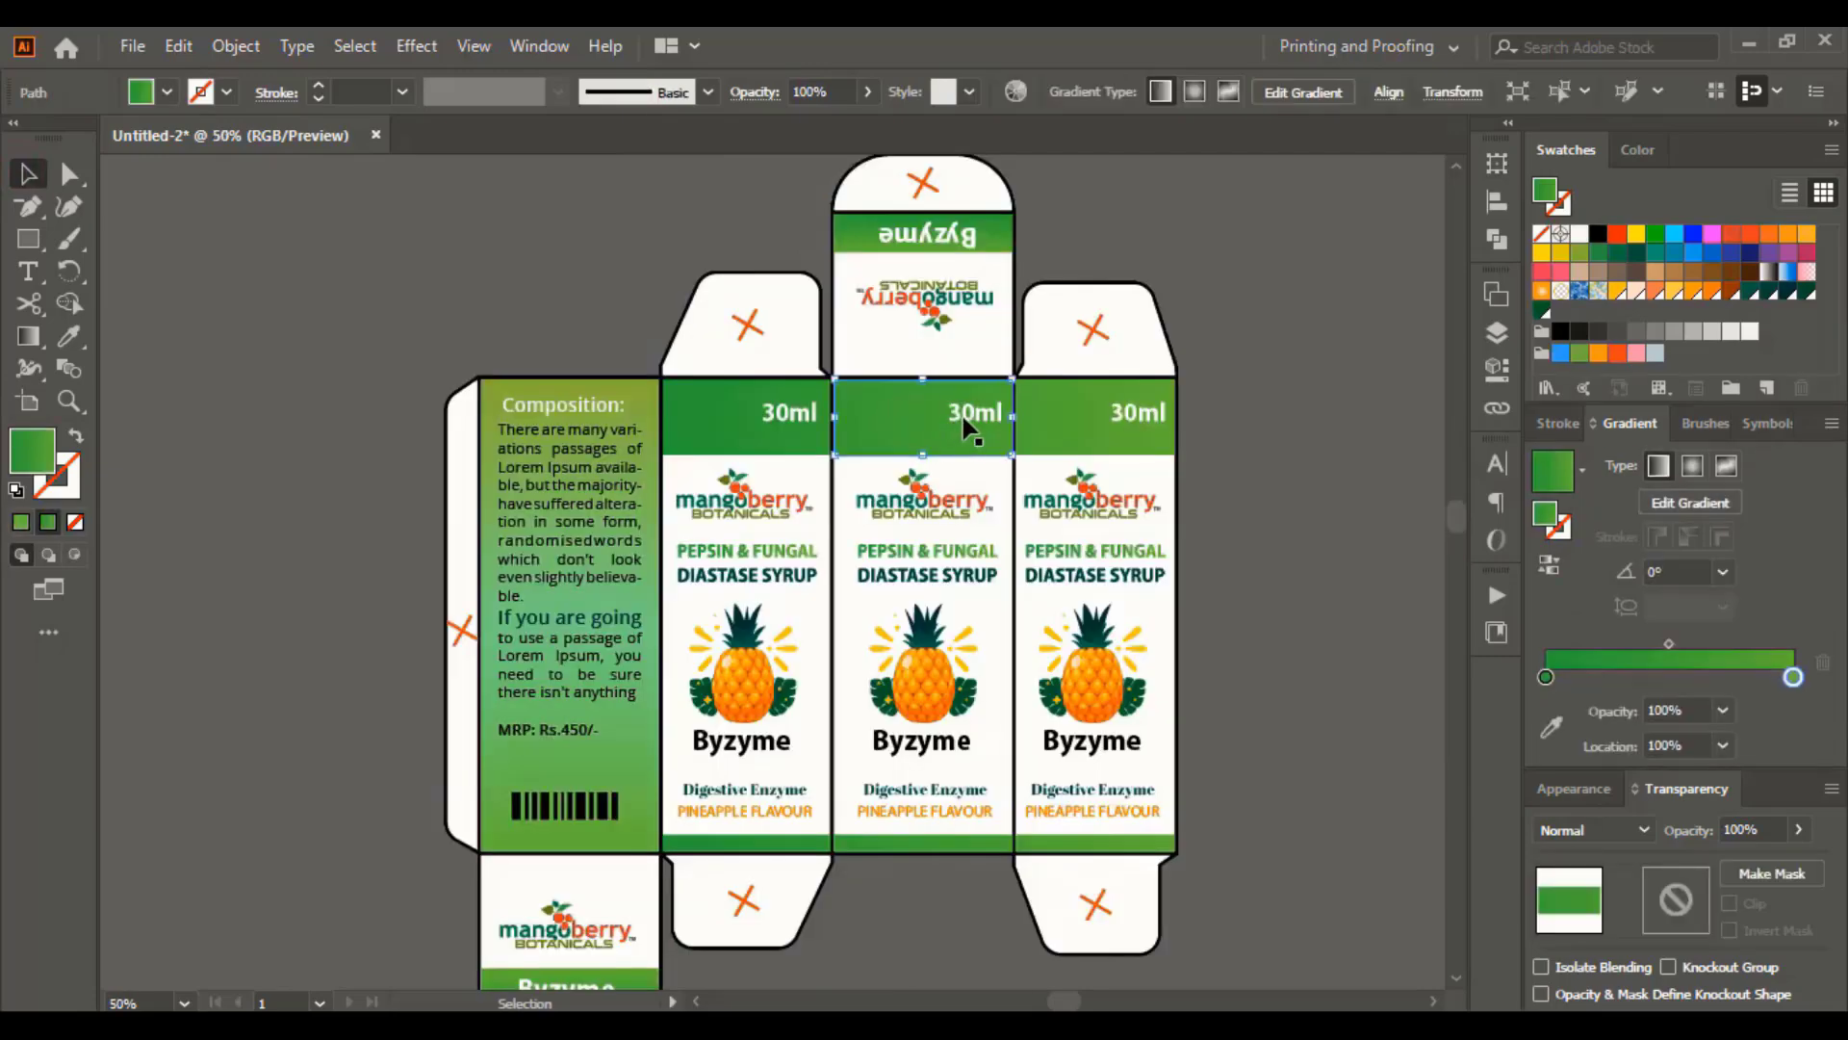
shift+click(927, 502)
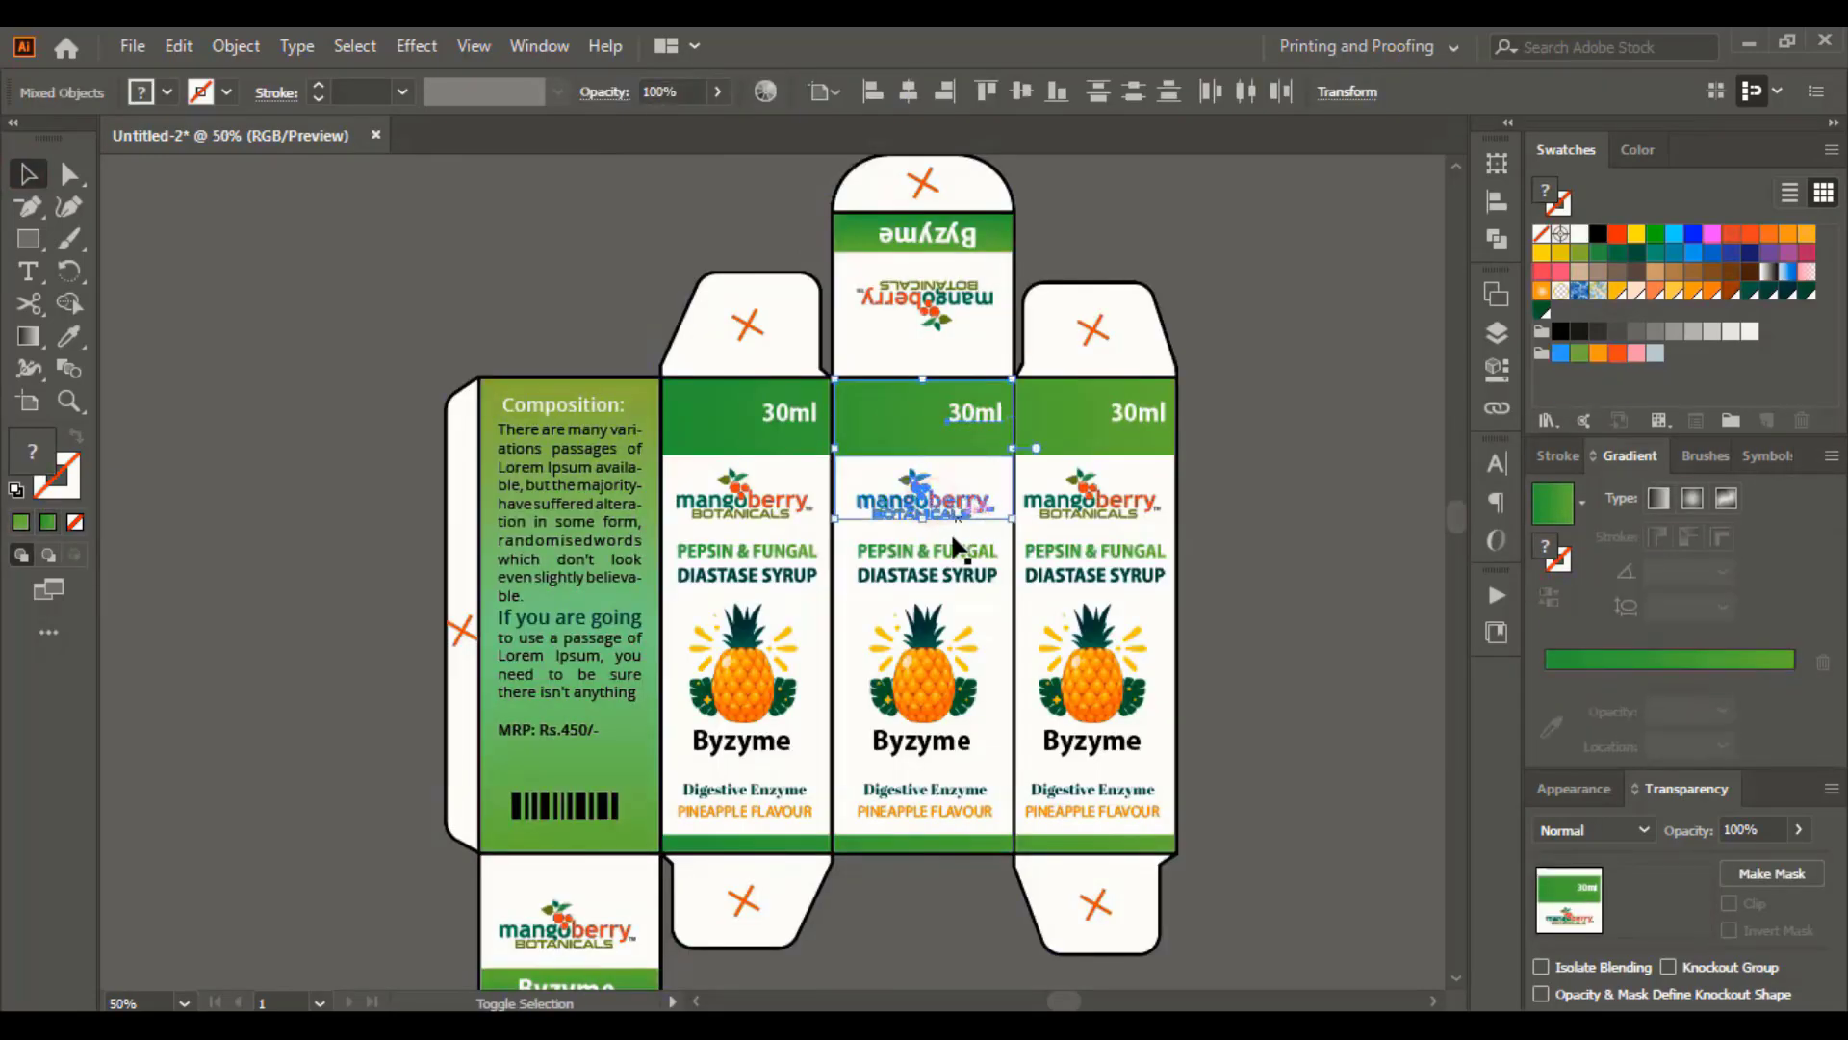
shift+click(938, 556)
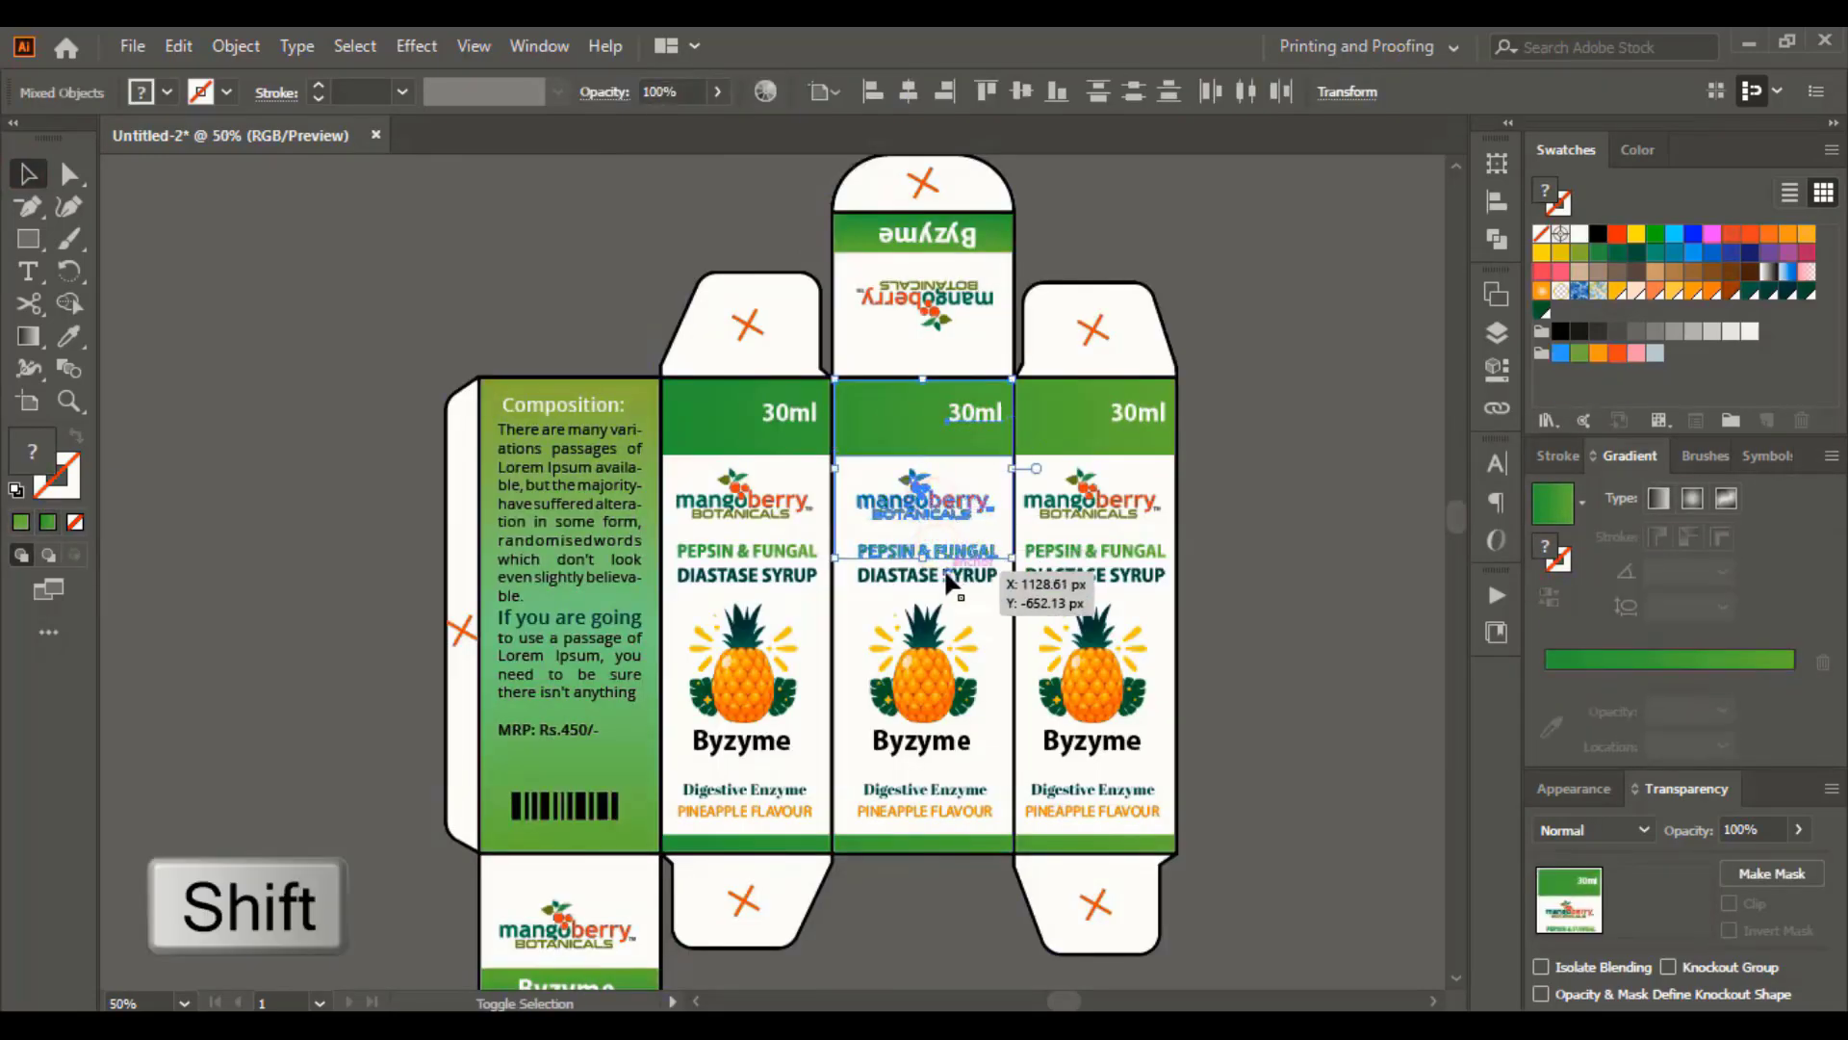
shift+click(934, 655)
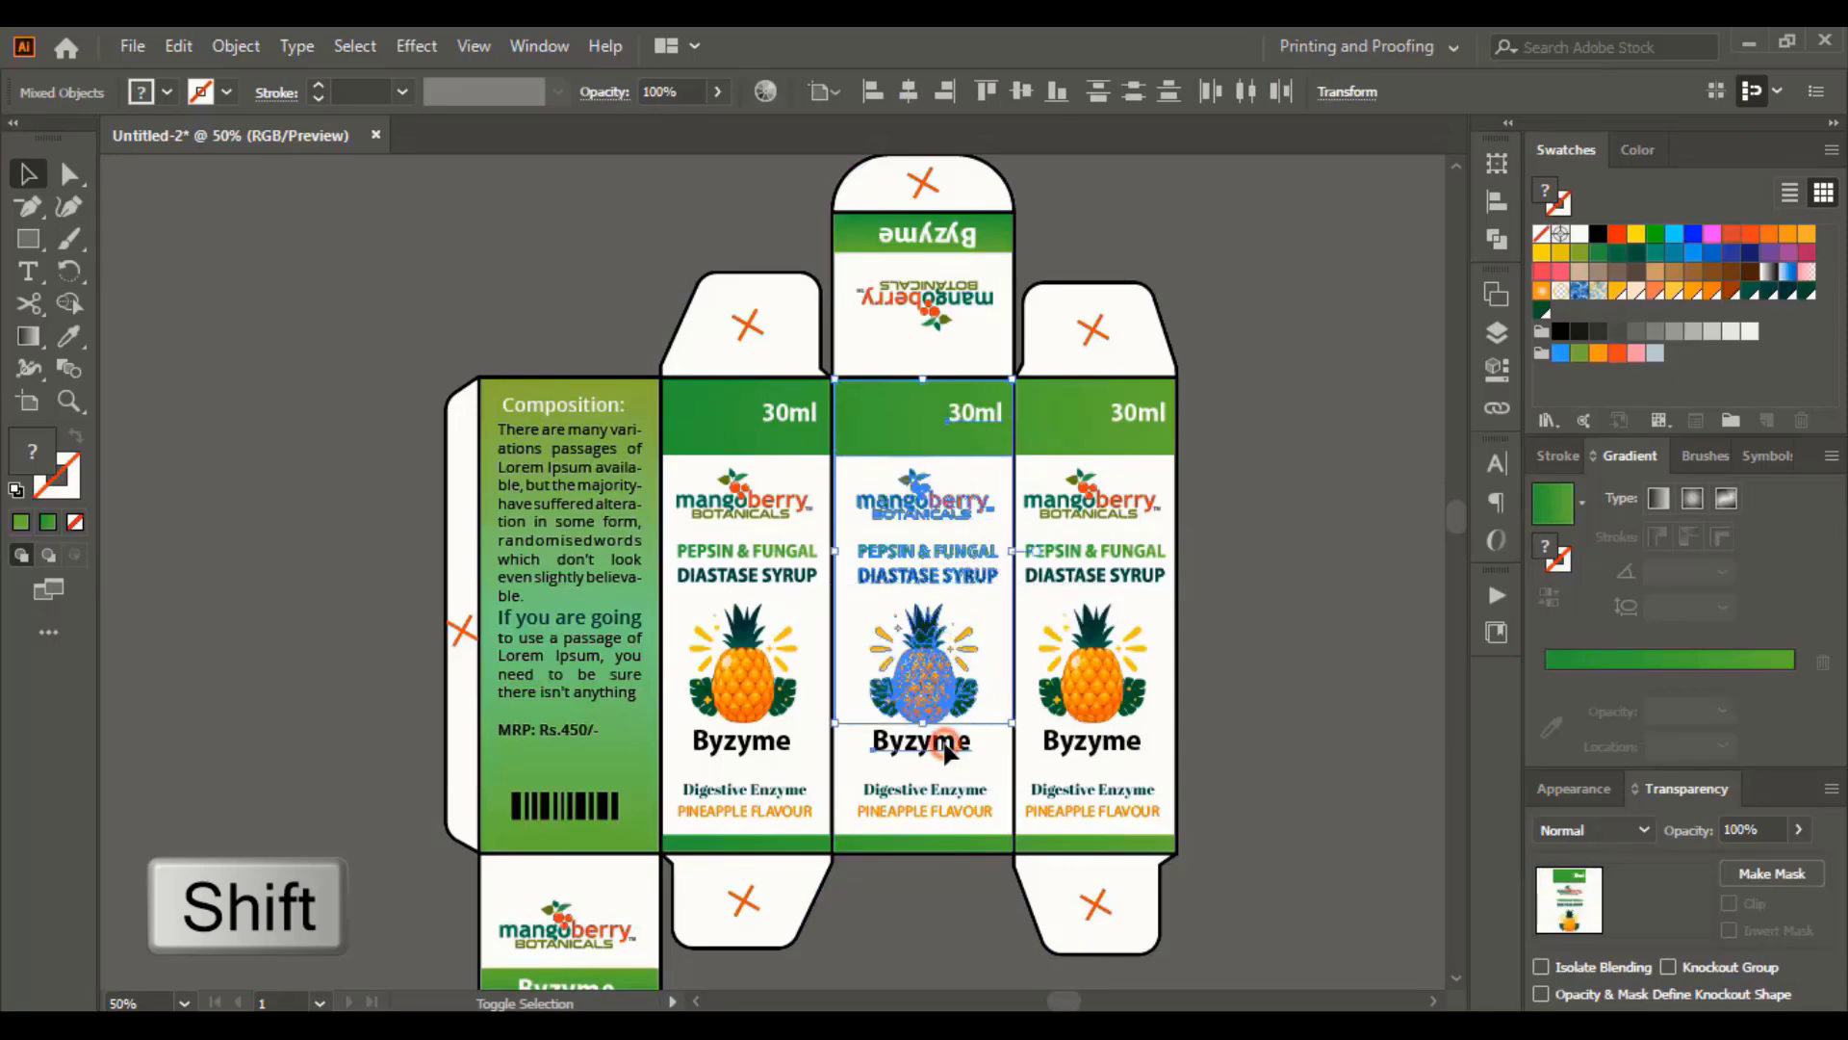
shift+click(939, 785)
shift+click(948, 813)
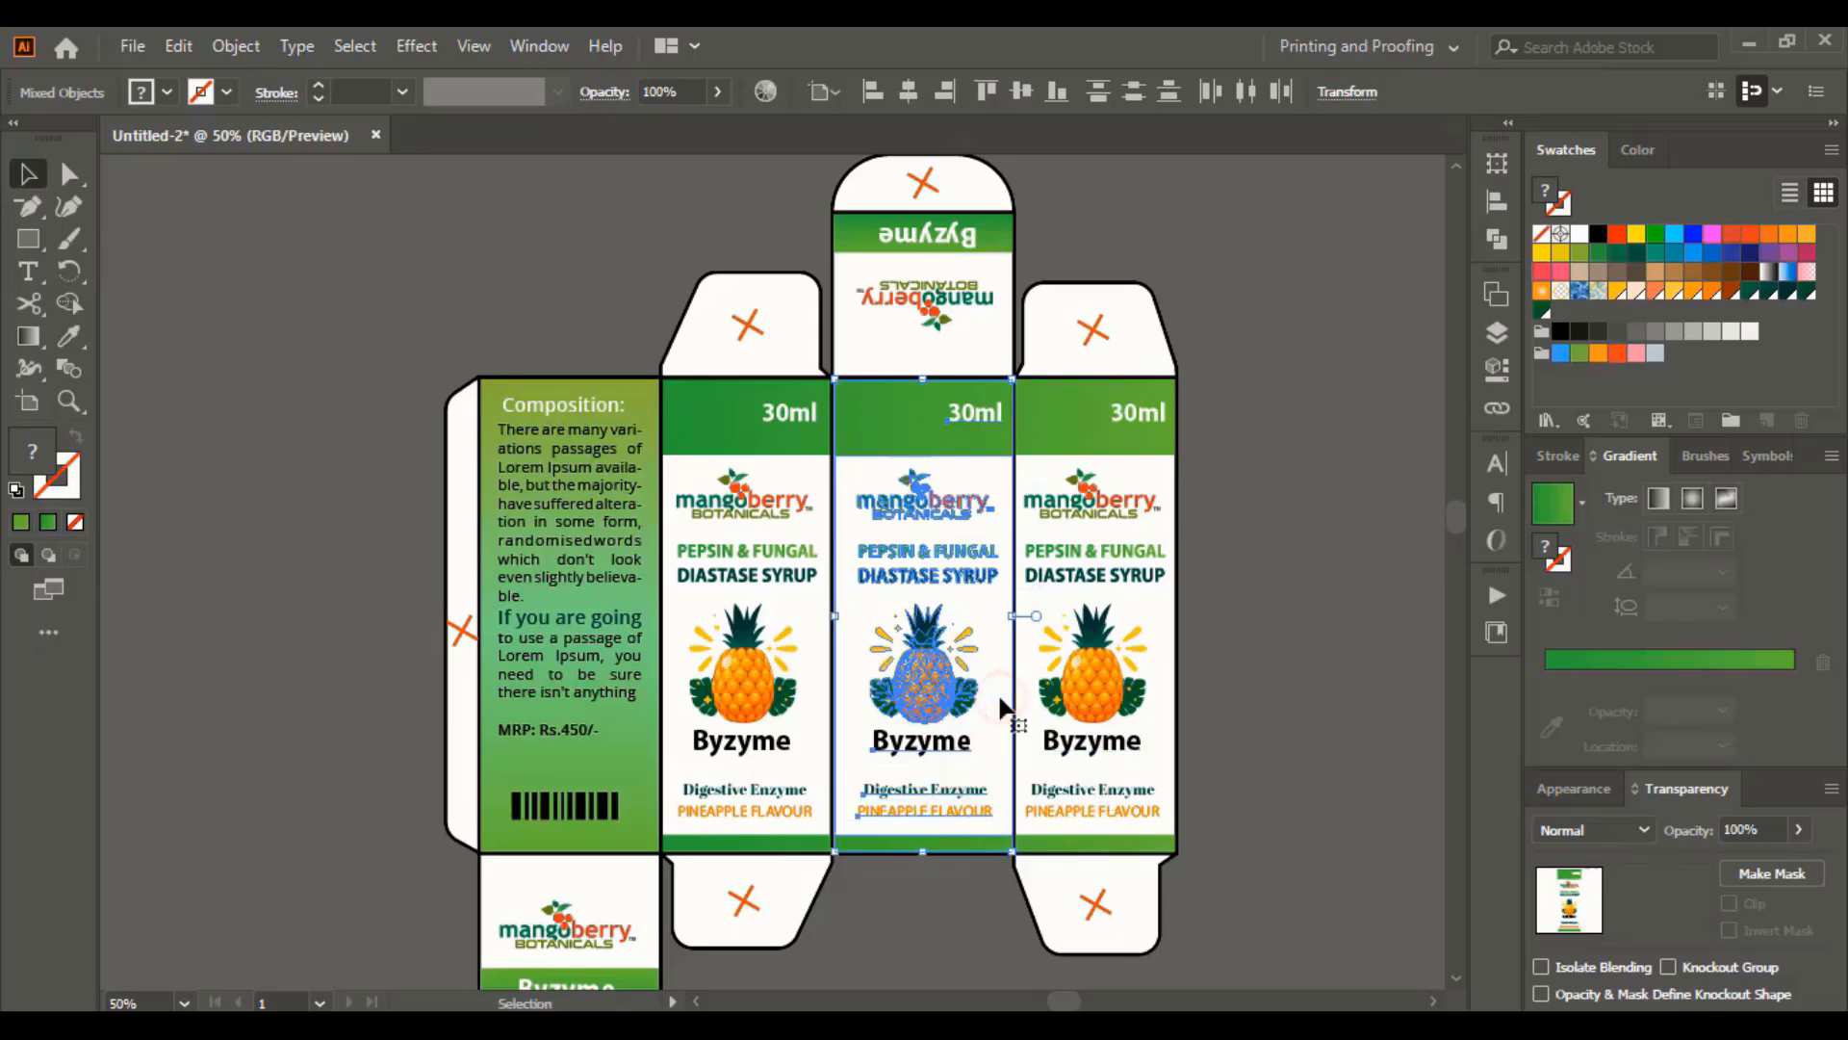
scroll(966, 635, down, 3)
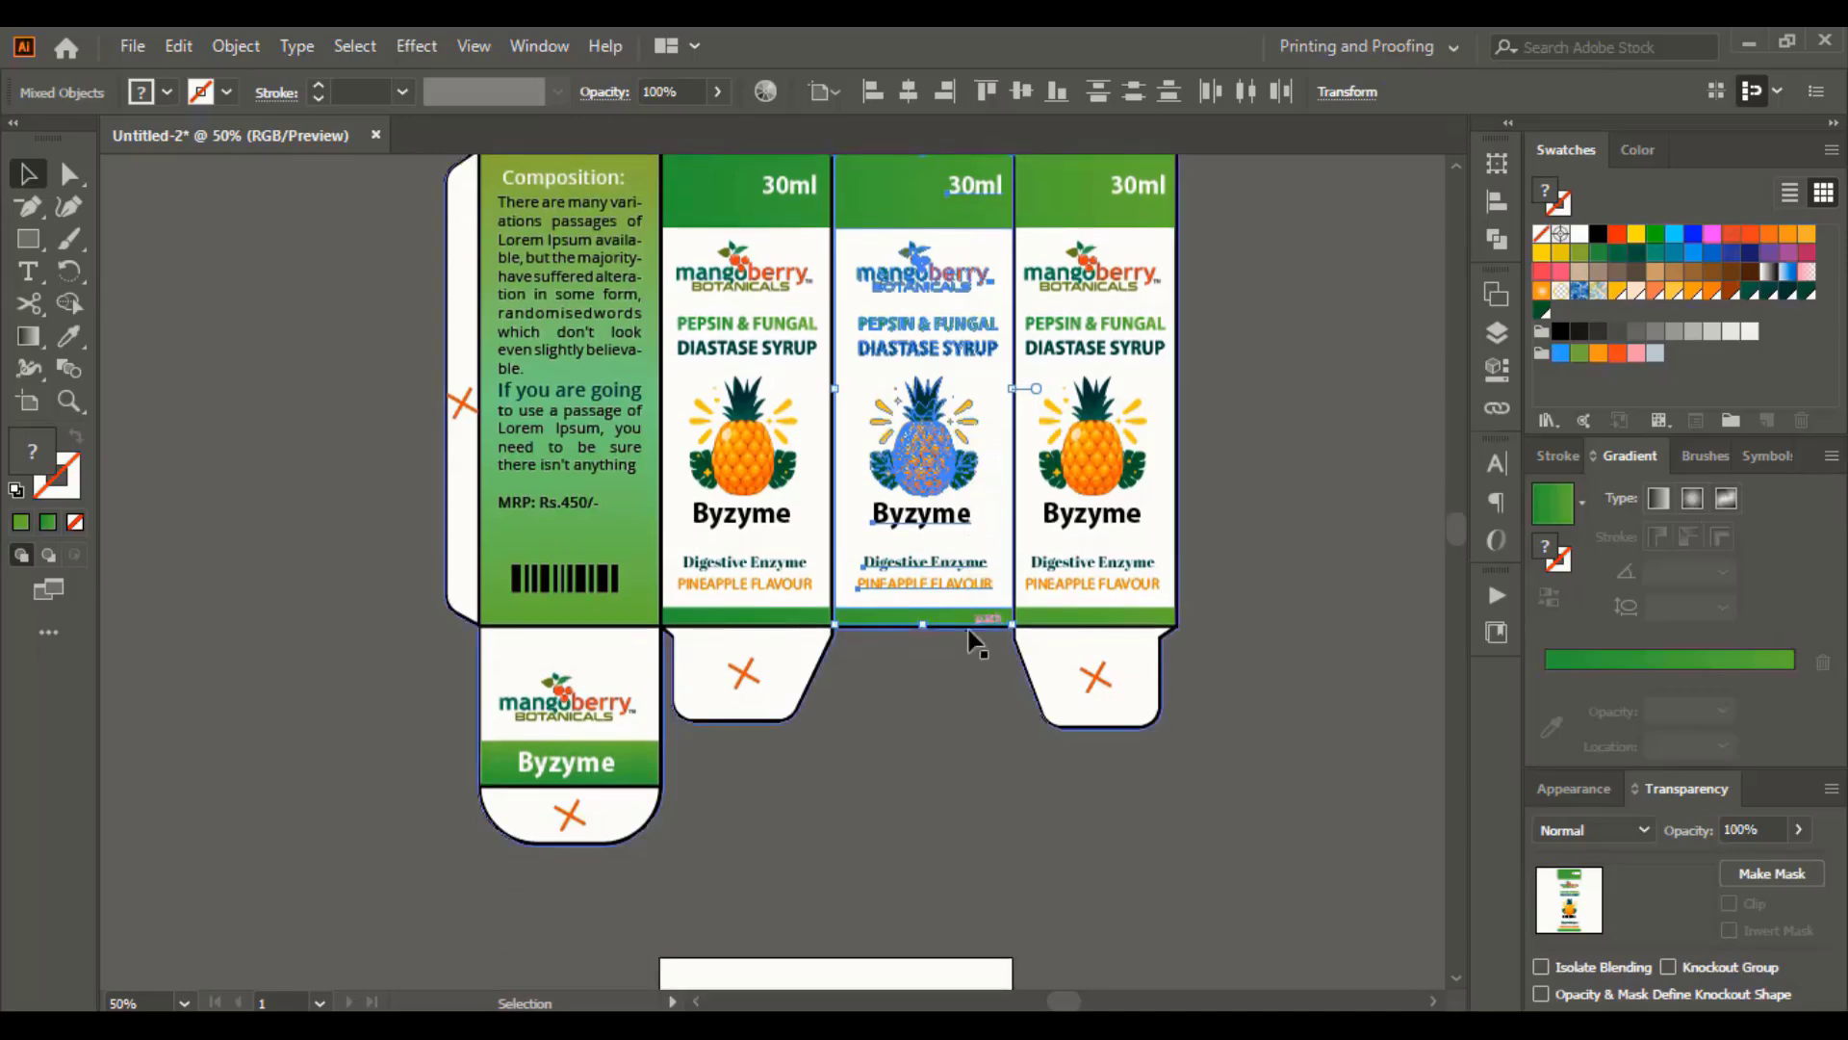
scroll(968, 631, down, 2)
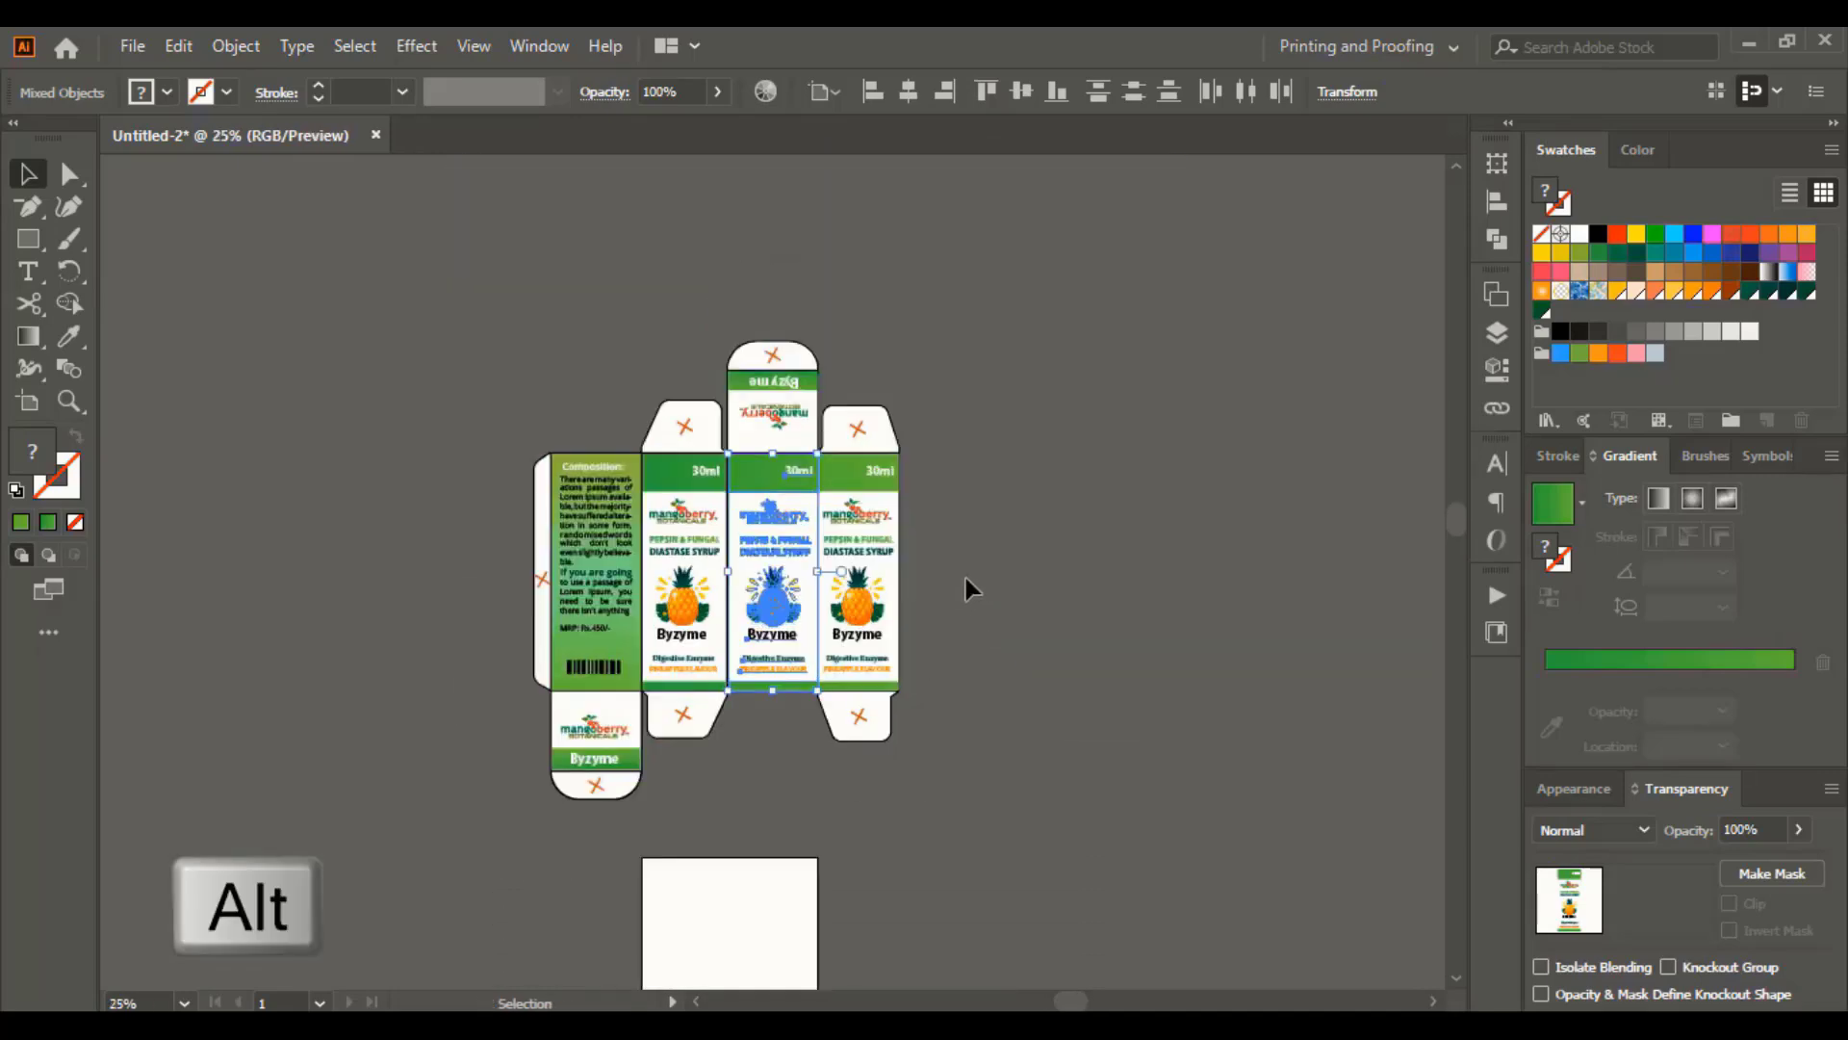
scroll(972, 525, down, 2)
drag(765, 370, 739, 859)
Crop the artboard's top and bottom edges to about 376 × 631 px around the copied front label
click(1078, 383)
scroll(1078, 383, down, 3)
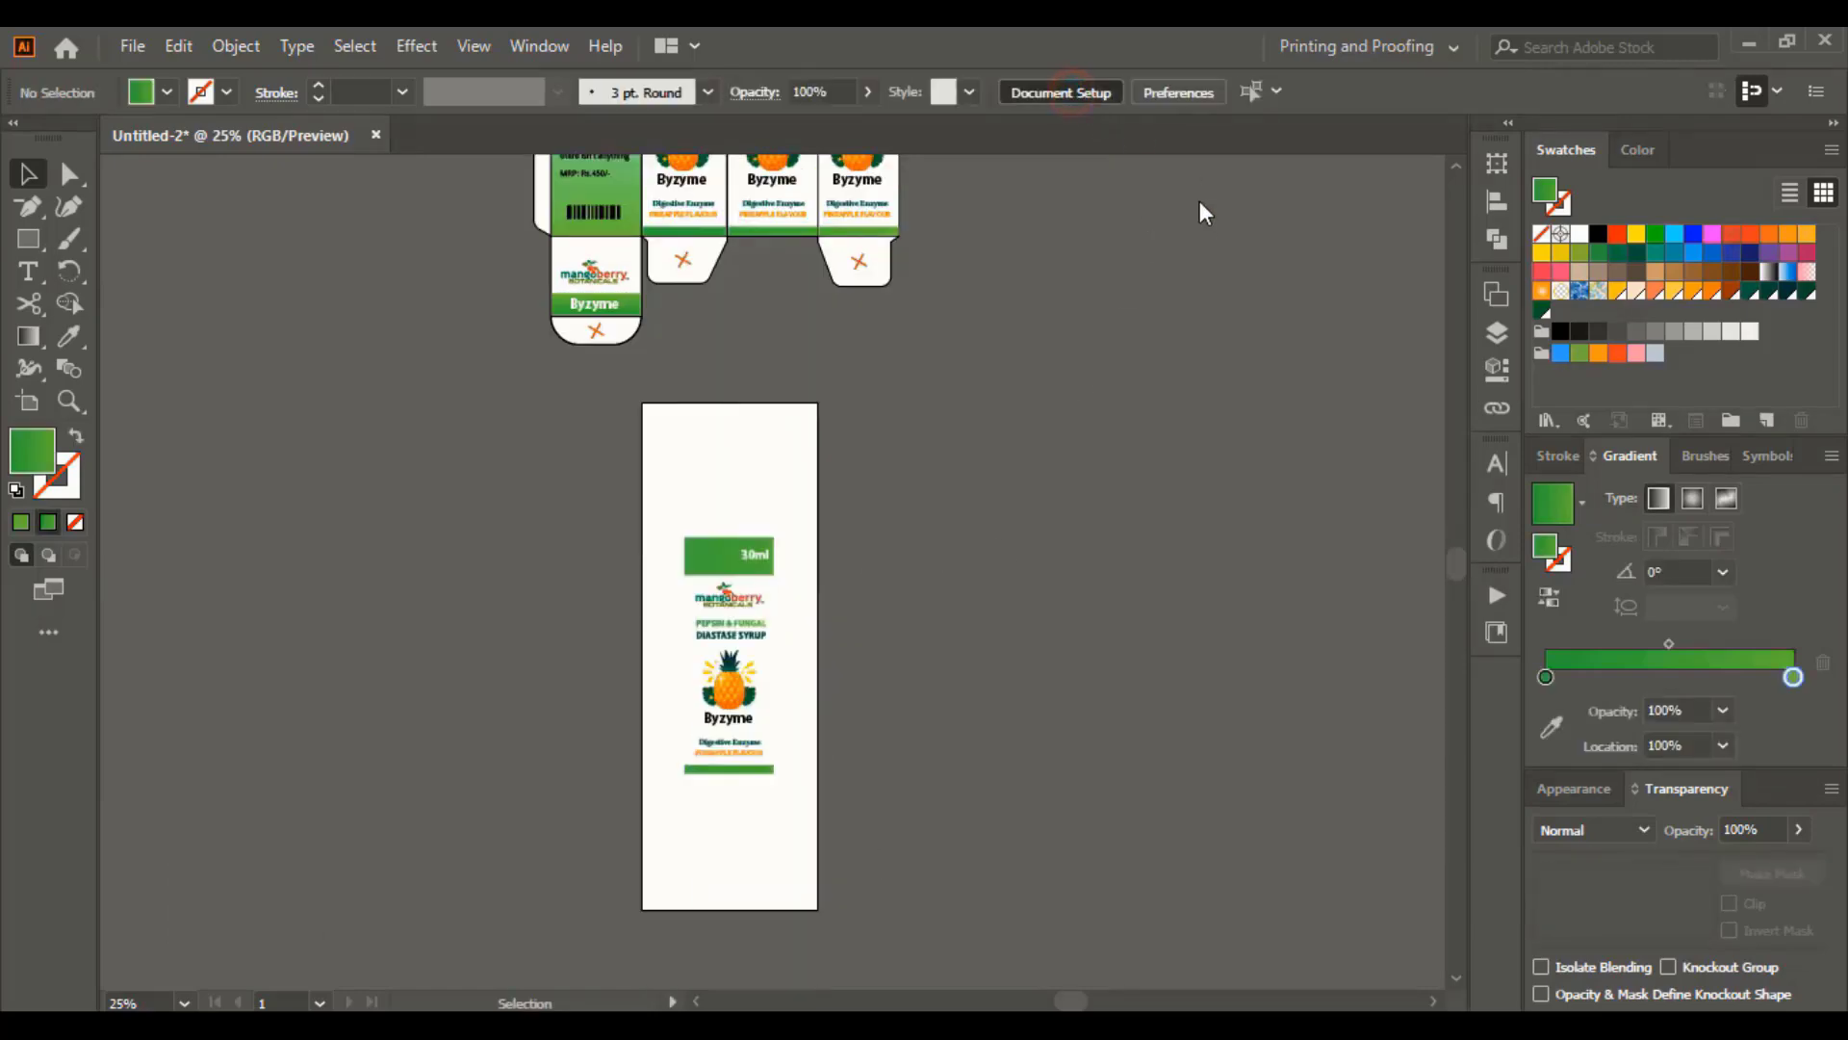
click(1315, 276)
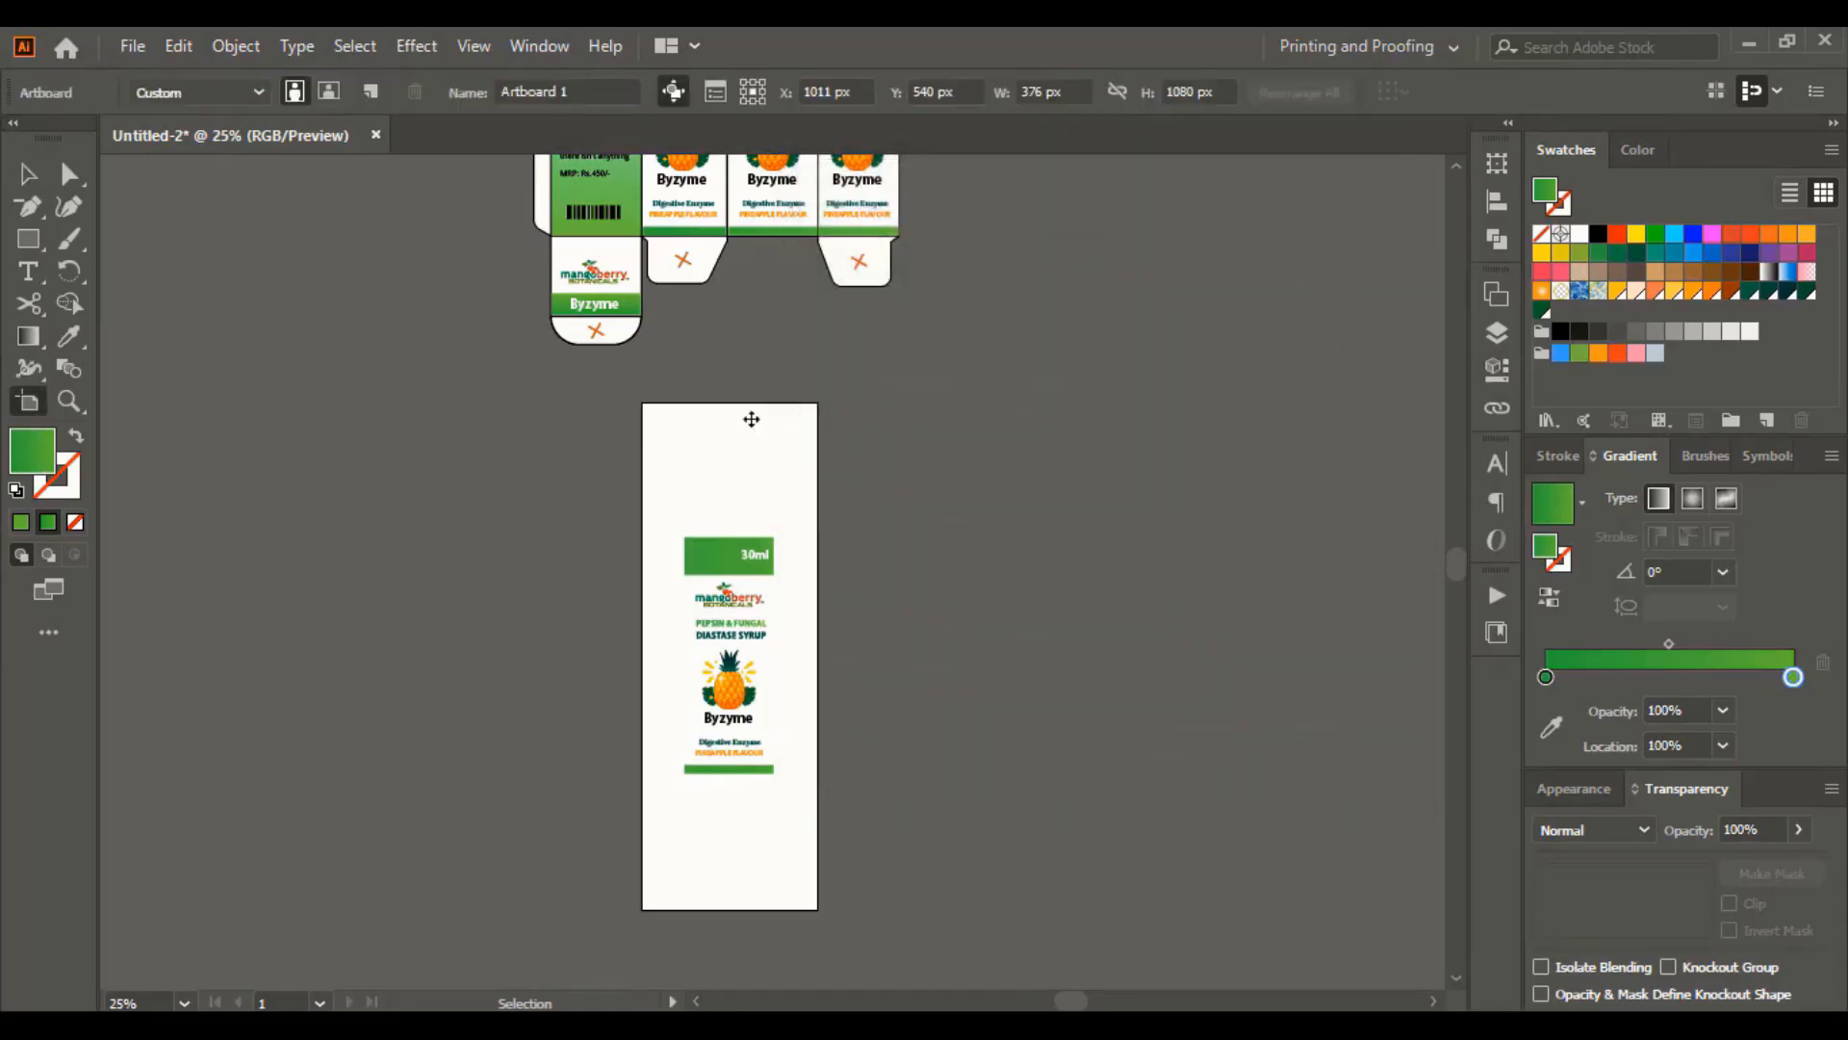
drag(731, 404, 731, 510)
drag(731, 910, 734, 809)
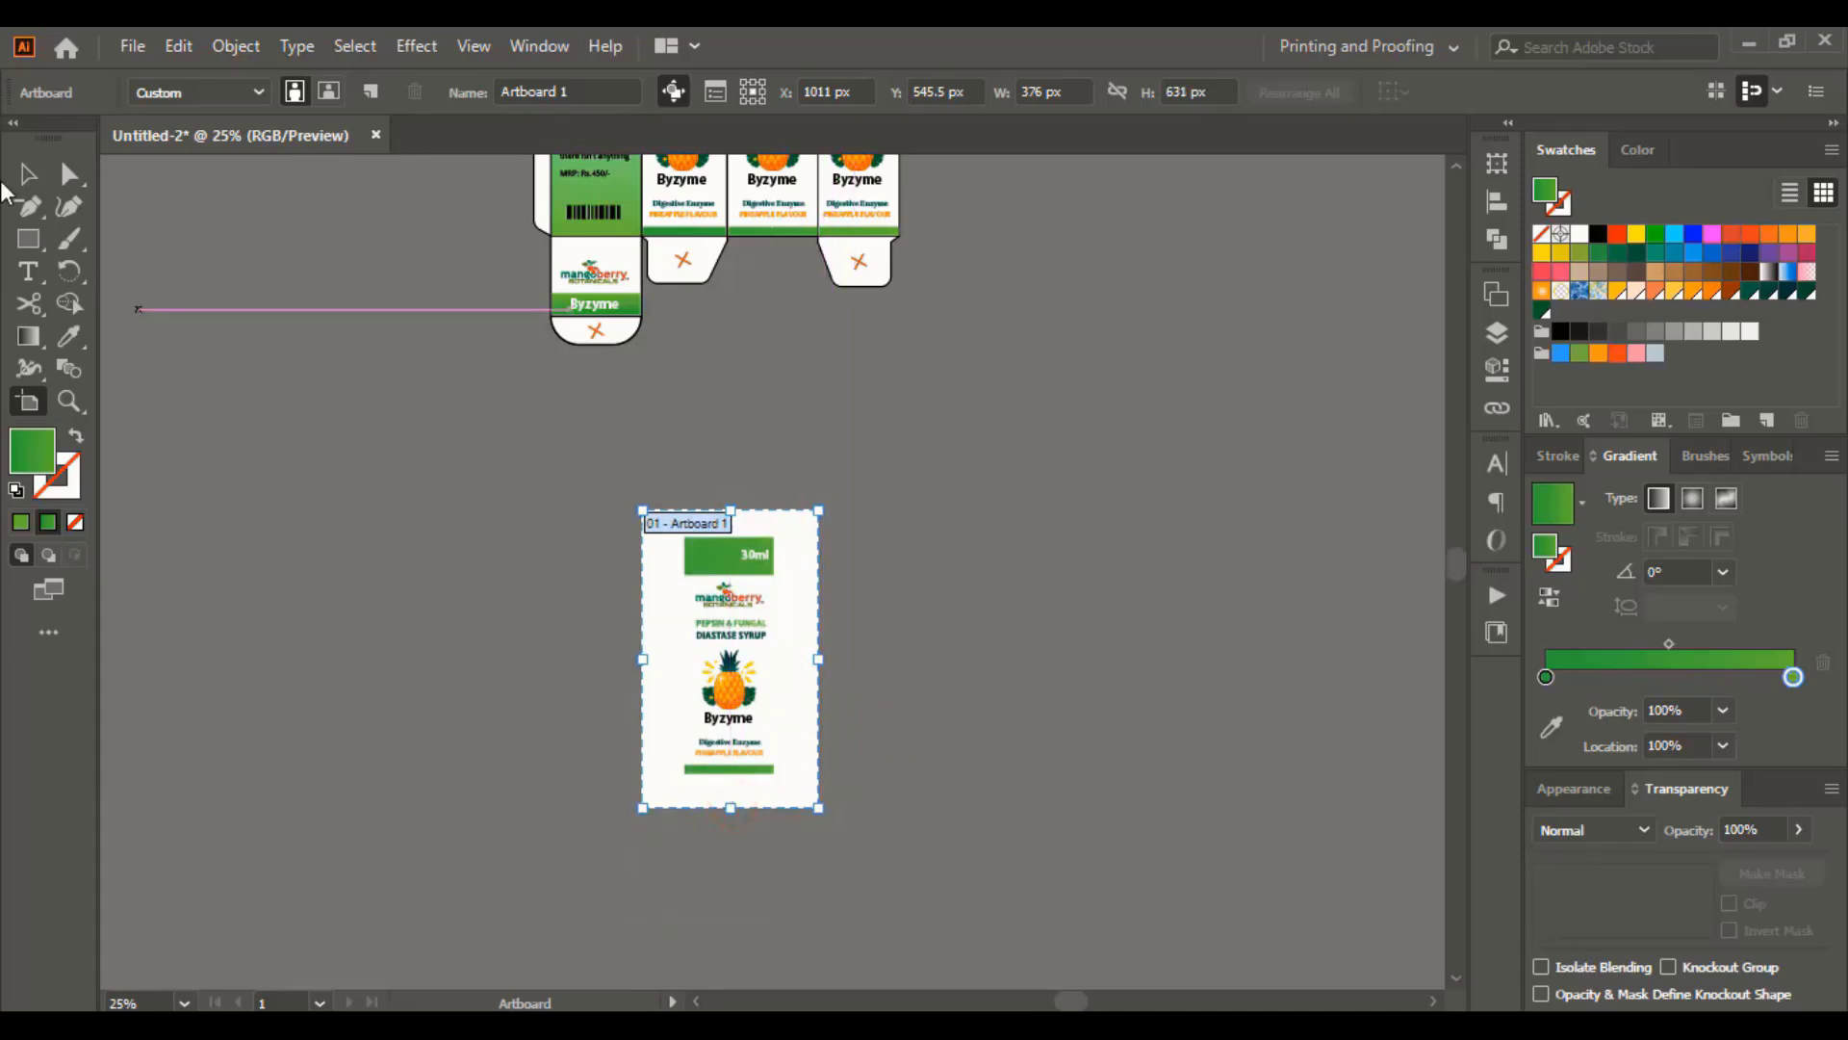
click(27, 173)
scroll(1031, 574, up, 5)
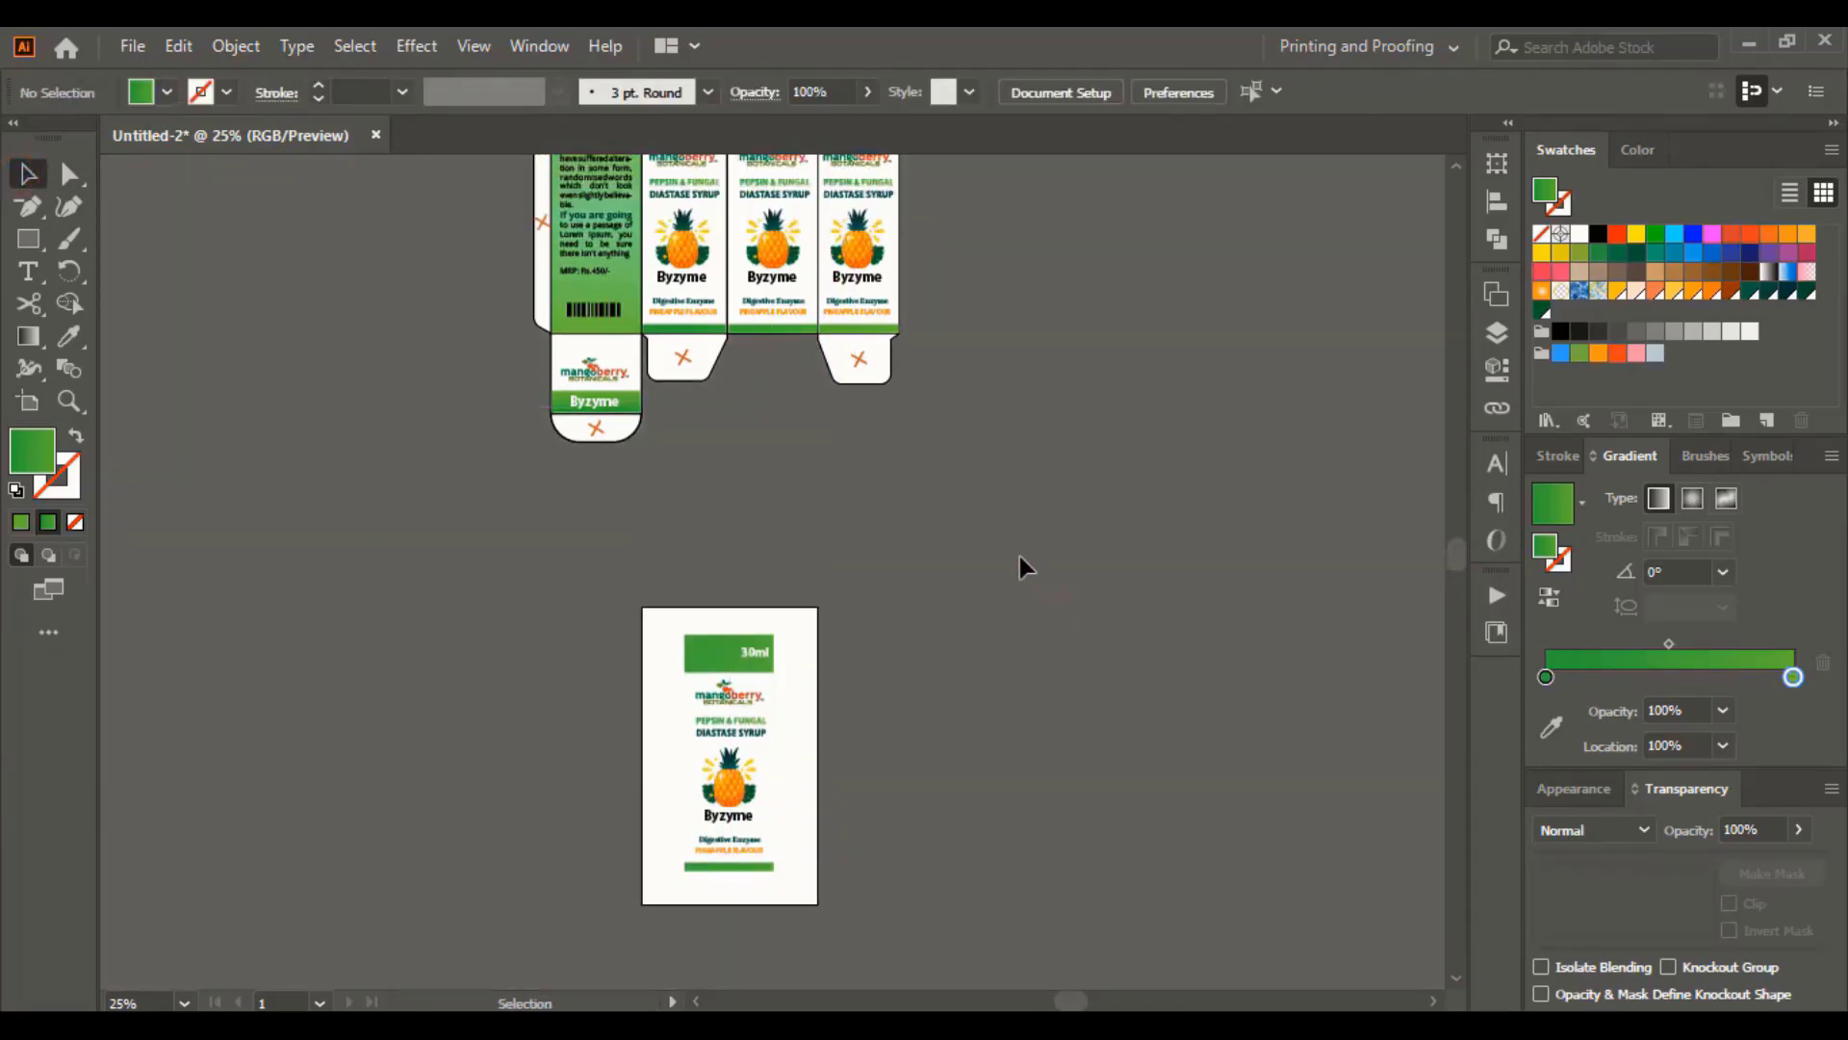
scroll(1024, 566, down, 3)
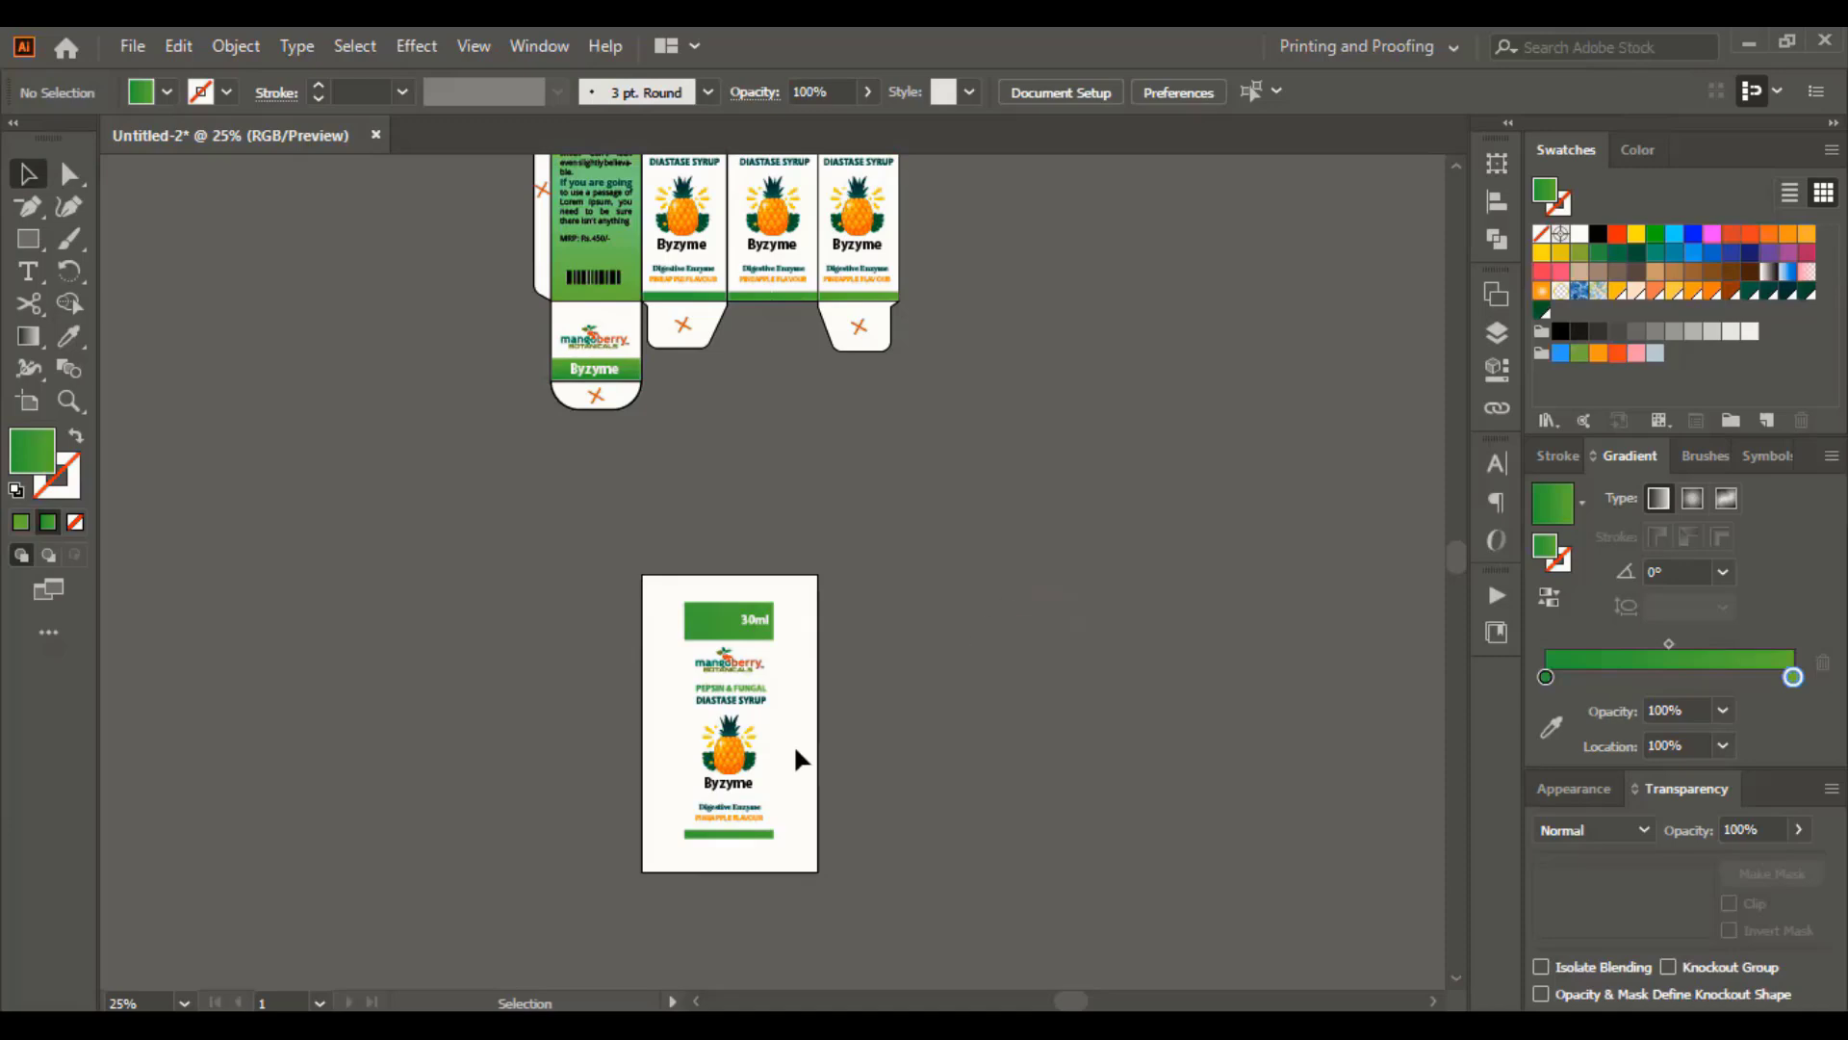
In Save for Web, scale the export to 500%, fit it on screen and choose PNG-24
click(132, 45)
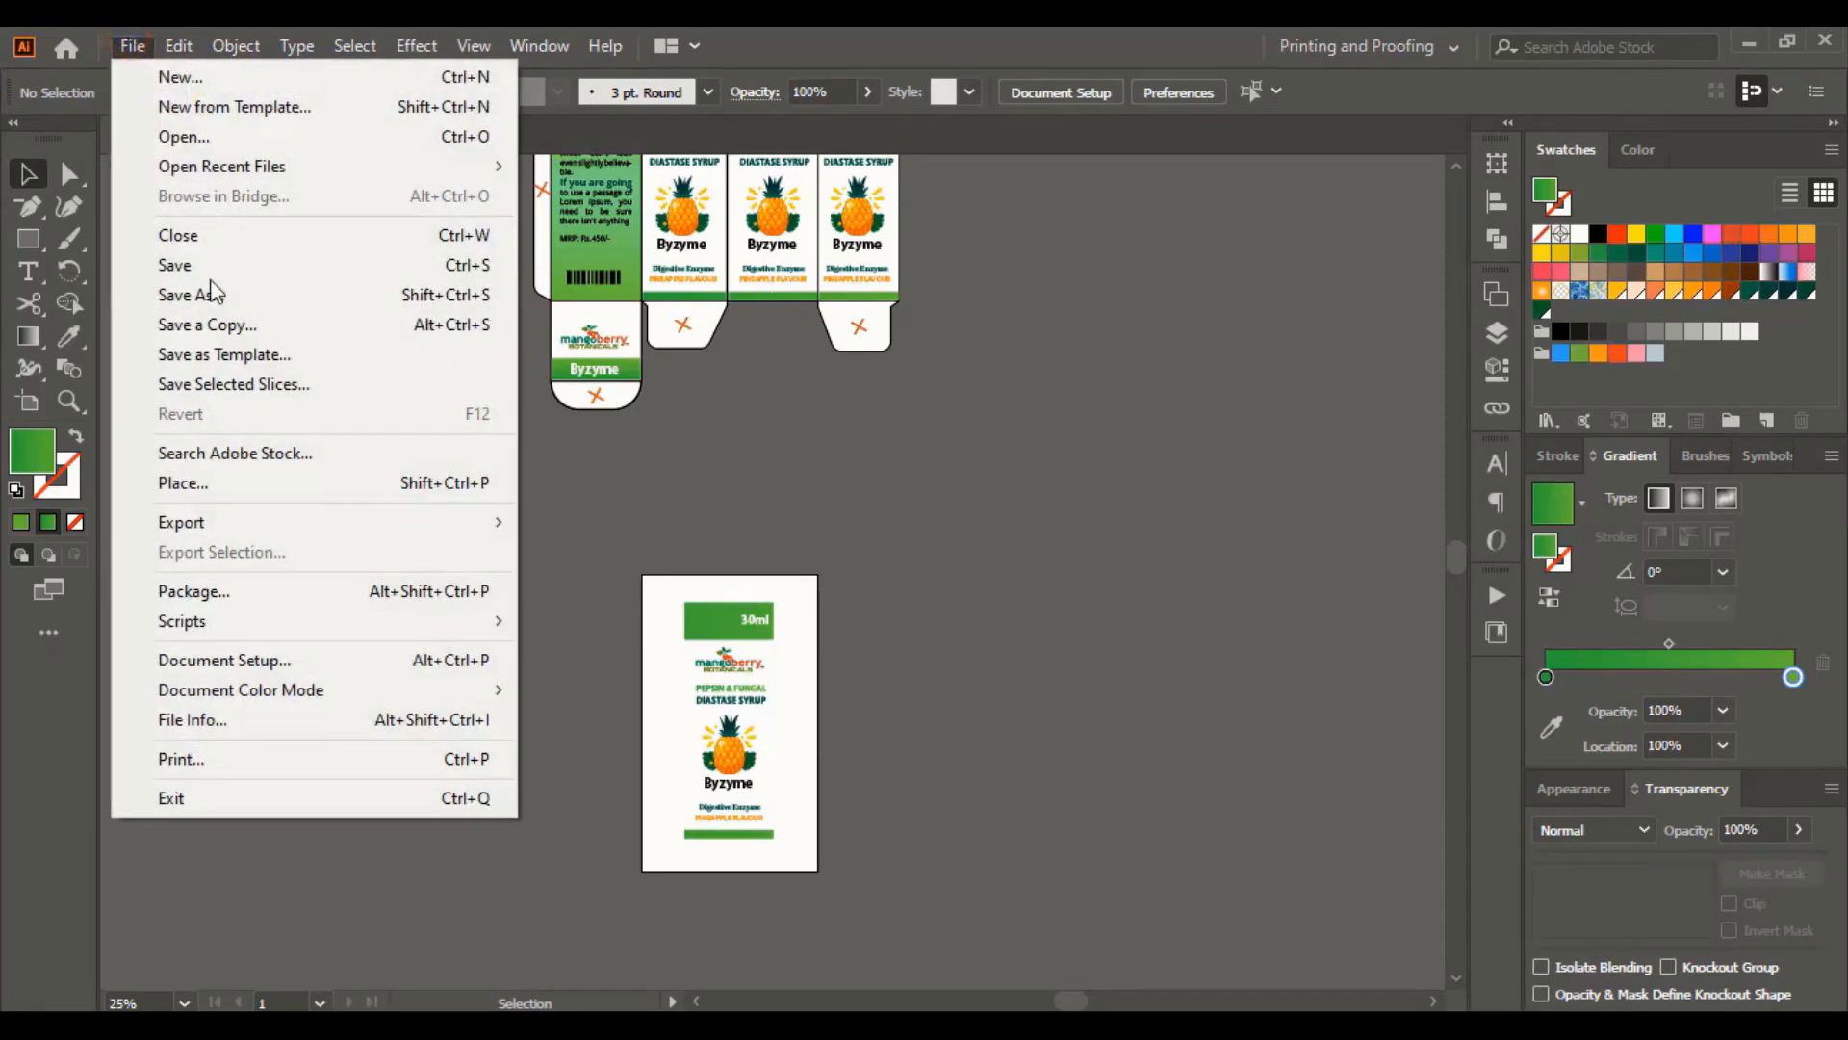
mouse_move(338, 523)
click(679, 585)
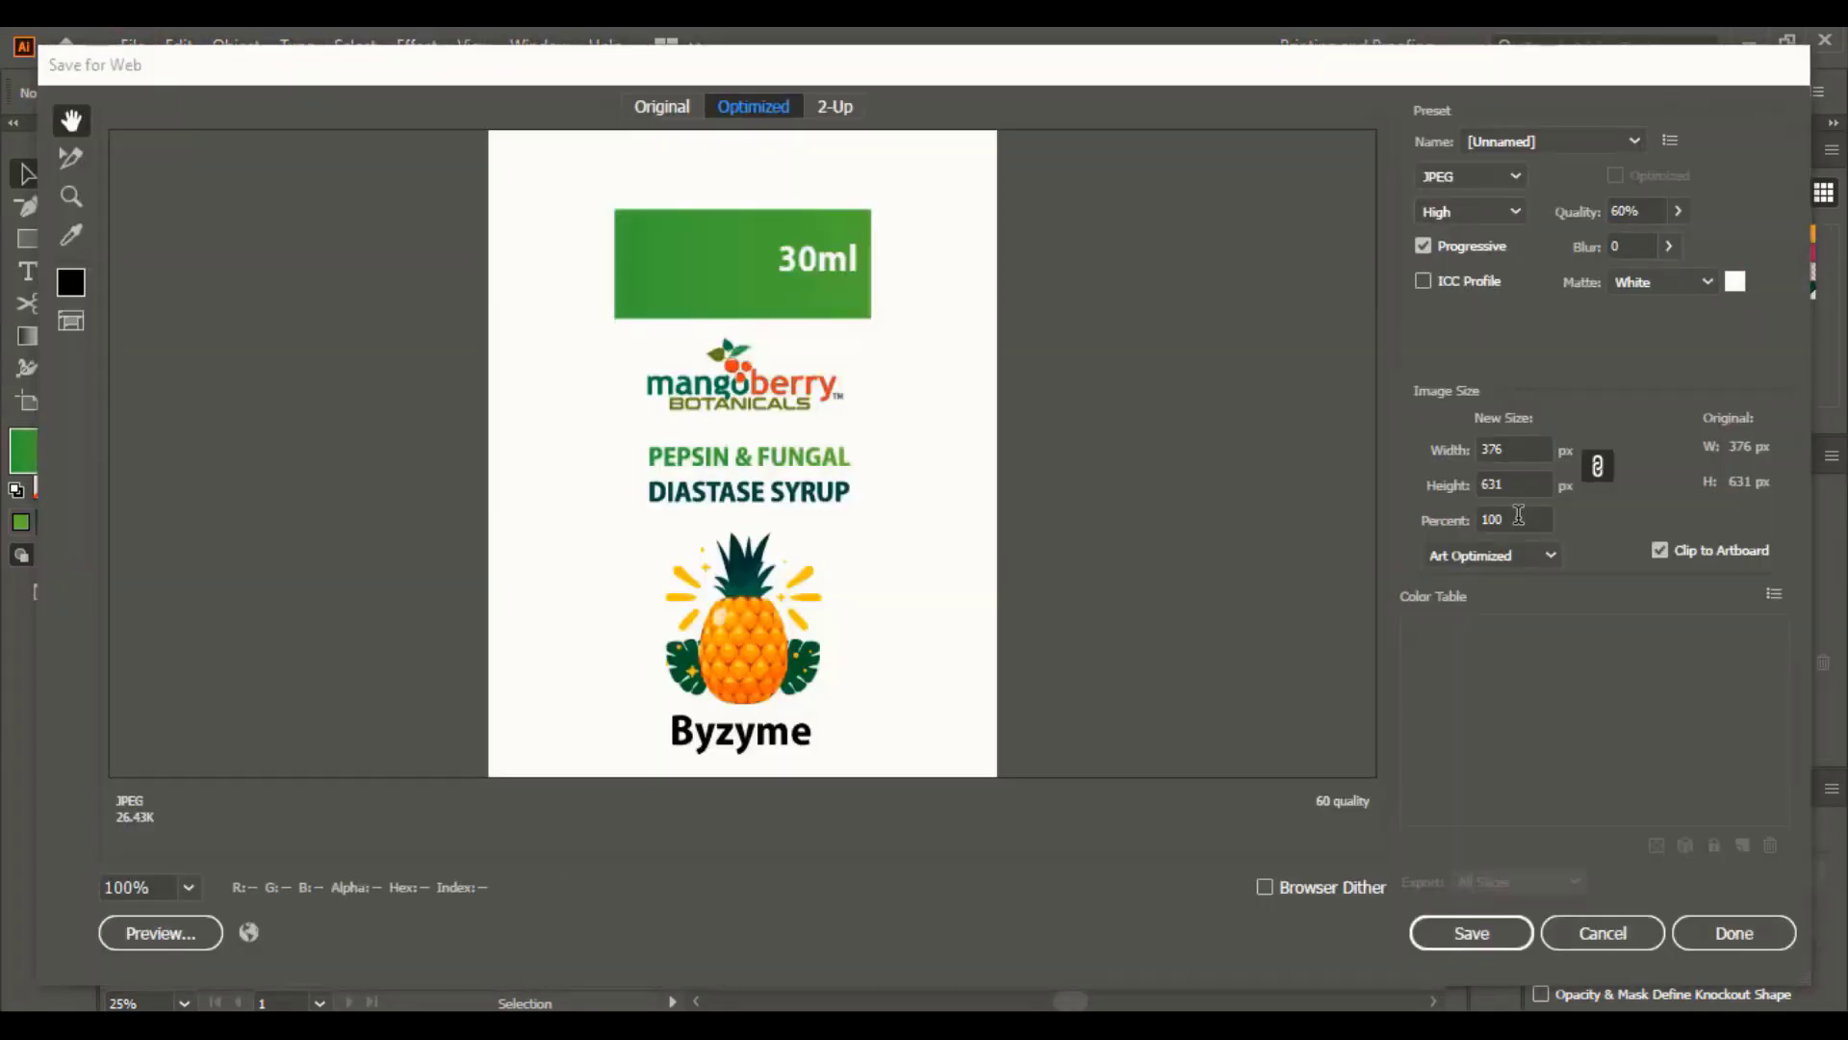
click(1433, 530)
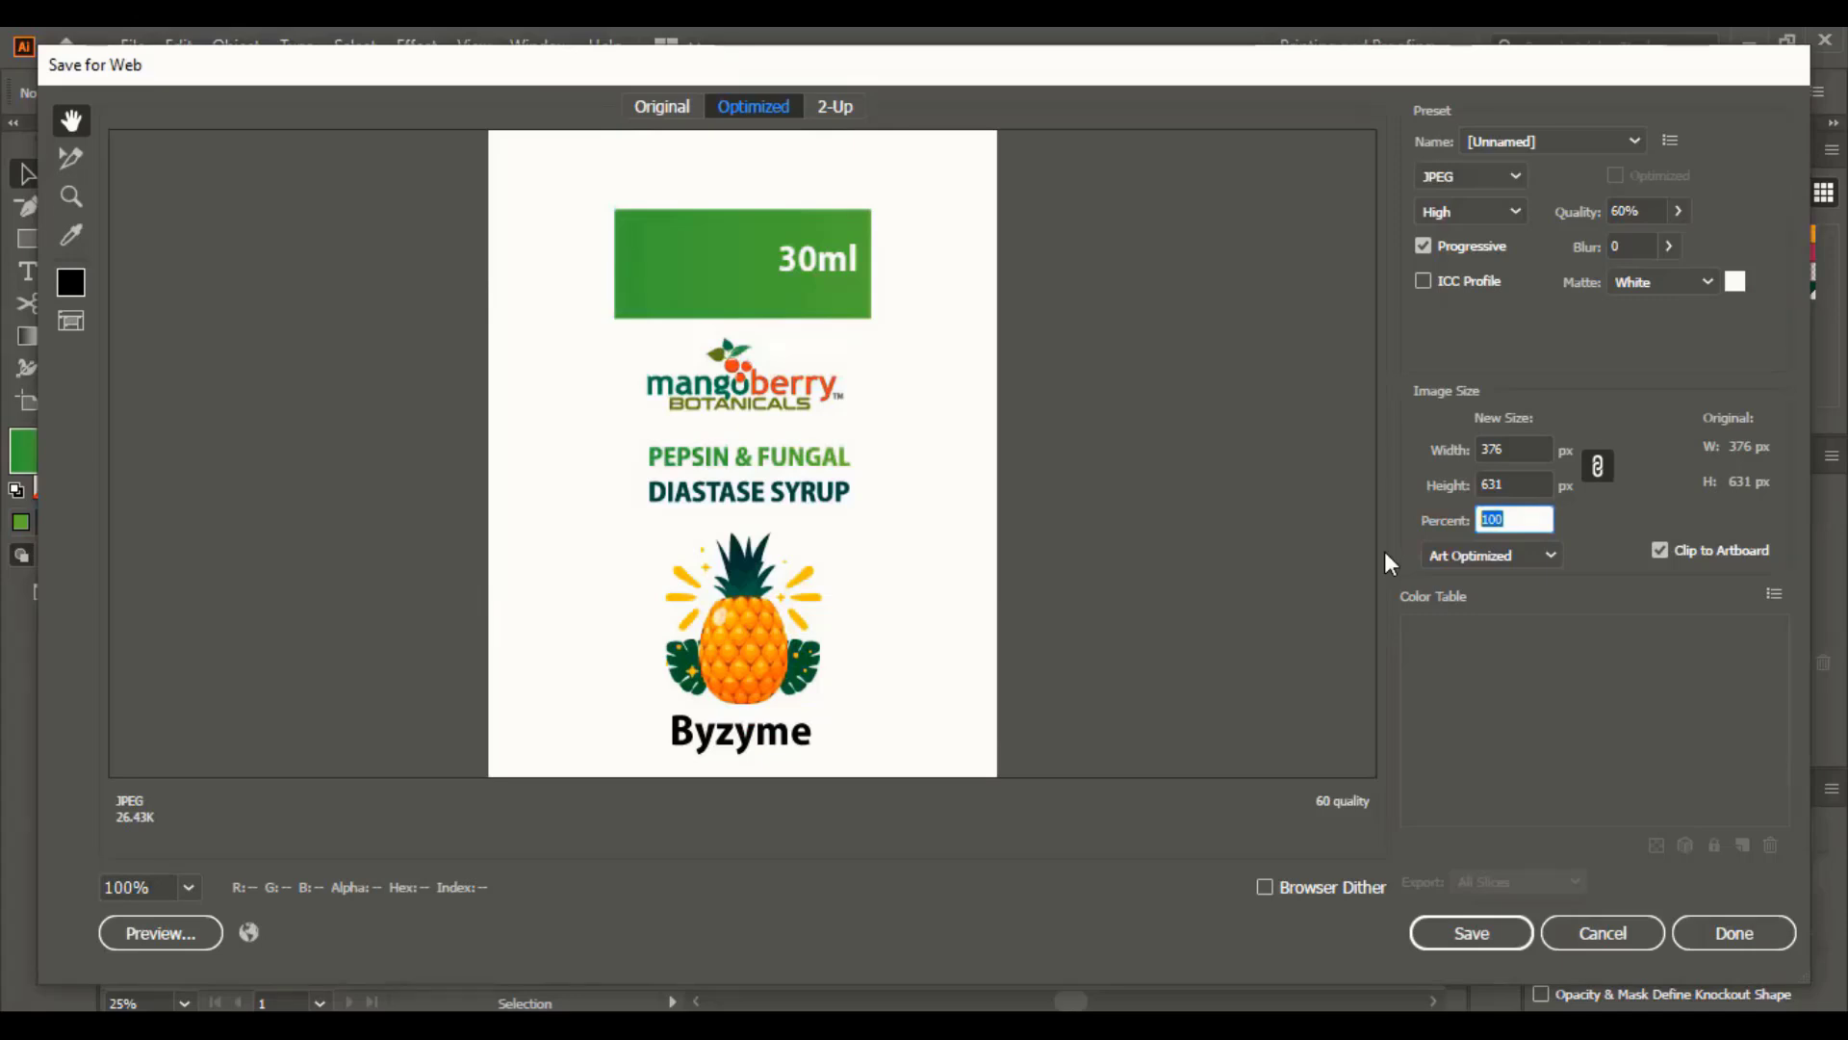
text(500)
click(1520, 484)
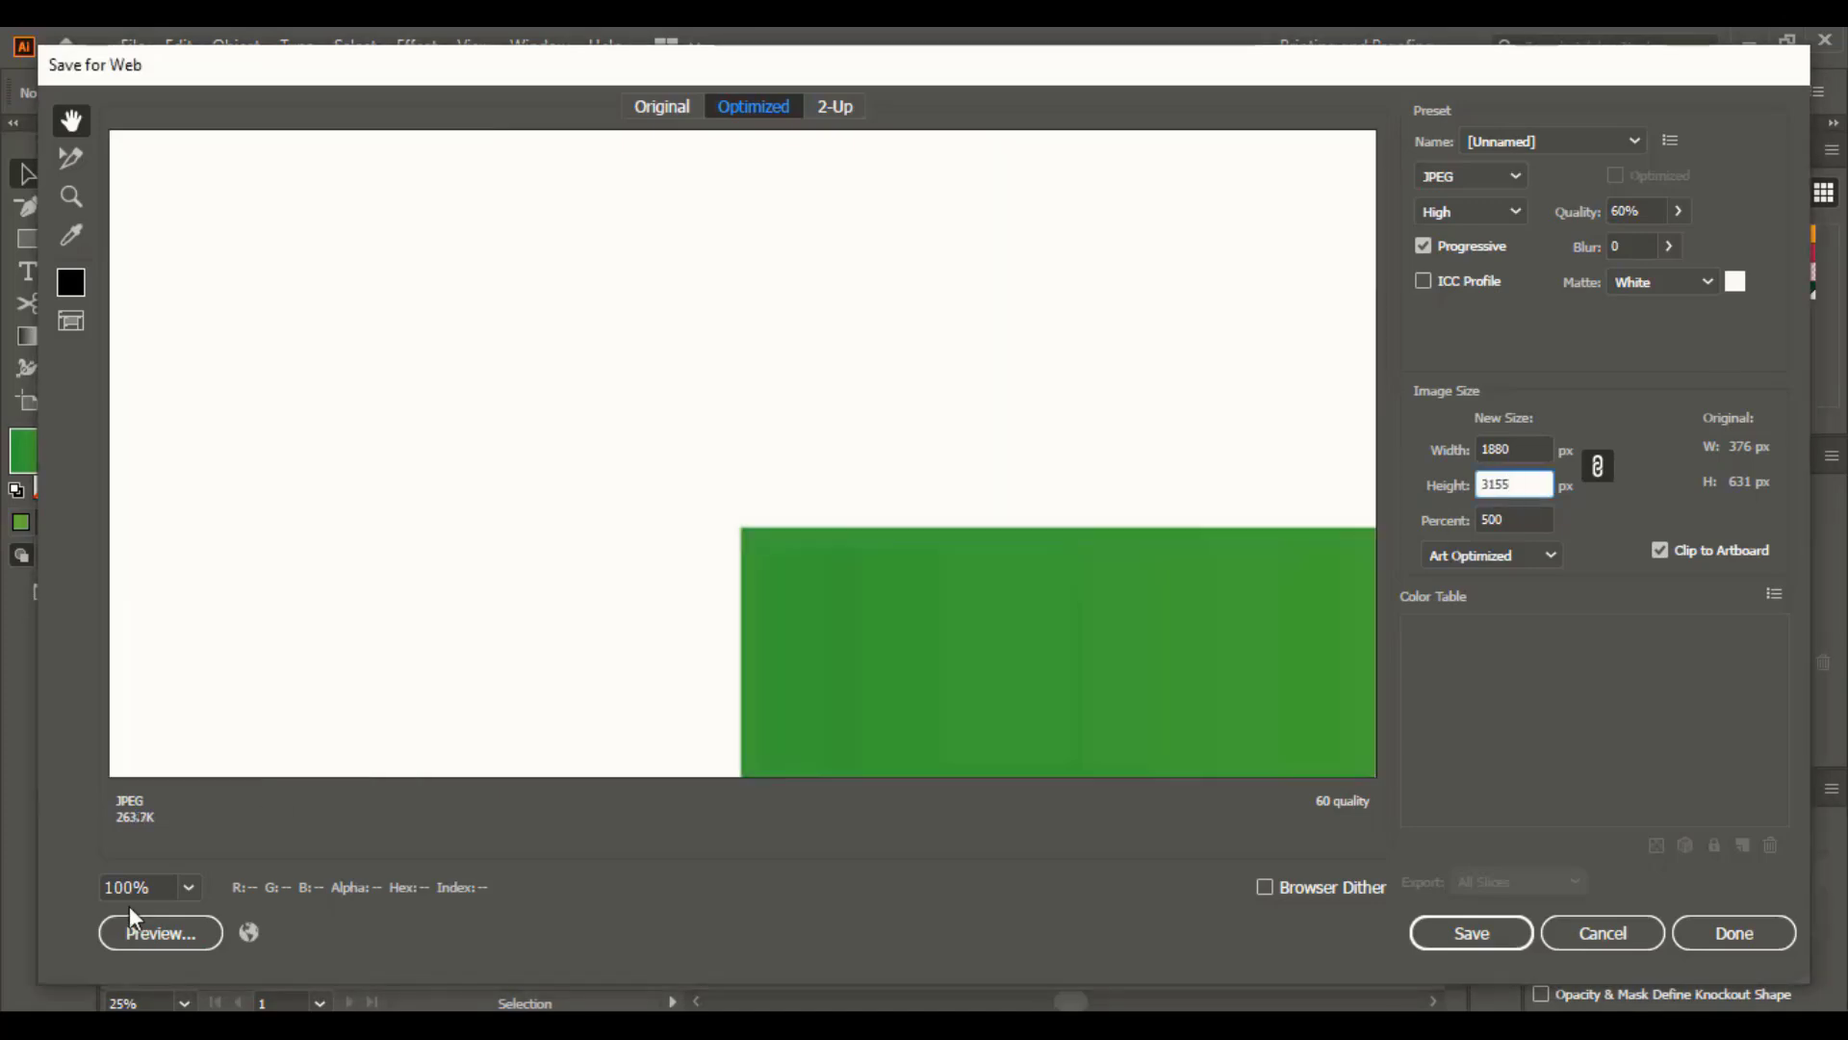
click(188, 886)
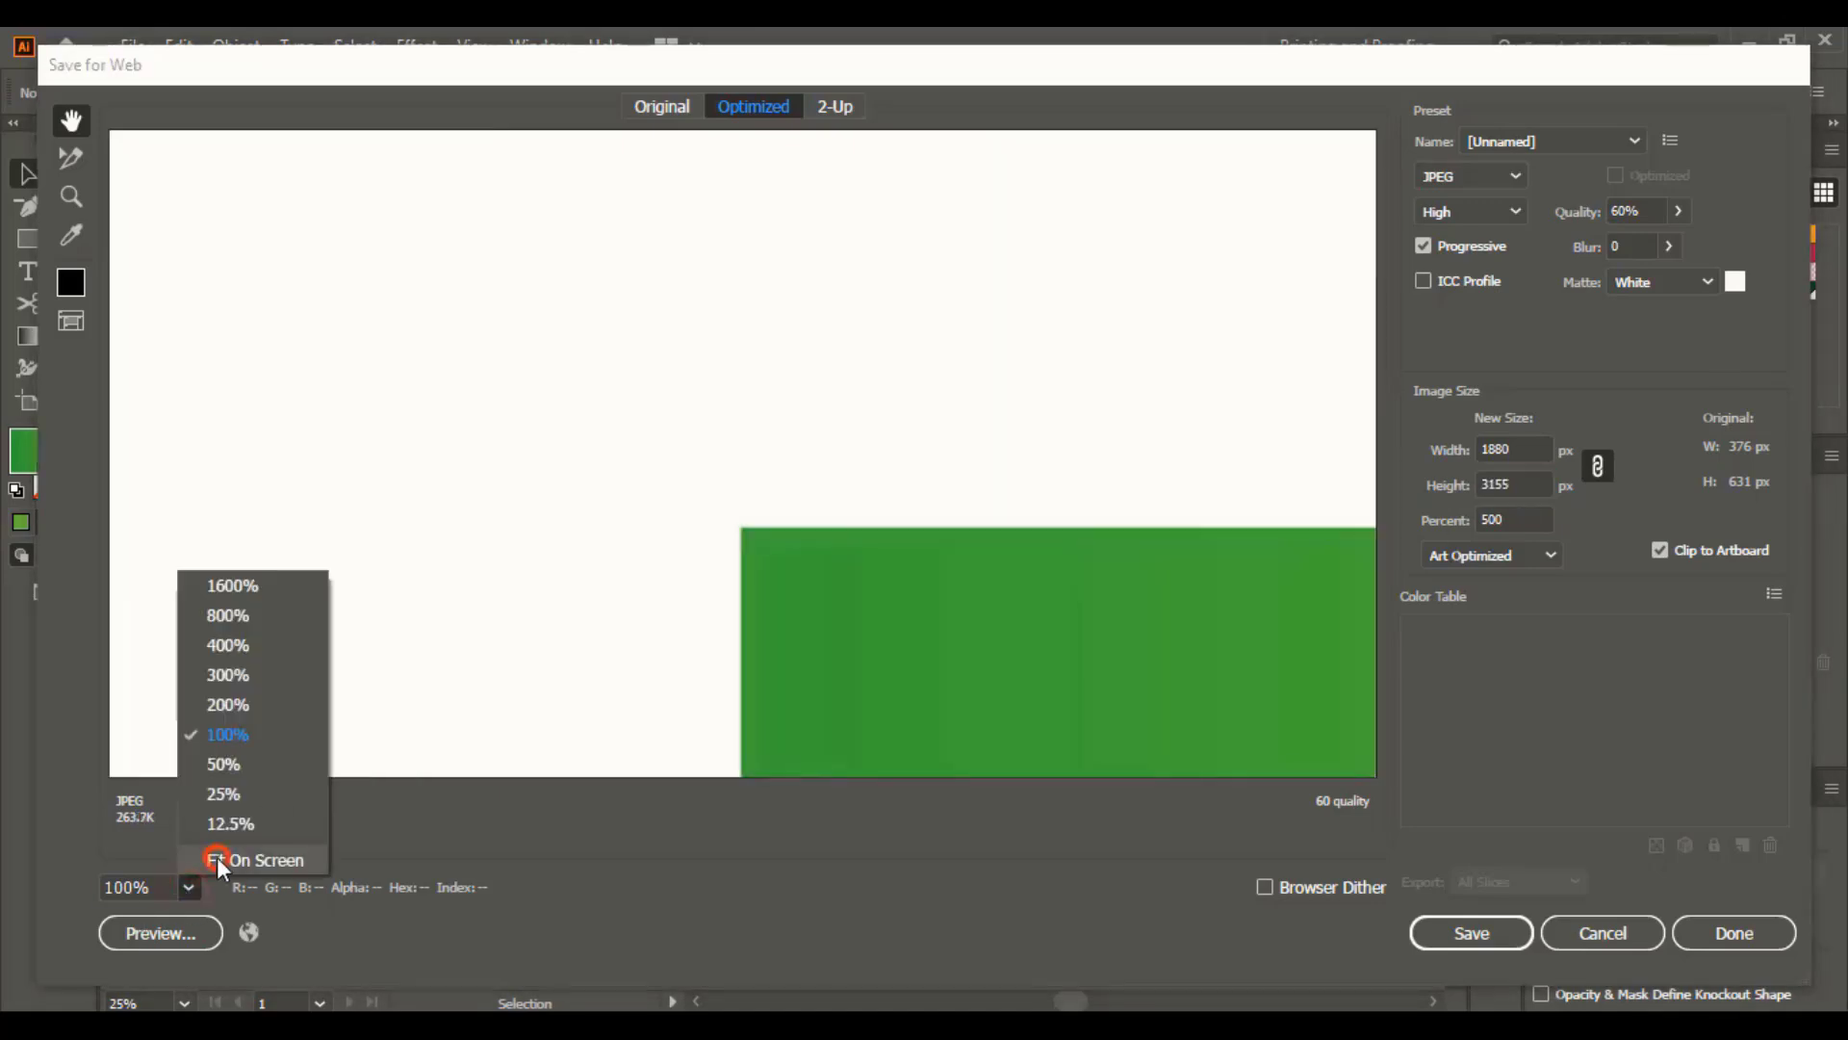
click(217, 856)
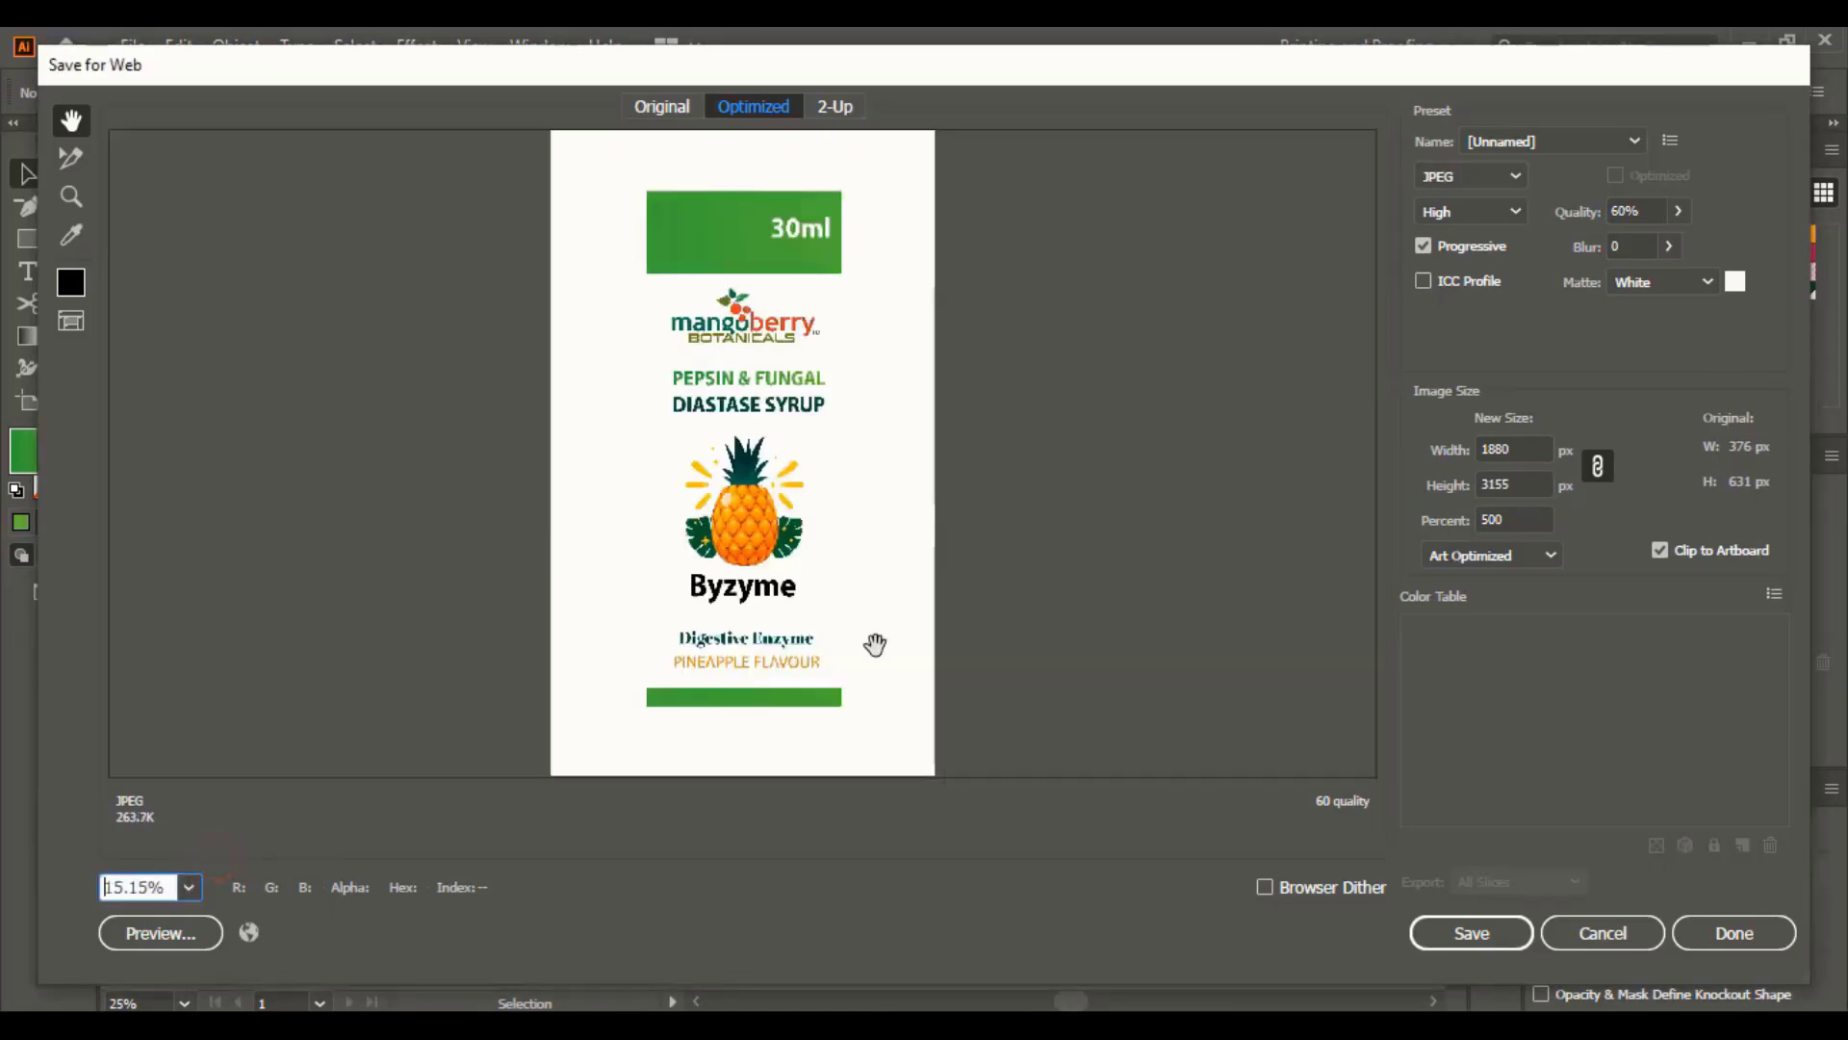
click(1493, 176)
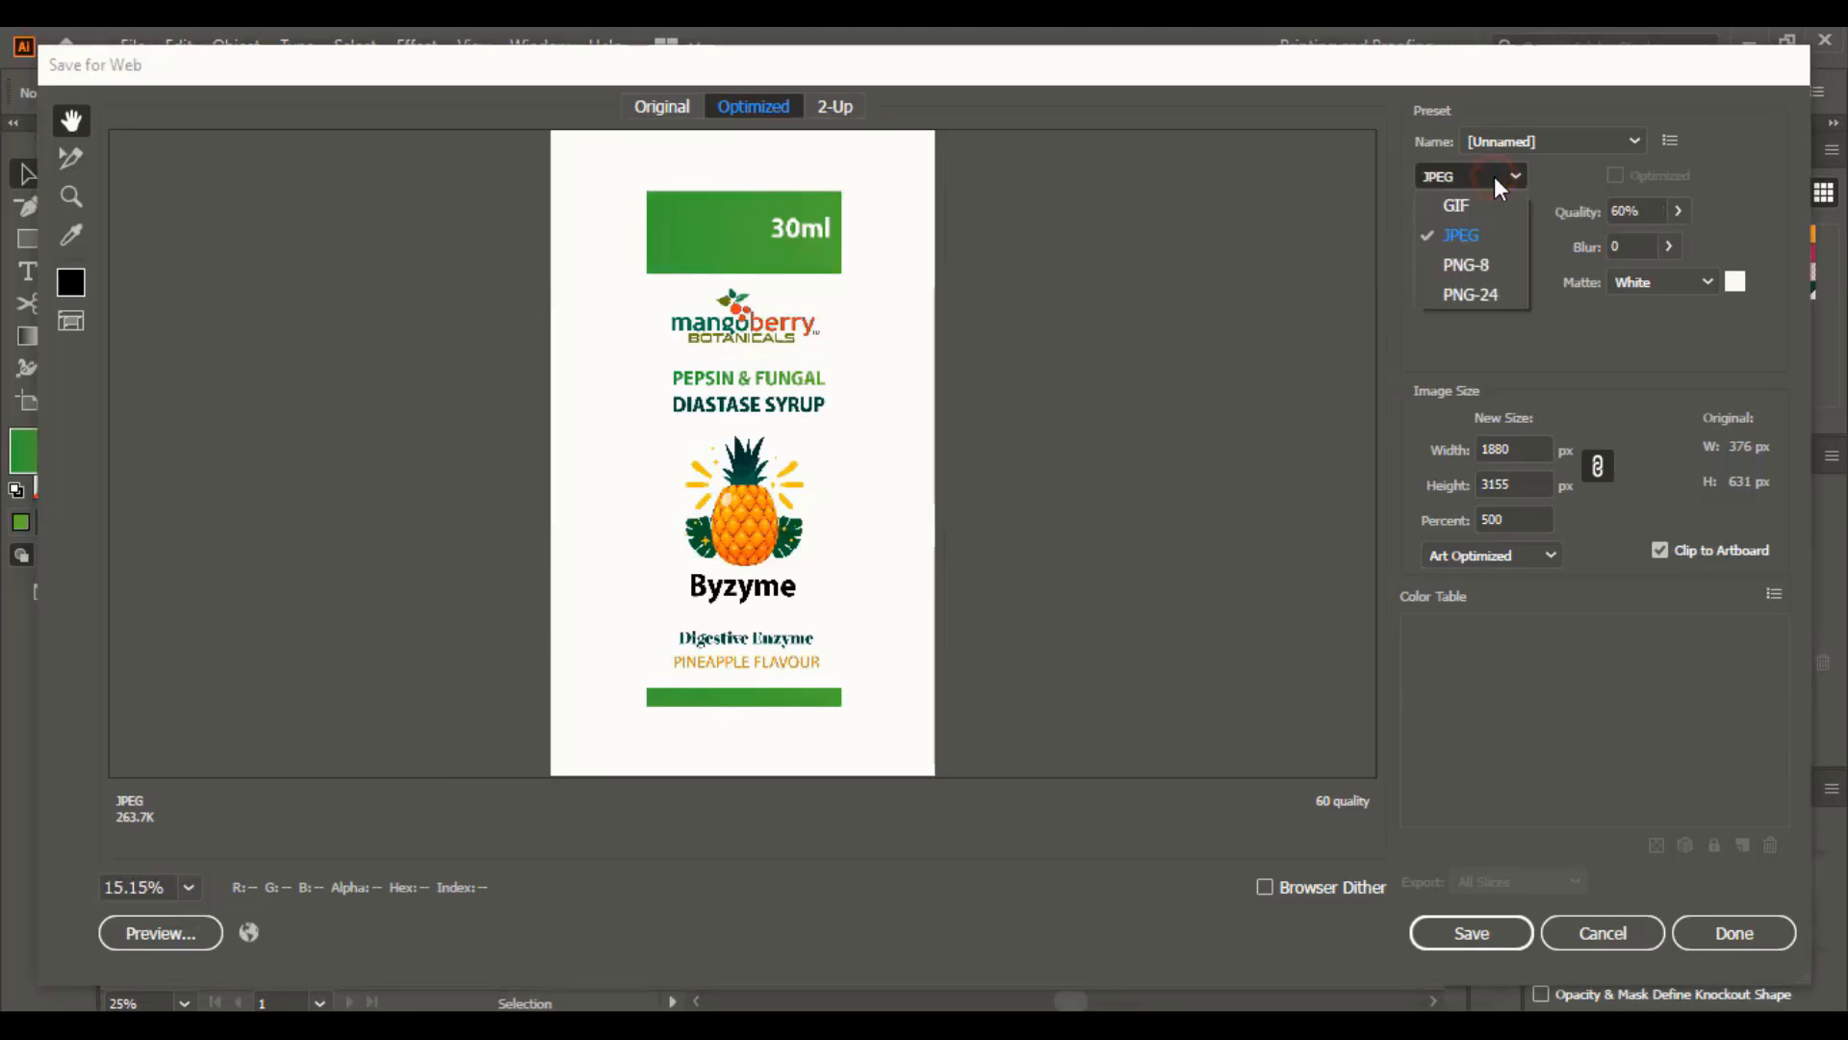
click(1460, 297)
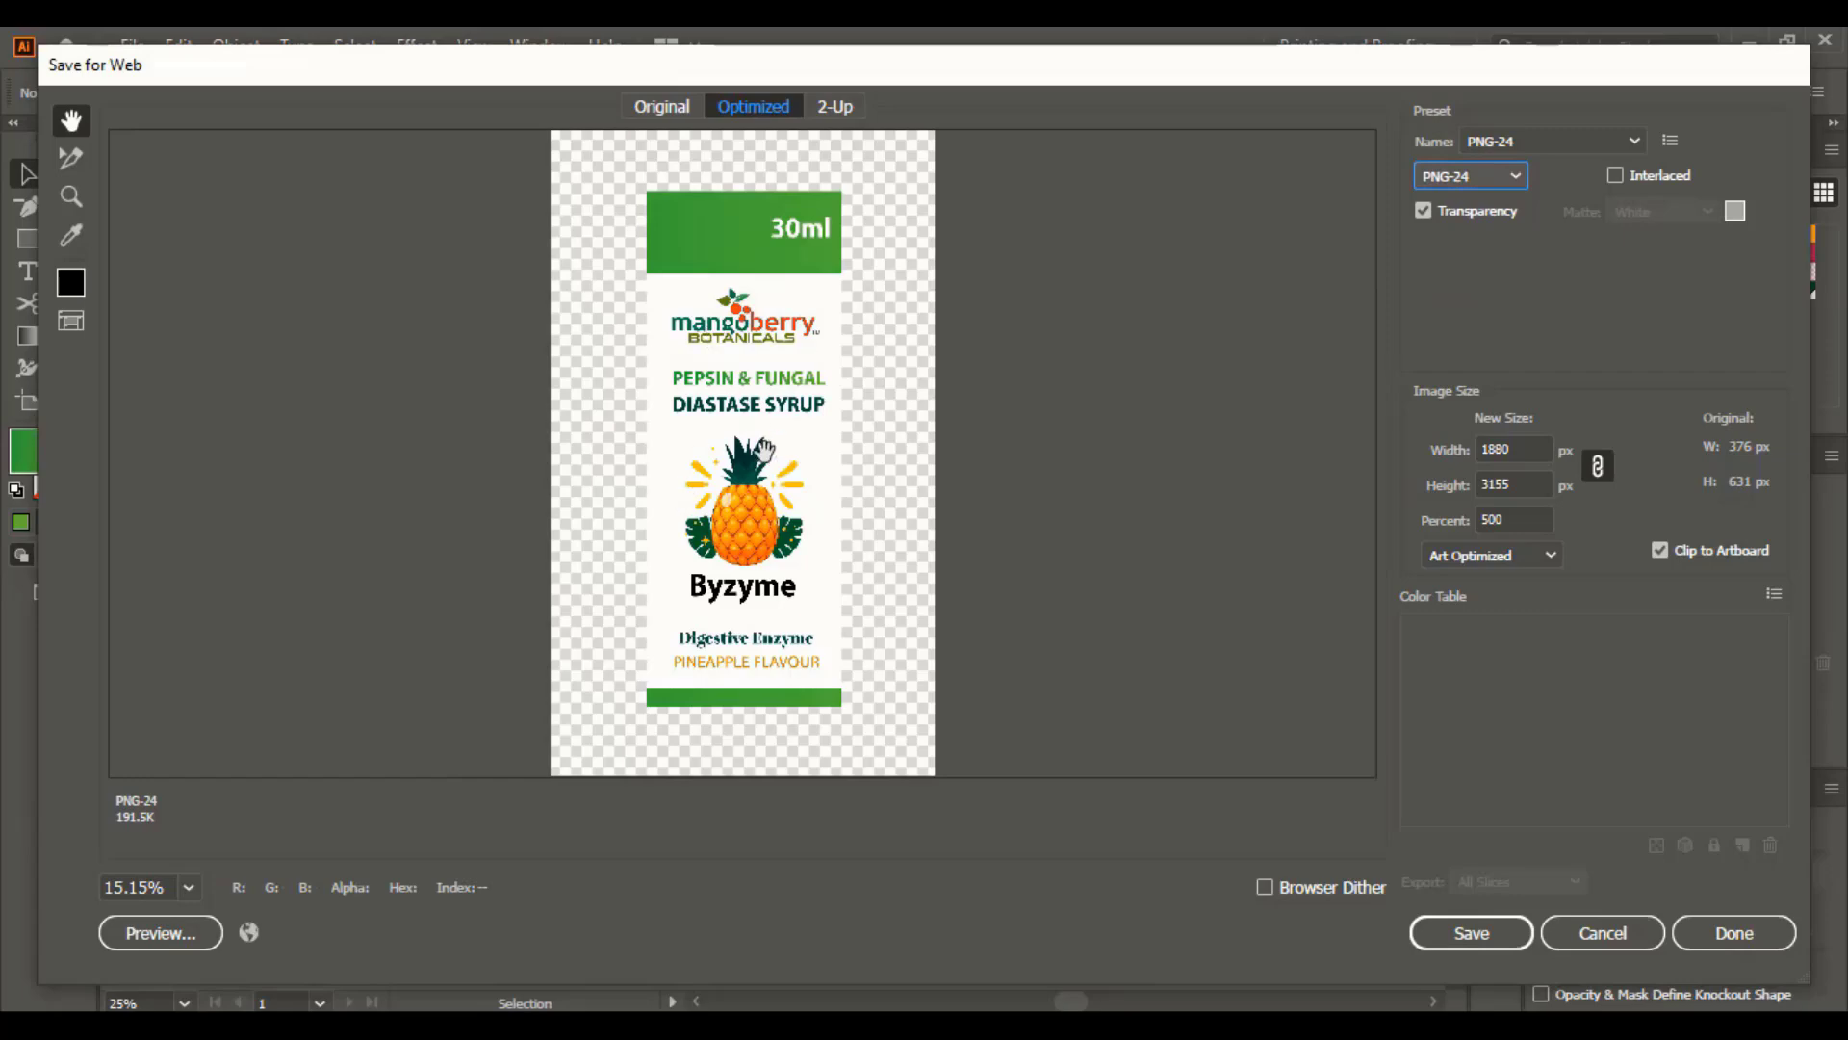
Save the image as 'front' in the Packaging design folder
click(1465, 934)
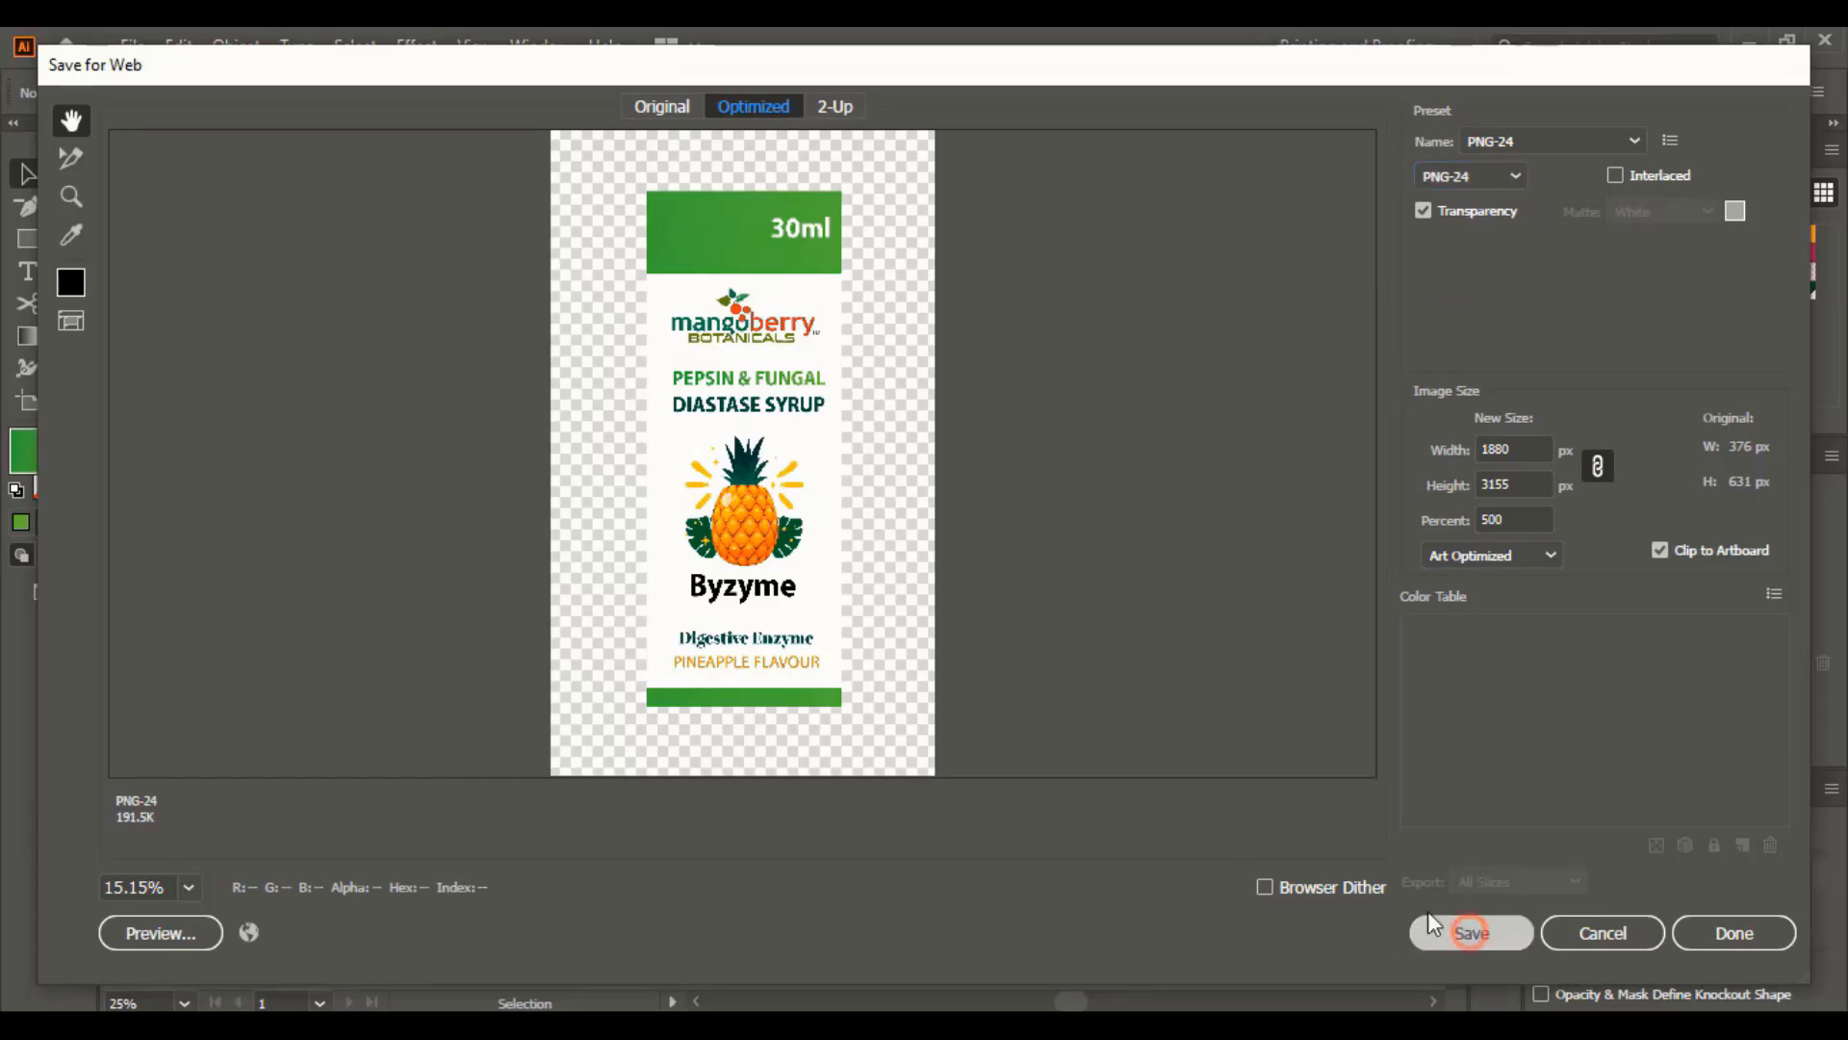
text(front)
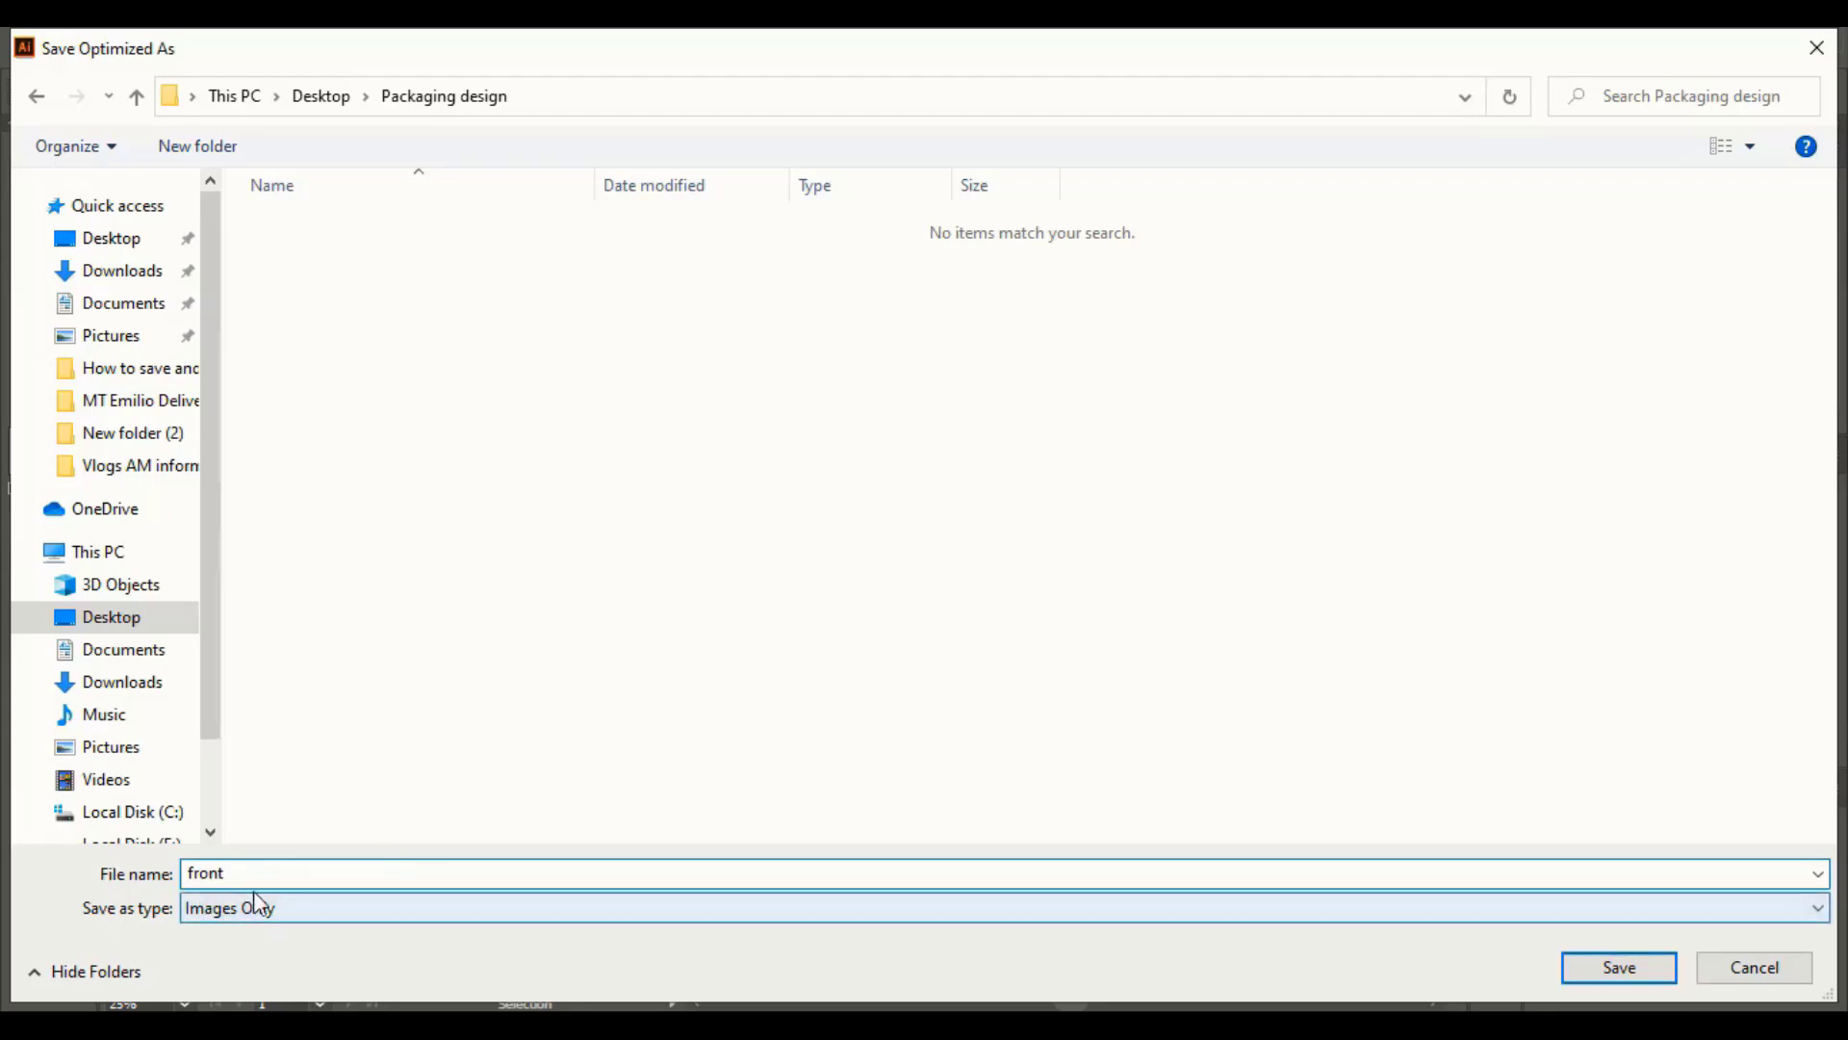
click(1619, 970)
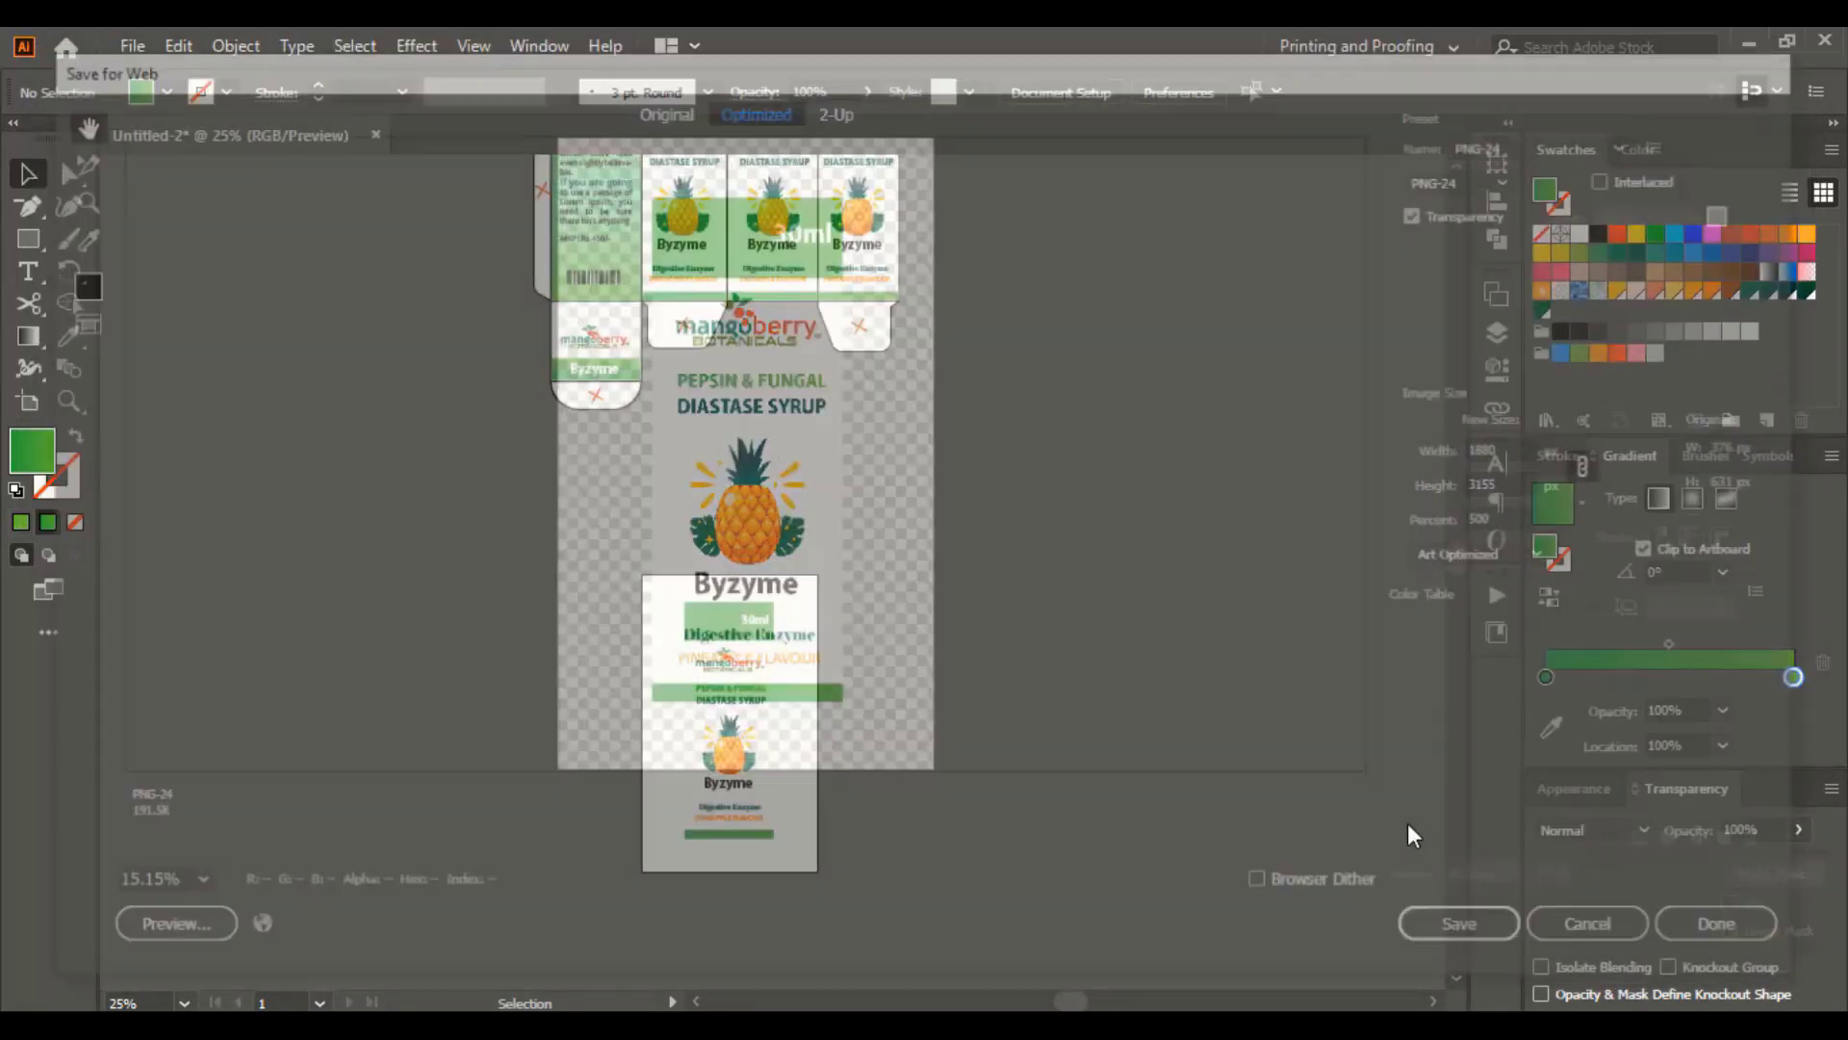
Delete the front label from the lower artboard and zoom in to 50% on the dieline
scroll(928, 714, up, 1)
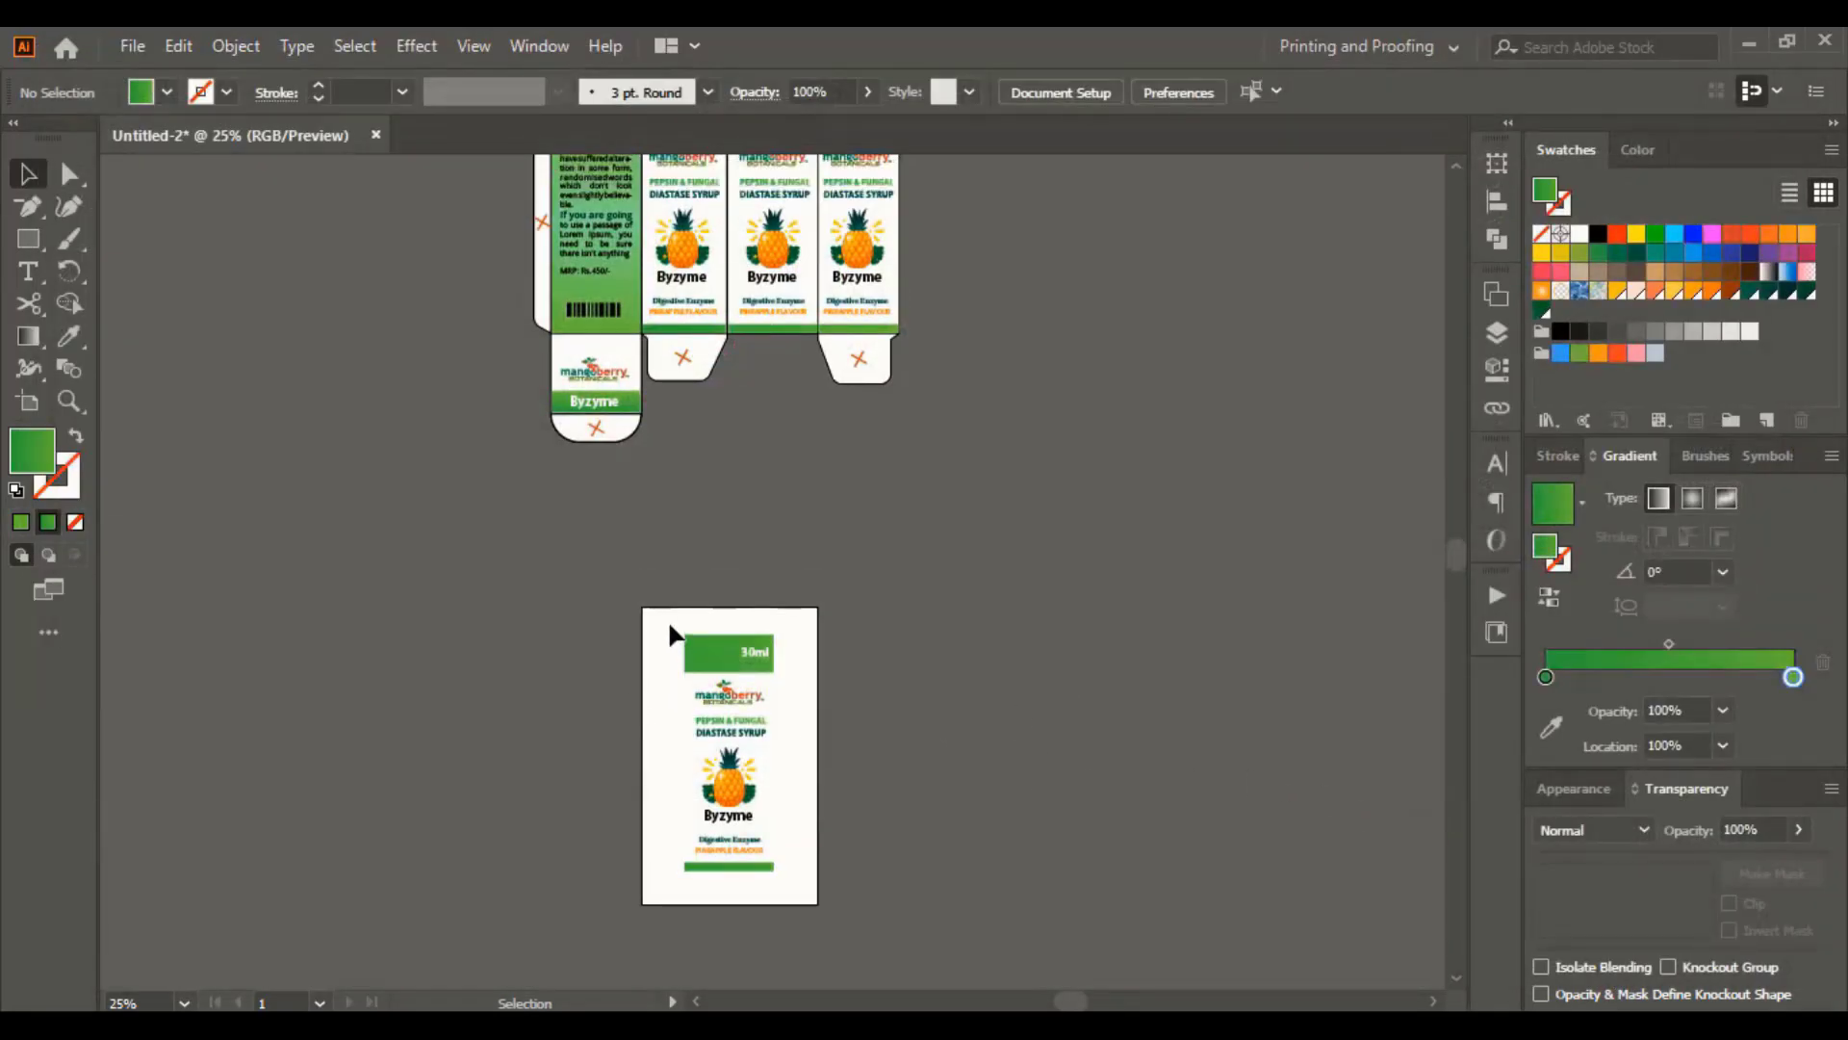
drag(670, 626, 816, 910)
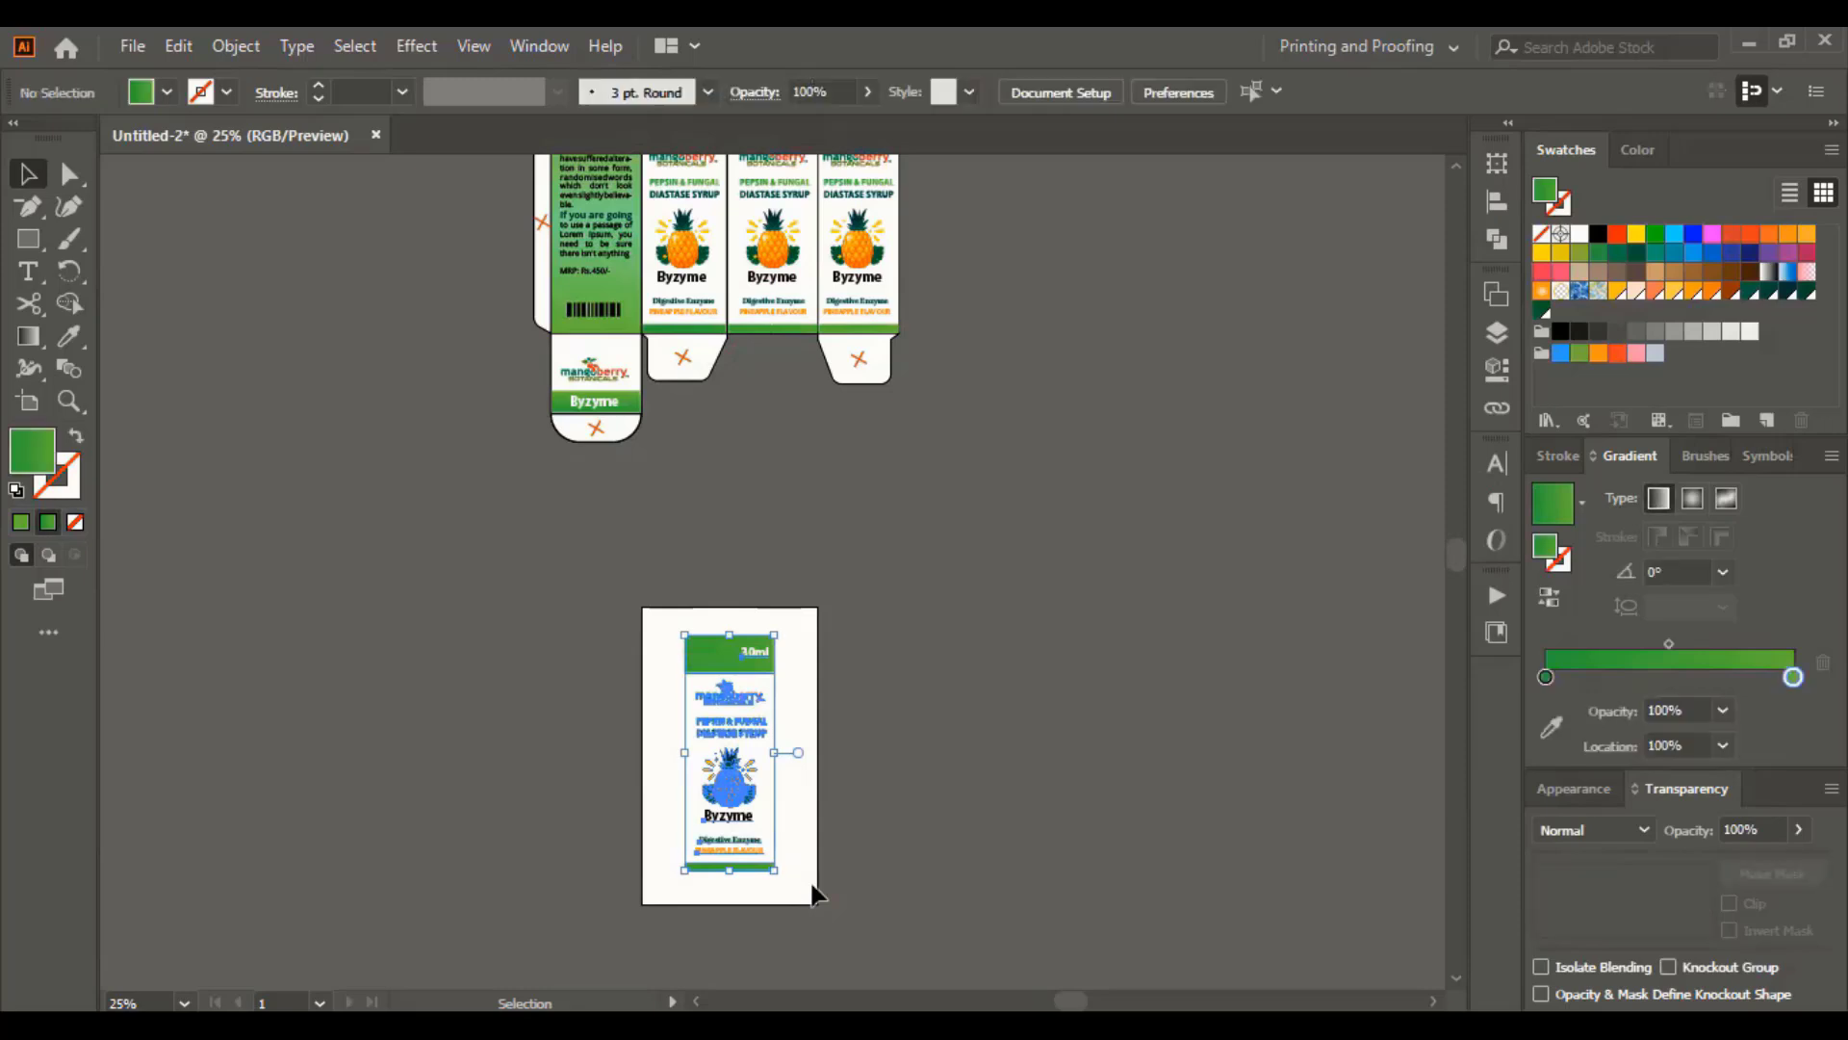
key(Delete)
scroll(1053, 700, up, 6)
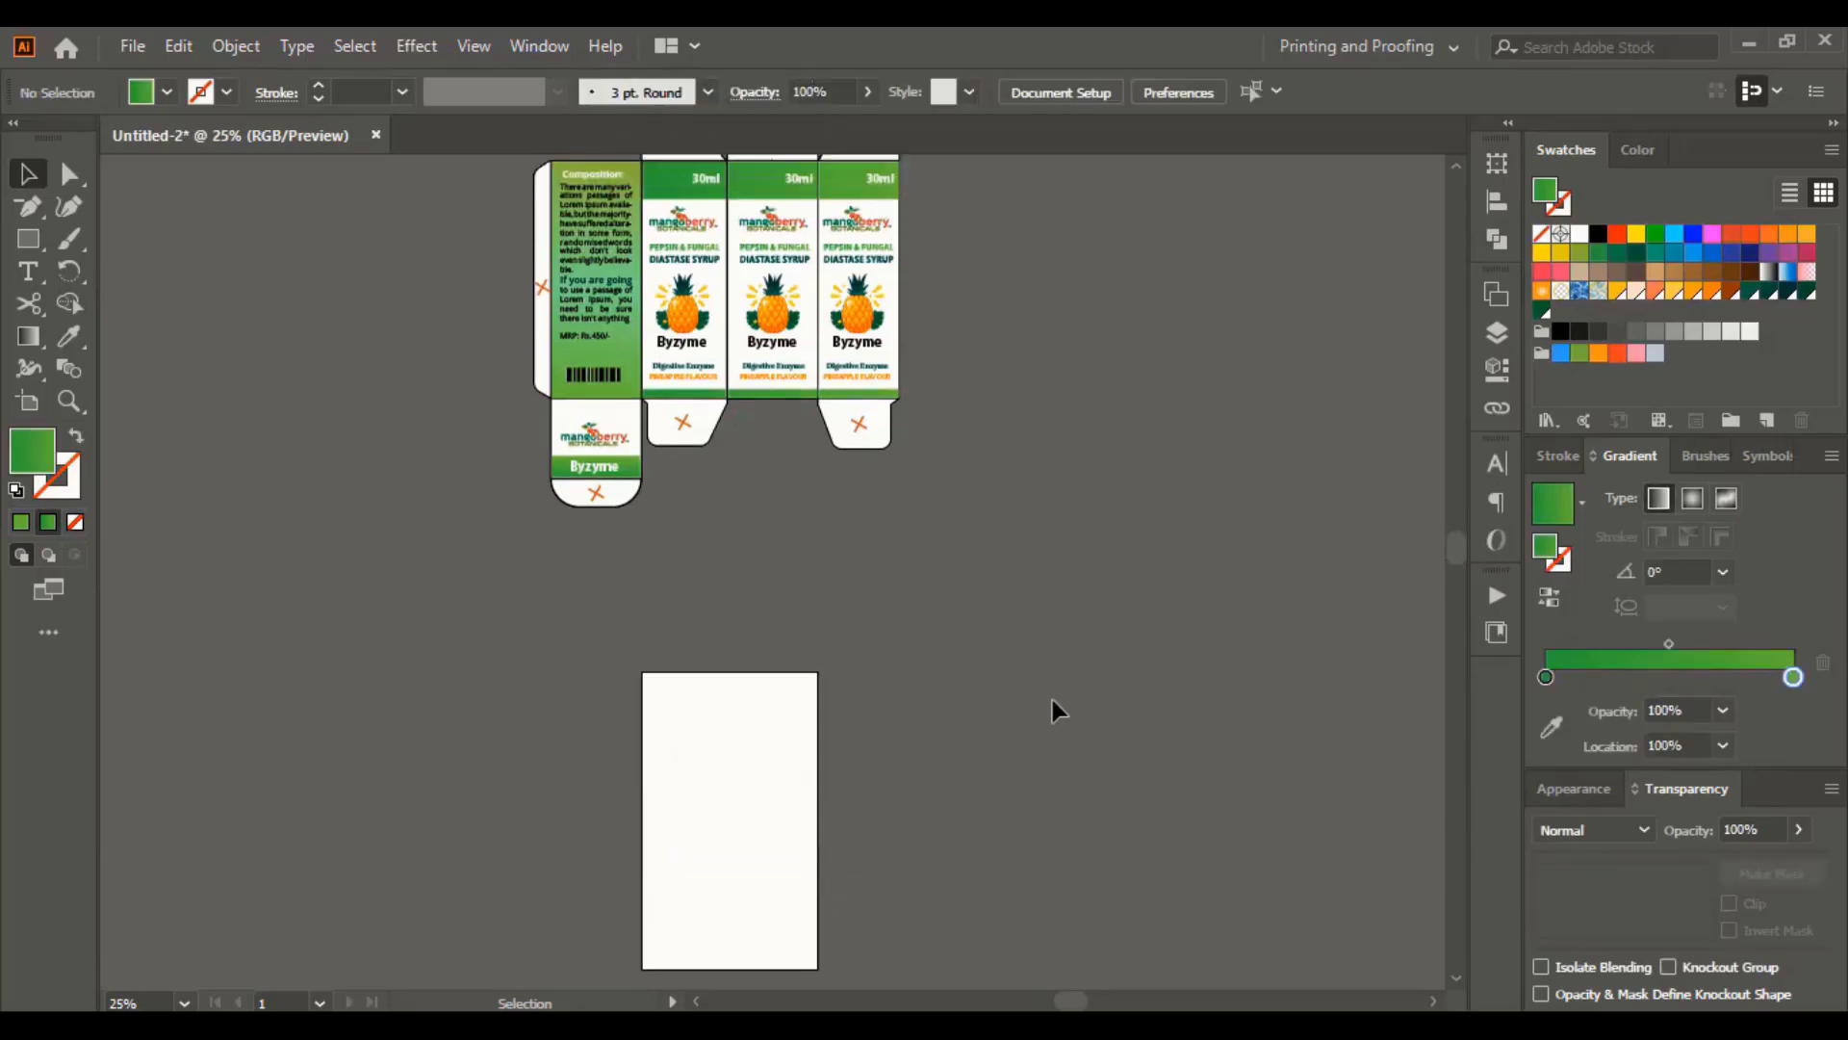
scroll(1053, 710, up, 2)
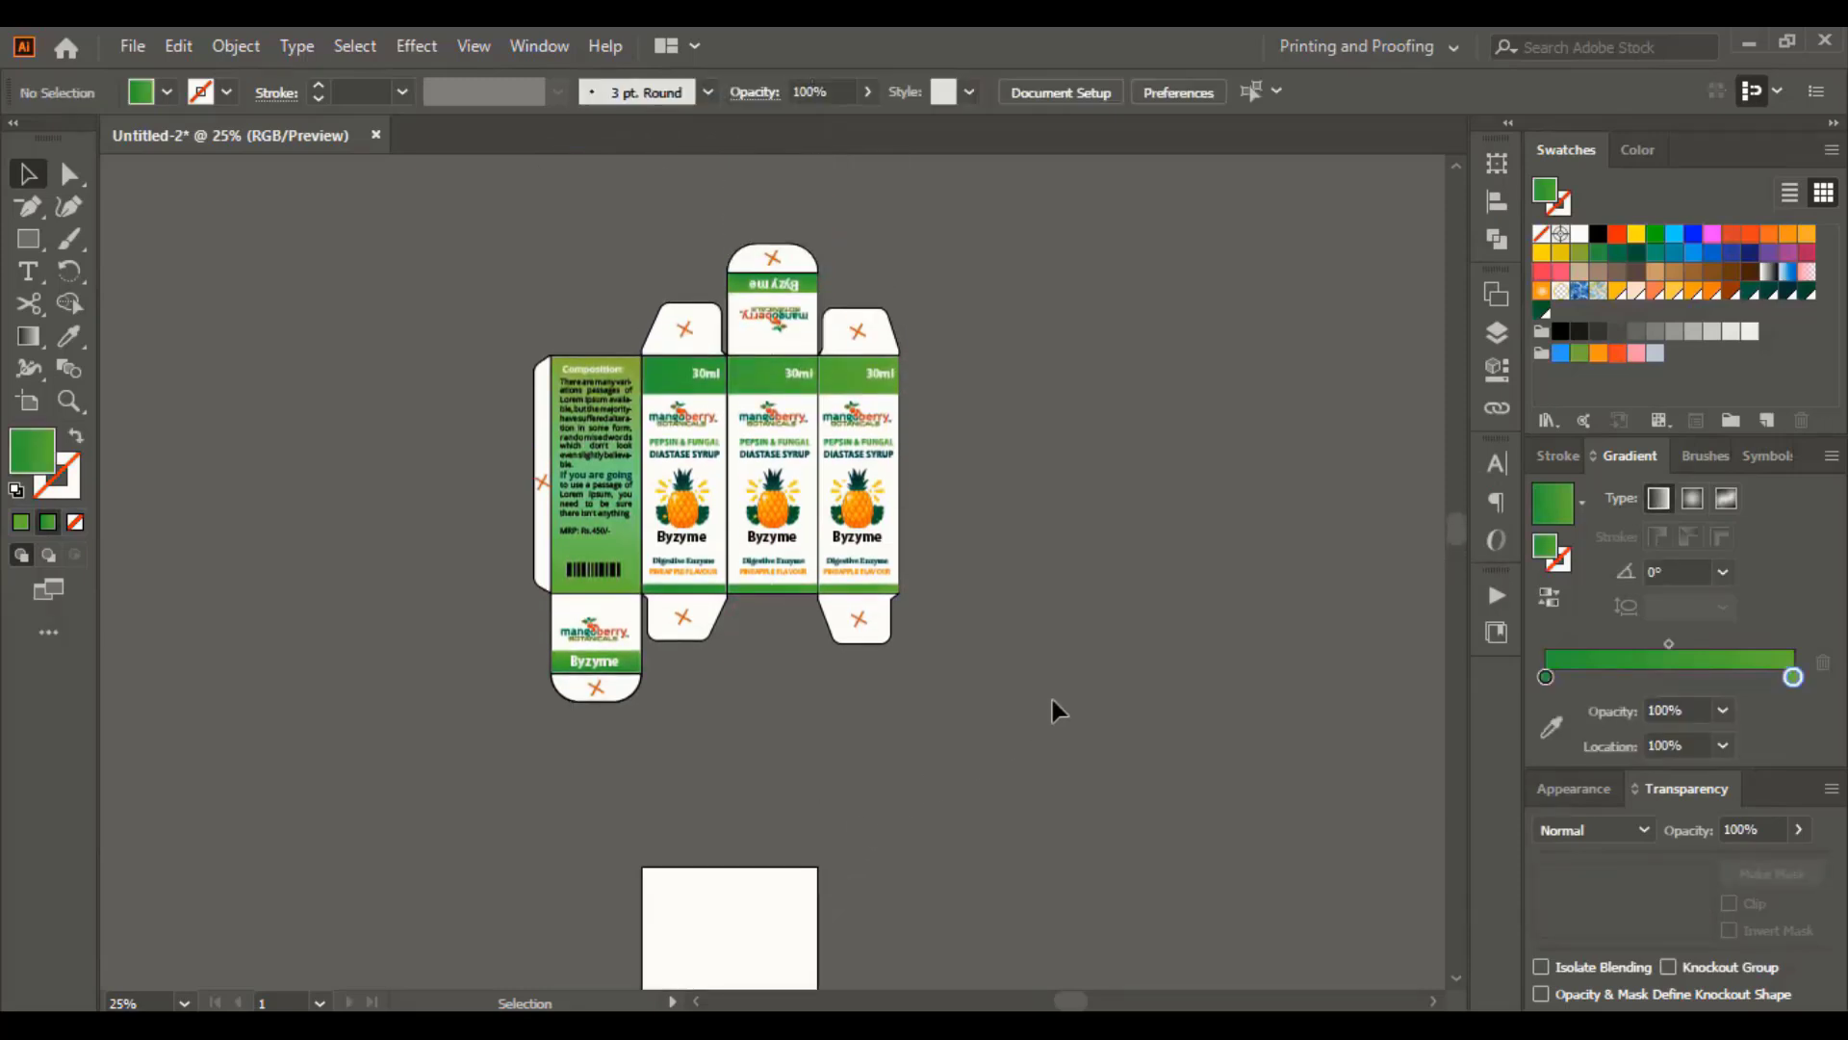
key(ctrl+equal)
key(ctrl+equal)
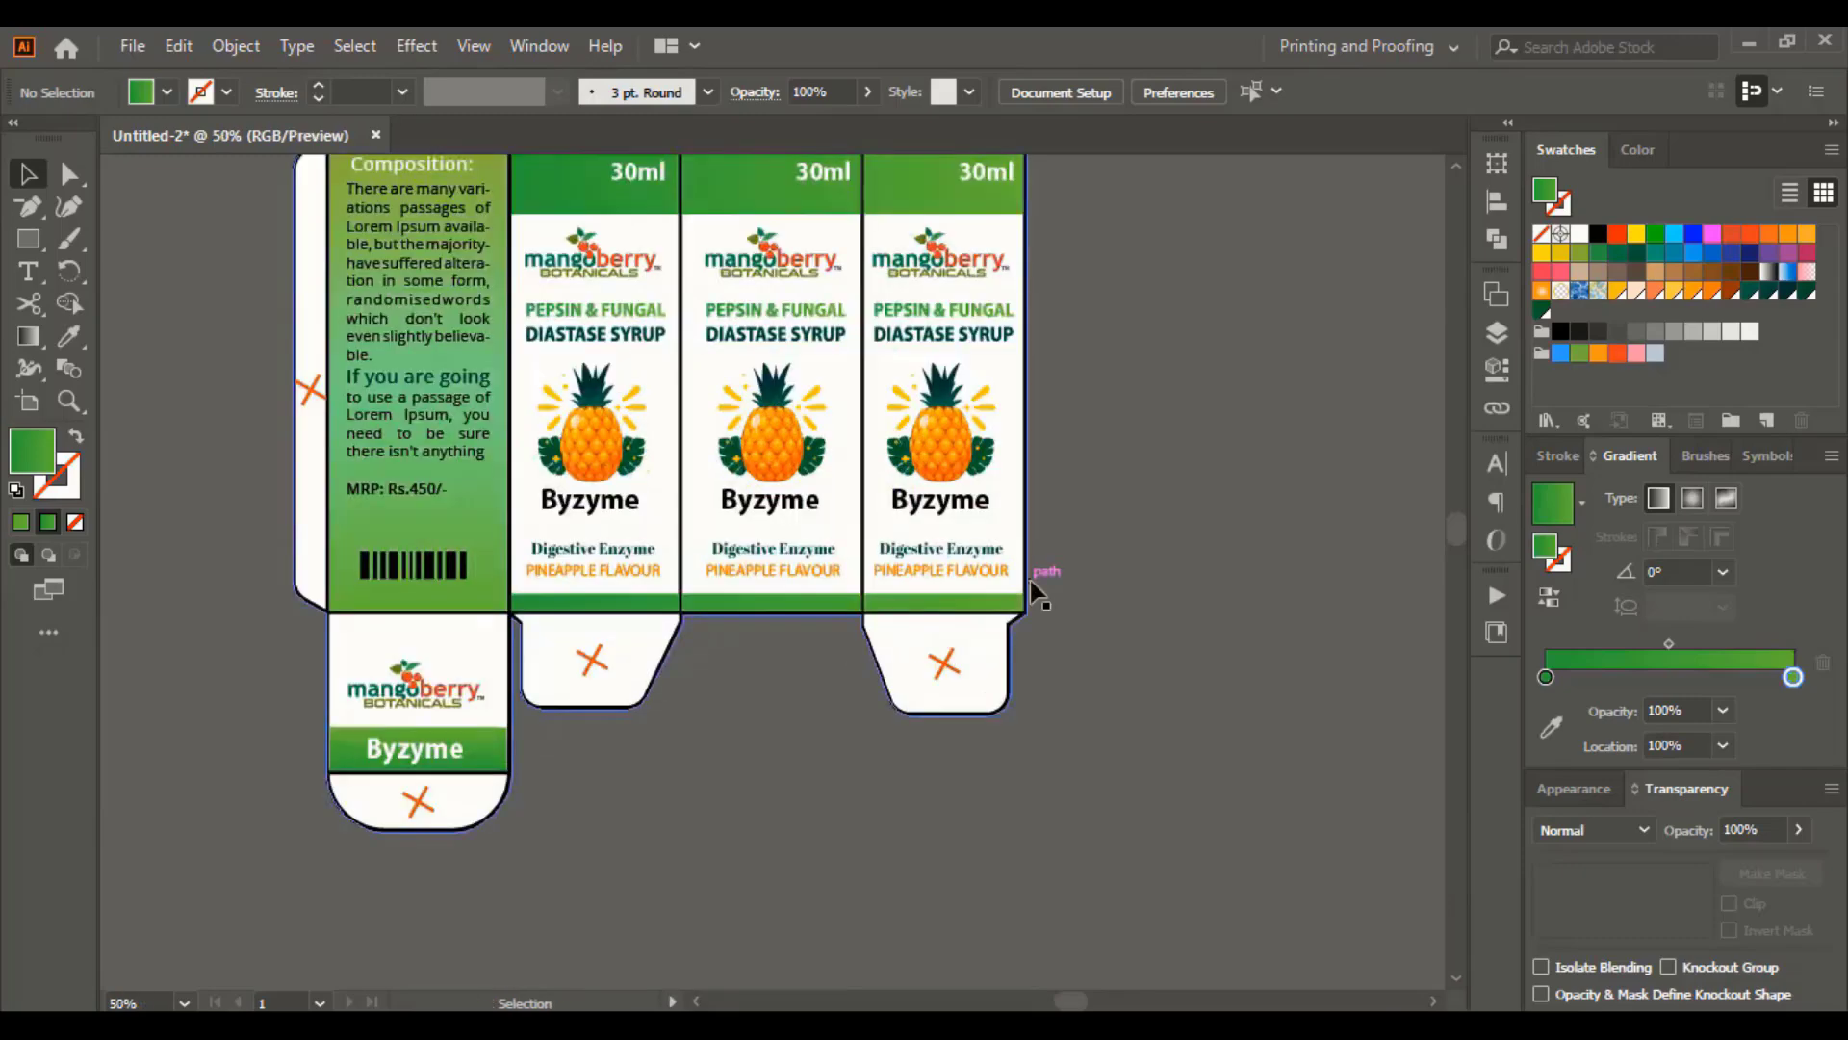
scroll(1142, 524, up, 6)
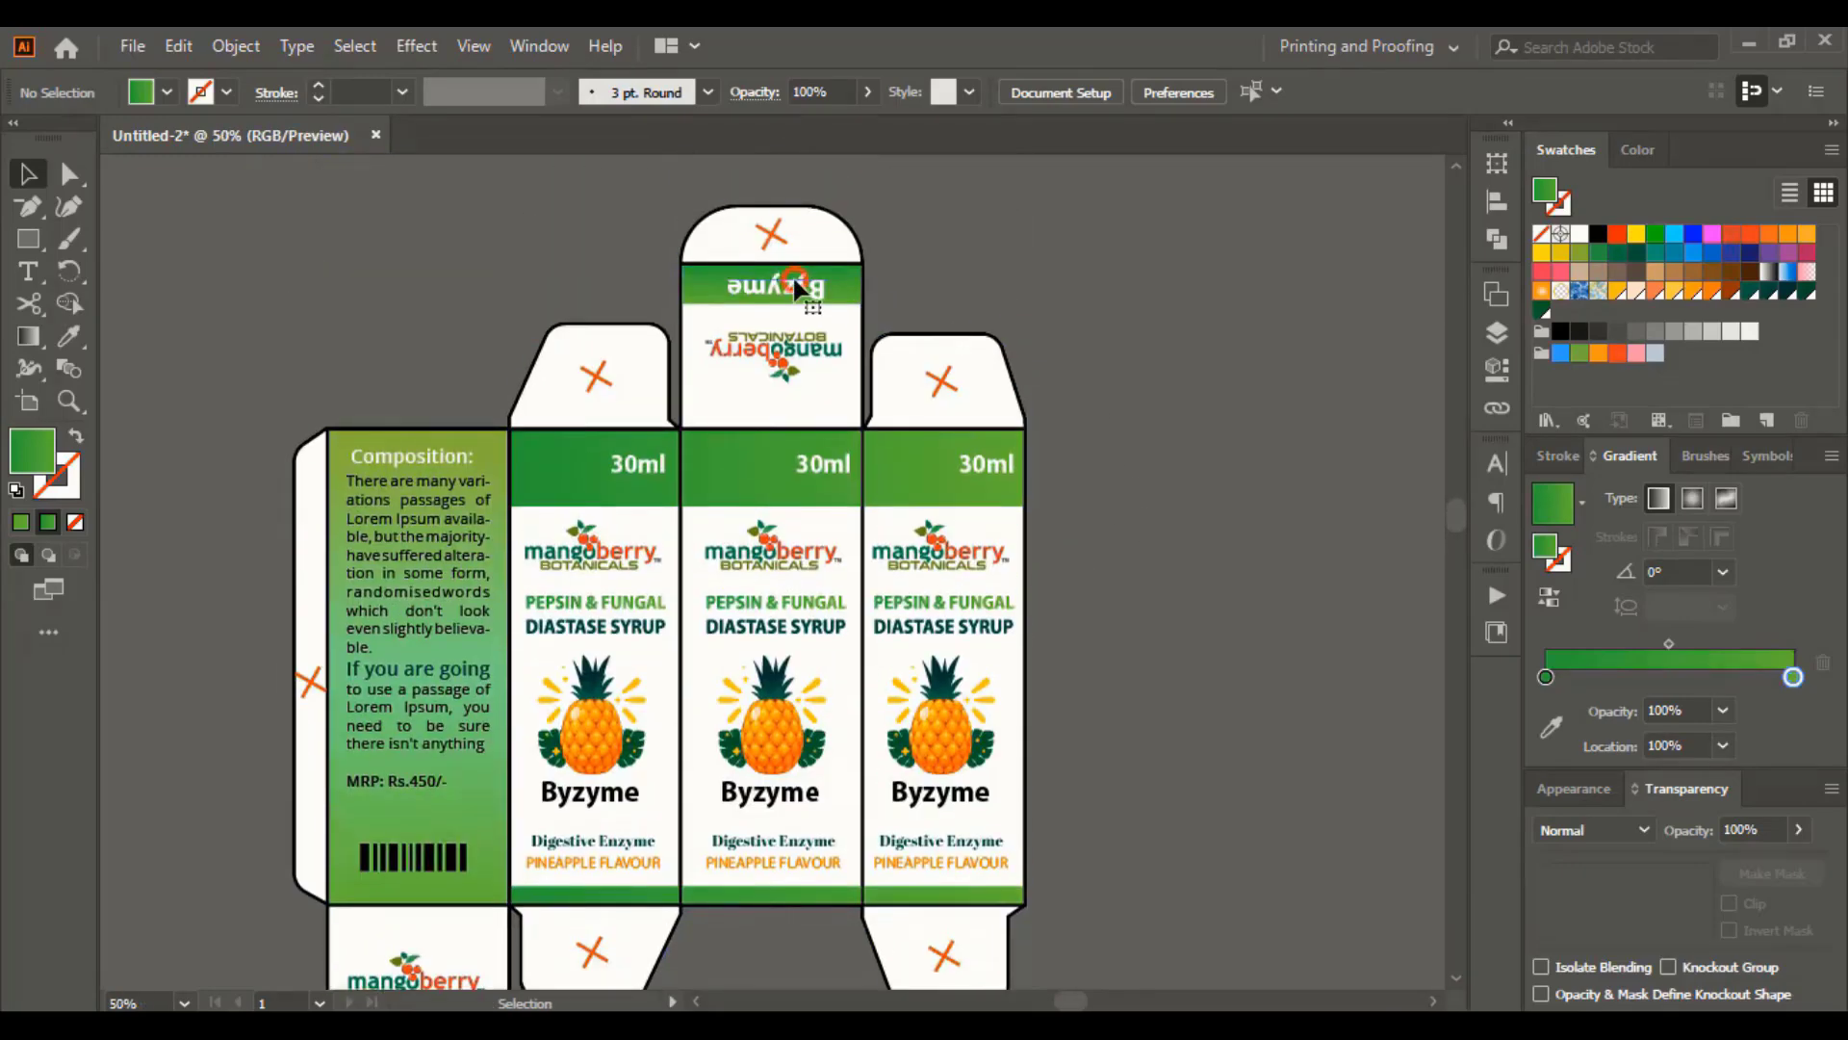
Duplicate the top flap's Byzyme band, logo and white panel and position the copy on the blank artboard
click(846, 289)
shift+click(850, 291)
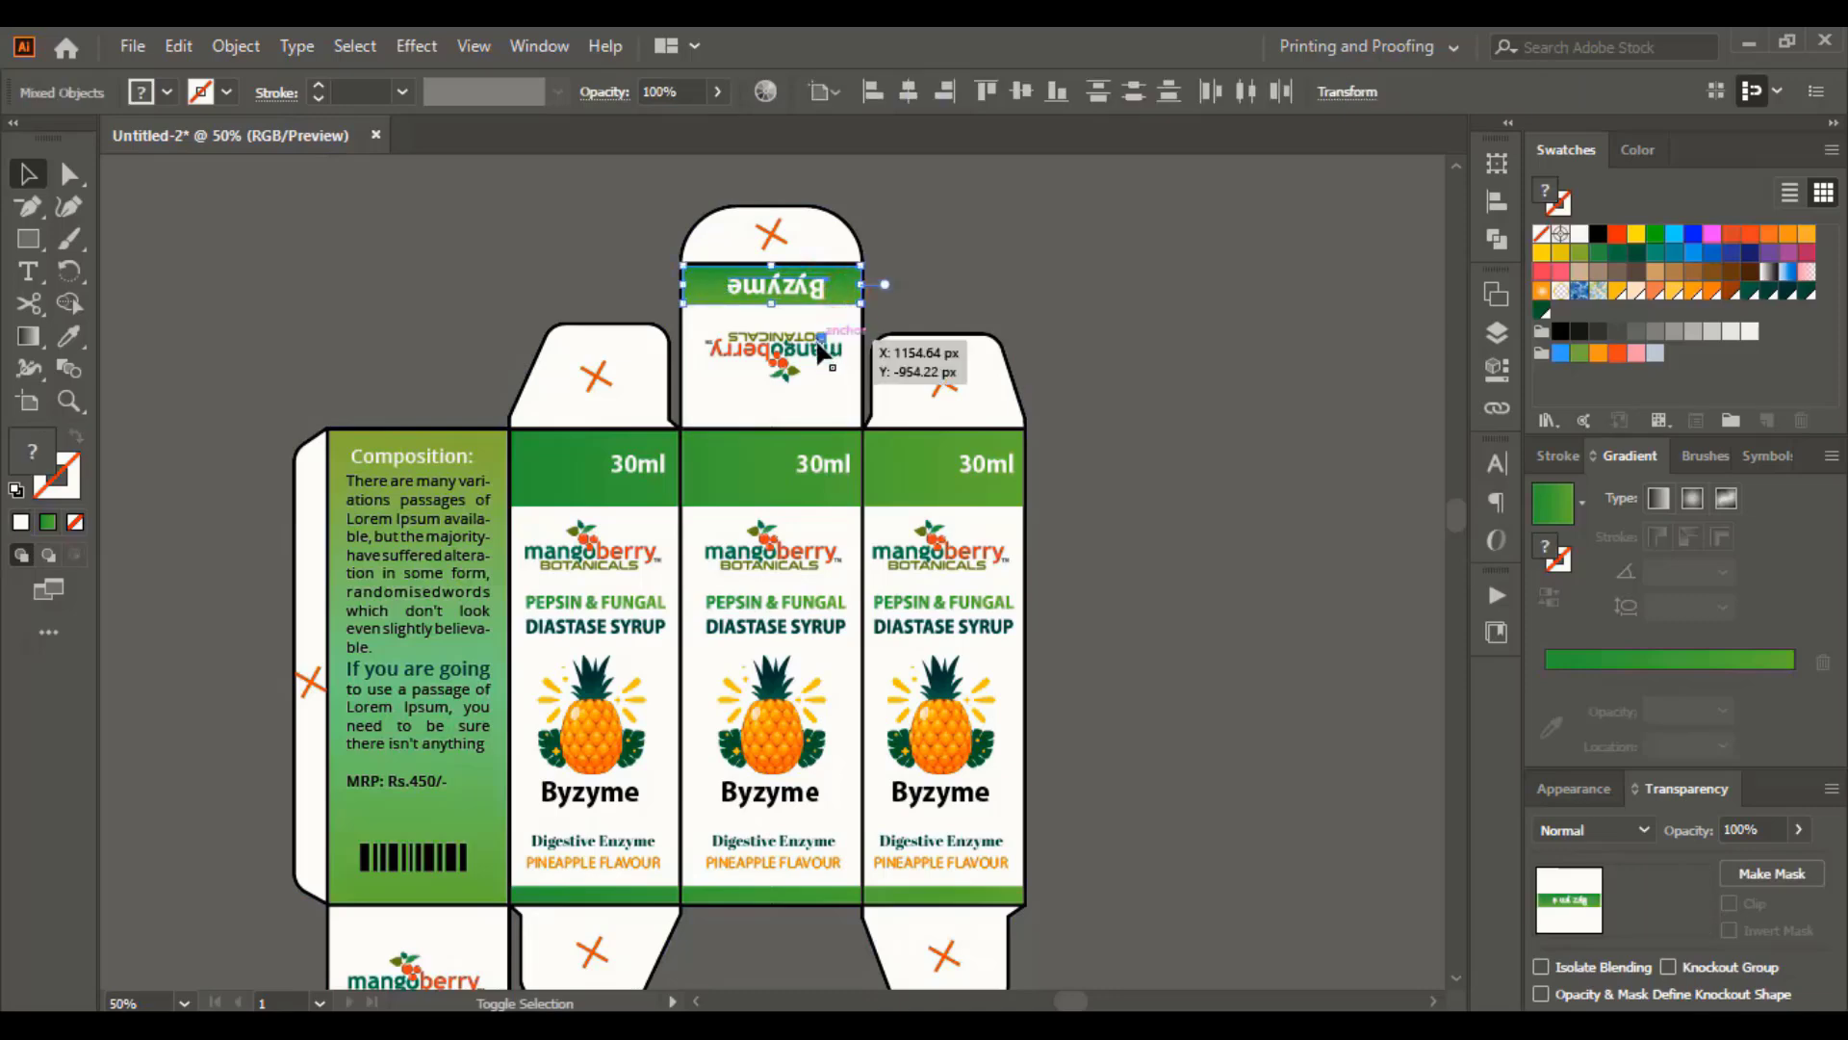
shift+click(820, 353)
shift+click(739, 401)
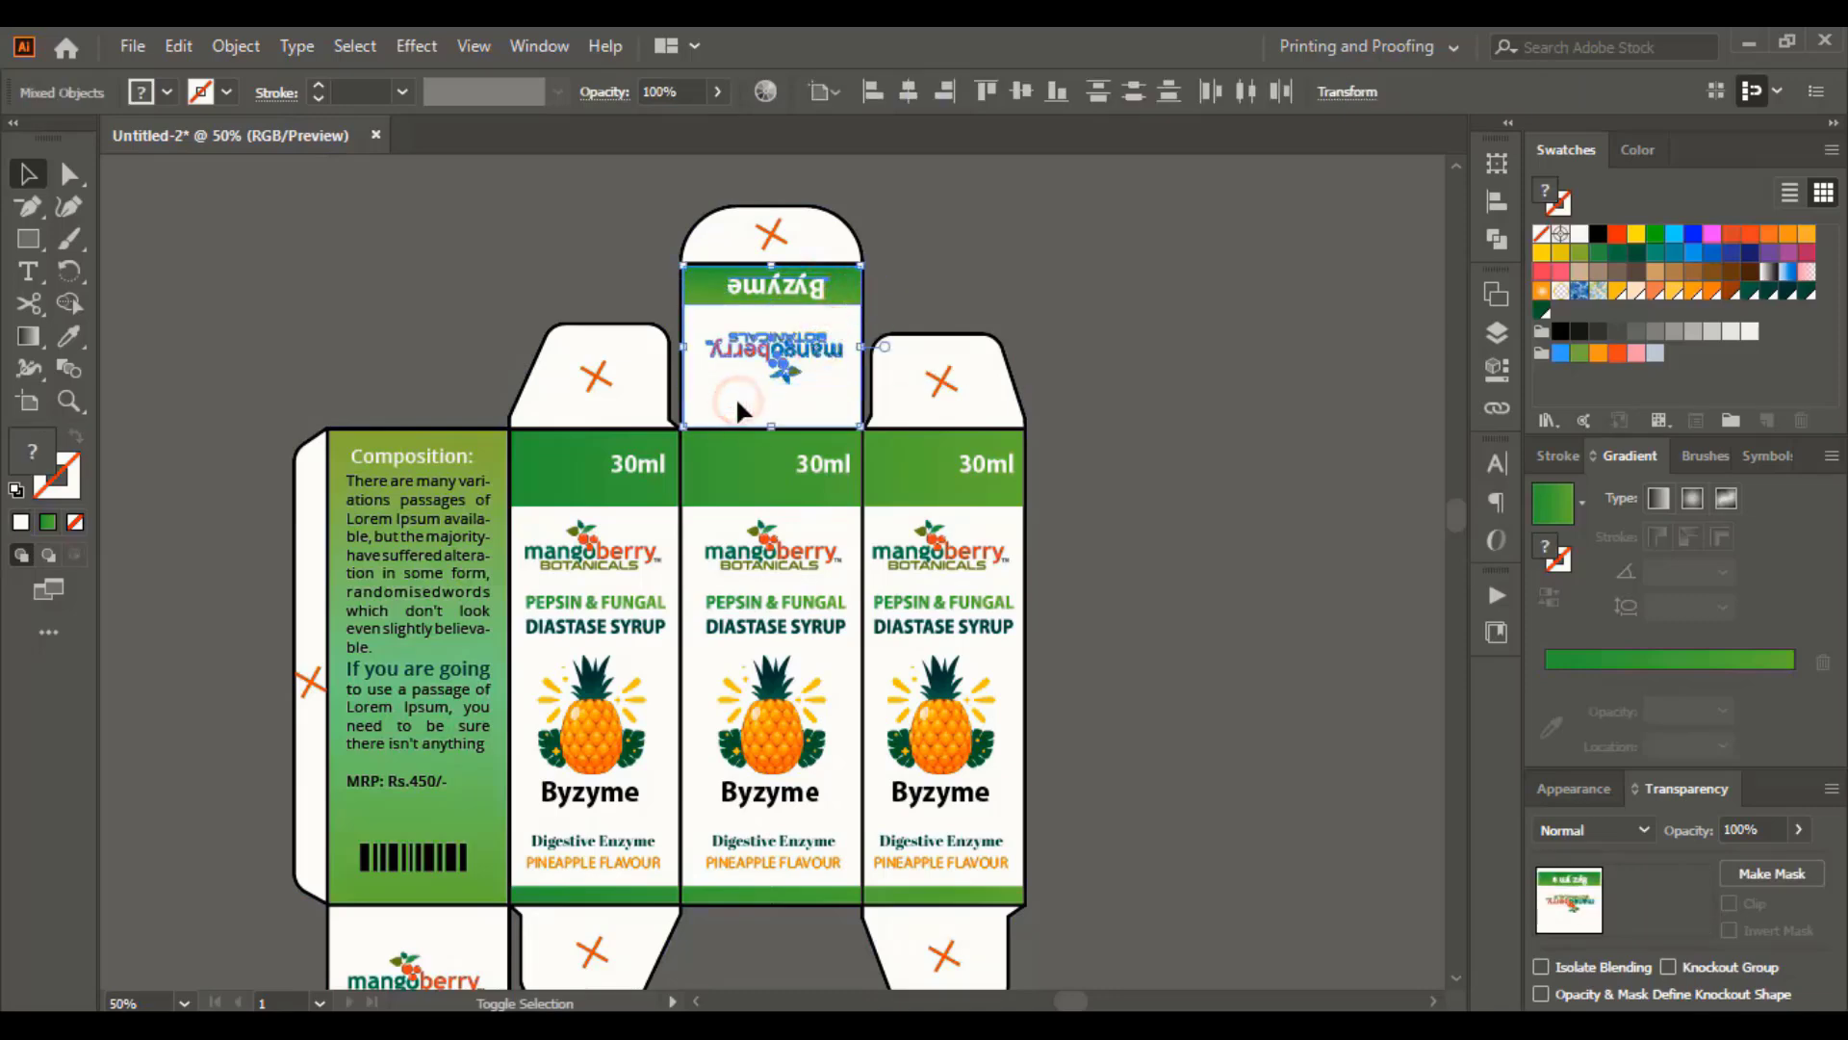
drag(739, 409, 1210, 823)
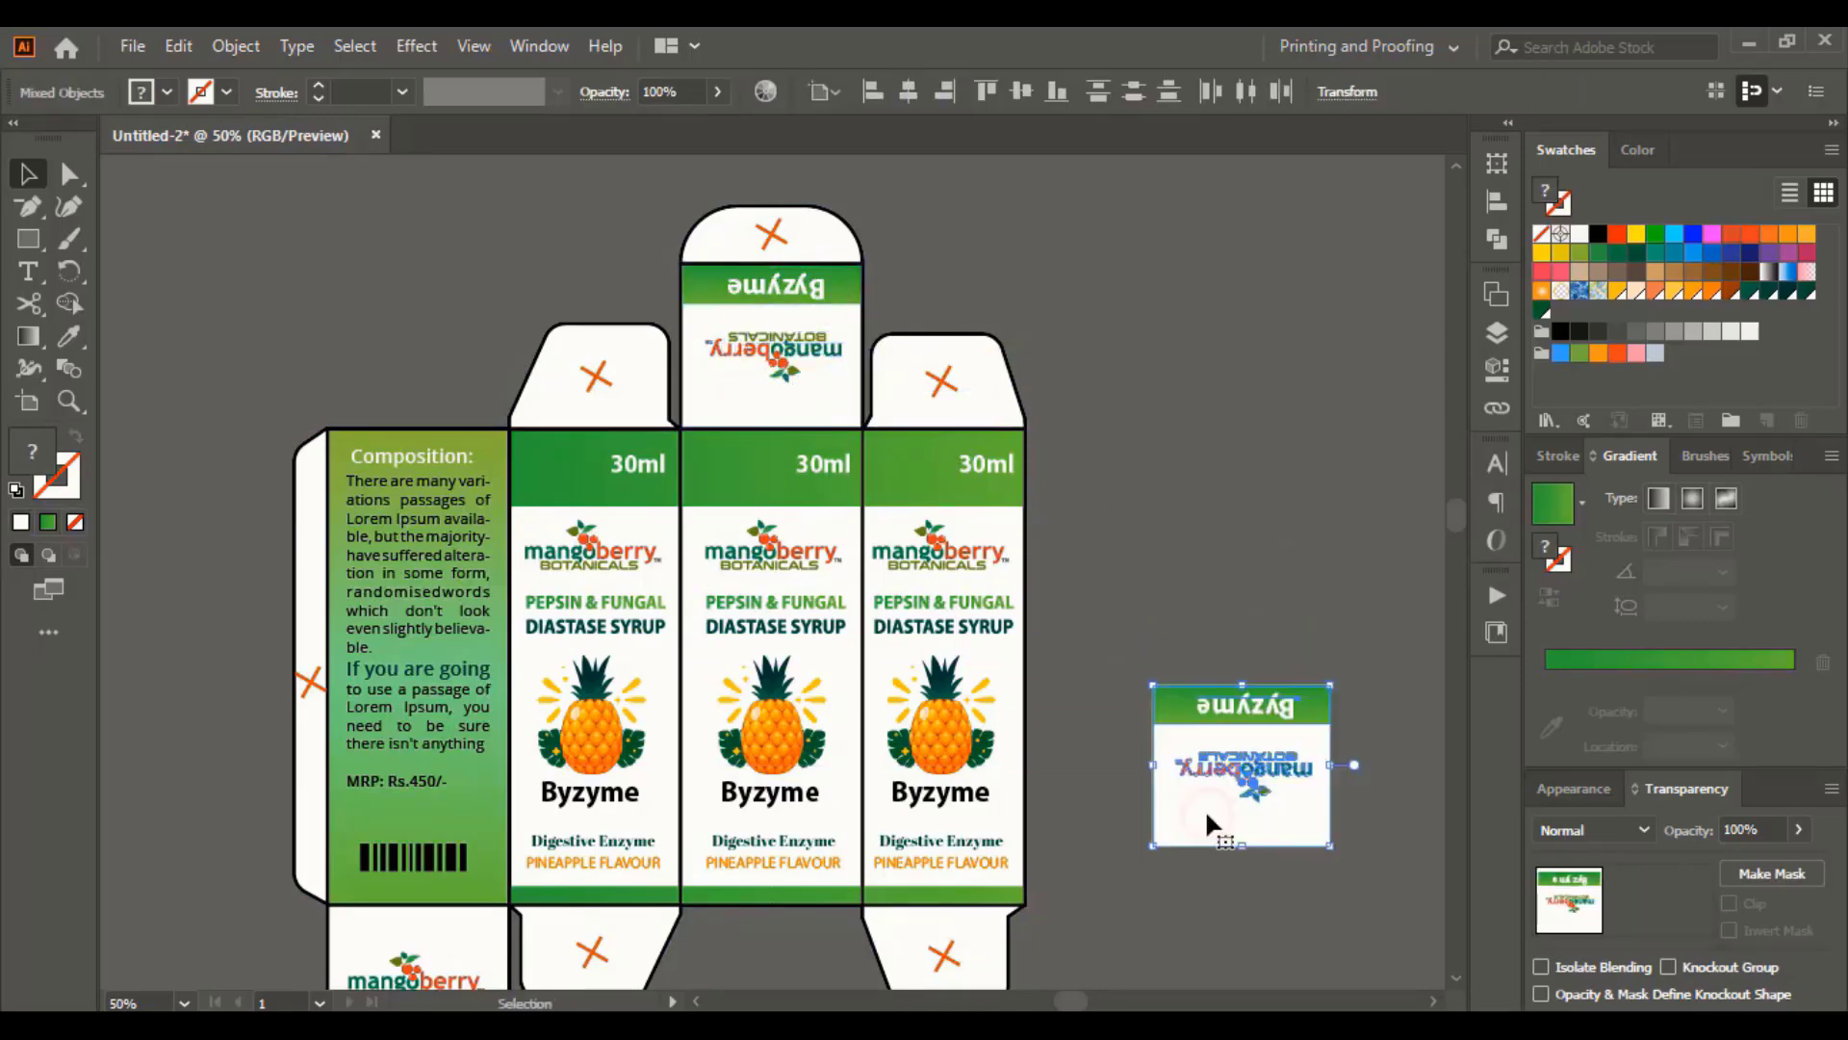
scroll(1064, 702, down, 10)
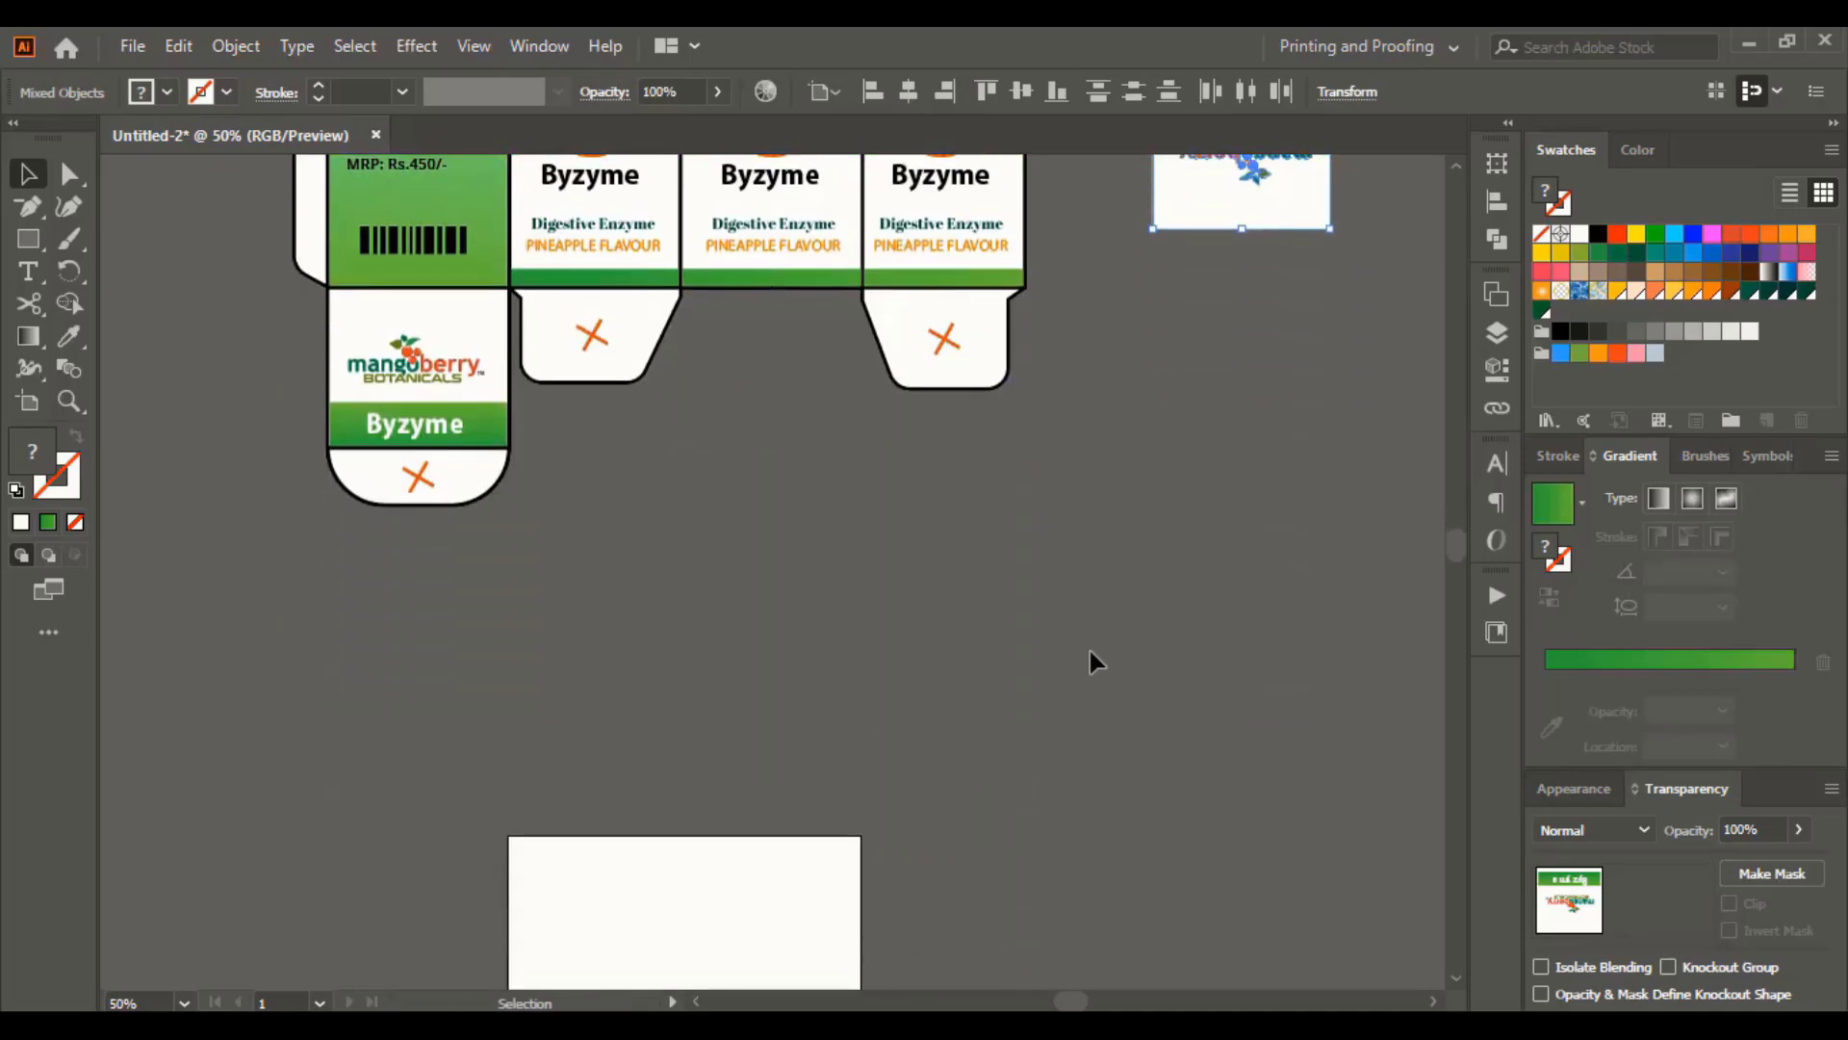
drag(1297, 207, 816, 874)
scroll(819, 864, down, 3)
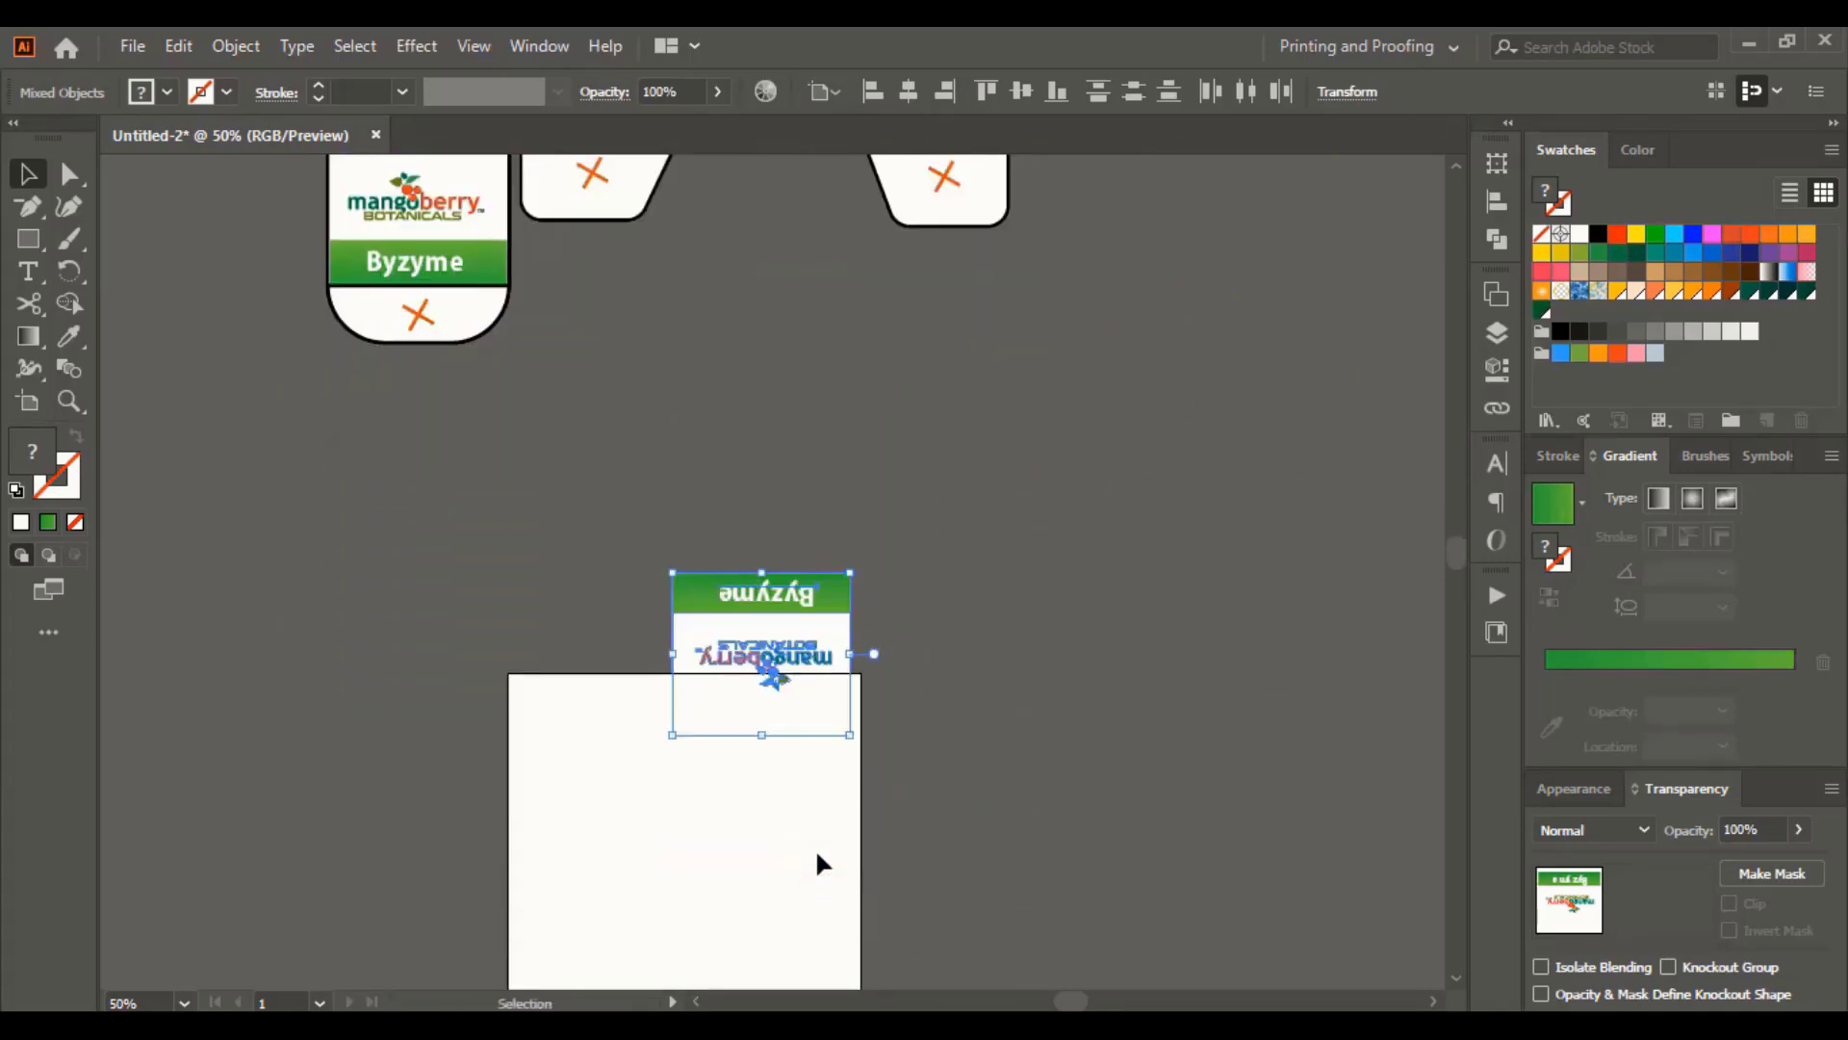
drag(825, 626, 764, 866)
scroll(770, 821, down, 2)
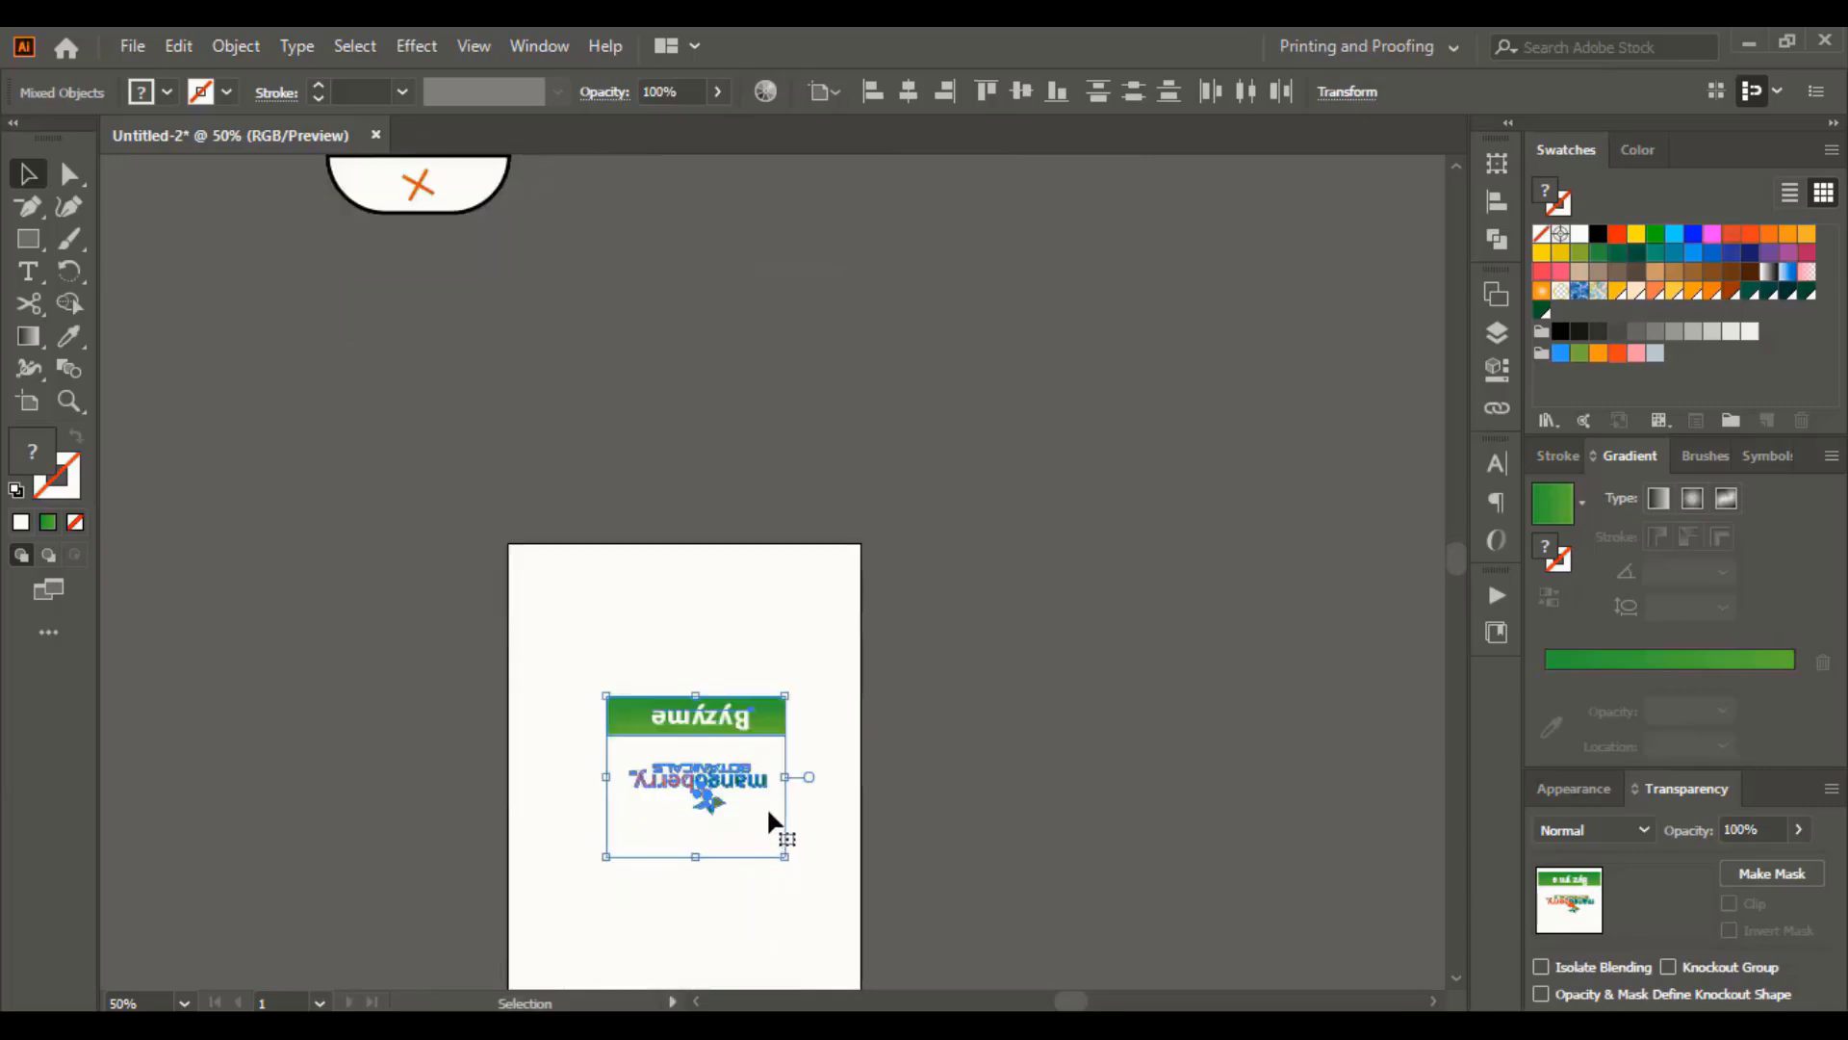
scroll(769, 813, down, 4)
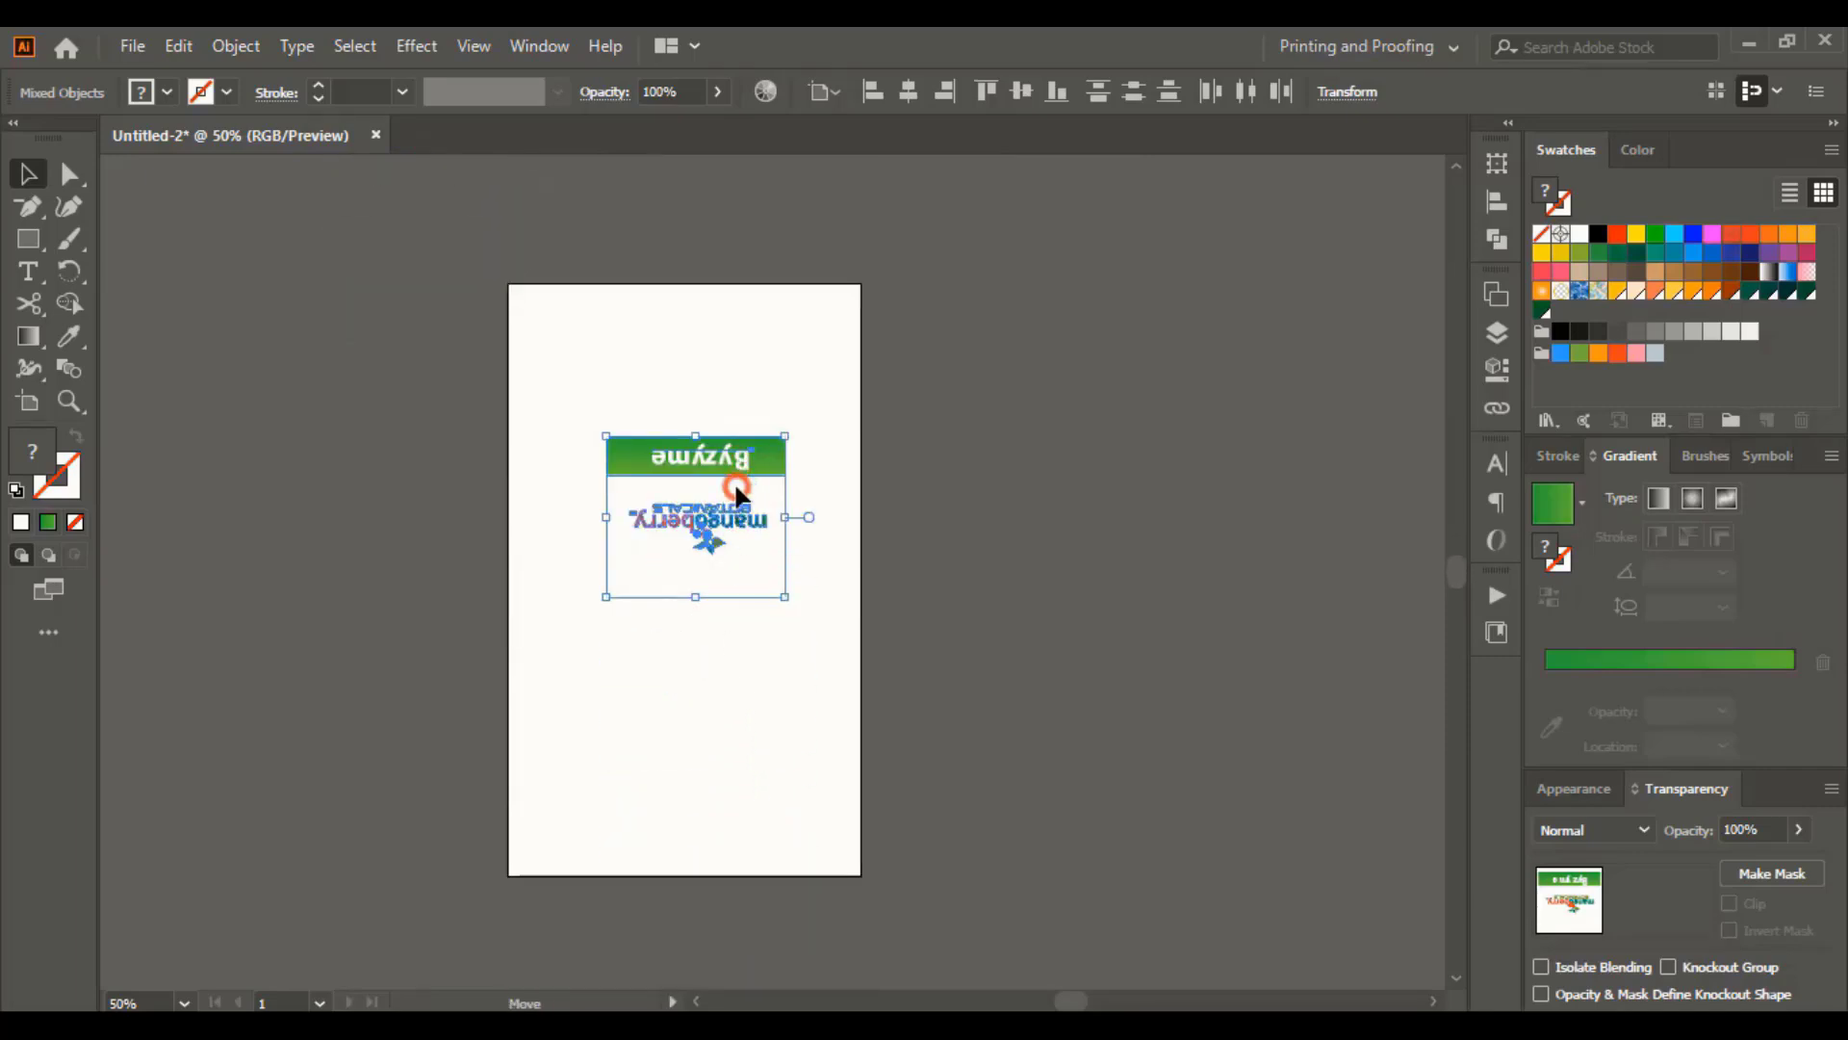
drag(735, 487, 734, 555)
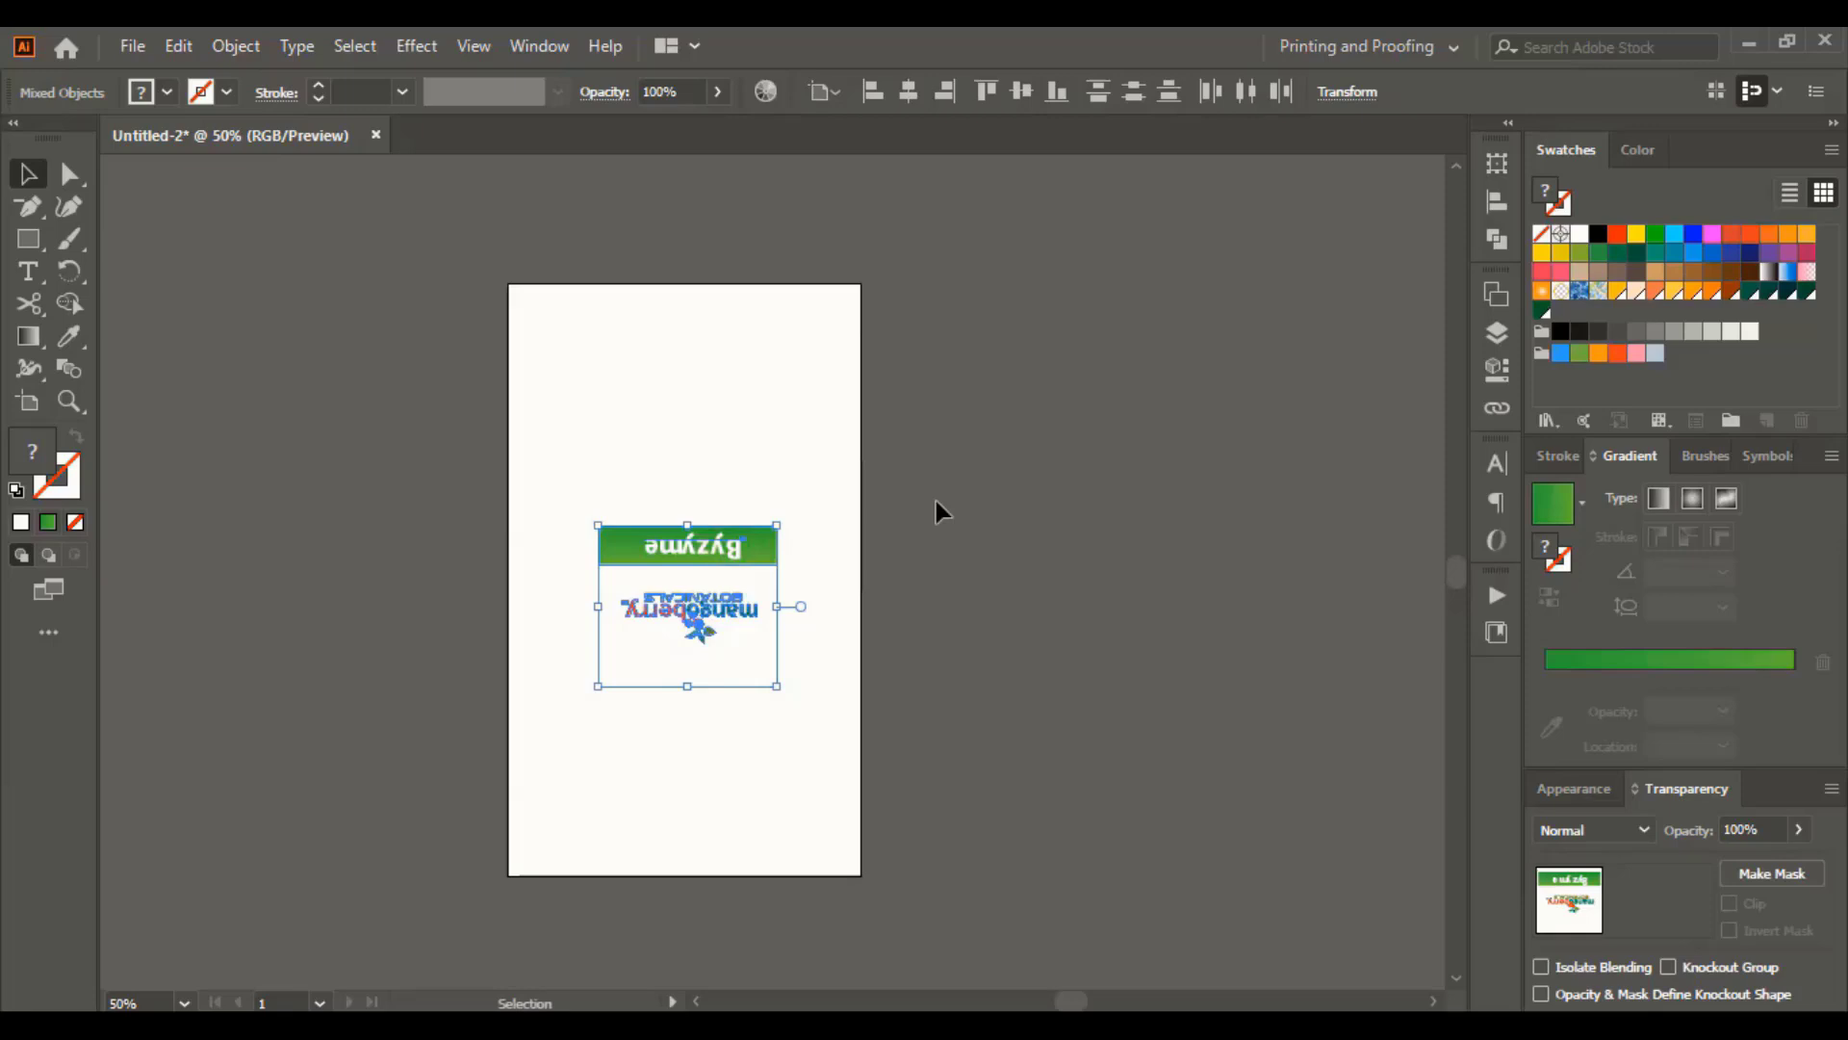
click(453, 363)
click(131, 46)
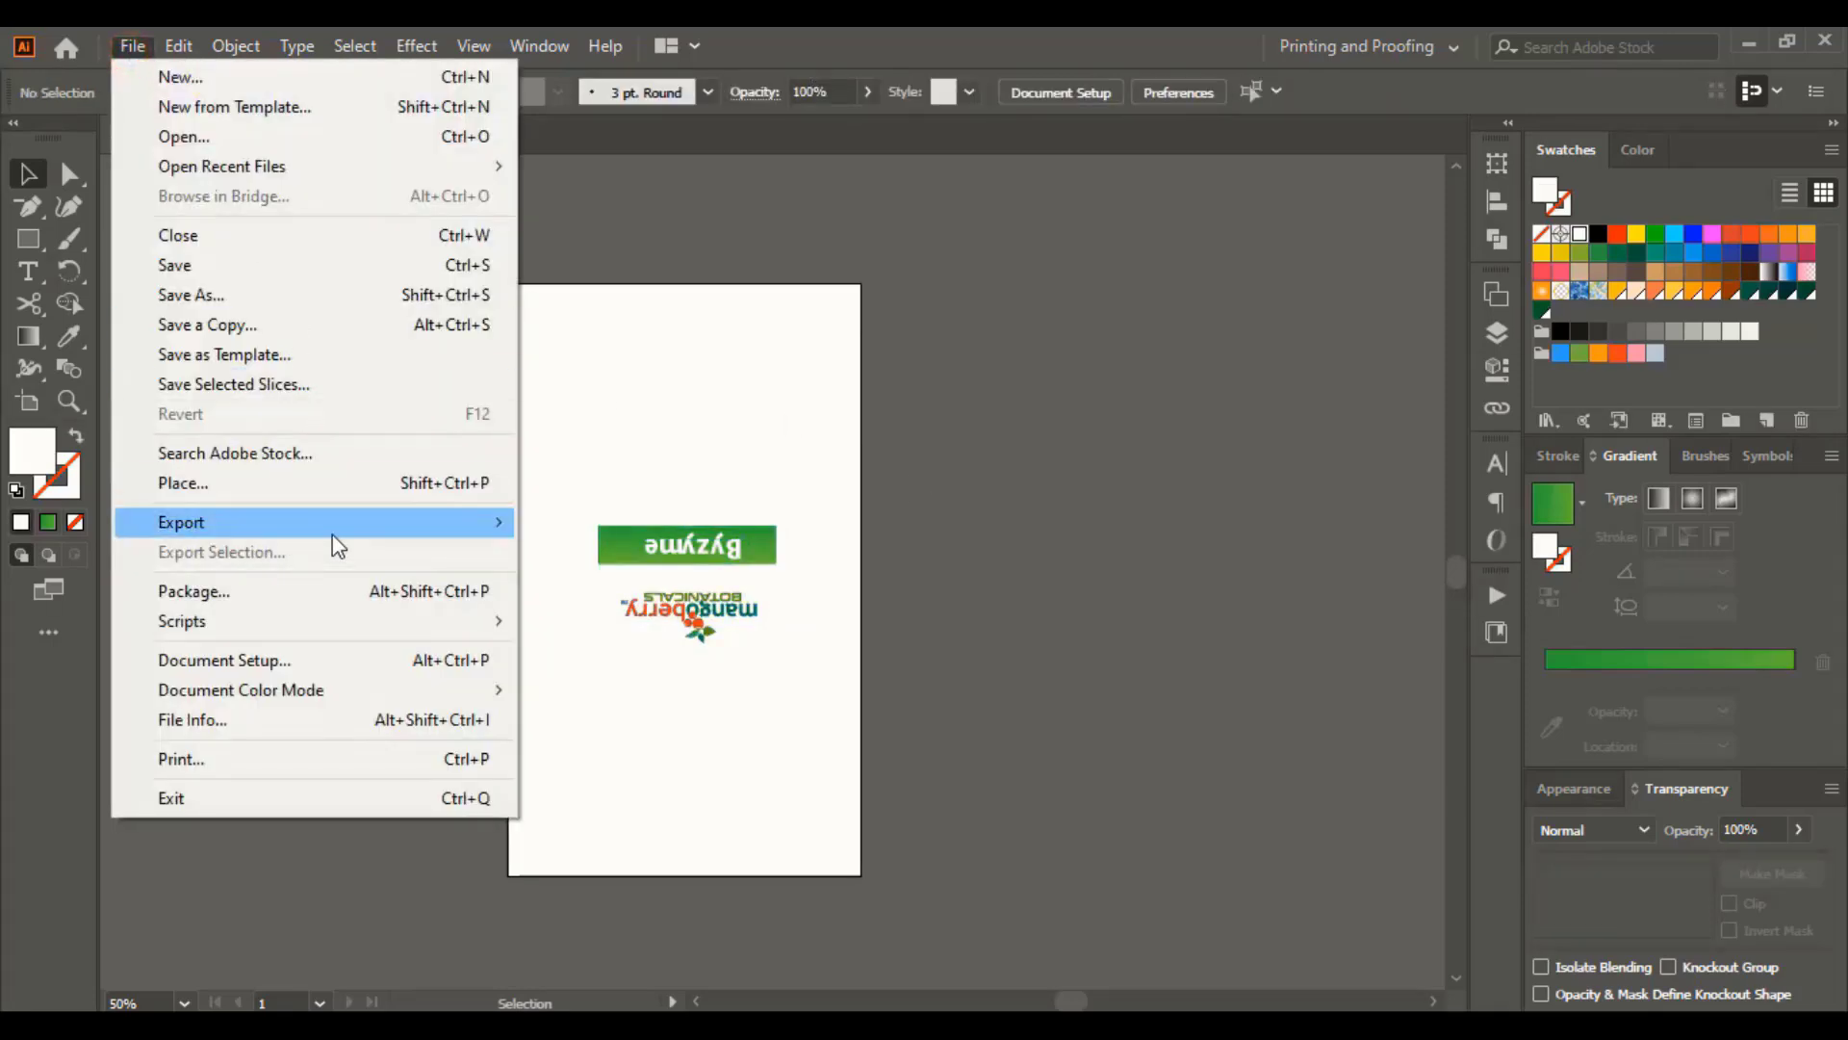
In Save for Web, set the scale to 500% and fit the artwork in the preview
mouse_move(332, 524)
click(589, 584)
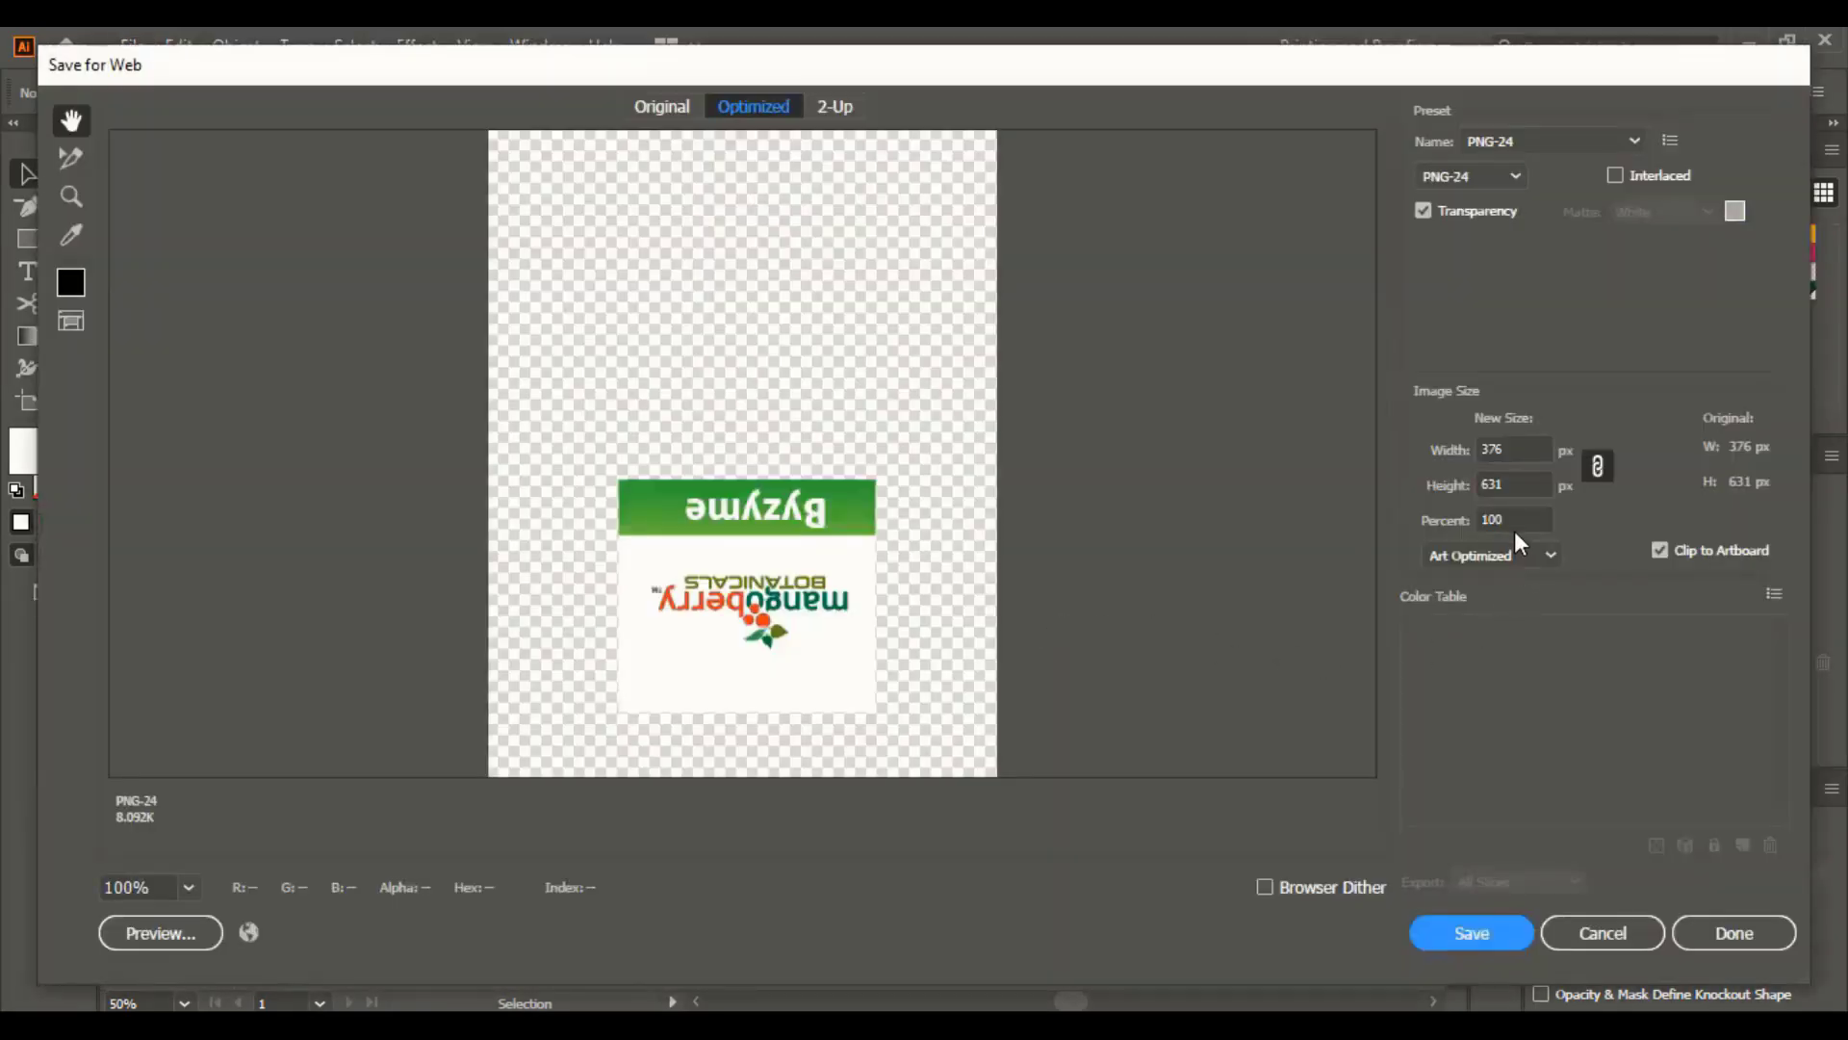
double_click(1515, 524)
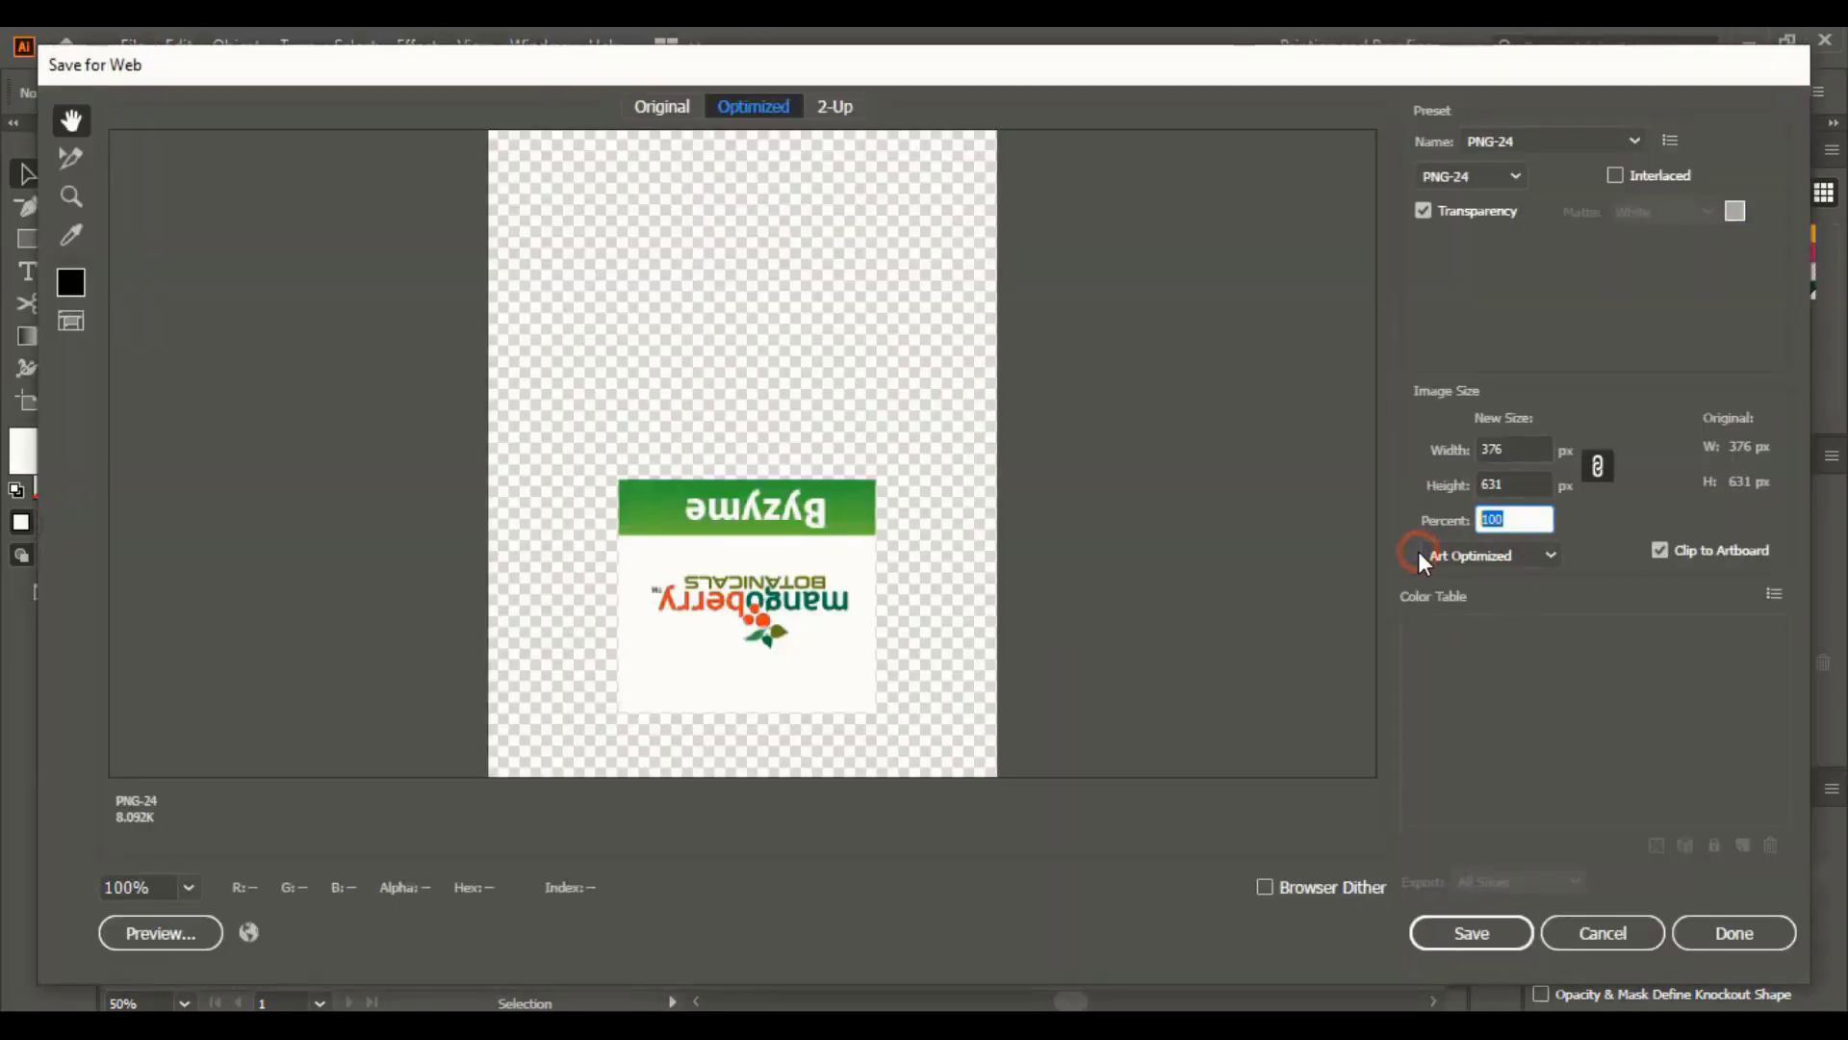
text(5)
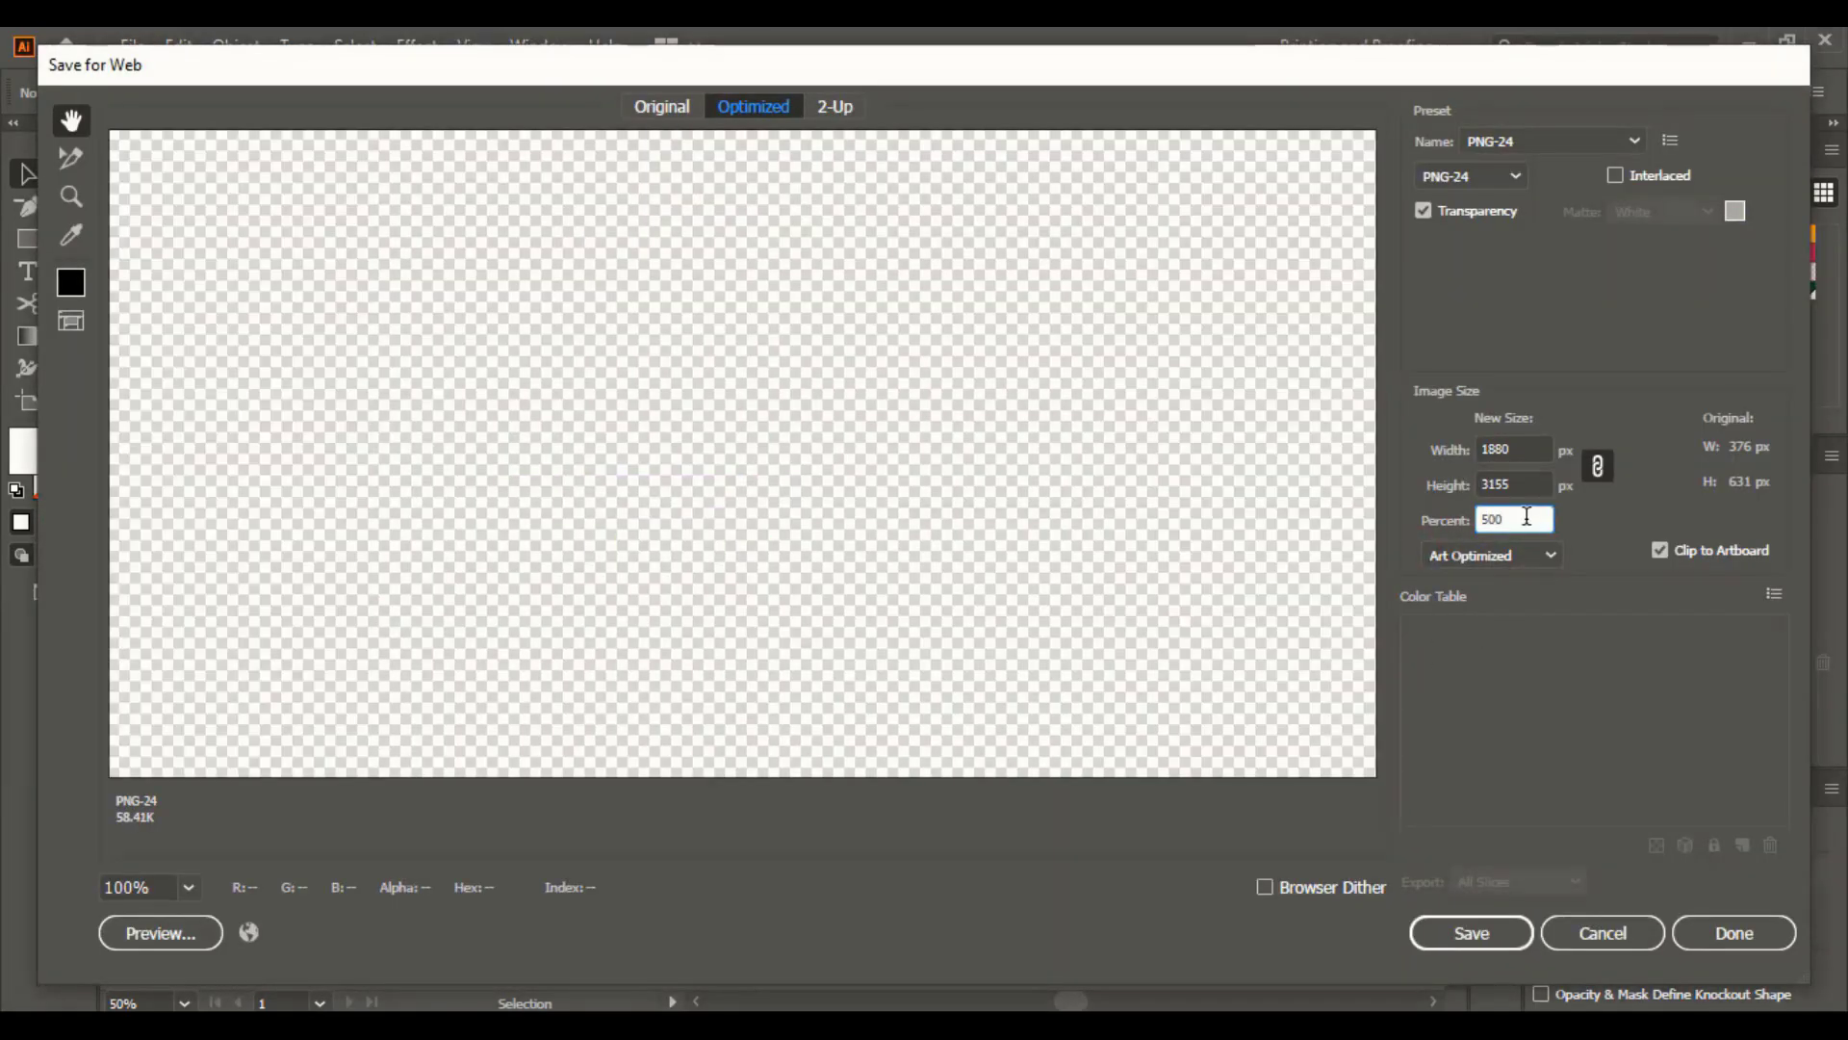
click(189, 887)
click(239, 866)
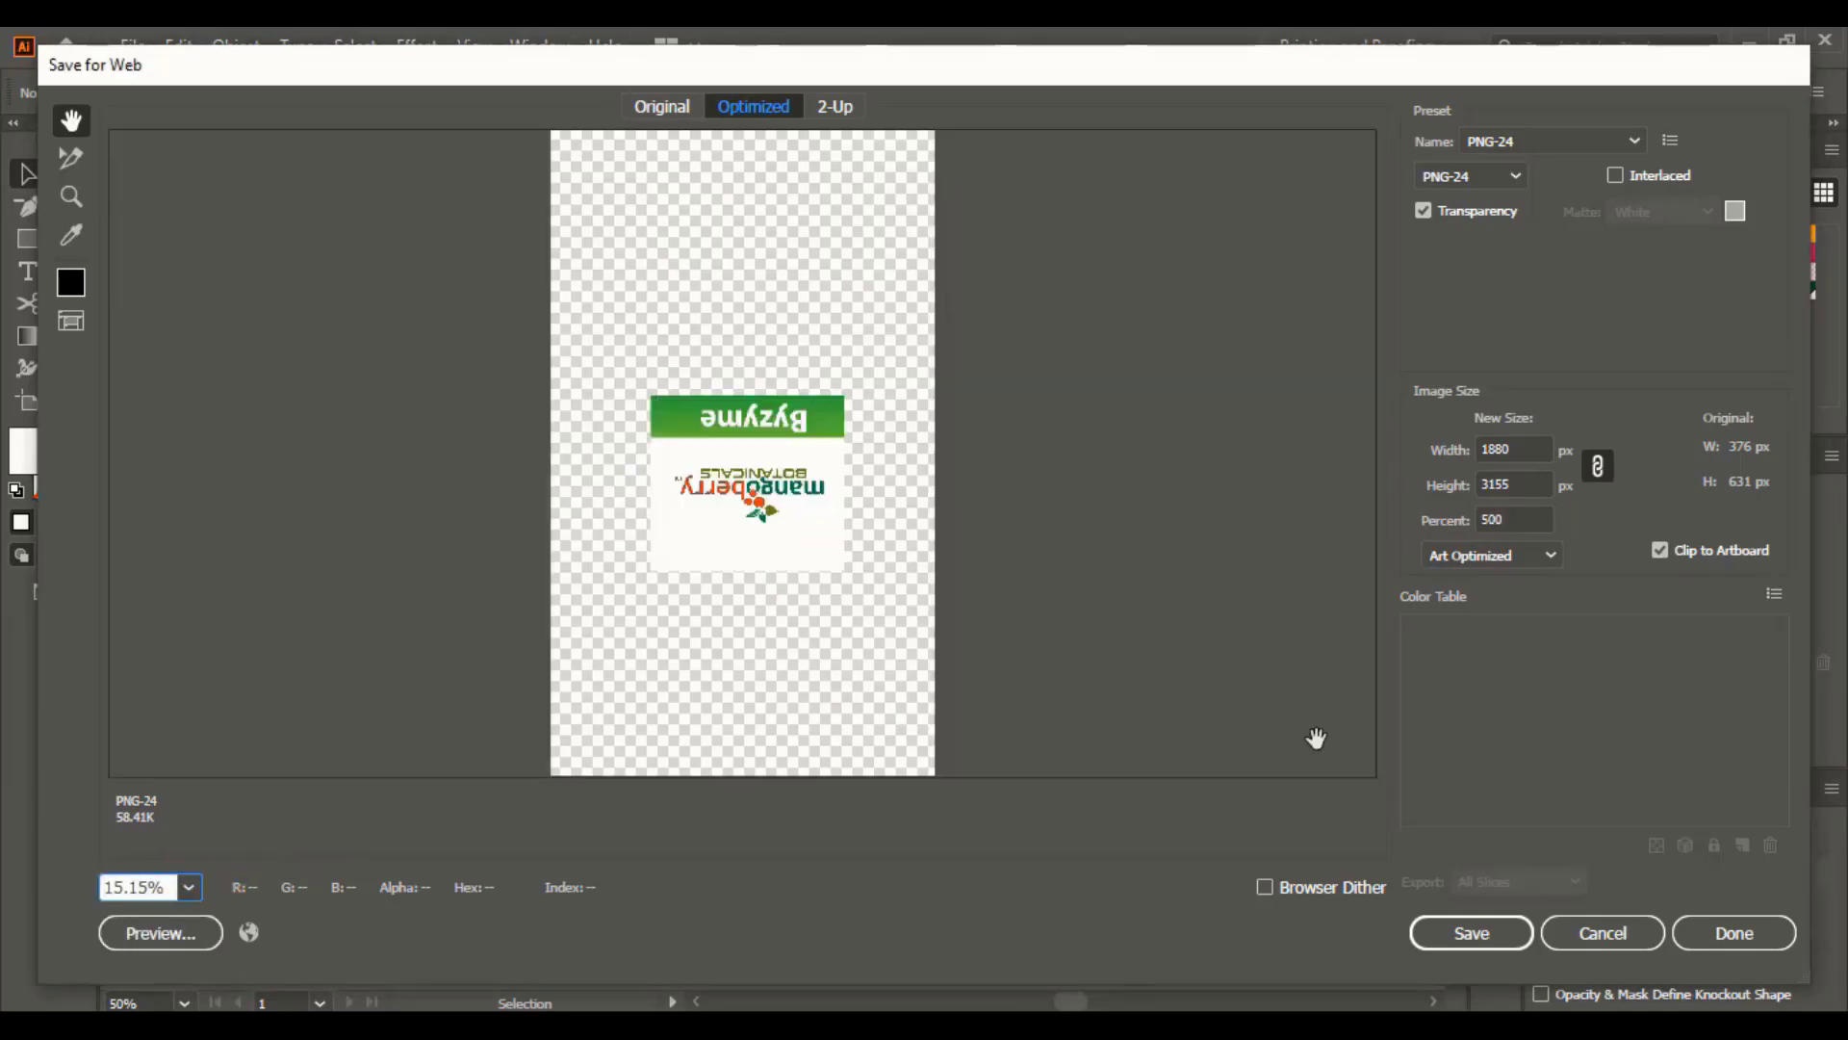
Save the top flap image as 'Top' in Packaging design
click(1469, 936)
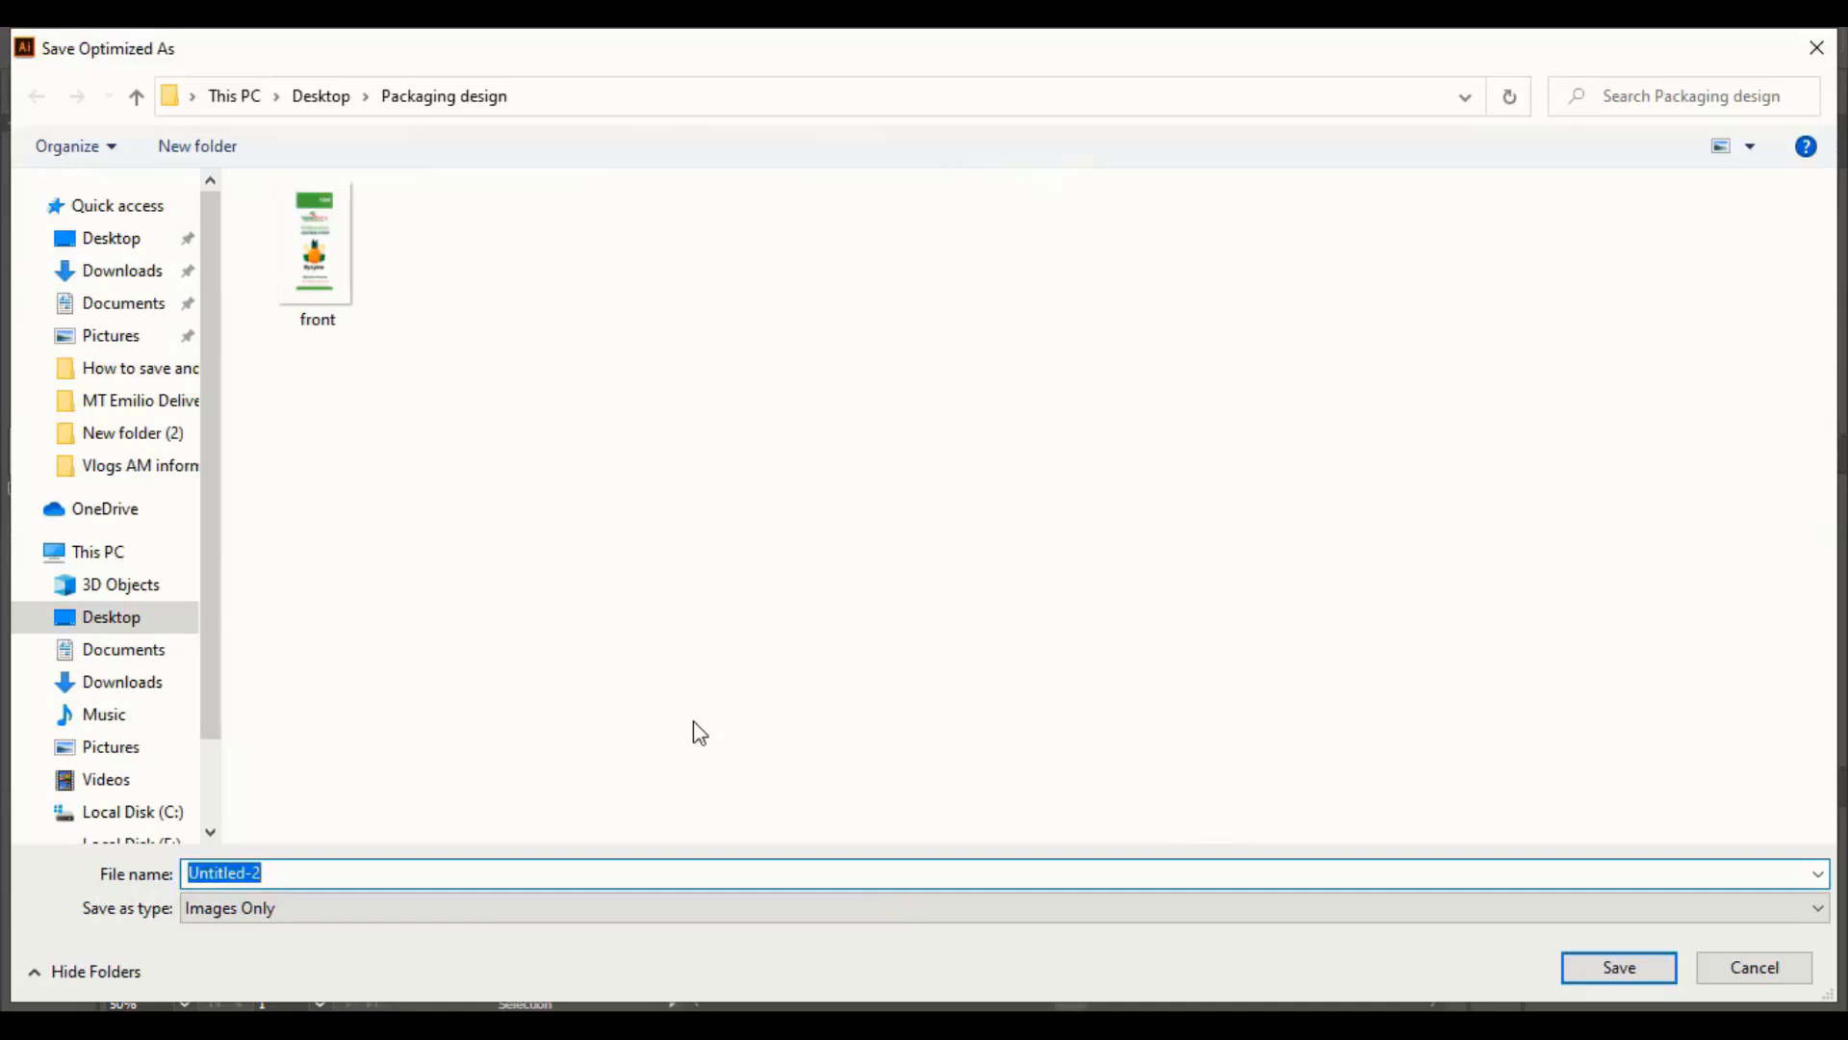
text(Top)
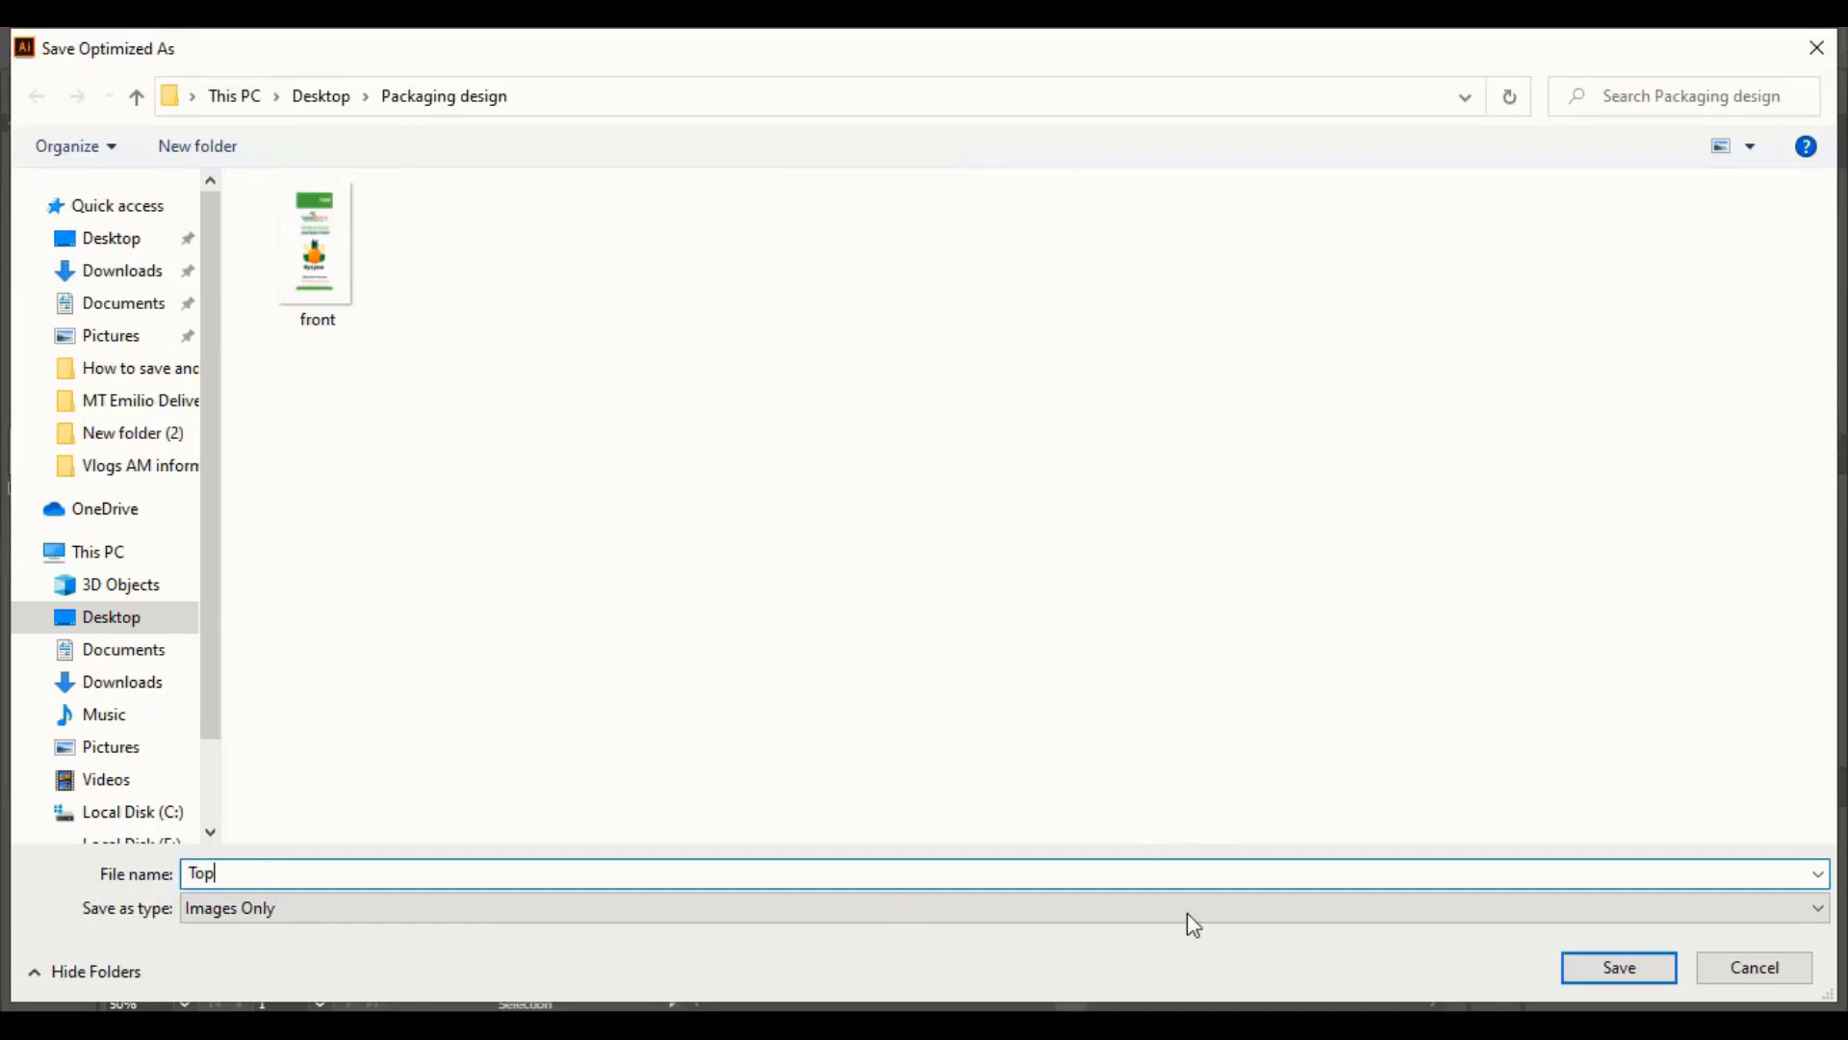
click(1607, 979)
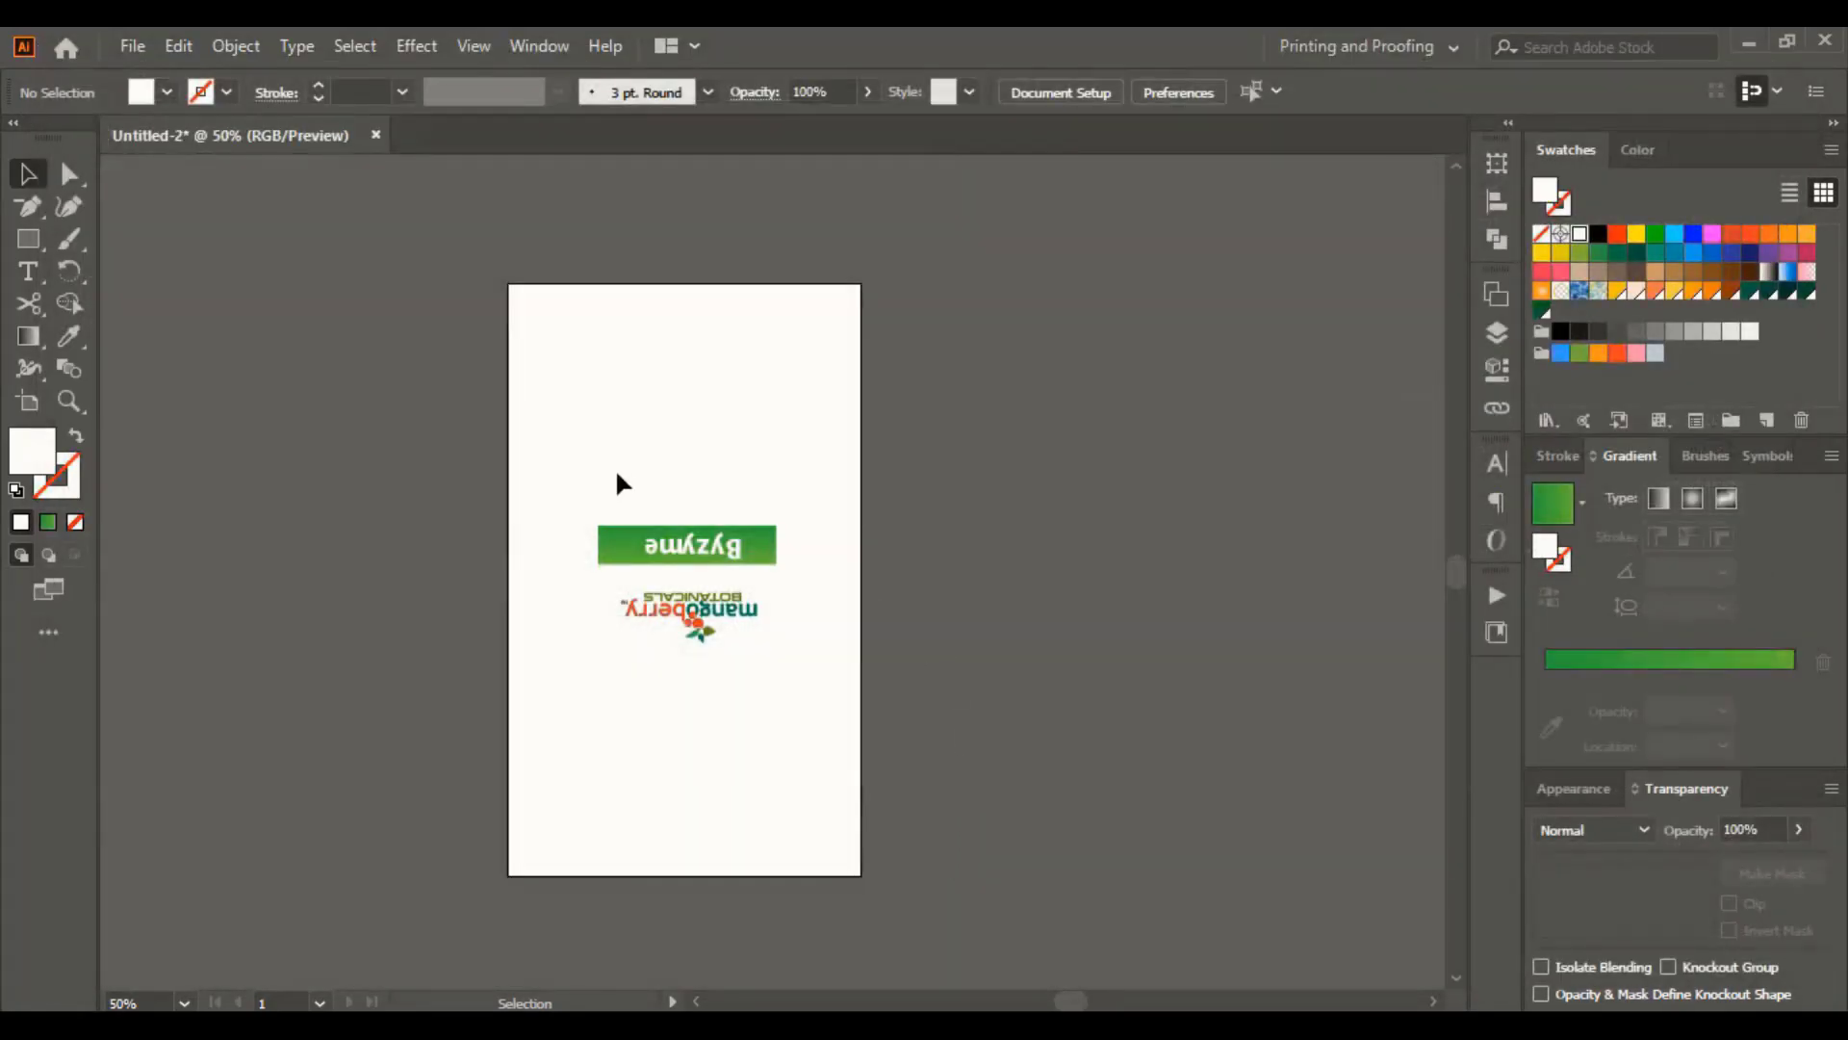
Delete the Byzyme banner and logo artwork from the artboard
drag(581, 459, 814, 755)
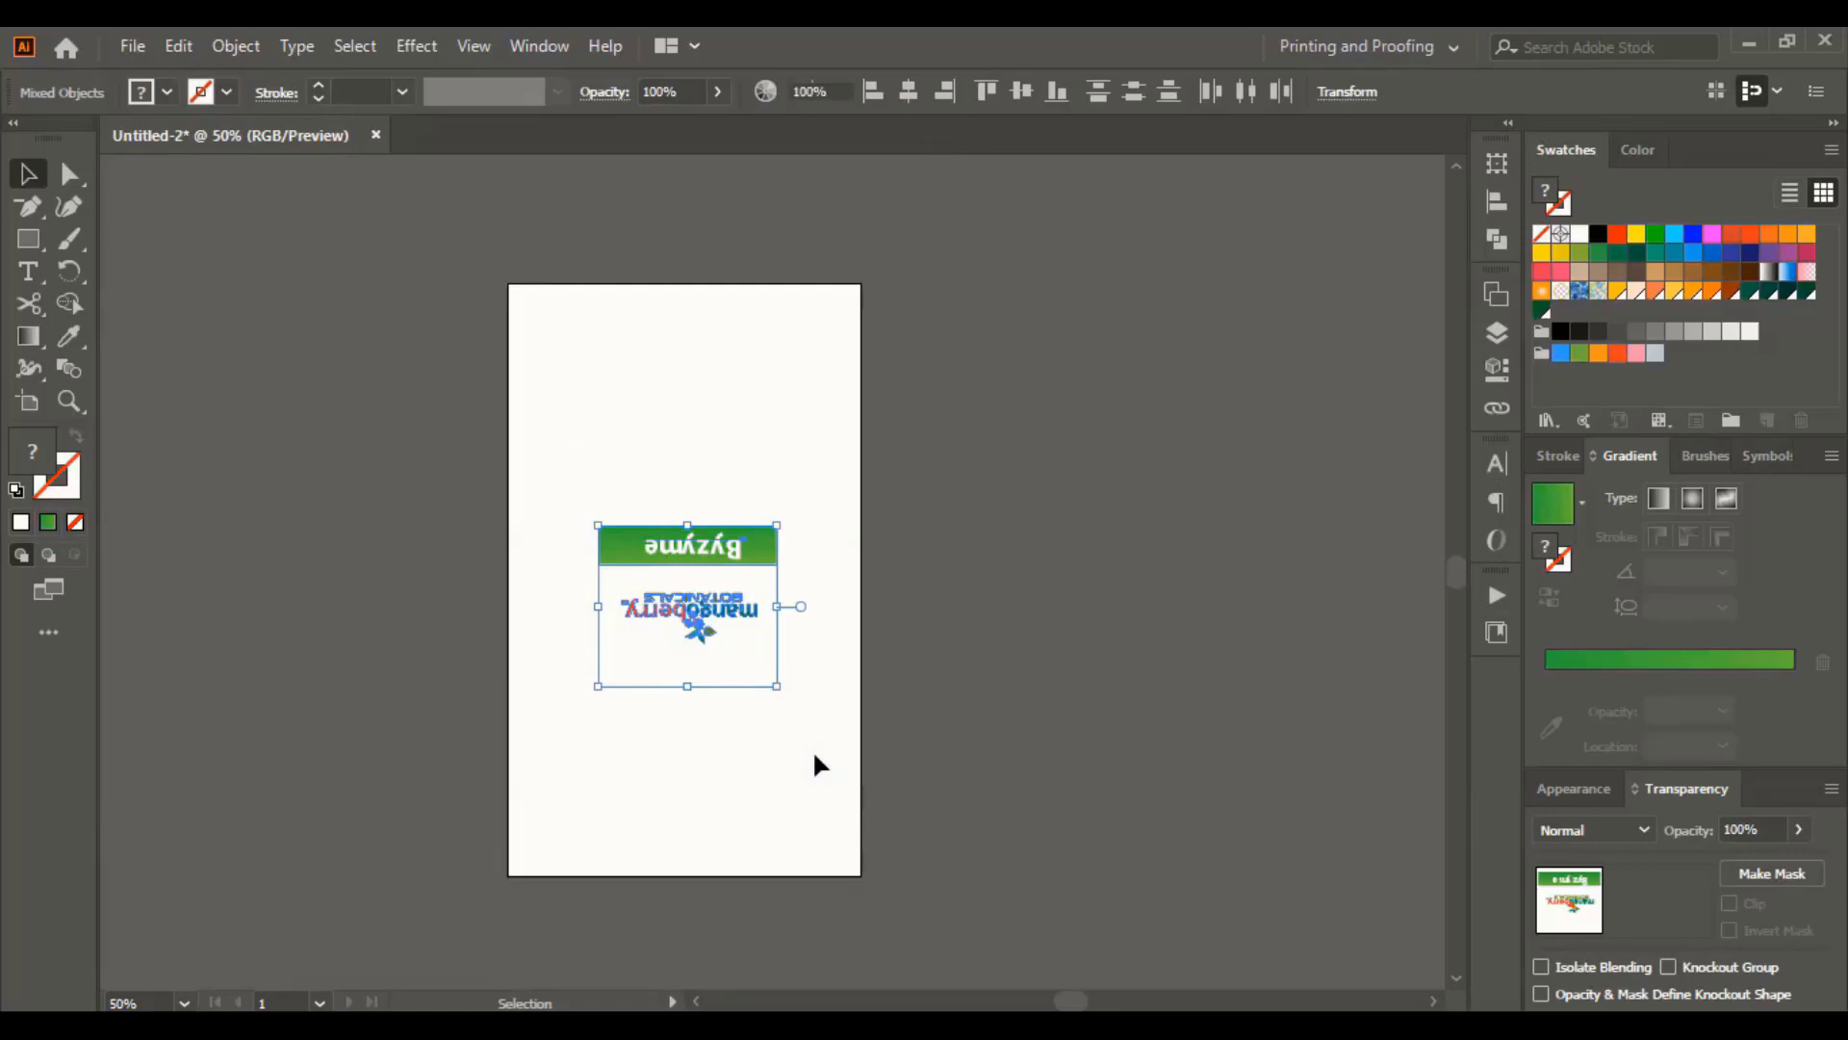
key(Delete)
key(ctrl+minus)
key(ctrl+minus)
key(ctrl+minus)
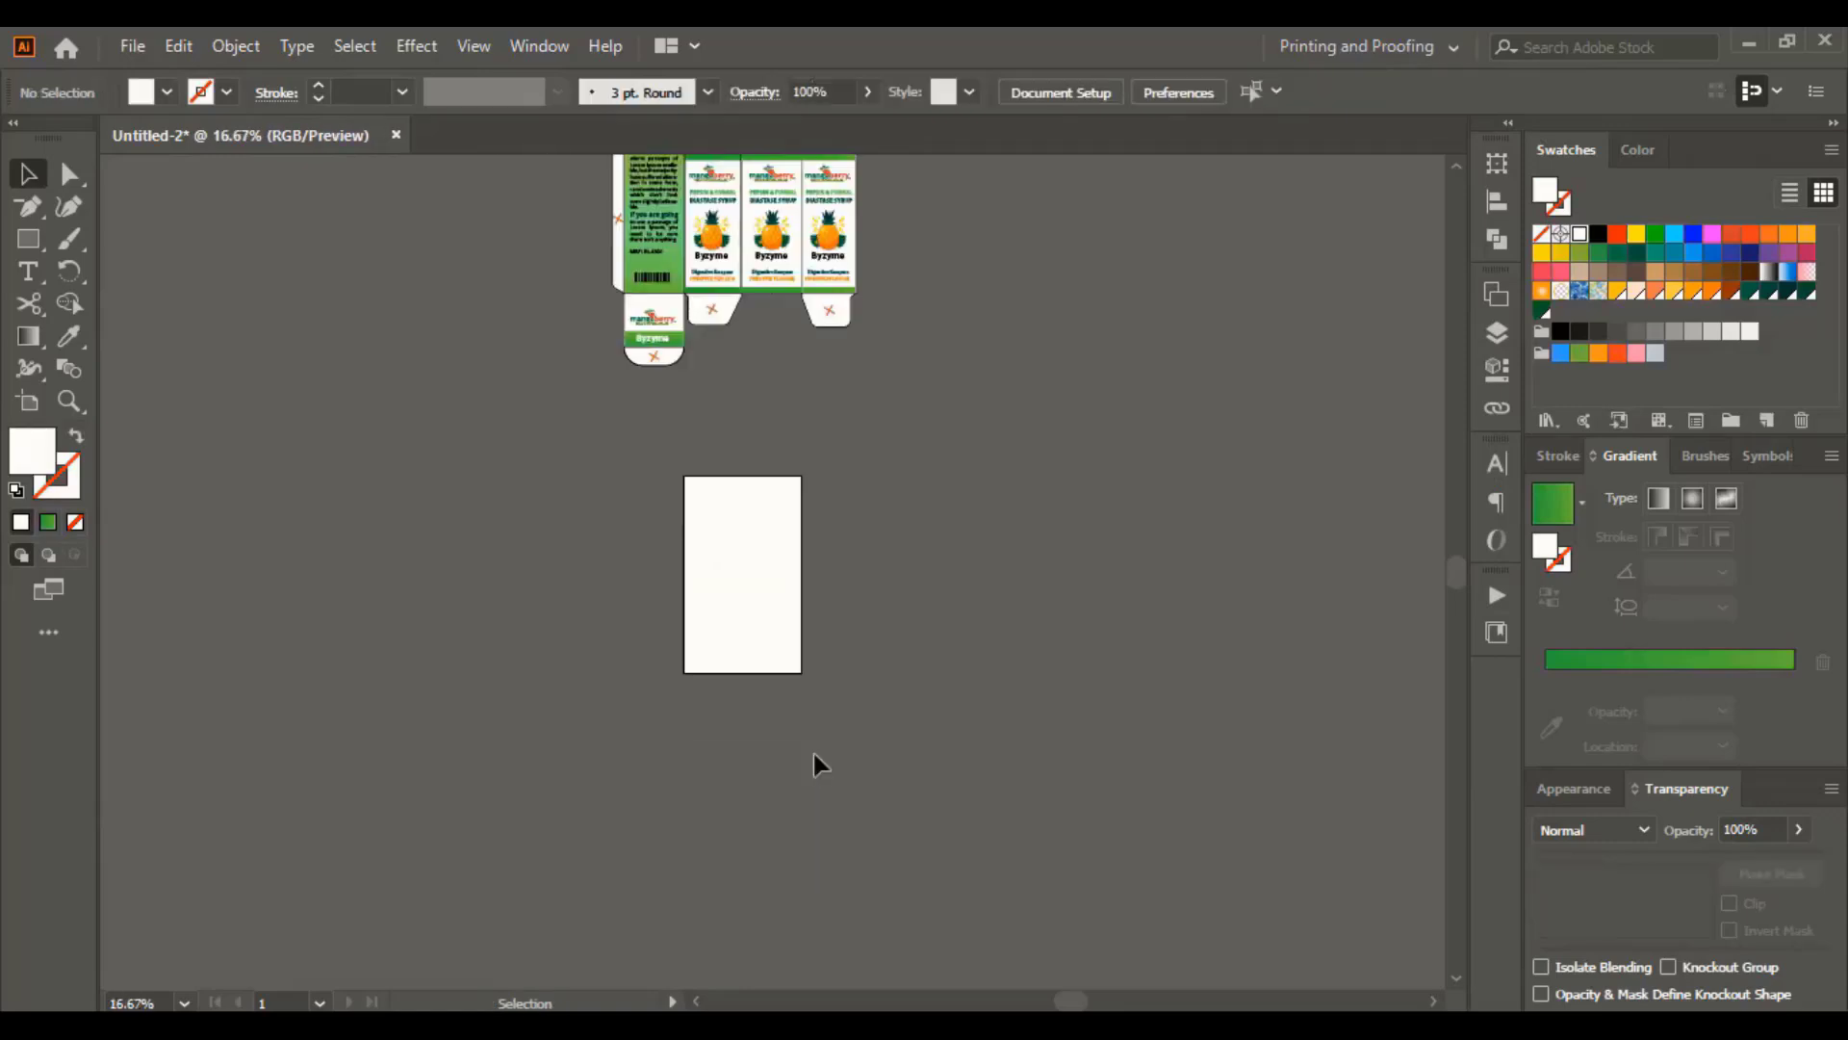
scroll(879, 614, up, 2)
Copy the green Composition back panel with its barcode onto the empty artboard
click(655, 414)
key(ctrl+plus)
key(ctrl+plus)
key(ctrl+plus)
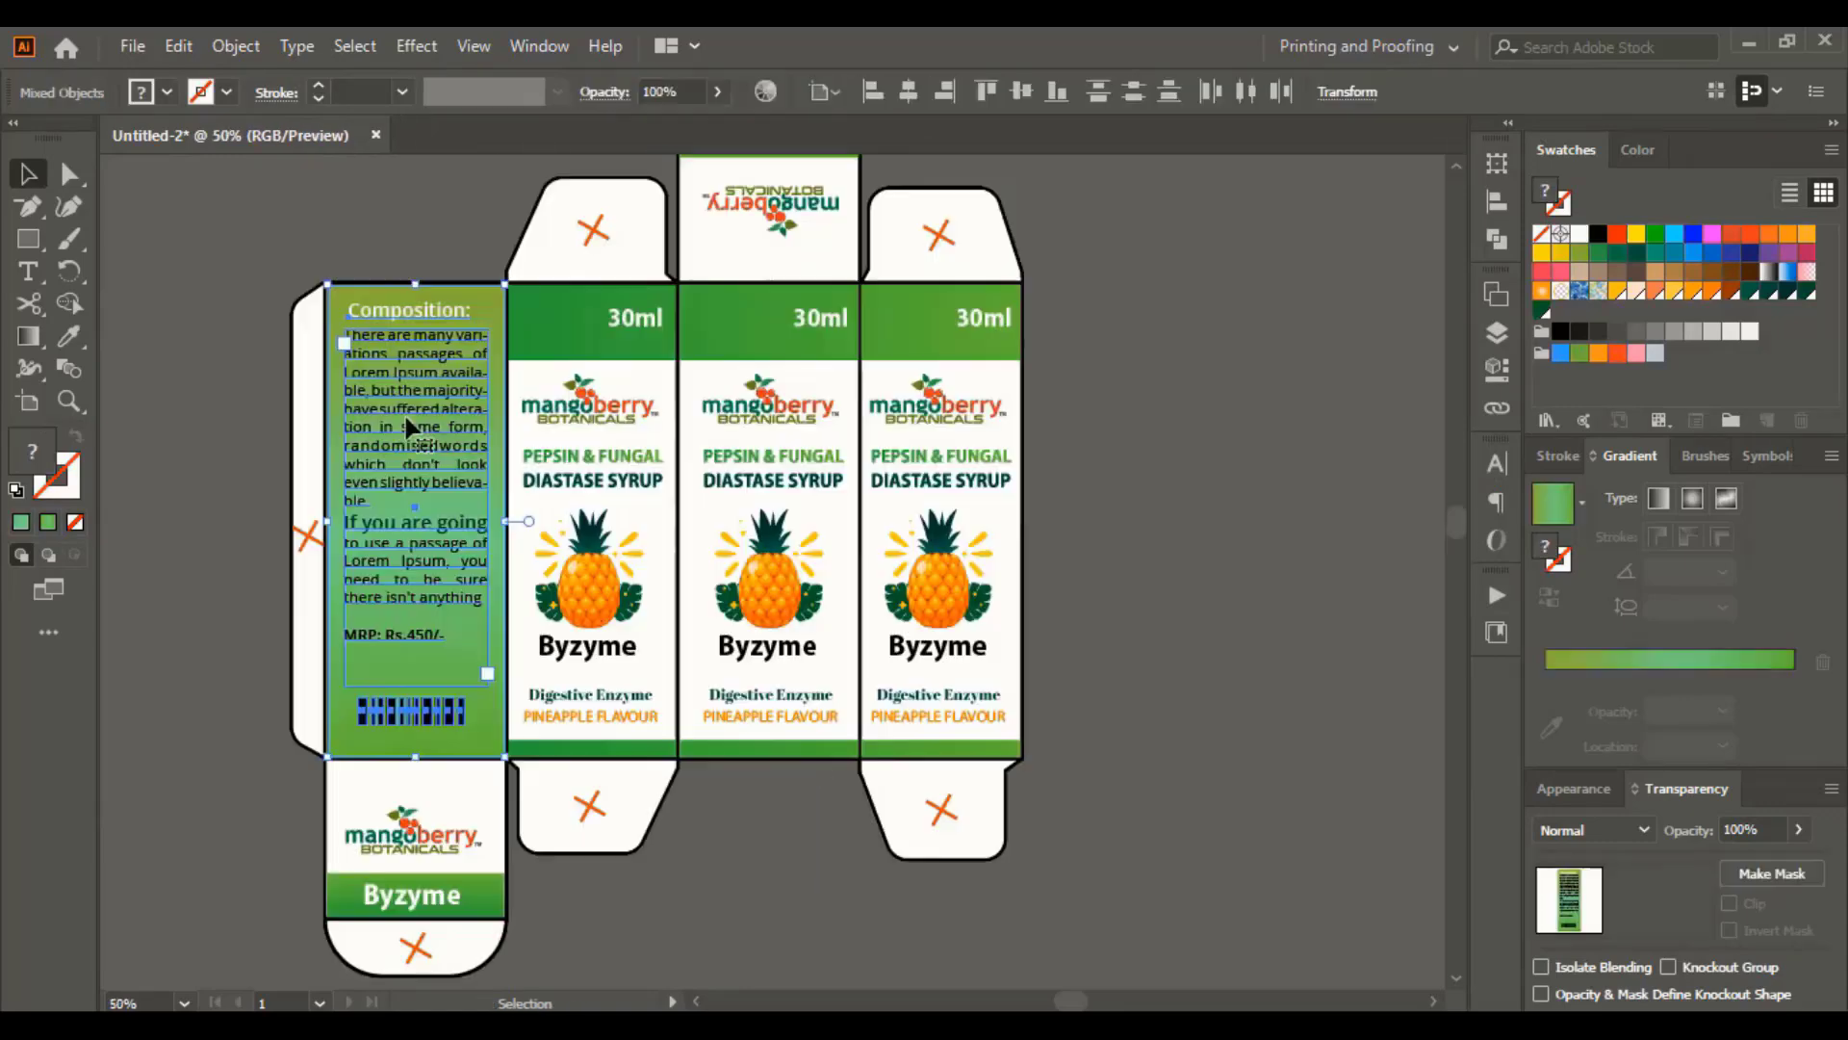
scroll(422, 344, down, 3)
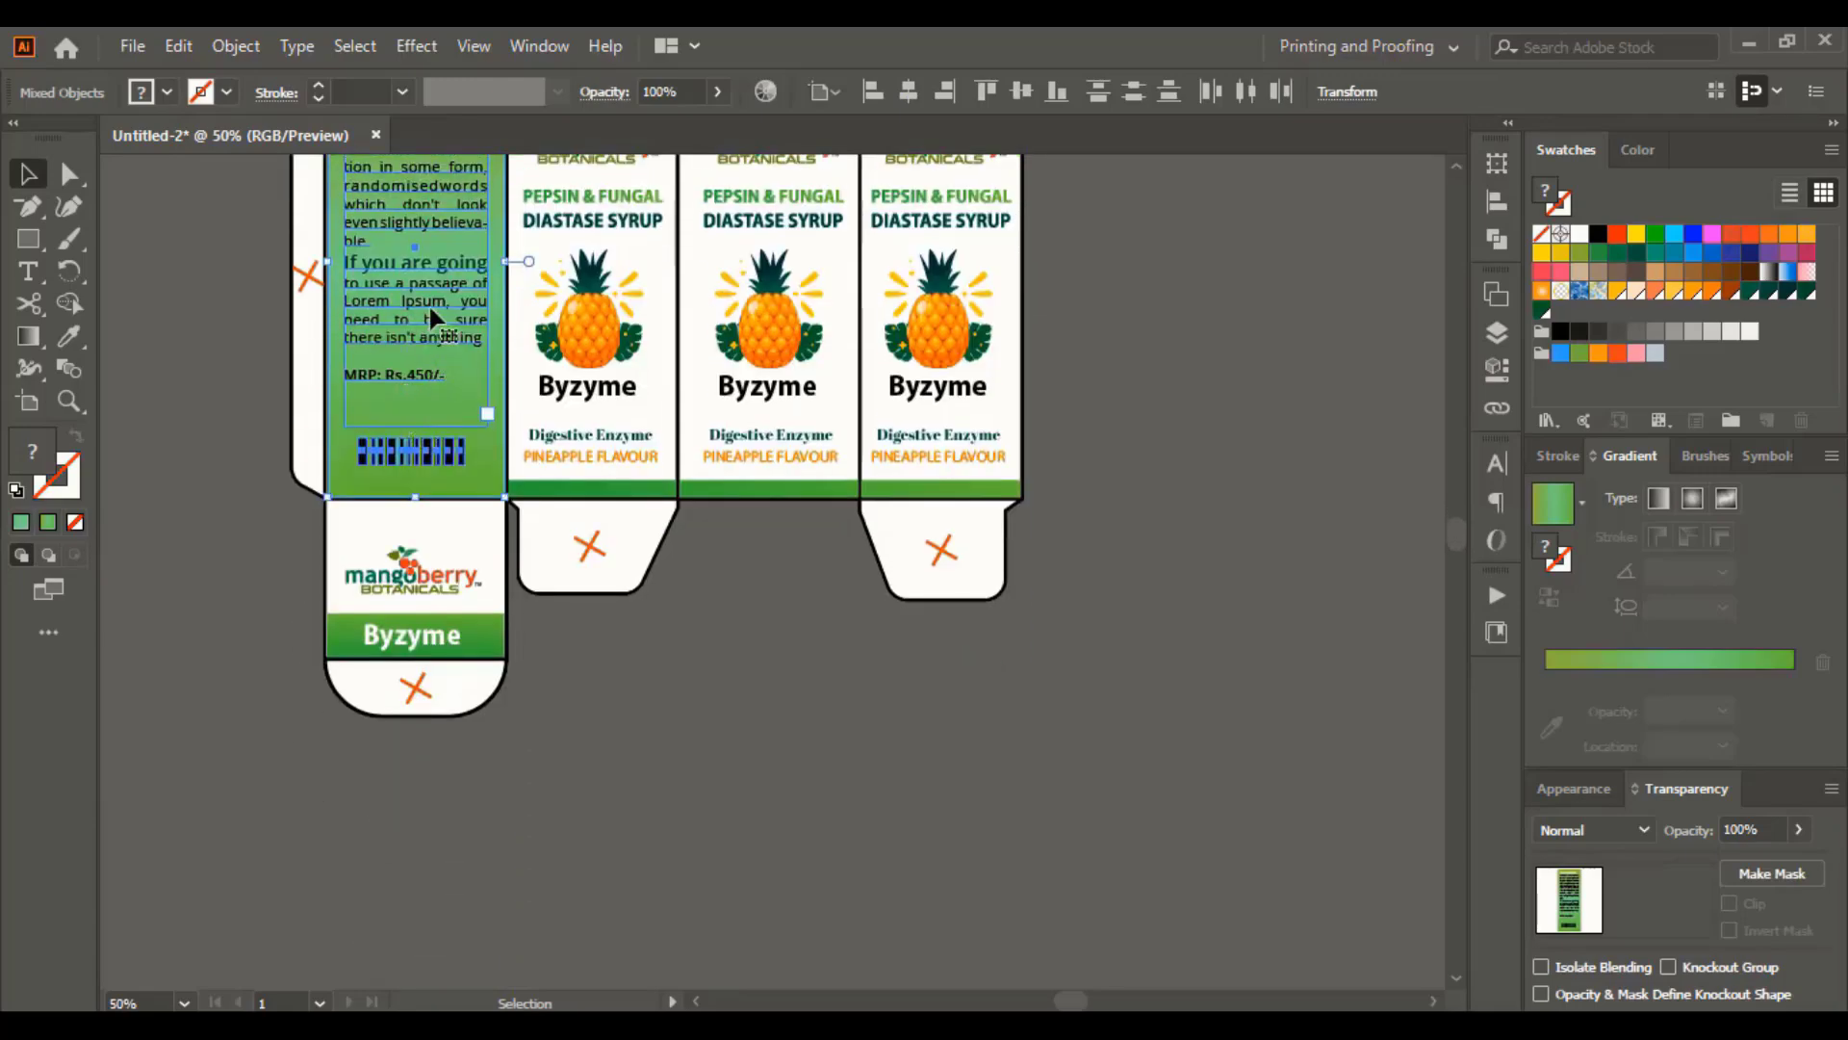
drag(430, 346, 791, 900)
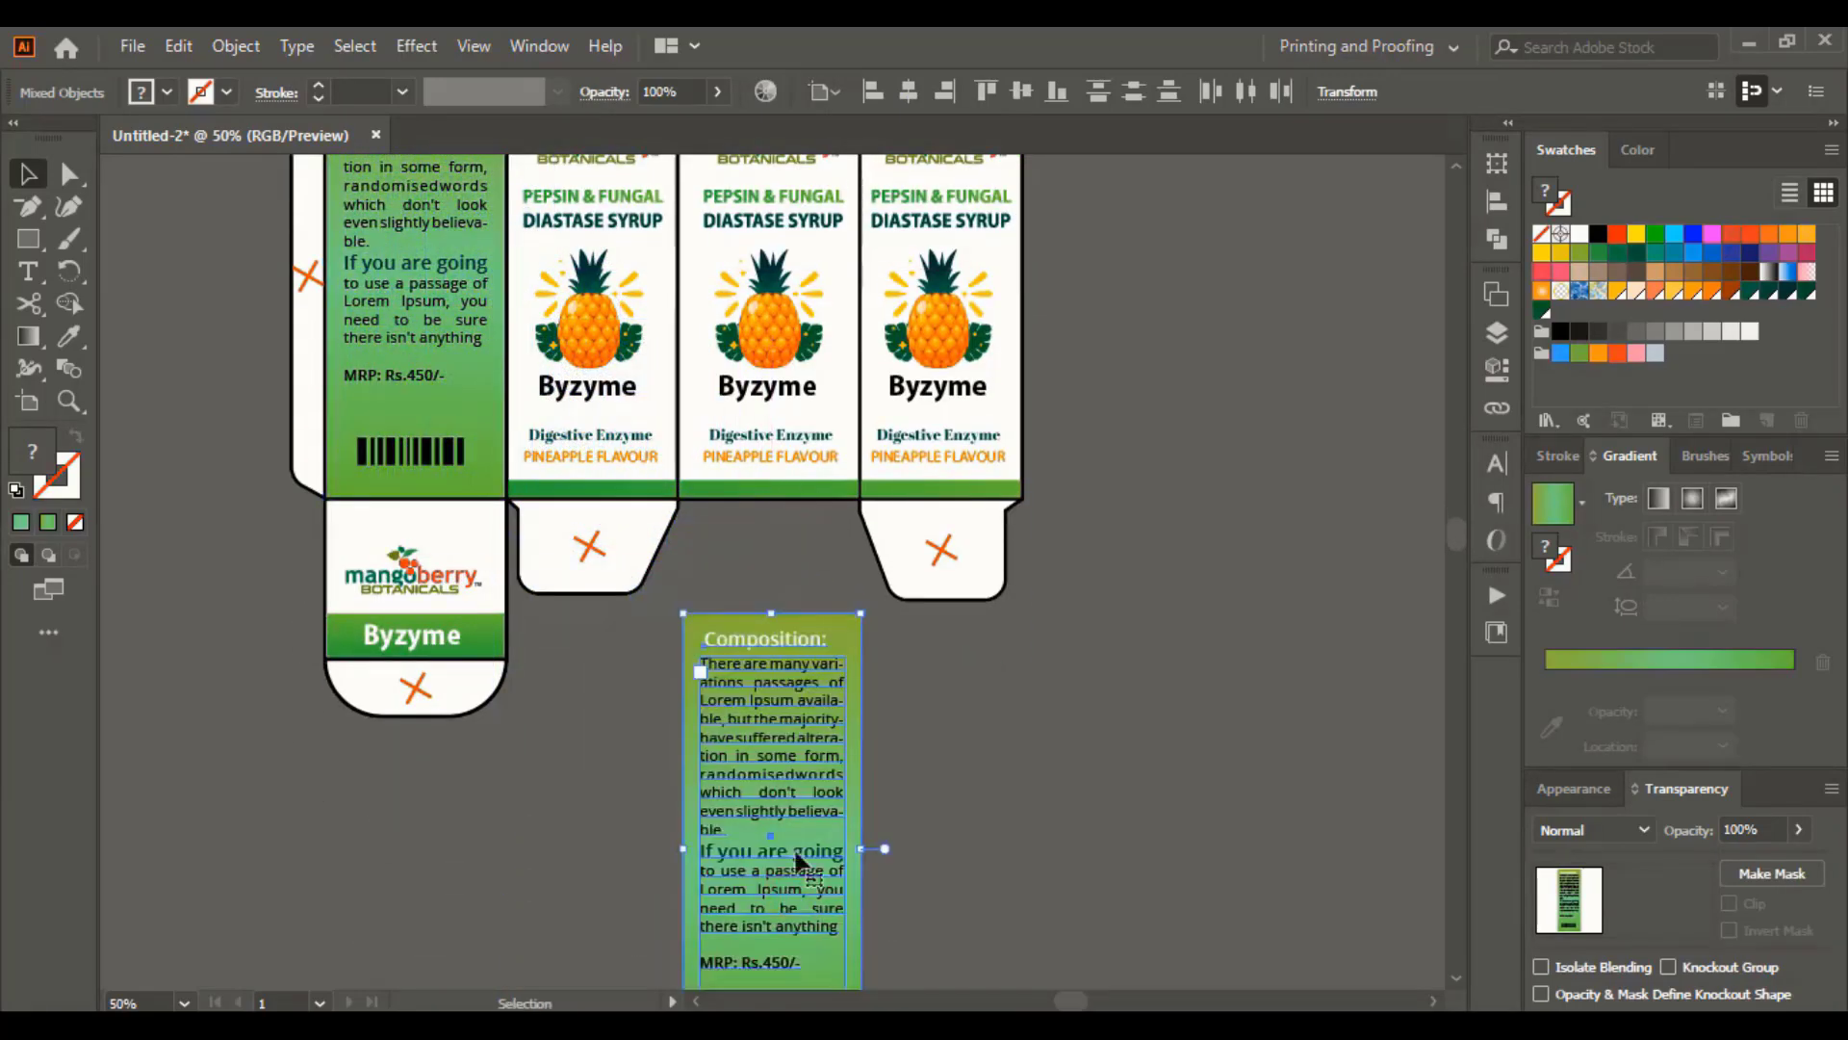
scroll(805, 825, down, 5)
drag(767, 330, 701, 780)
scroll(703, 760, down, 1)
scroll(702, 760, down, 3)
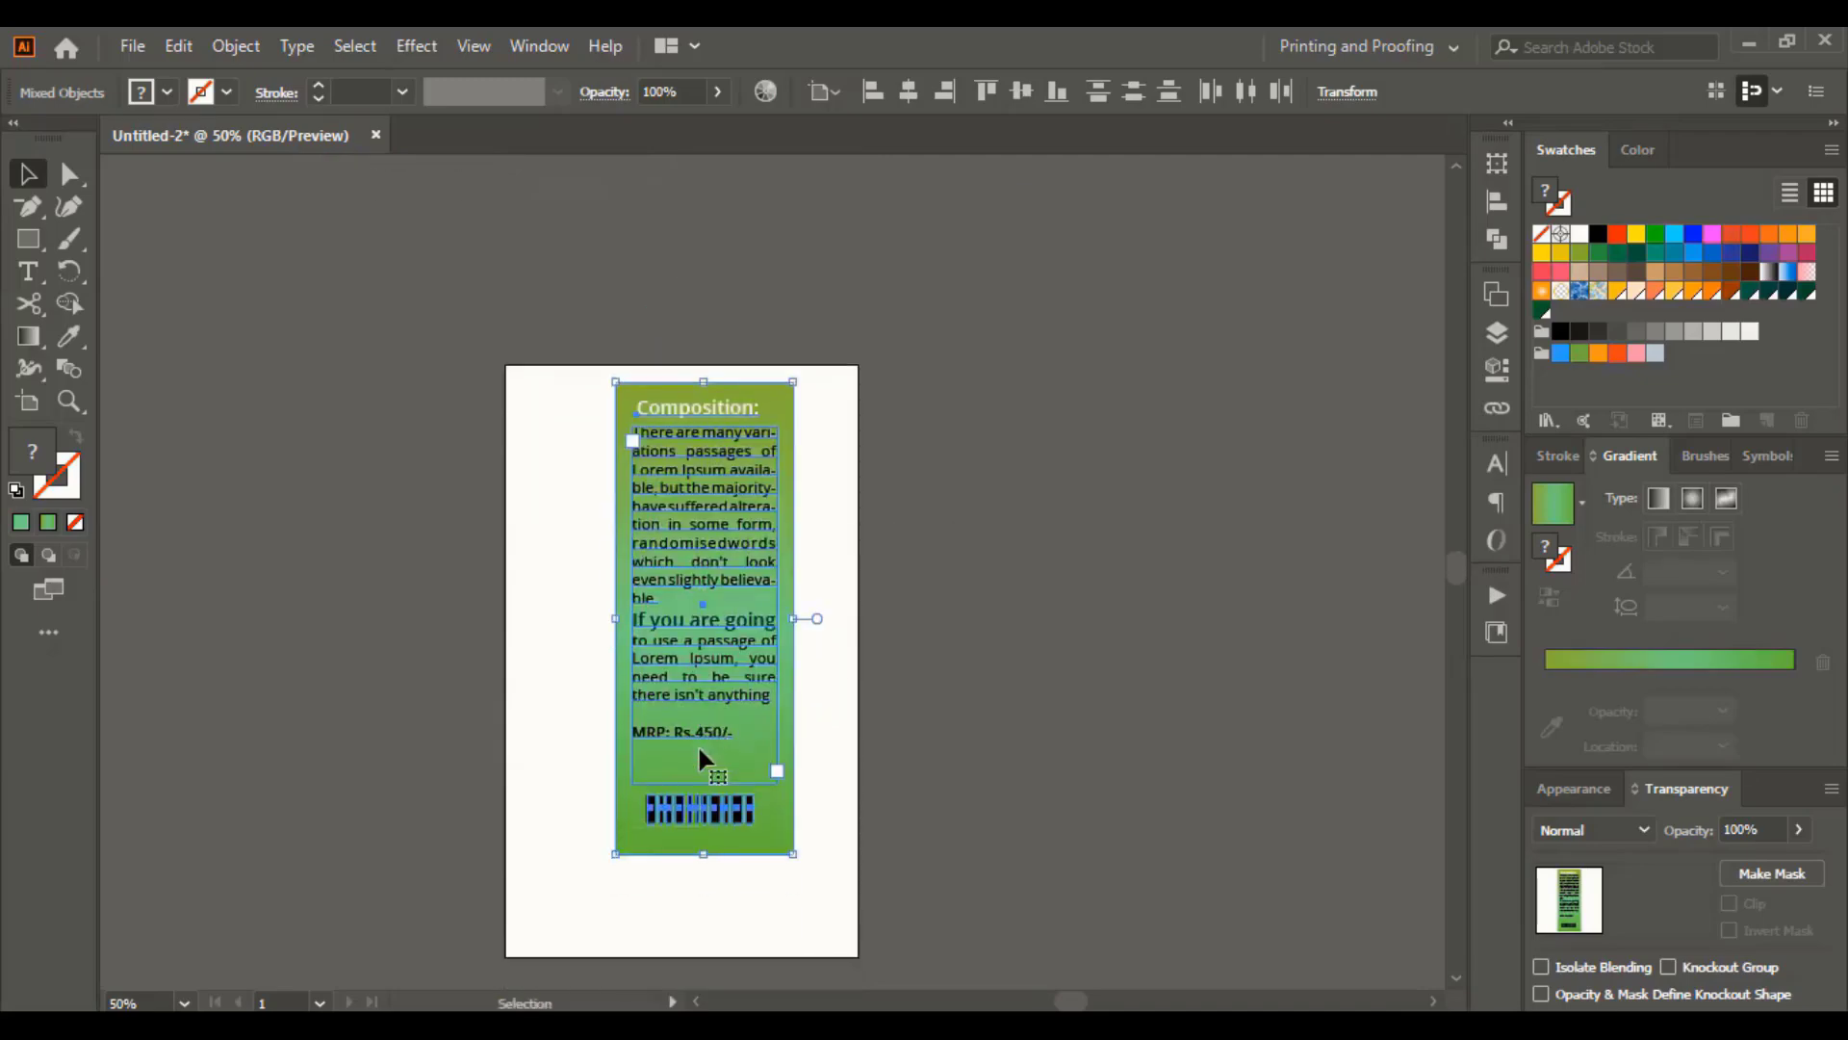
drag(701, 498, 680, 546)
click(995, 482)
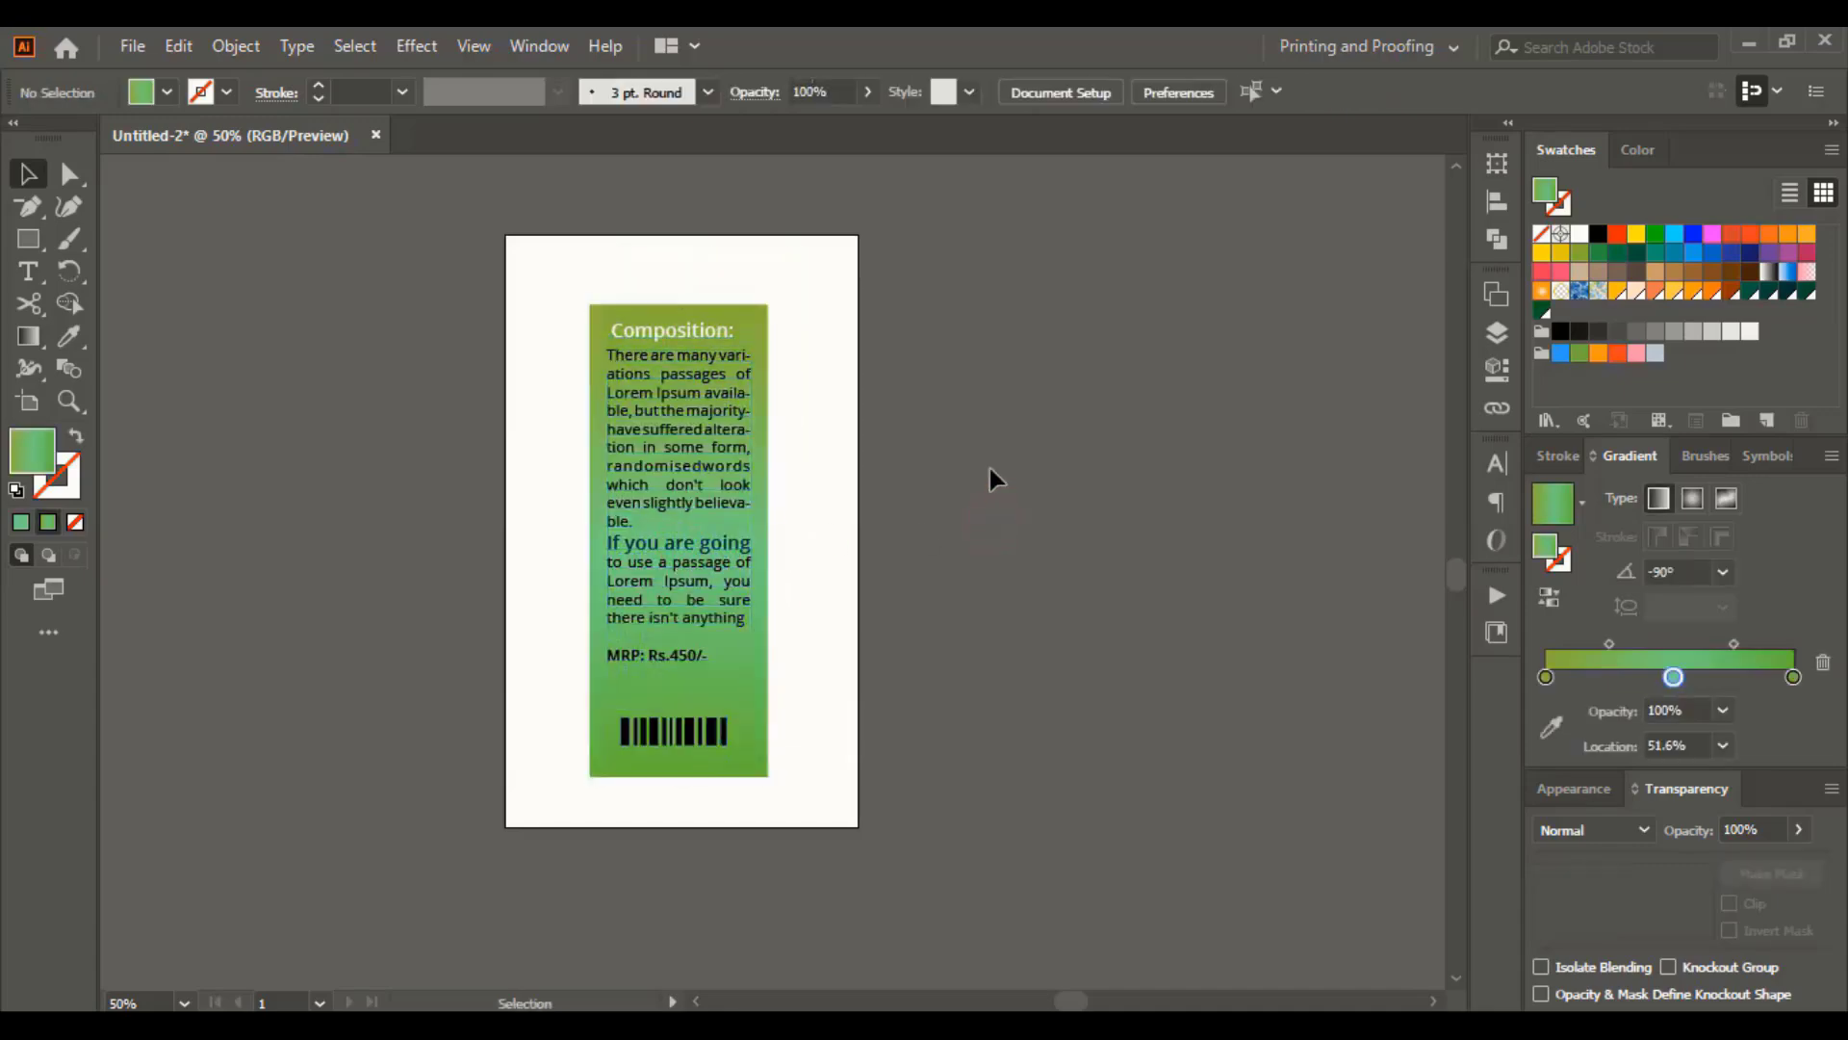
Open File > Export > Save for Web (Legacy)
click(132, 45)
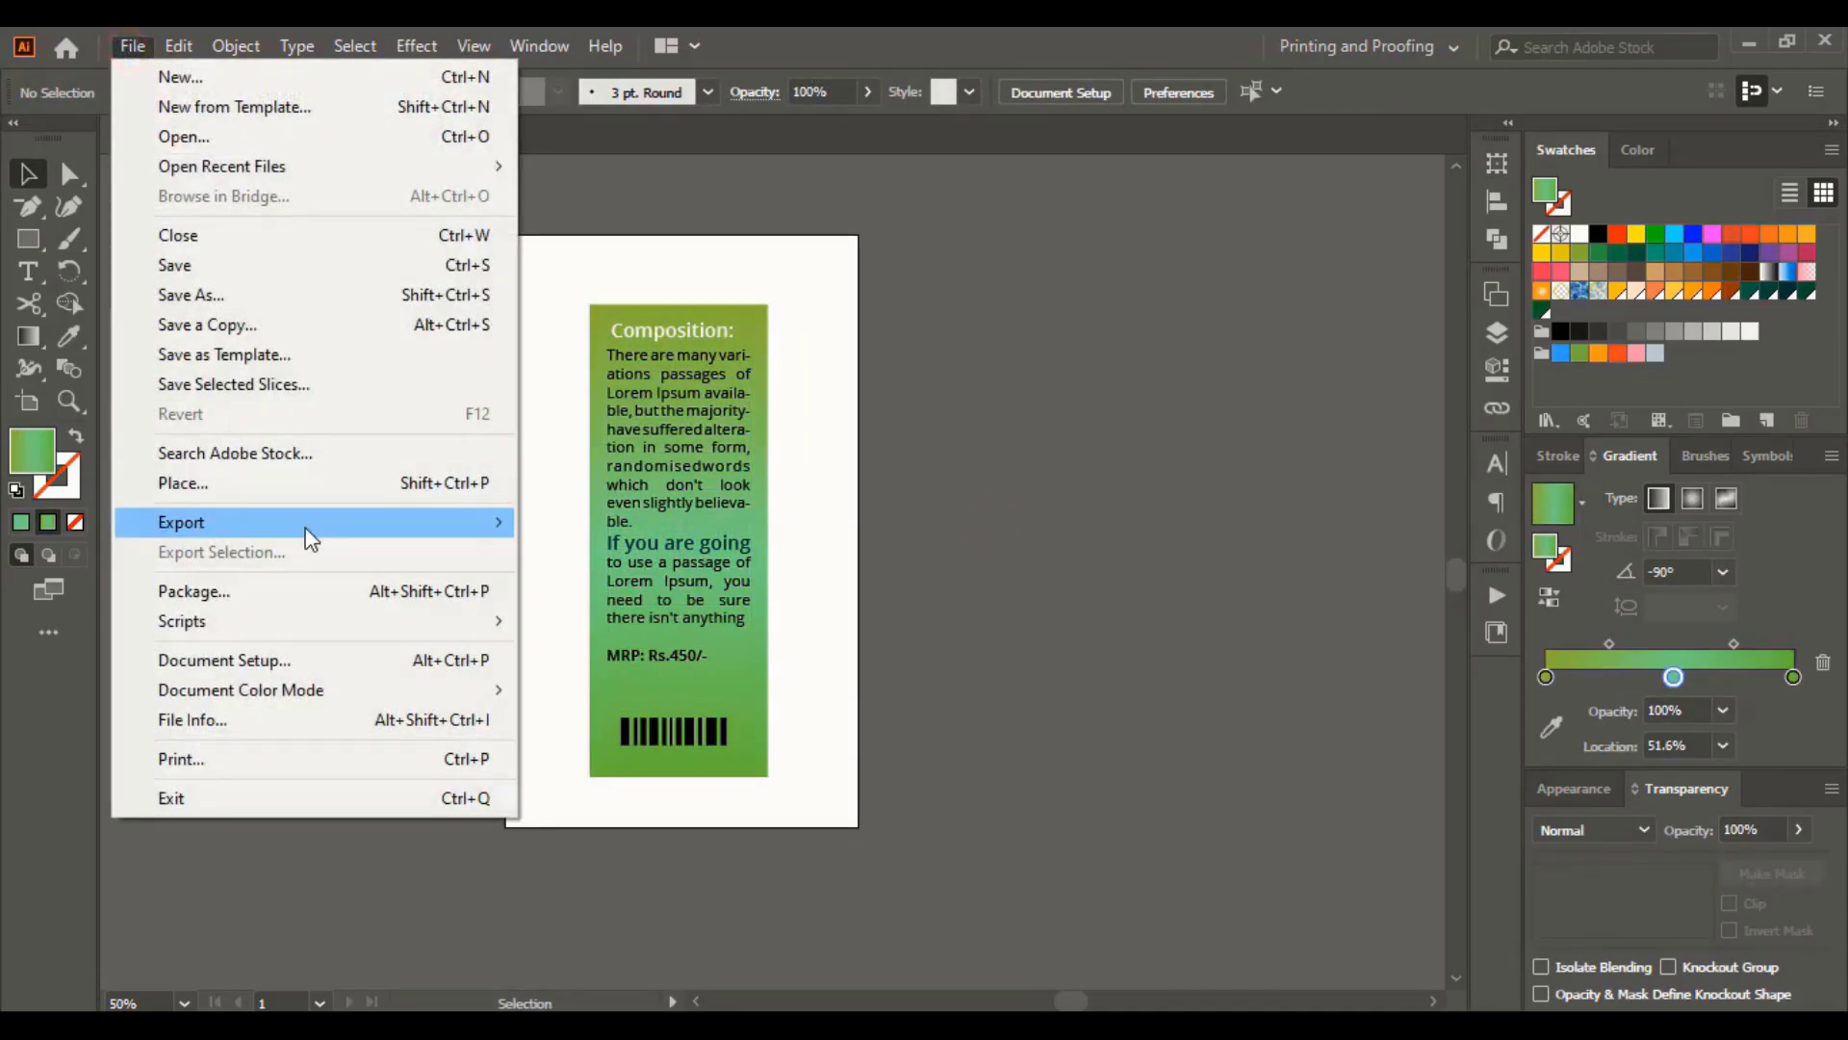
mouse_move(310, 539)
click(672, 579)
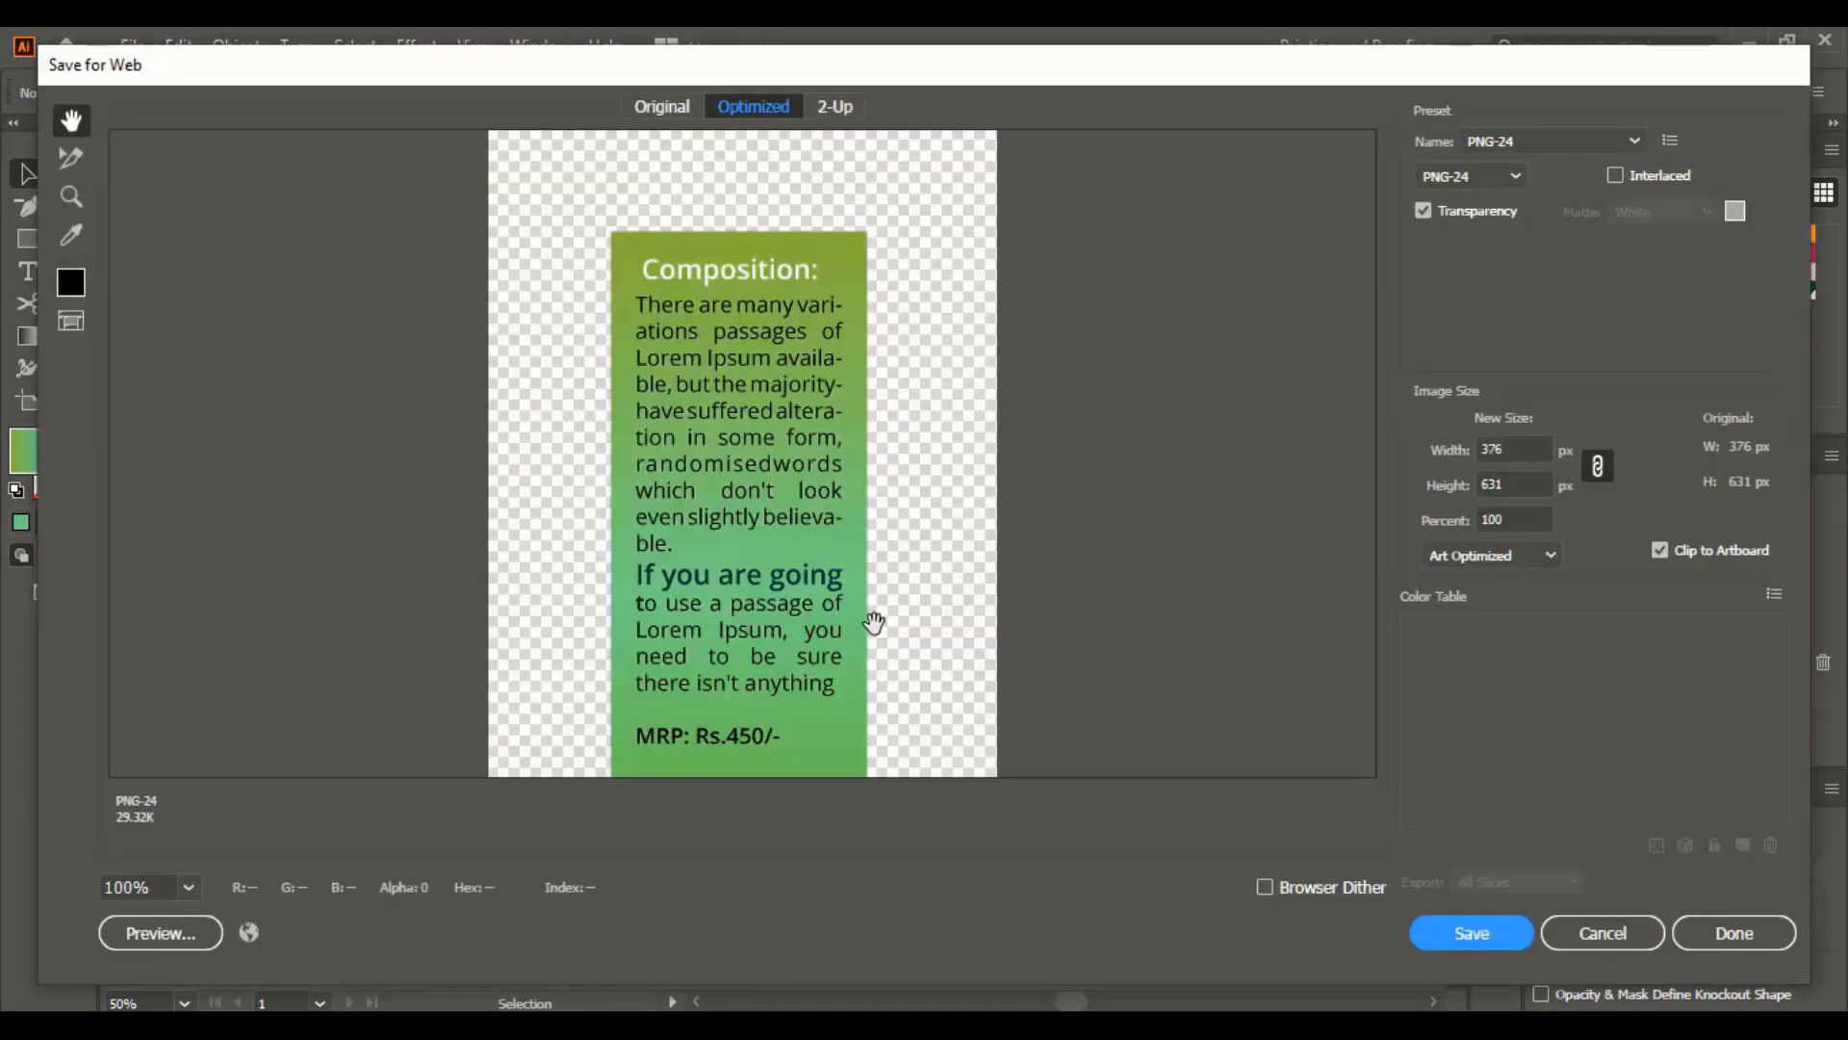
Resize the web export to 500% (1880 × 3155 px) and fit it on screen
click(1510, 519)
text(500)
click(1532, 495)
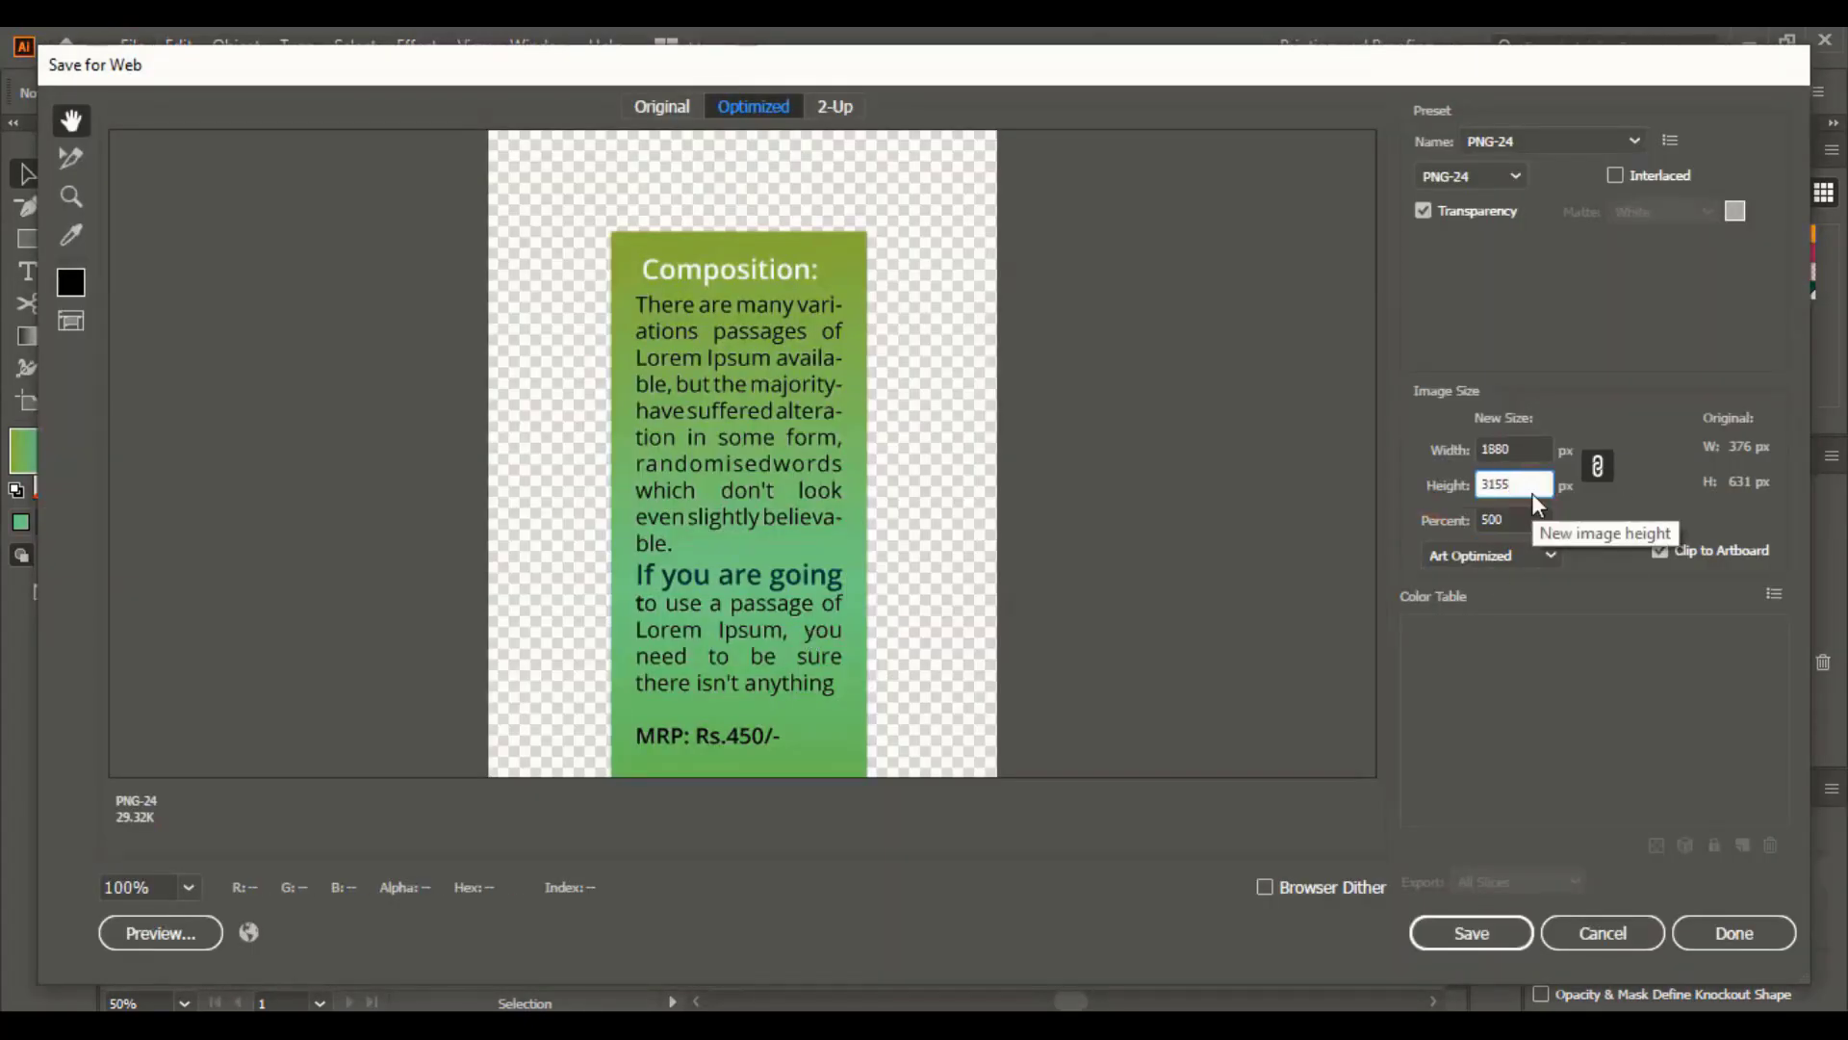
click(1526, 519)
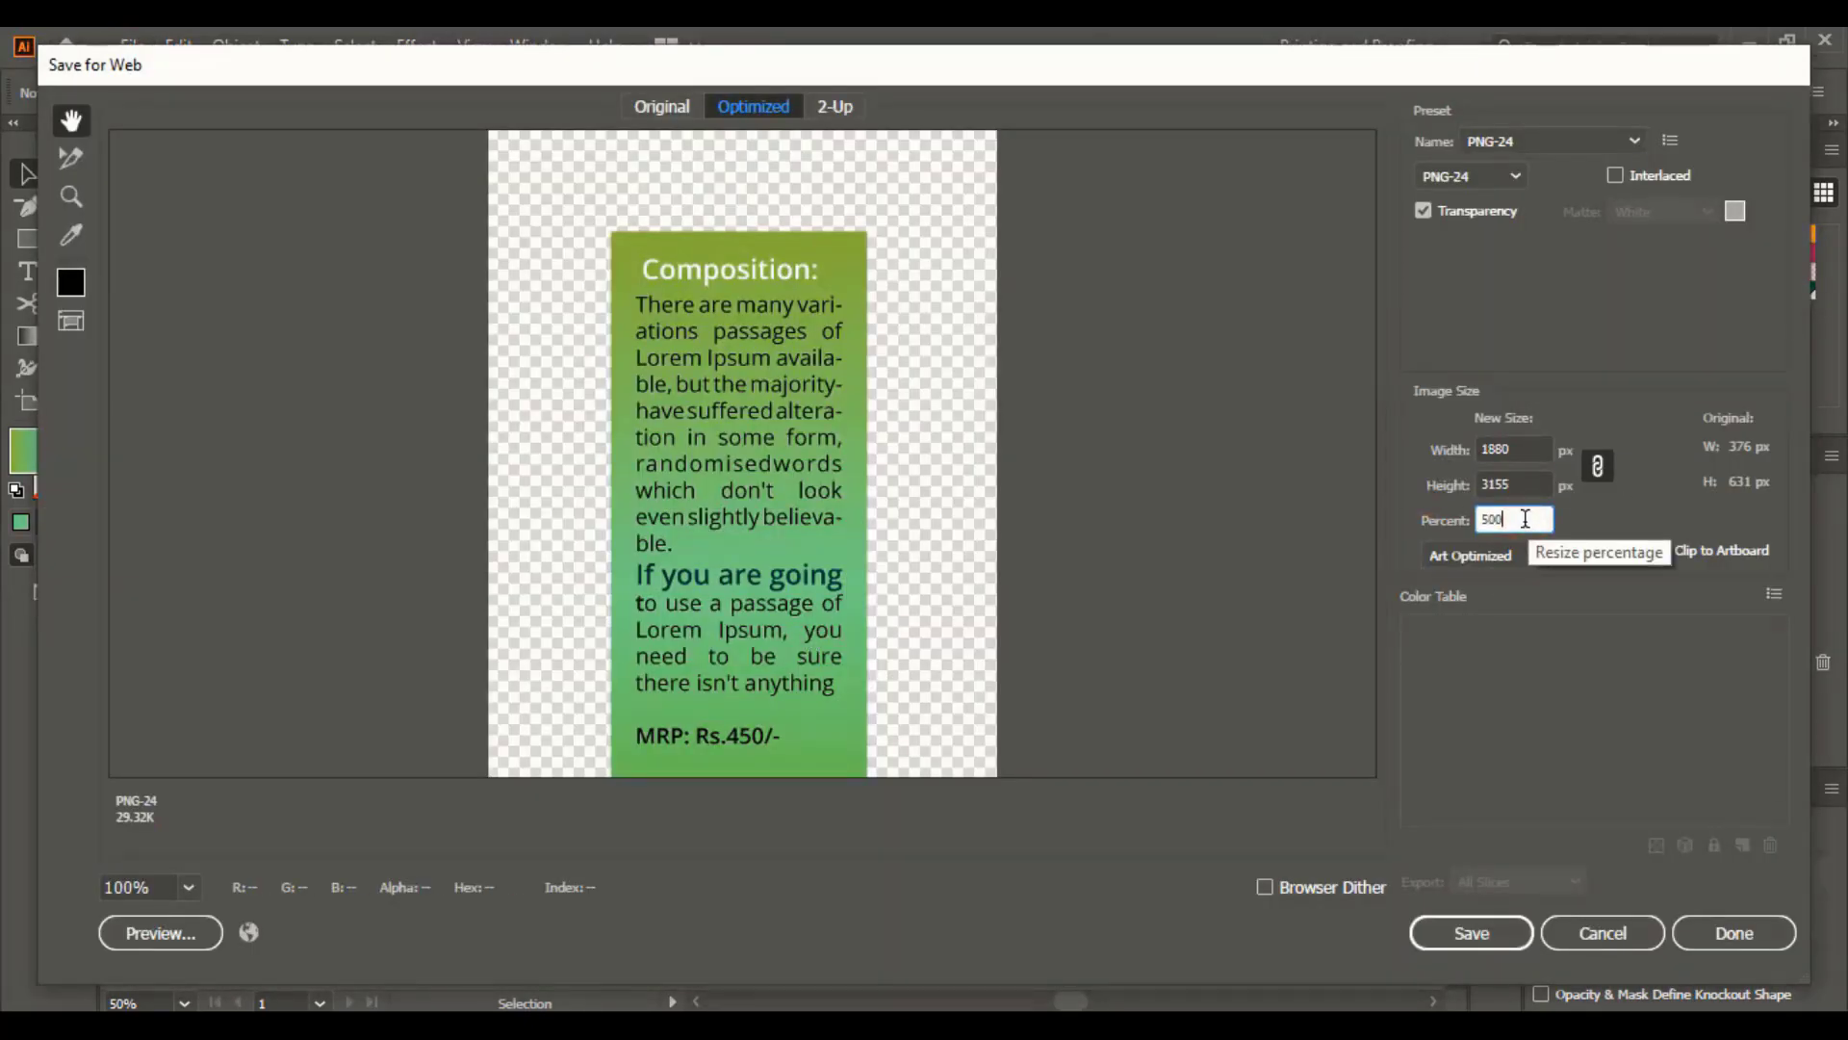
key(Return)
click(189, 887)
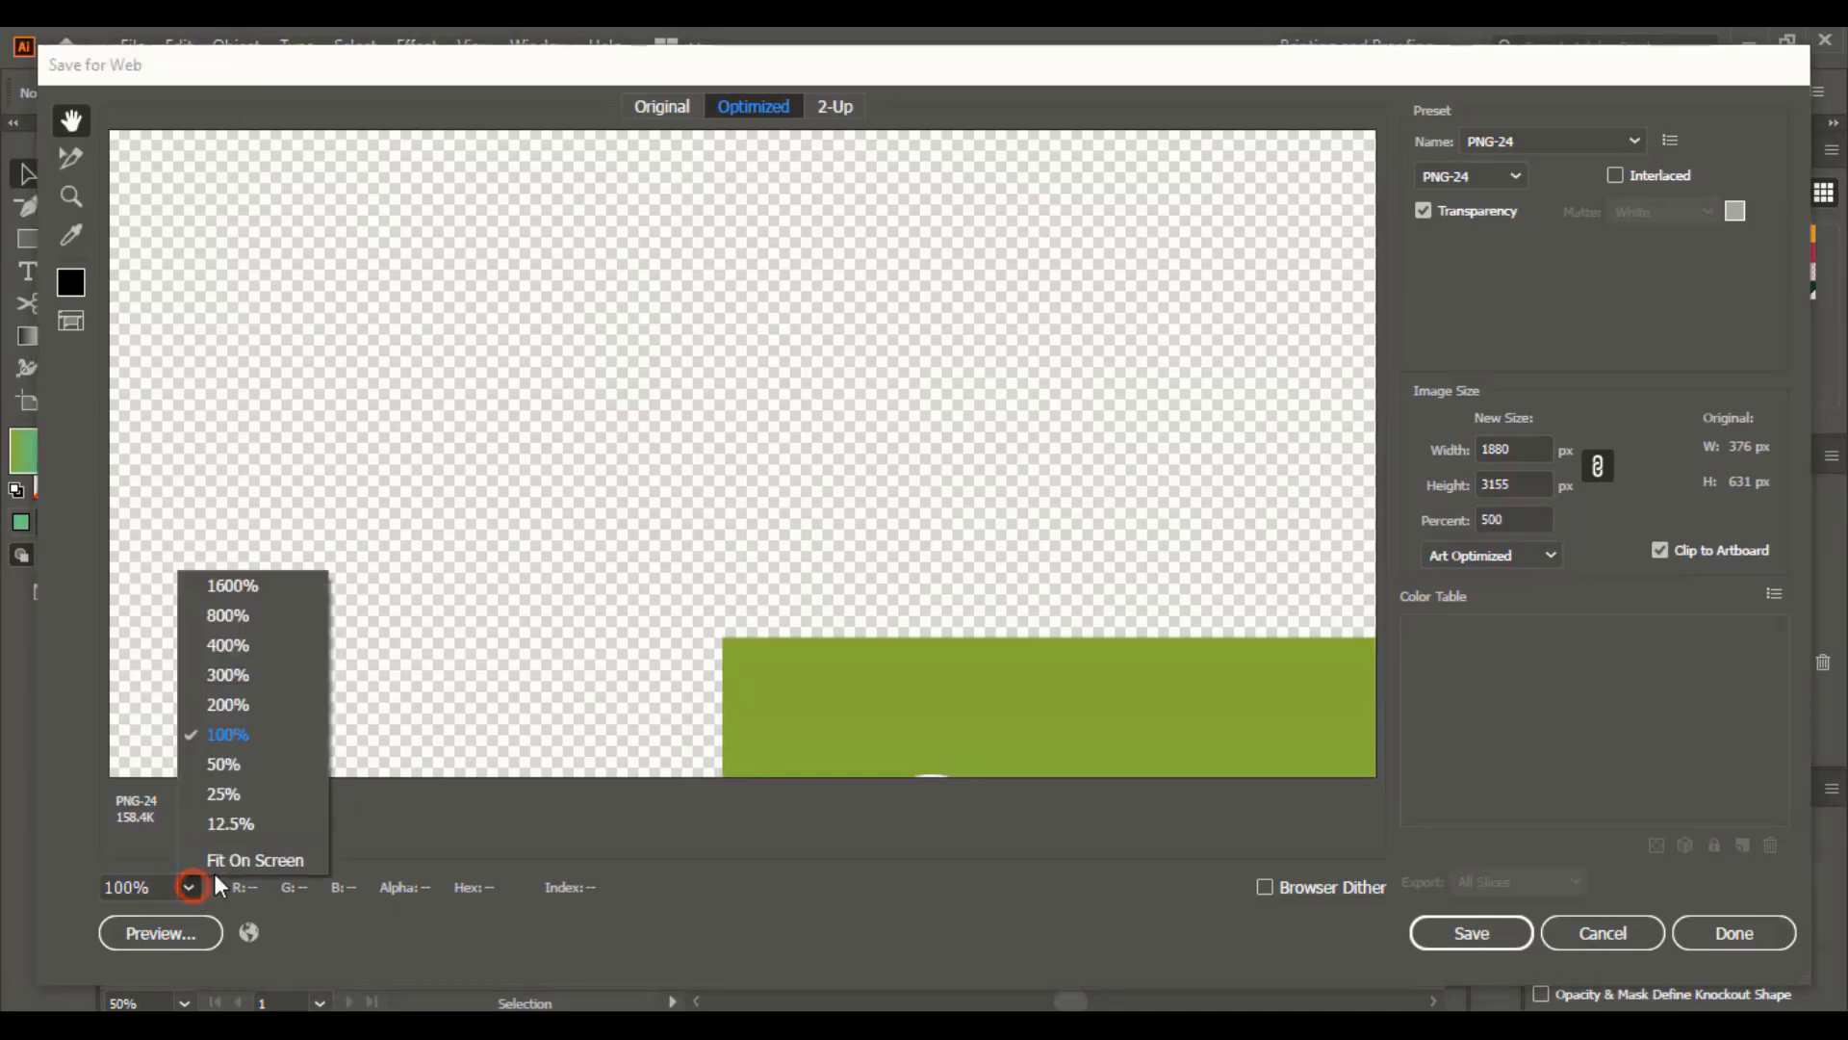
click(246, 853)
Save the back panel PNG as 'Back' in Packaging design
click(1453, 932)
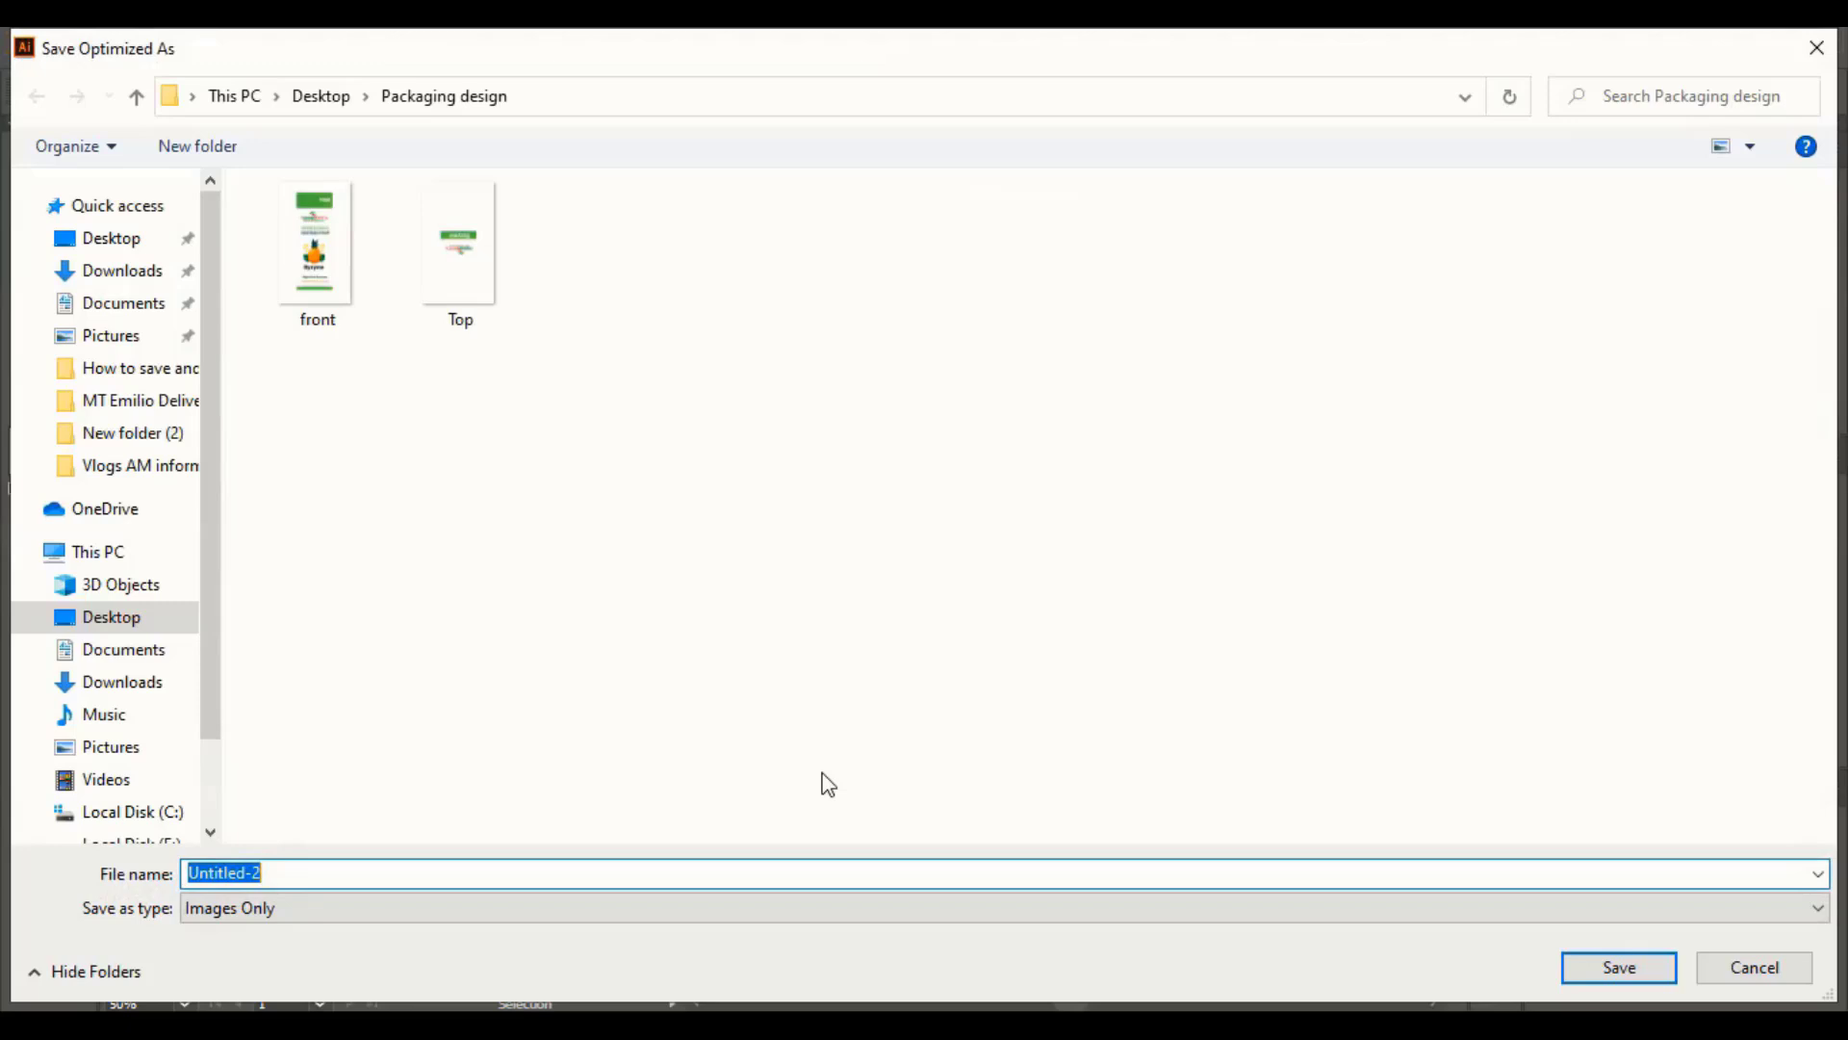
text(Back)
click(1637, 969)
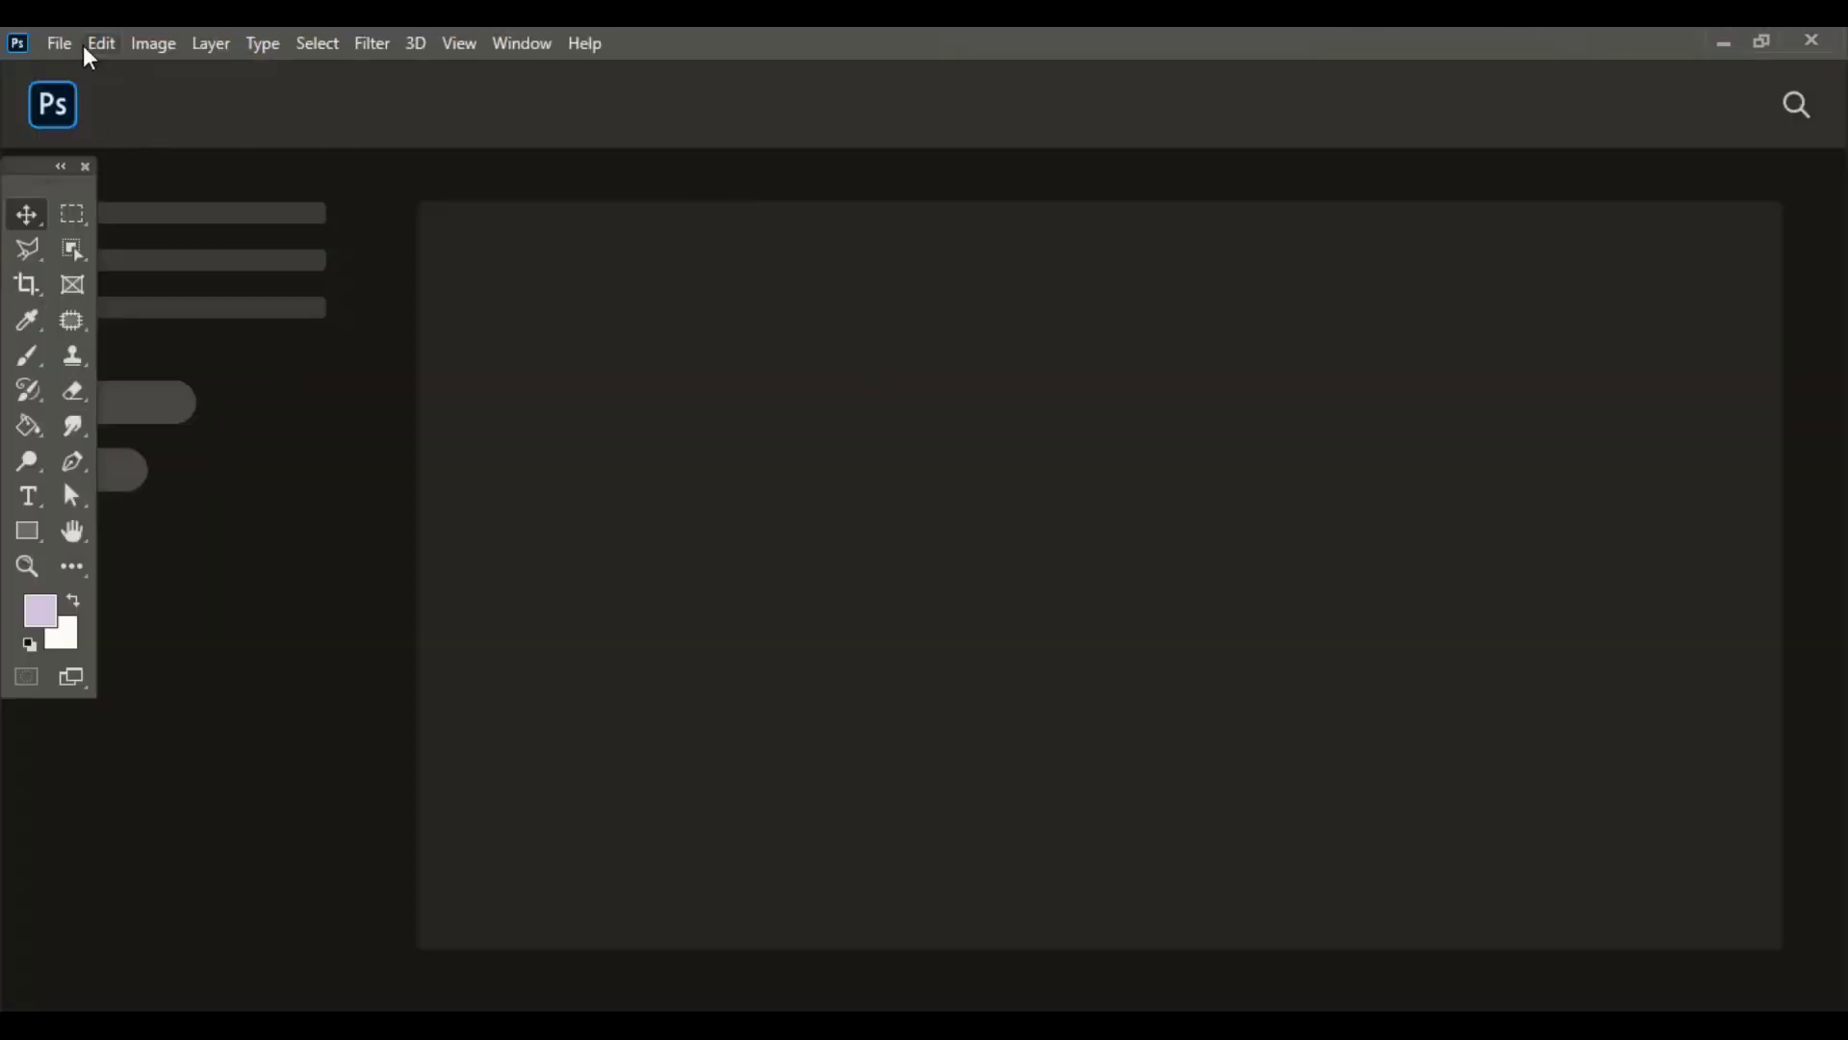
Open the Product Packaging Box Mockup PSD in Photoshop
click(60, 44)
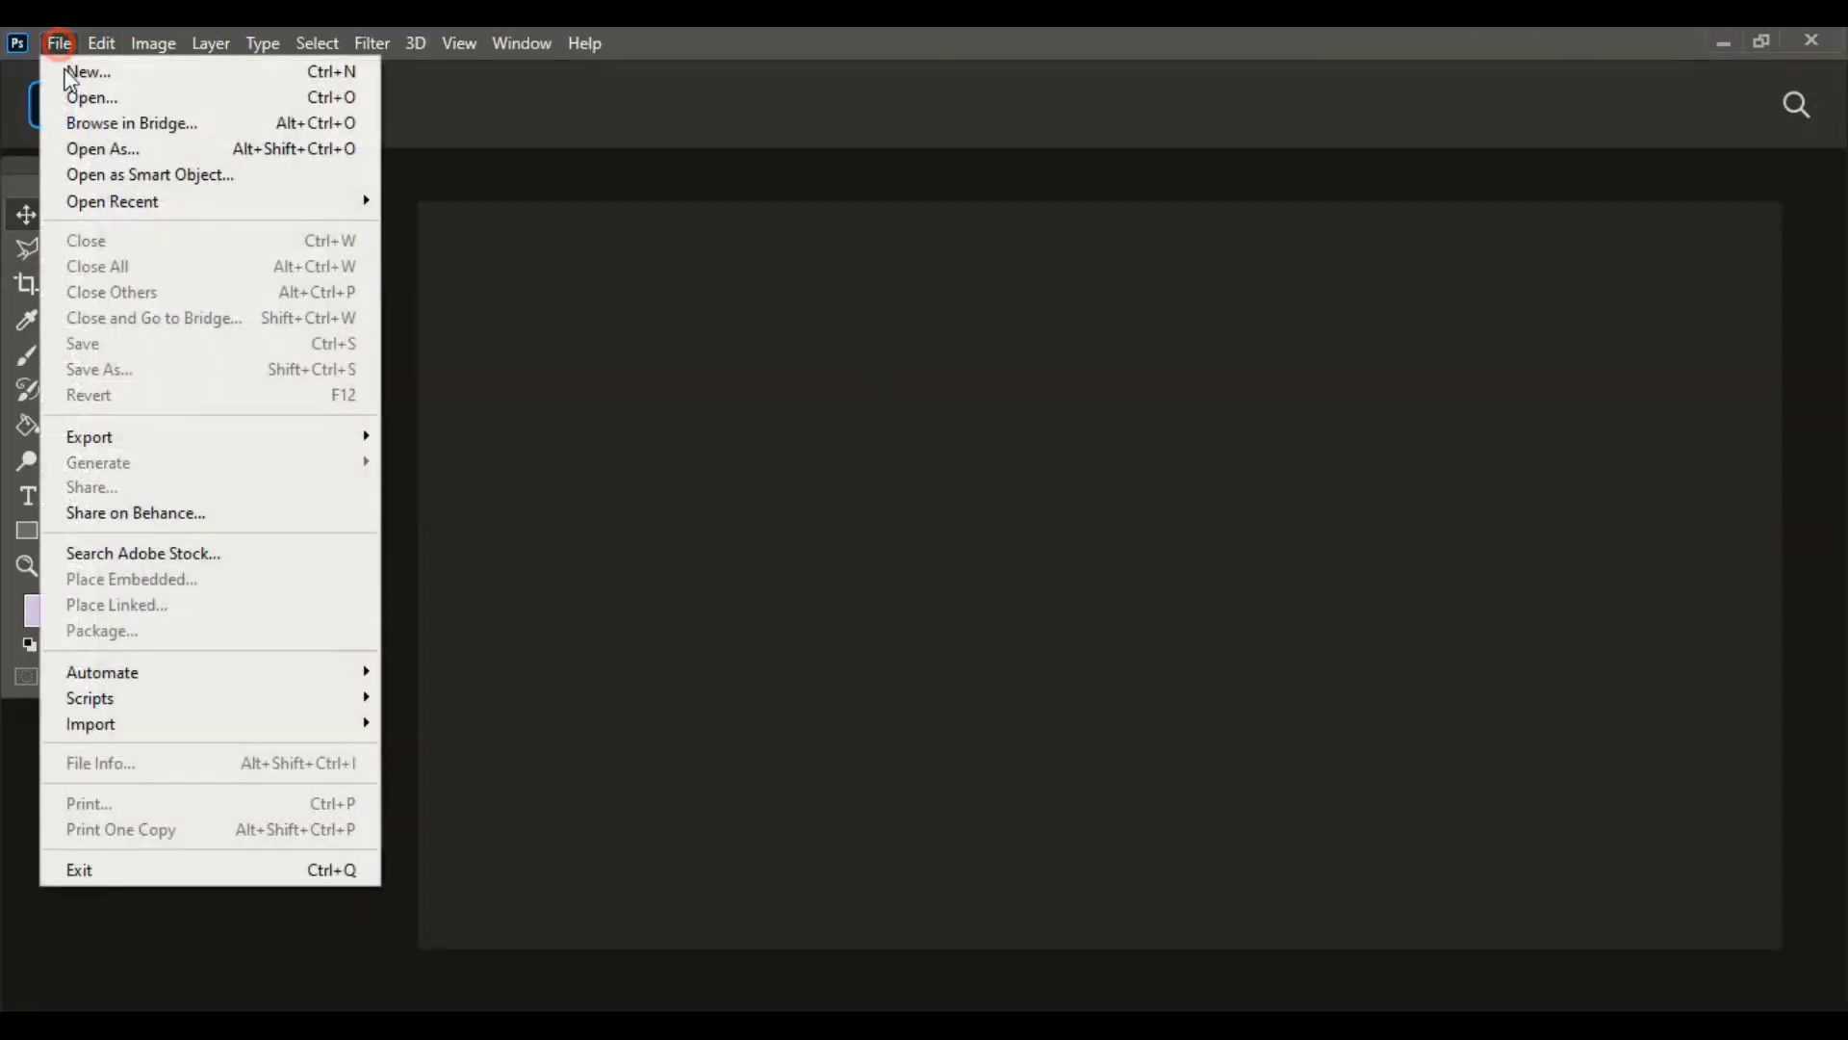
click(123, 97)
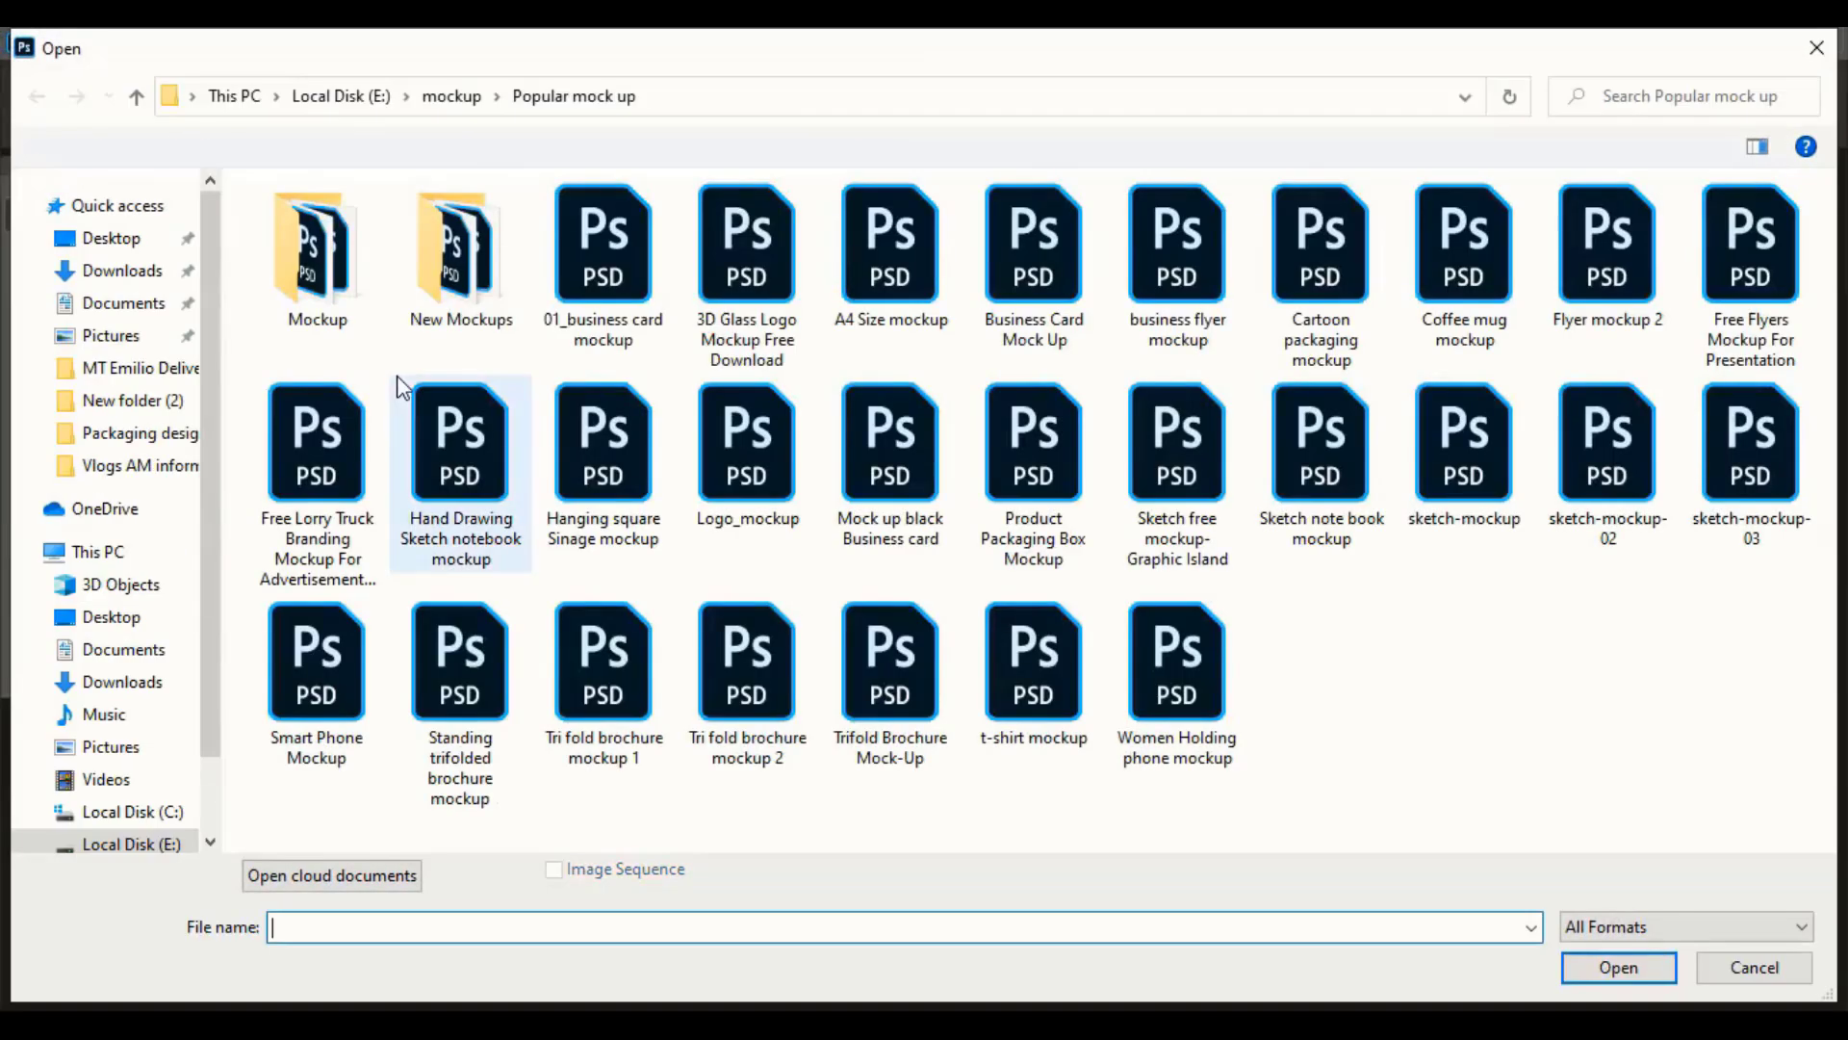
double_click(1047, 470)
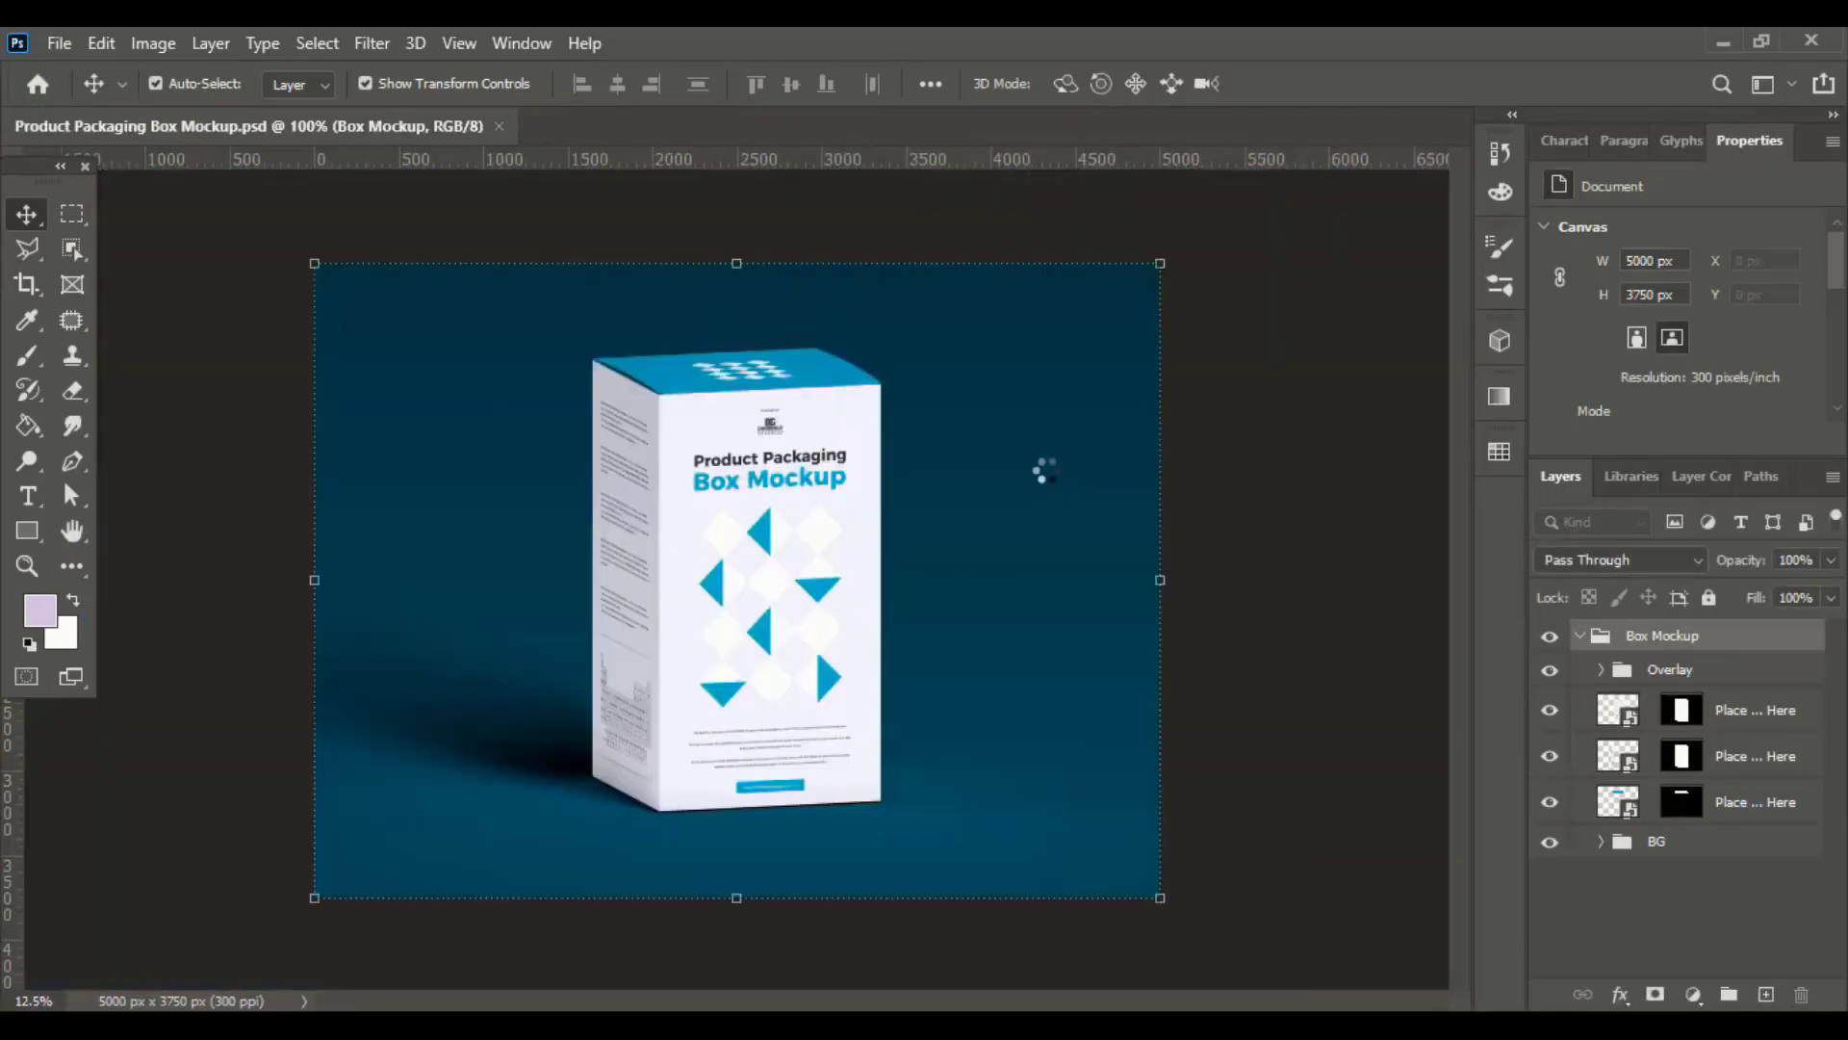
Open the front, Back and Top PNG exports together
click(59, 43)
click(90, 96)
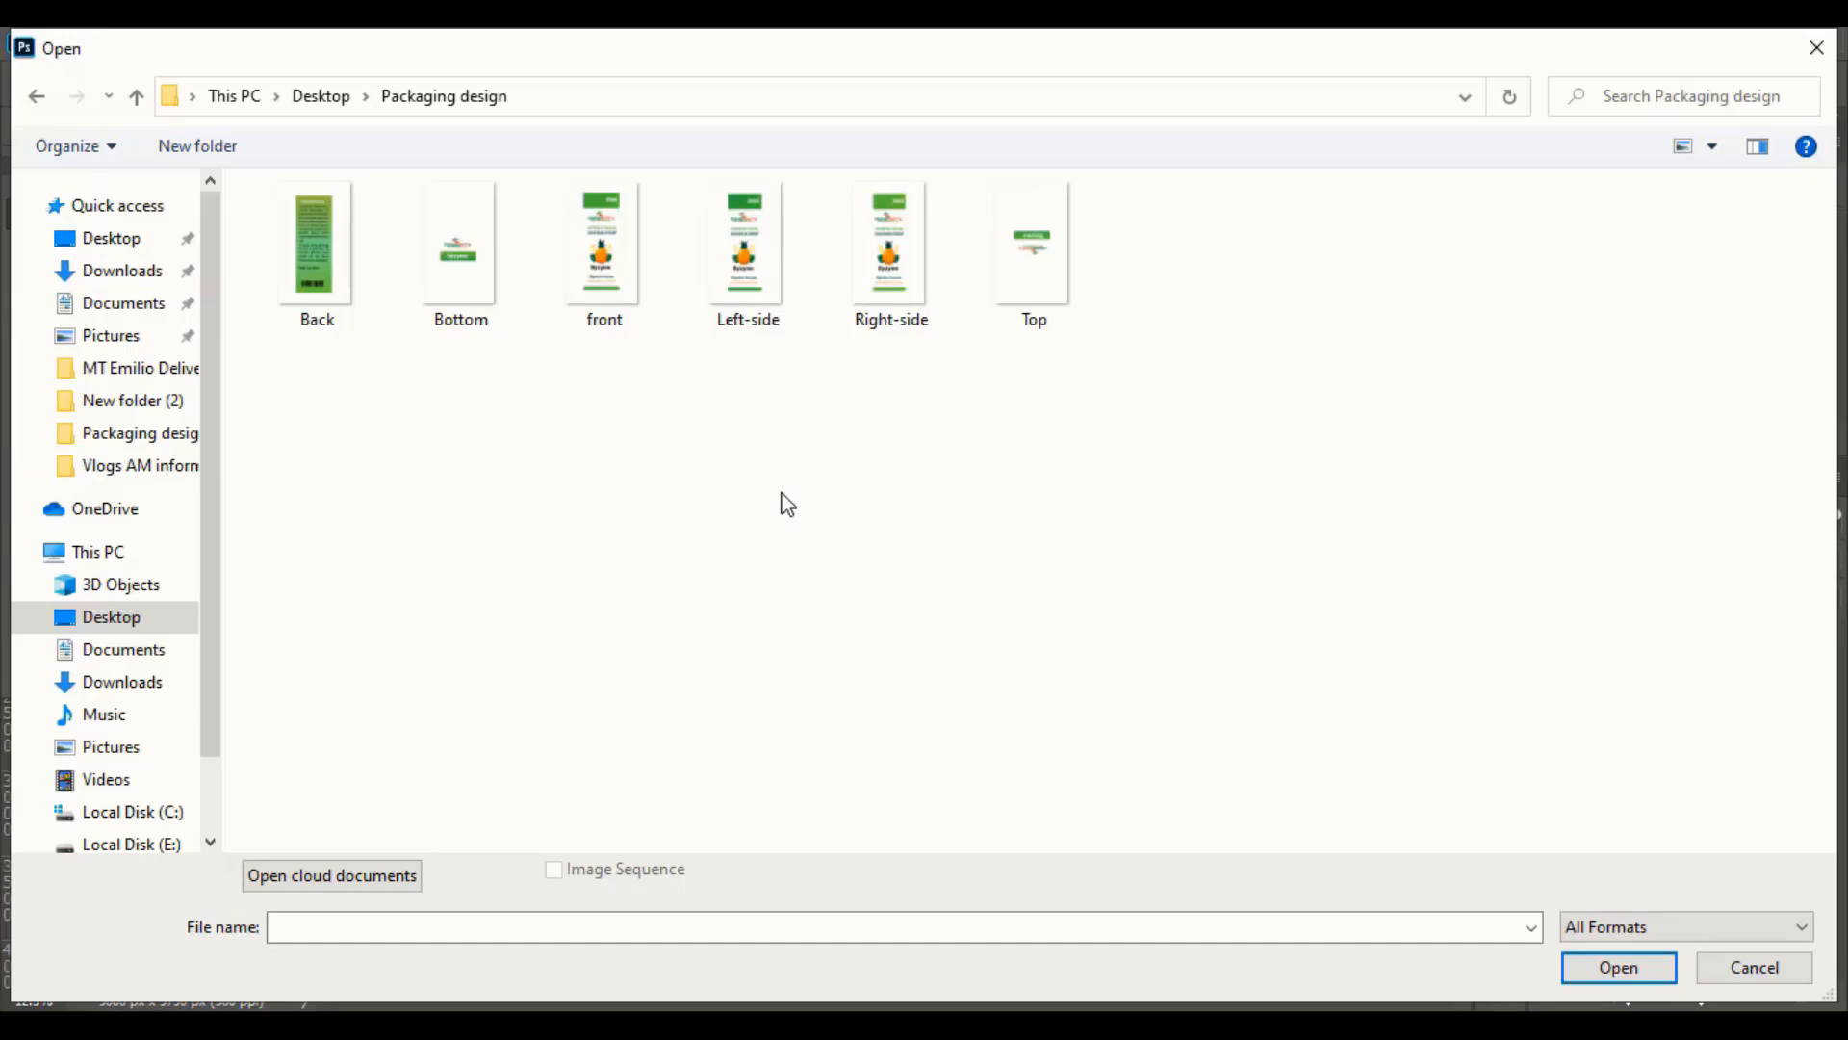
click(612, 259)
ctrl+click(296, 265)
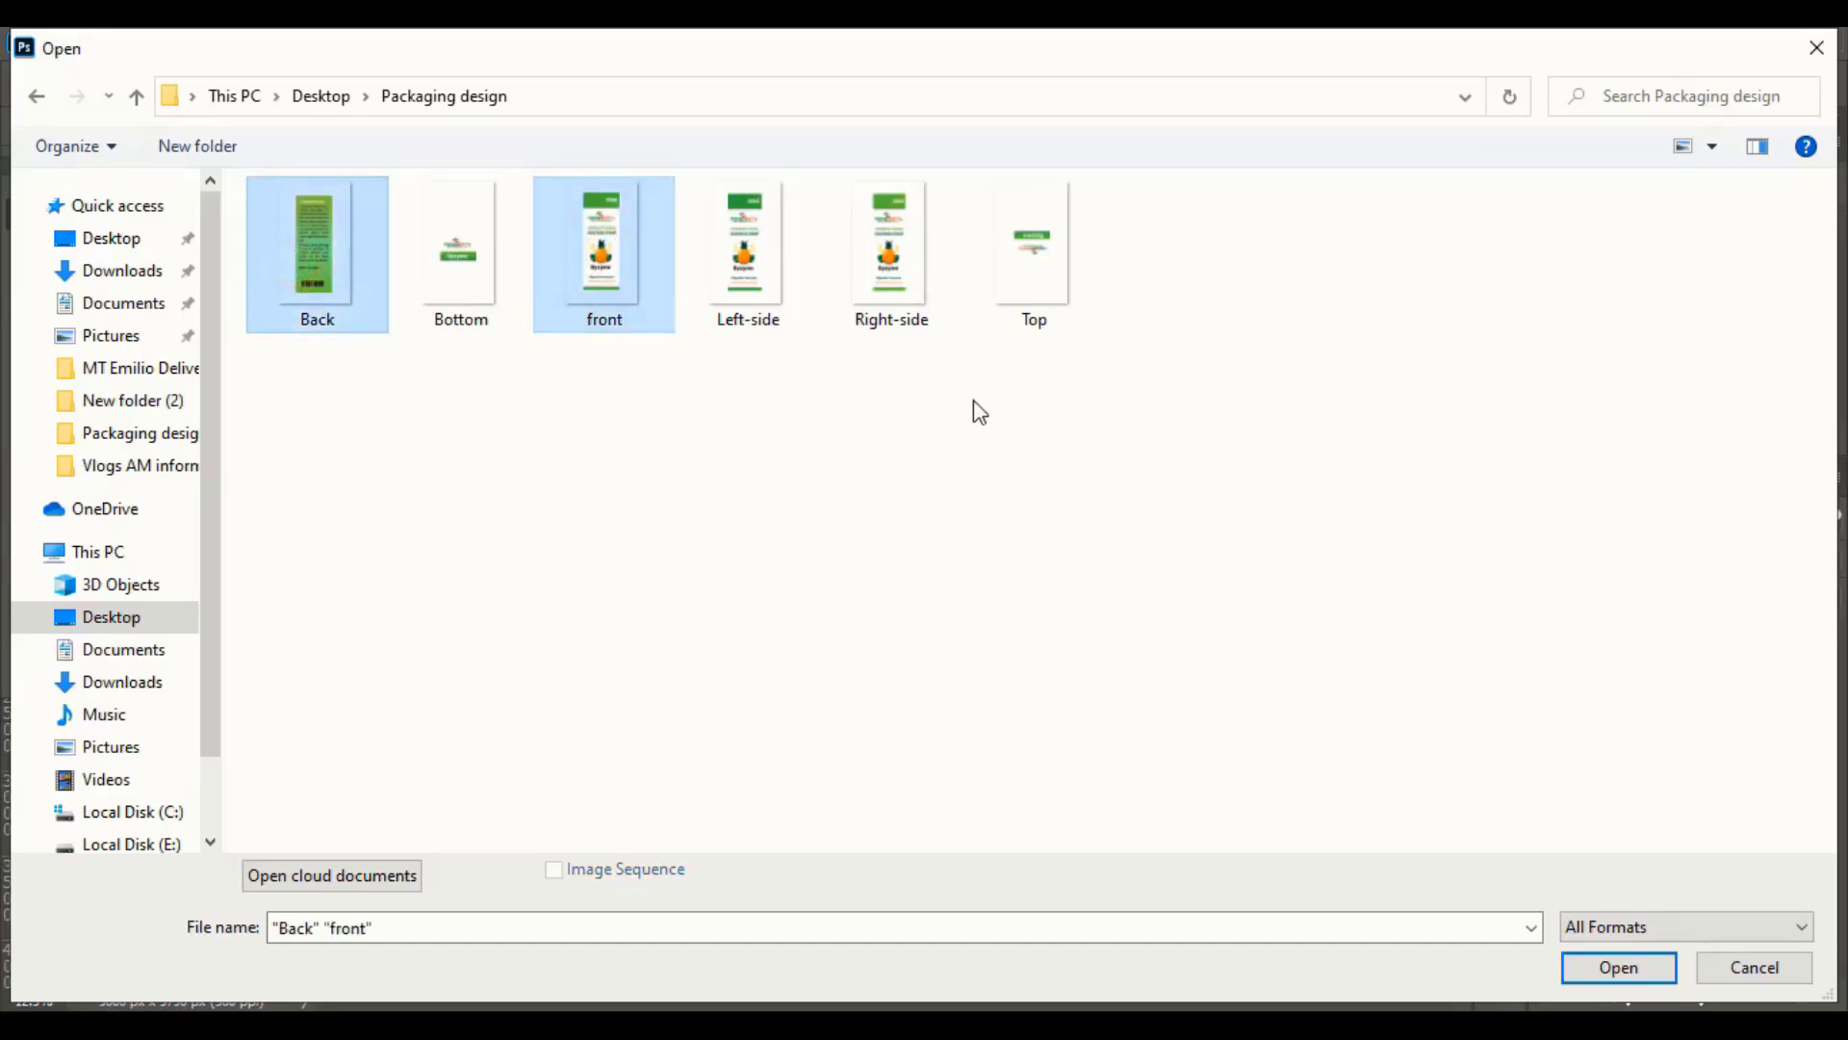
ctrl+click(1043, 270)
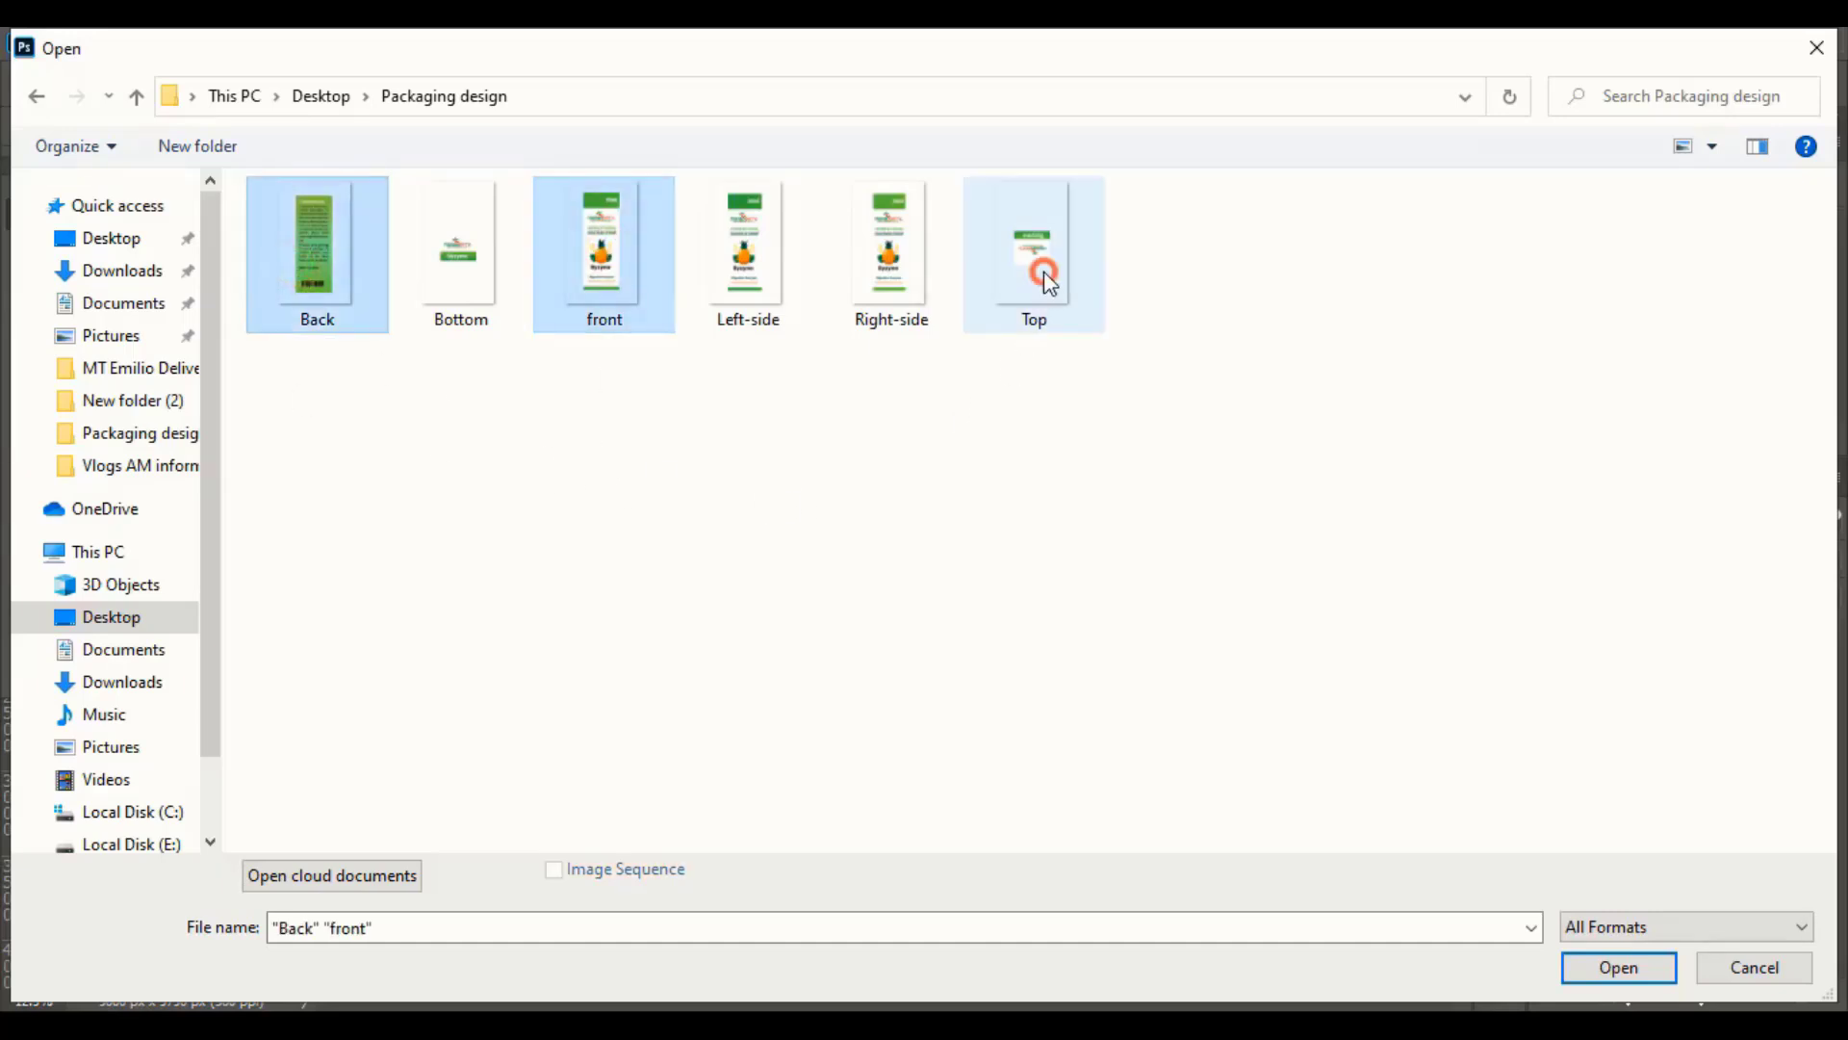
click(1626, 966)
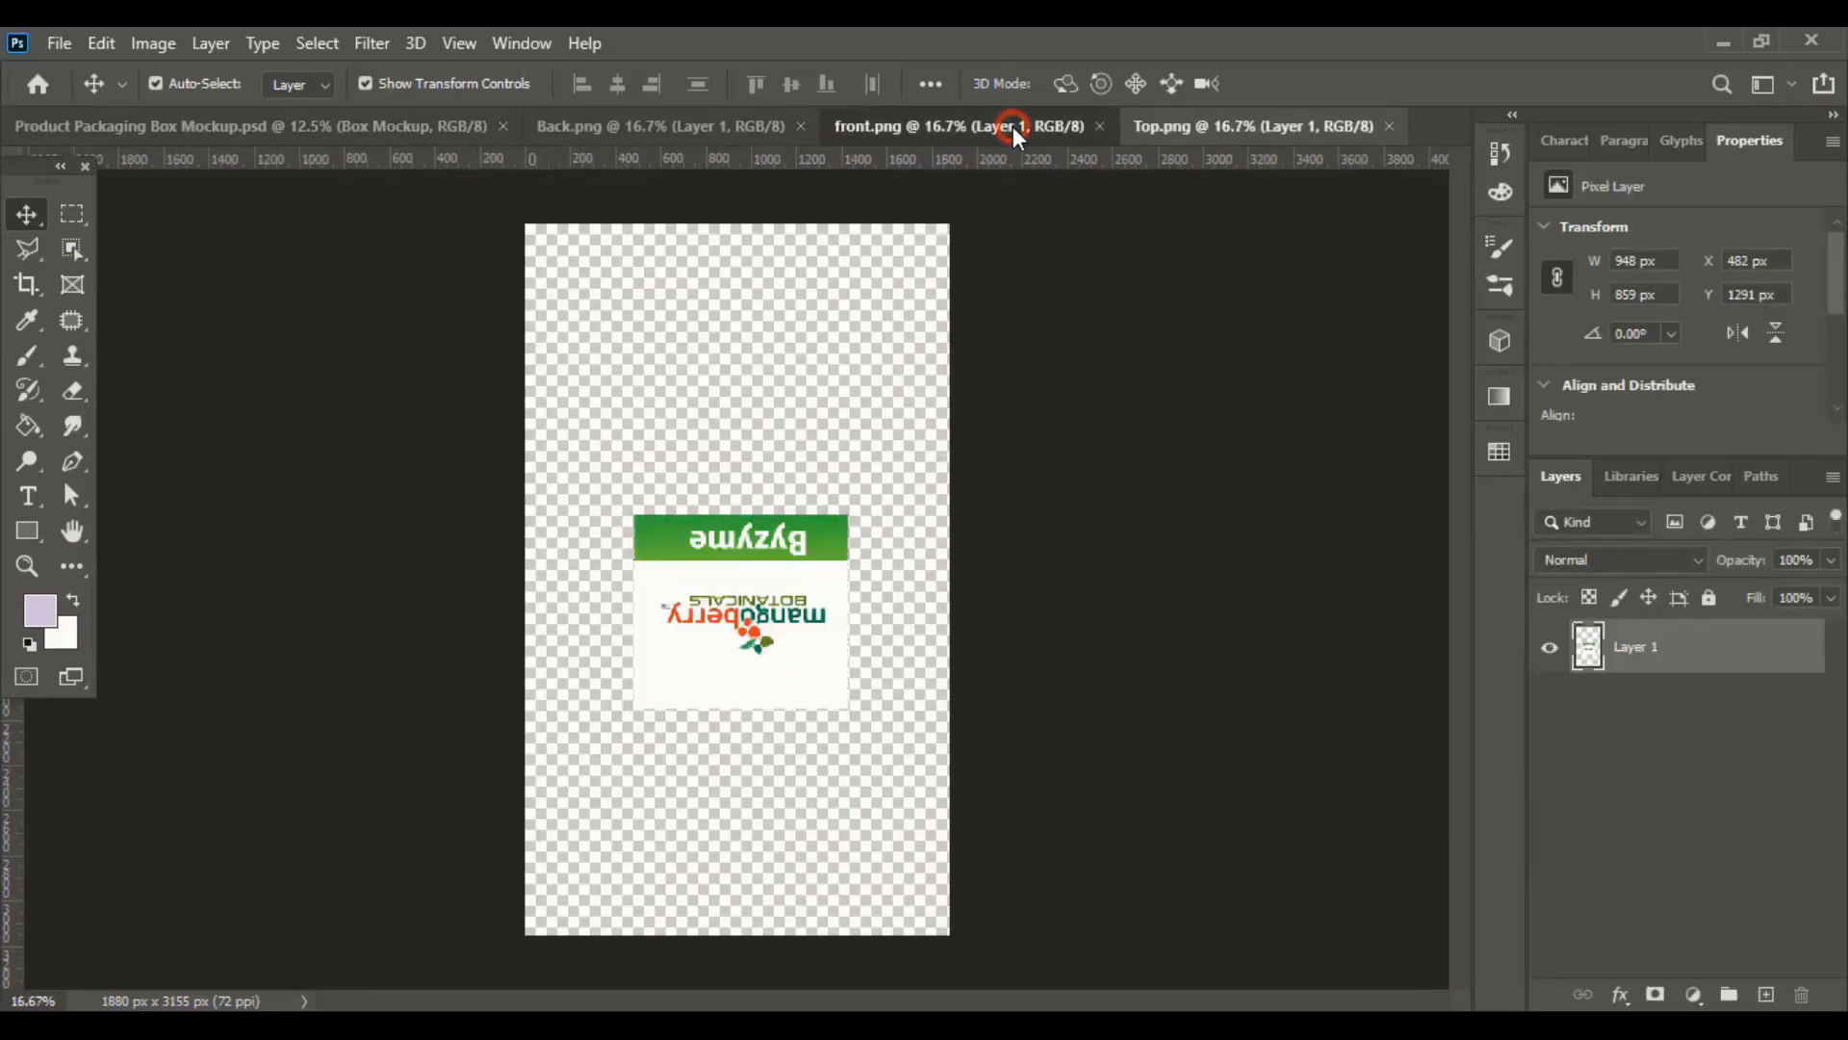
Open the box mockup's front-face placeholder smart object for editing
click(996, 126)
click(664, 126)
click(173, 308)
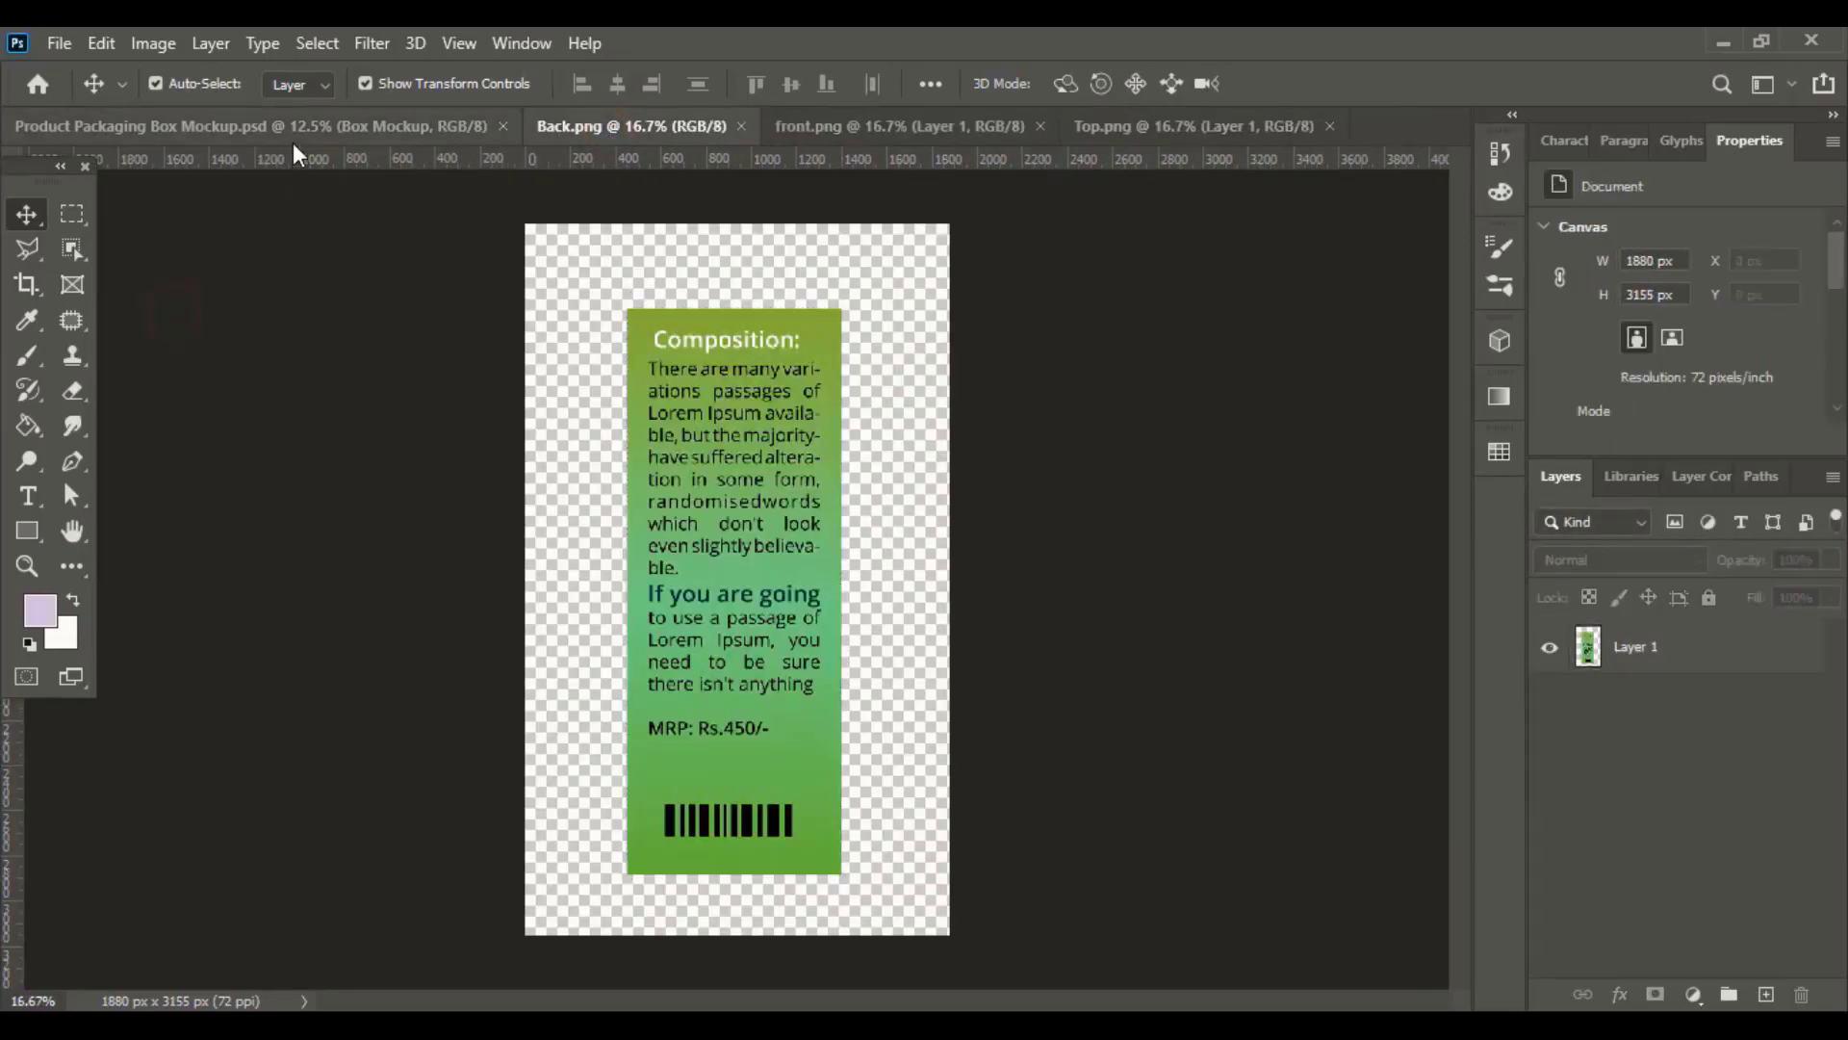
click(303, 126)
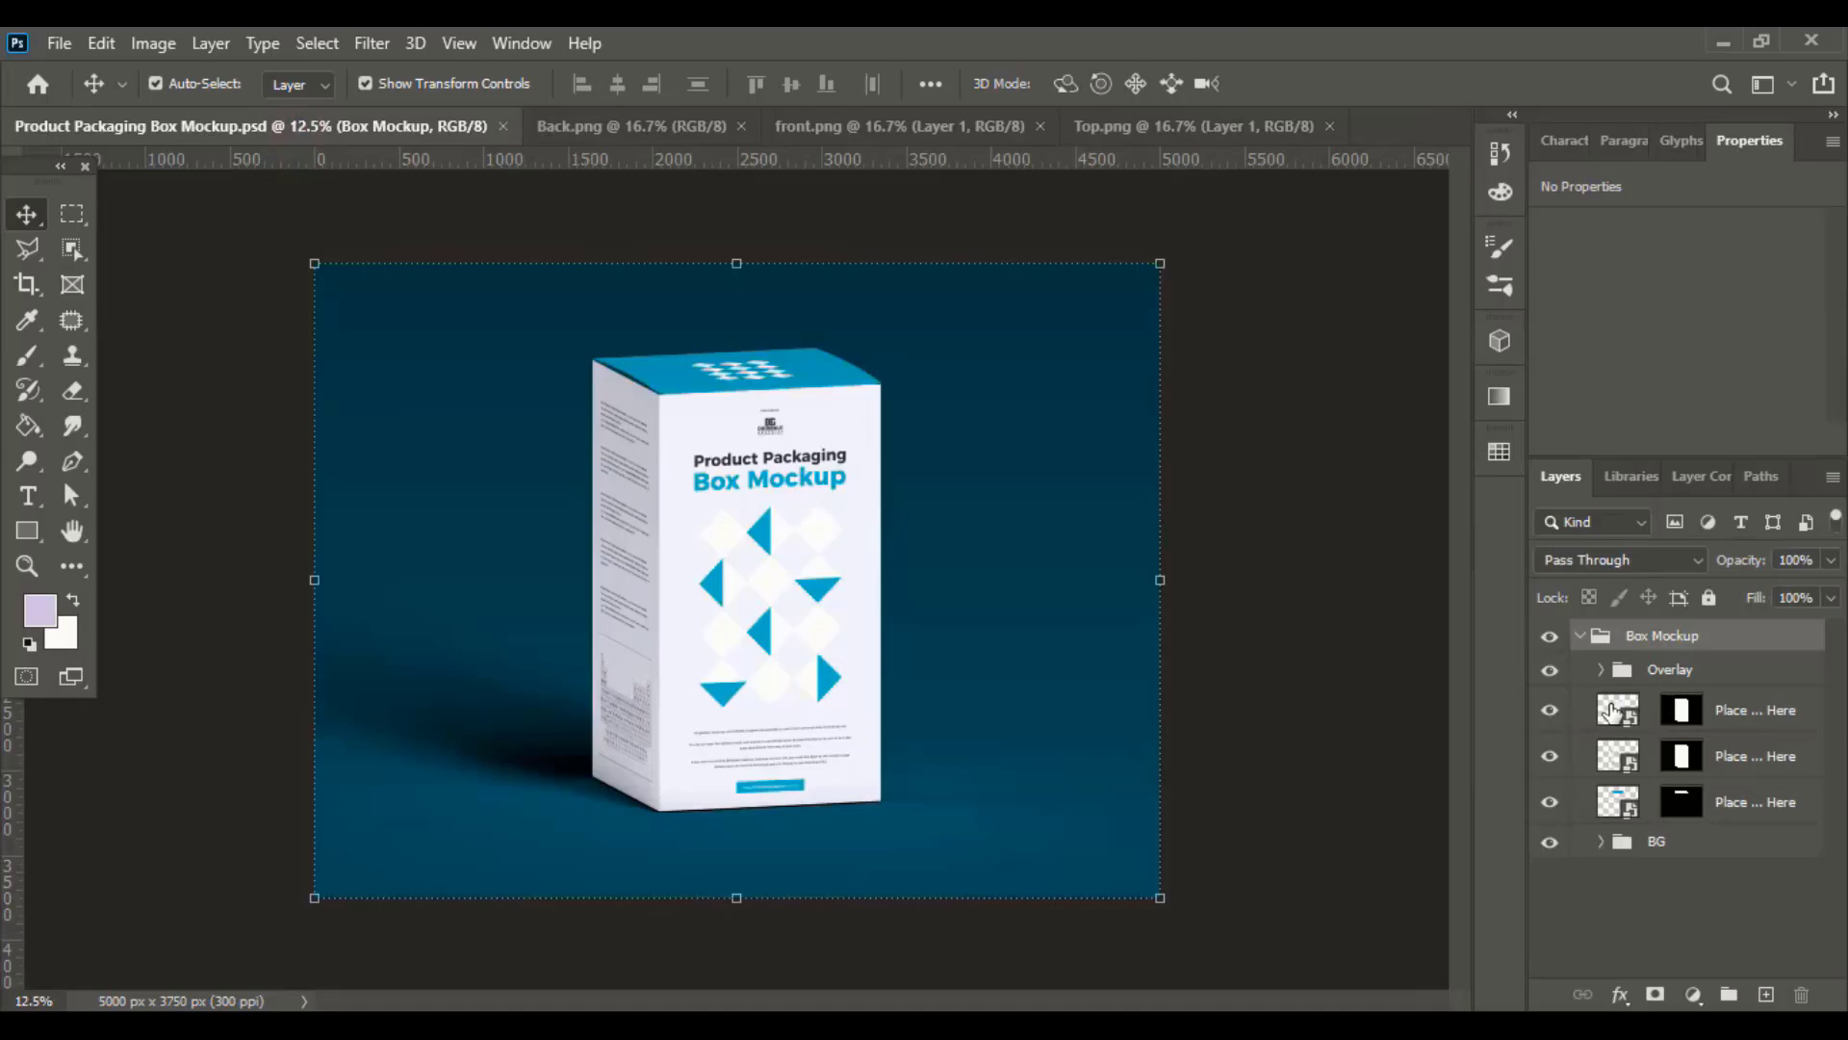
click(1614, 711)
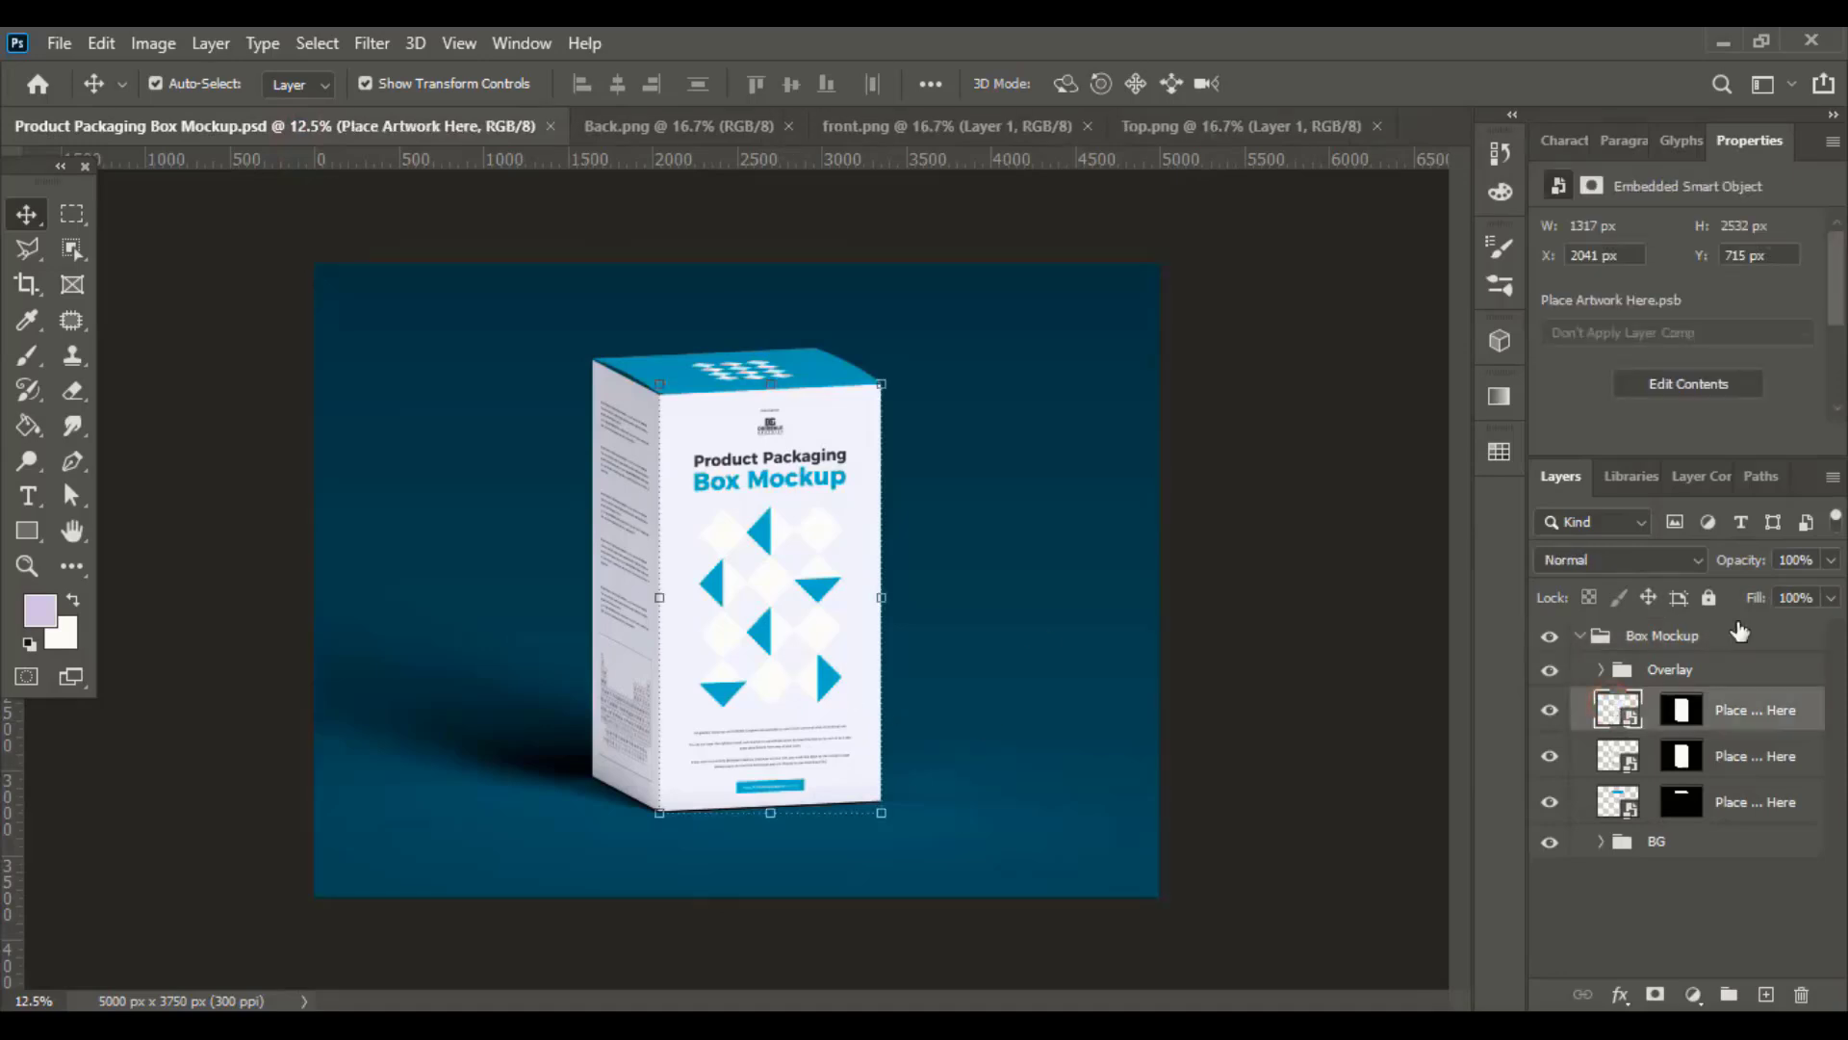
double_click(1618, 709)
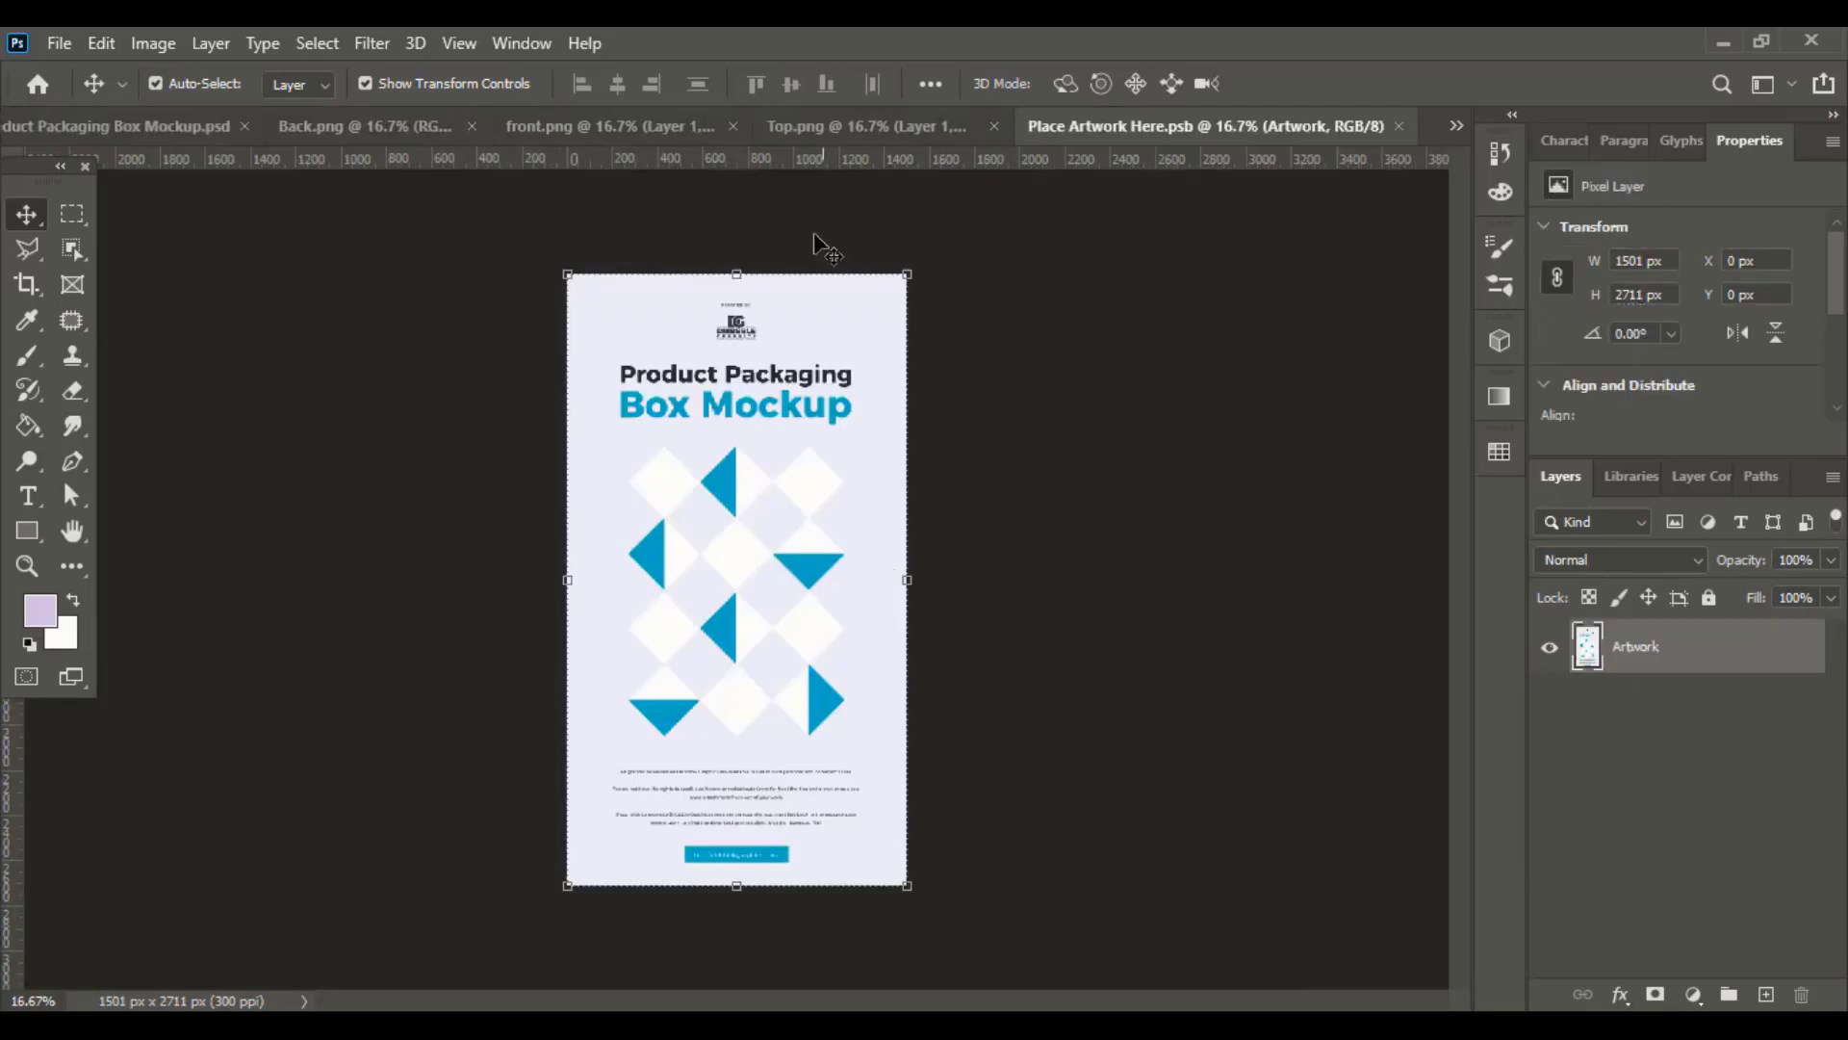
Drag the front.png artwork into the front placeholder and stretch it to fill the canvas
click(611, 126)
drag(997, 396, 775, 544)
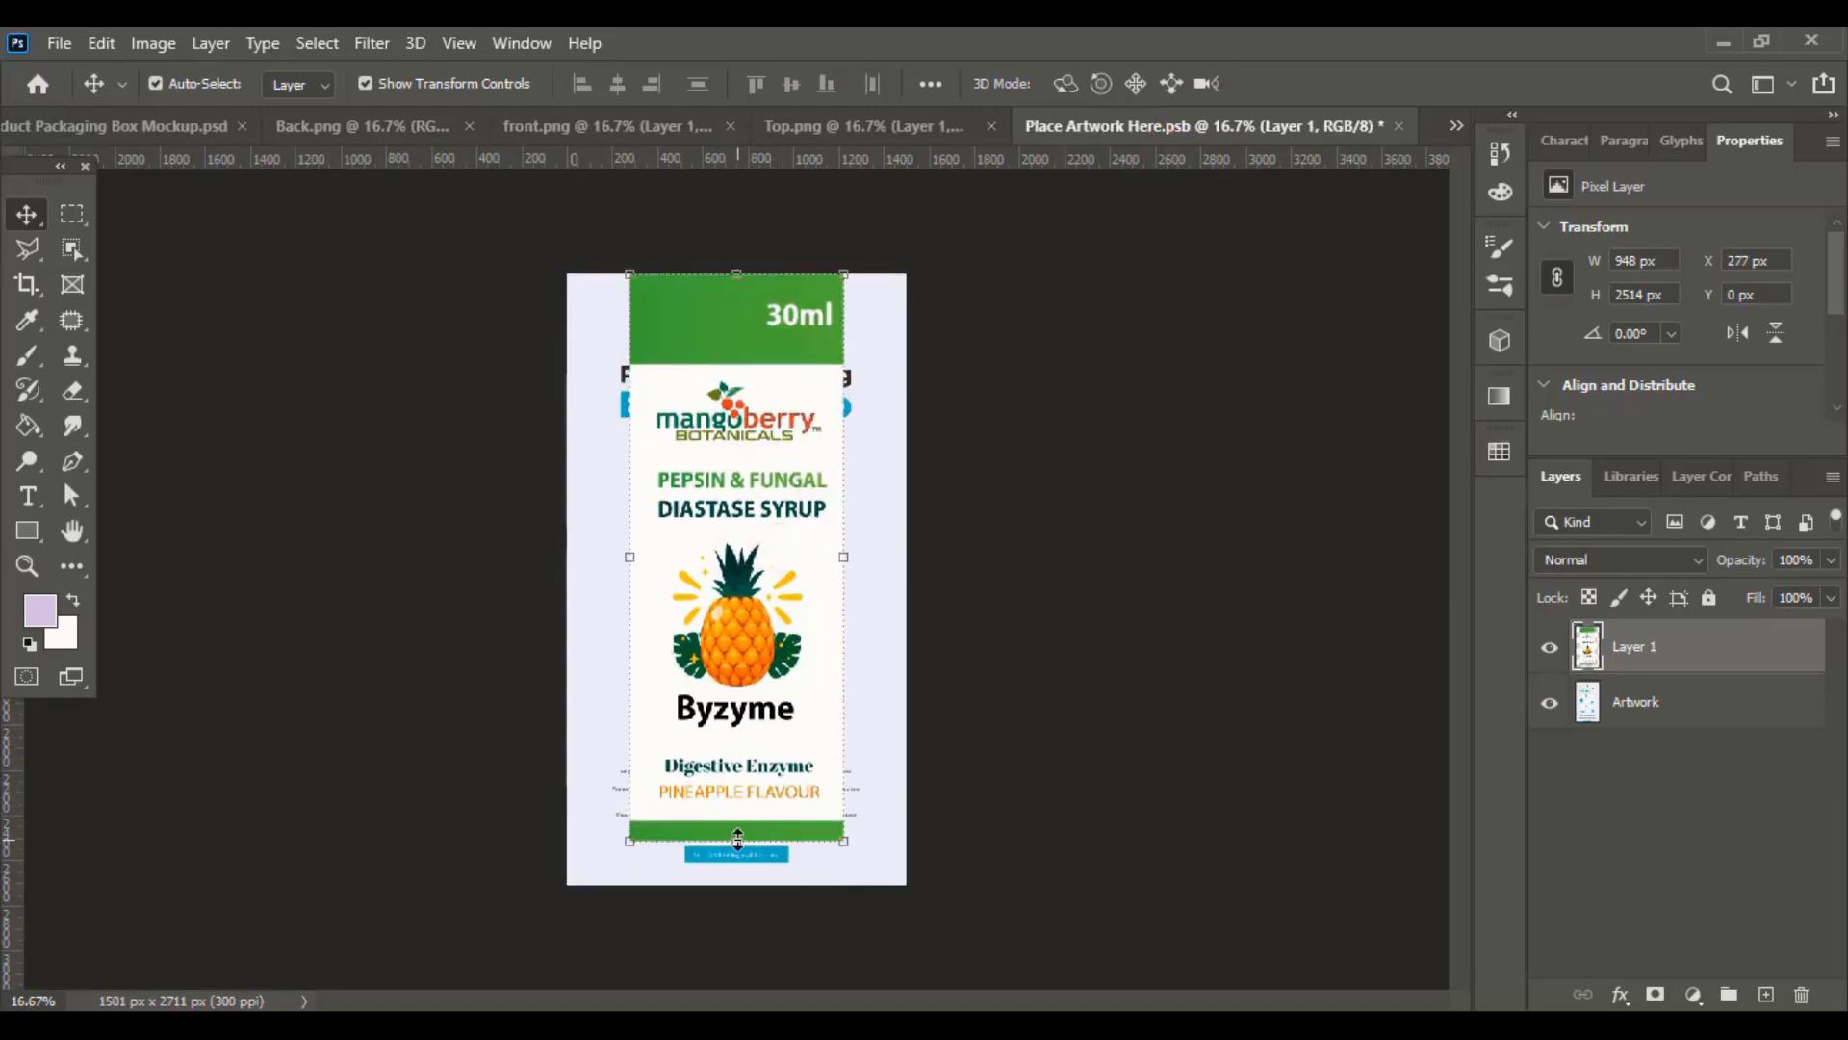
drag(736, 840, 740, 881)
drag(844, 579, 905, 599)
drag(630, 579, 573, 603)
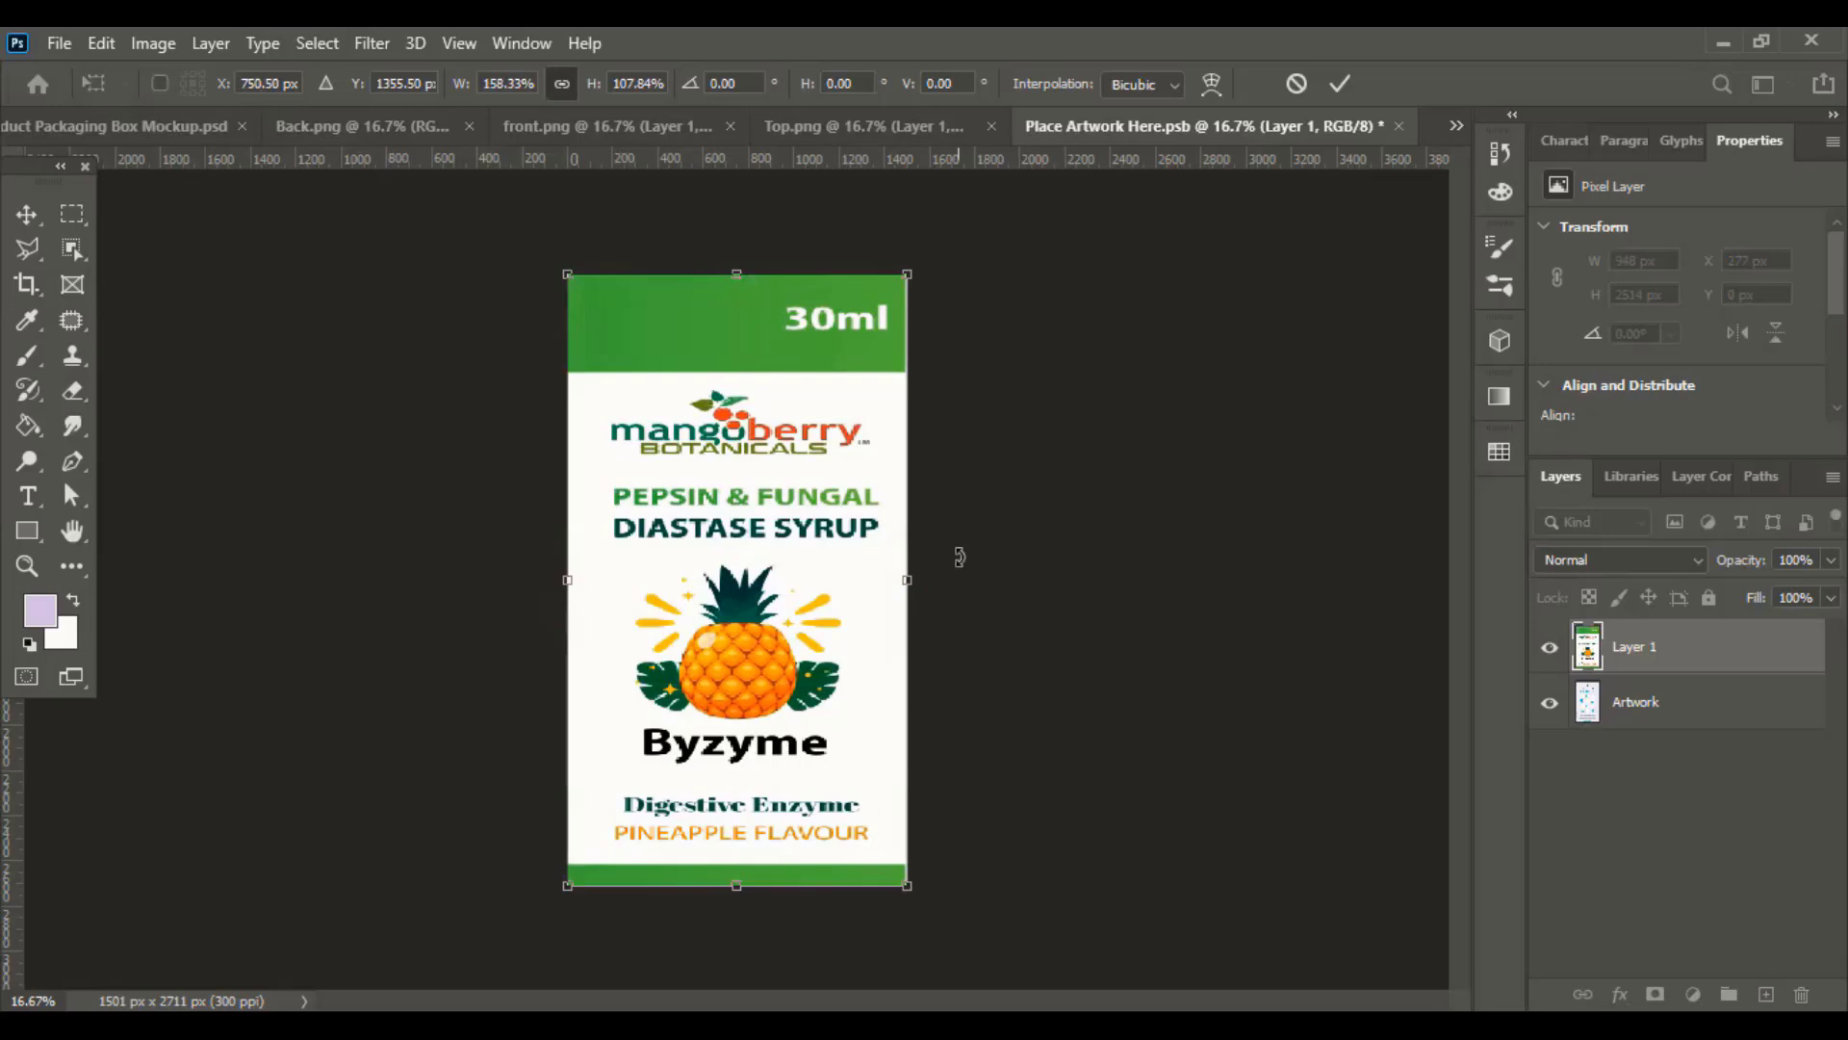
click(1339, 85)
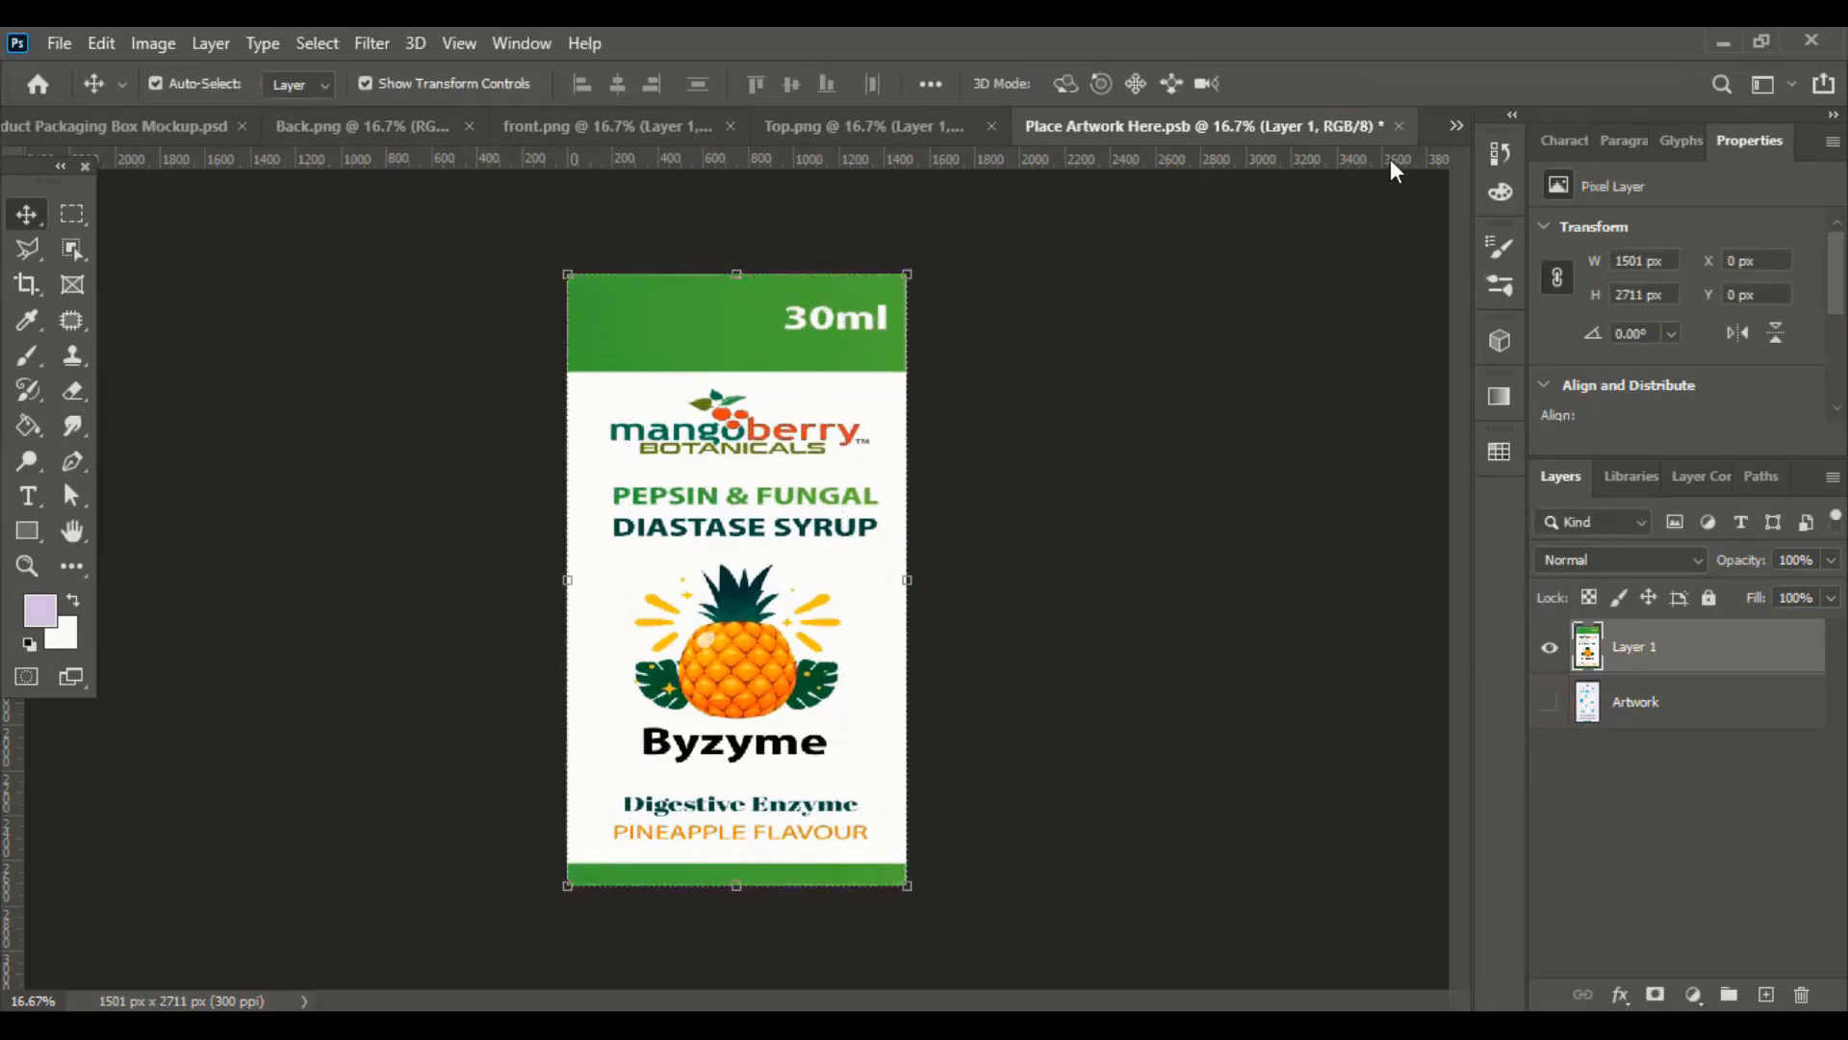
Save and close the front placeholder, returning to the box mockup
click(1401, 125)
click(794, 417)
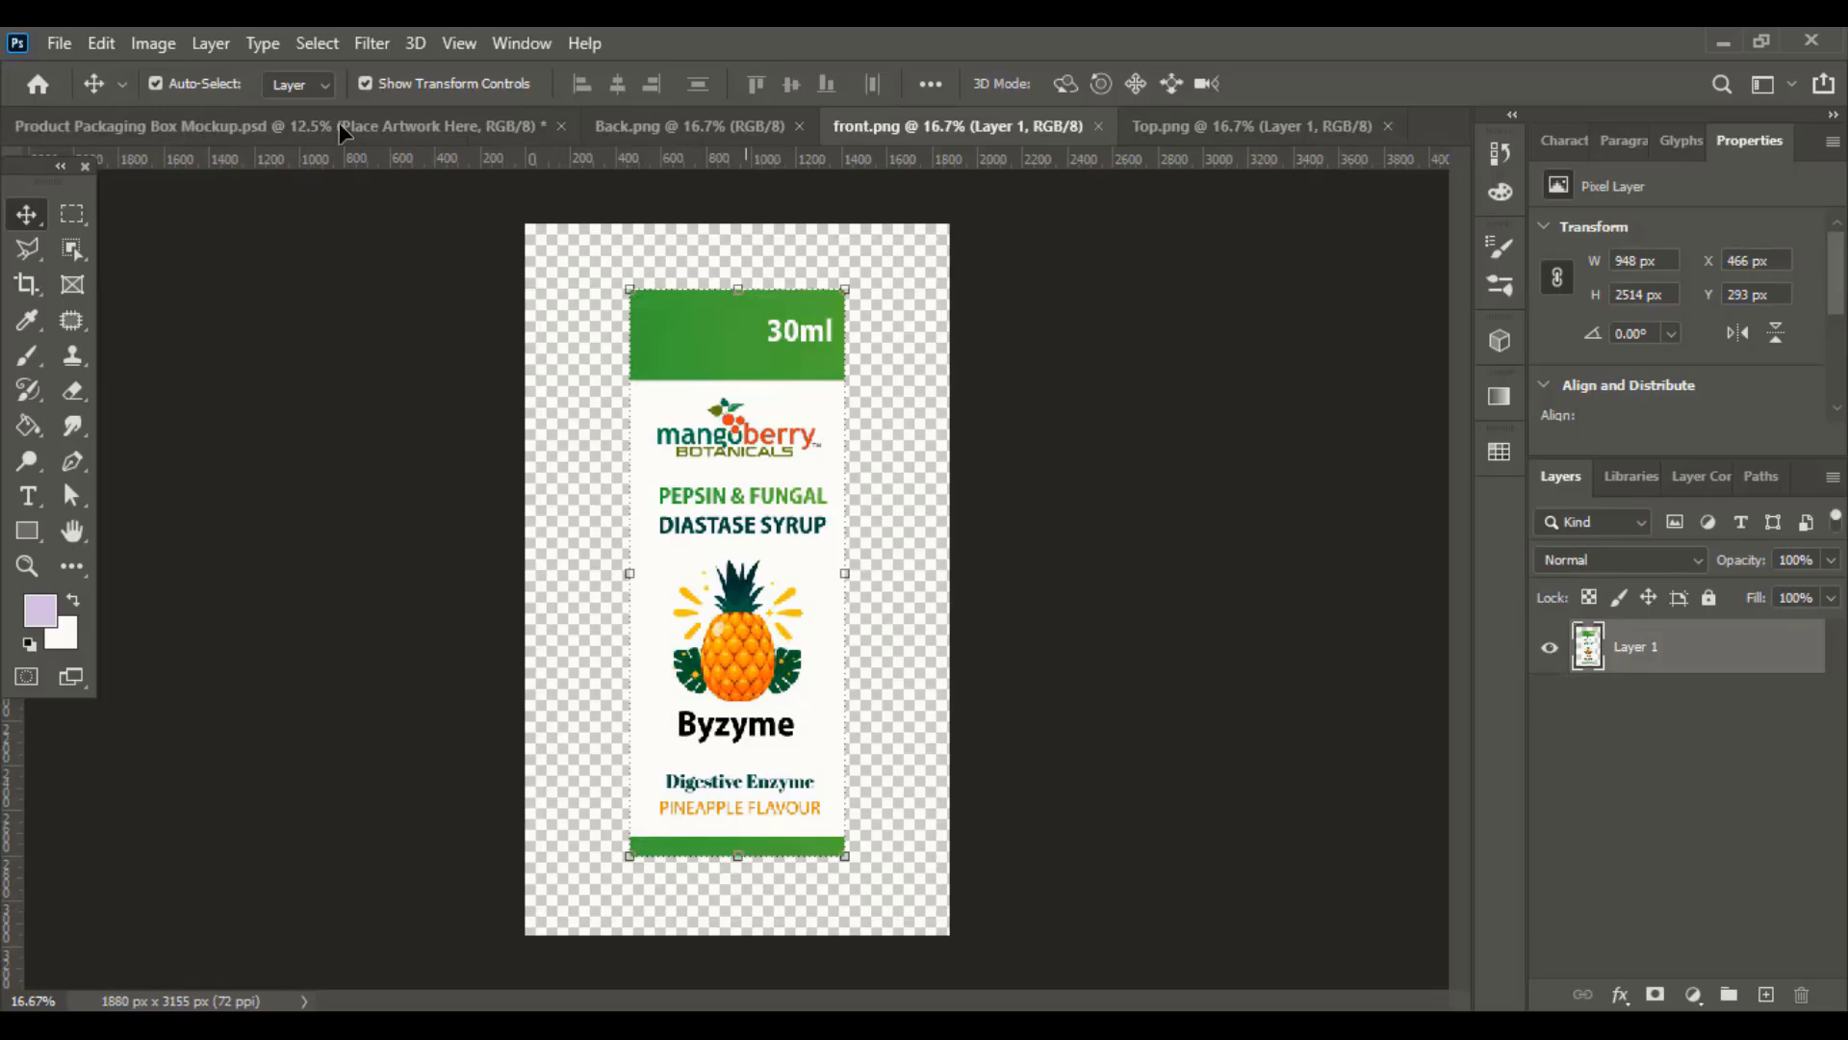
click(339, 125)
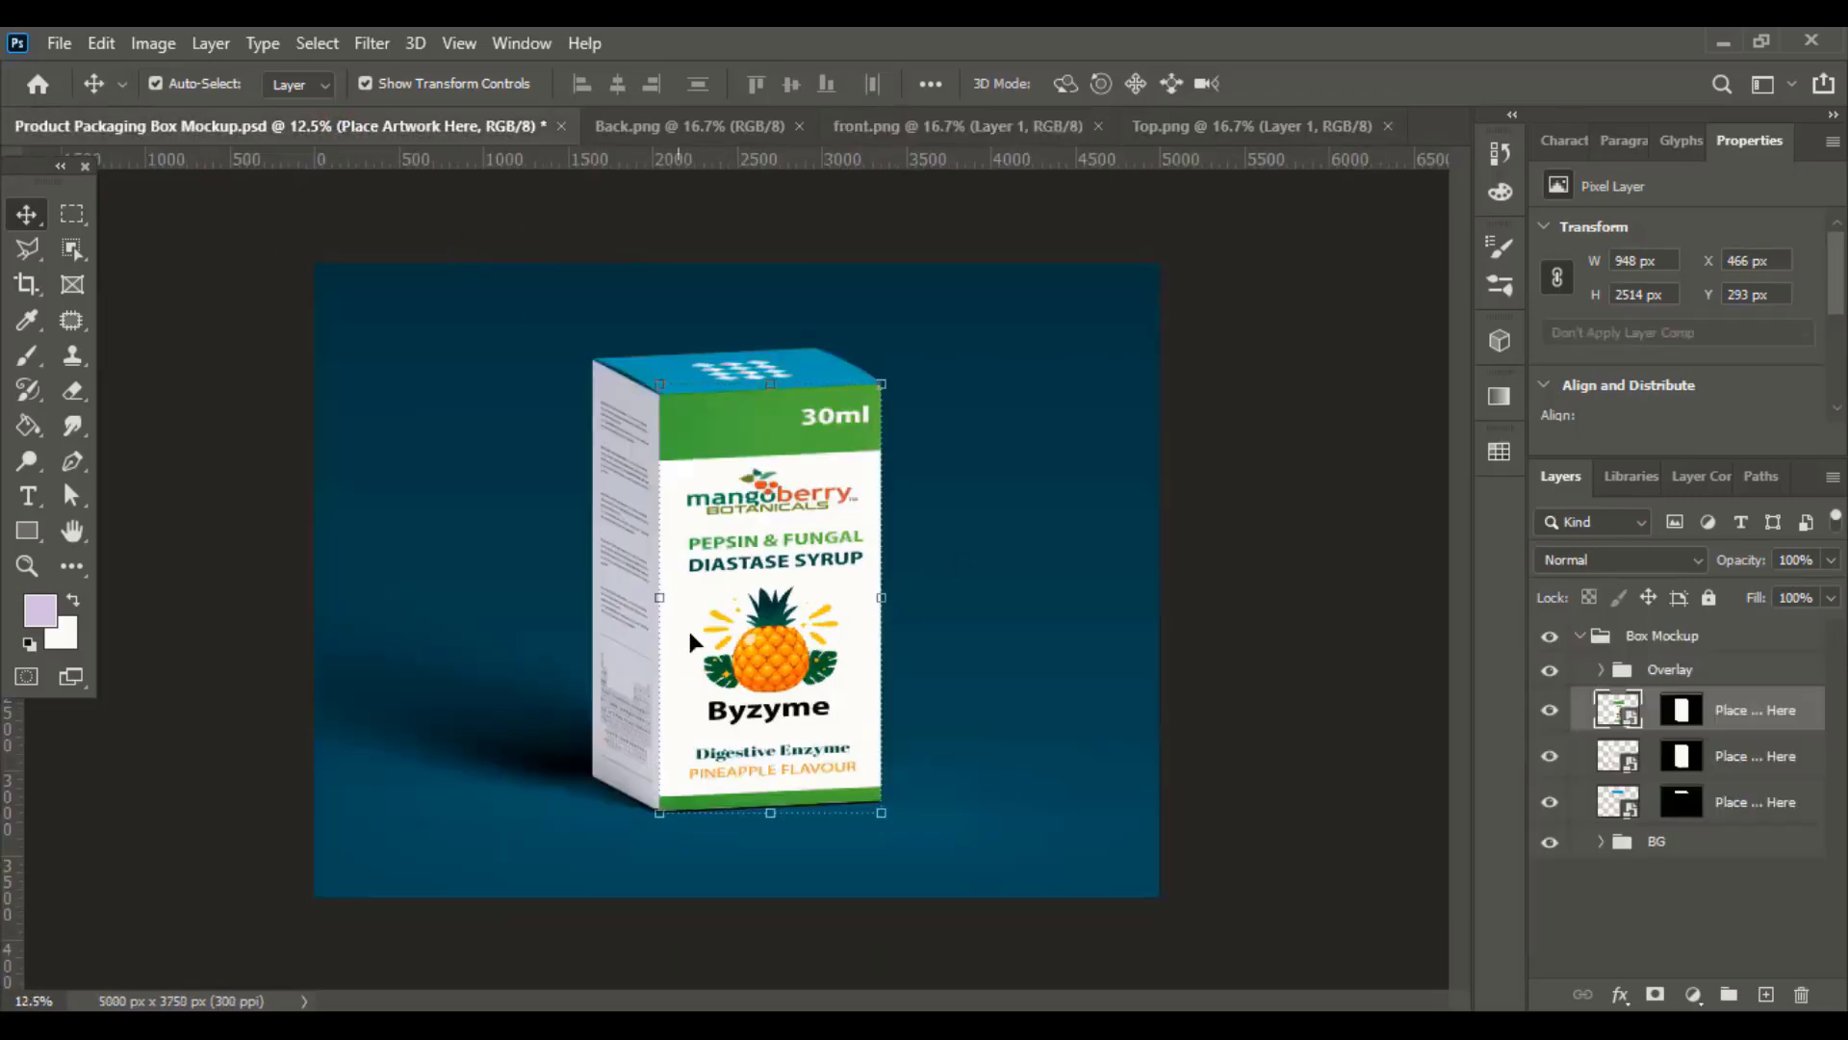
Close front.png and open the side-face placeholder smart object for editing
click(1098, 127)
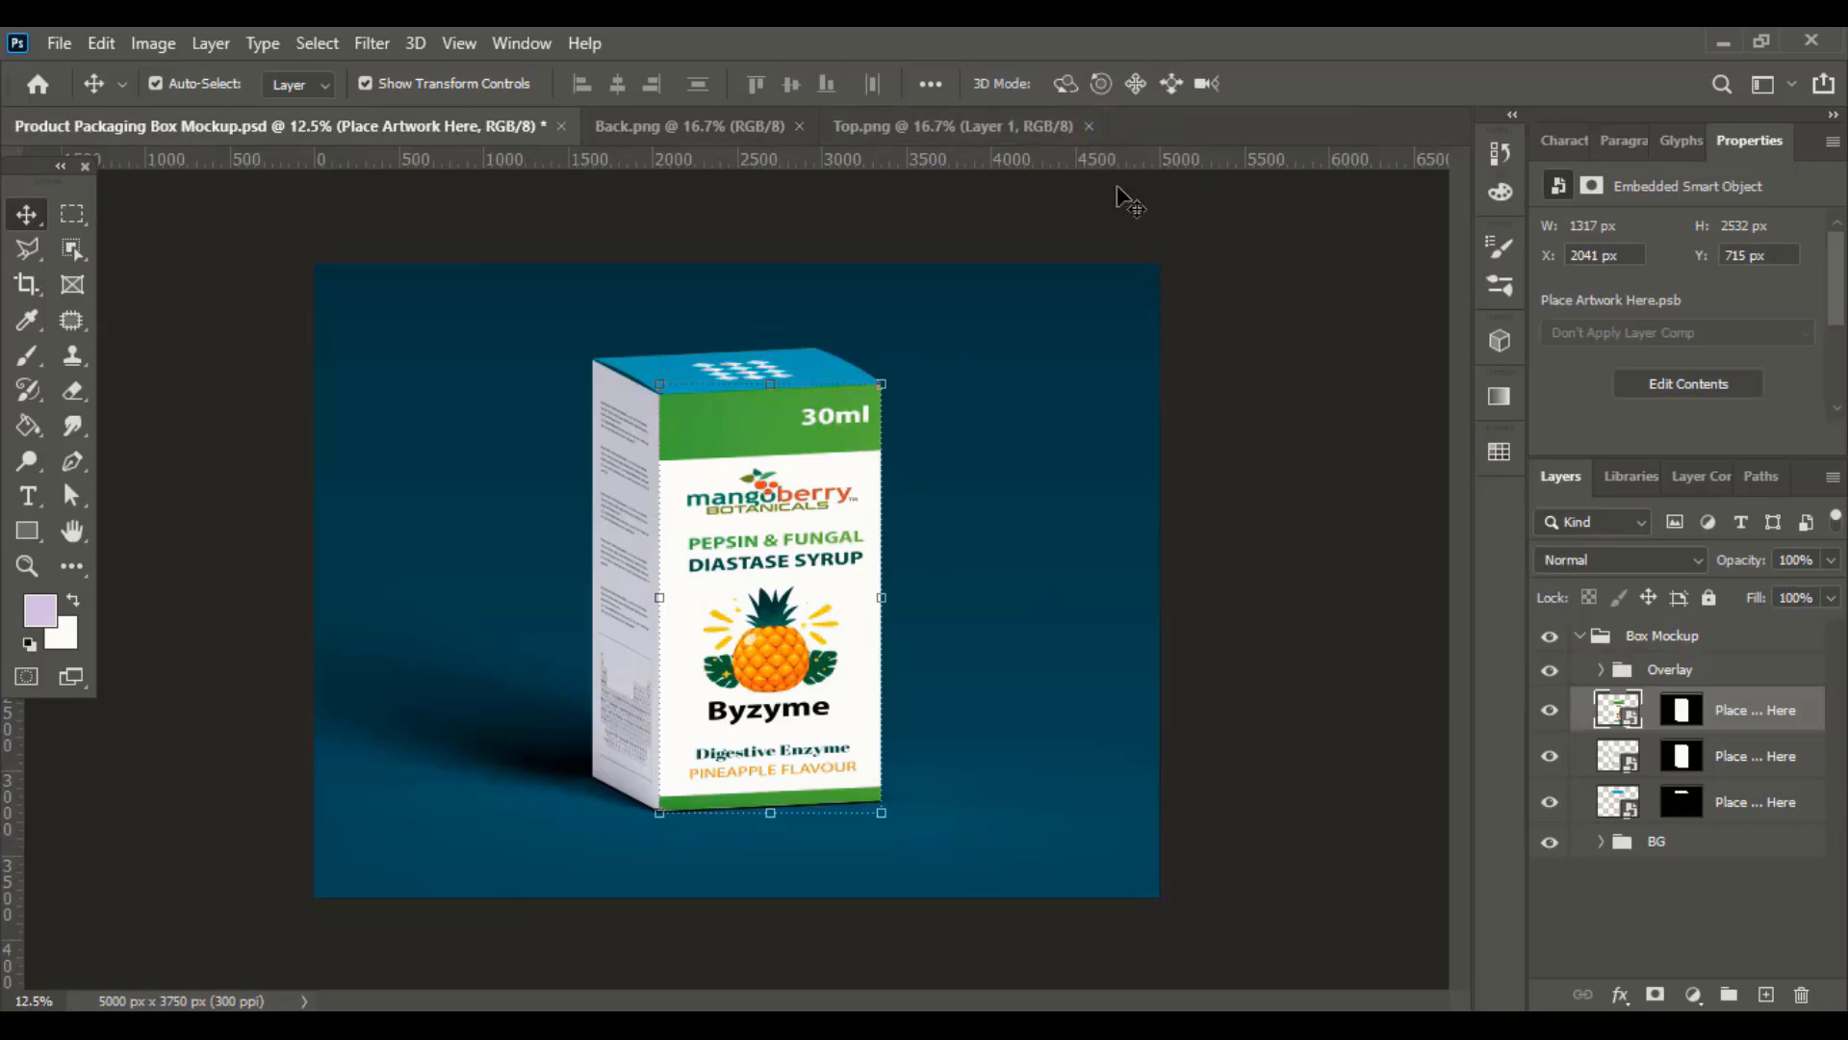
click(1619, 757)
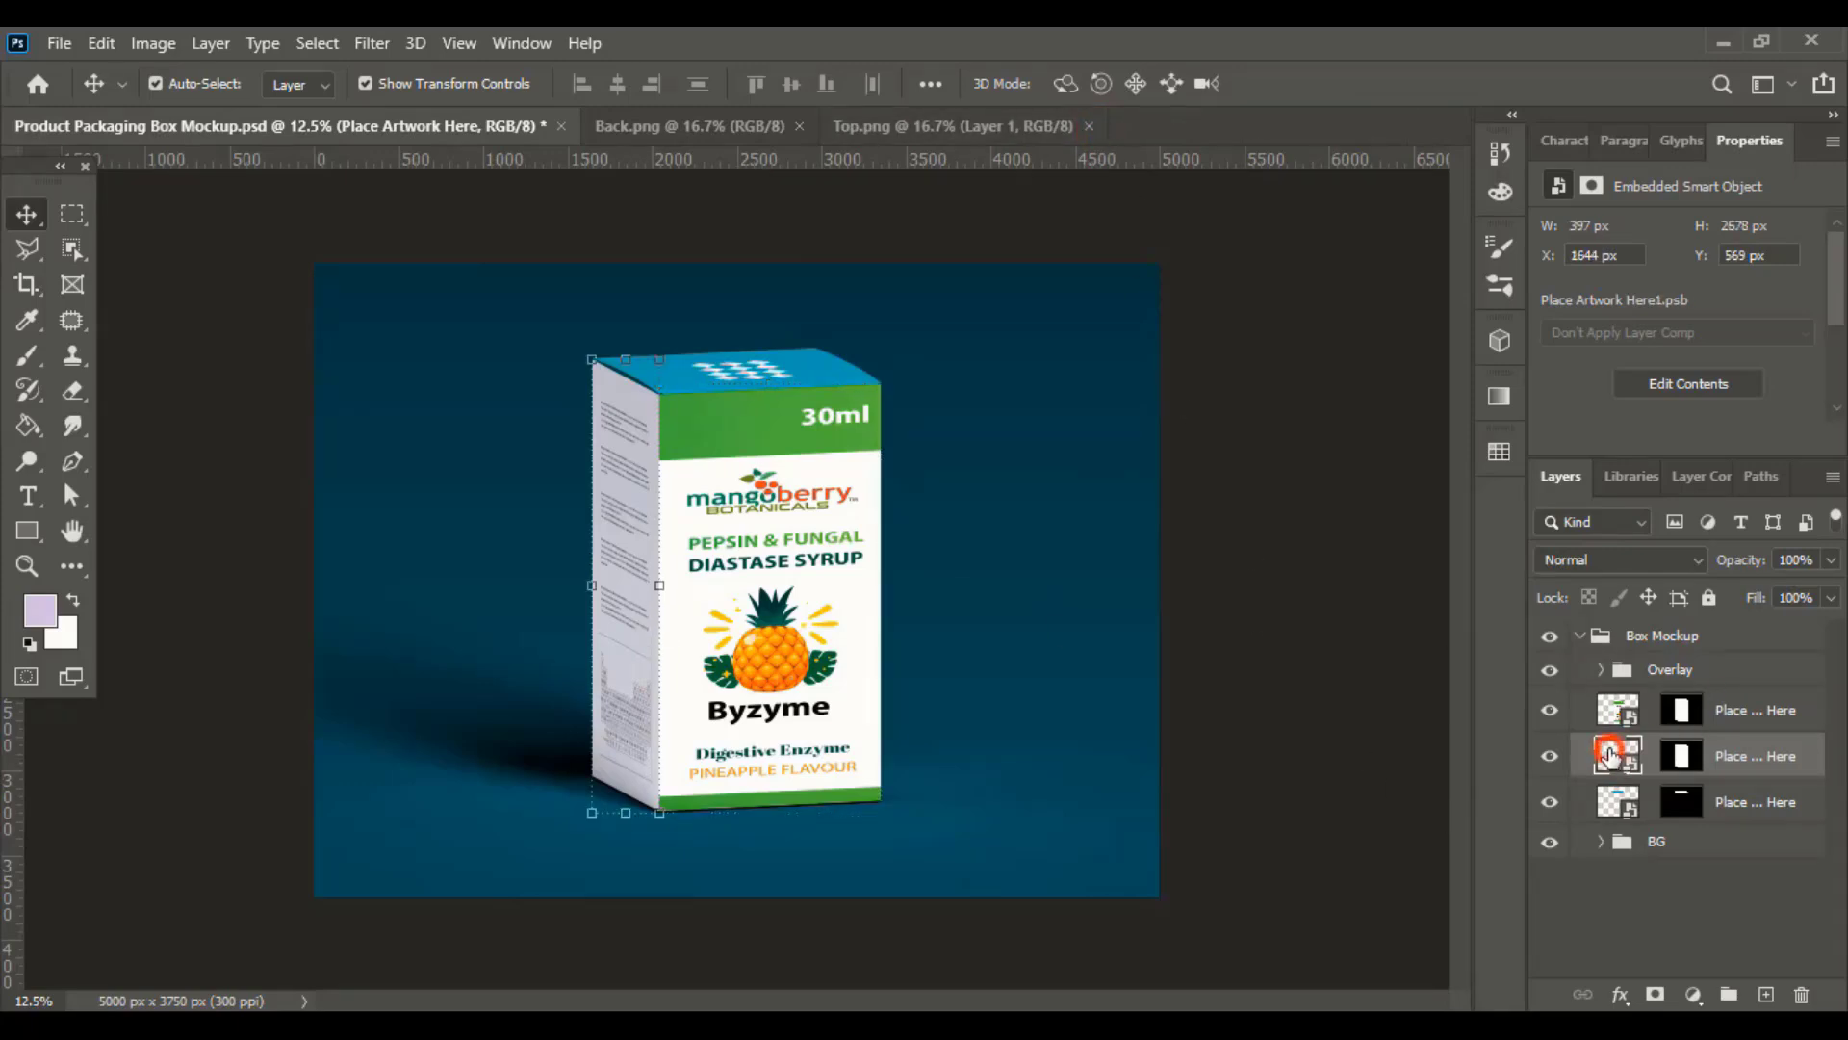
double_click(1610, 756)
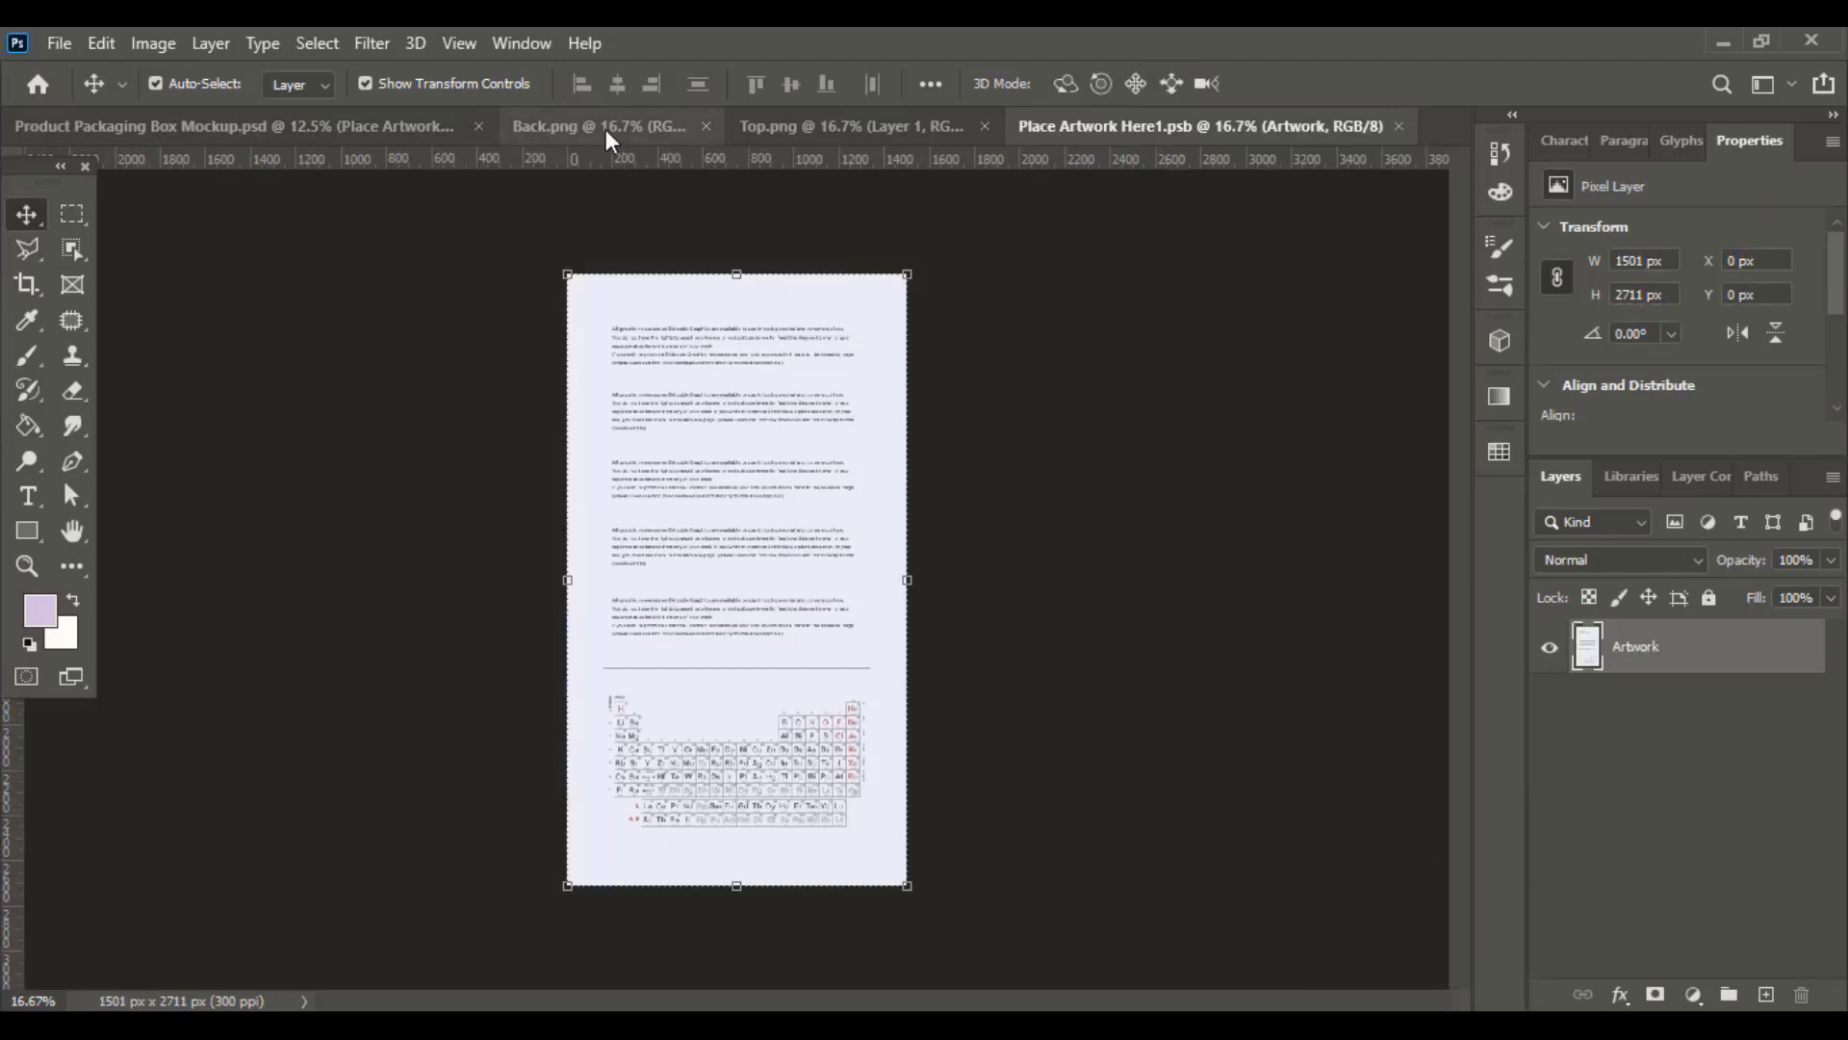
Bring the Back.png label into the side placeholder, stretch it to fill, and hide the original artwork
click(604, 125)
click(1040, 368)
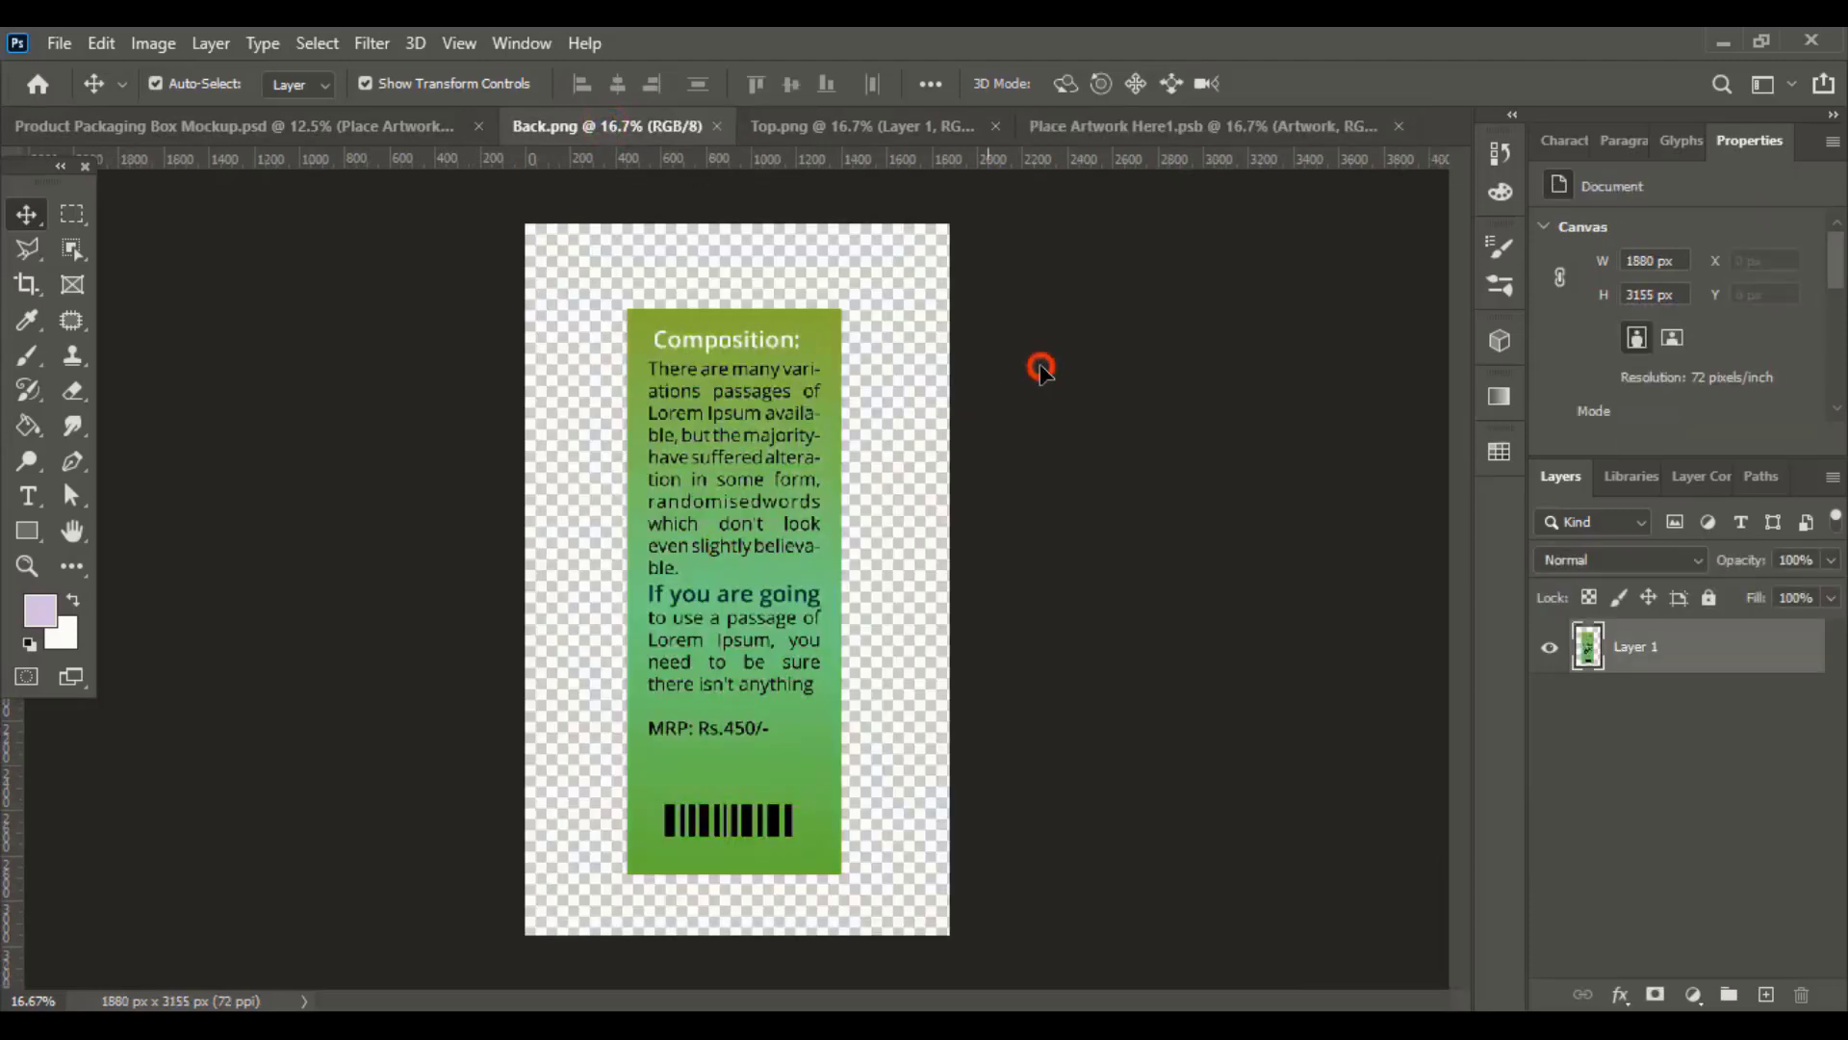
drag(1041, 368, 904, 566)
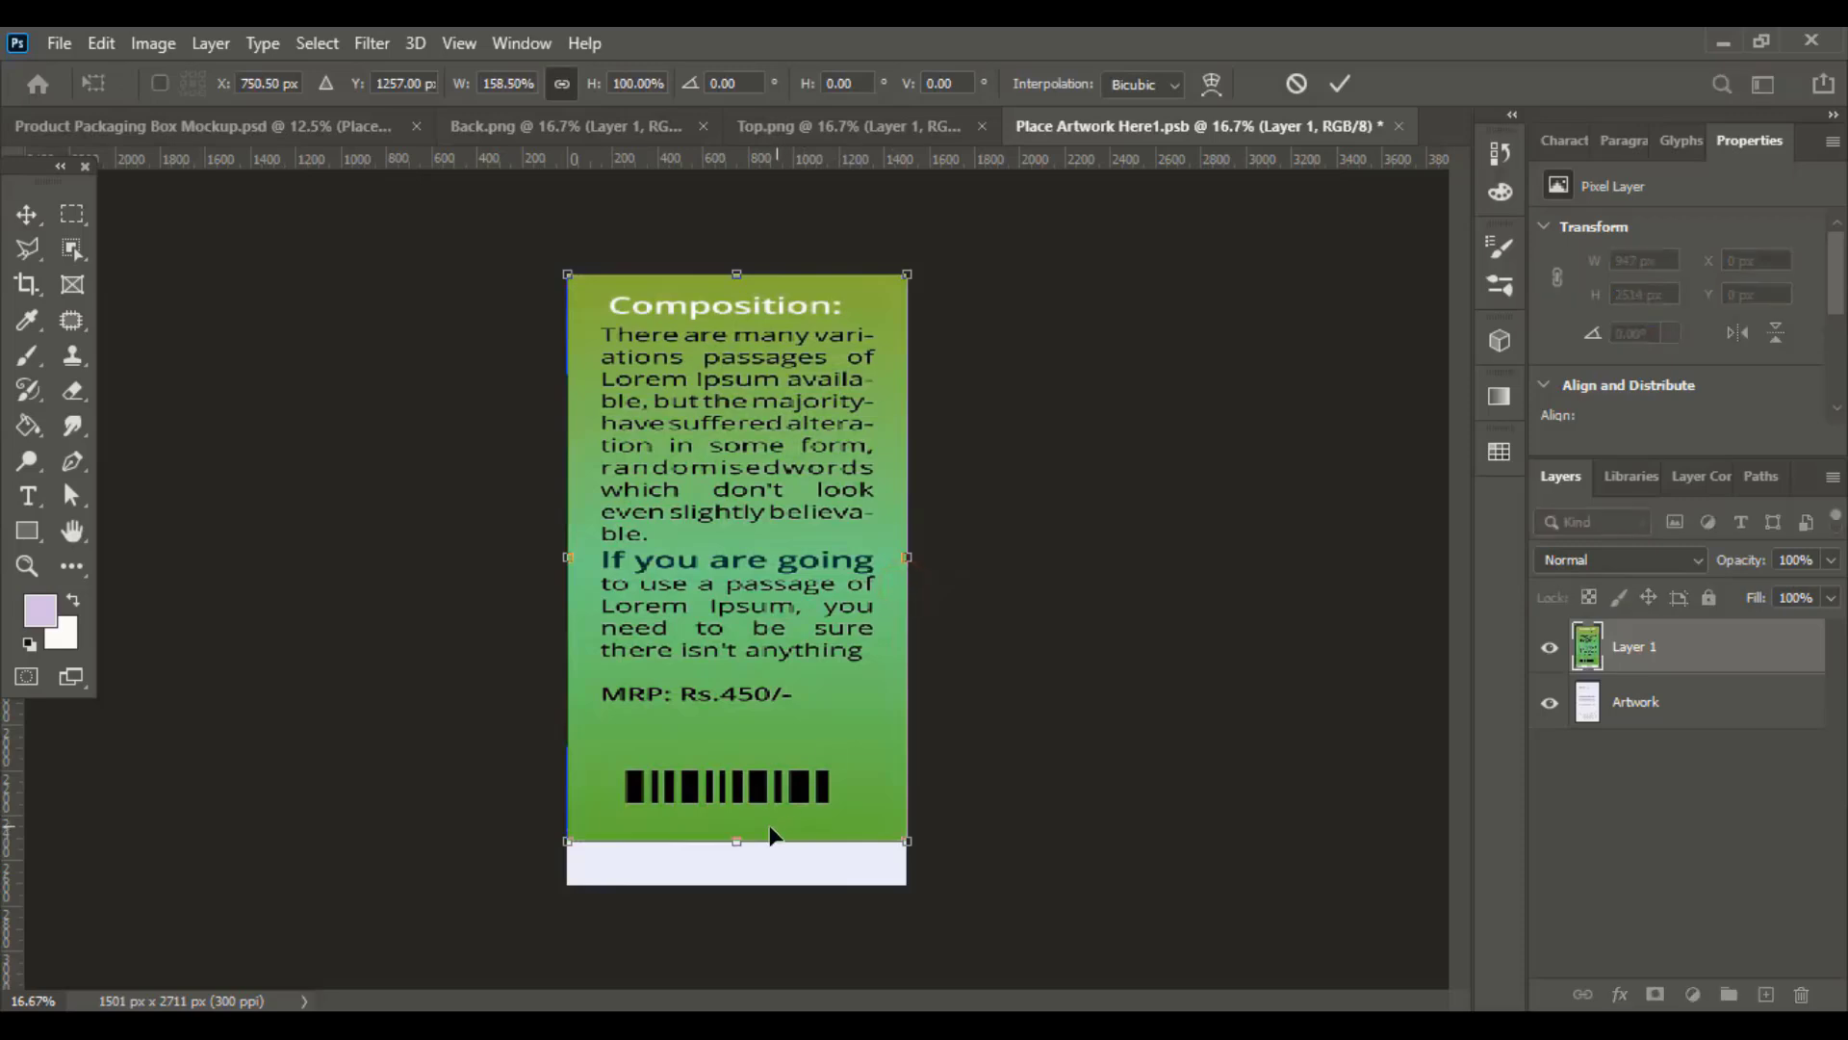
drag(737, 840, 742, 883)
click(1550, 702)
key(Return)
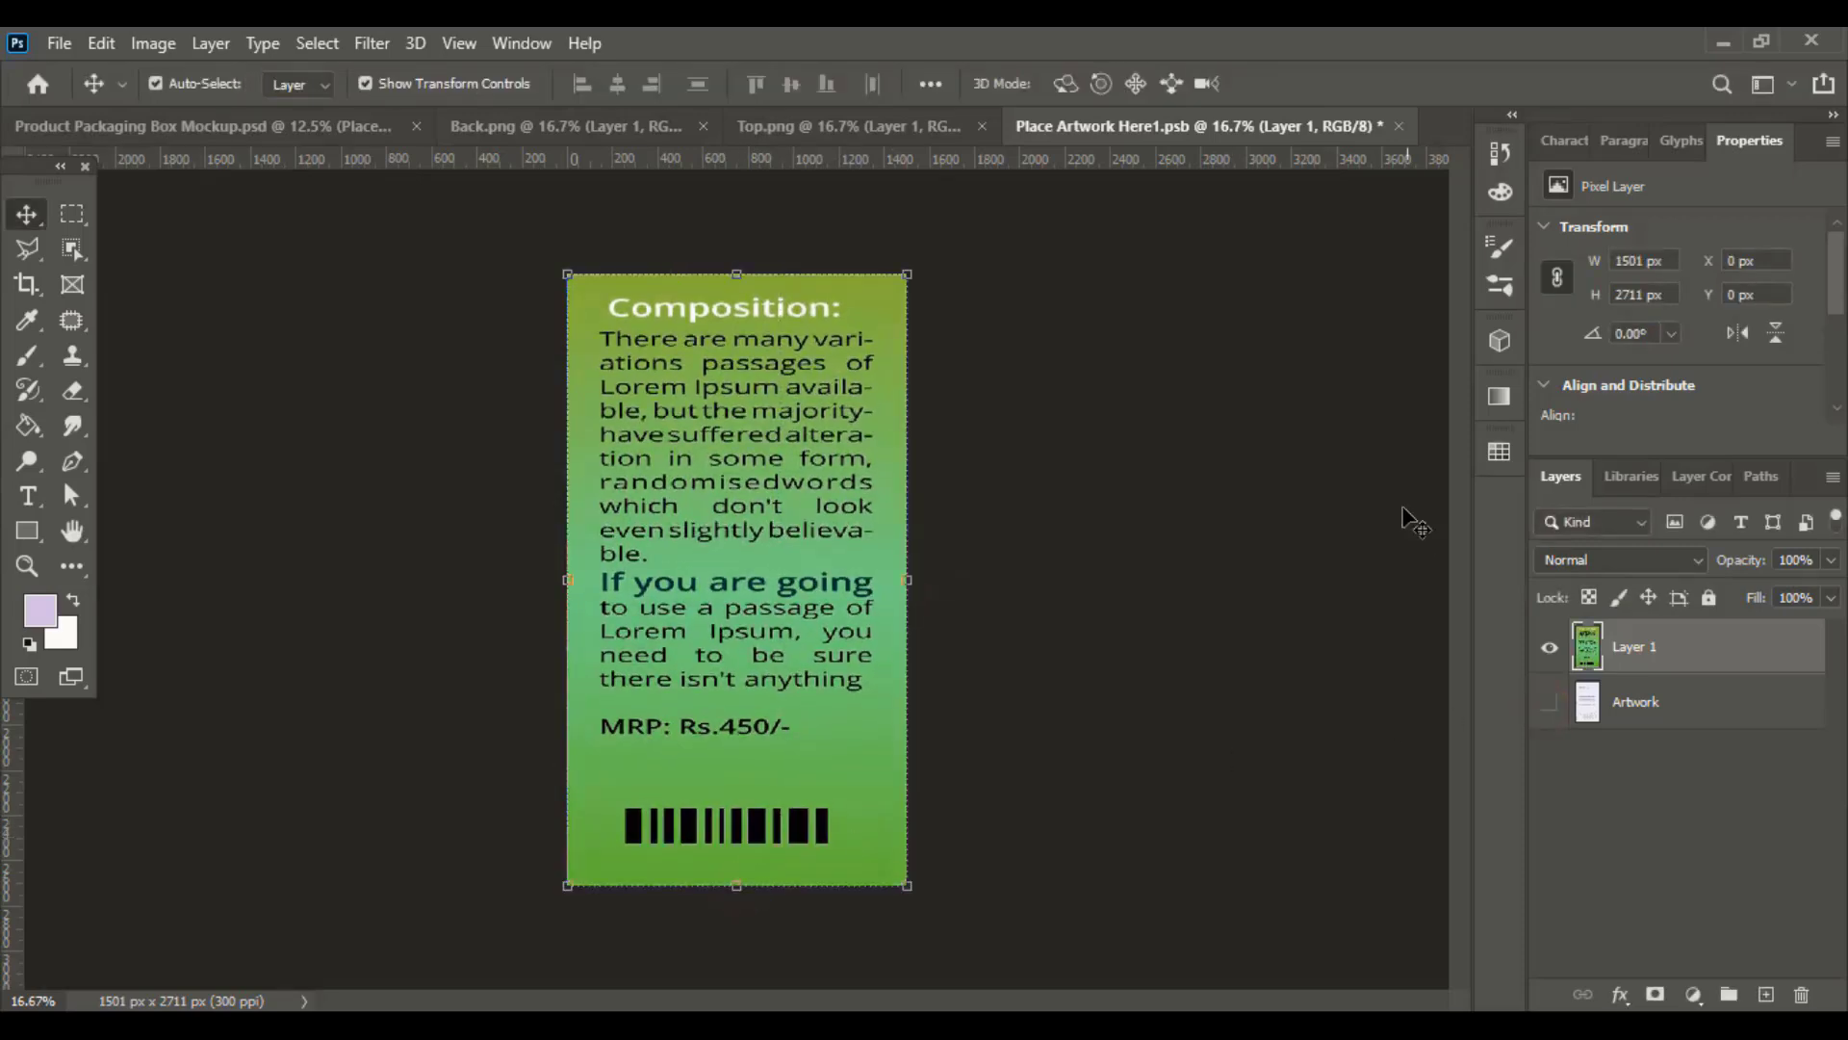
Save and close the side placeholder, returning to the box mockup
click(1397, 126)
click(787, 414)
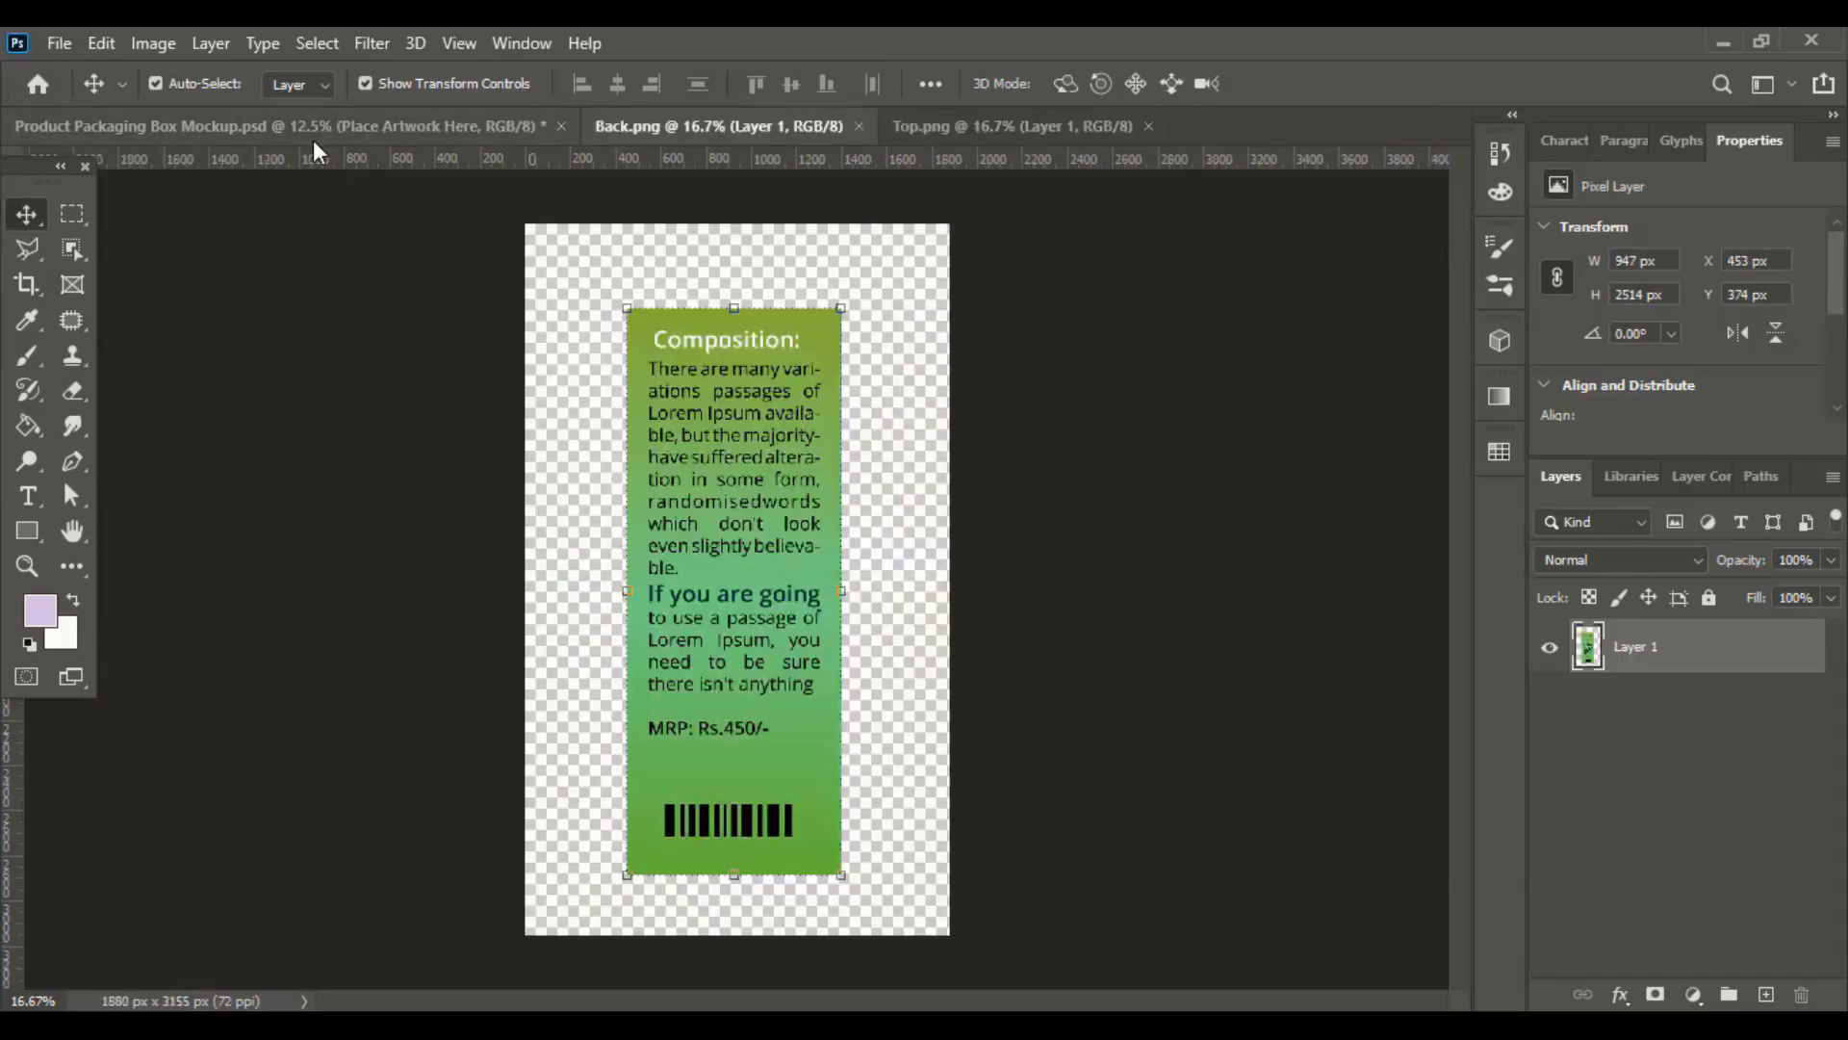
click(314, 133)
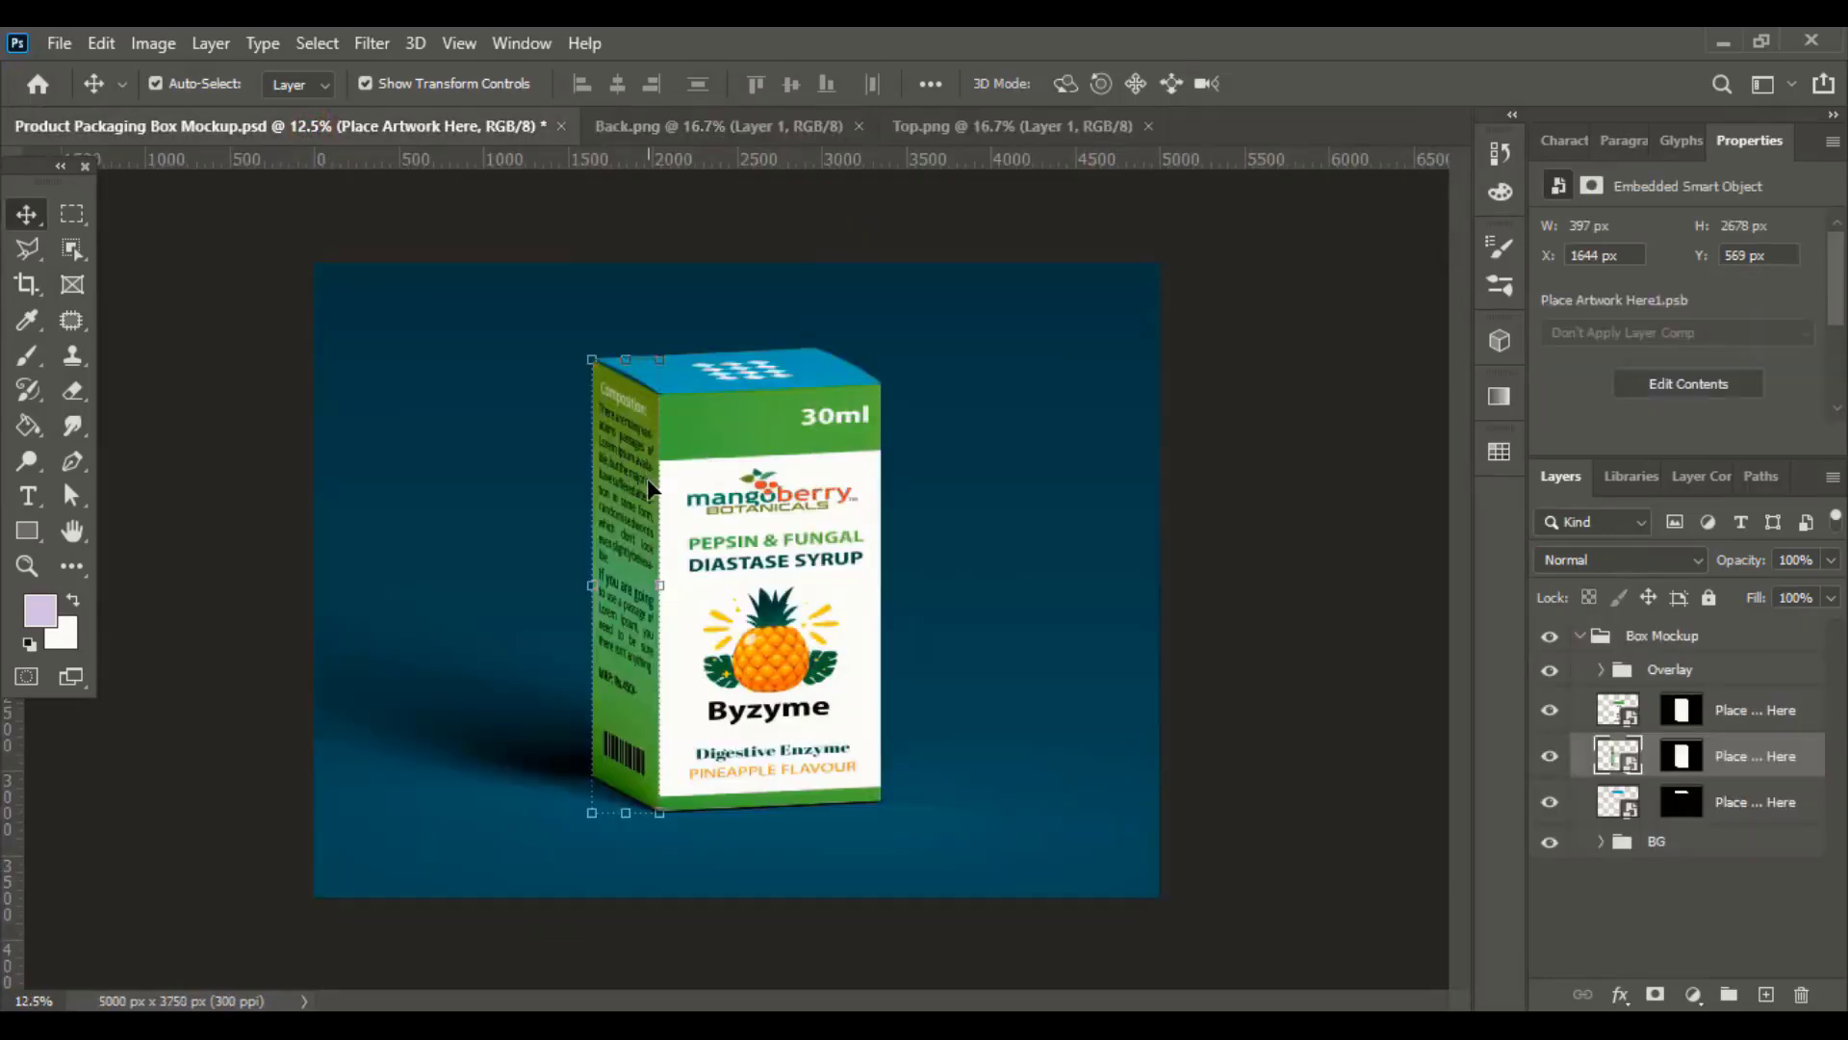
Open the top-face smart object and drag the Top.png flap artwork into it
click(1614, 804)
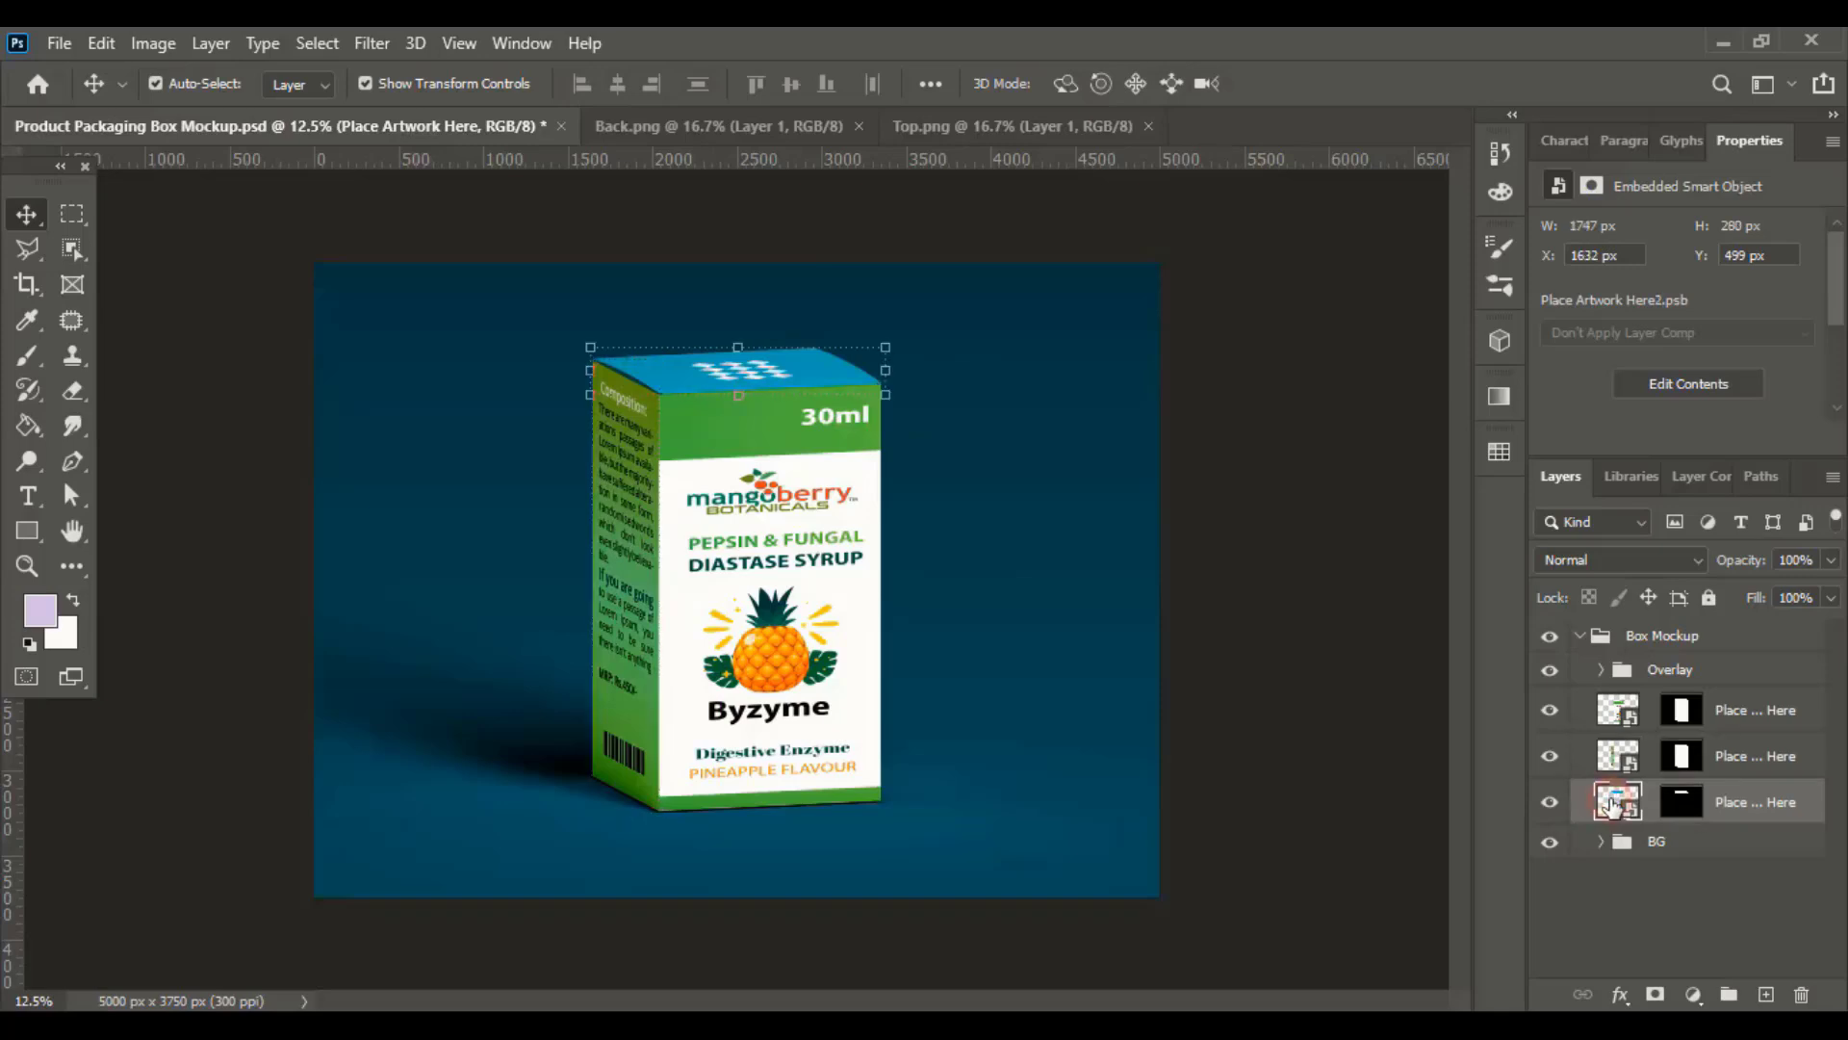
double_click(1614, 803)
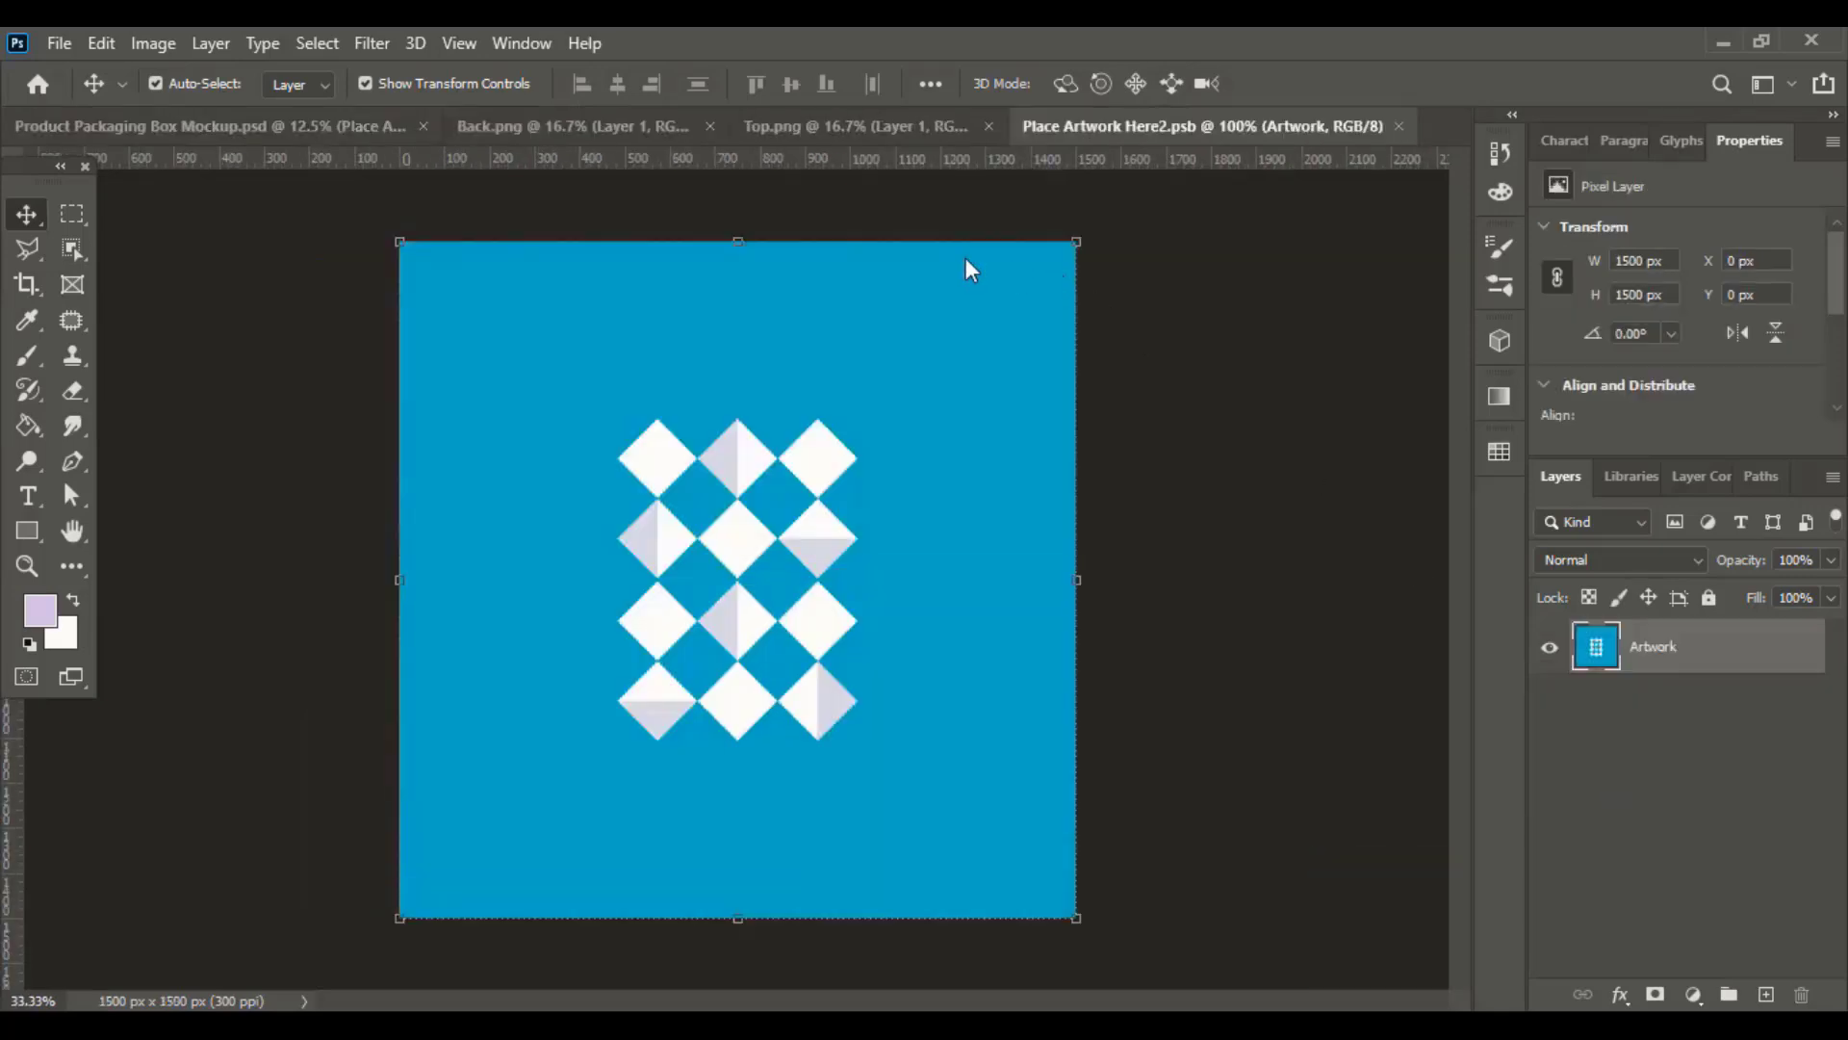
click(789, 125)
drag(706, 581, 697, 443)
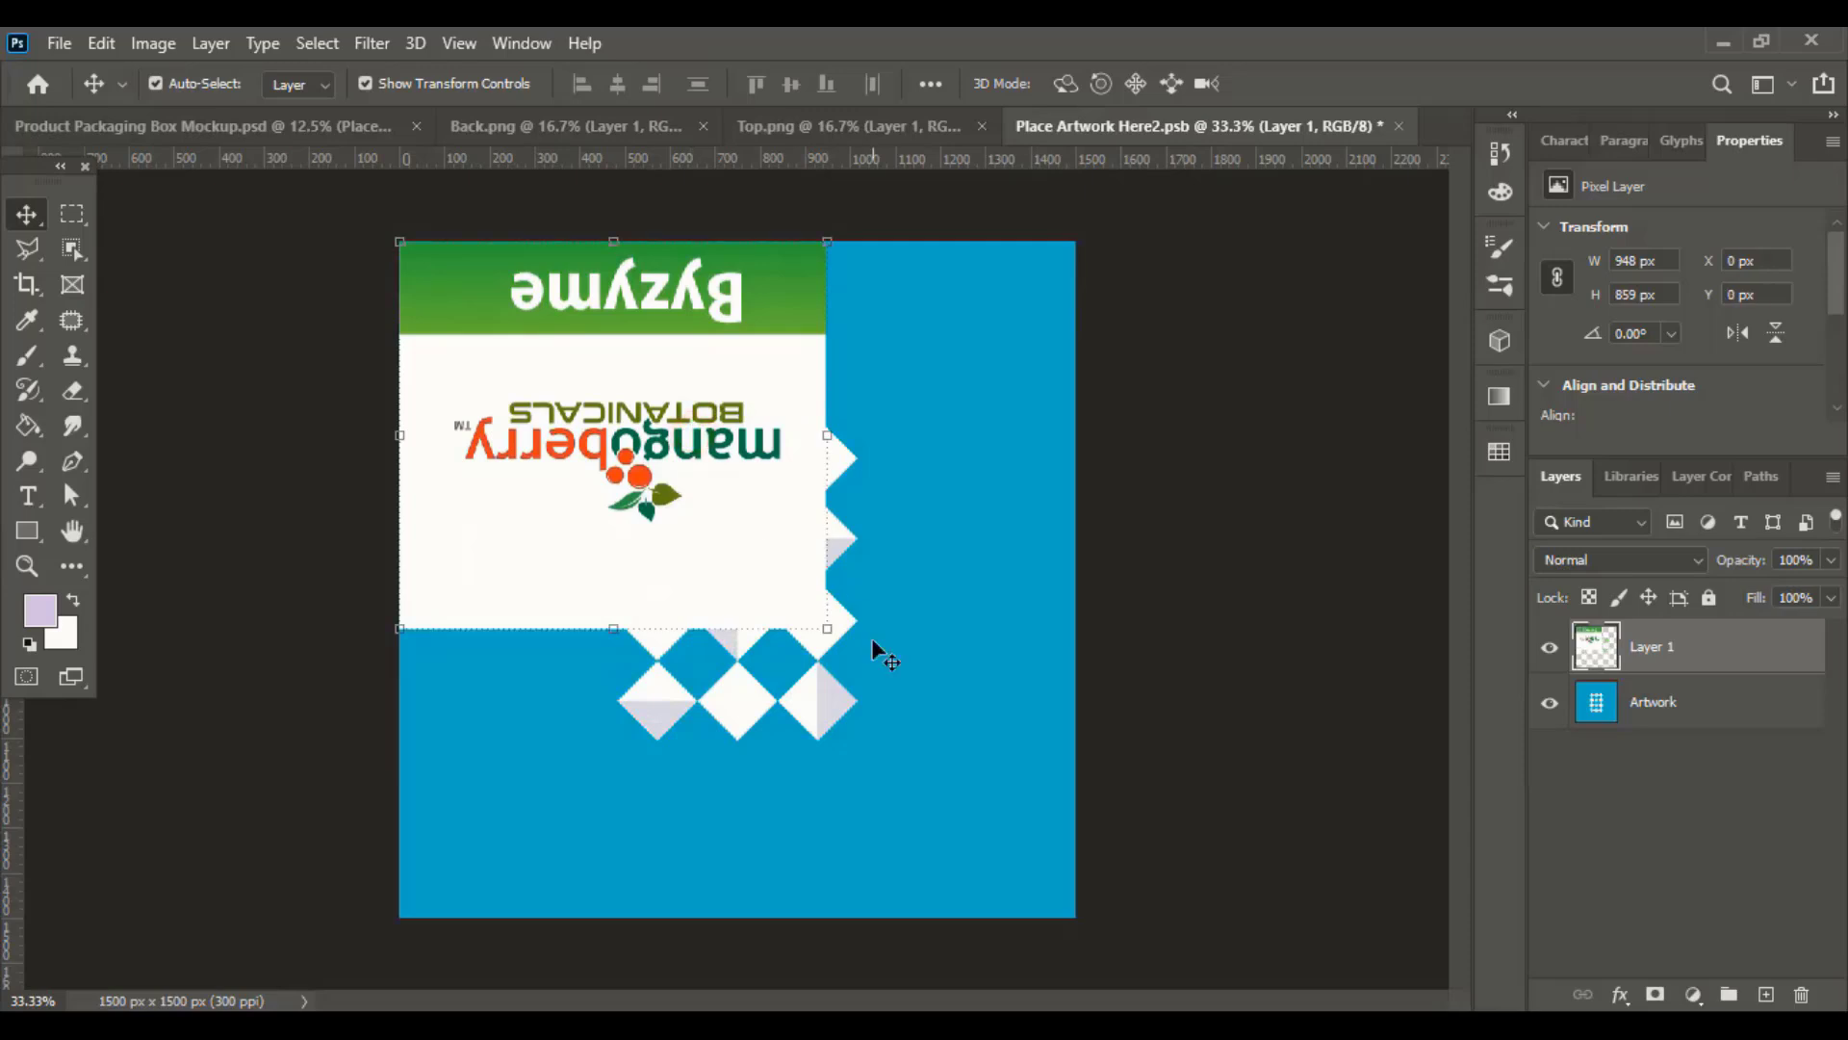
Resize the top flap artwork to 1500 by 1500 px and hide the blue pattern artwork
key(ctrl+t)
drag(826, 626, 1076, 917)
drag(1080, 580, 1087, 597)
click(1340, 84)
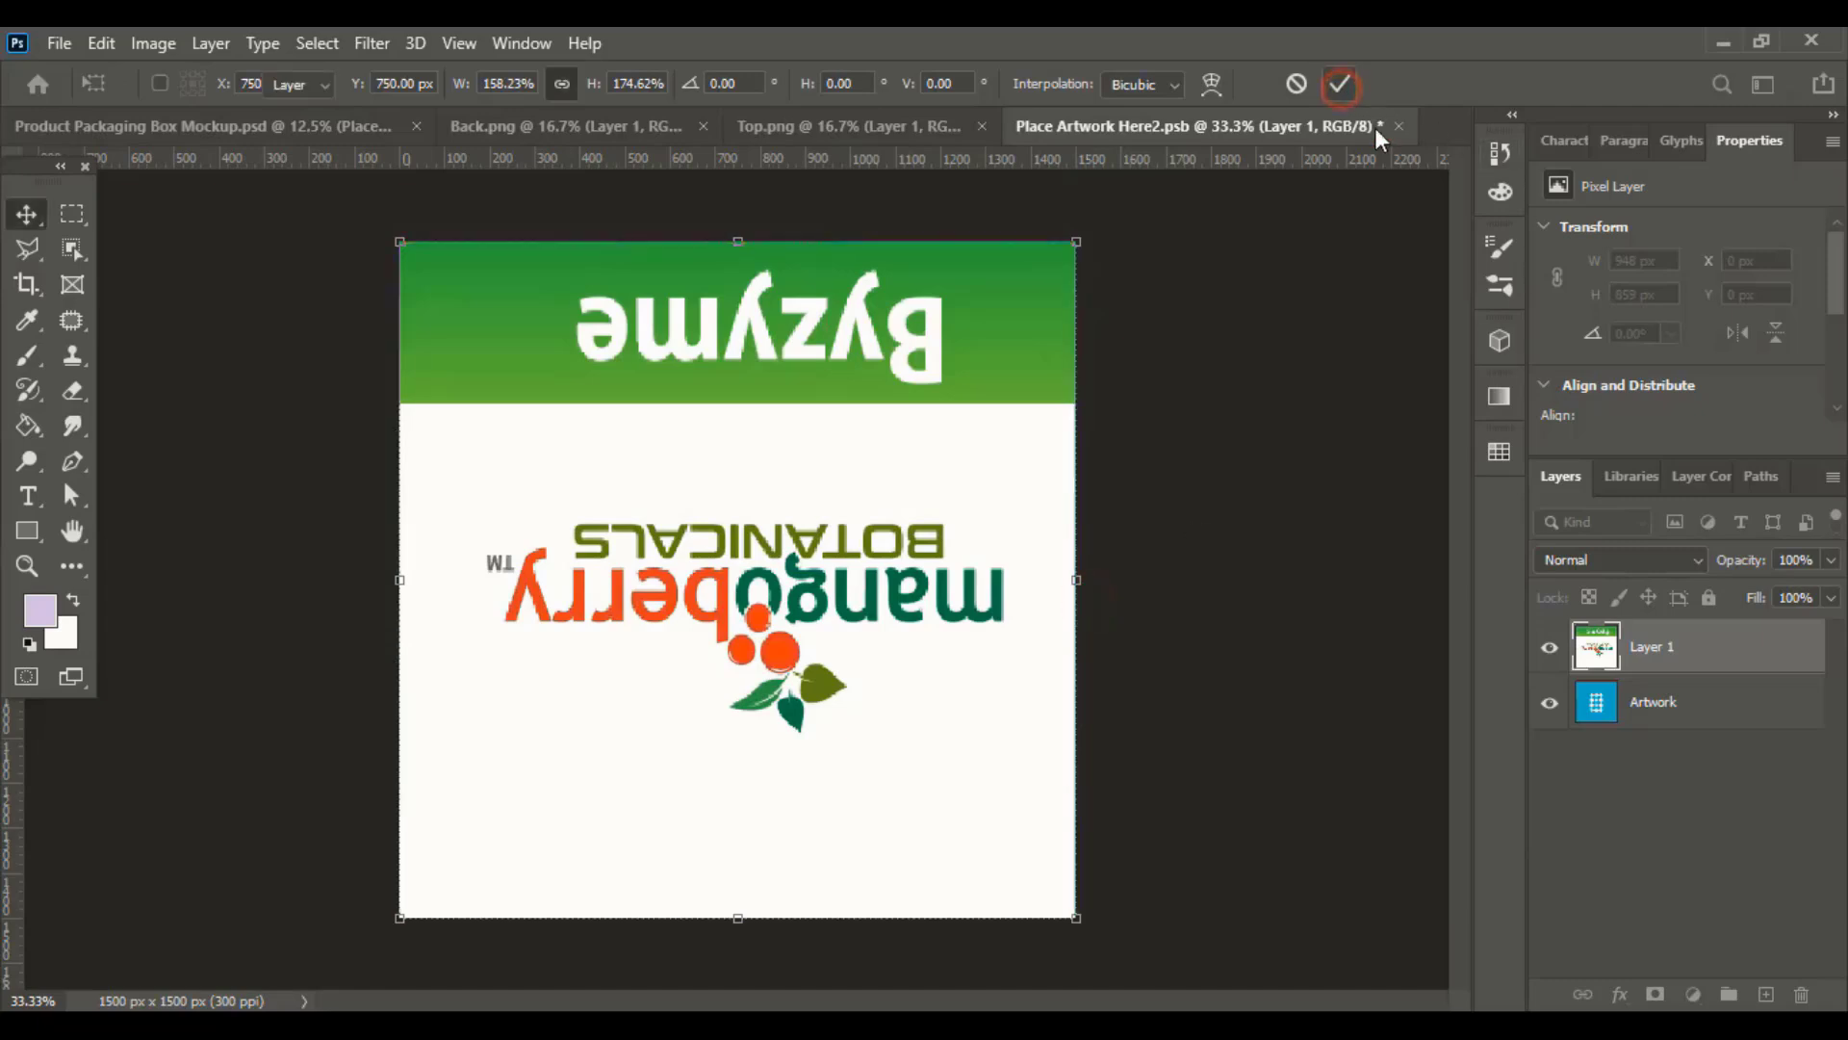
key(ctrl+t)
click(1549, 702)
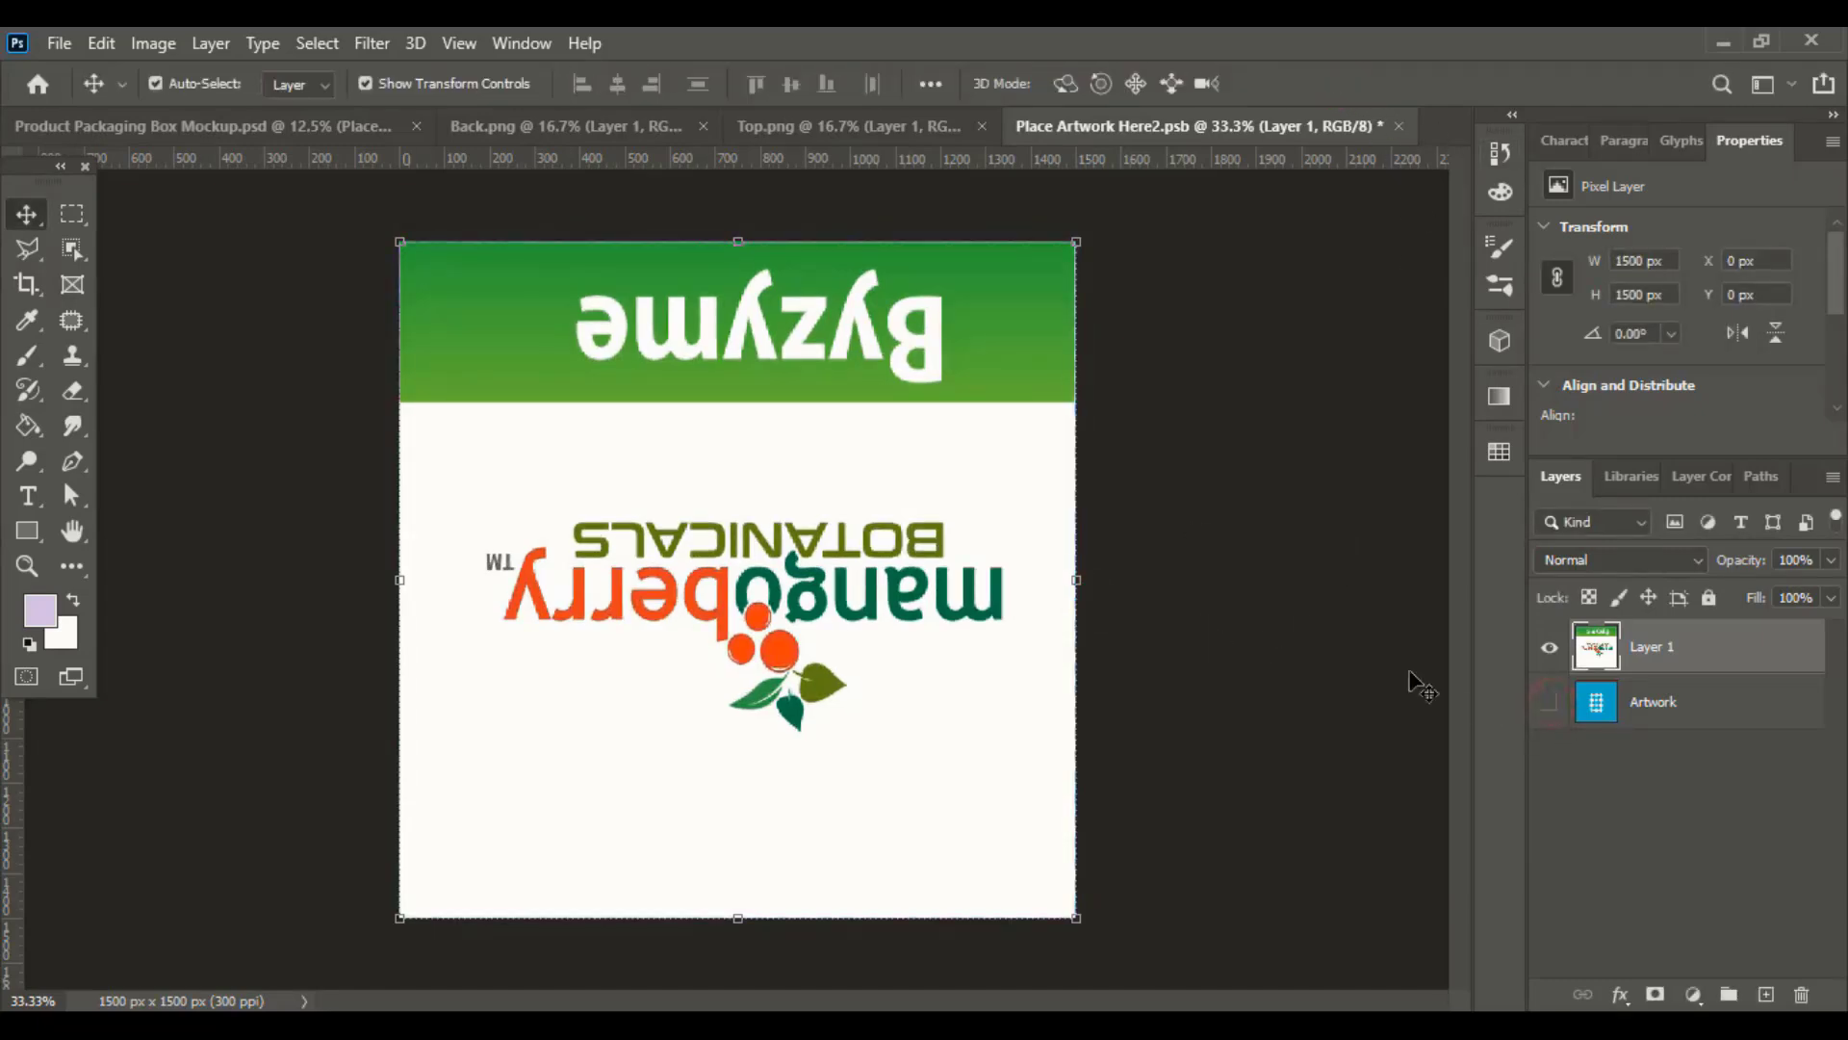
Save and close the top placeholder, returning to the box mockup
click(1401, 127)
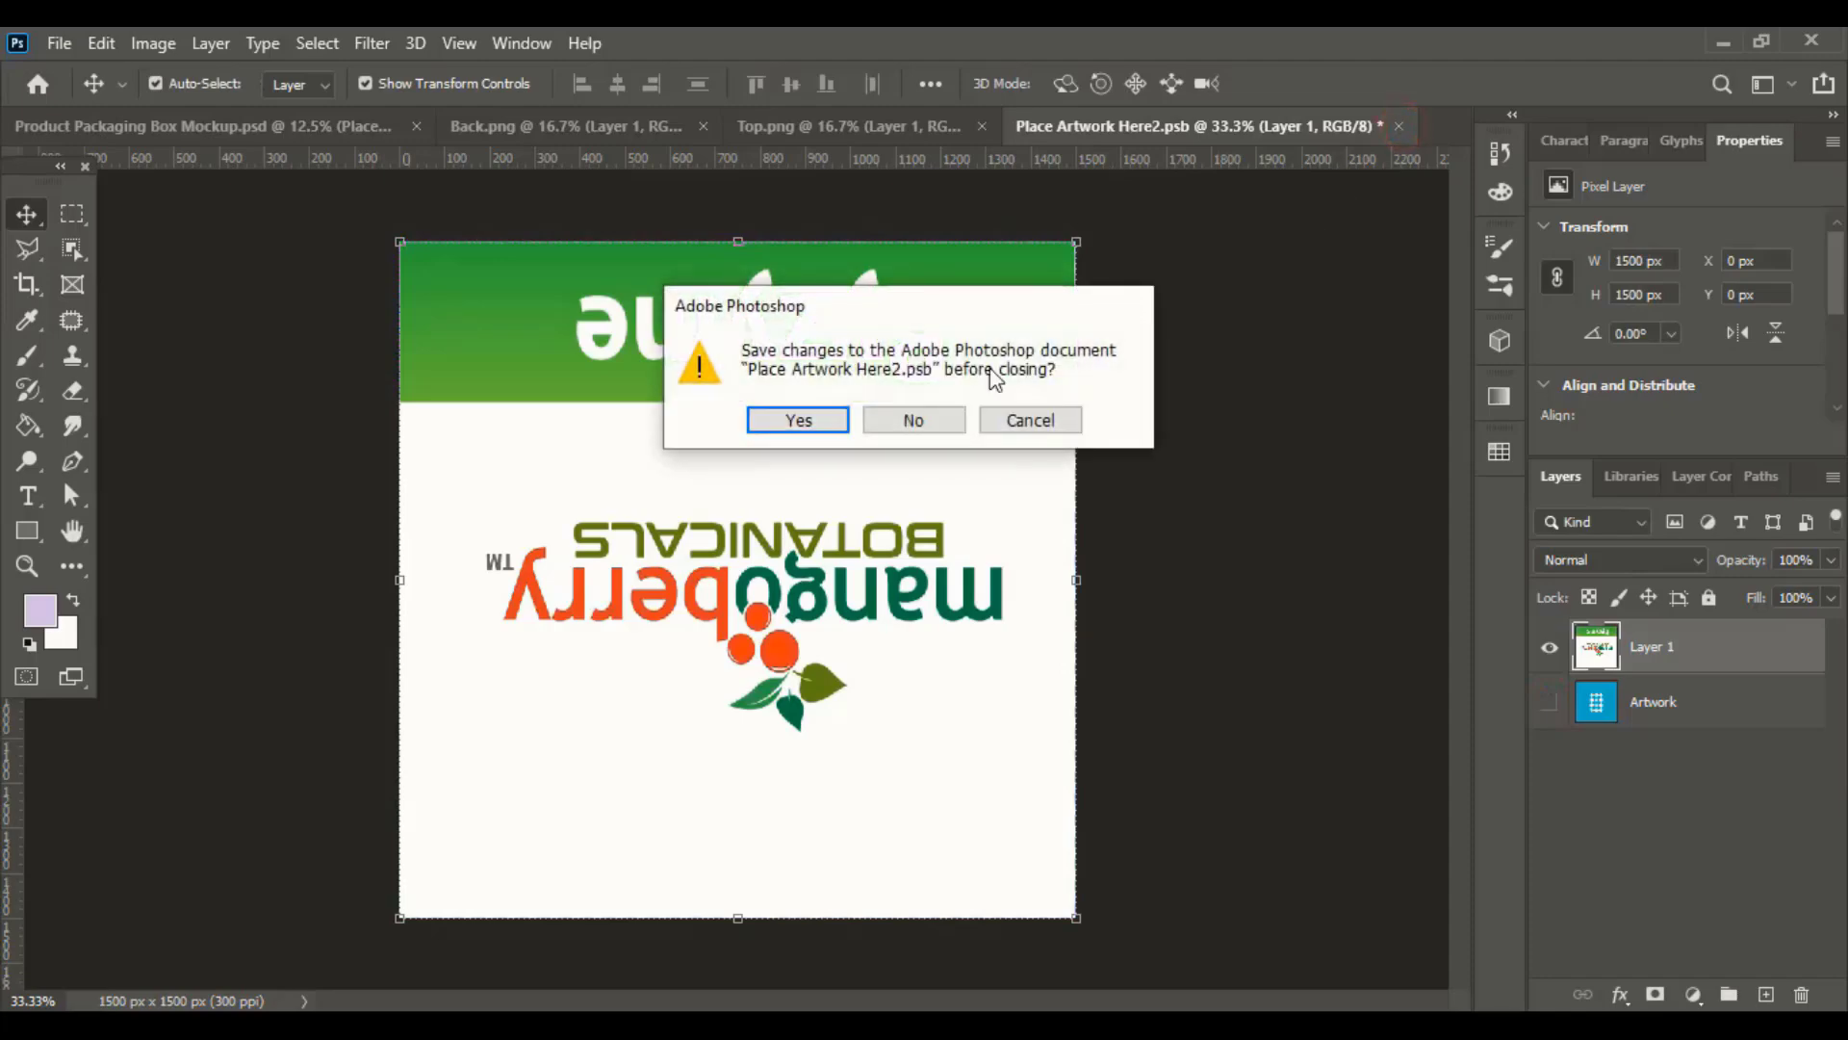
click(799, 418)
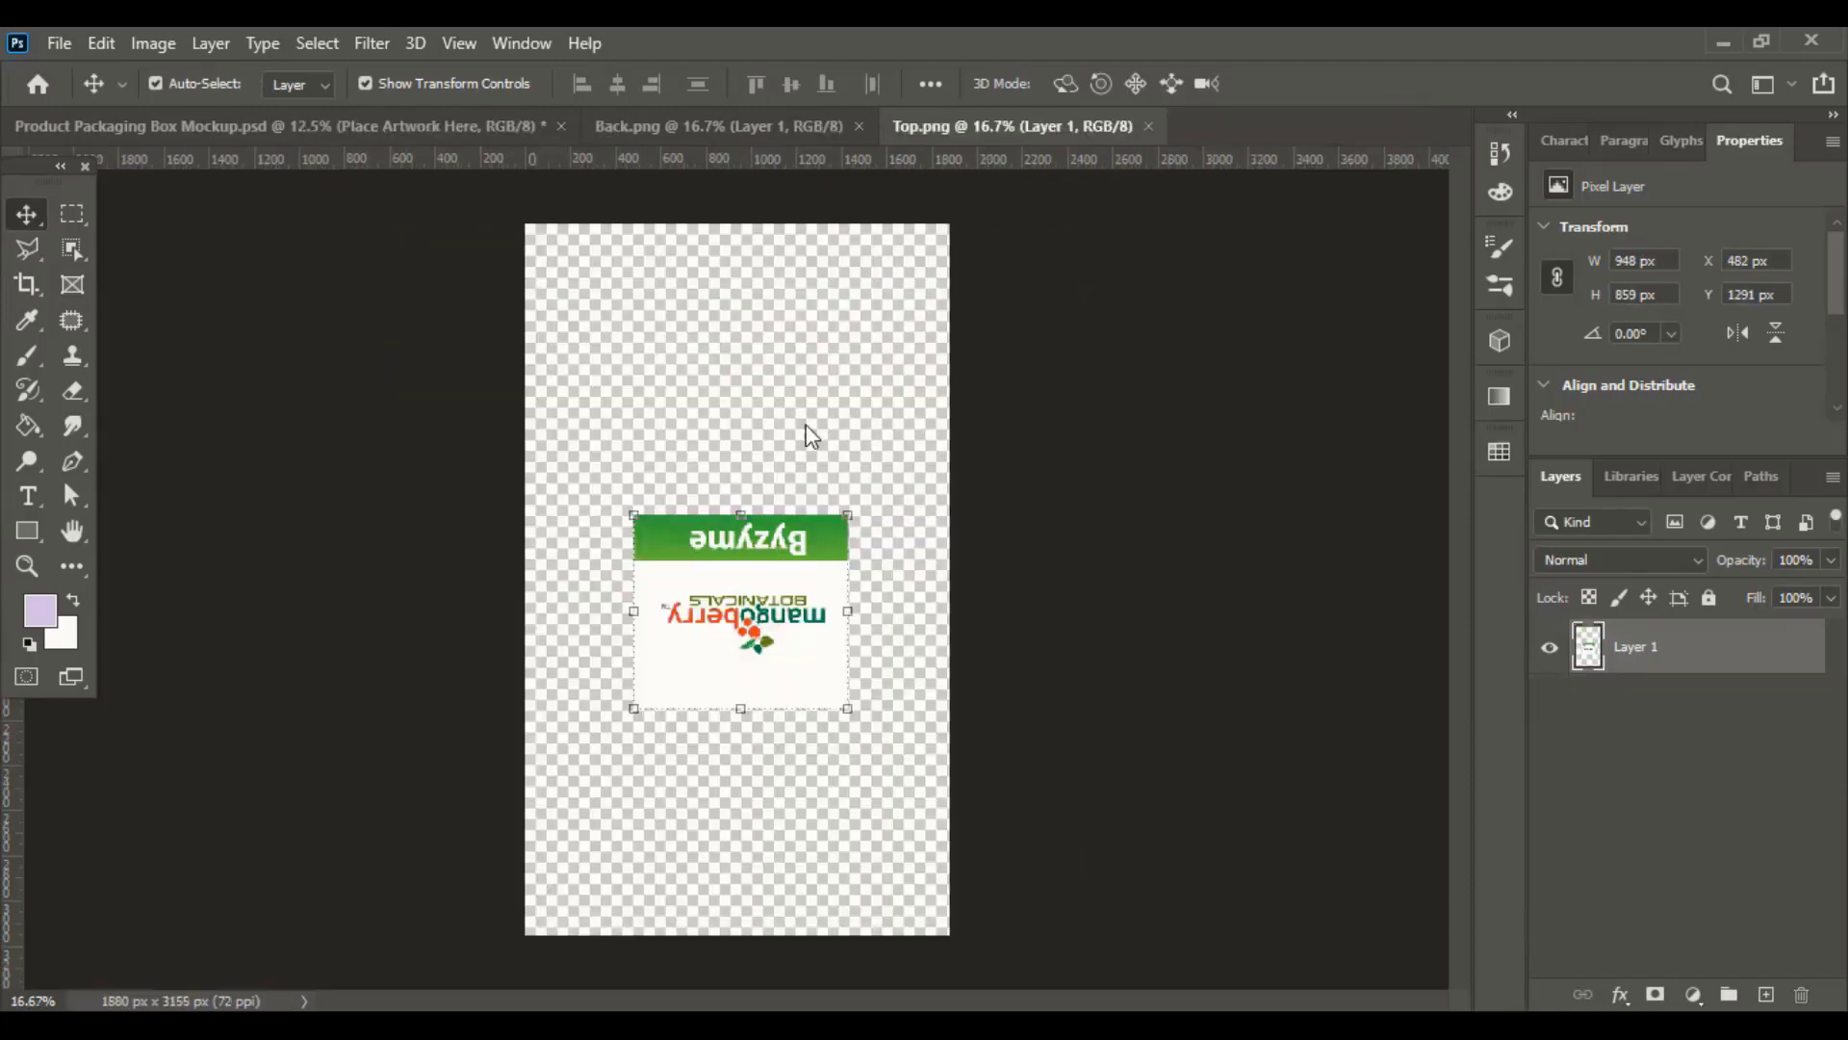
click(419, 126)
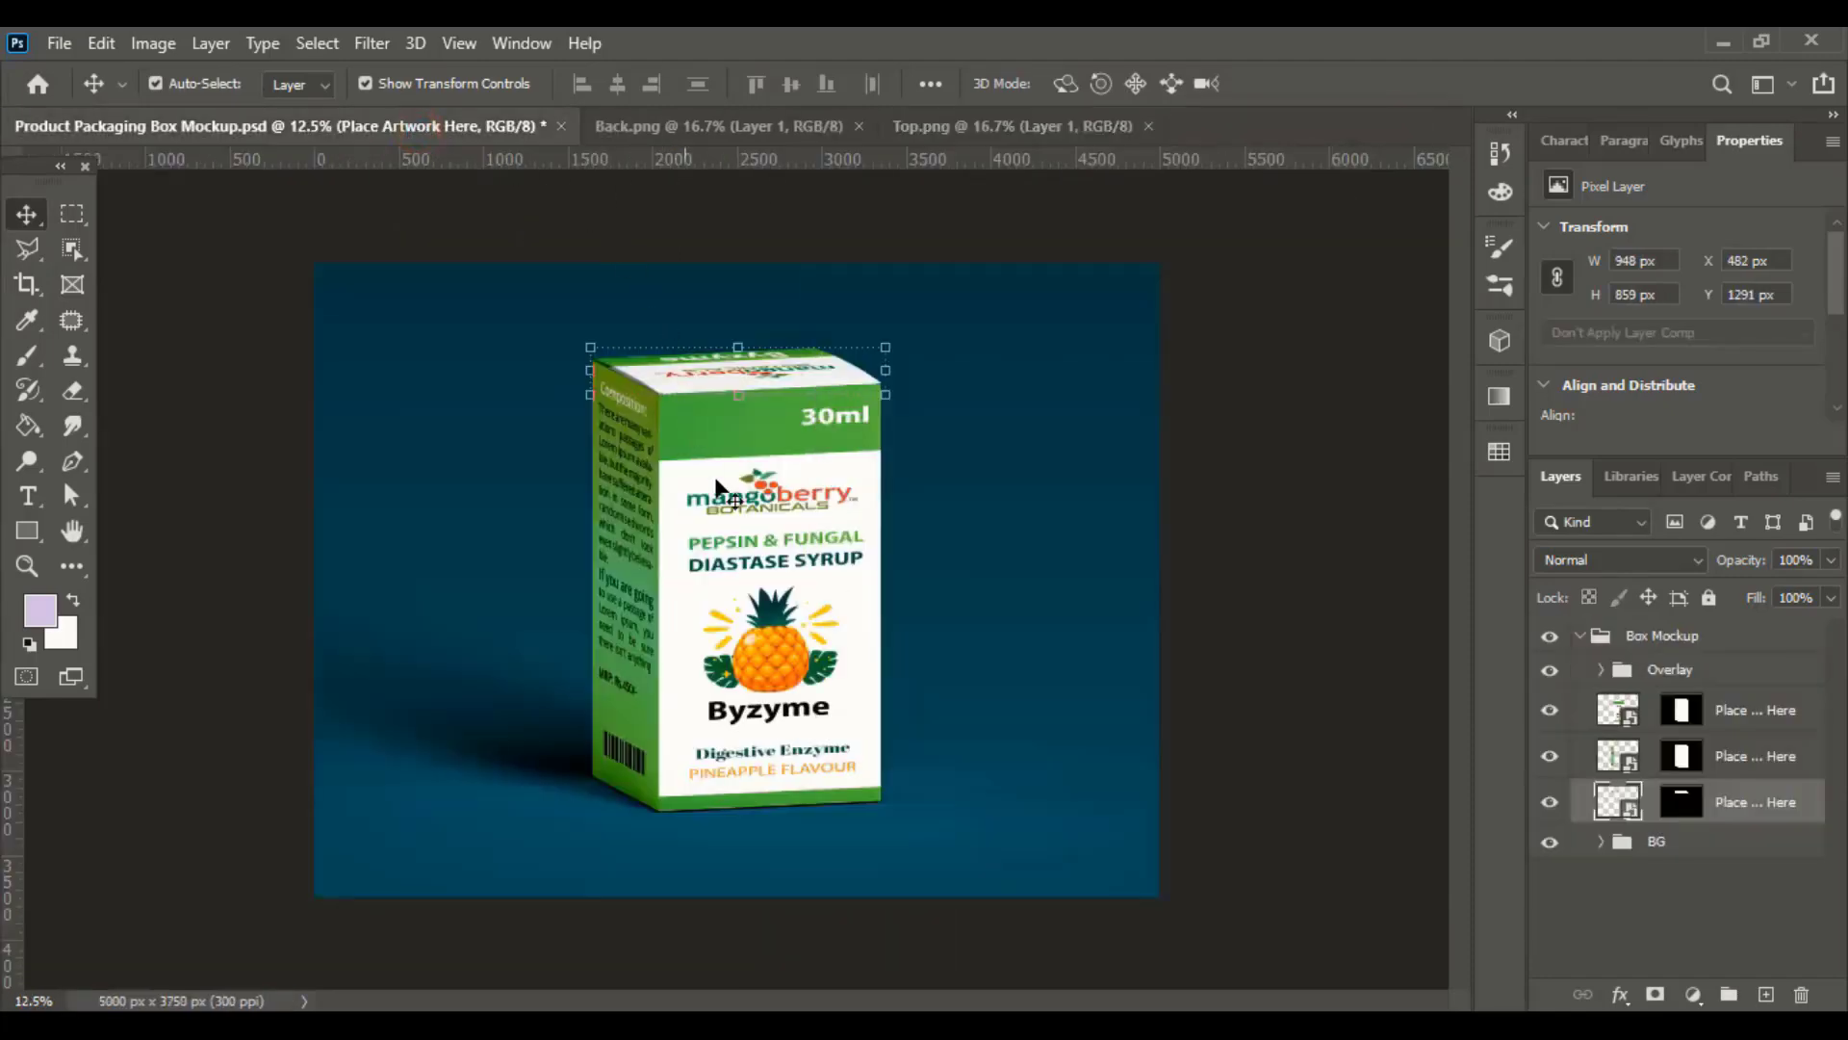
click(1343, 358)
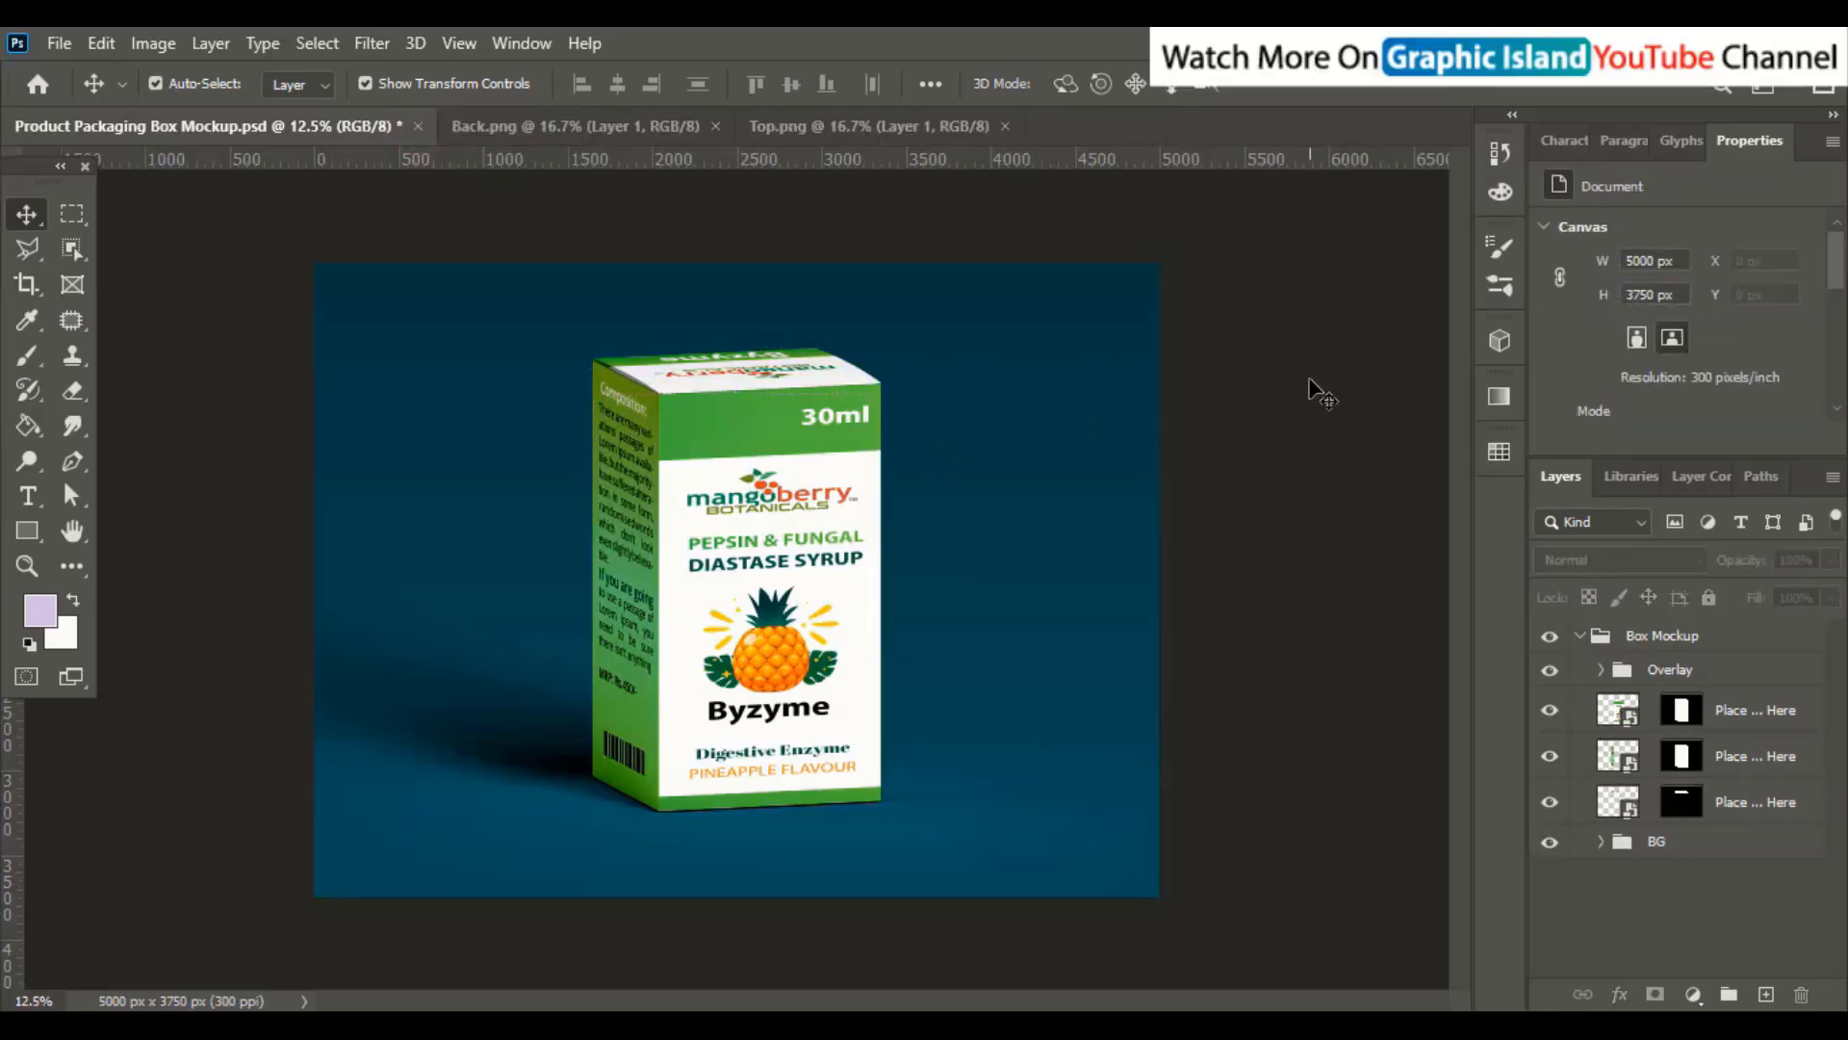
key(ctrl+plus)
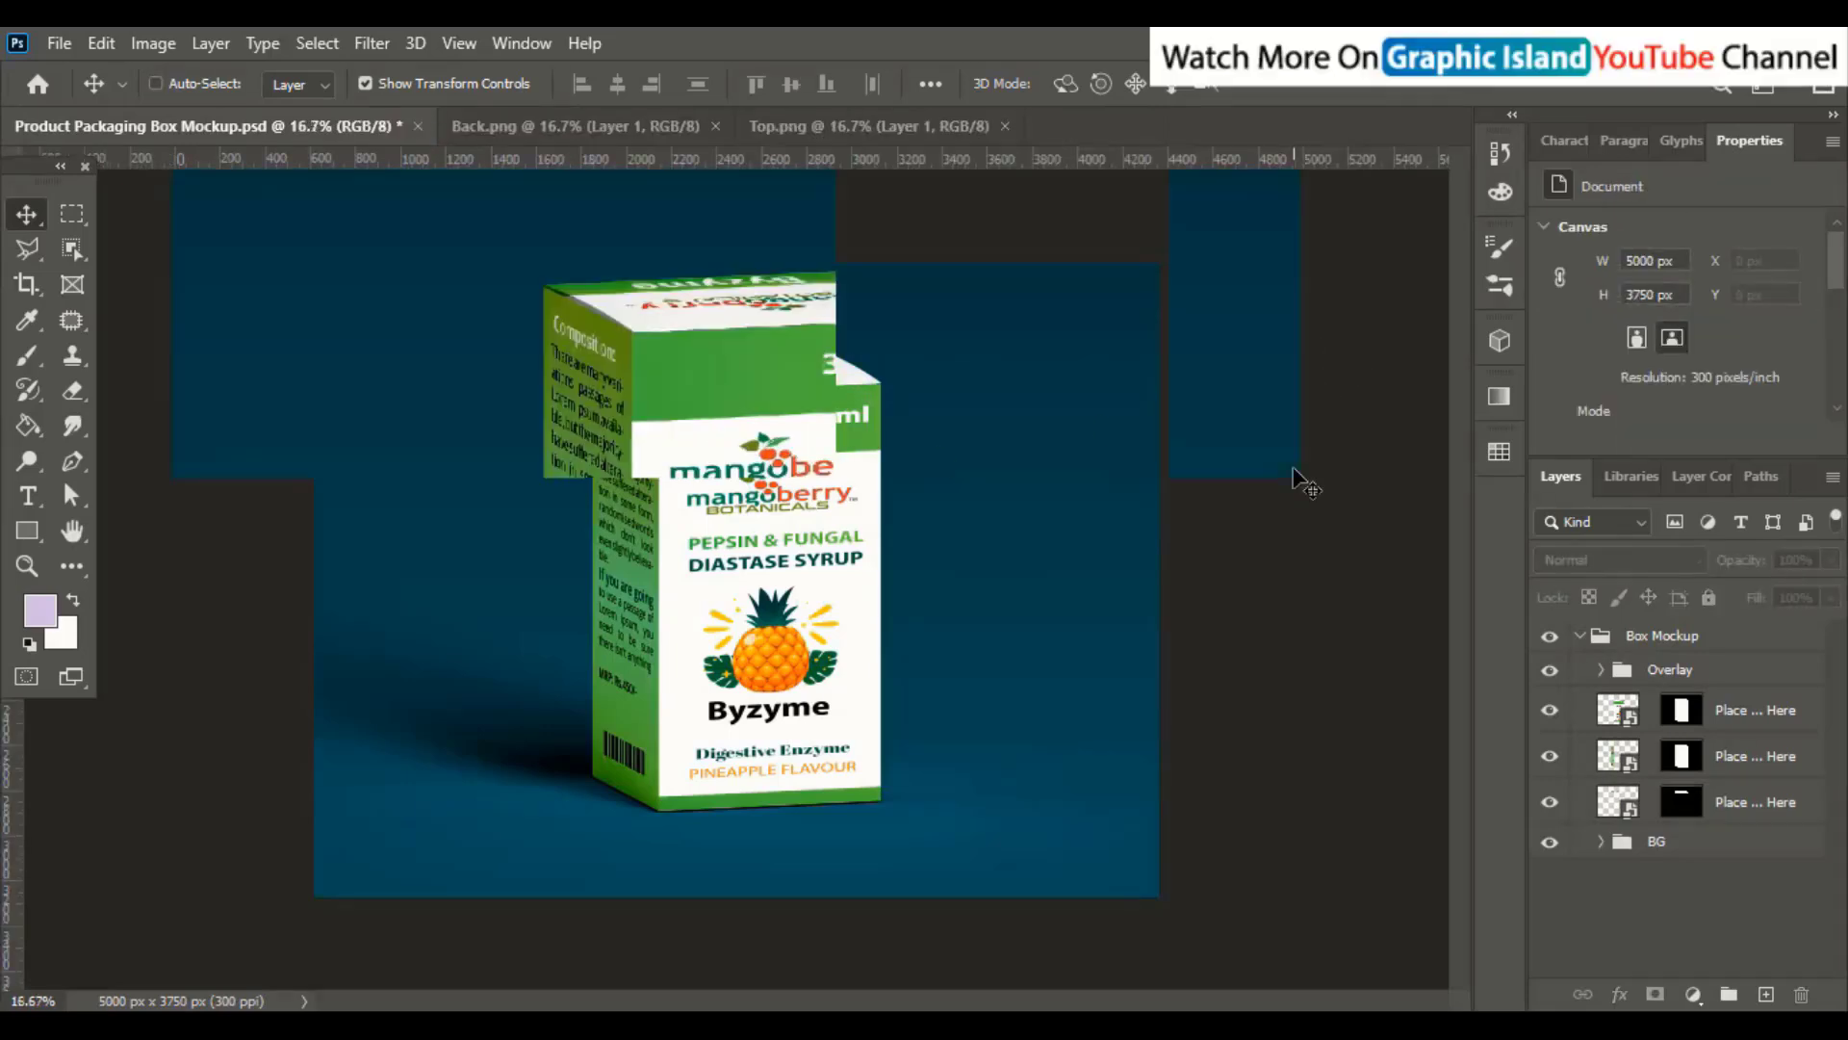
key(ctrl+plus)
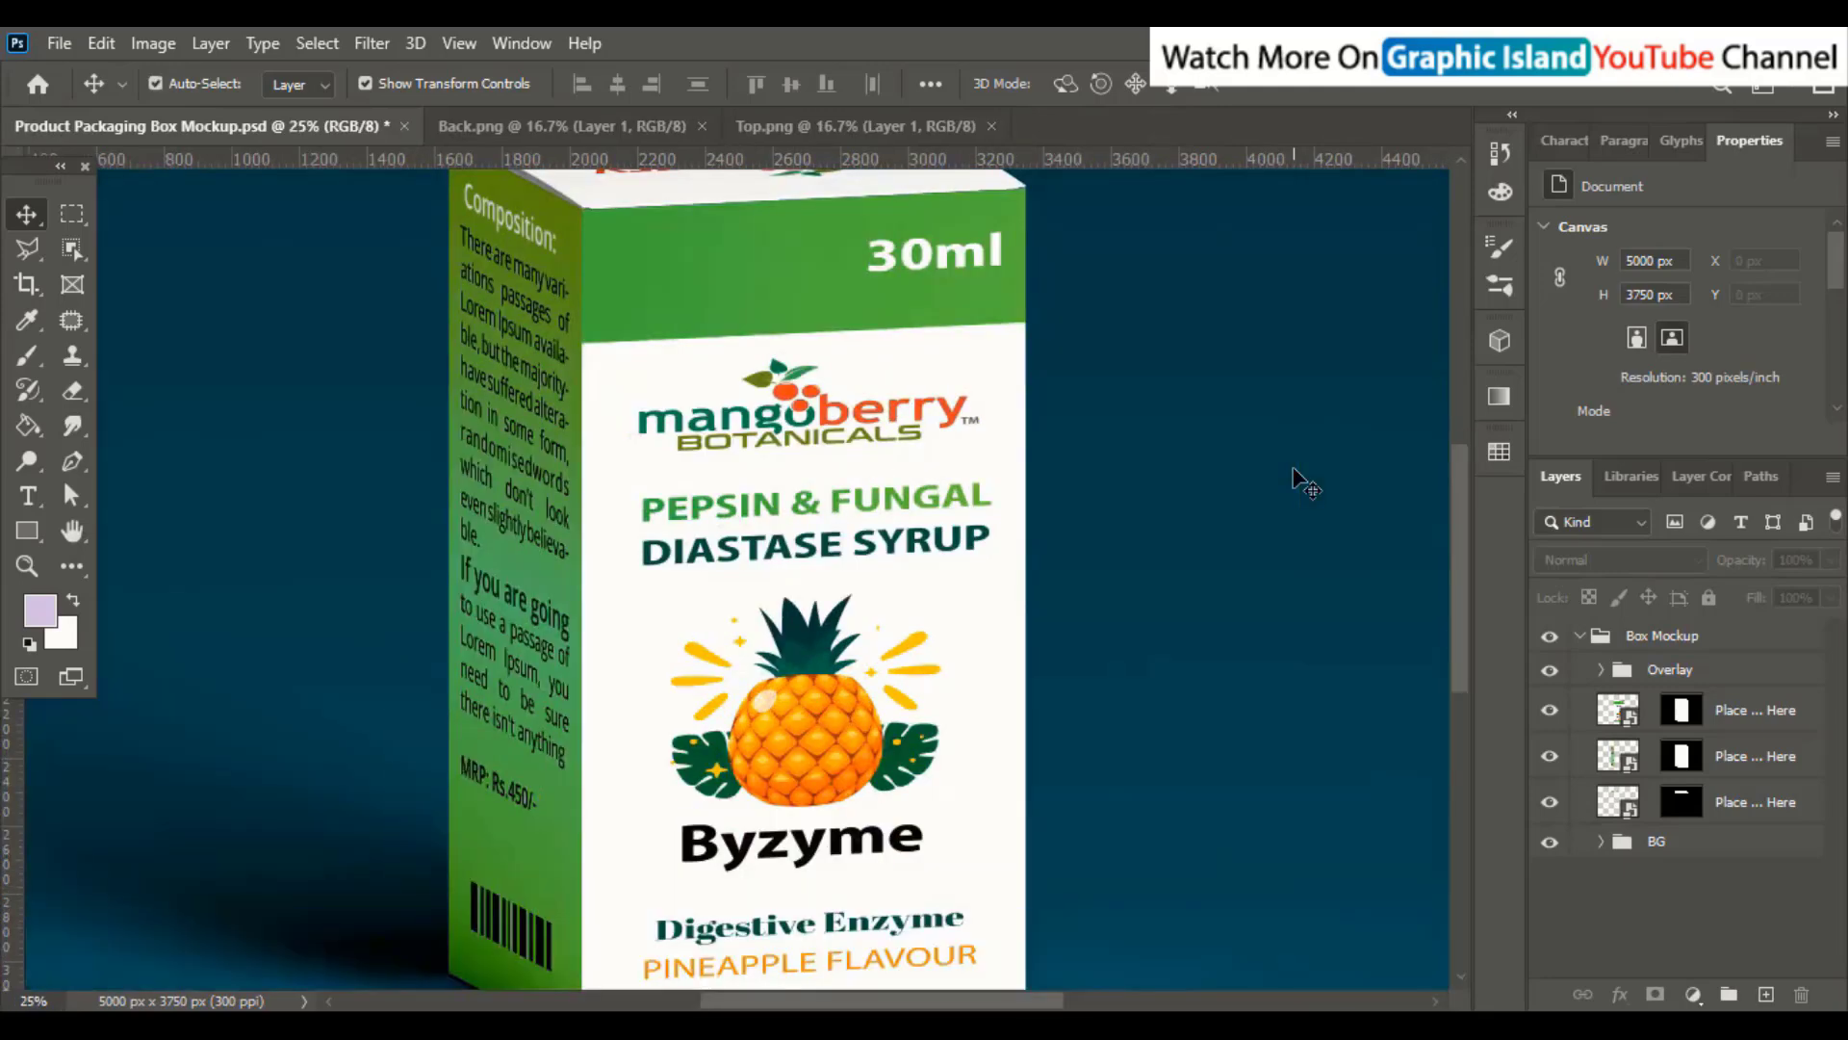
scroll(1217, 475, up, 3)
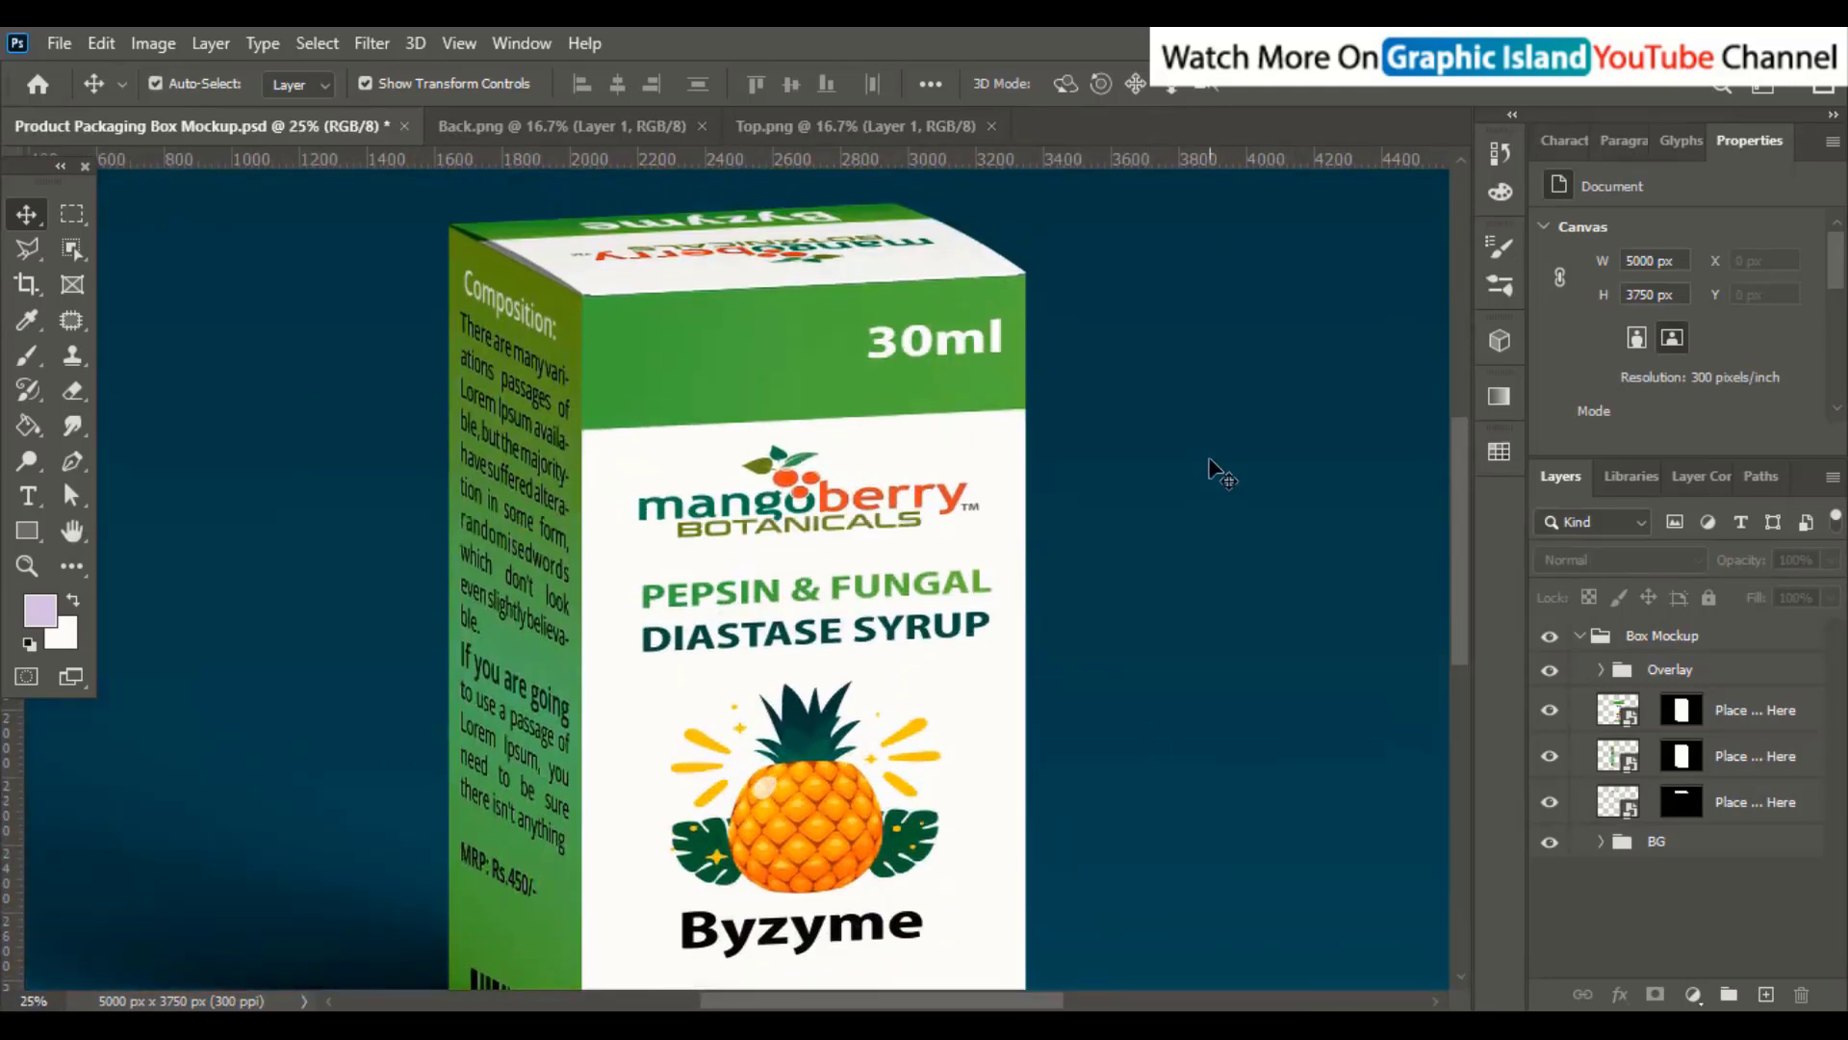
scroll(1216, 474, down, 5)
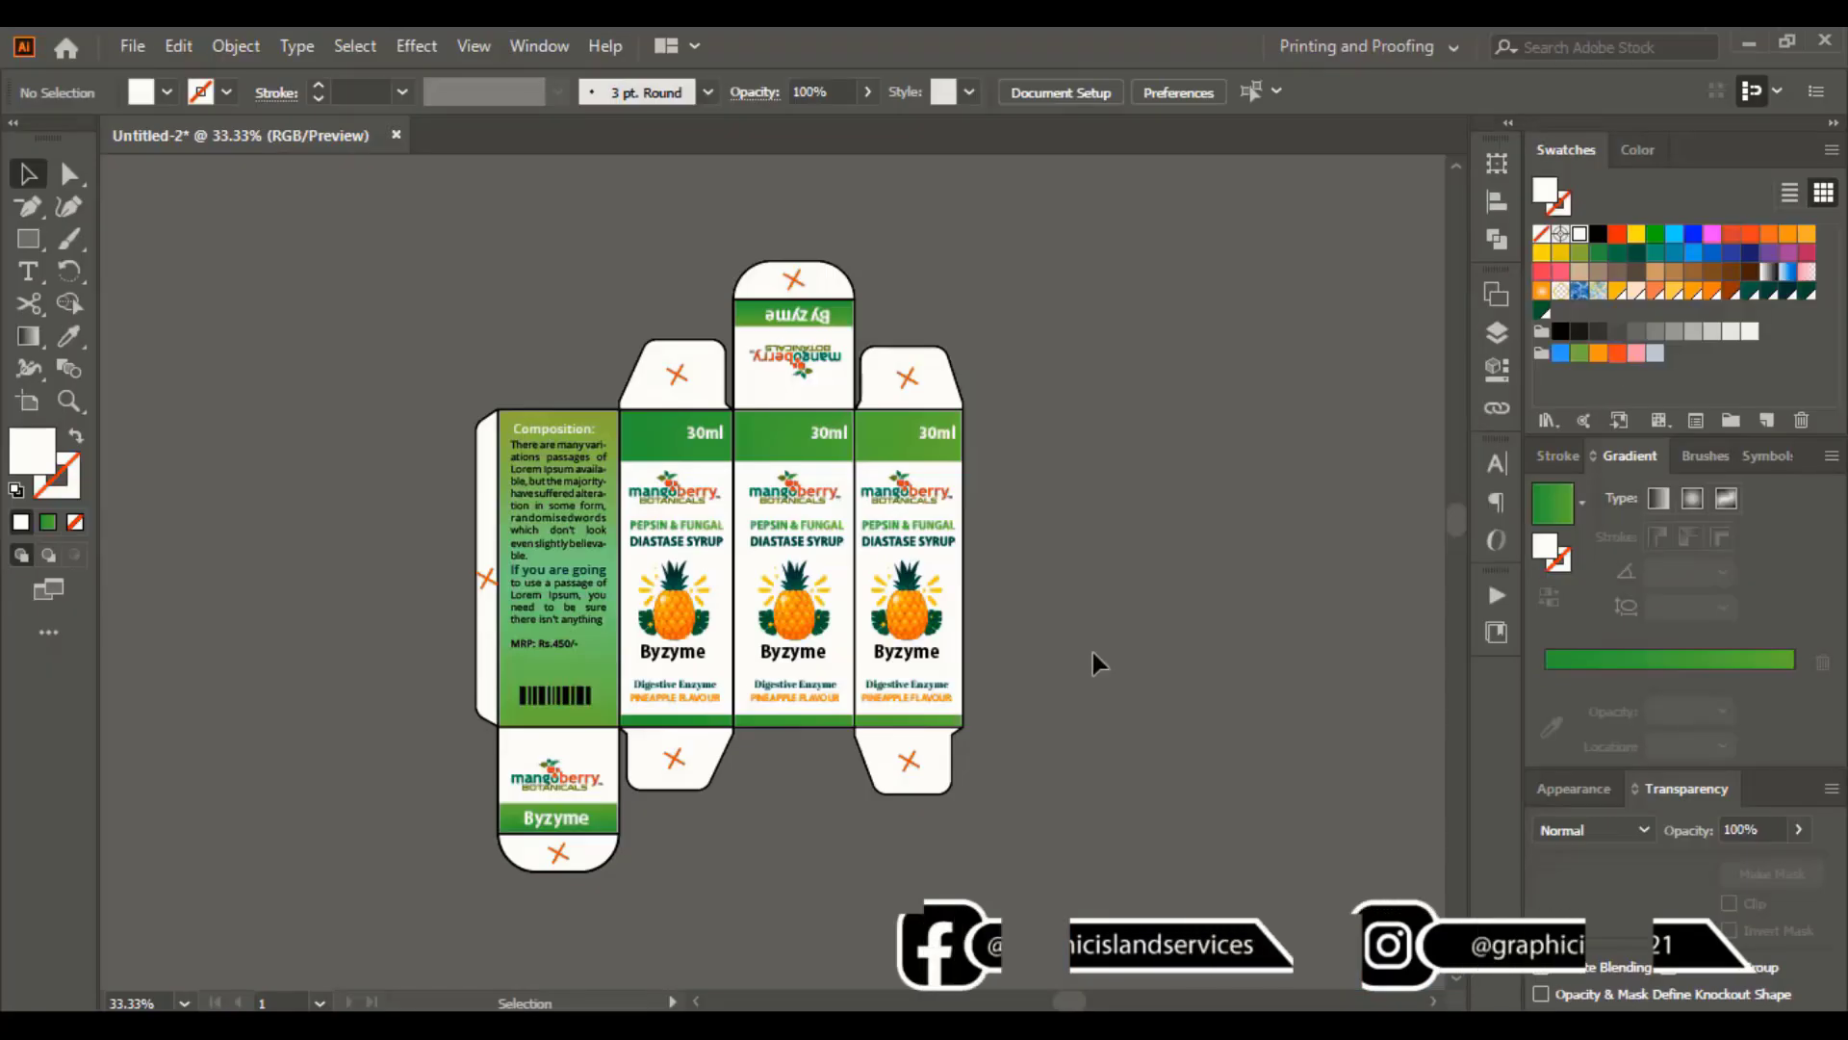
key(ctrl+plus)
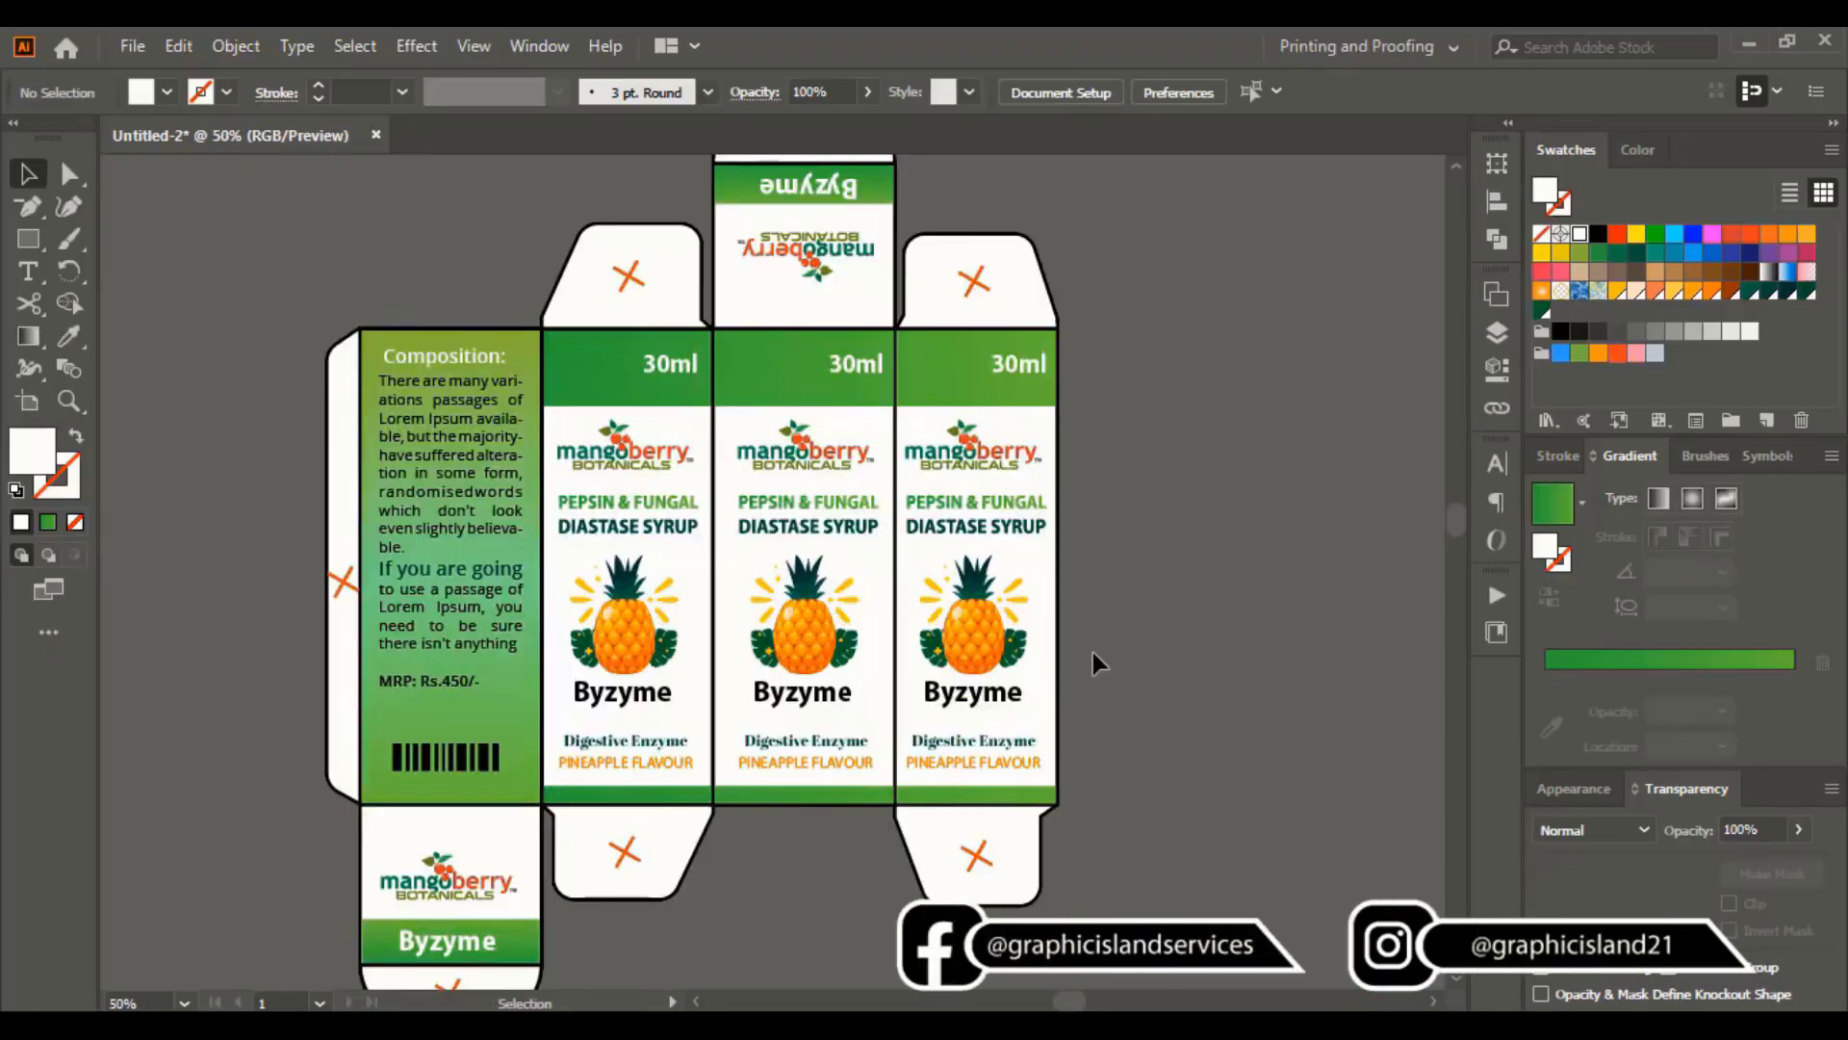
scroll(1193, 465, up, 2)
scroll(1193, 465, down, 4)
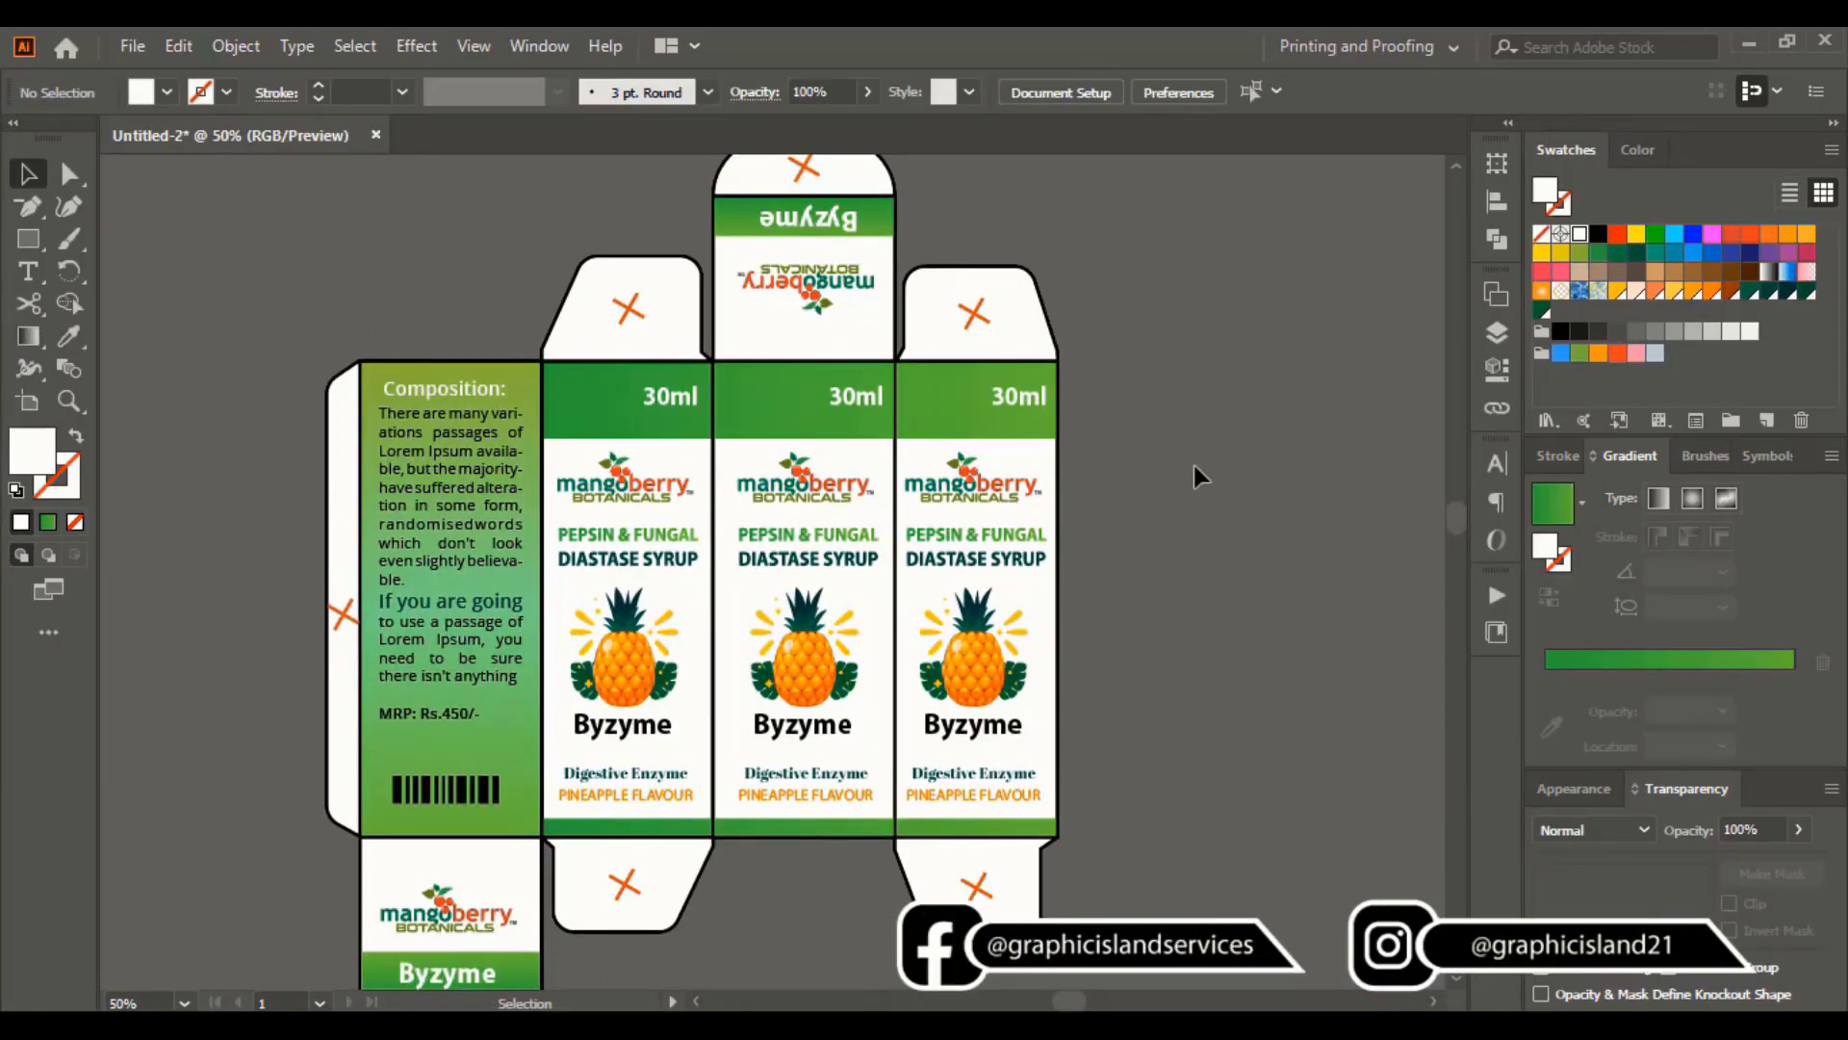
scroll(1208, 546, up, 5)
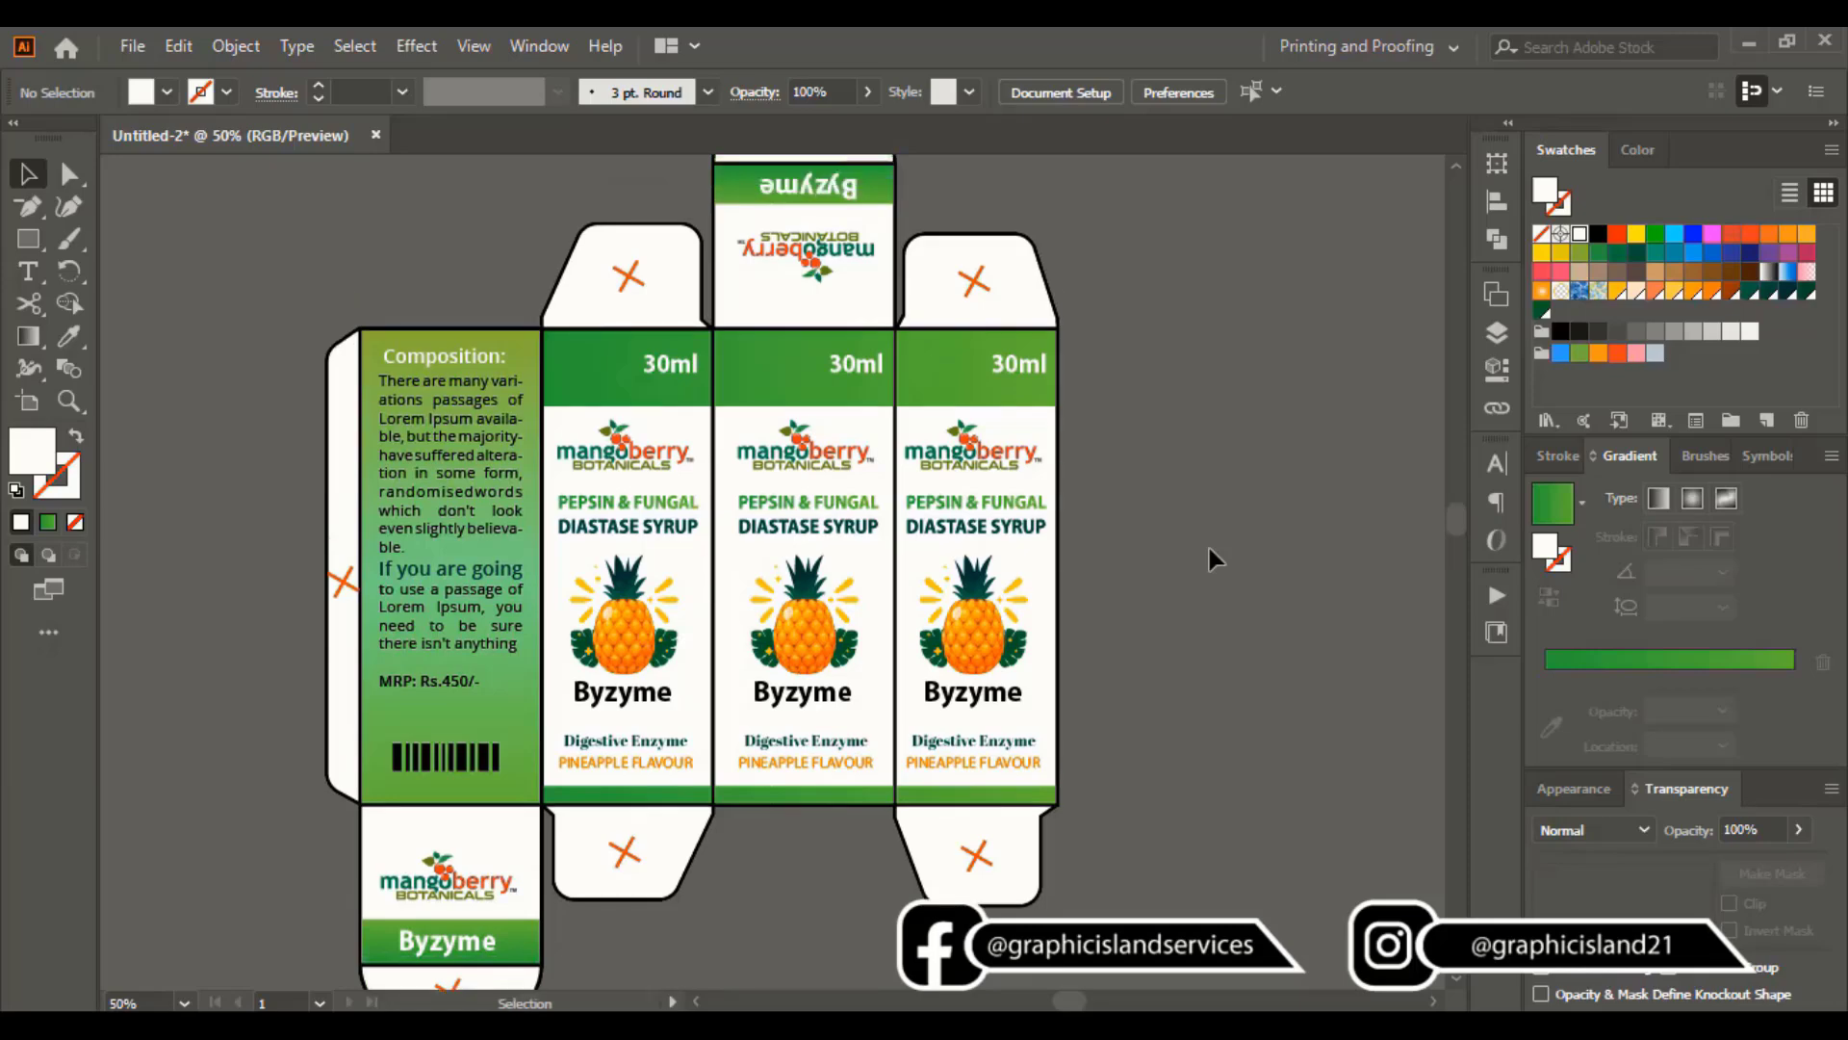